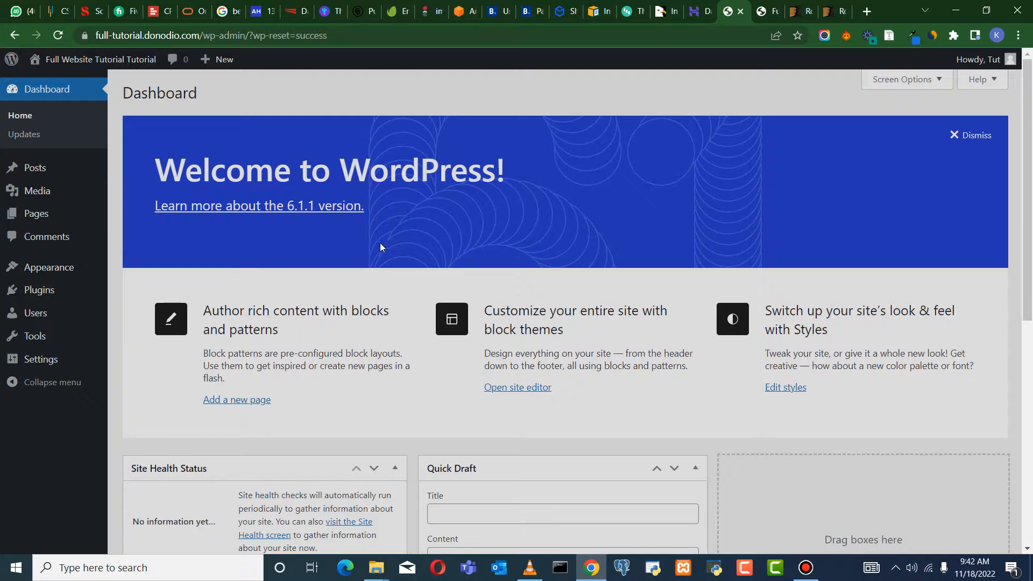
Dismiss the welcome banner from the WordPress dashboard and look over the remaining widgets
{"action": "scroll", "coordinate": [409, 239], "scroll_direction": "down", "scroll_amount": 1}
{"action": "scroll", "coordinate": [447, 229], "scroll_direction": "up", "scroll_amount": 1}
{"action": "left_click", "coordinate": [978, 136]}
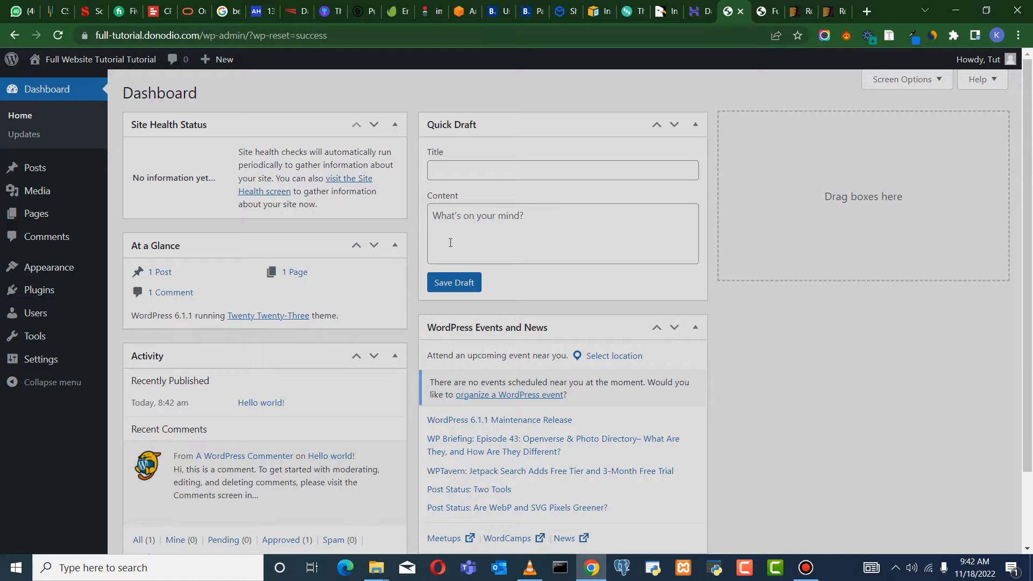
{"action": "scroll", "coordinate": [802, 201], "scroll_direction": "down", "scroll_amount": 2}
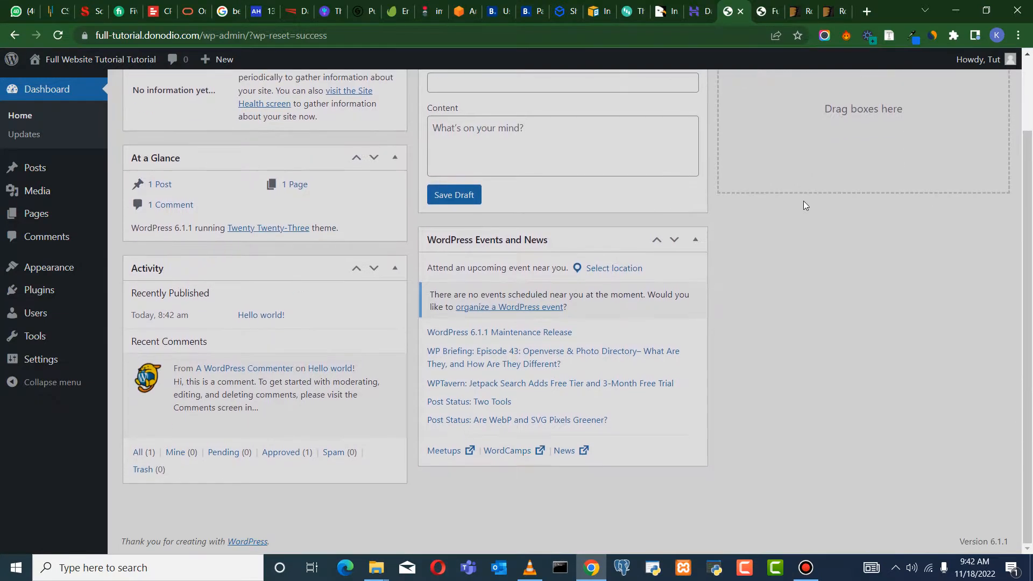
{"action": "scroll", "coordinate": [808, 208], "scroll_direction": "up", "scroll_amount": 2}
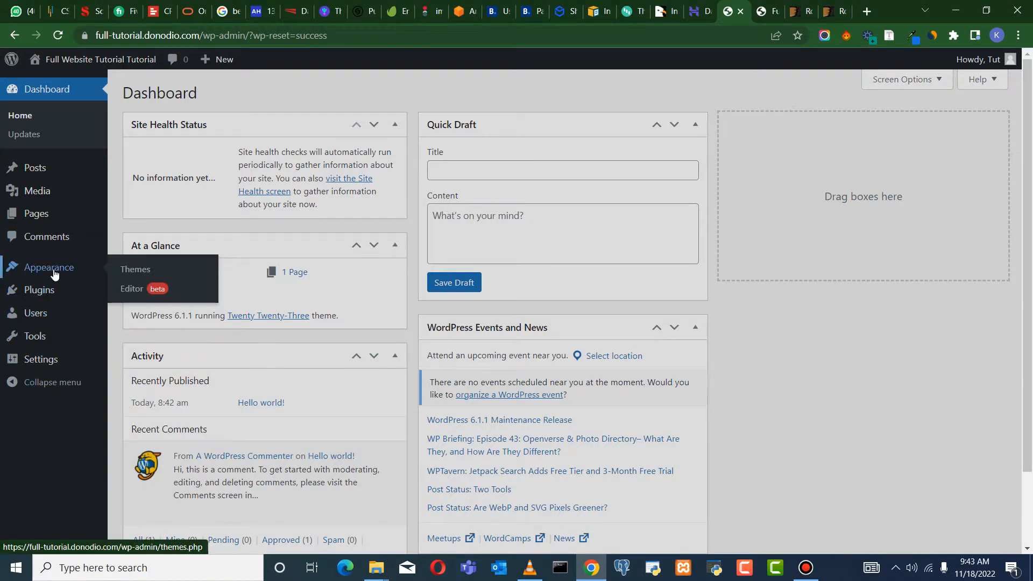
Examine the ThemeForest page of the Romancy hotel booking theme, including its preview, price and description
{"action": "left_click", "coordinate": [789, 16]}
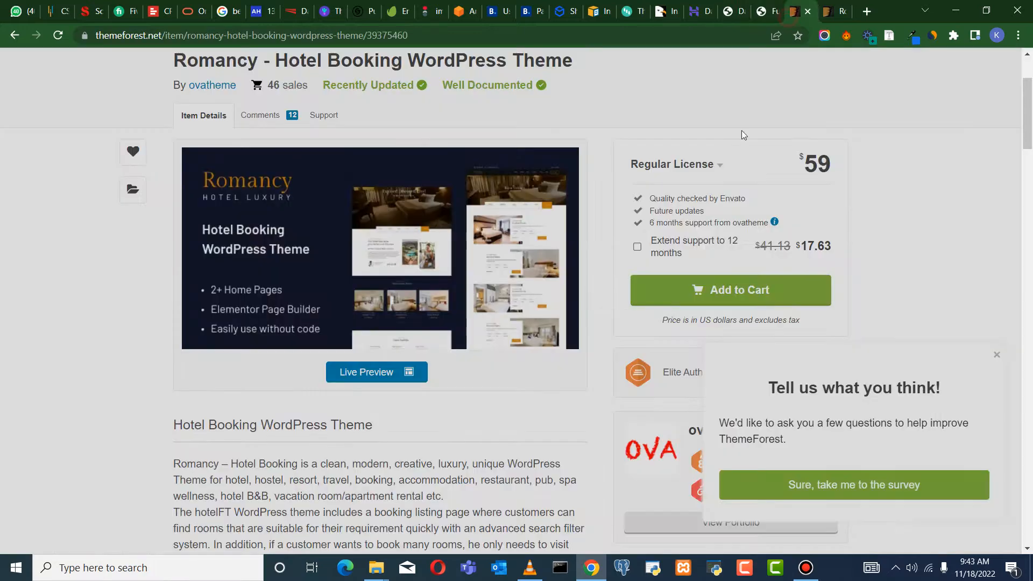
{"action": "scroll", "coordinate": [654, 143], "scroll_direction": "up", "scroll_amount": 2}
{"action": "scroll", "coordinate": [470, 212], "scroll_direction": "down", "scroll_amount": 2}
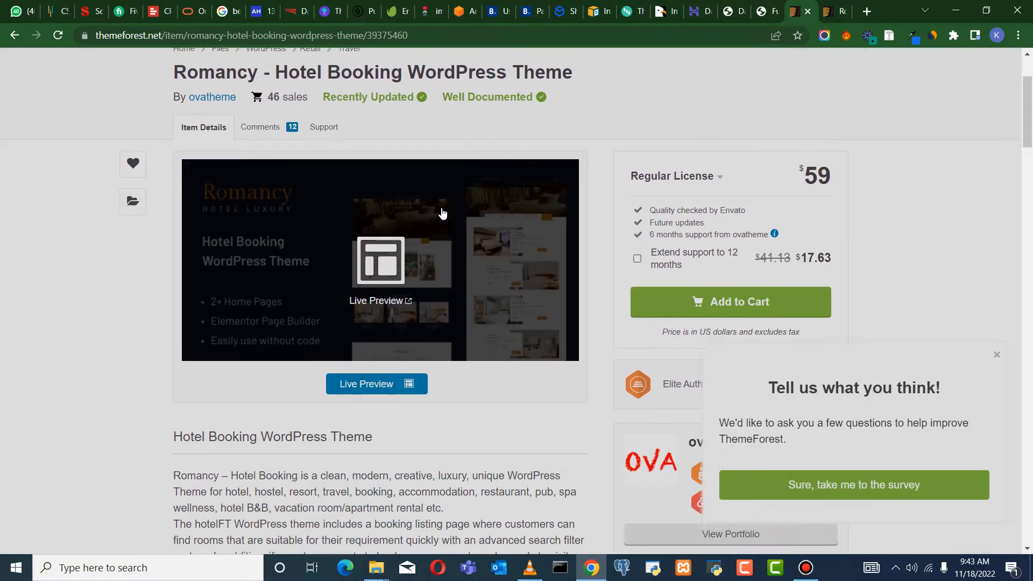
{"action": "scroll", "coordinate": [371, 197], "scroll_direction": "up", "scroll_amount": 3}
{"action": "scroll", "coordinate": [377, 204], "scroll_direction": "down", "scroll_amount": 3}
{"action": "scroll", "coordinate": [539, 211], "scroll_direction": "up", "scroll_amount": 3}
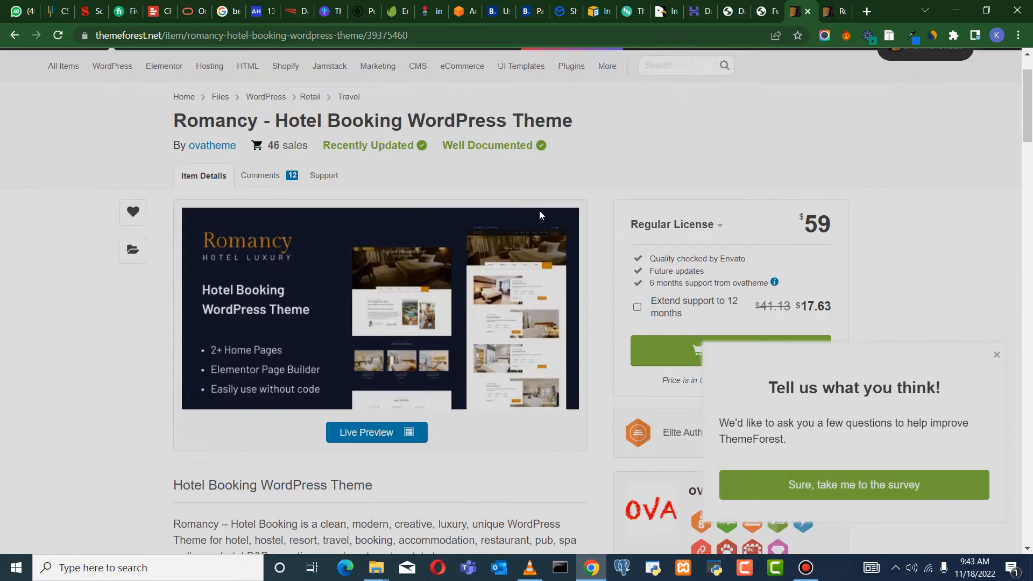
{"action": "mouse_move", "coordinate": [402, 142]}
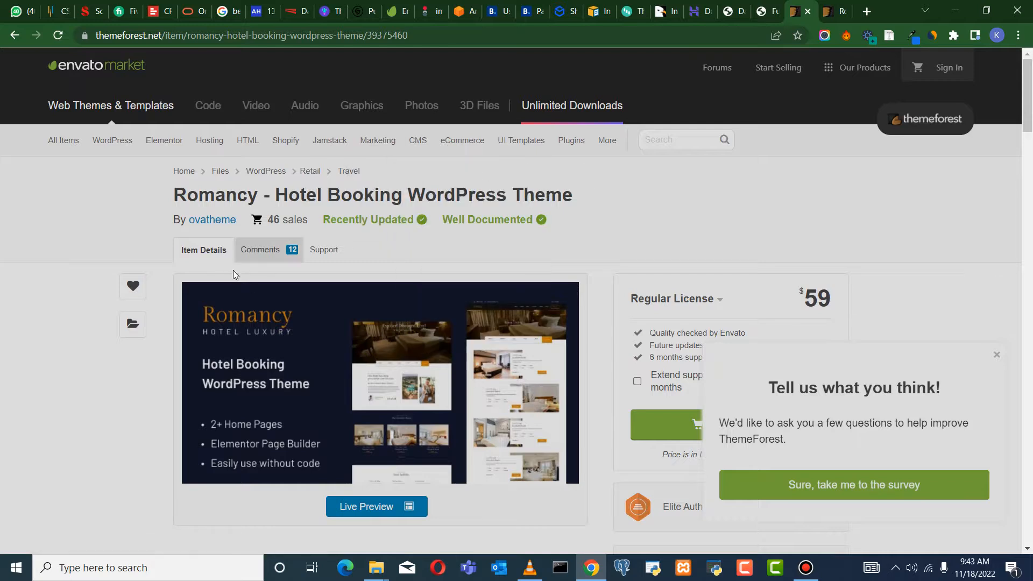
{"action": "mouse_move", "coordinate": [376, 347]}
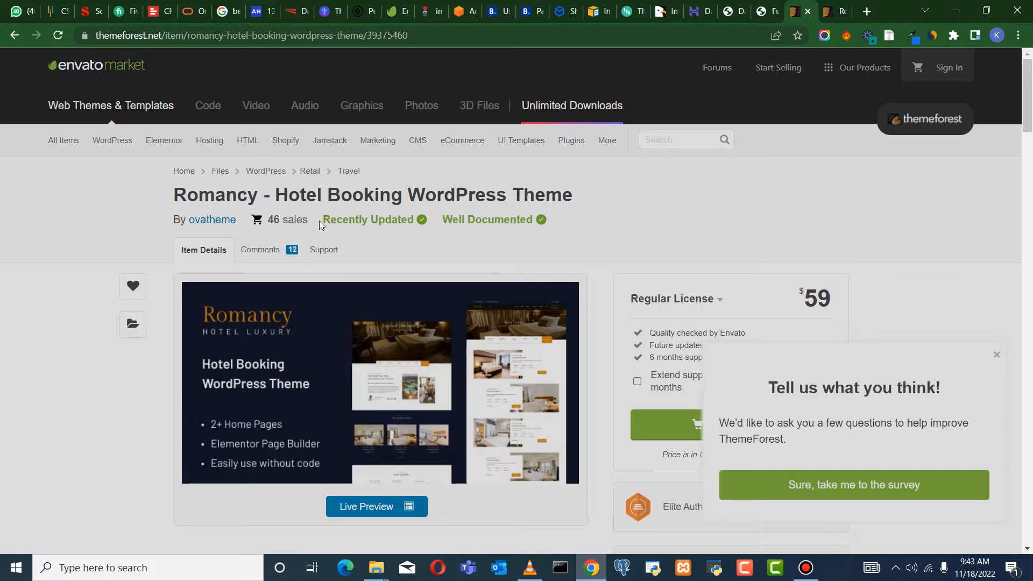
{"action": "scroll", "coordinate": [341, 230], "scroll_direction": "down", "scroll_amount": 5}
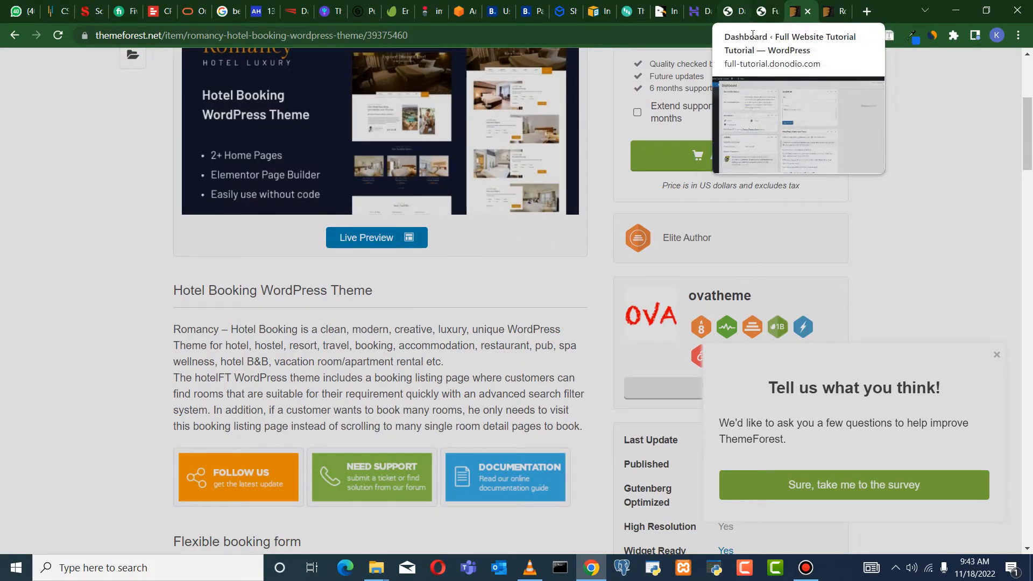
Close the browser tab showing the website's front end and return to the WordPress dashboard
{"action": "left_click", "coordinate": [763, 20]}
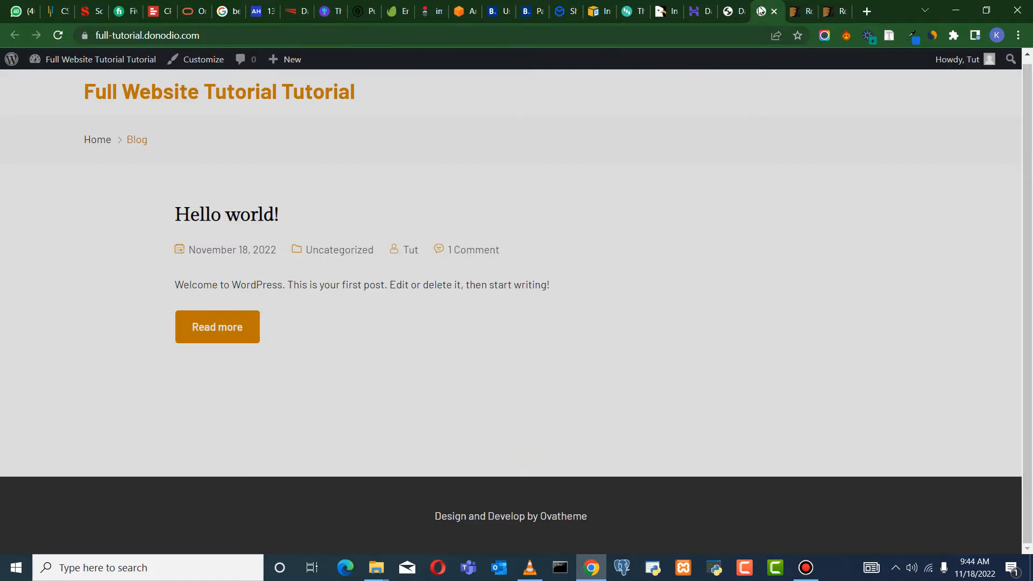
{"action": "left_click", "coordinate": [775, 13]}
{"action": "left_click", "coordinate": [727, 14]}
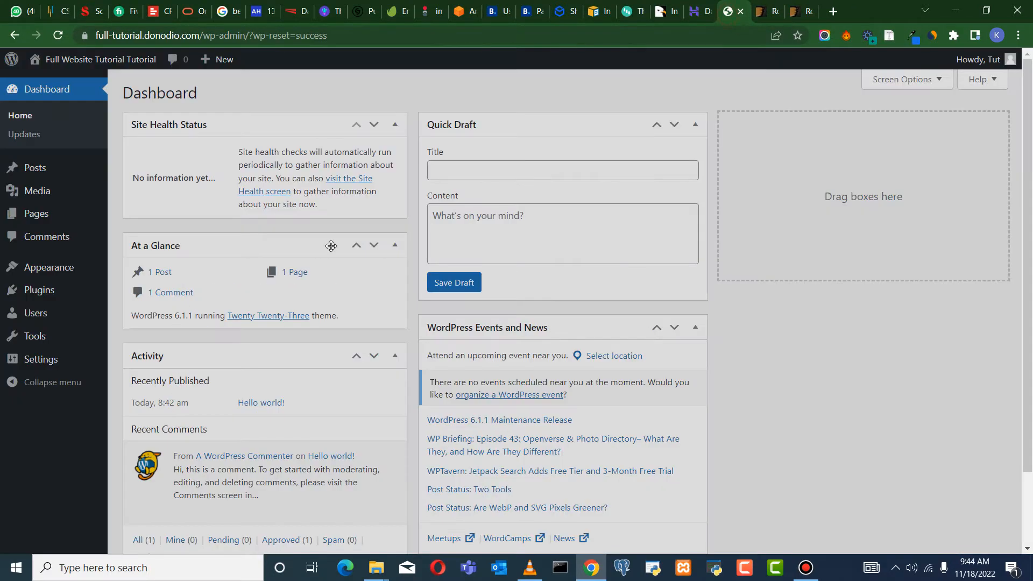
{"action": "mouse_move", "coordinate": [52, 270]}
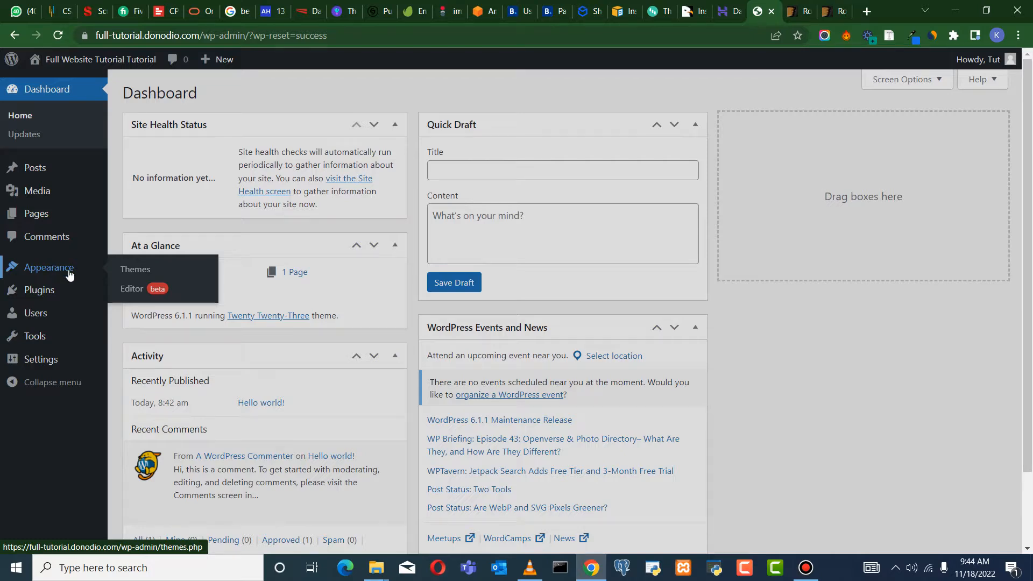
Revisit the Romancy theme's ThemeForest page to check its purchase details
{"action": "left_click", "coordinate": [799, 14]}
{"action": "scroll", "coordinate": [802, 243], "scroll_direction": "up", "scroll_amount": 5}
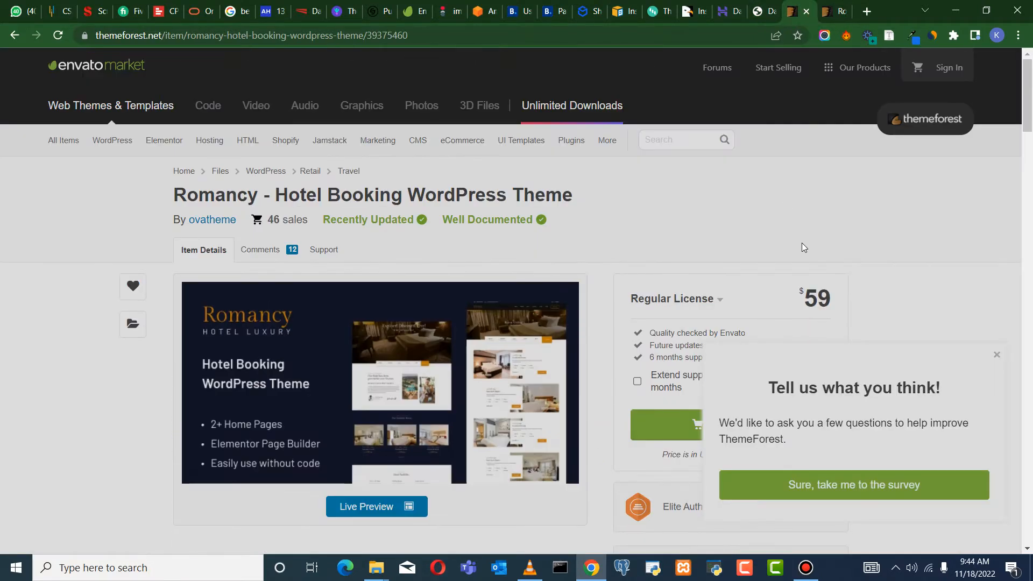
{"action": "scroll", "coordinate": [722, 212], "scroll_direction": "down", "scroll_amount": 2}
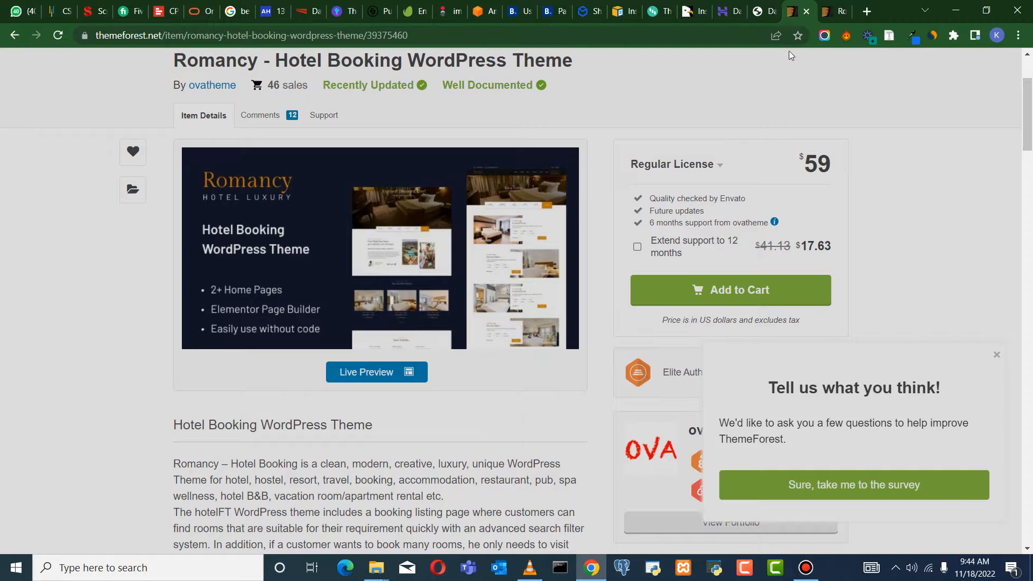
Delete the inactive Romancy theme from the site's installed themes and confirm the deletion
{"action": "left_click", "coordinate": [757, 15]}
{"action": "mouse_move", "coordinate": [58, 269]}
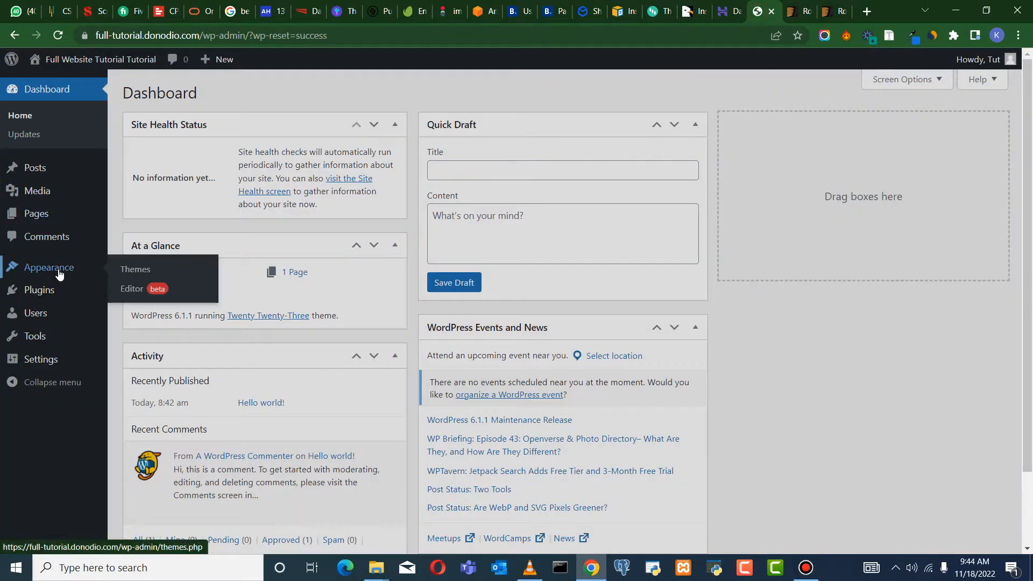
{"action": "left_click", "coordinate": [146, 274]}
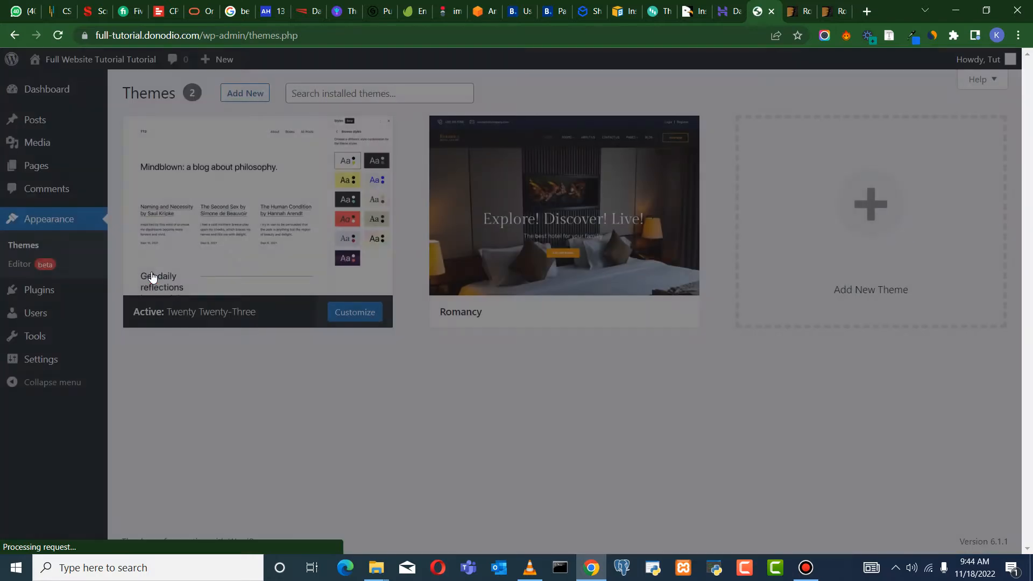
{"action": "mouse_move", "coordinate": [521, 203]}
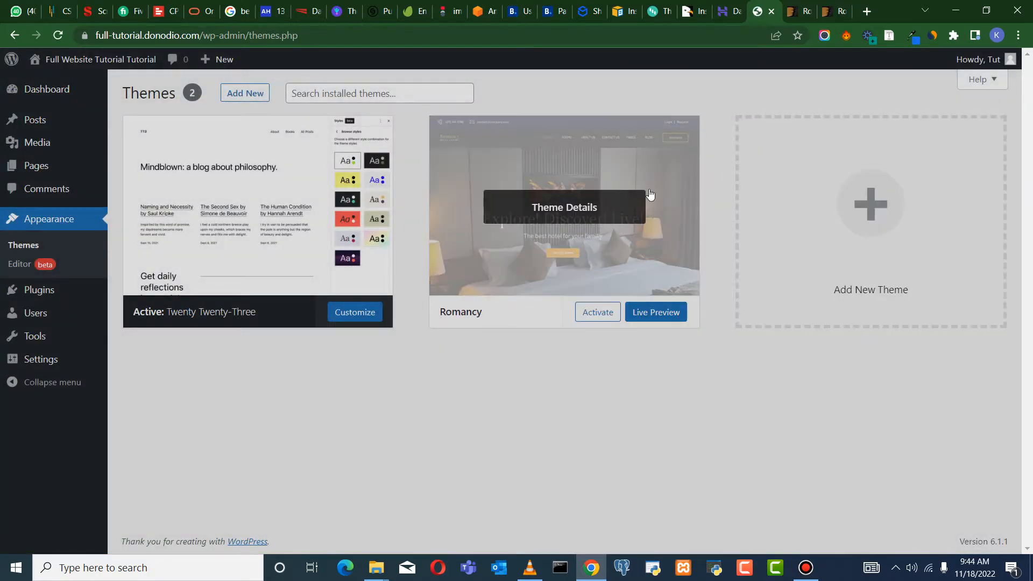
{"action": "left_click", "coordinate": [601, 159]}
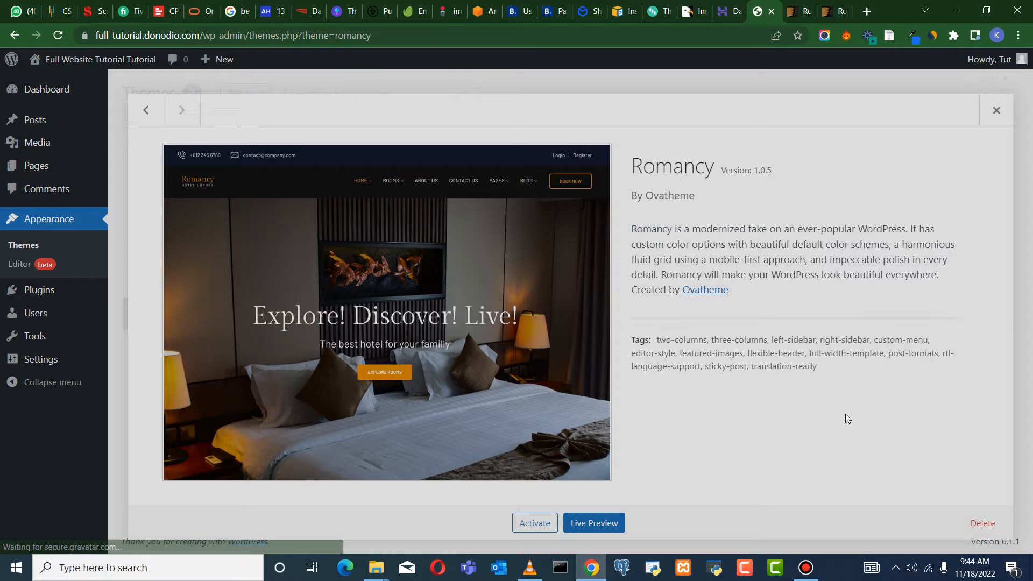
{"action": "left_click", "coordinate": [982, 523]}
{"action": "left_click", "coordinate": [584, 140]}
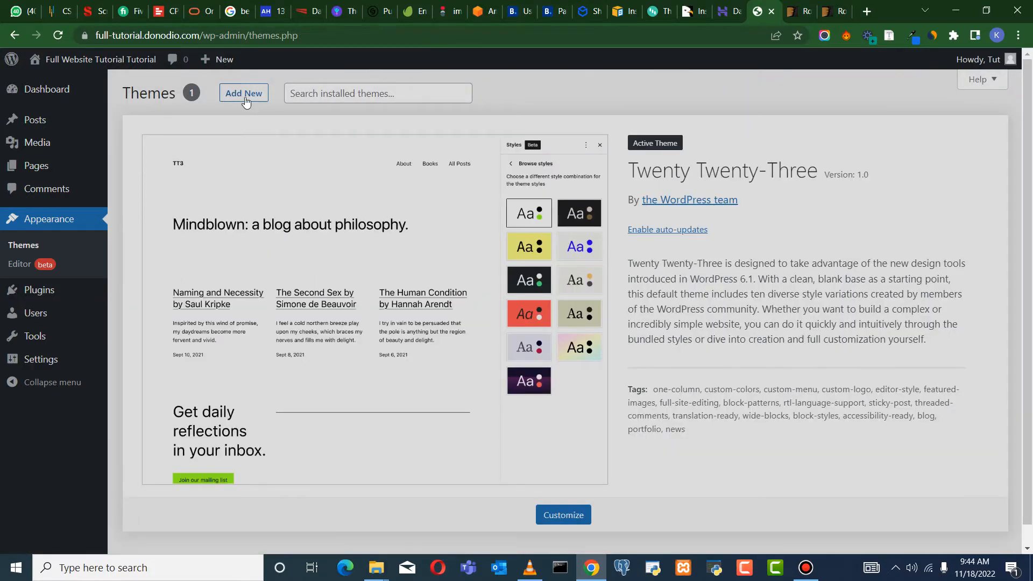
Add a new theme by uploading romancy.zip from the THEMES folder in Downloads and install it
{"action": "left_click", "coordinate": [245, 96]}
{"action": "left_click", "coordinate": [248, 97]}
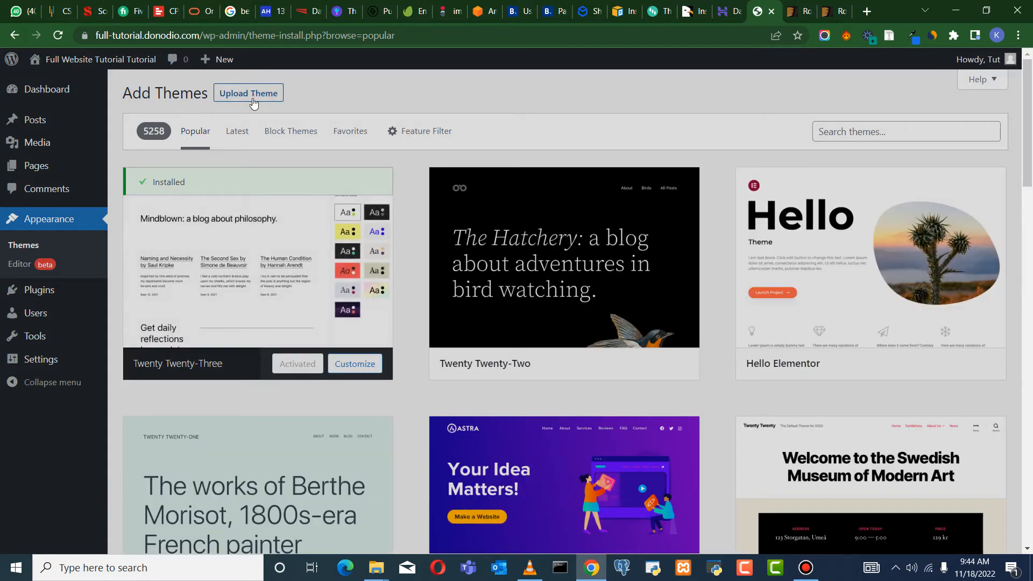
{"action": "left_click", "coordinate": [252, 102]}
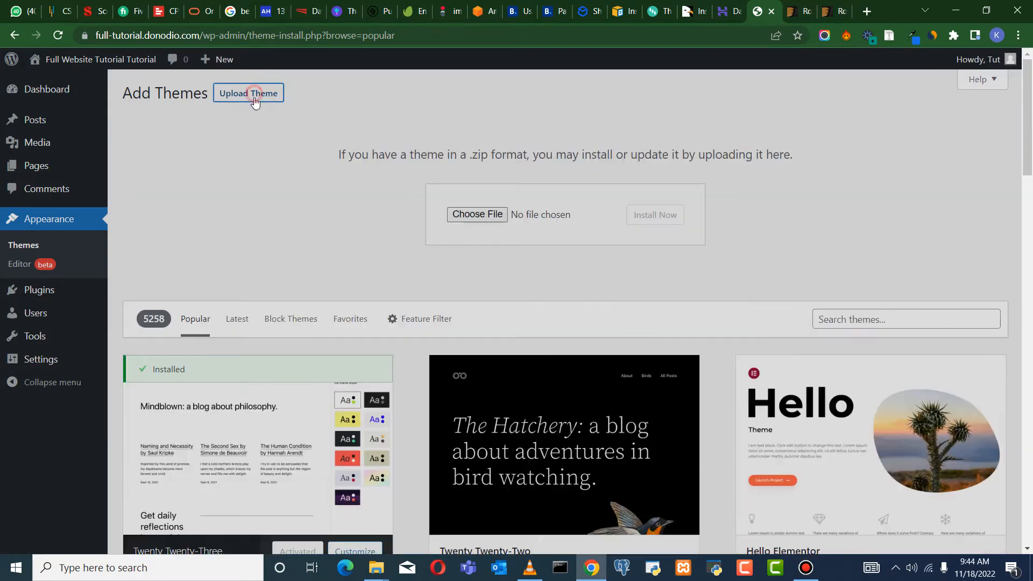
{"action": "left_click", "coordinate": [478, 215]}
{"action": "left_click", "coordinate": [298, 183]}
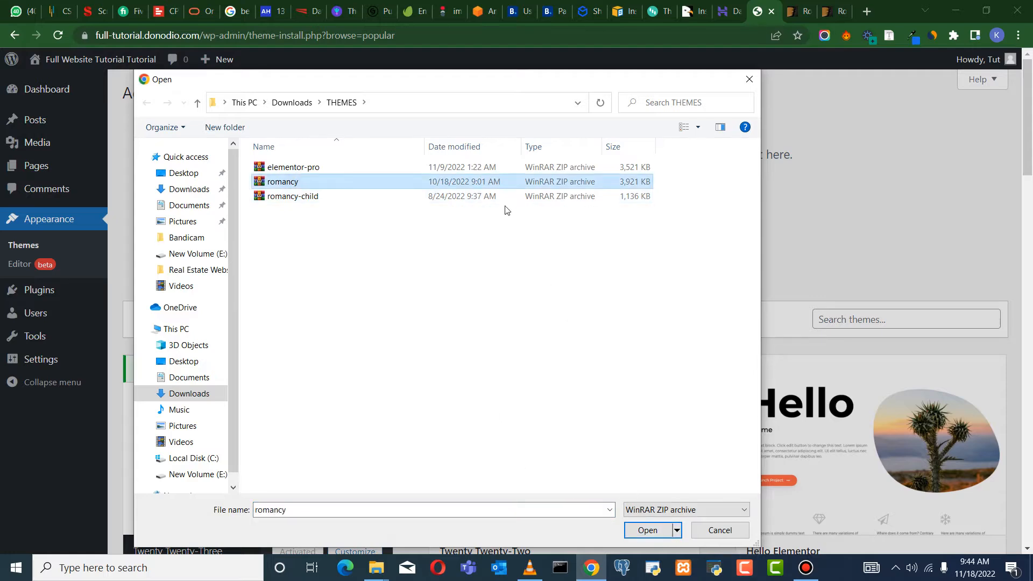
{"action": "left_click", "coordinate": [647, 531]}
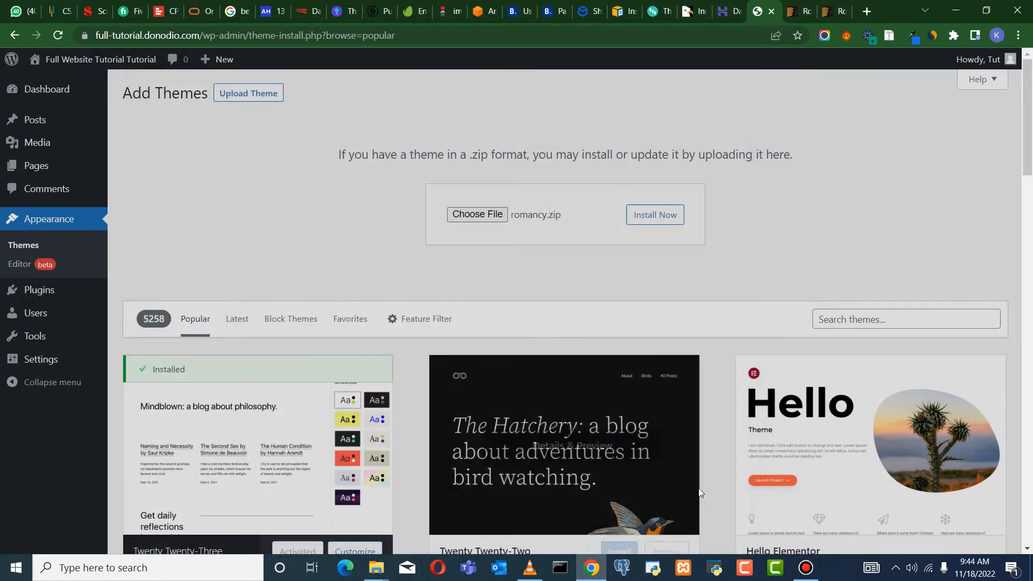
{"action": "left_click", "coordinate": [653, 214]}
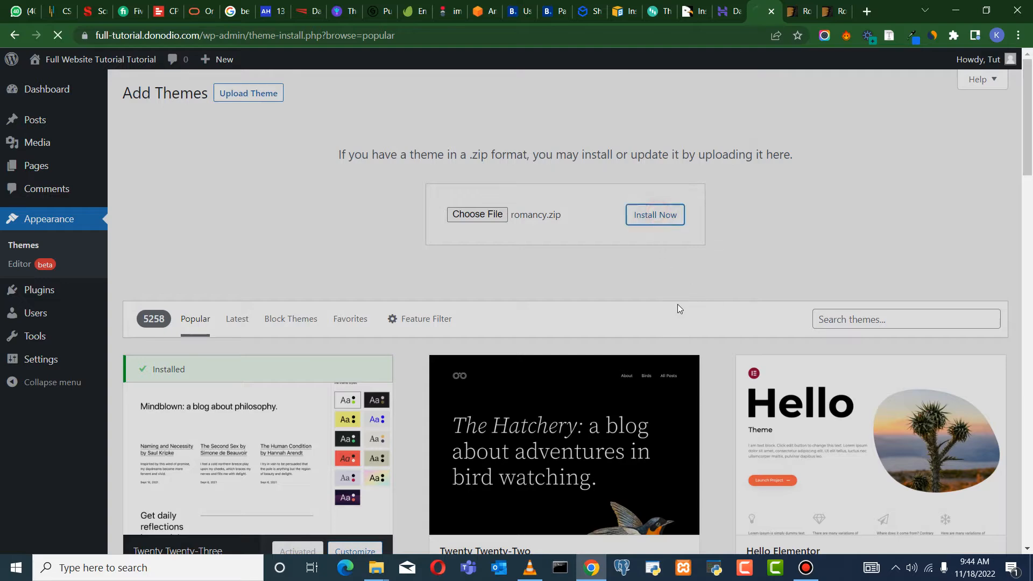
{"action": "left_click", "coordinate": [806, 567]}
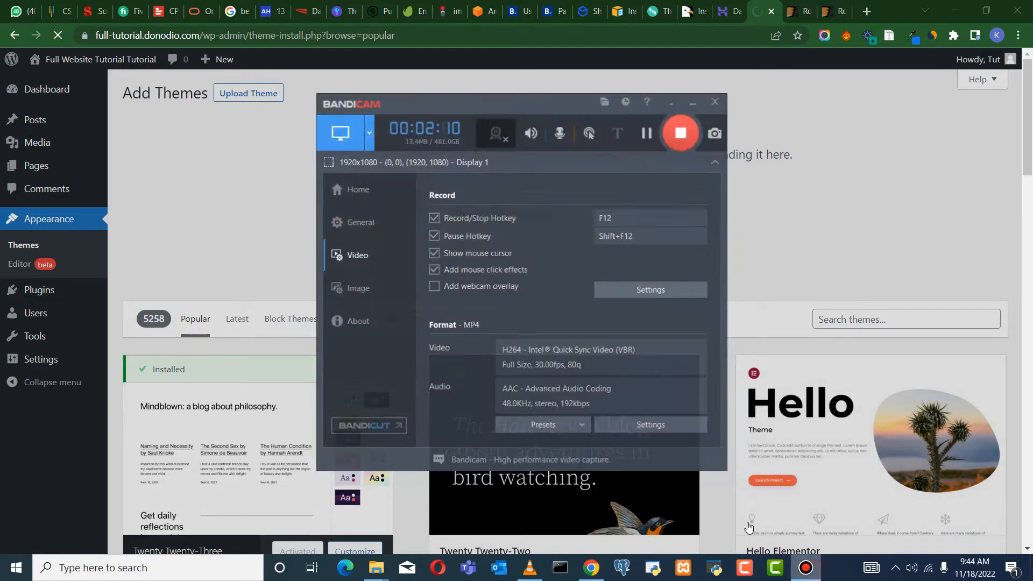
{"action": "left_click", "coordinate": [693, 102]}
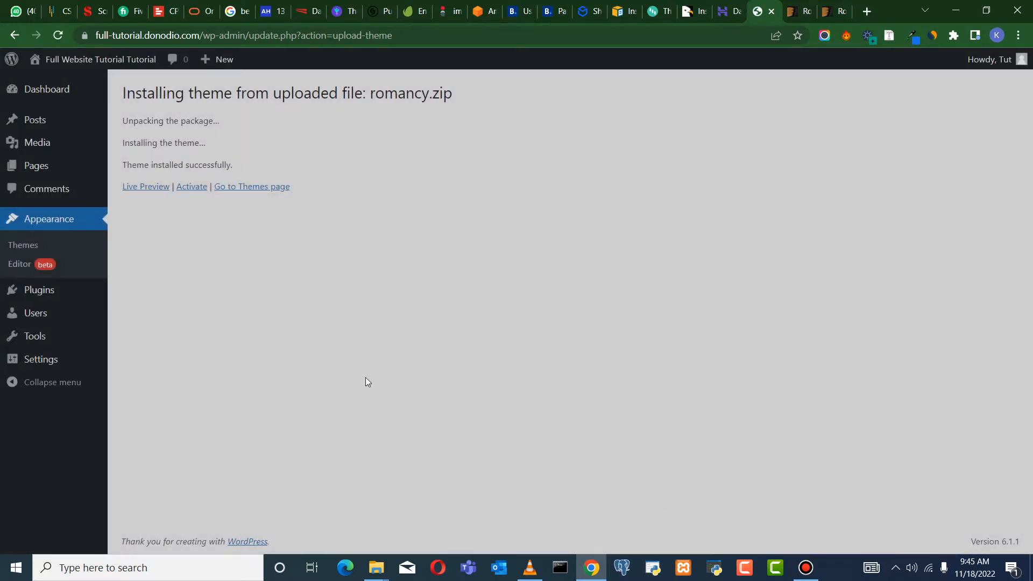
Activate the newly installed Romancy theme and check the site's front end in a new browser tab
{"action": "left_click", "coordinate": [188, 194]}
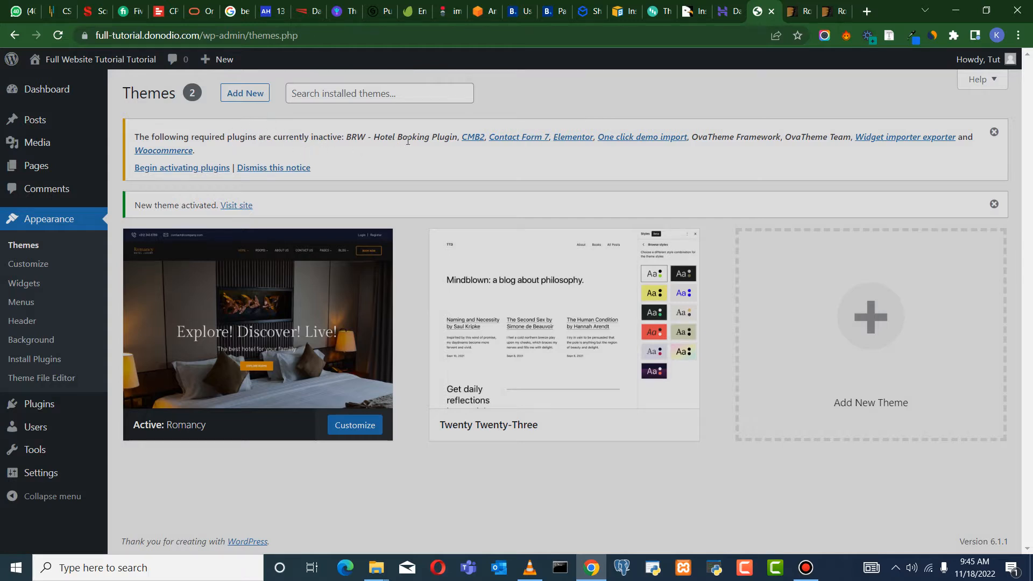
{"action": "right_click", "coordinate": [243, 206]}
{"action": "left_click", "coordinate": [280, 214]}
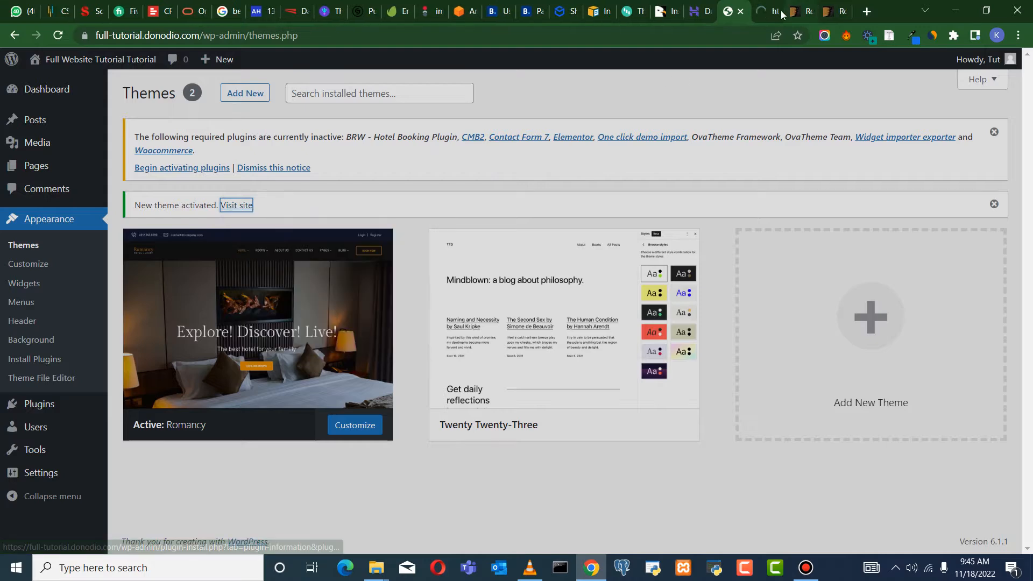
{"action": "left_click", "coordinate": [762, 16]}
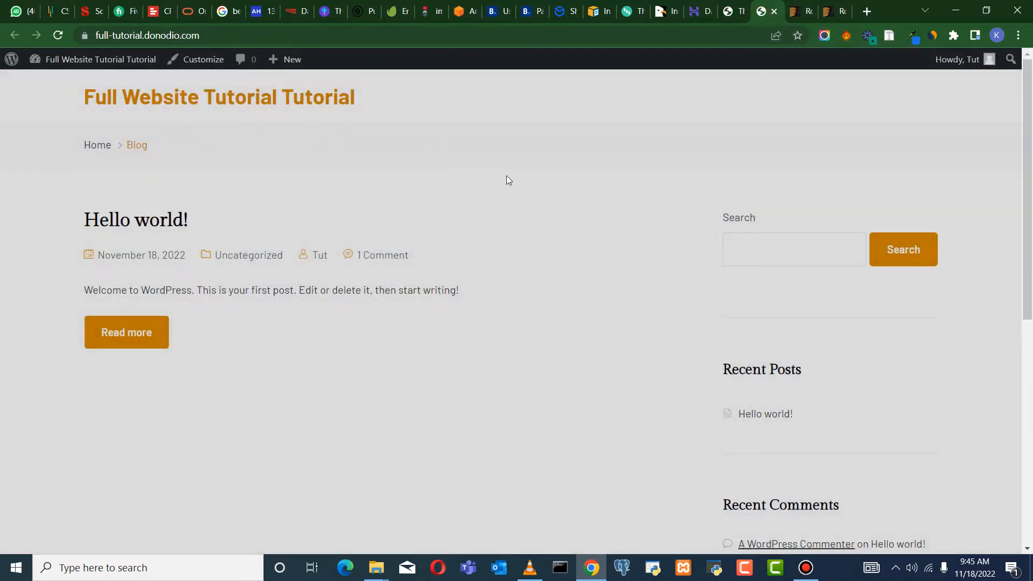
{"action": "scroll", "coordinate": [949, 365], "scroll_direction": "down", "scroll_amount": 8}
{"action": "scroll", "coordinate": [957, 371], "scroll_direction": "up", "scroll_amount": 8}
Bulk-activate all nine inactive plugins required by the Romancy theme, from BRW - Hotel Booking Plugin to Woocommerce
{"action": "left_click", "coordinate": [727, 15]}
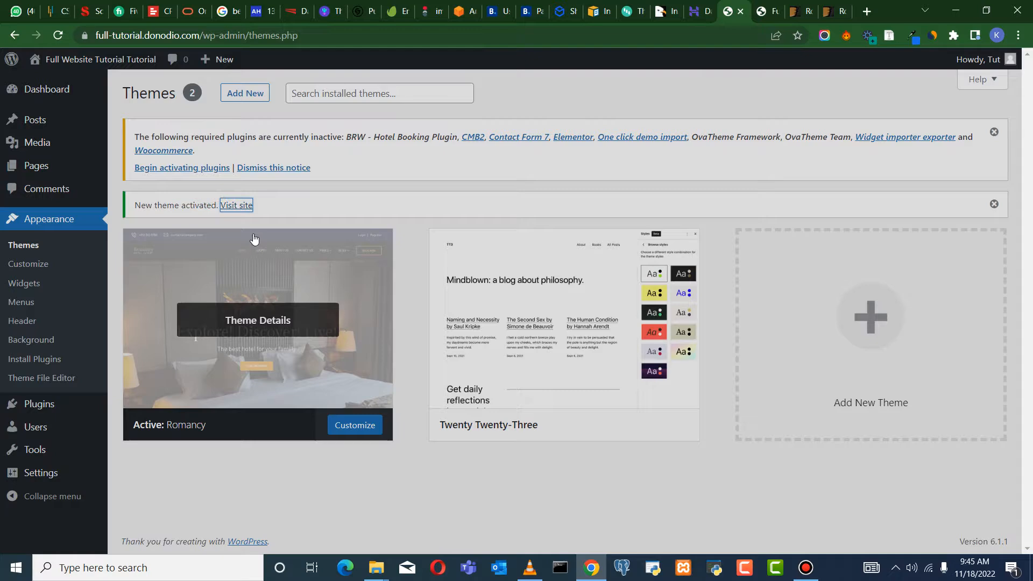
{"action": "left_click", "coordinate": [188, 169]}
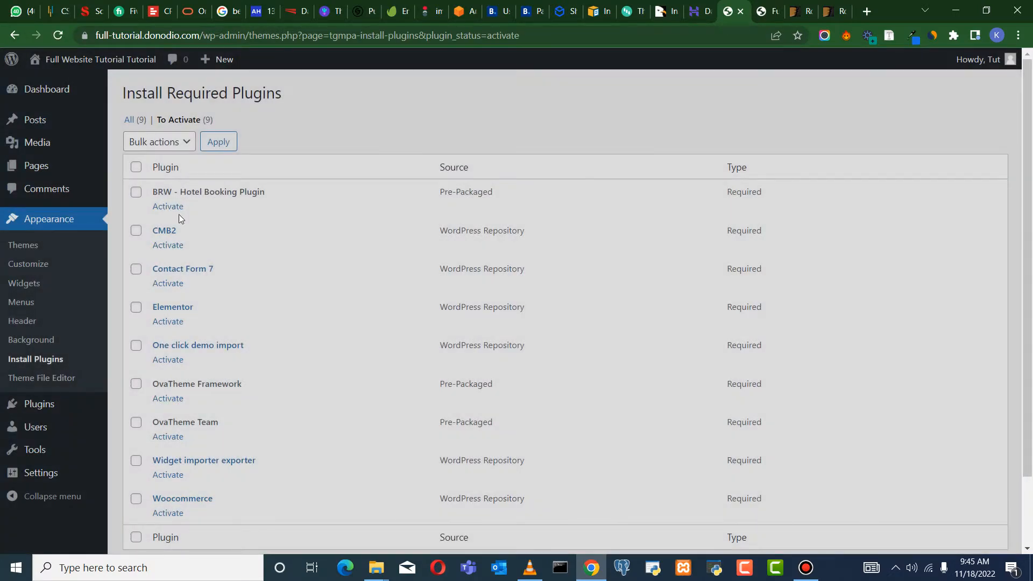
{"action": "scroll", "coordinate": [178, 214], "scroll_direction": "down", "scroll_amount": 2}
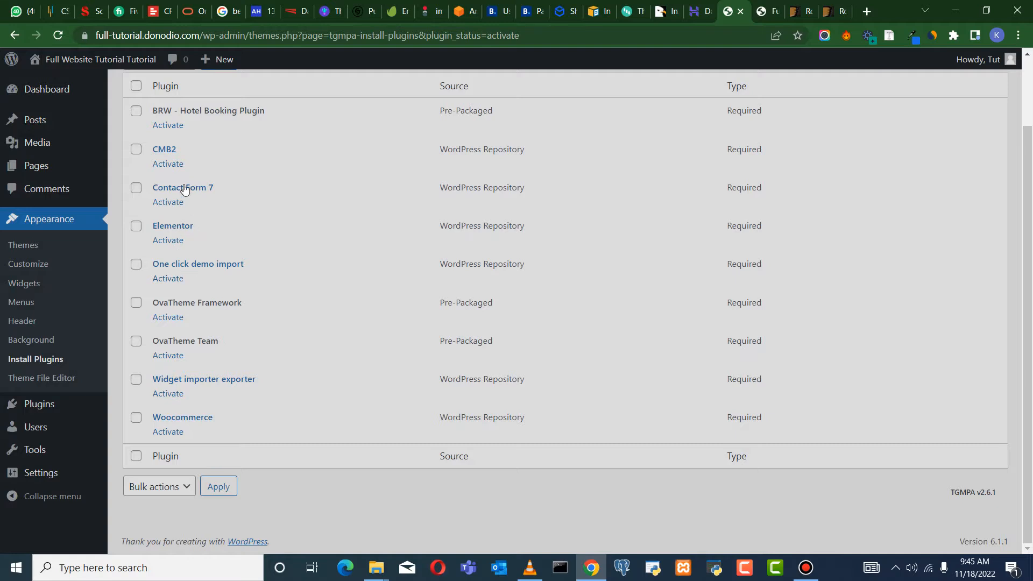
{"action": "scroll", "coordinate": [185, 190], "scroll_direction": "up", "scroll_amount": 2}
{"action": "left_click", "coordinate": [136, 155]}
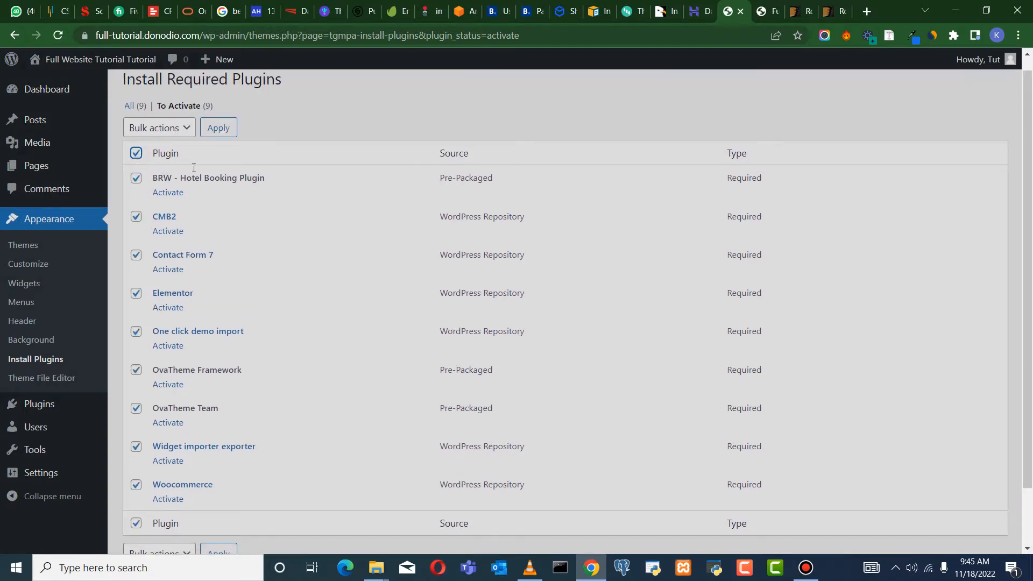
{"action": "left_click", "coordinate": [167, 128]}
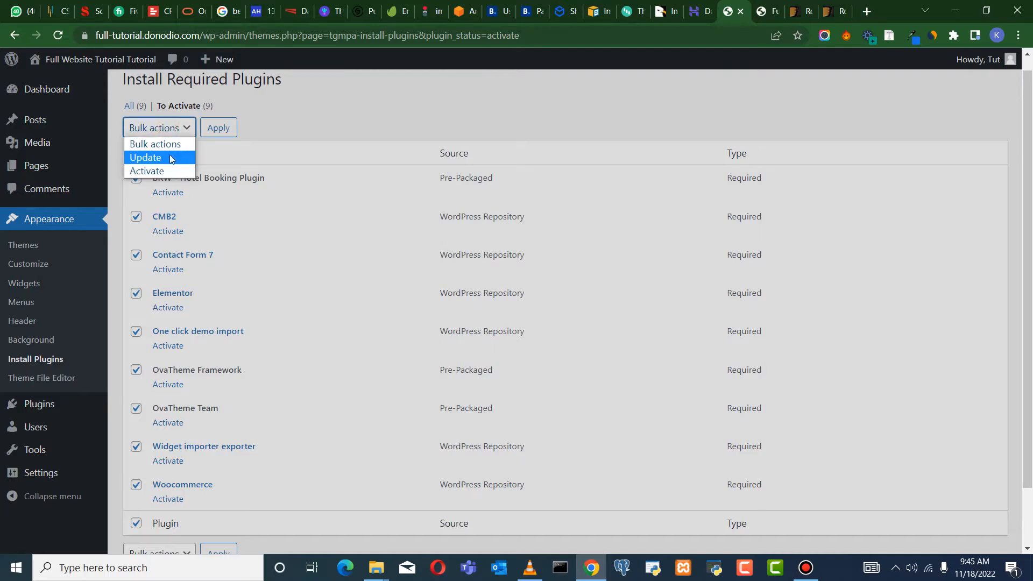
{"action": "left_click", "coordinate": [173, 170]}
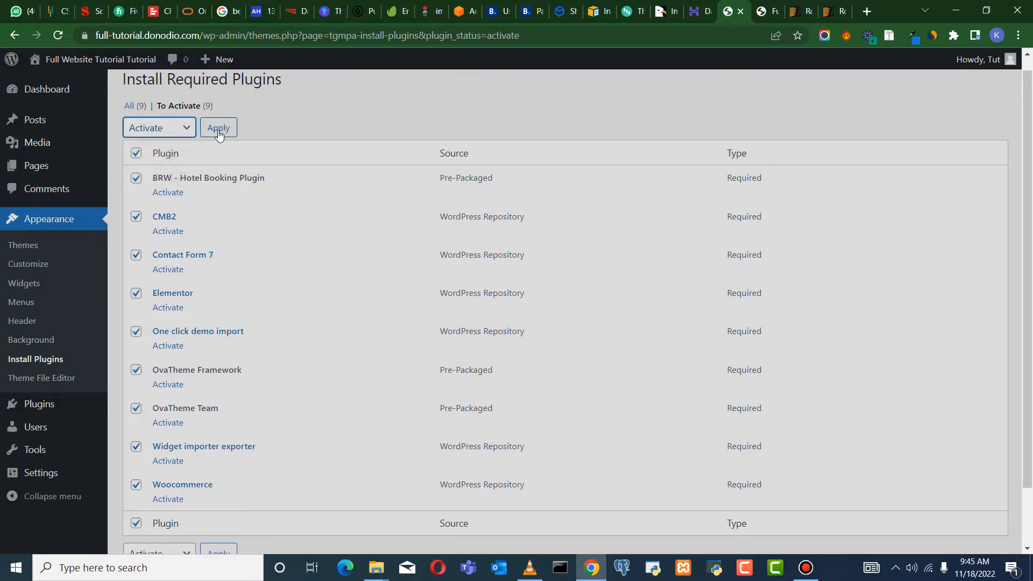
{"action": "left_click", "coordinate": [219, 132]}
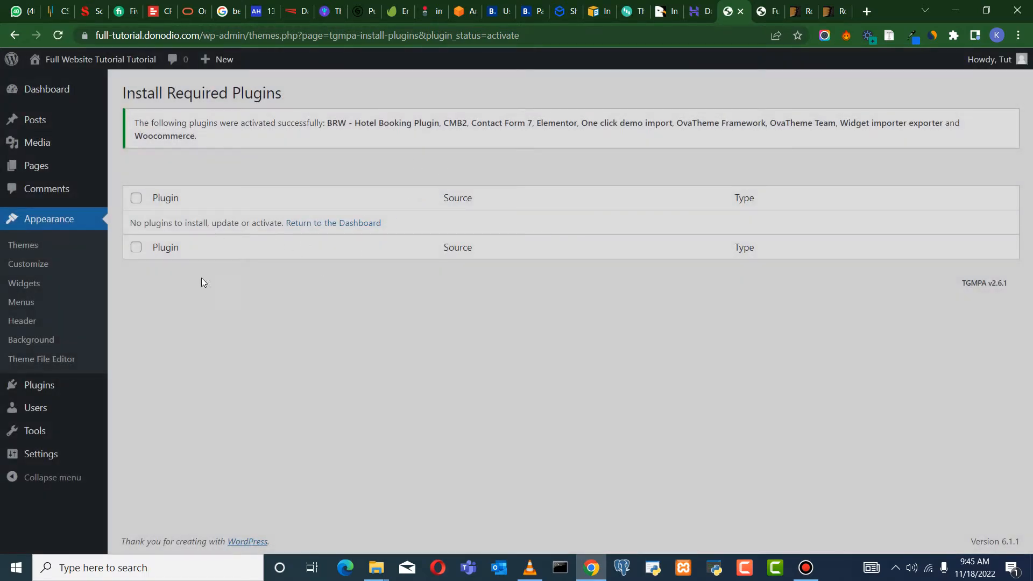
Try to open the installed plugins list, and leave the Elementor onboarding page by loading the site's wp-admin address
{"action": "mouse_move", "coordinate": [48, 391]}
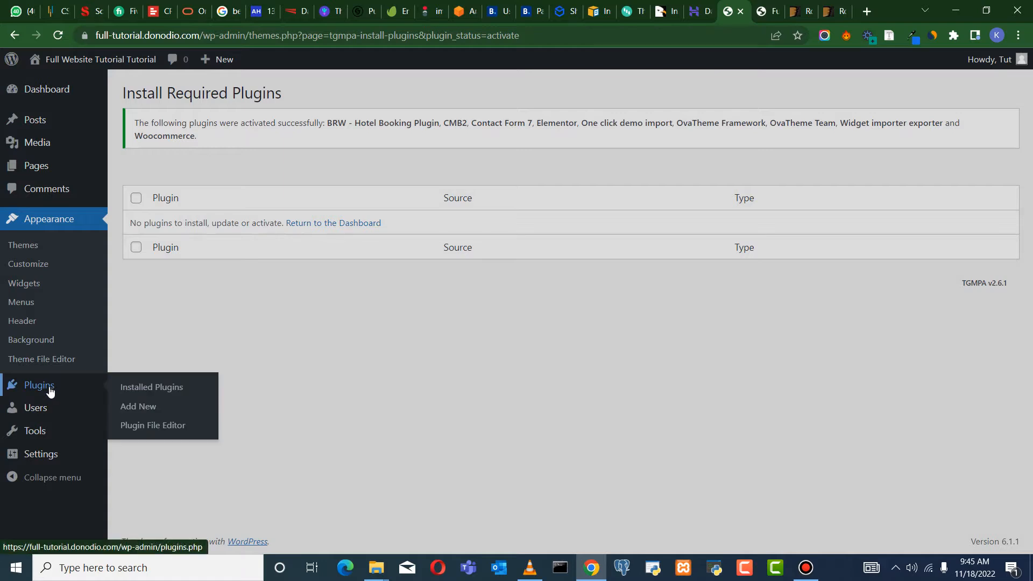
{"action": "left_click", "coordinate": [146, 388]}
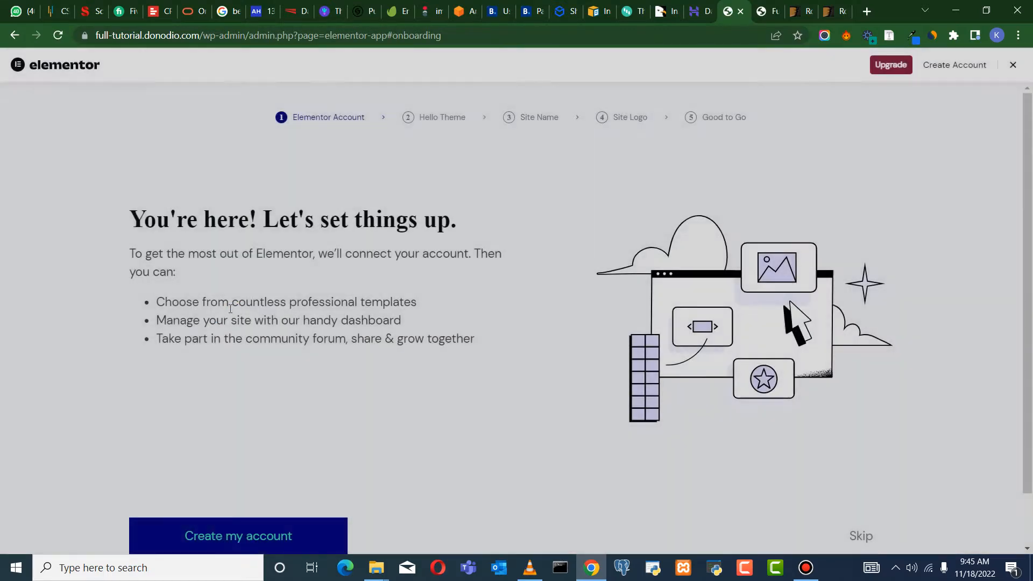
{"action": "scroll", "coordinate": [312, 294], "scroll_direction": "down", "scroll_amount": 1}
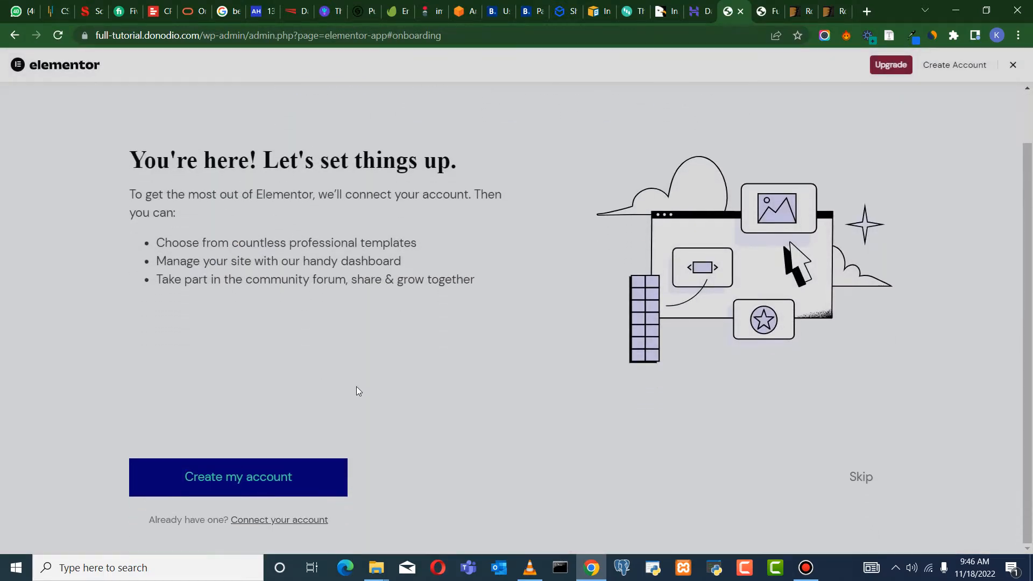
{"action": "scroll", "coordinate": [267, 352], "scroll_direction": "up", "scroll_amount": 1}
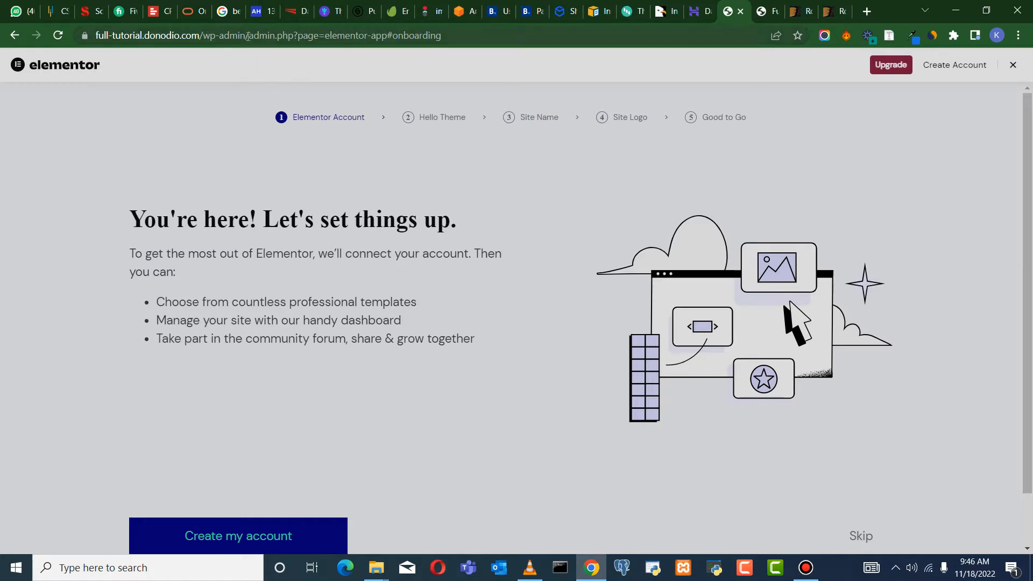
{"action": "left_click_drag", "start_coordinate": [245, 35], "coordinate": [442, 35]}
{"action": "key", "text": "BackSpace"}
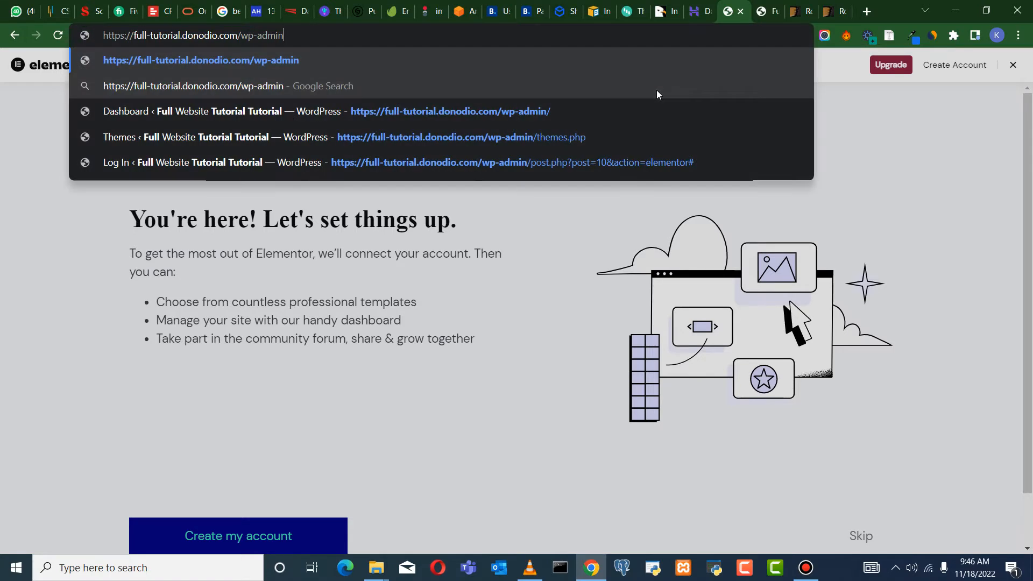
{"action": "key", "text": "Return"}
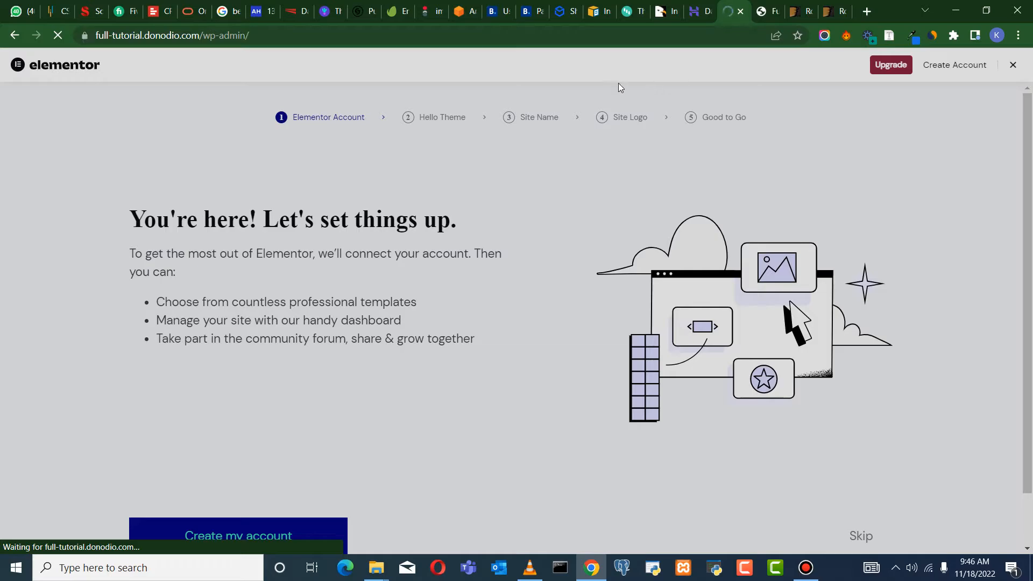
Hide the WordPress Events and News, Quick Draft, Activity, At a Glance and Elementor Overview boxes on the dashboard
{"action": "scroll", "coordinate": [253, 373], "scroll_direction": "up", "scroll_amount": 6}
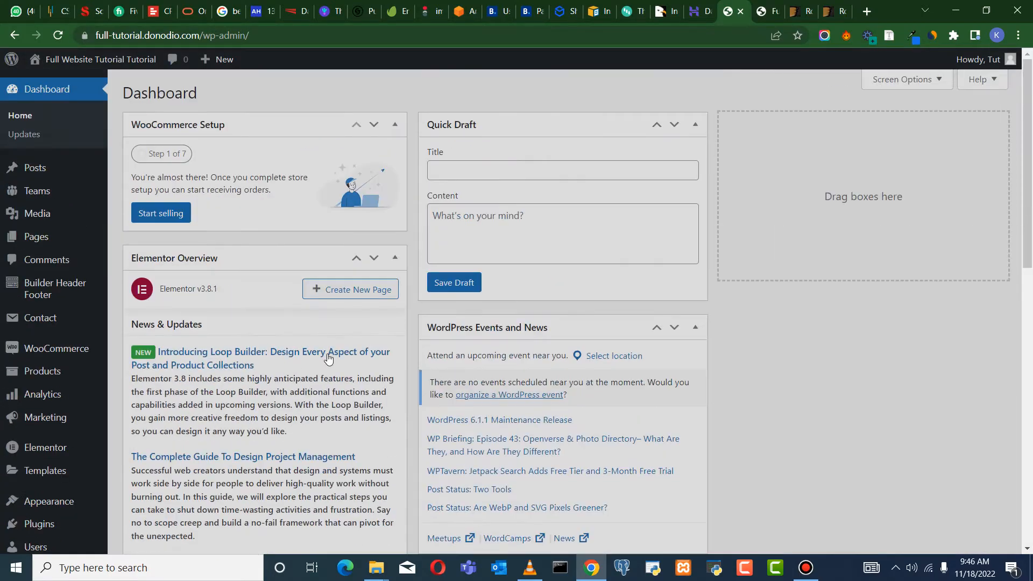
{"action": "scroll", "coordinate": [283, 240], "scroll_direction": "down", "scroll_amount": 5}
{"action": "scroll", "coordinate": [388, 270], "scroll_direction": "up", "scroll_amount": 5}
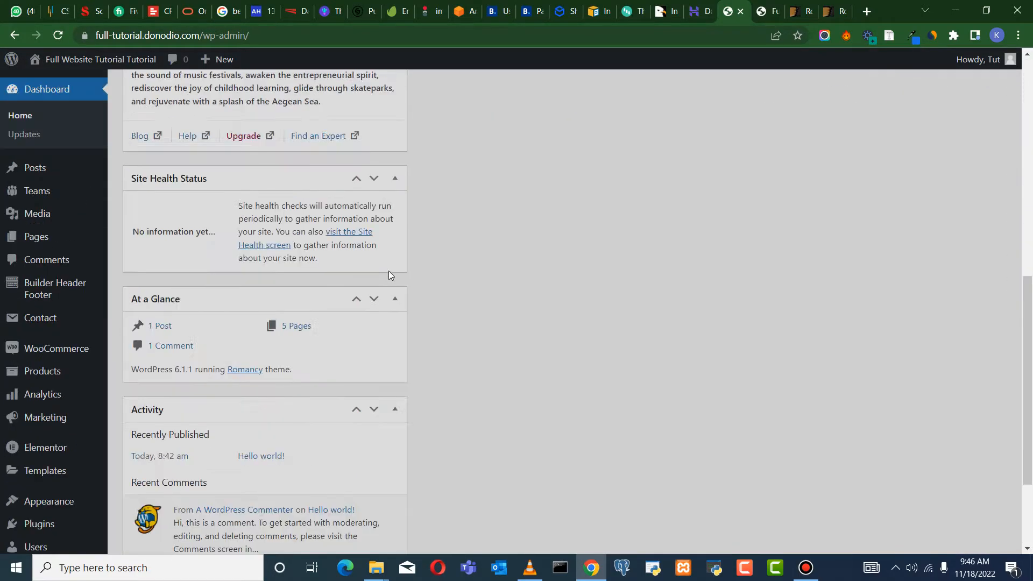
{"action": "left_click", "coordinate": [896, 81]}
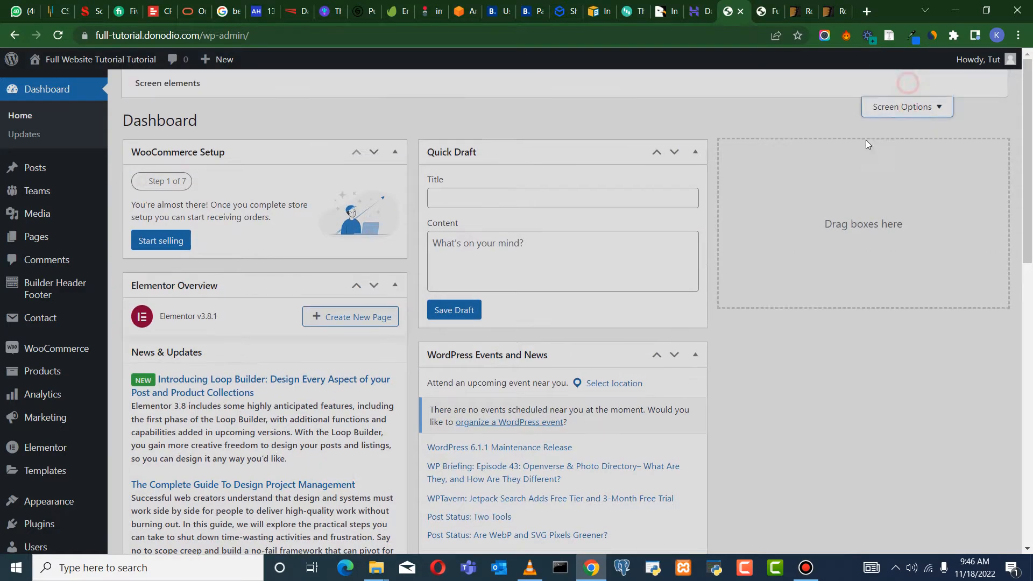
{"action": "left_click", "coordinate": [632, 152]}
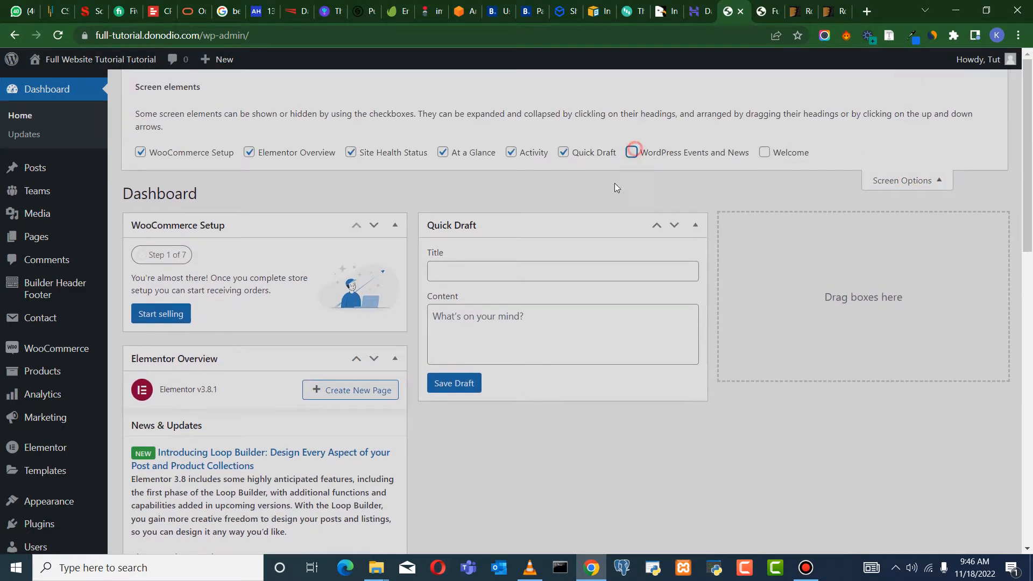
{"action": "left_click", "coordinate": [563, 155]}
{"action": "left_click", "coordinate": [511, 153]}
{"action": "left_click", "coordinate": [443, 153]}
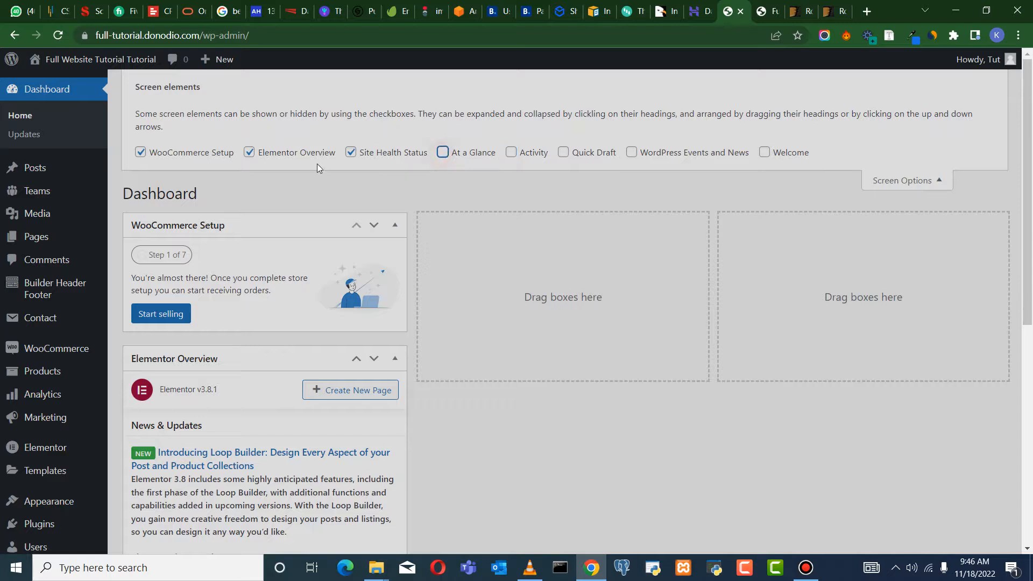
{"action": "left_click", "coordinate": [249, 153]}
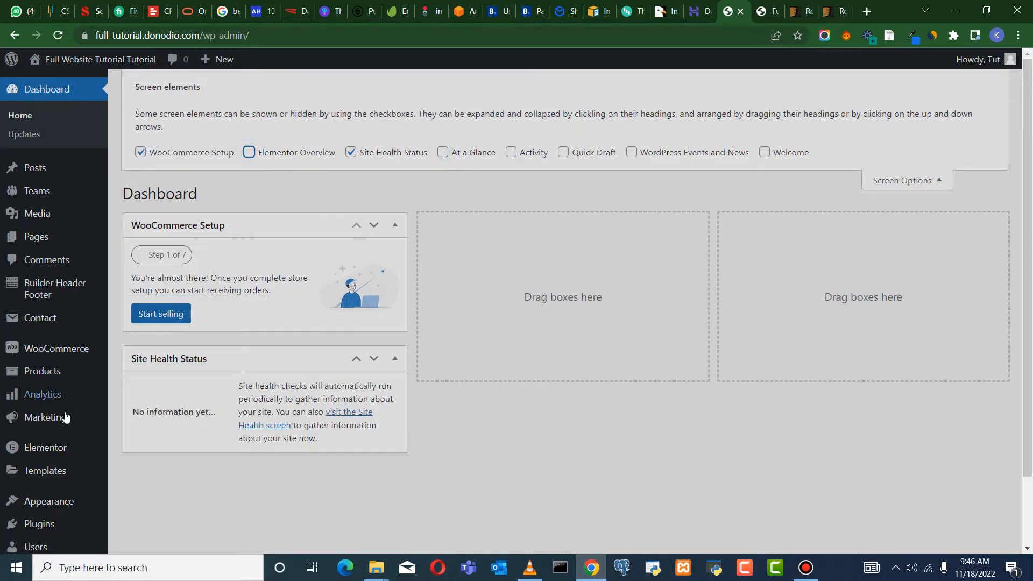
Delete the inactive Elementor Pro plugin from the site's installed plugins and confirm the deletion
{"action": "scroll", "coordinate": [65, 418], "scroll_direction": "down", "scroll_amount": 2}
{"action": "mouse_move", "coordinate": [39, 444]}
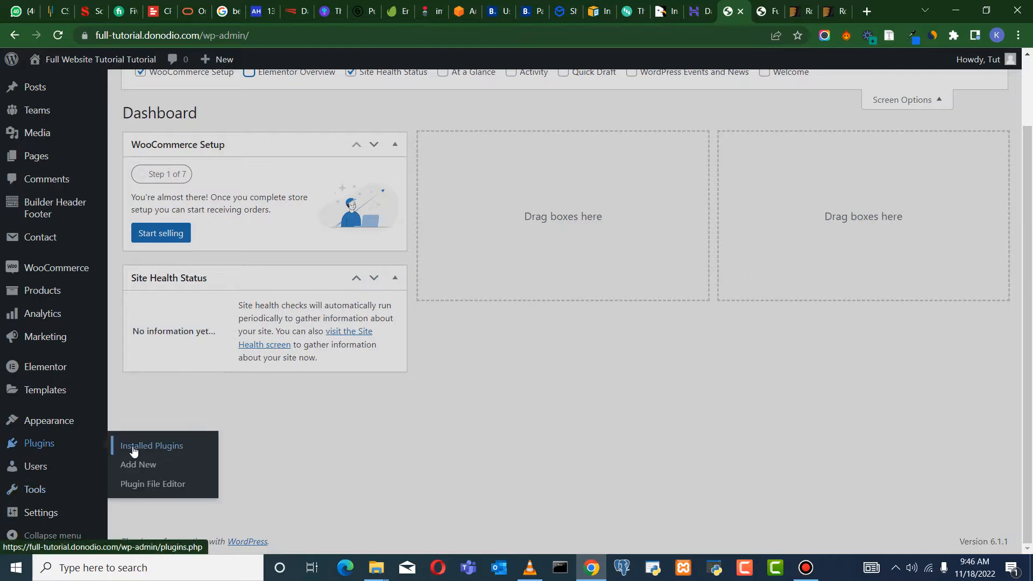
{"action": "left_click", "coordinate": [135, 450]}
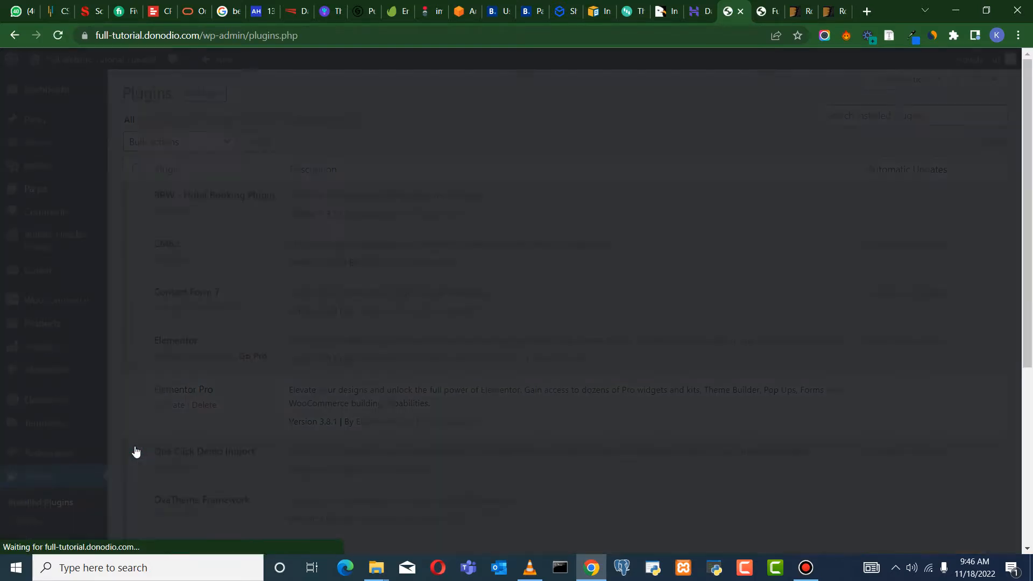
{"action": "scroll", "coordinate": [340, 287], "scroll_direction": "down", "scroll_amount": 5}
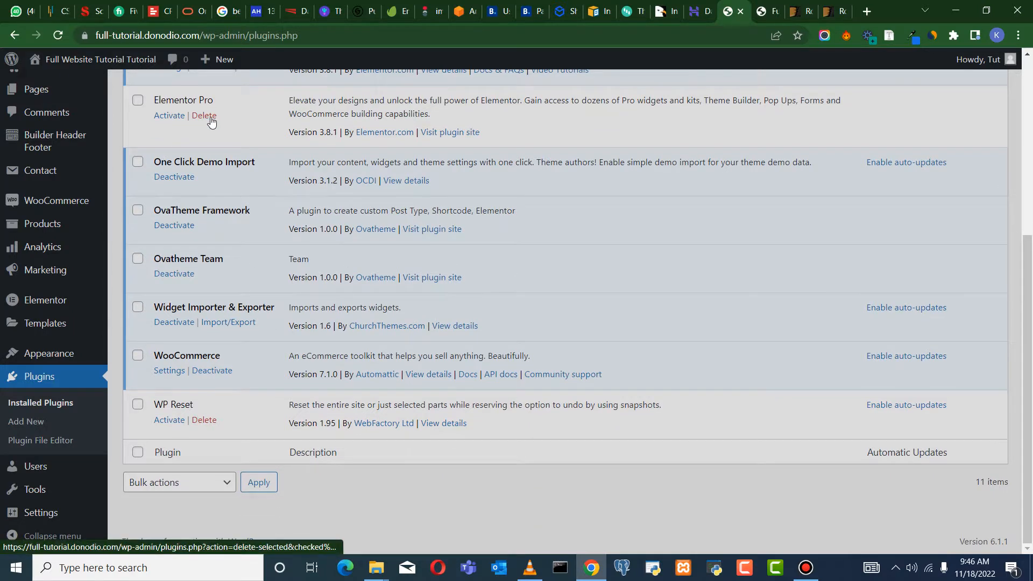
{"action": "scroll", "coordinate": [246, 237], "scroll_direction": "up", "scroll_amount": 4}
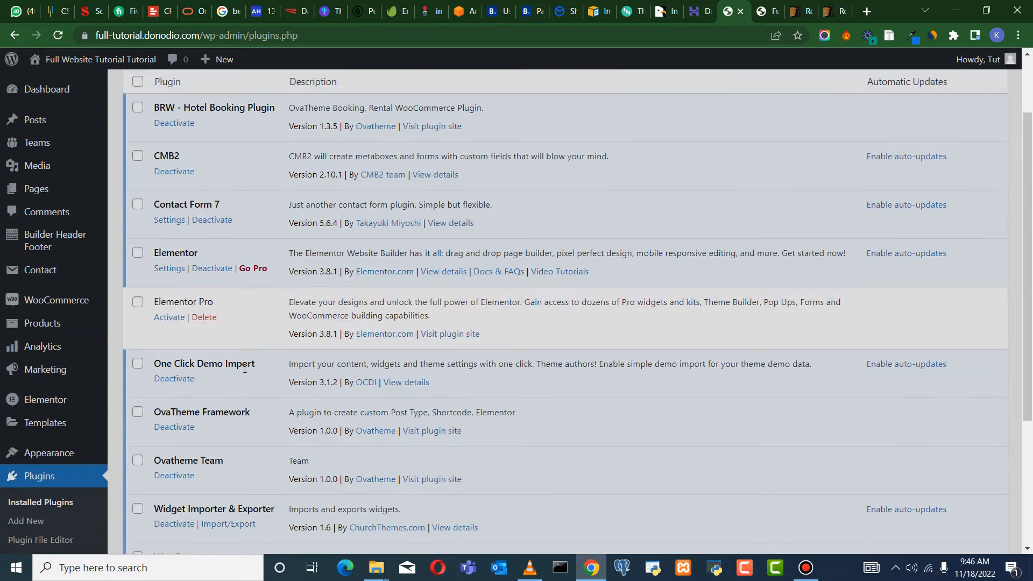
{"action": "scroll", "coordinate": [245, 343], "scroll_direction": "down", "scroll_amount": 3}
{"action": "scroll", "coordinate": [245, 343], "scroll_direction": "up", "scroll_amount": 3}
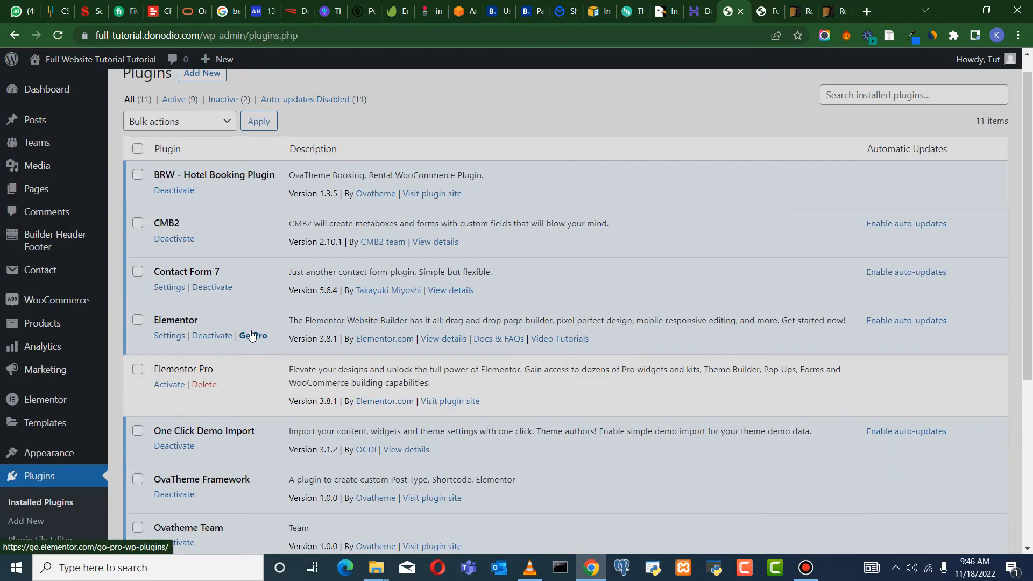
{"action": "left_click", "coordinate": [204, 385]}
{"action": "left_click", "coordinate": [586, 108]}
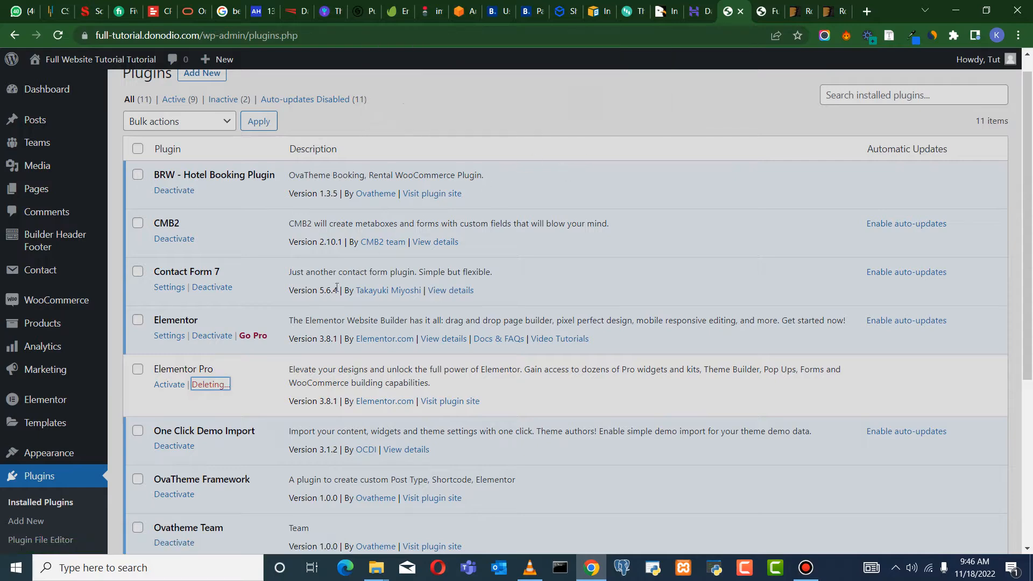
{"action": "scroll", "coordinate": [207, 403], "scroll_direction": "down", "scroll_amount": 4}
{"action": "scroll", "coordinate": [245, 384], "scroll_direction": "up", "scroll_amount": 2}
{"action": "scroll", "coordinate": [245, 384], "scroll_direction": "up", "scroll_amount": 2}
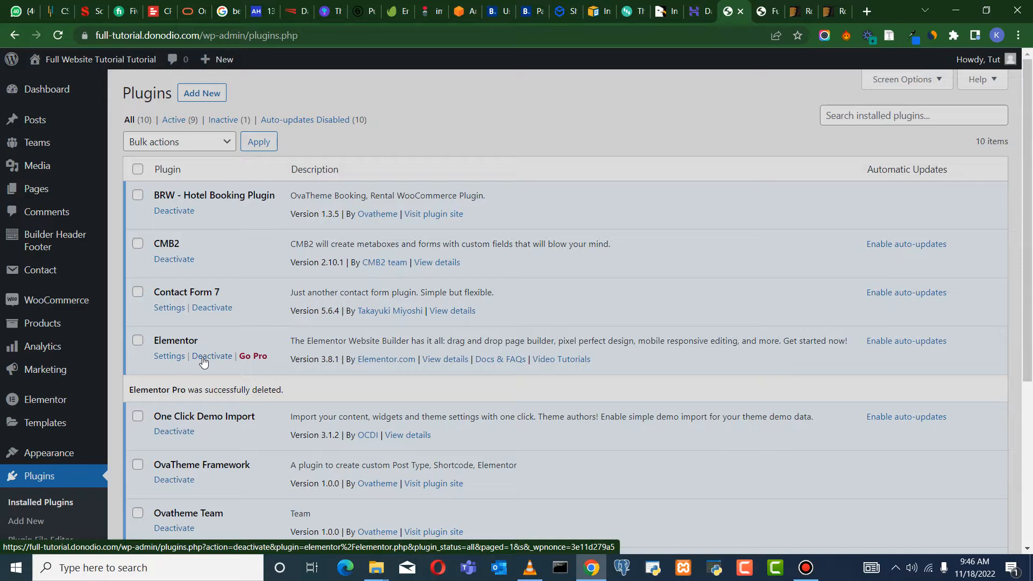
Add a new plugin by uploading elementor-pro.zip from the THEMES folder in Downloads, install it and activate it
{"action": "left_click", "coordinate": [202, 97]}
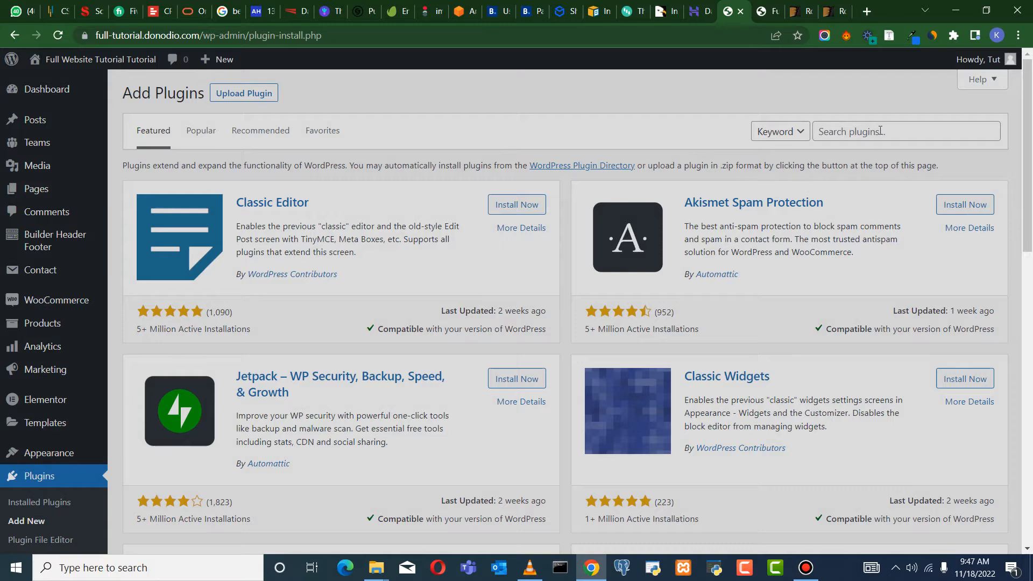
{"action": "left_click", "coordinate": [881, 131]}
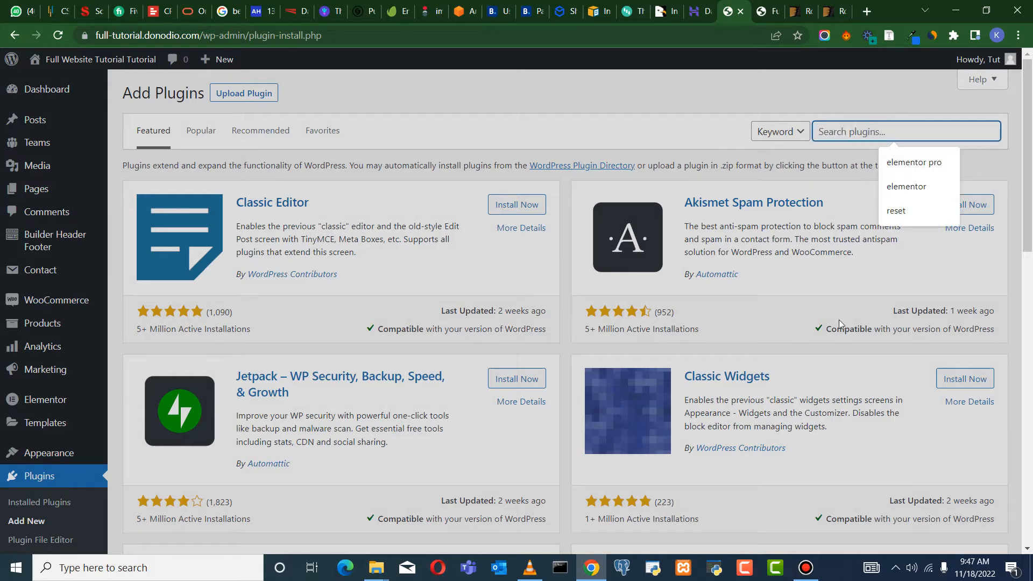
{"action": "scroll", "coordinate": [472, 302], "scroll_direction": "down", "scroll_amount": 1}
{"action": "scroll", "coordinate": [547, 279], "scroll_direction": "up", "scroll_amount": 1}
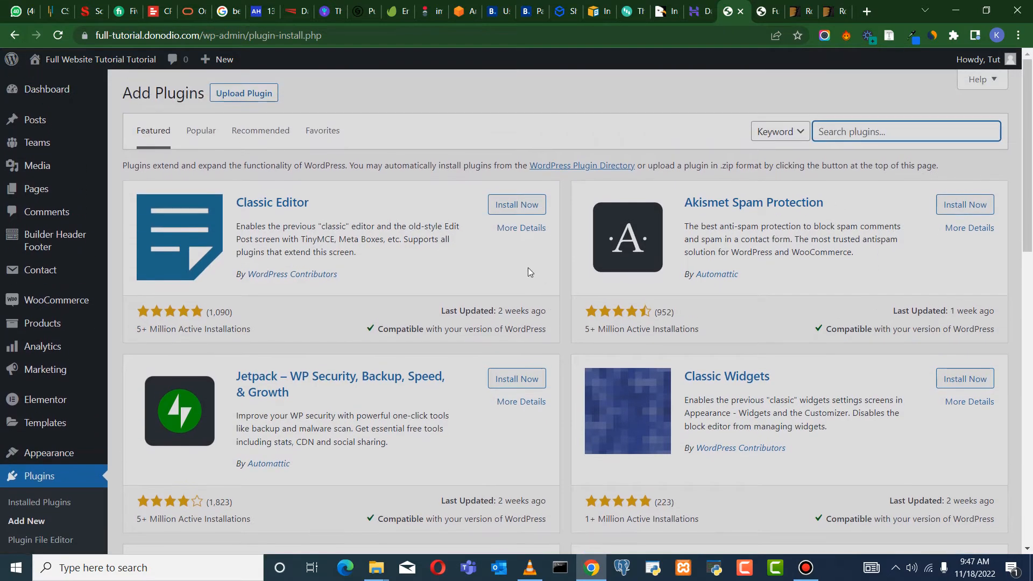
{"action": "left_click", "coordinate": [238, 90]}
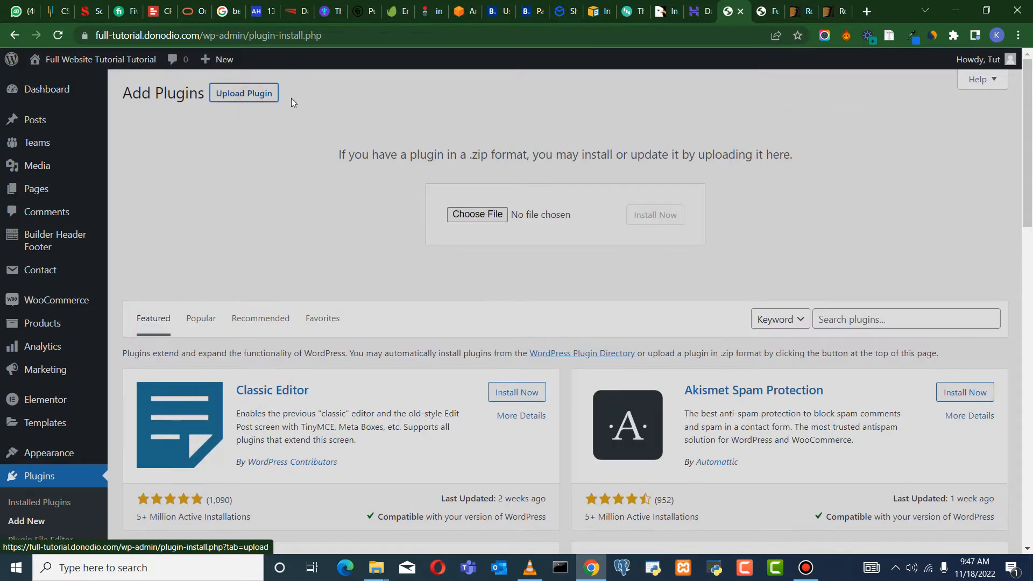
{"action": "left_click", "coordinate": [473, 218]}
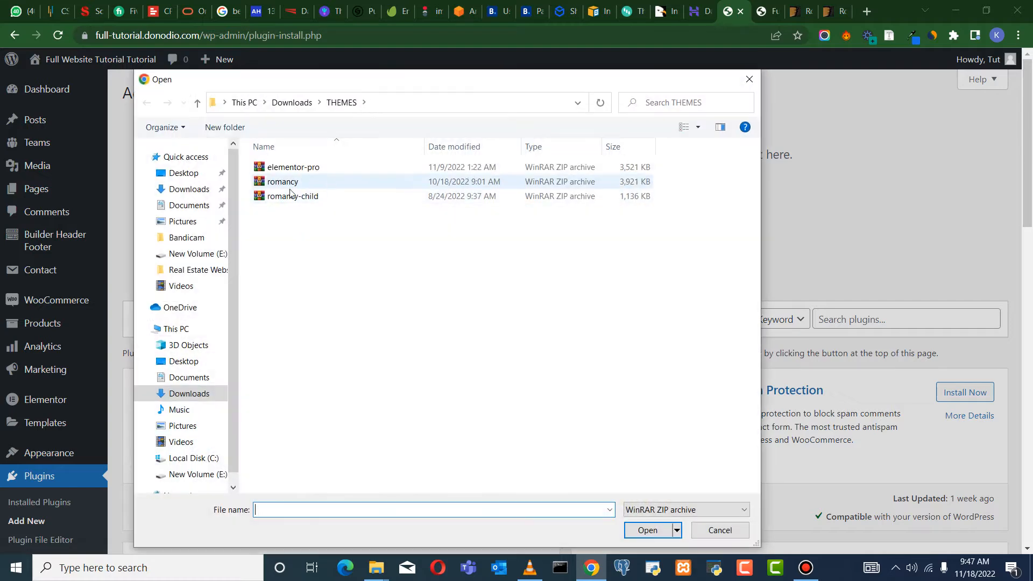
{"action": "left_click", "coordinate": [324, 170]}
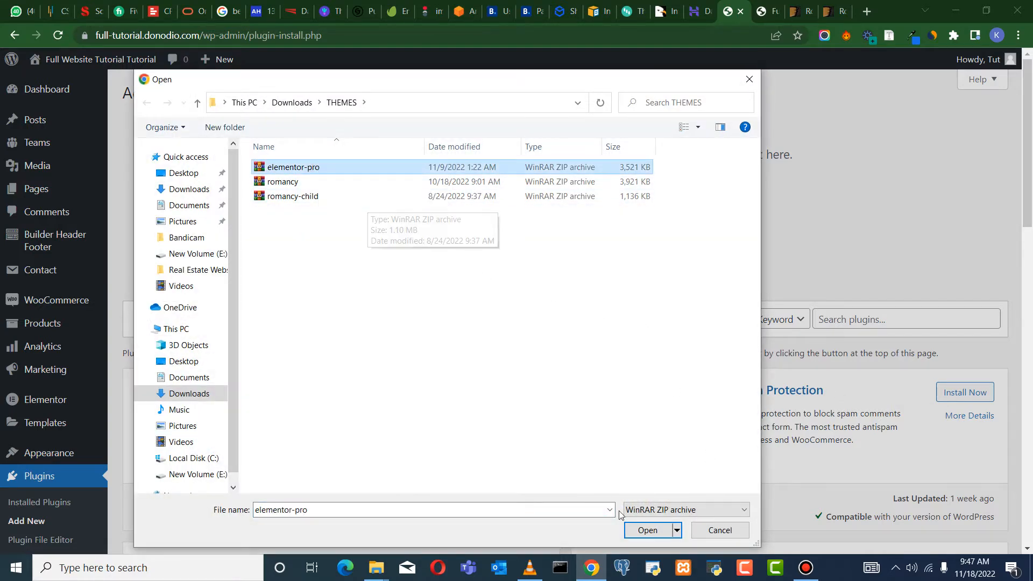
{"action": "left_click", "coordinate": [649, 531]}
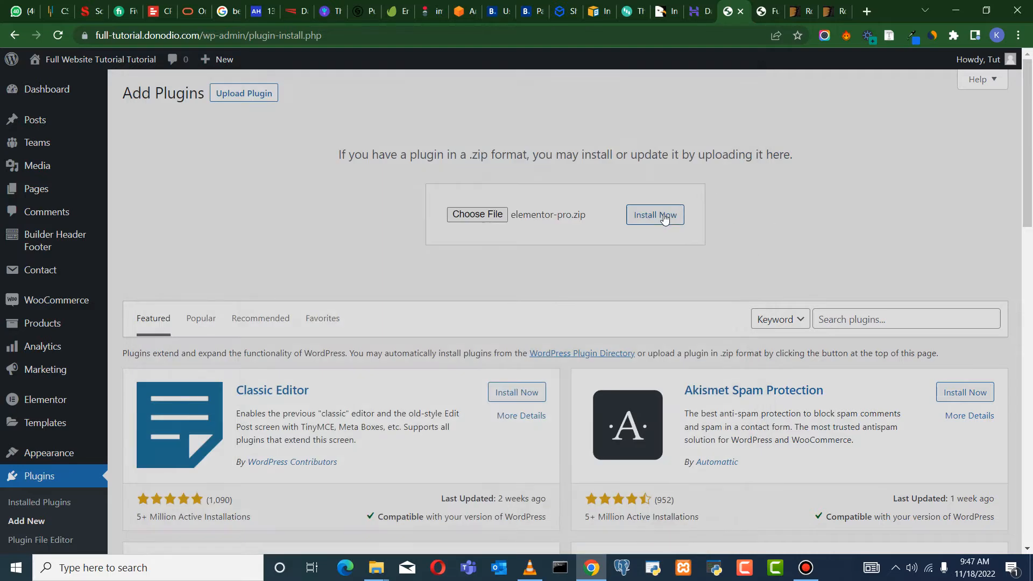
{"action": "left_click", "coordinate": [666, 220]}
{"action": "scroll", "coordinate": [578, 192], "scroll_direction": "down", "scroll_amount": 1}
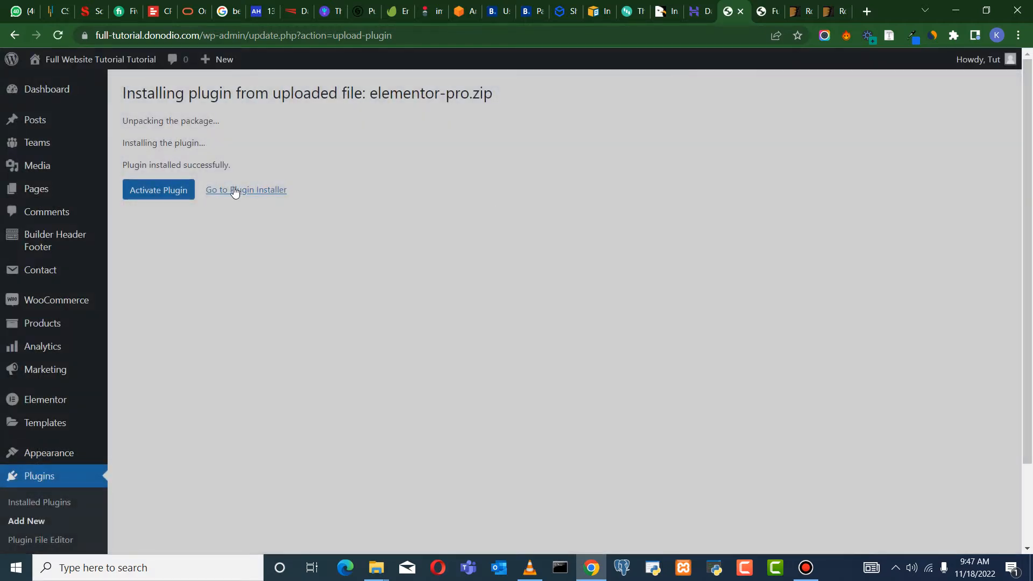
{"action": "left_click", "coordinate": [173, 191]}
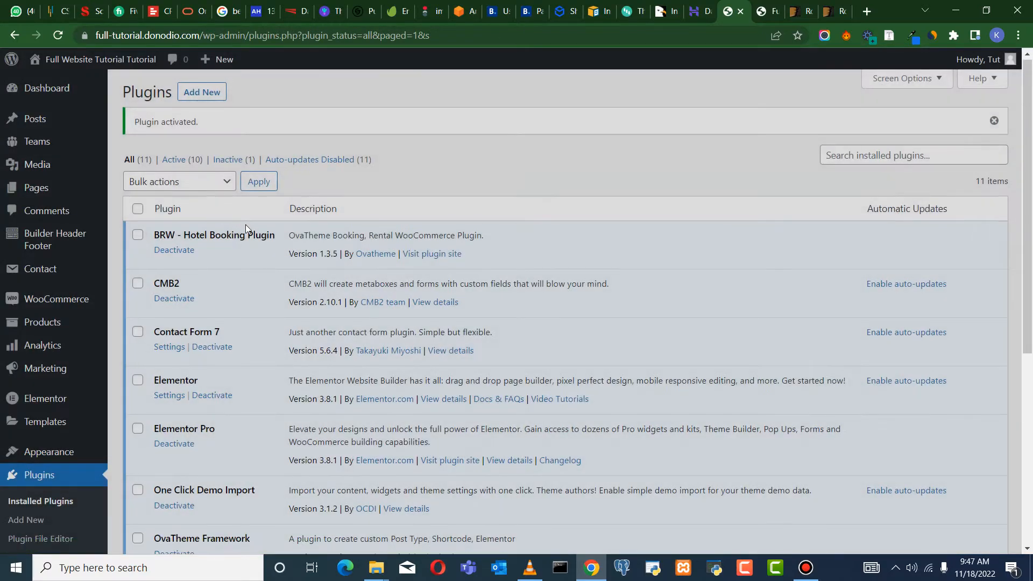
Review the installed plugins list and reload the site's front page to check its look before any demo content
{"action": "scroll", "coordinate": [247, 224], "scroll_direction": "down", "scroll_amount": 5}
{"action": "scroll", "coordinate": [209, 305], "scroll_direction": "up", "scroll_amount": 7}
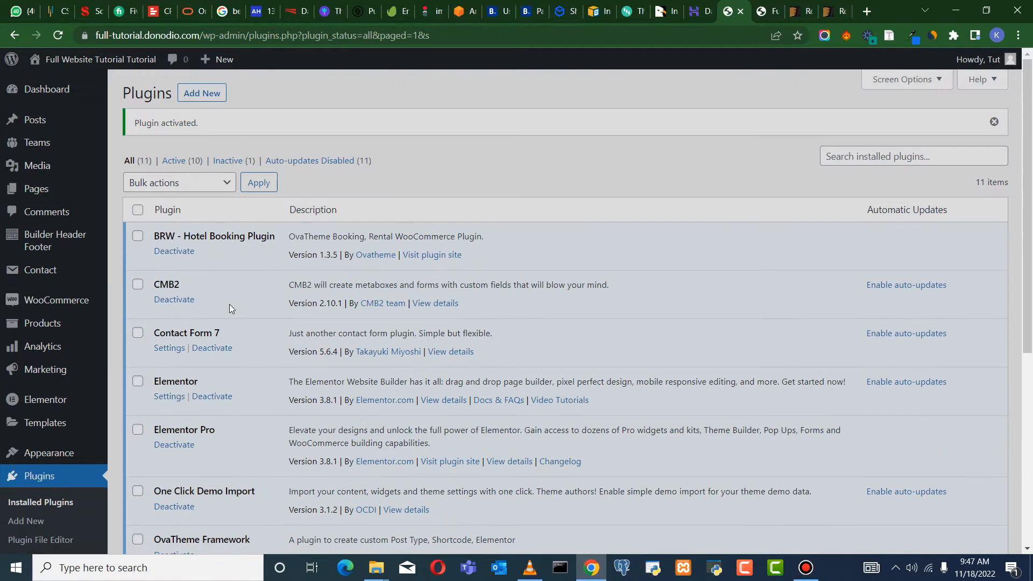
{"action": "scroll", "coordinate": [215, 311], "scroll_direction": "down", "scroll_amount": 2}
{"action": "scroll", "coordinate": [200, 301], "scroll_direction": "up", "scroll_amount": 2}
{"action": "left_click", "coordinate": [764, 11]}
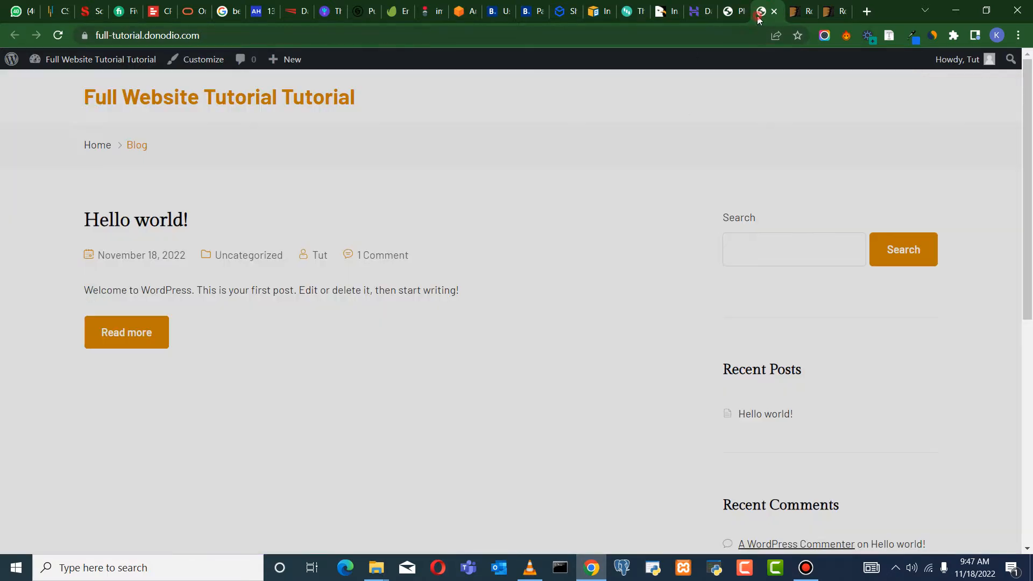
{"action": "left_click", "coordinate": [57, 37]}
{"action": "left_click", "coordinate": [730, 12]}
{"action": "scroll", "coordinate": [257, 201], "scroll_direction": "down", "scroll_amount": 2}
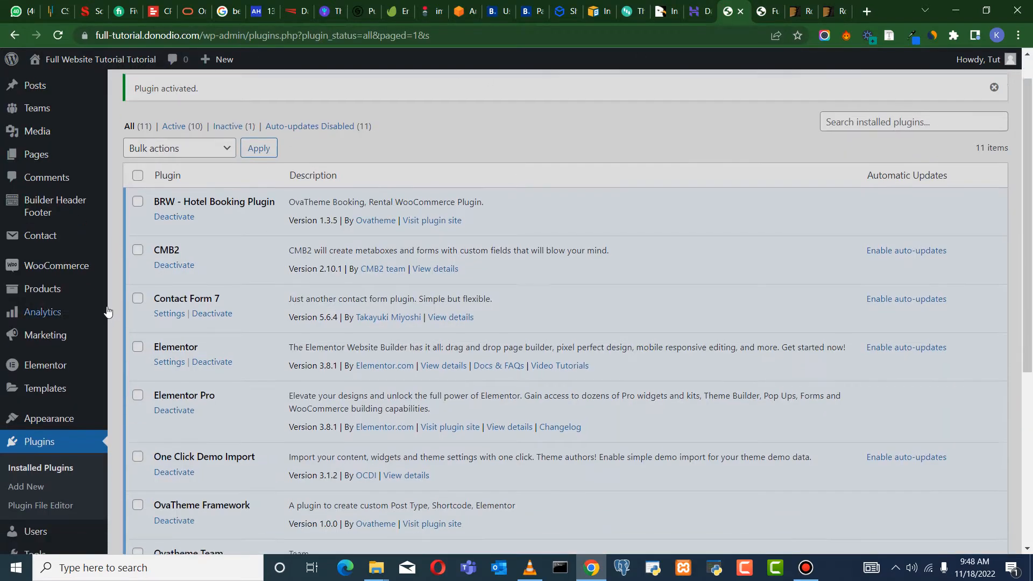
Look over the Romancy Hotel Booking WordPress Theme item page on ThemeForest, including its preview image
{"action": "left_click", "coordinate": [764, 12]}
{"action": "left_click", "coordinate": [797, 21]}
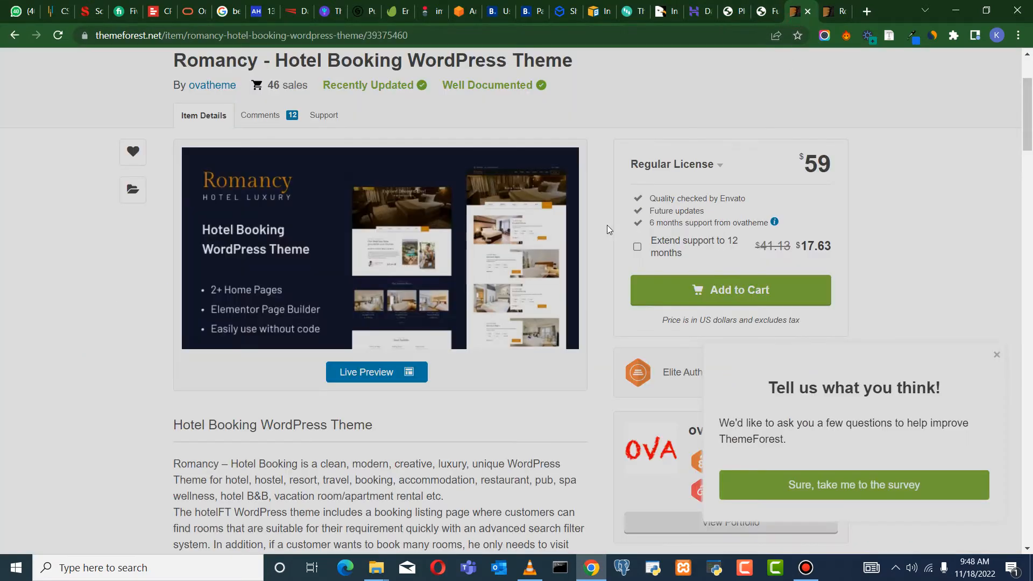
{"action": "scroll", "coordinate": [473, 221], "scroll_direction": "down", "scroll_amount": 5}
{"action": "scroll", "coordinate": [383, 178], "scroll_direction": "up", "scroll_amount": 5}
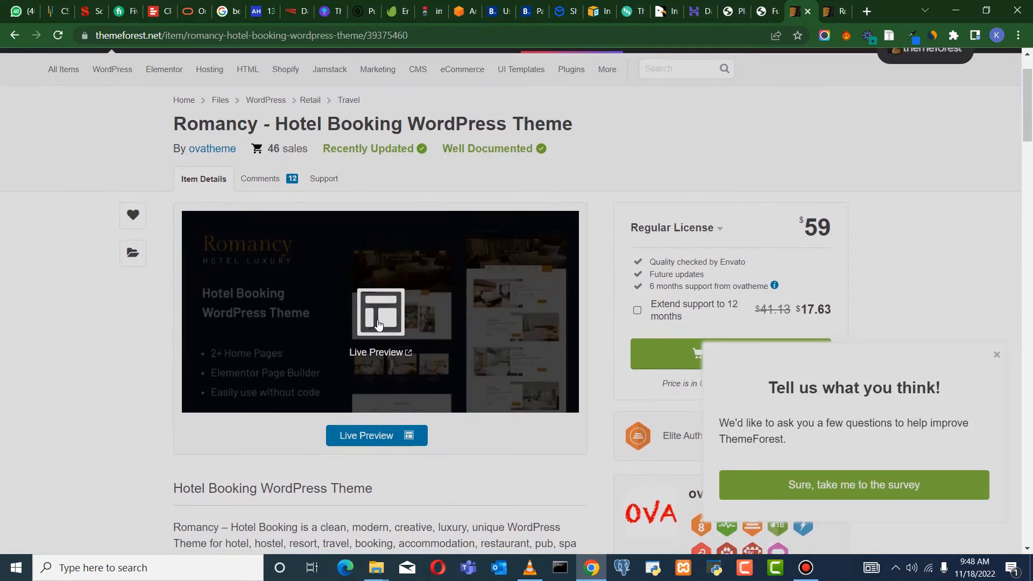
{"action": "scroll", "coordinate": [381, 312], "scroll_direction": "down", "scroll_amount": 1}
Return to the WordPress admin, open the theme's One Click Demo Import page and choose to import the Romancy demo data
{"action": "left_click", "coordinate": [737, 16]}
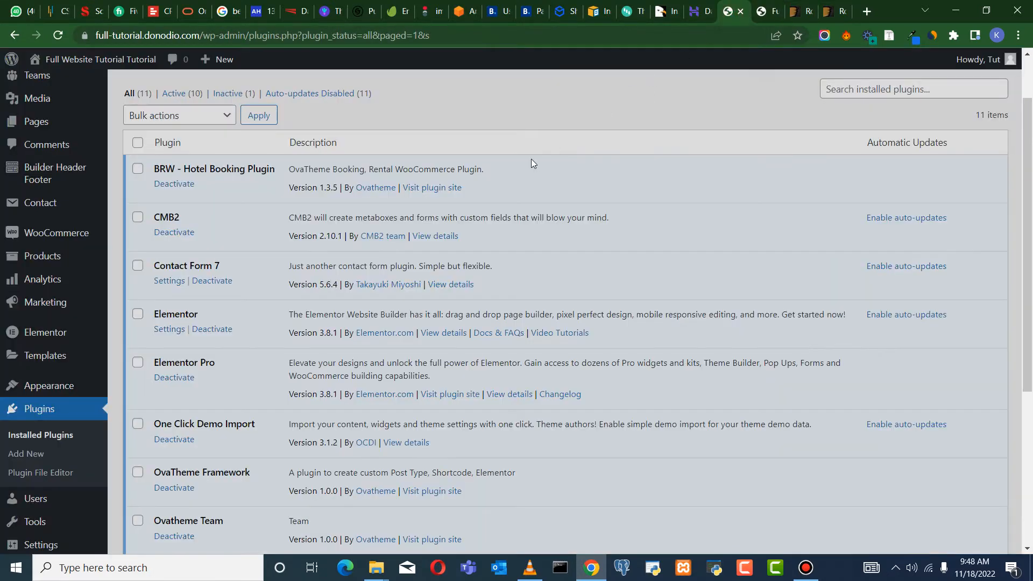
{"action": "scroll", "coordinate": [108, 409], "scroll_direction": "down", "scroll_amount": 1}
{"action": "mouse_move", "coordinate": [76, 362]}
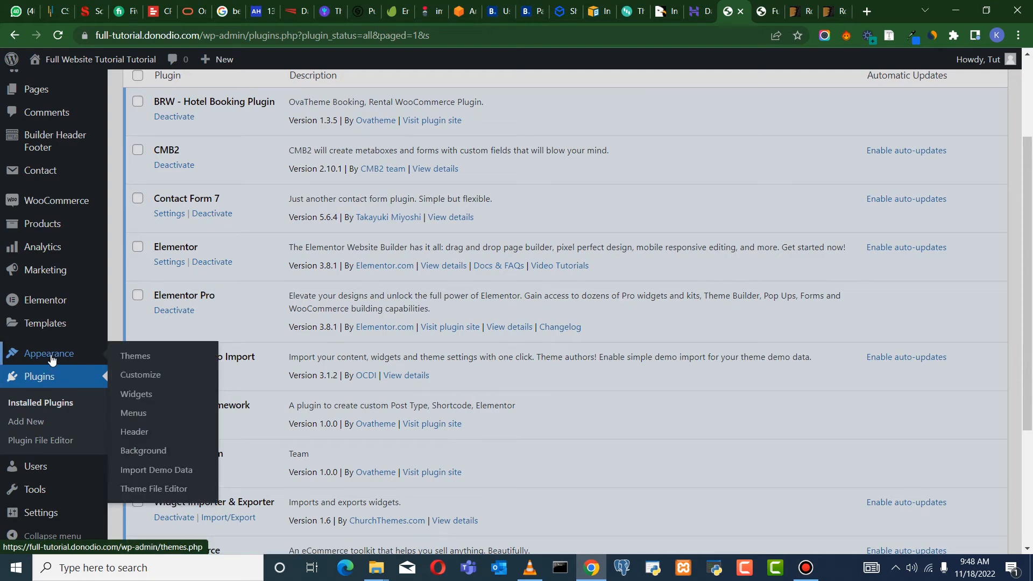
{"action": "left_click", "coordinate": [177, 471]}
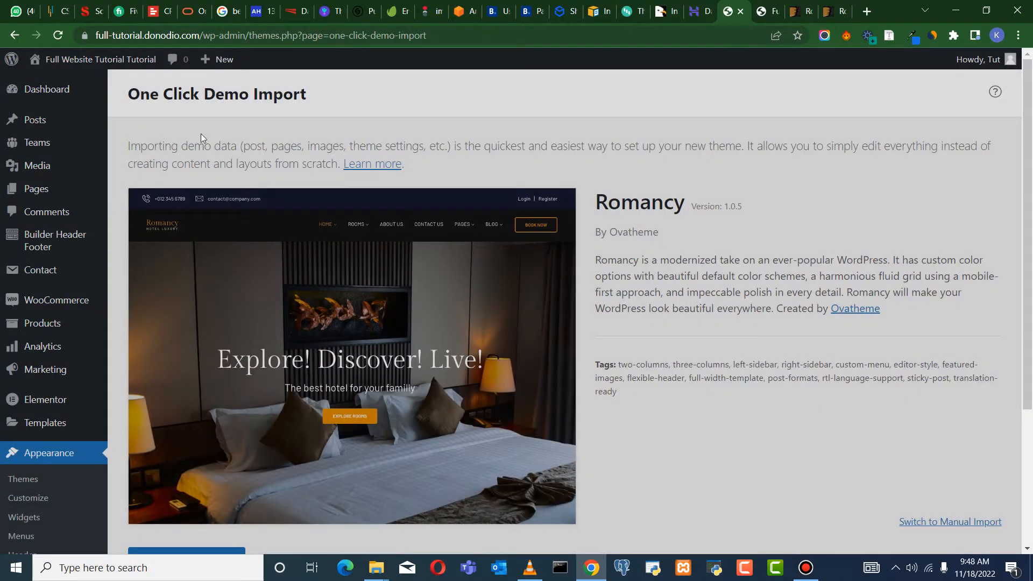
{"action": "scroll", "coordinate": [201, 133], "scroll_direction": "down", "scroll_amount": 4}
{"action": "scroll", "coordinate": [284, 247], "scroll_direction": "up", "scroll_amount": 3}
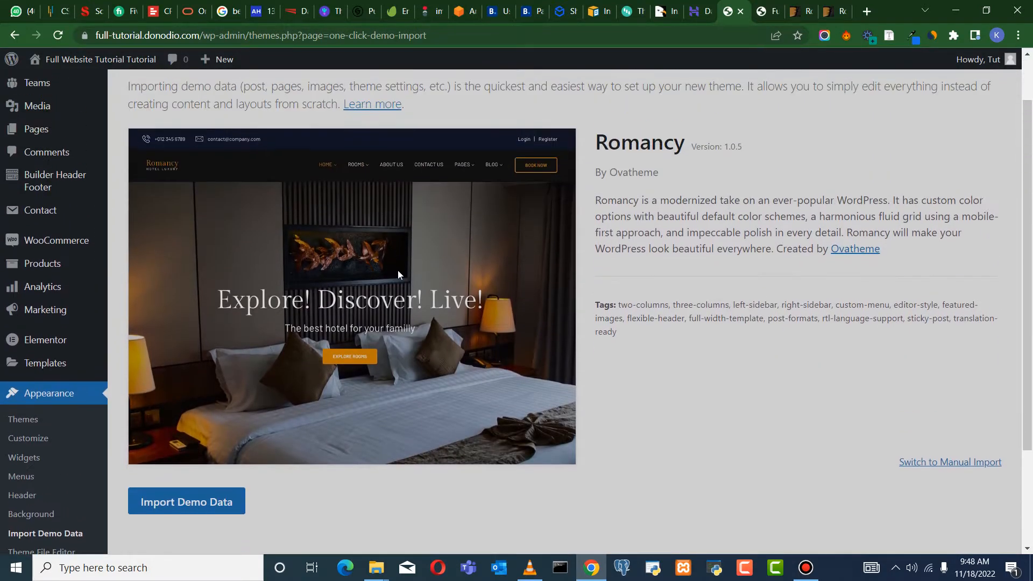
{"action": "scroll", "coordinate": [395, 277], "scroll_direction": "down", "scroll_amount": 1}
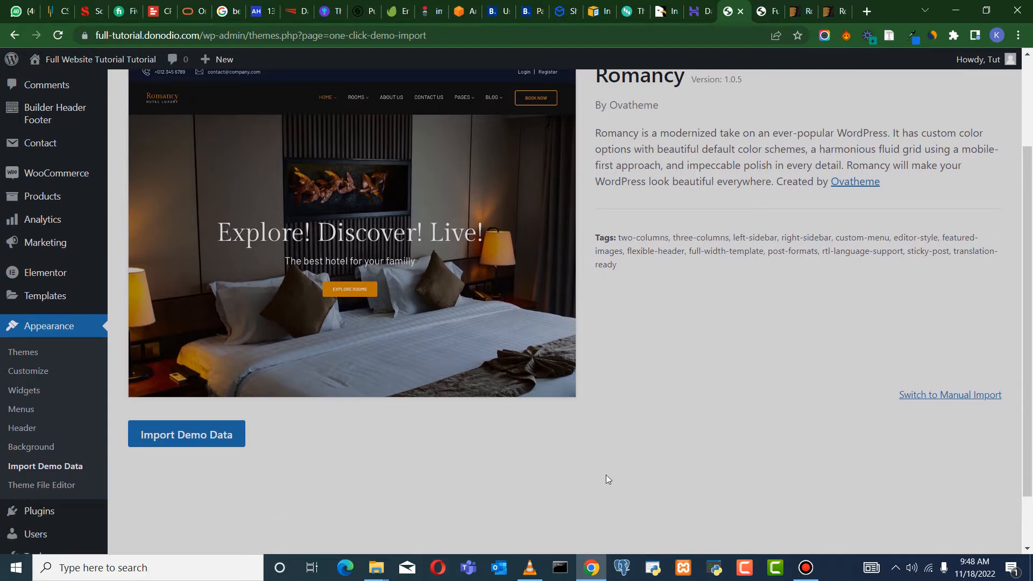
{"action": "left_click", "coordinate": [215, 437]}
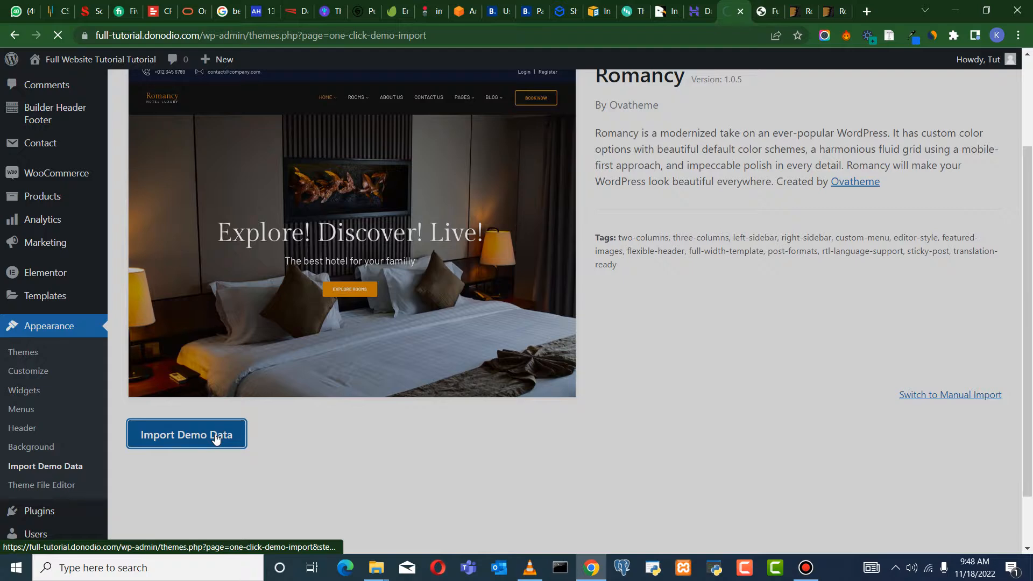
Continue and import the demo content without selecting the recommended WPForms, All in One SEO and MonsterInsights plugins
{"action": "scroll", "coordinate": [269, 324], "scroll_direction": "down", "scroll_amount": 3}
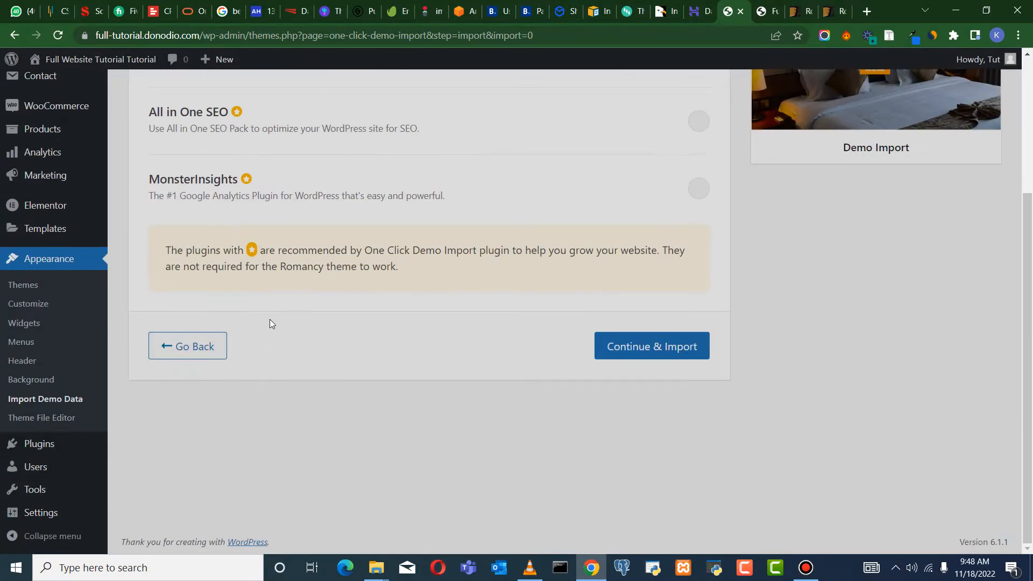
{"action": "scroll", "coordinate": [270, 324], "scroll_direction": "up", "scroll_amount": 2}
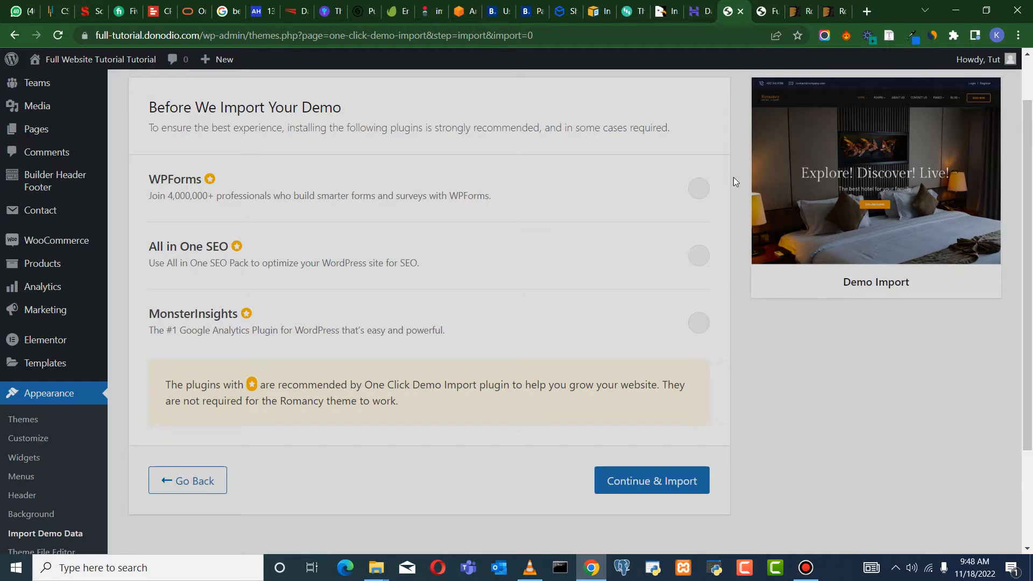
{"action": "scroll", "coordinate": [584, 453], "scroll_direction": "down", "scroll_amount": 2}
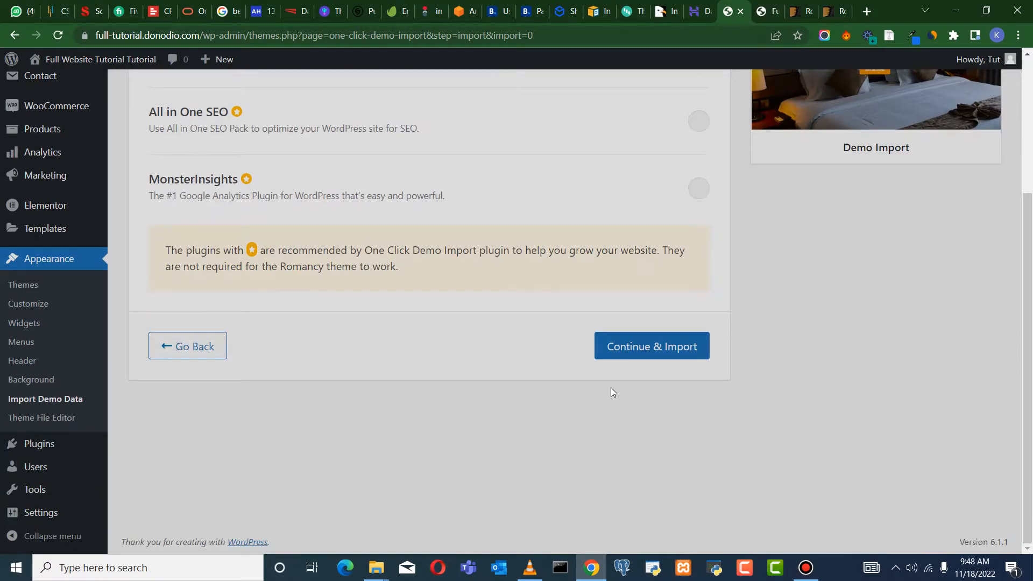
{"action": "left_click", "coordinate": [623, 351]}
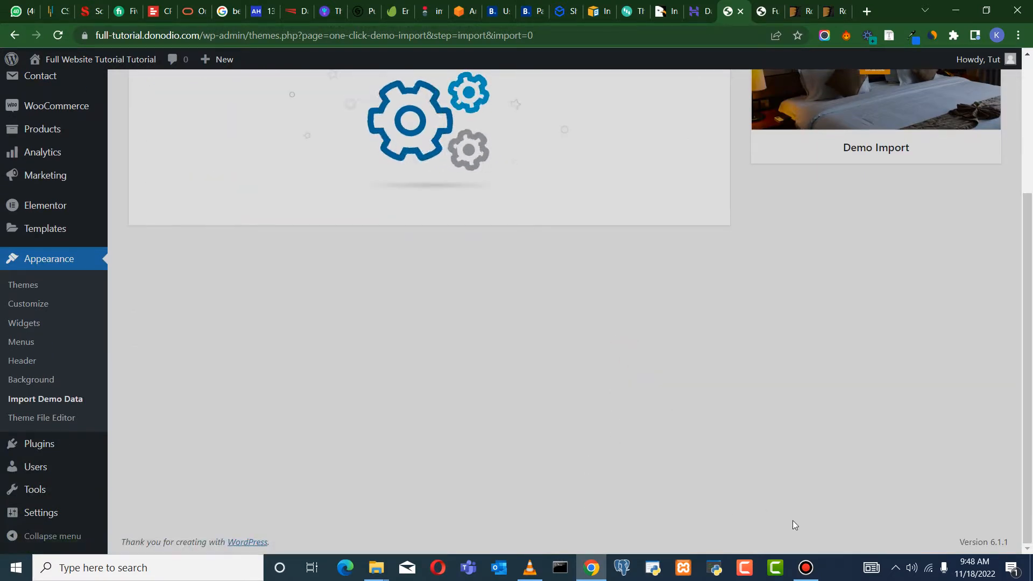
{"action": "scroll", "coordinate": [684, 469], "scroll_direction": "up", "scroll_amount": 2}
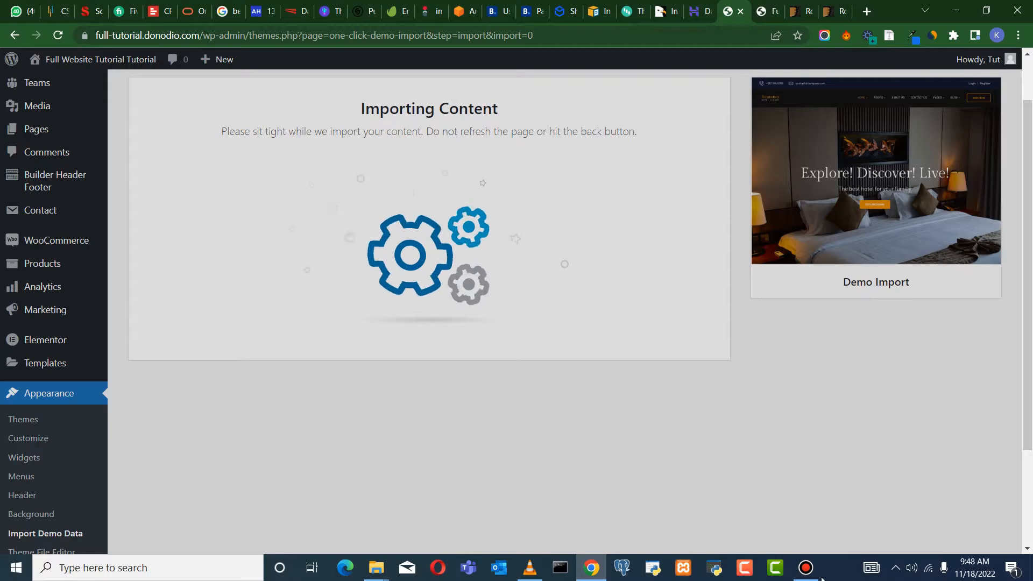
{"action": "left_click", "coordinate": [807, 569]}
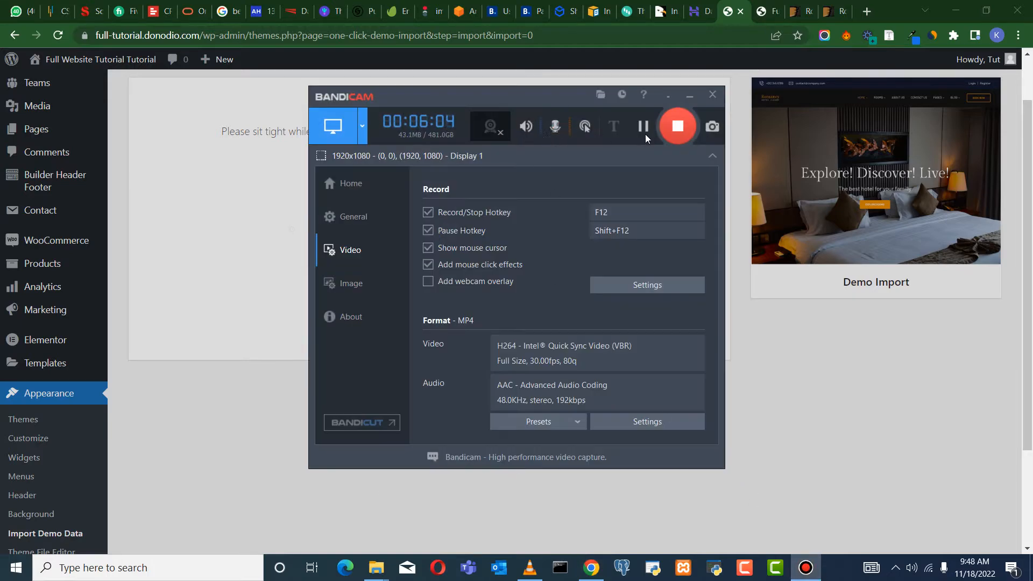
{"action": "left_click", "coordinate": [642, 128]}
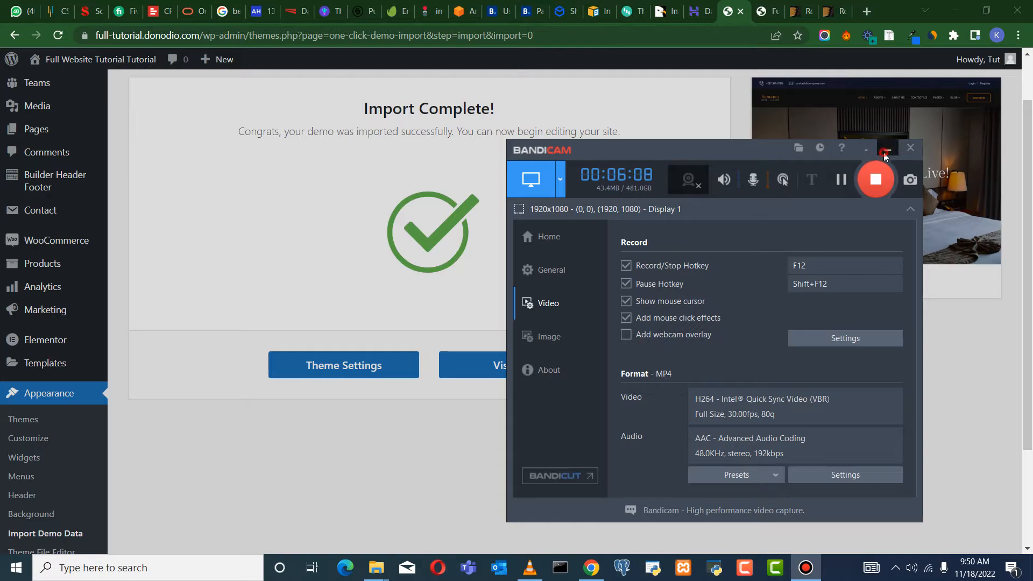
{"action": "left_click", "coordinate": [886, 153]}
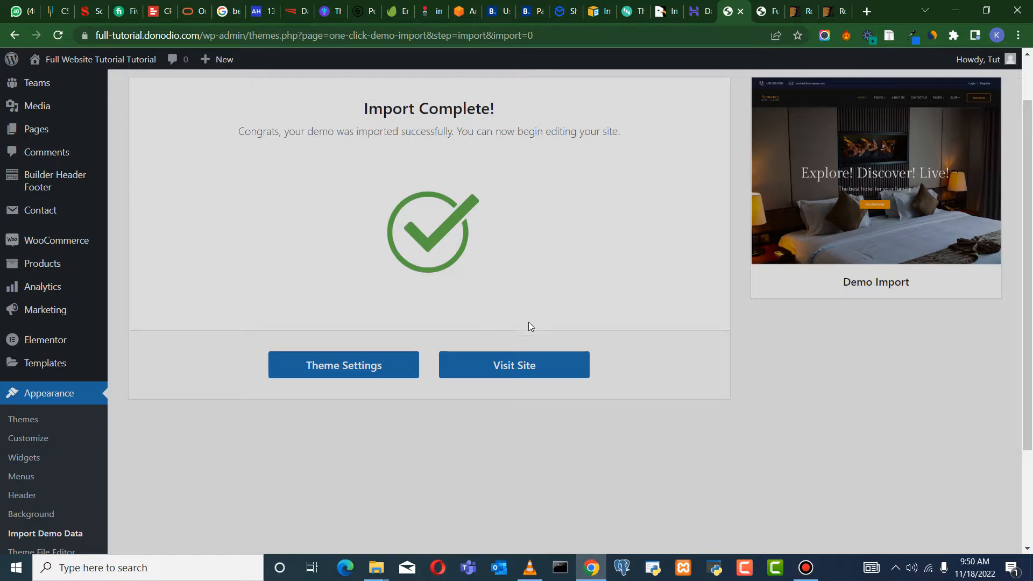
Open the site with the imported demo in a new browser tab and switch to it
{"action": "scroll", "coordinate": [438, 305], "scroll_direction": "up", "scroll_amount": 2}
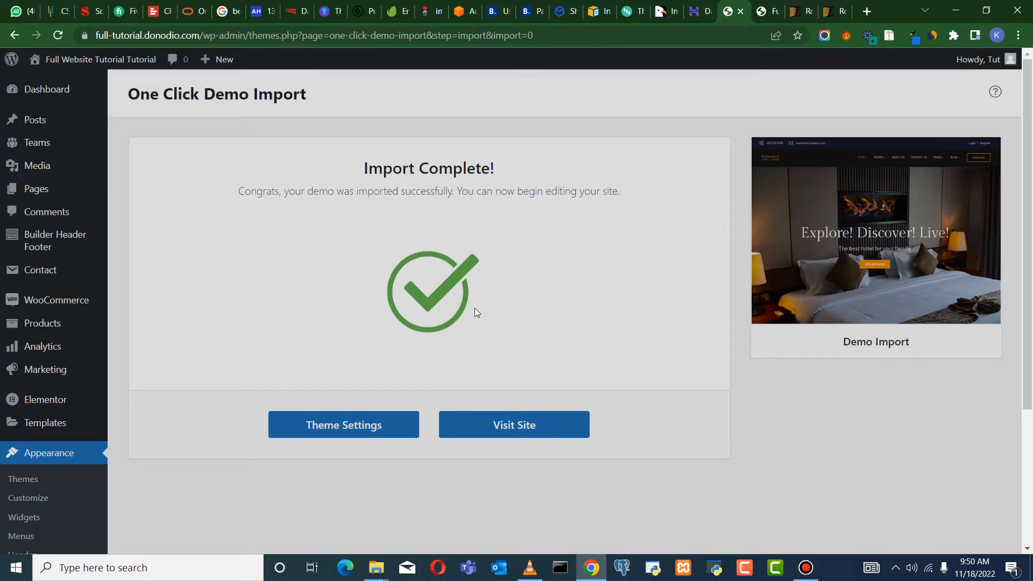
{"action": "right_click", "coordinate": [499, 426]}
{"action": "left_click", "coordinate": [554, 280]}
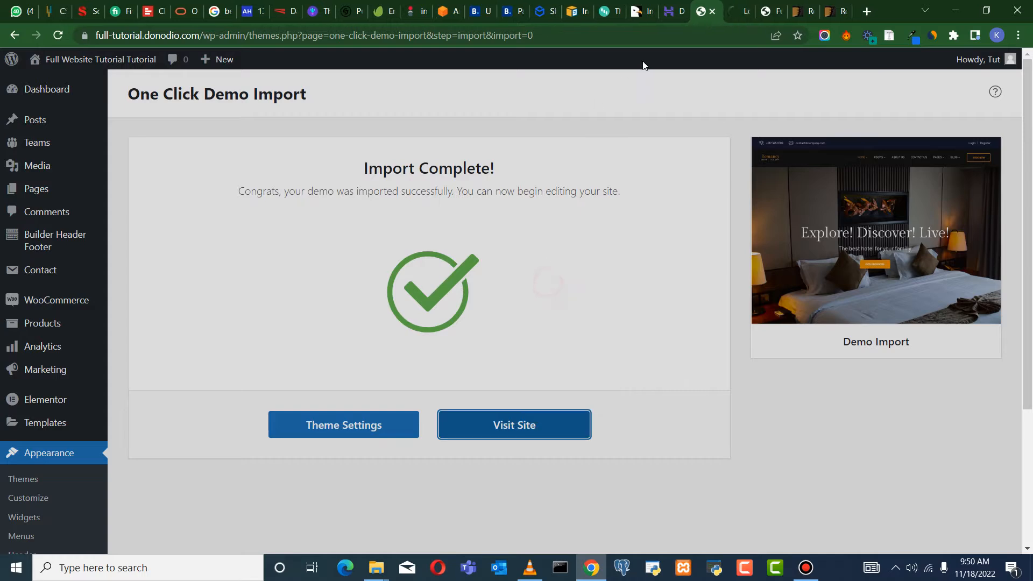
{"action": "left_click", "coordinate": [733, 14]}
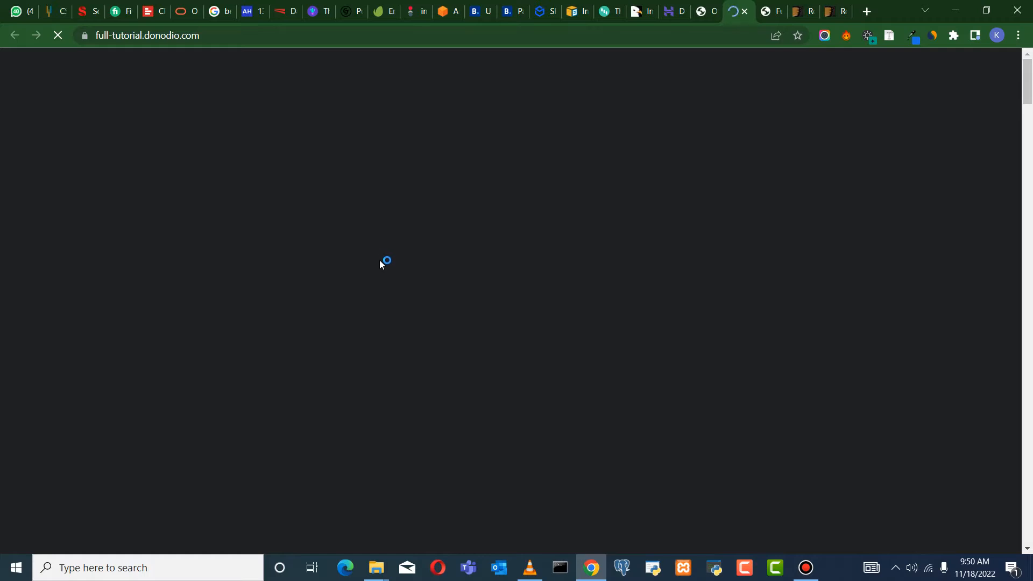
Examine the imported home page from header to footer, including the booking search, rooms, facilities, testimonials, services and blog sections
{"action": "scroll", "coordinate": [588, 245], "scroll_direction": "down", "scroll_amount": 2}
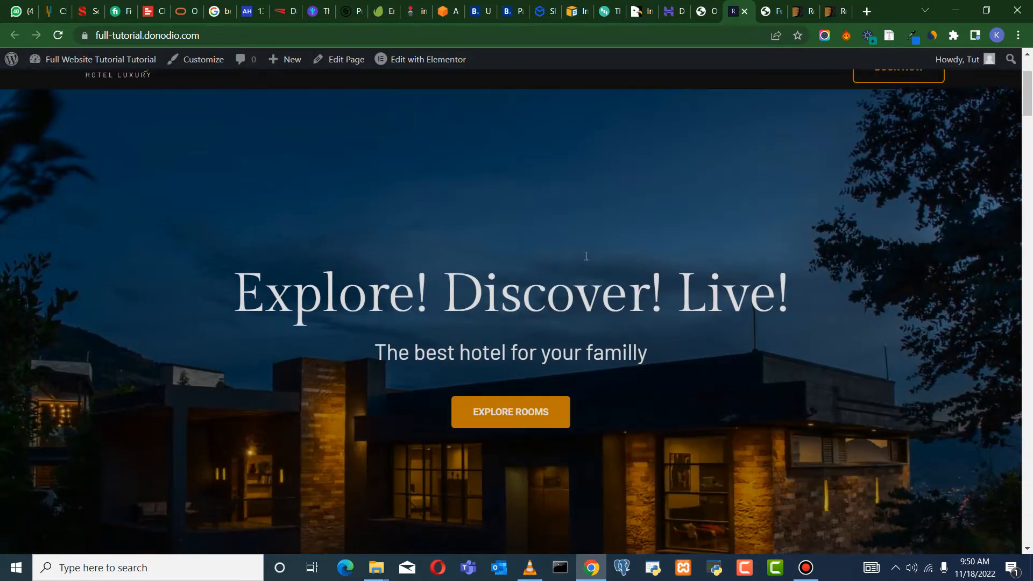
{"action": "scroll", "coordinate": [587, 254], "scroll_direction": "down", "scroll_amount": 6}
{"action": "scroll", "coordinate": [589, 251], "scroll_direction": "up", "scroll_amount": 2}
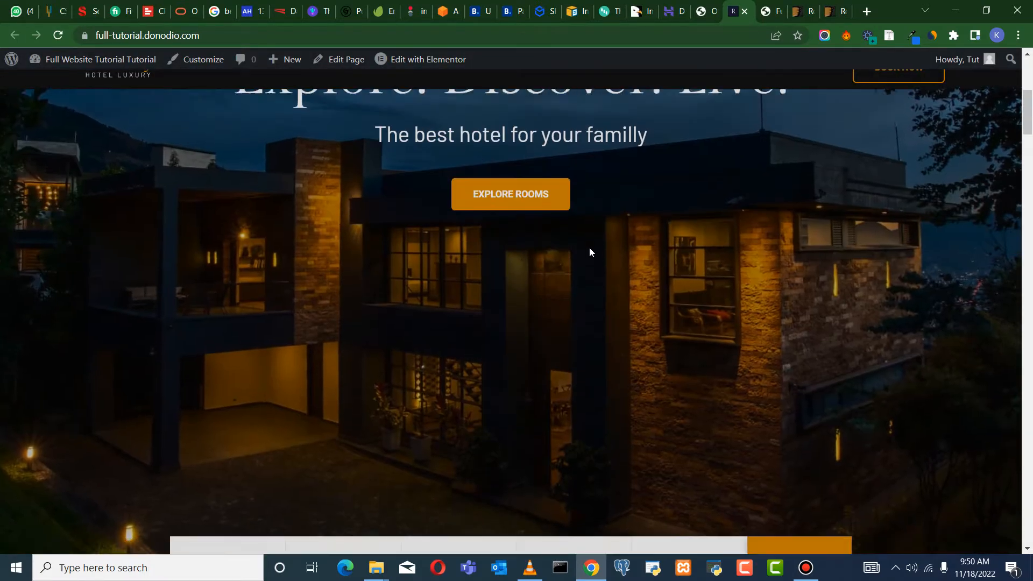
{"action": "scroll", "coordinate": [589, 248], "scroll_direction": "up", "scroll_amount": 5}
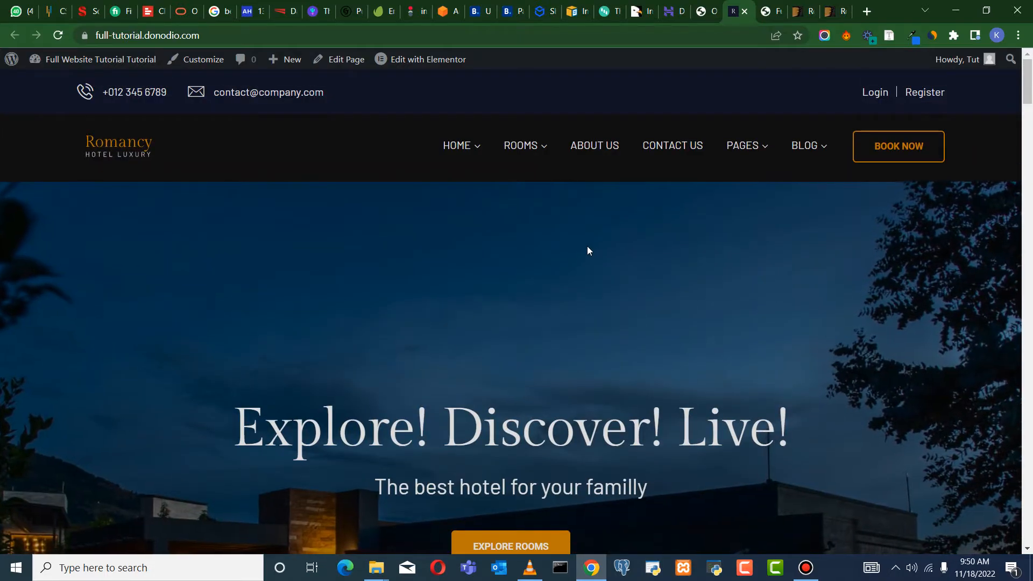
{"action": "scroll", "coordinate": [587, 251], "scroll_direction": "down", "scroll_amount": 5}
{"action": "scroll", "coordinate": [594, 247], "scroll_direction": "up", "scroll_amount": 4}
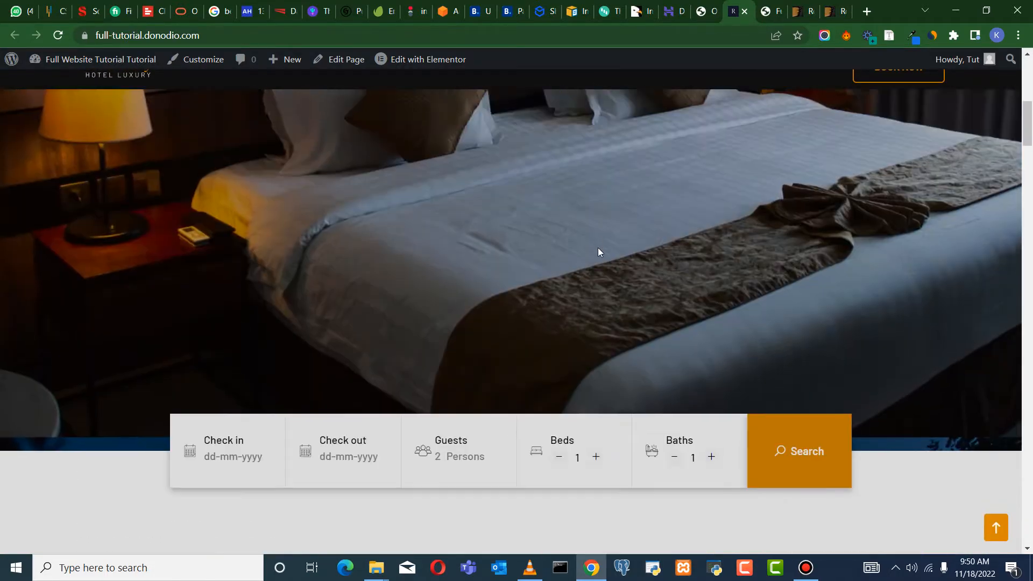
{"action": "scroll", "coordinate": [598, 251], "scroll_direction": "down", "scroll_amount": 10}
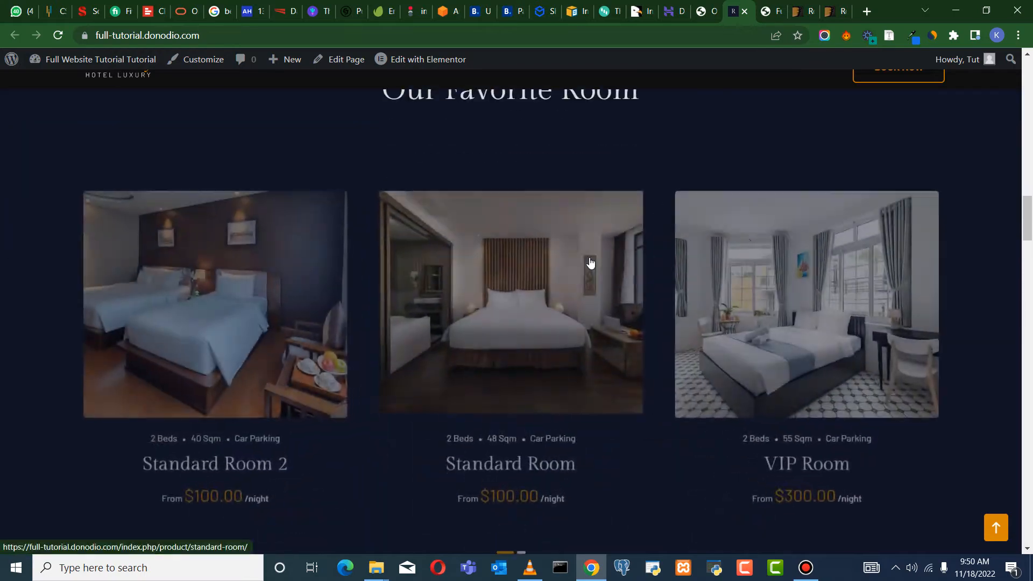
{"action": "scroll", "coordinate": [589, 261], "scroll_direction": "down", "scroll_amount": 2}
{"action": "scroll", "coordinate": [491, 445], "scroll_direction": "down", "scroll_amount": 10}
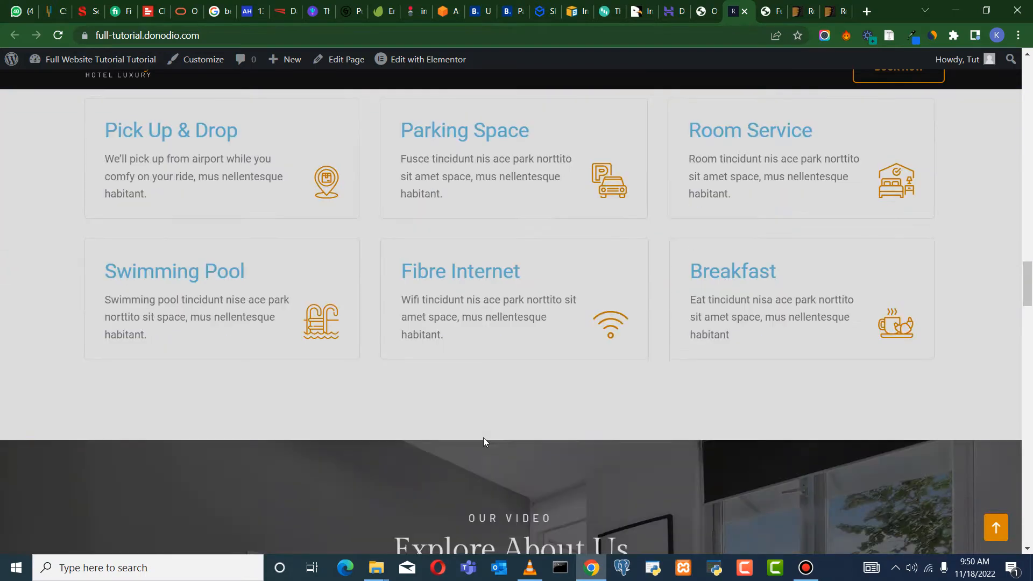
{"action": "scroll", "coordinate": [483, 438], "scroll_direction": "down", "scroll_amount": 18}
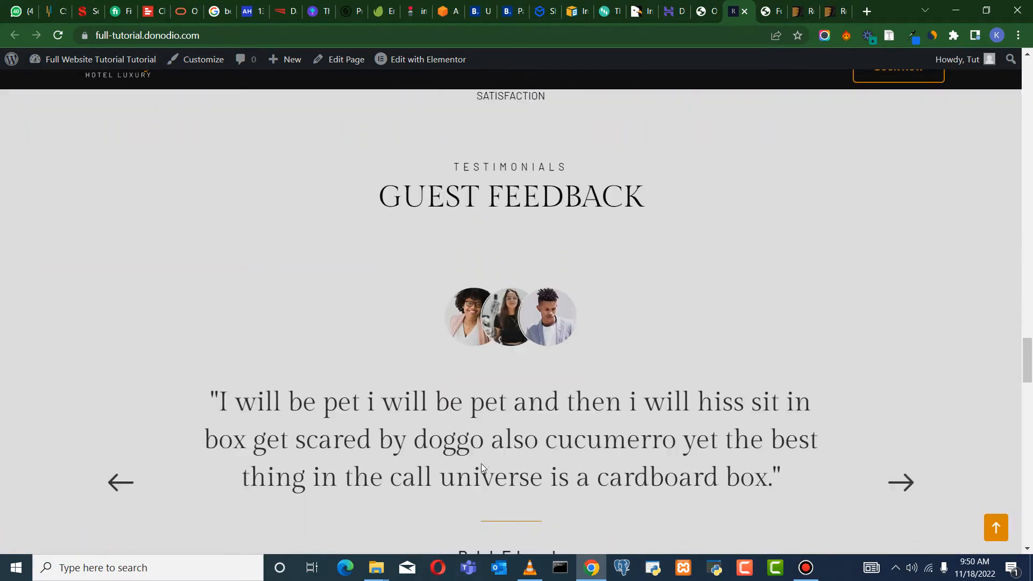
{"action": "scroll", "coordinate": [482, 461], "scroll_direction": "down", "scroll_amount": 15}
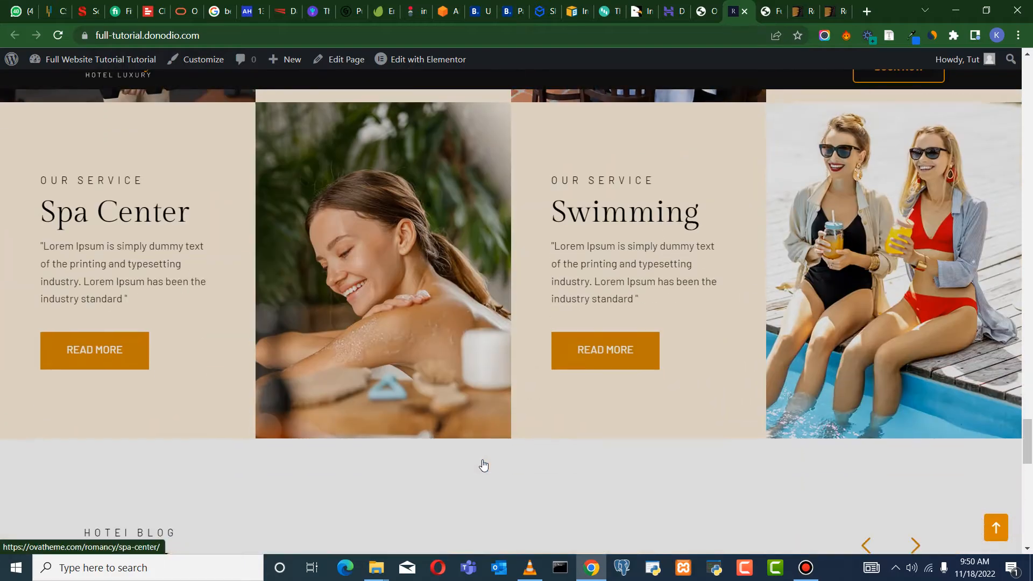
{"action": "scroll", "coordinate": [483, 465], "scroll_direction": "down", "scroll_amount": 15}
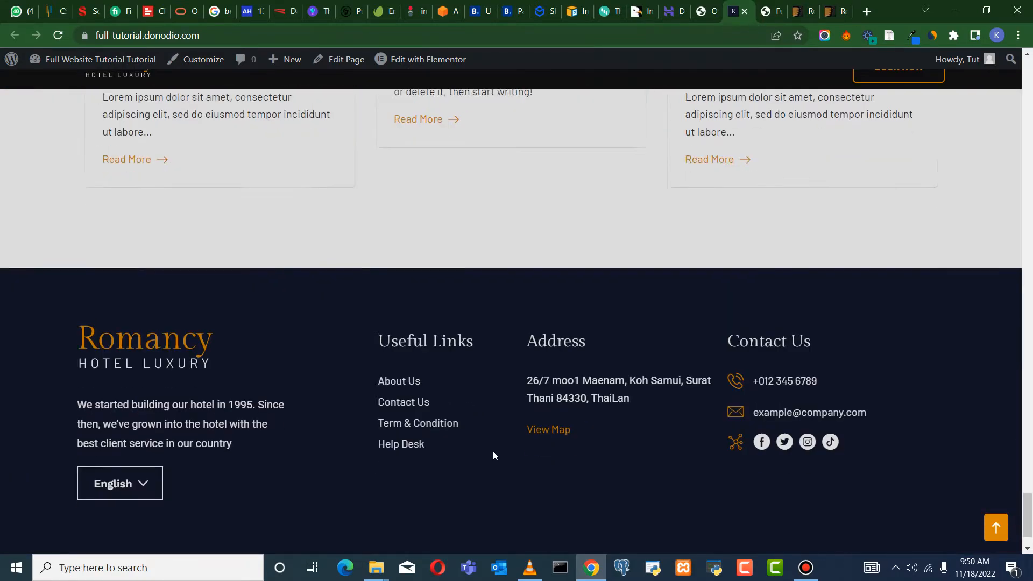
{"action": "scroll", "coordinate": [494, 452], "scroll_direction": "down", "scroll_amount": 2}
{"action": "scroll", "coordinate": [495, 457], "scroll_direction": "up", "scroll_amount": 6}
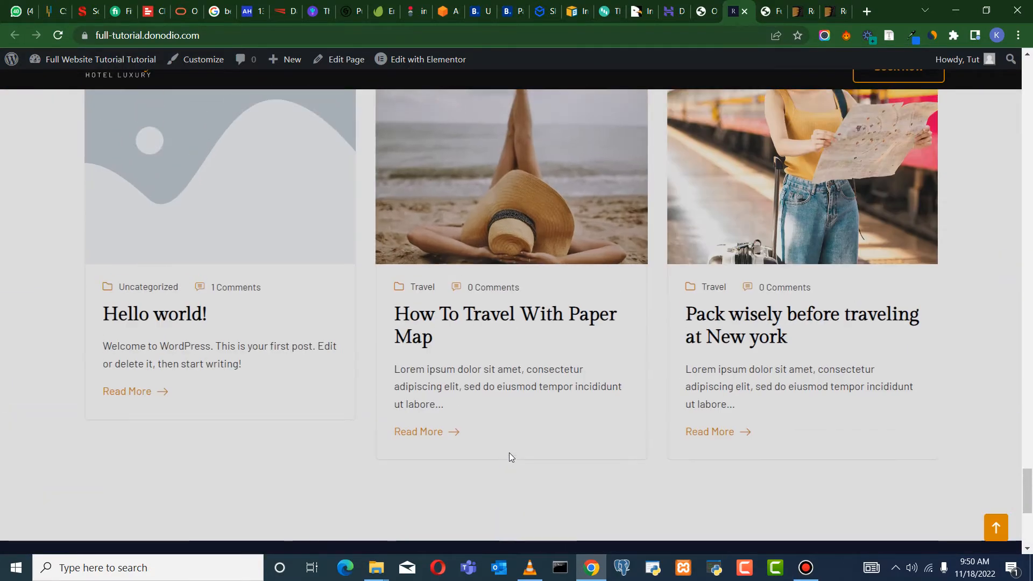
{"action": "scroll", "coordinate": [503, 457], "scroll_direction": "down", "scroll_amount": 6}
{"action": "scroll", "coordinate": [503, 455], "scroll_direction": "up", "scroll_amount": 4}
{"action": "scroll", "coordinate": [539, 444], "scroll_direction": "down", "scroll_amount": 4}
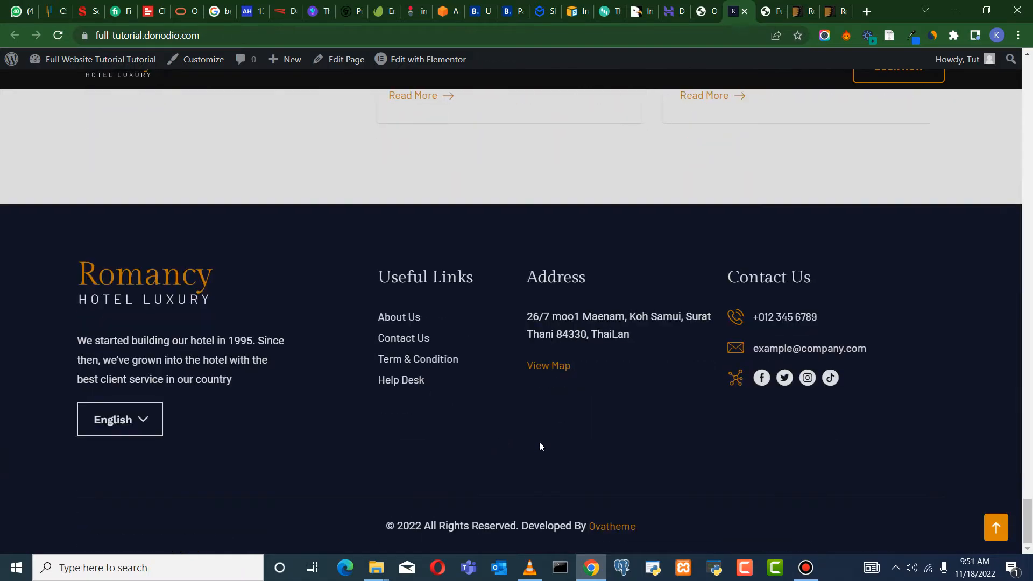
{"action": "scroll", "coordinate": [540, 446], "scroll_direction": "up", "scroll_amount": 20}
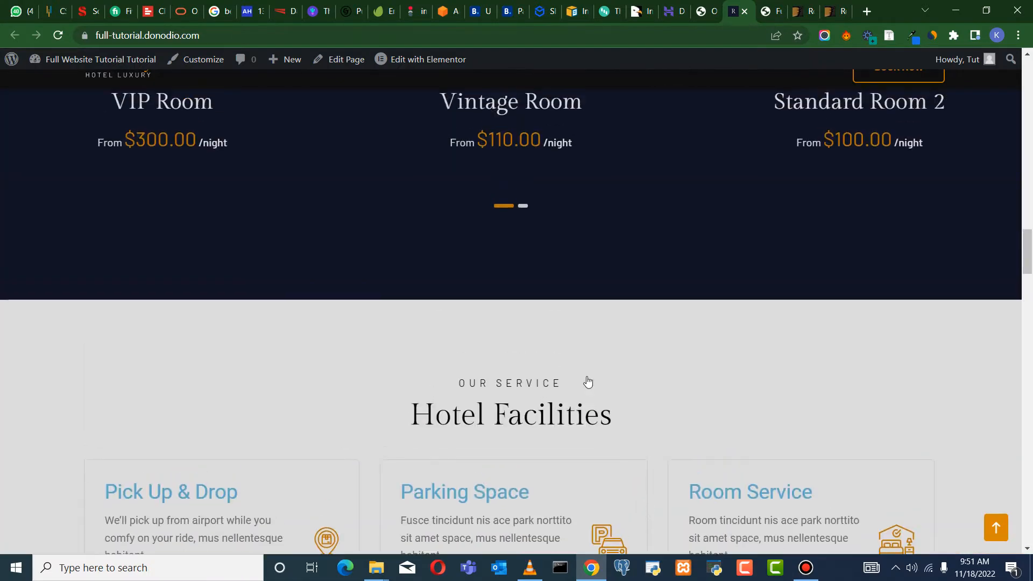
{"action": "scroll", "coordinate": [591, 366], "scroll_direction": "up", "scroll_amount": 12}
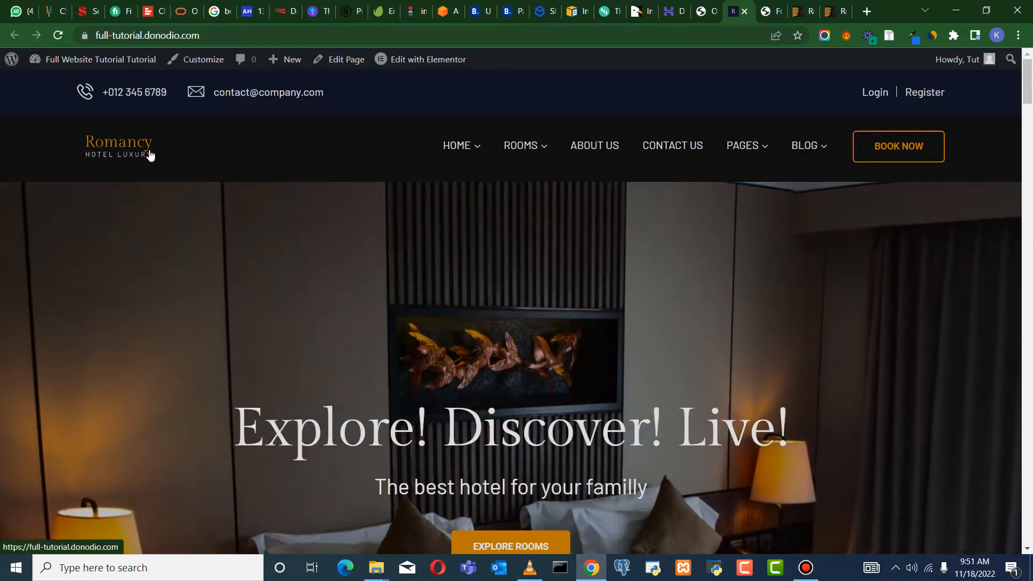
Return to the completed One Click Demo Import page, open the theme settings and look through the Customizer's sections
{"action": "left_click", "coordinate": [700, 12]}
{"action": "left_click", "coordinate": [341, 426]}
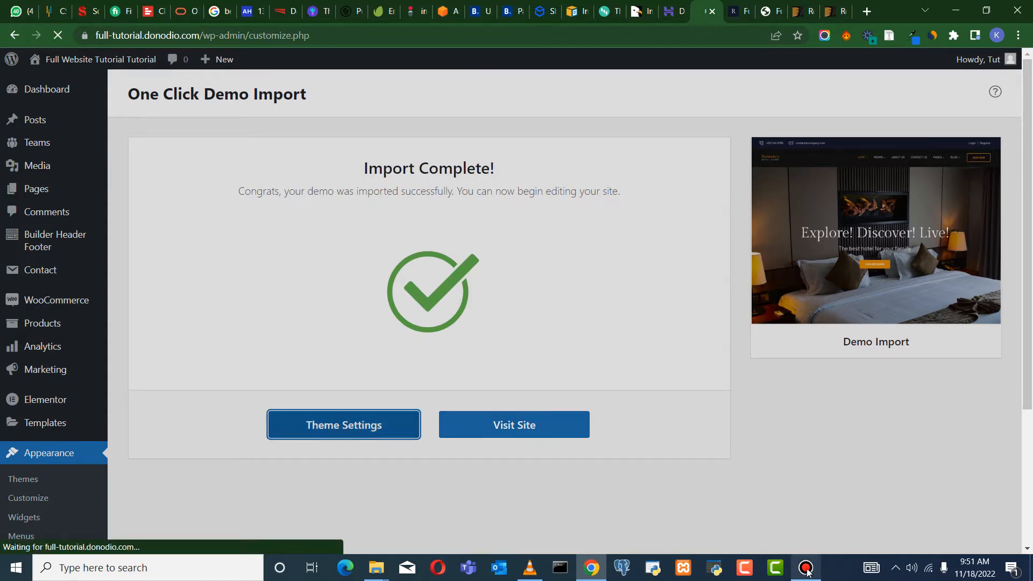
{"action": "left_click", "coordinate": [806, 569]}
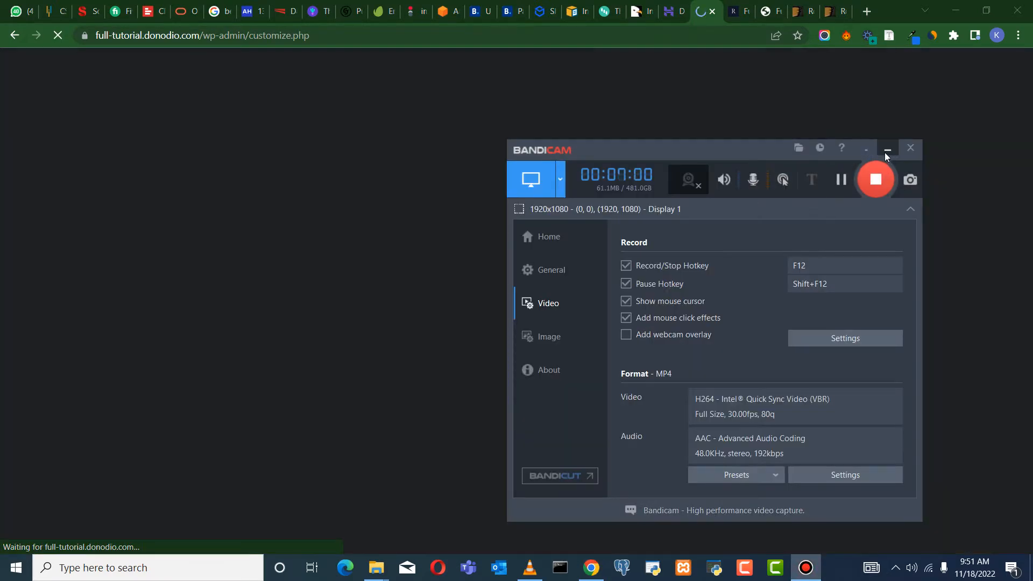
{"action": "left_click", "coordinate": [886, 150]}
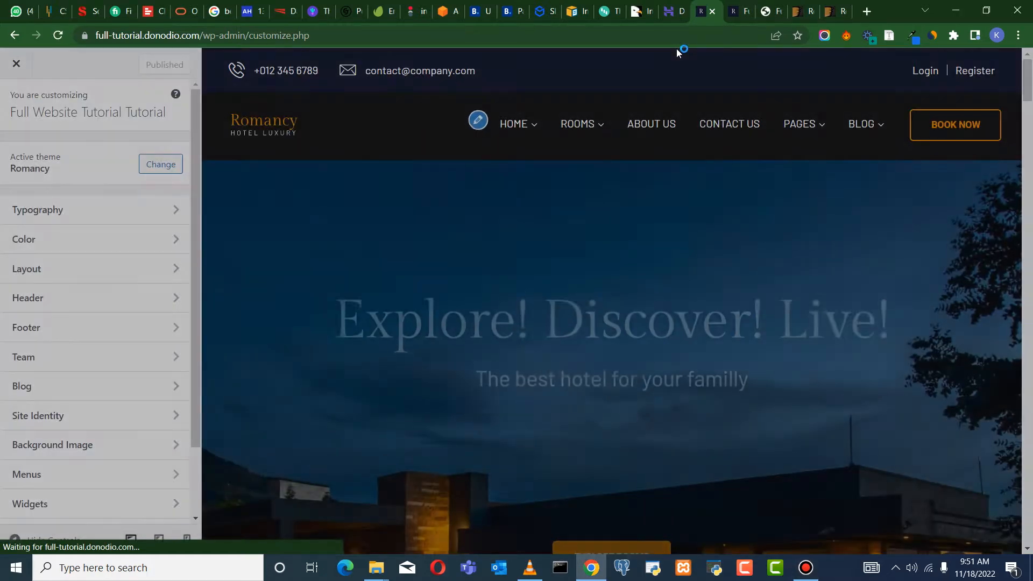
{"action": "scroll", "coordinate": [173, 237], "scroll_direction": "down", "scroll_amount": 3}
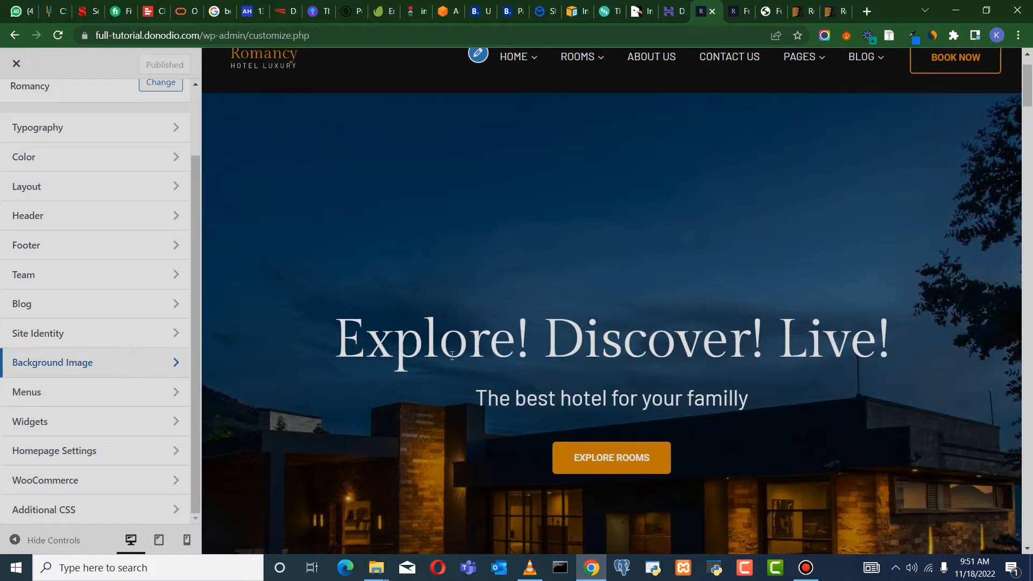
{"action": "scroll", "coordinate": [452, 356], "scroll_direction": "up", "scroll_amount": 1}
{"action": "scroll", "coordinate": [14, 245], "scroll_direction": "up", "scroll_amount": 2}
{"action": "scroll", "coordinate": [140, 288], "scroll_direction": "down", "scroll_amount": 2}
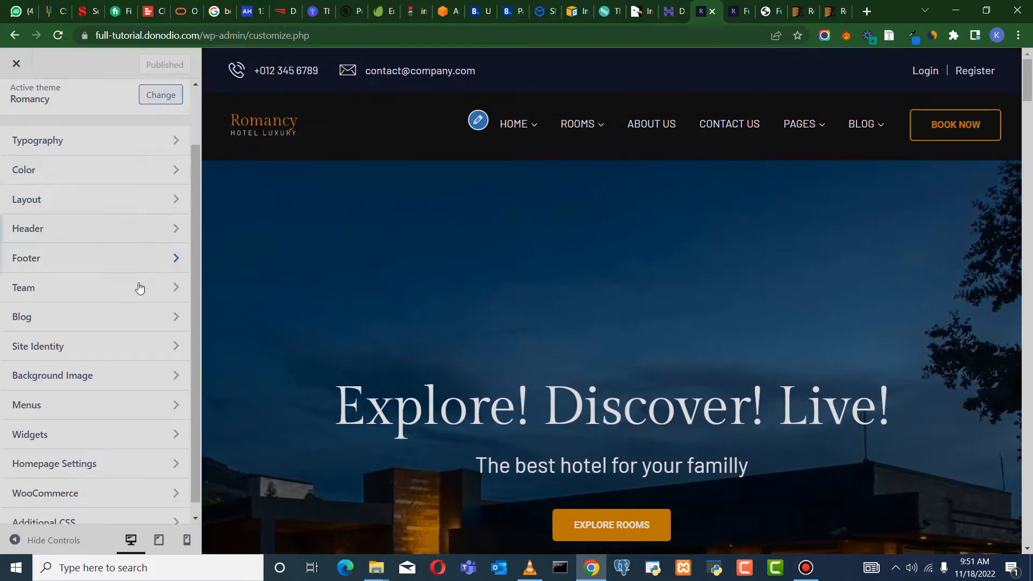
{"action": "scroll", "coordinate": [140, 290], "scroll_direction": "down", "scroll_amount": 1}
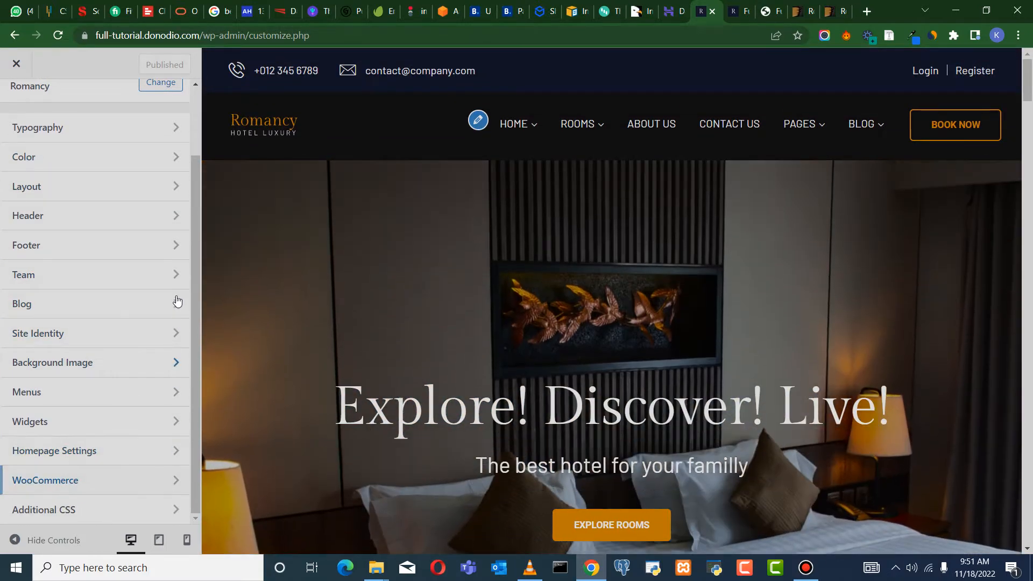
{"action": "scroll", "coordinate": [177, 300], "scroll_direction": "up", "scroll_amount": 3}
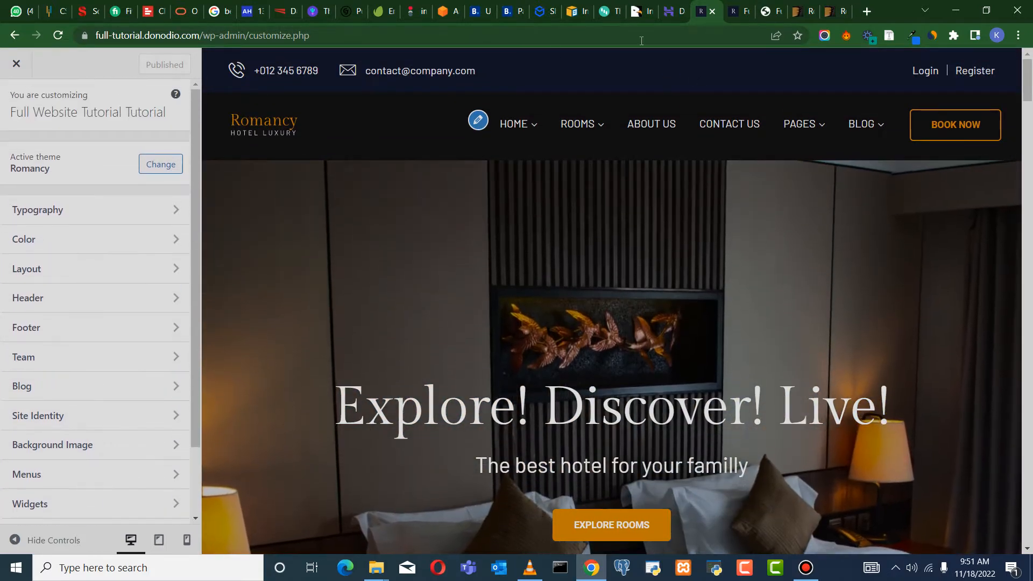
Load the WordPress dashboard in the tab showing the old blog page and return to the Customizer tab
{"action": "left_click", "coordinate": [735, 16]}
{"action": "left_click", "coordinate": [769, 15]}
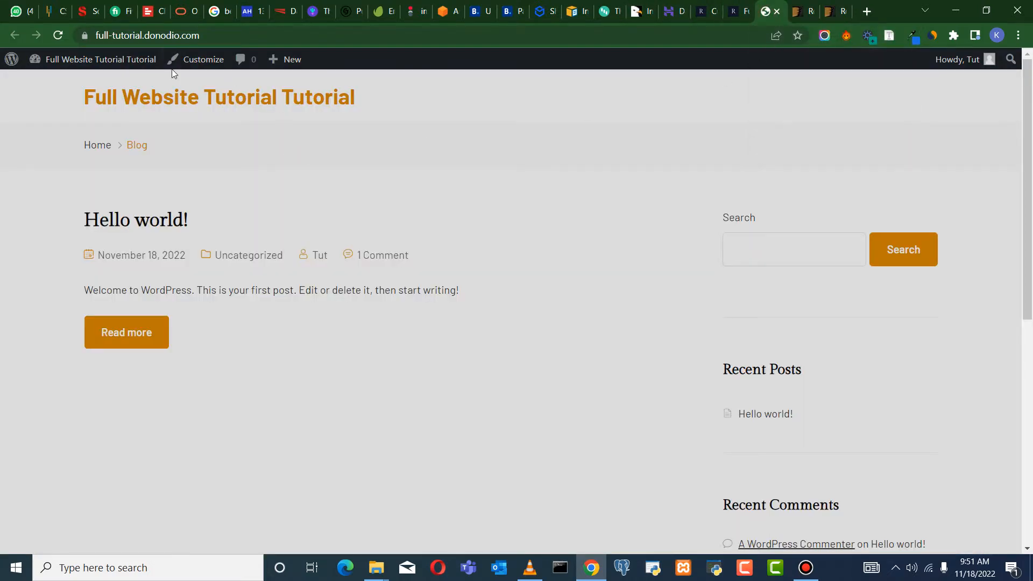
{"action": "mouse_move", "coordinate": [98, 63]}
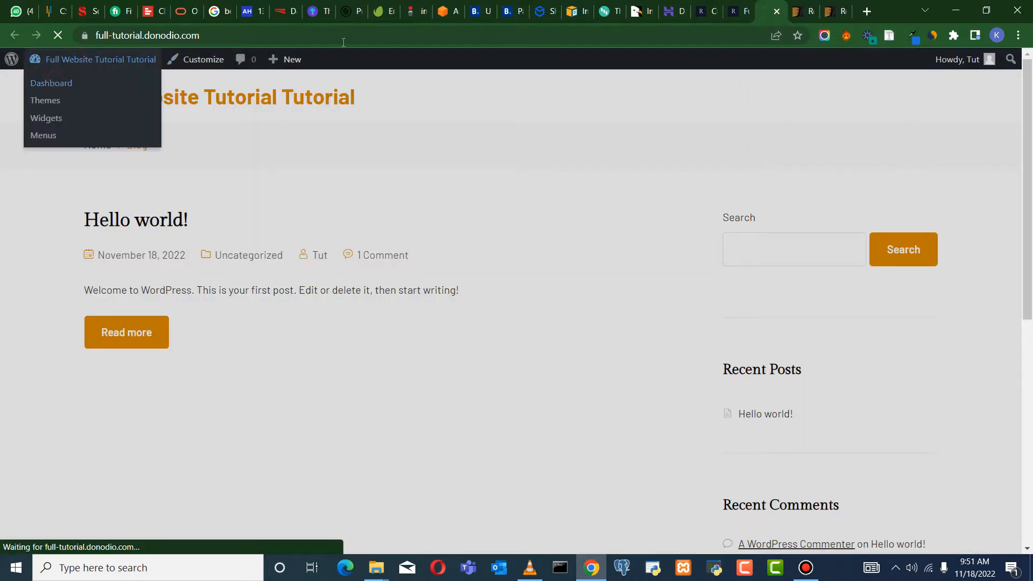
{"action": "left_click", "coordinate": [704, 16]}
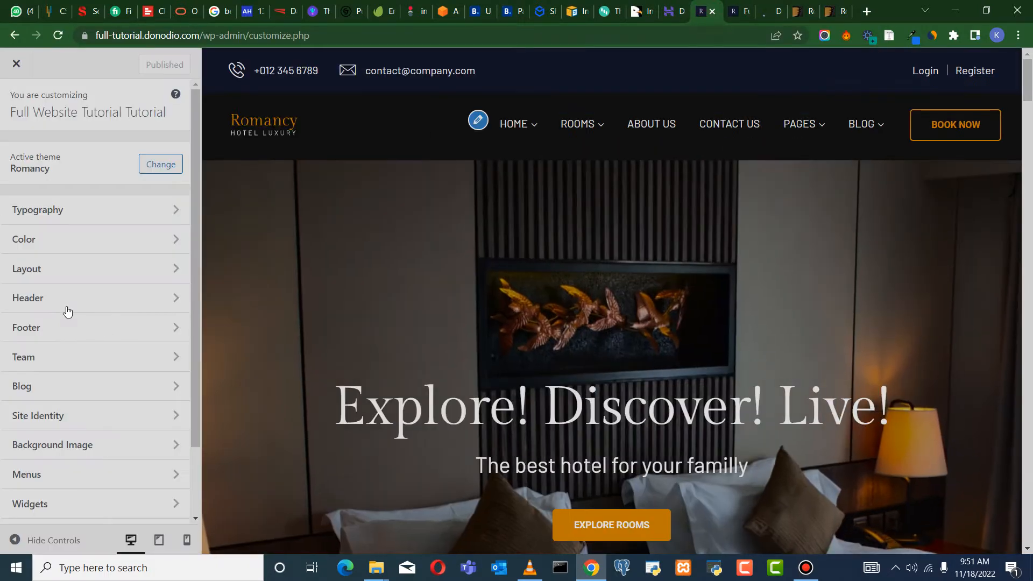
Open the theme's Typography settings and review the font options alongside the home page preview
{"action": "scroll", "coordinate": [511, 295], "scroll_direction": "down", "scroll_amount": 3}
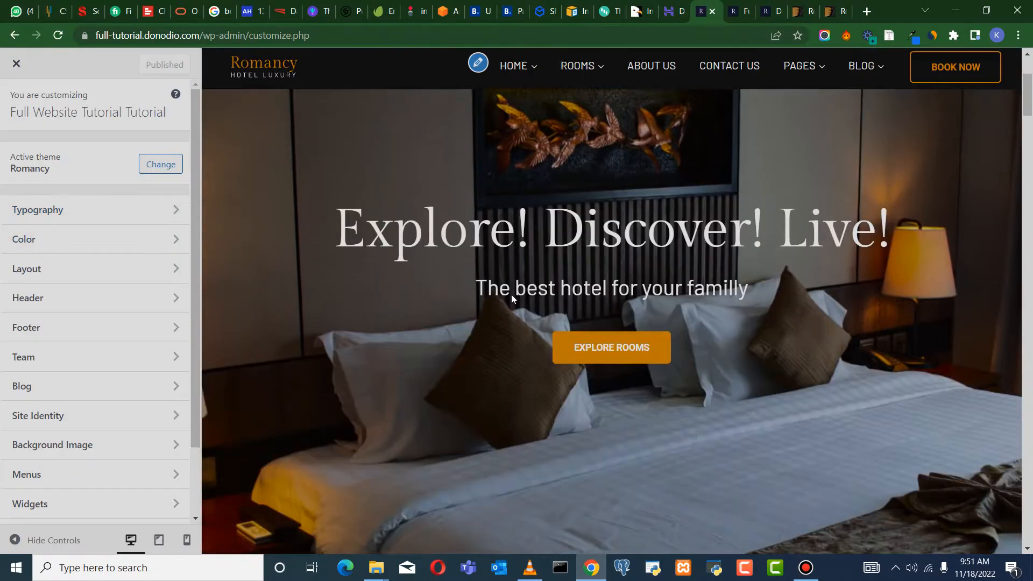
{"action": "left_click", "coordinate": [74, 209]}
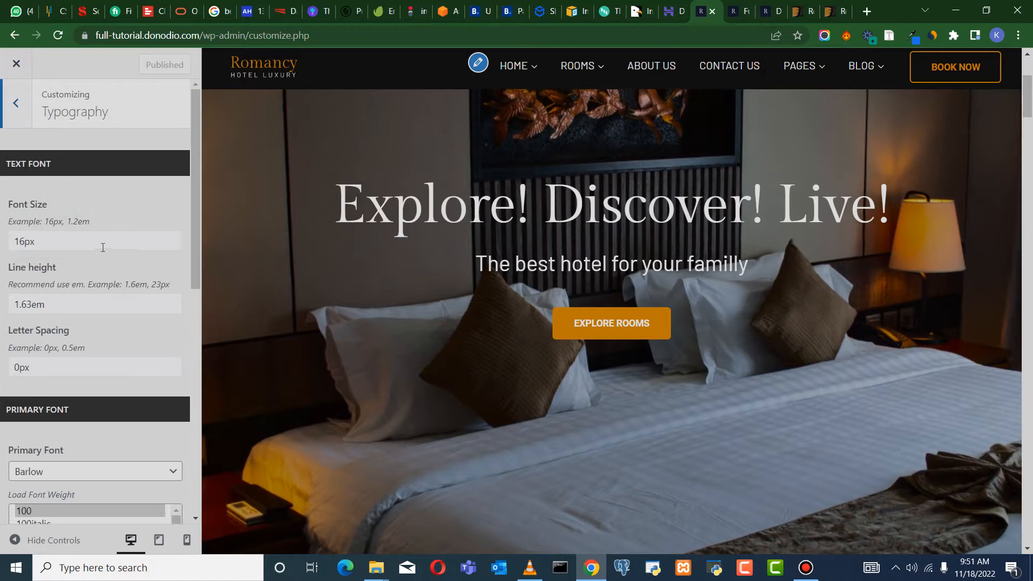
{"action": "scroll", "coordinate": [78, 387], "scroll_direction": "down", "scroll_amount": 1}
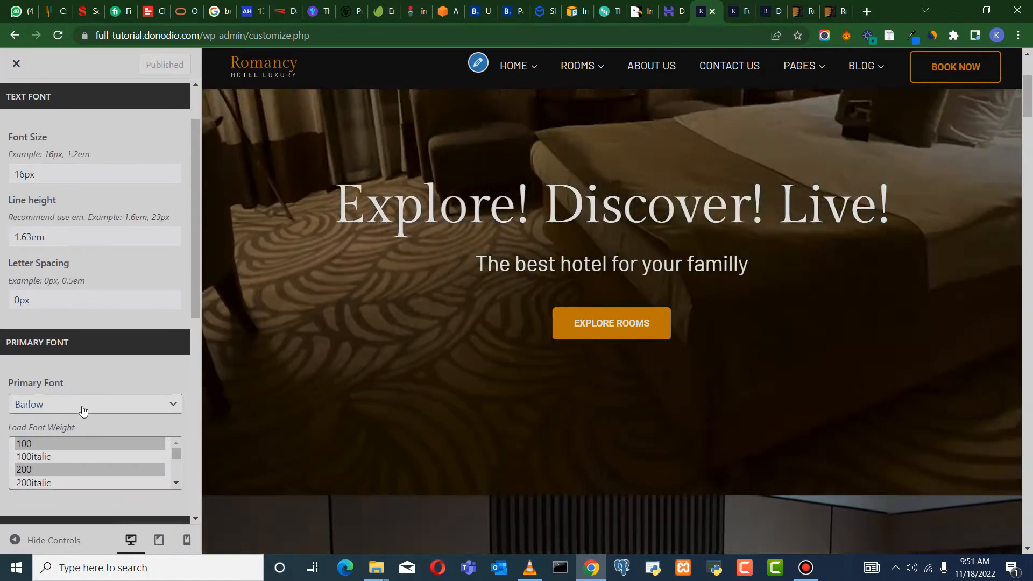
{"action": "scroll", "coordinate": [102, 415], "scroll_direction": "down", "scroll_amount": 2}
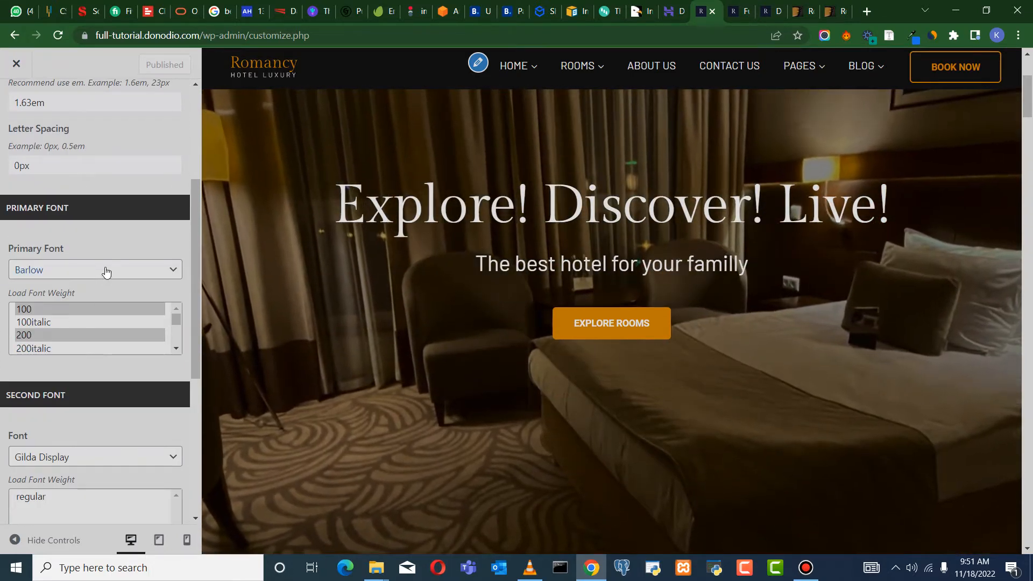
{"action": "scroll", "coordinate": [583, 286], "scroll_direction": "down", "scroll_amount": 9}
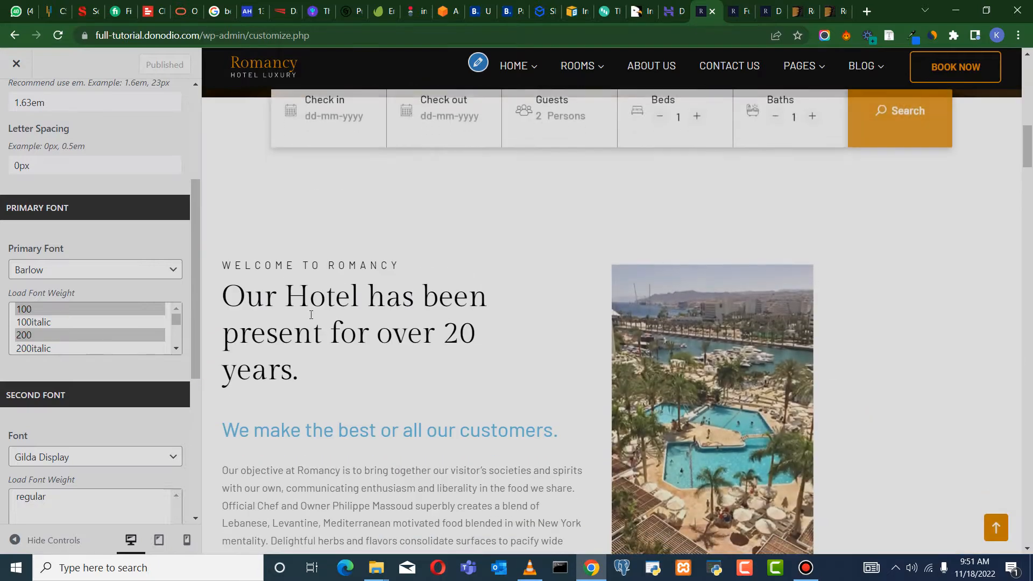
Set the theme's primary font to Montserrat
{"action": "left_click", "coordinate": [95, 269]}
{"action": "scroll", "coordinate": [103, 474], "scroll_direction": "down", "scroll_amount": 8}
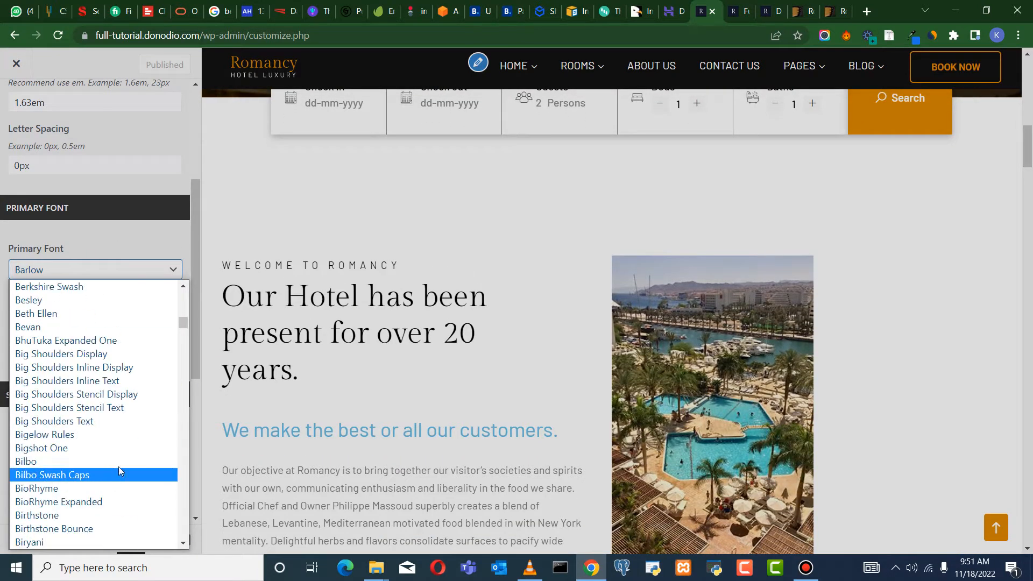
{"action": "scroll", "coordinate": [120, 474], "scroll_direction": "down", "scroll_amount": 20}
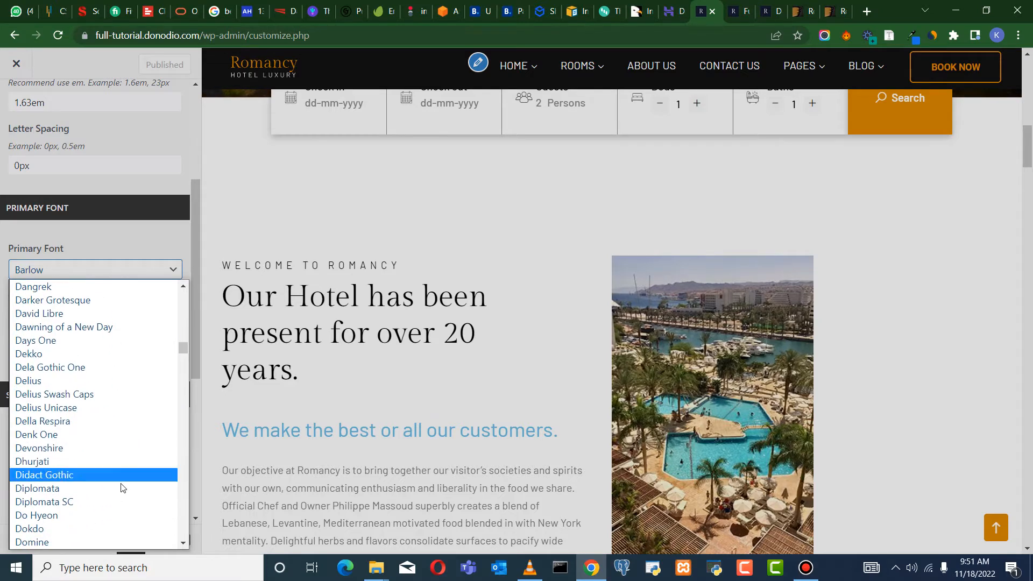
{"action": "scroll", "coordinate": [123, 474], "scroll_direction": "down", "scroll_amount": 20}
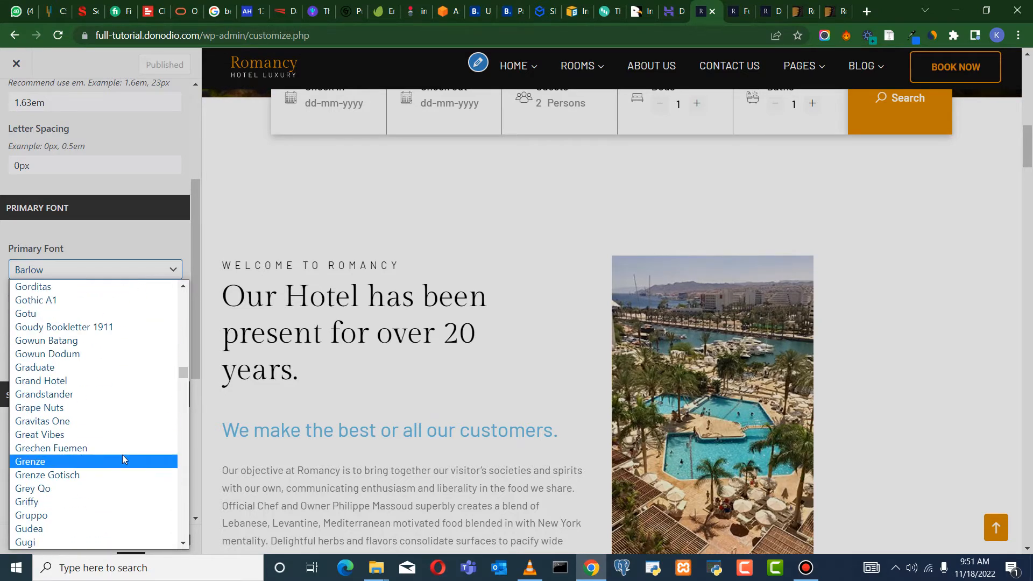
{"action": "scroll", "coordinate": [122, 459], "scroll_direction": "down", "scroll_amount": 20}
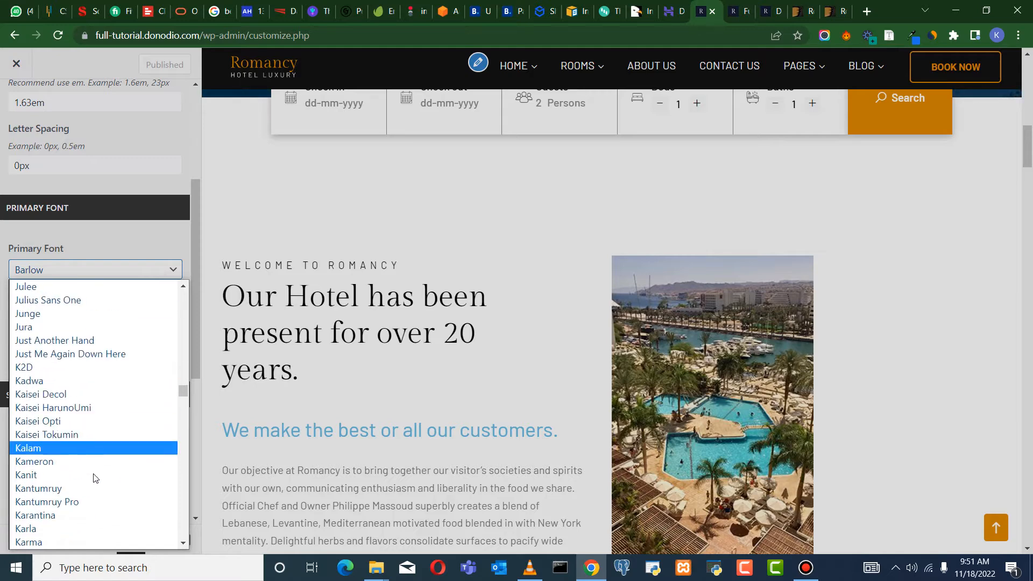
{"action": "scroll", "coordinate": [97, 476], "scroll_direction": "down", "scroll_amount": 20}
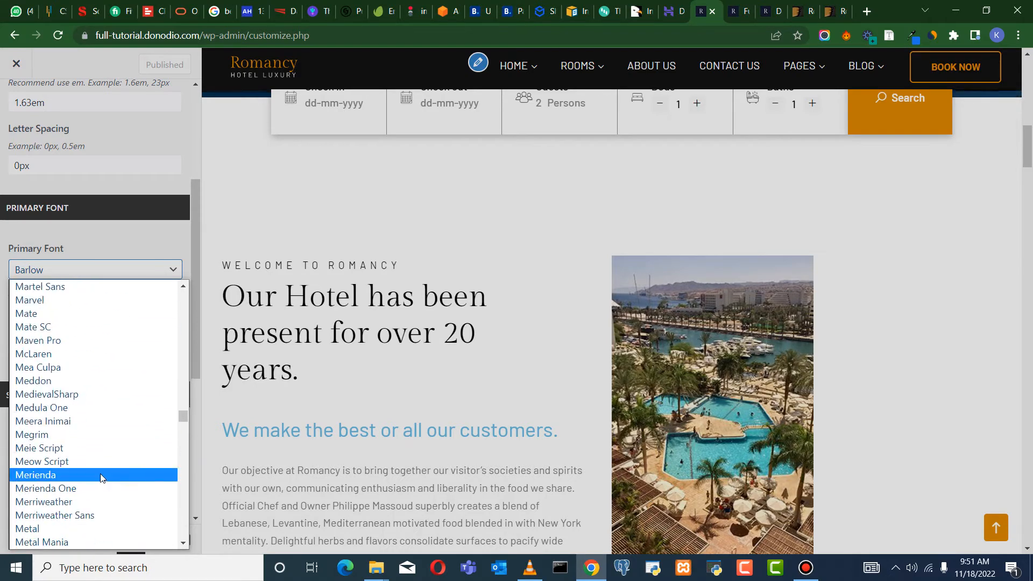
{"action": "scroll", "coordinate": [100, 475], "scroll_direction": "up", "scroll_amount": 3}
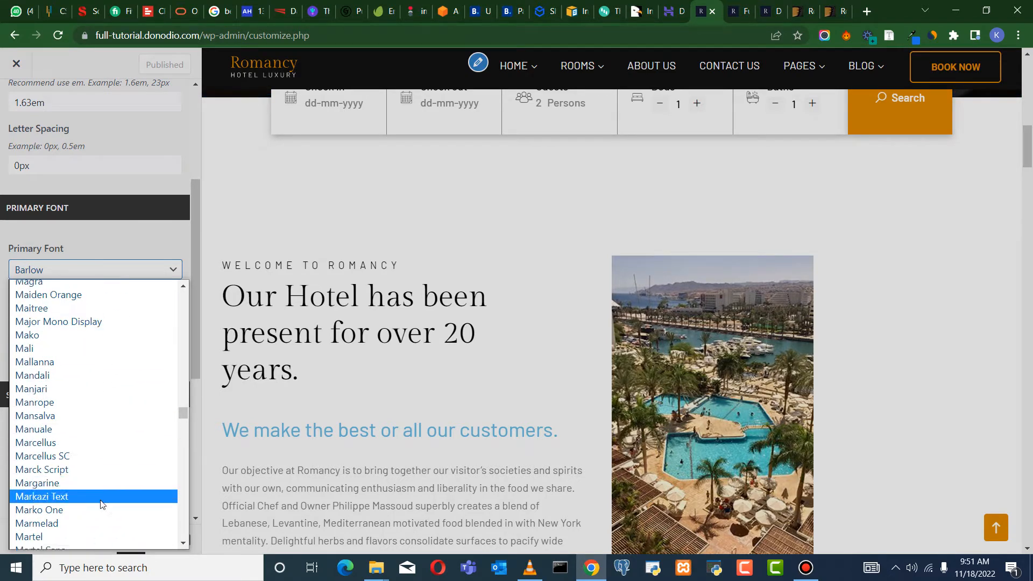
{"action": "scroll", "coordinate": [102, 500], "scroll_direction": "down", "scroll_amount": 10}
{"action": "scroll", "coordinate": [80, 516], "scroll_direction": "down", "scroll_amount": 3}
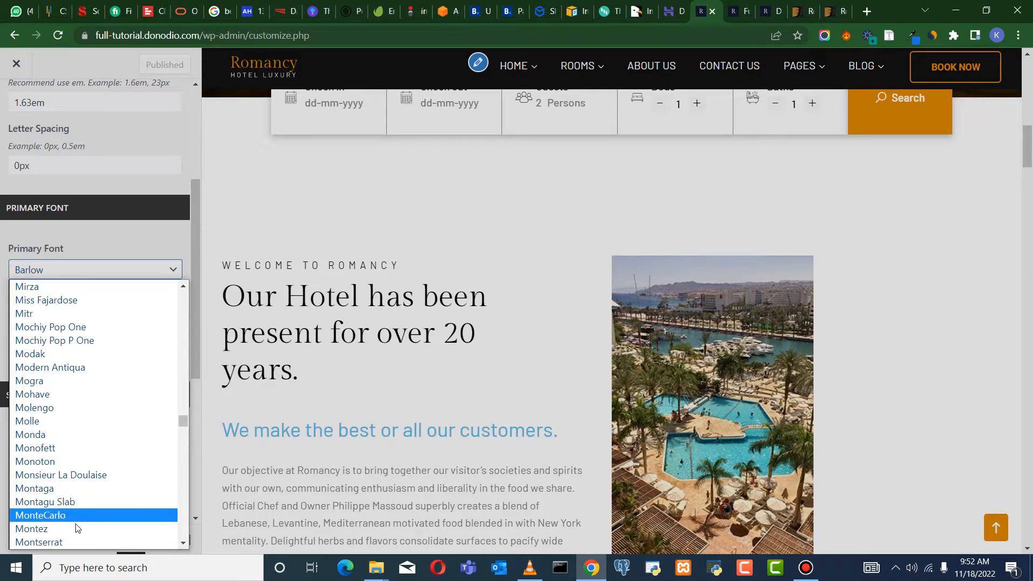
{"action": "scroll", "coordinate": [77, 517], "scroll_direction": "down", "scroll_amount": 3}
{"action": "left_click", "coordinate": [86, 408]}
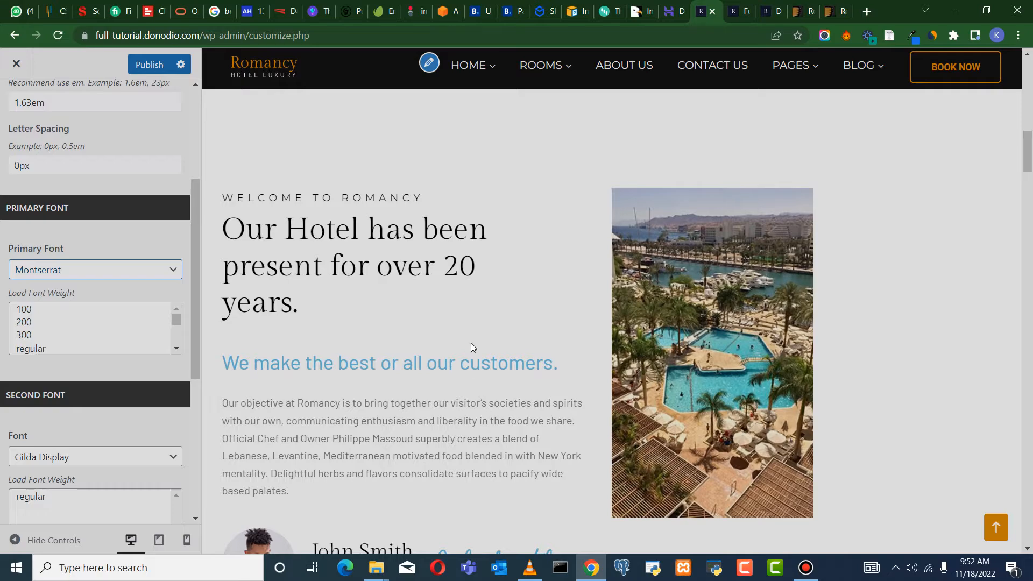
Check the primary font in the home page preview, keep Gilda Display as the second font and publish the typography change
{"action": "scroll", "coordinate": [511, 309], "scroll_direction": "up", "scroll_amount": 10}
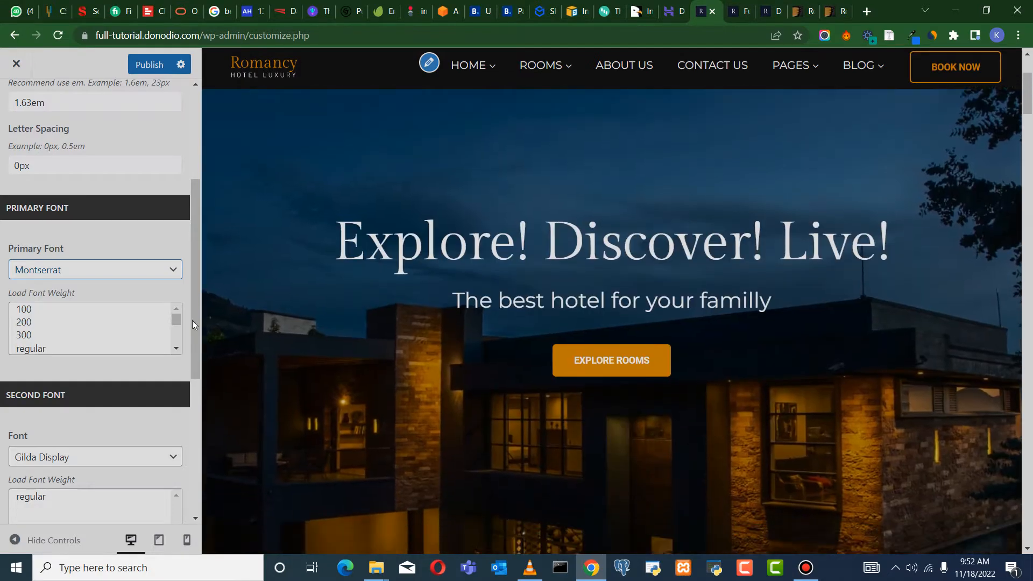
{"action": "scroll", "coordinate": [87, 358], "scroll_direction": "down", "scroll_amount": 2}
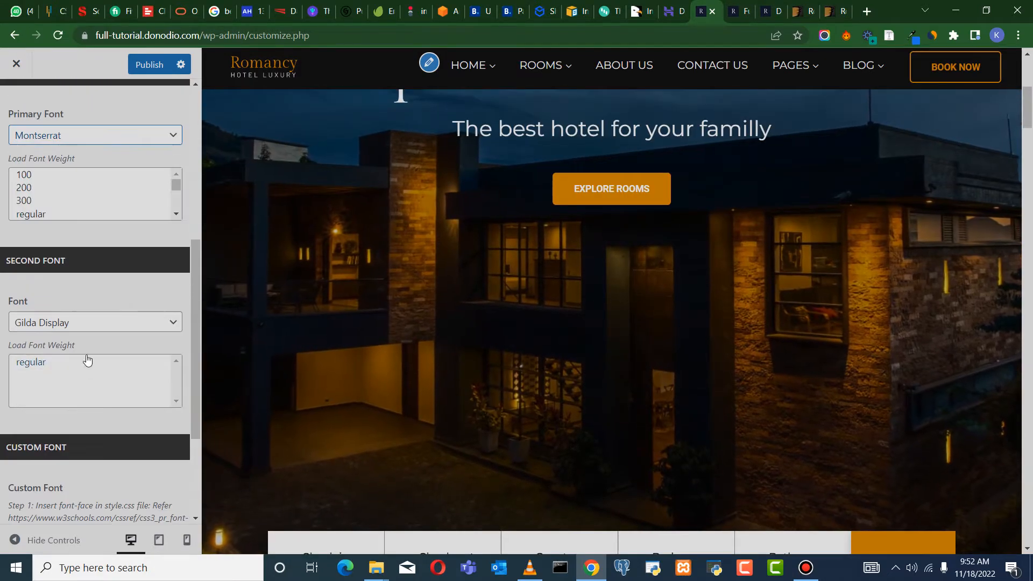
{"action": "left_click", "coordinate": [99, 323]}
{"action": "left_click", "coordinate": [2, 280]}
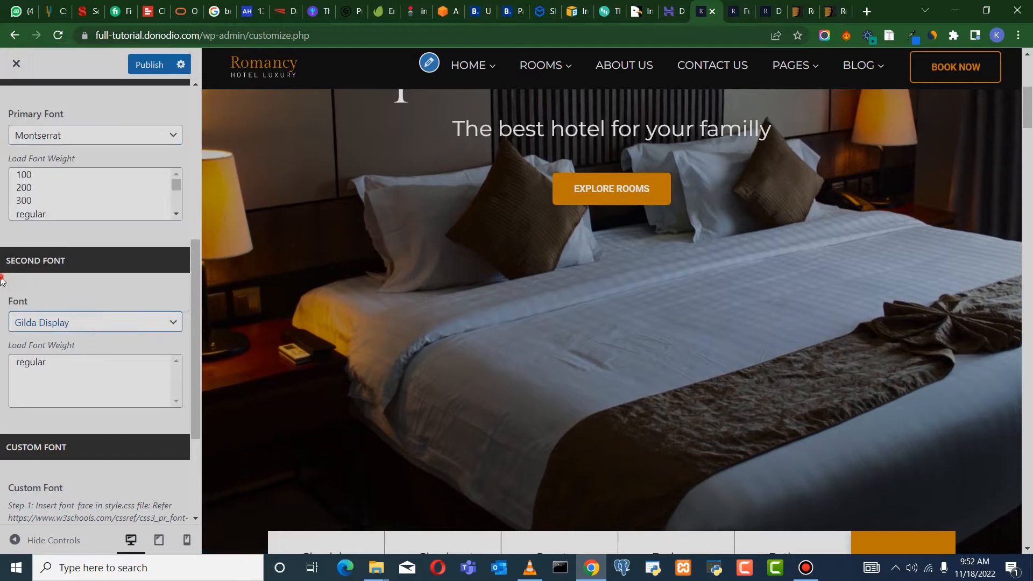
{"action": "left_click", "coordinate": [149, 64]}
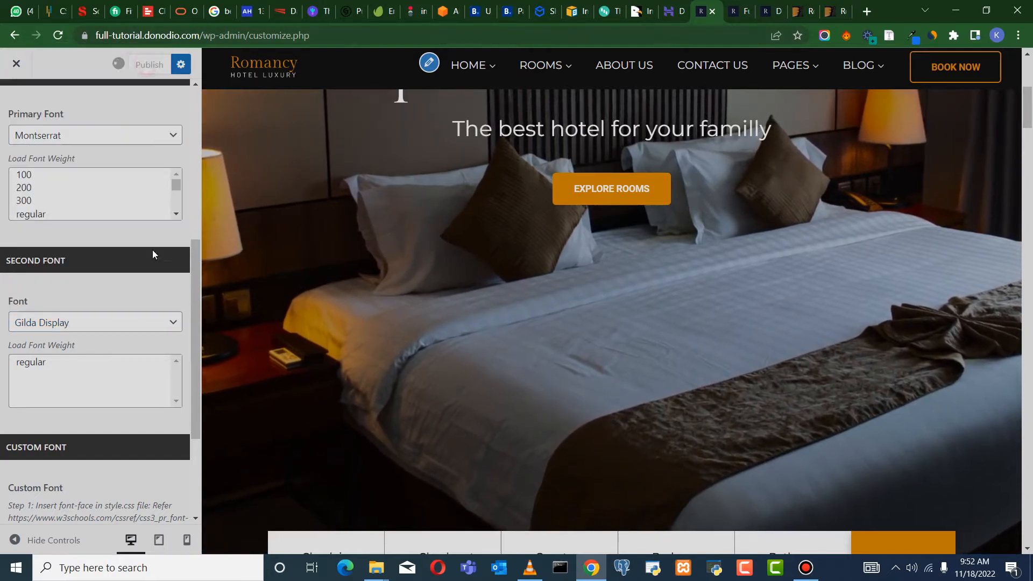
{"action": "scroll", "coordinate": [153, 254], "scroll_direction": "down", "scroll_amount": 3}
{"action": "scroll", "coordinate": [20, 121], "scroll_direction": "up", "scroll_amount": 9}
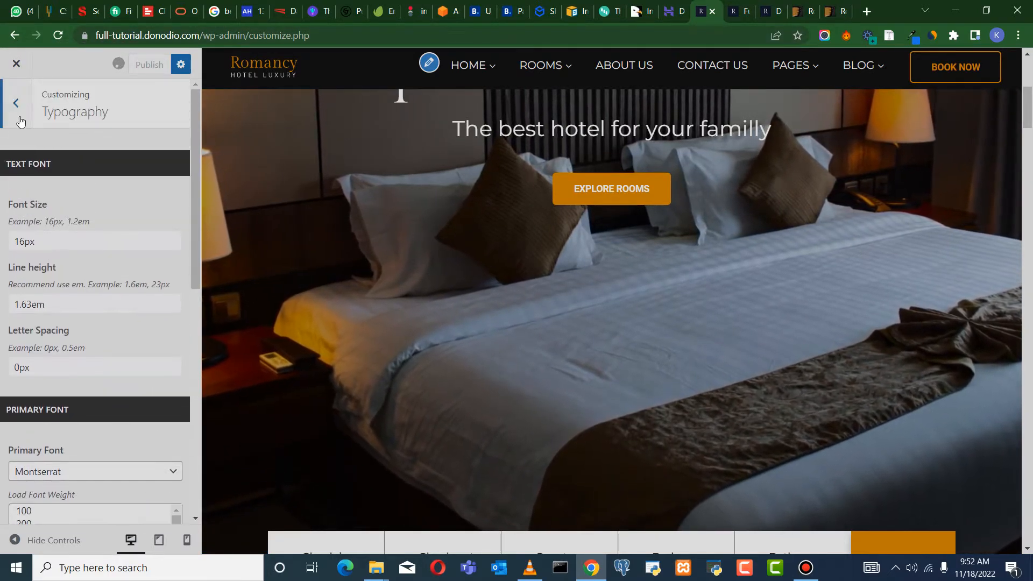
Leave the Typography settings and open the theme's Color settings with the home page header in the preview
{"action": "left_click", "coordinate": [20, 121]}
{"action": "scroll", "coordinate": [108, 264], "scroll_direction": "down", "scroll_amount": 2}
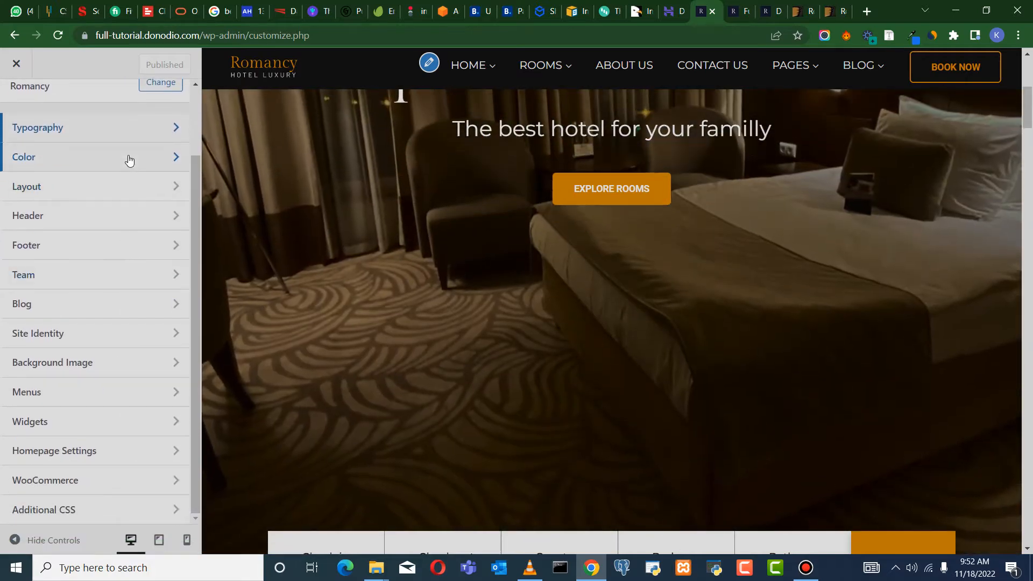
{"action": "left_click", "coordinate": [151, 159]}
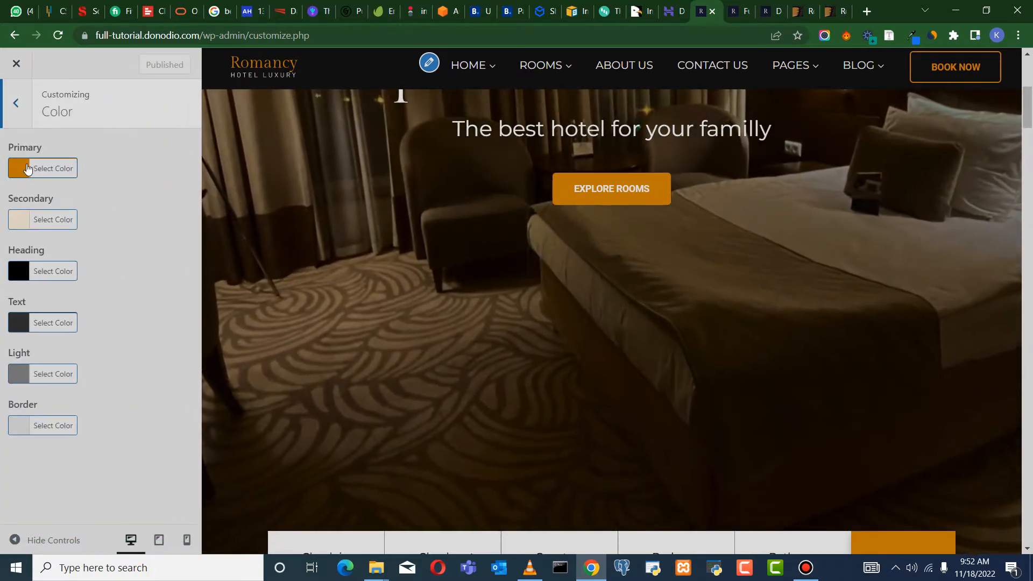
{"action": "scroll", "coordinate": [475, 224], "scroll_direction": "up", "scroll_amount": 5}
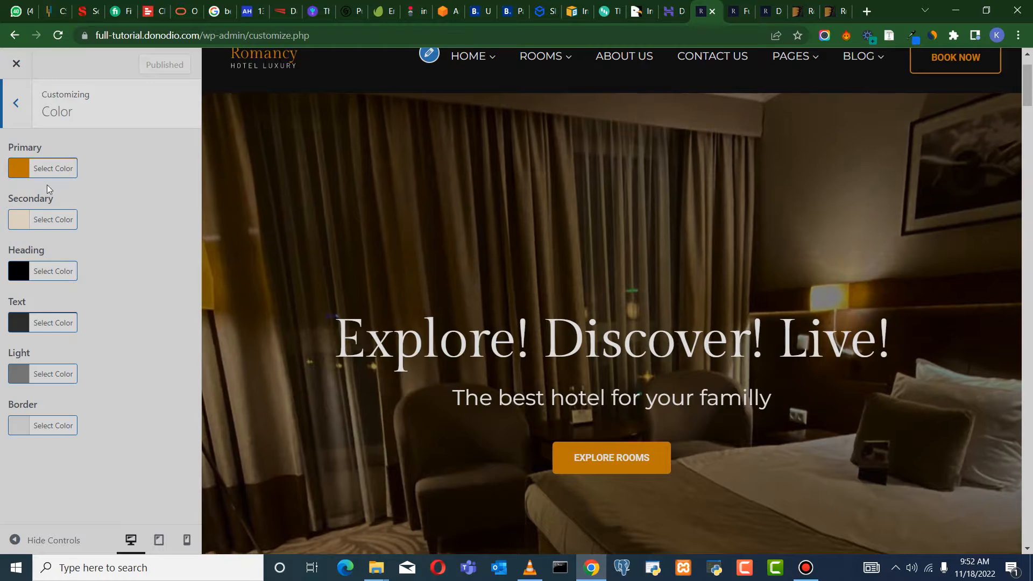
{"action": "scroll", "coordinate": [666, 115], "scroll_direction": "up", "scroll_amount": 2}
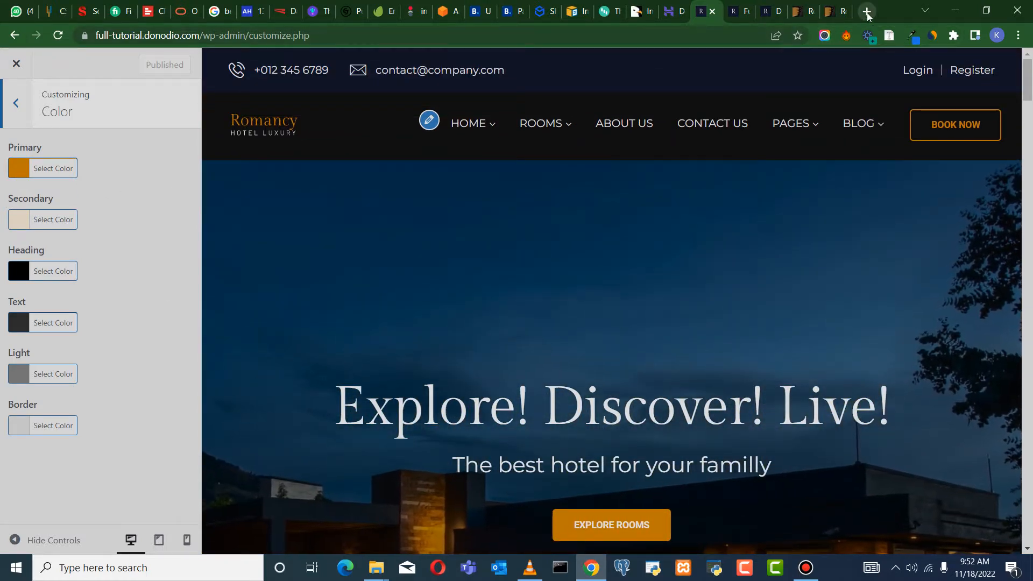
Search Google for "gold color hex code" in a new browser tab
{"action": "left_click", "coordinate": [866, 11]}
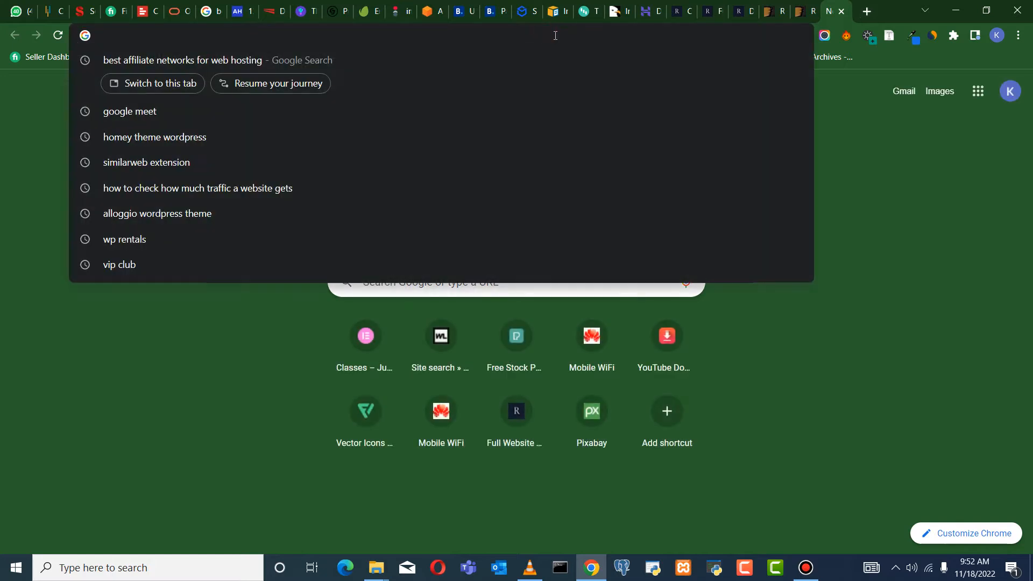
{"action": "type", "text": "goo"}
{"action": "key", "text": "BackSpace"}
{"action": "key", "text": "BackSpace"}
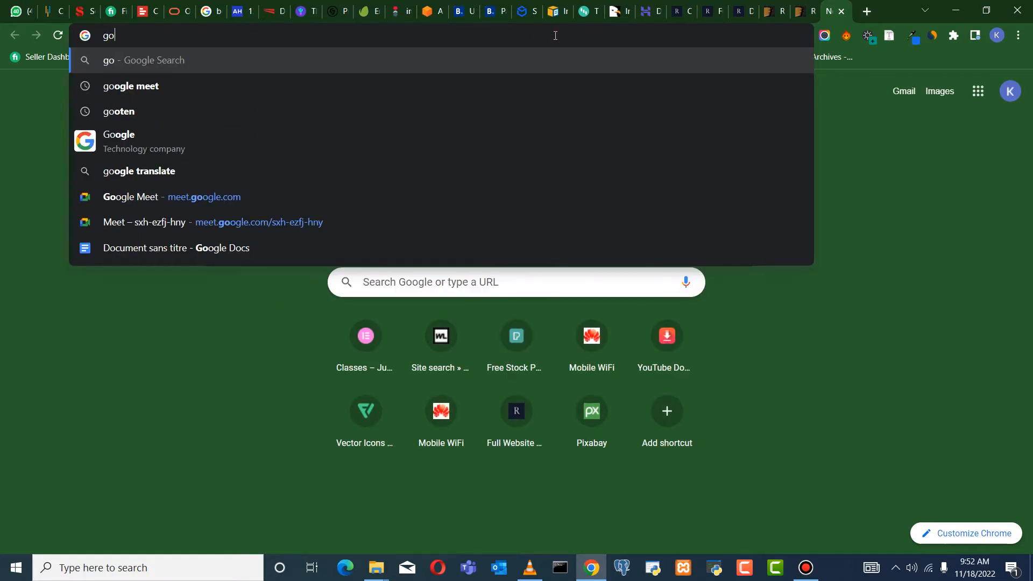
{"action": "type", "text": "ld col"}
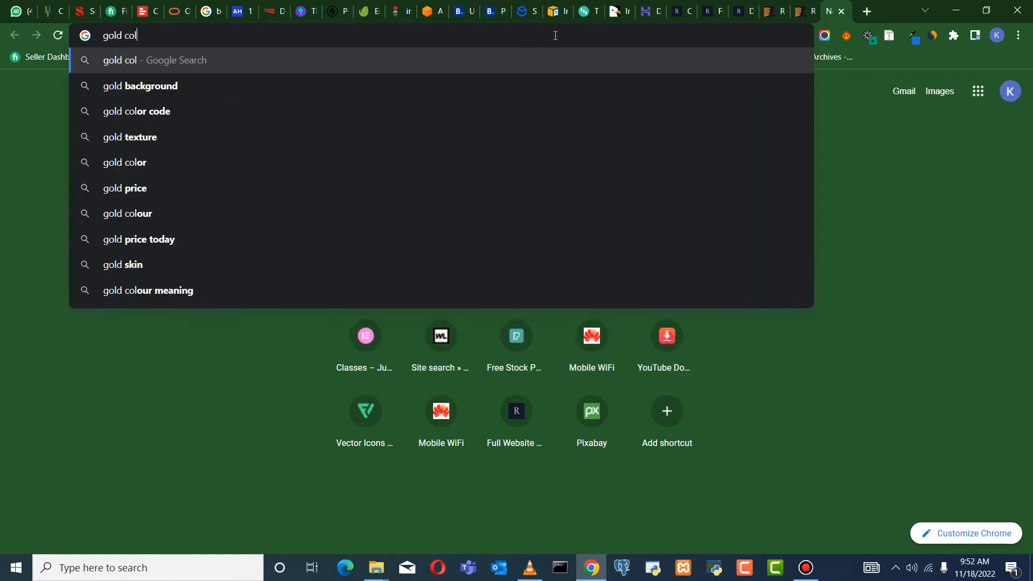
{"action": "type", "text": "or hec"}
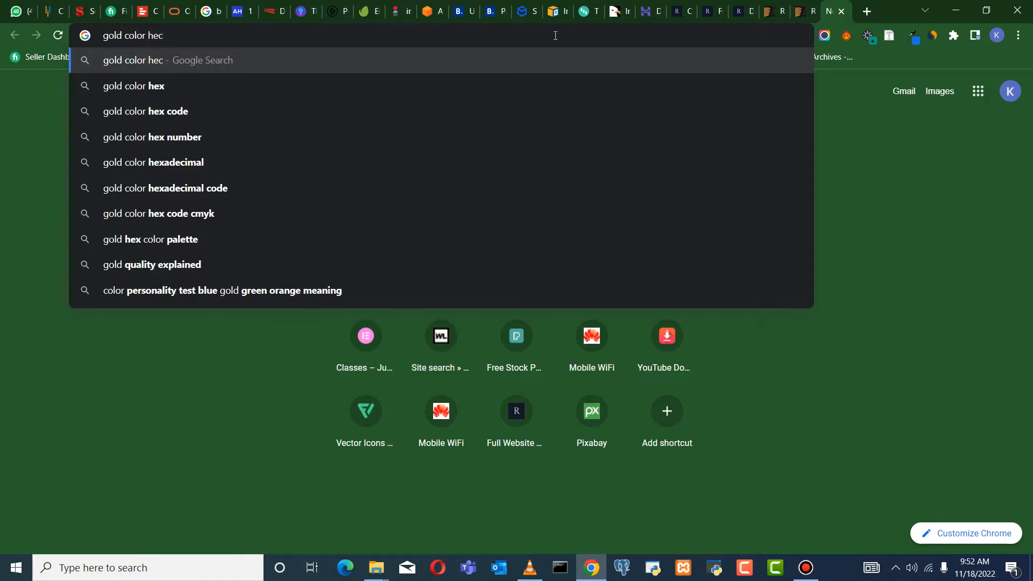
{"action": "key", "text": "BackSpace"}
{"action": "type", "text": "x code"}
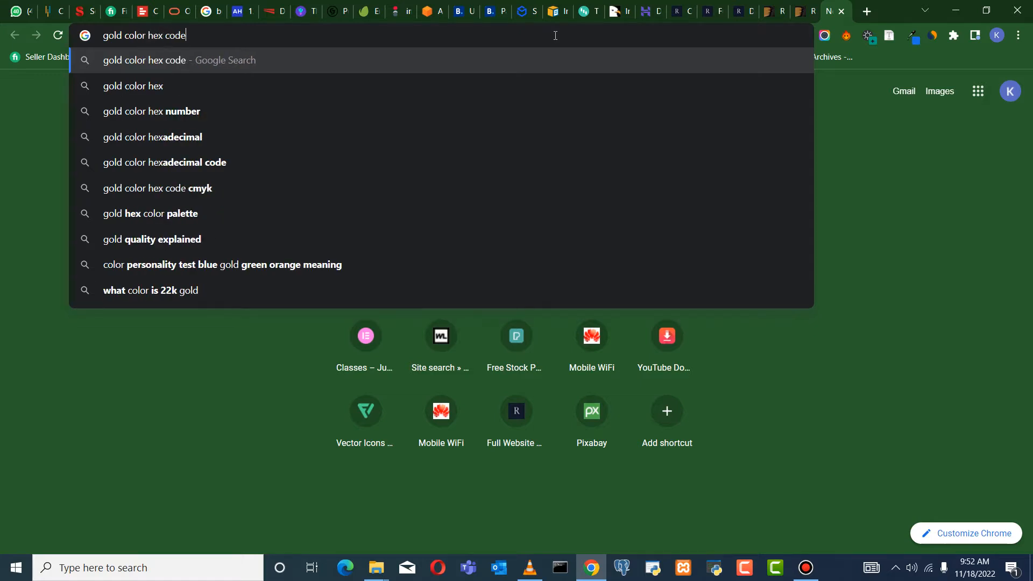
{"action": "left_click", "coordinate": [494, 56]}
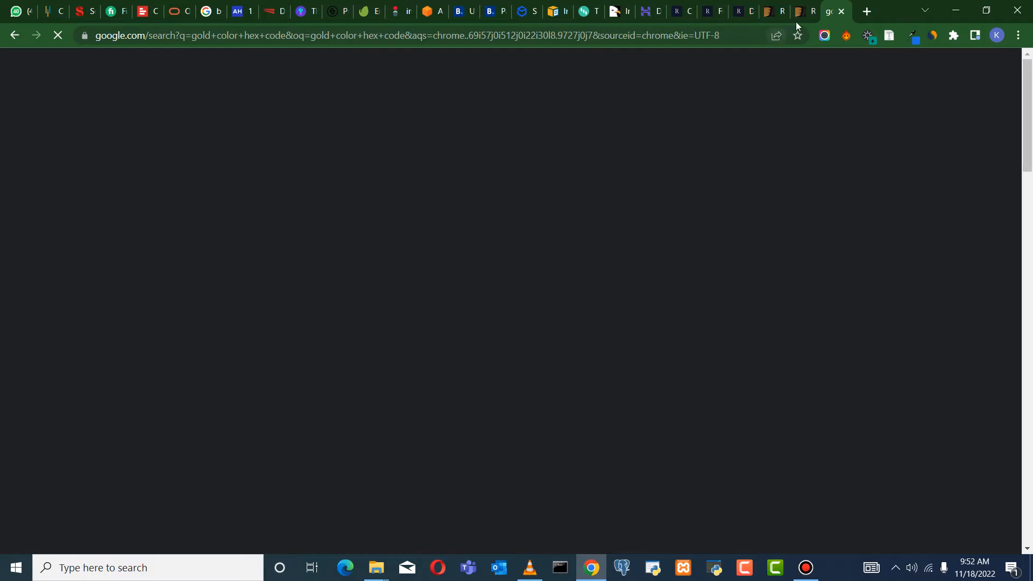
Sample a gold shade from the Metallic Gold image in the search results with the Eye Dropper extension
{"action": "scroll", "coordinate": [463, 336], "scroll_direction": "down", "scroll_amount": 4}
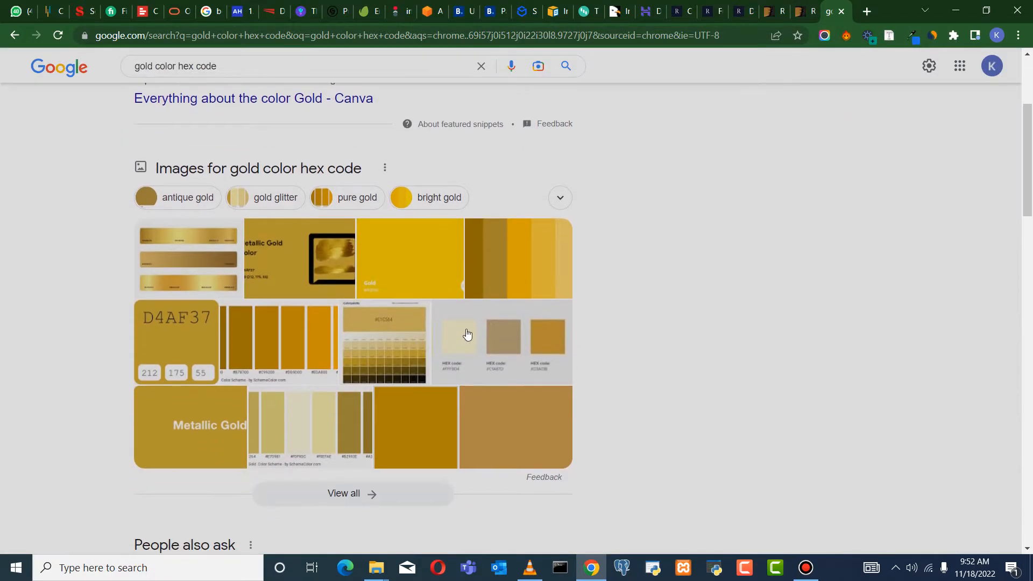
{"action": "scroll", "coordinate": [474, 338], "scroll_direction": "down", "scroll_amount": 1}
{"action": "scroll", "coordinate": [372, 282], "scroll_direction": "up", "scroll_amount": 1}
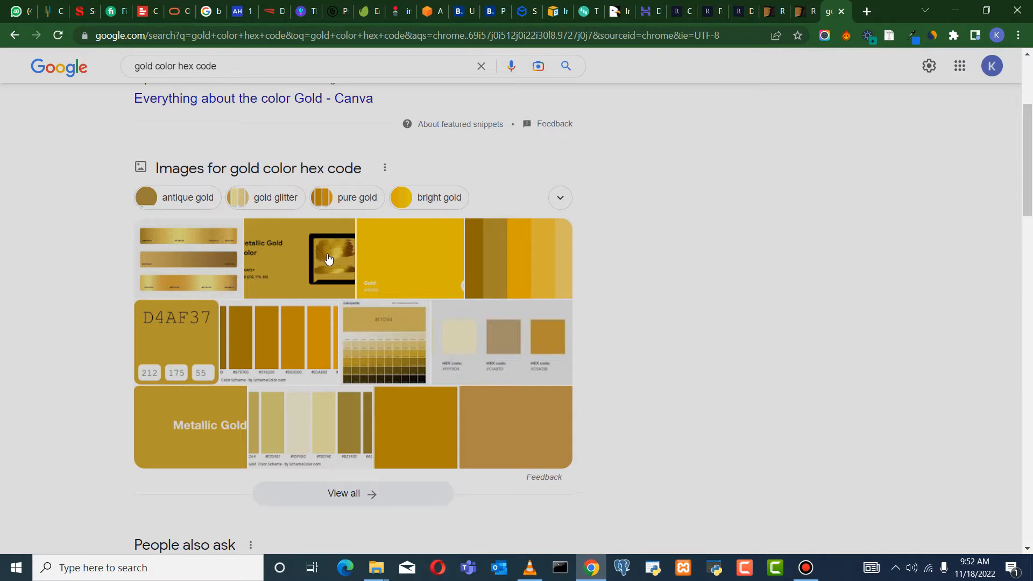
{"action": "left_click", "coordinate": [911, 34]}
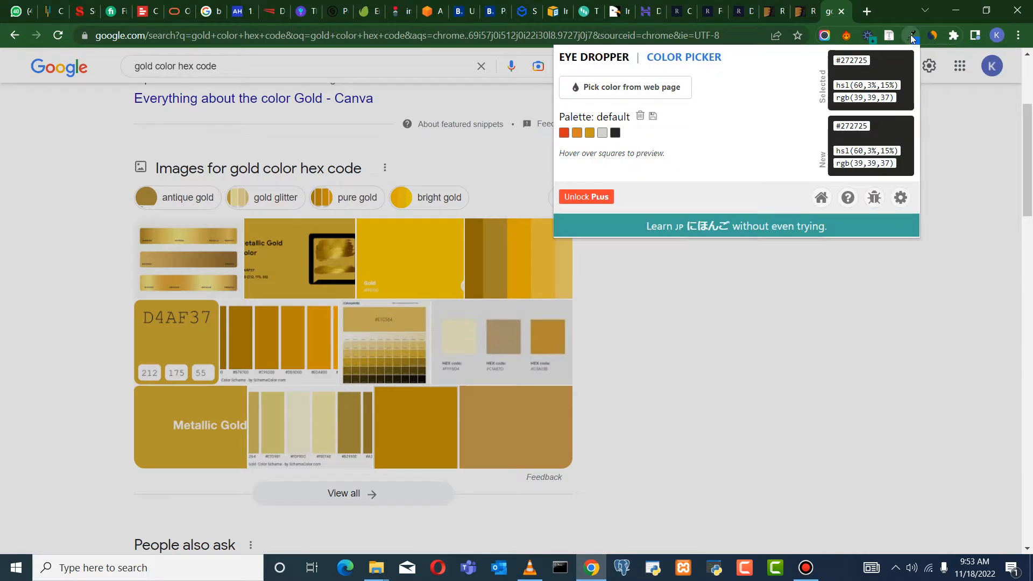
{"action": "left_click", "coordinate": [634, 89]}
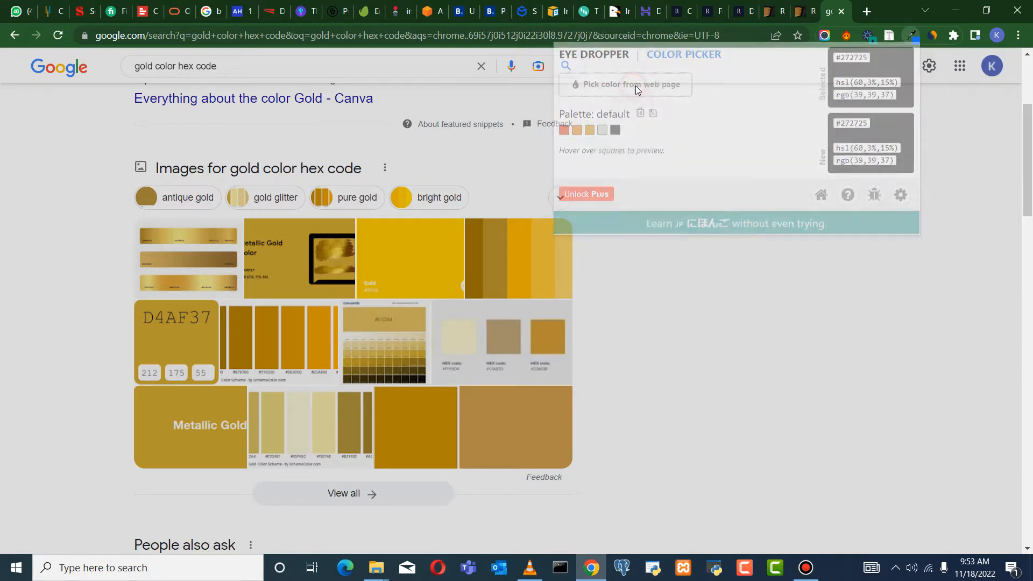
{"action": "left_click", "coordinate": [332, 245]}
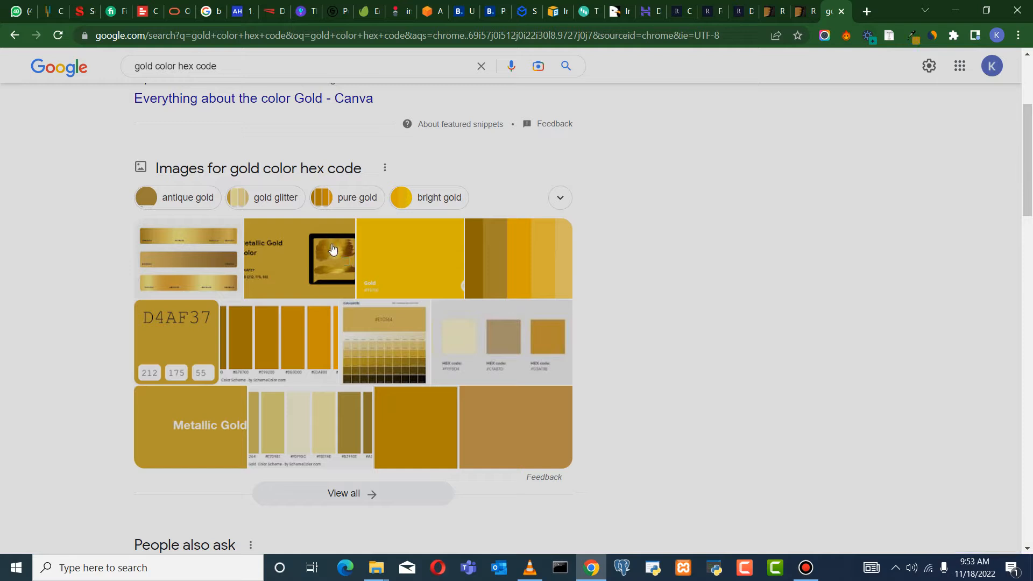
Copy the sampled gold's hex code #a88a16 from the Eye Dropper extension
{"action": "left_click", "coordinate": [914, 39]}
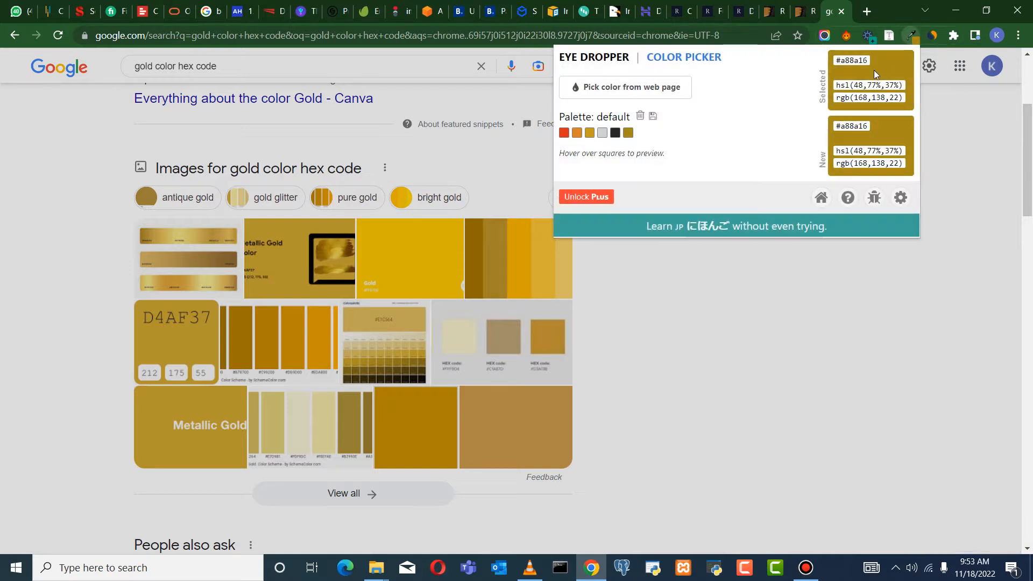
{"action": "left_click_drag", "start_coordinate": [867, 60], "coordinate": [837, 60]}
{"action": "key", "text": "ctrl+c"}
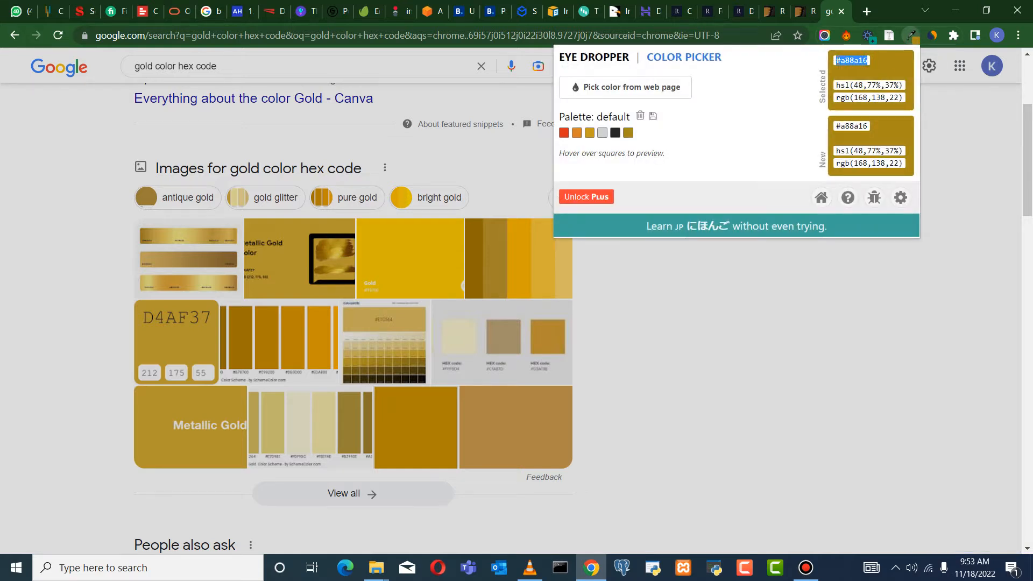
{"action": "right_click", "coordinate": [853, 64]}
{"action": "left_click", "coordinate": [877, 72]}
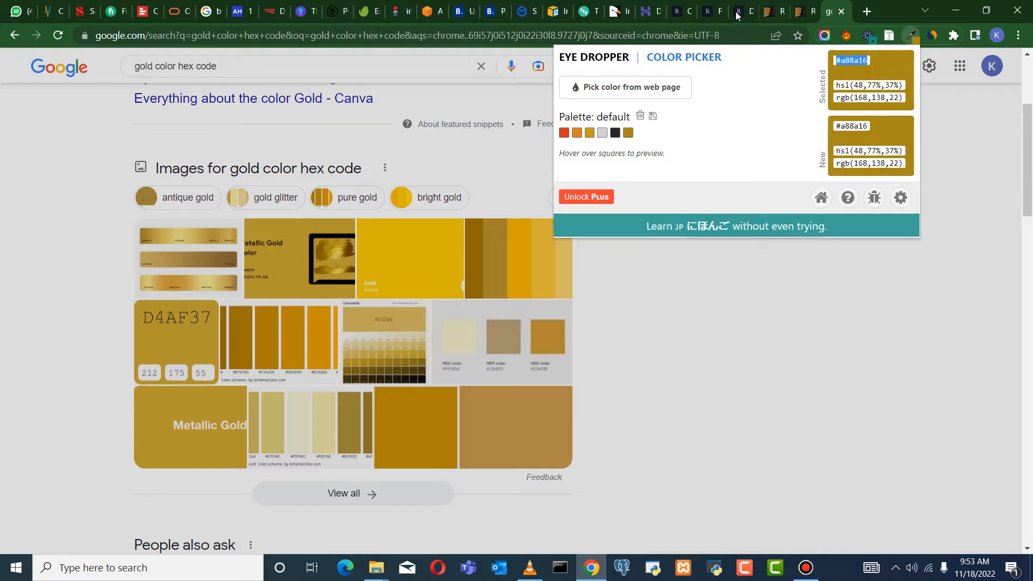
Switch back to the theme's Color settings and set the Primary color to #a88a16
{"action": "left_click", "coordinate": [688, 15]}
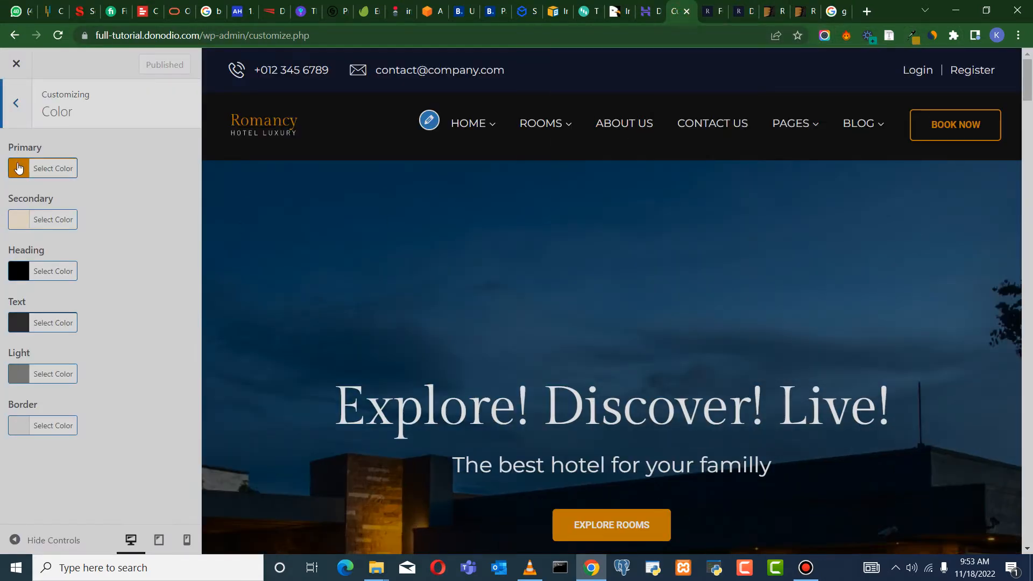
{"action": "left_click", "coordinate": [19, 167]}
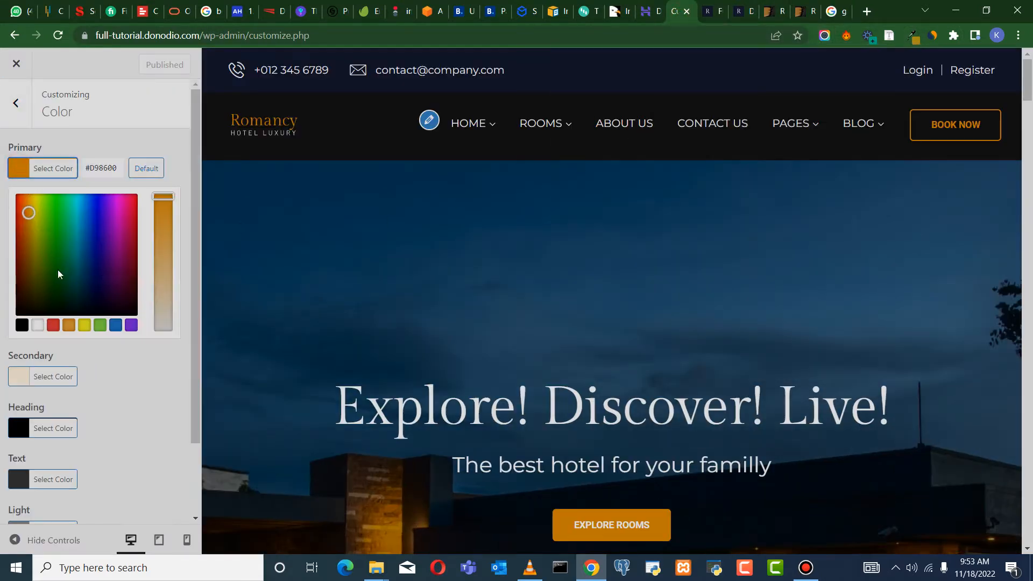
{"action": "right_click", "coordinate": [98, 167]}
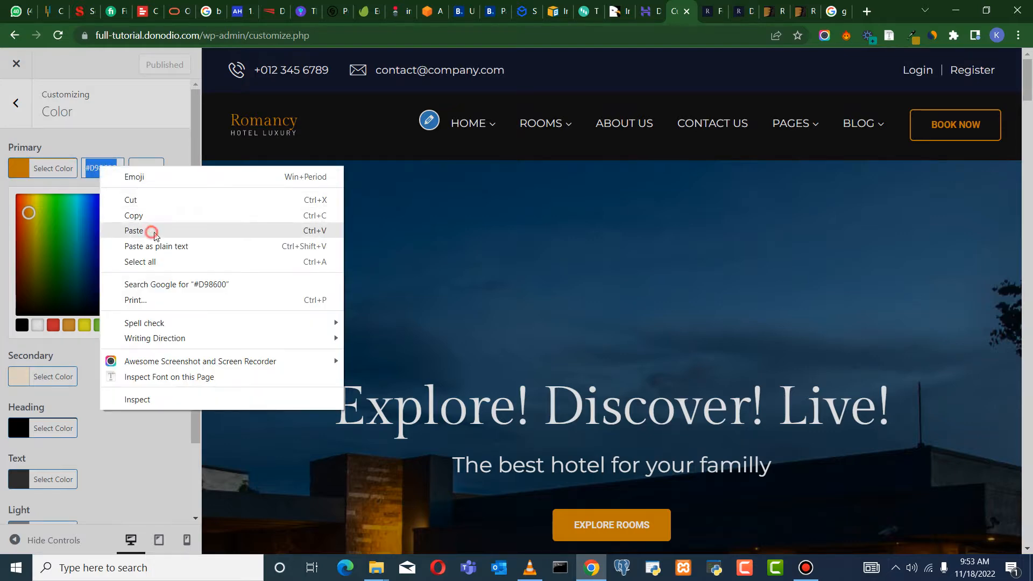
{"action": "left_click", "coordinate": [151, 231]}
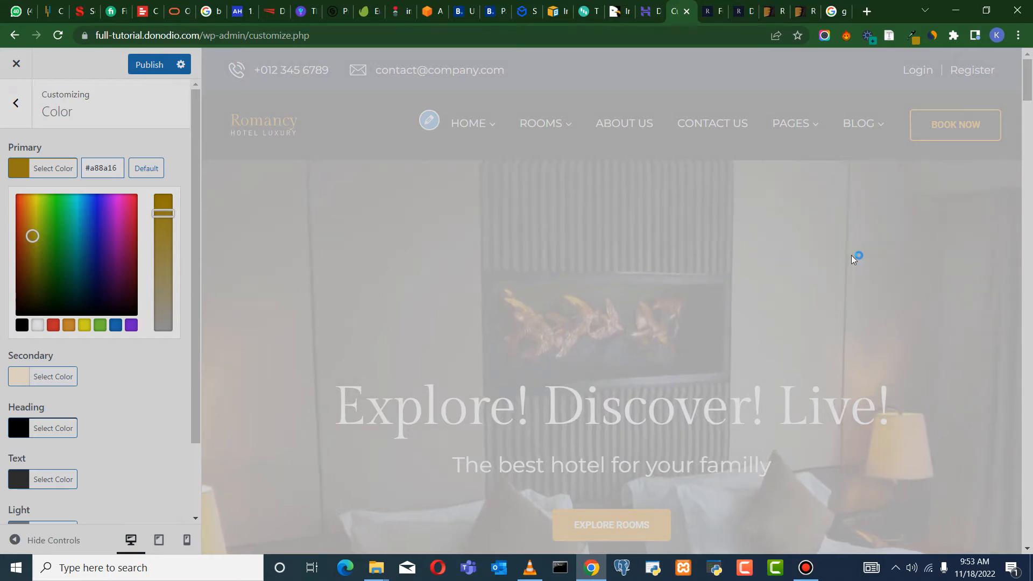
Examine how the new primary color looks throughout the home page preview, from the header down to the footer
{"action": "scroll", "coordinate": [681, 347], "scroll_direction": "down", "scroll_amount": 10}
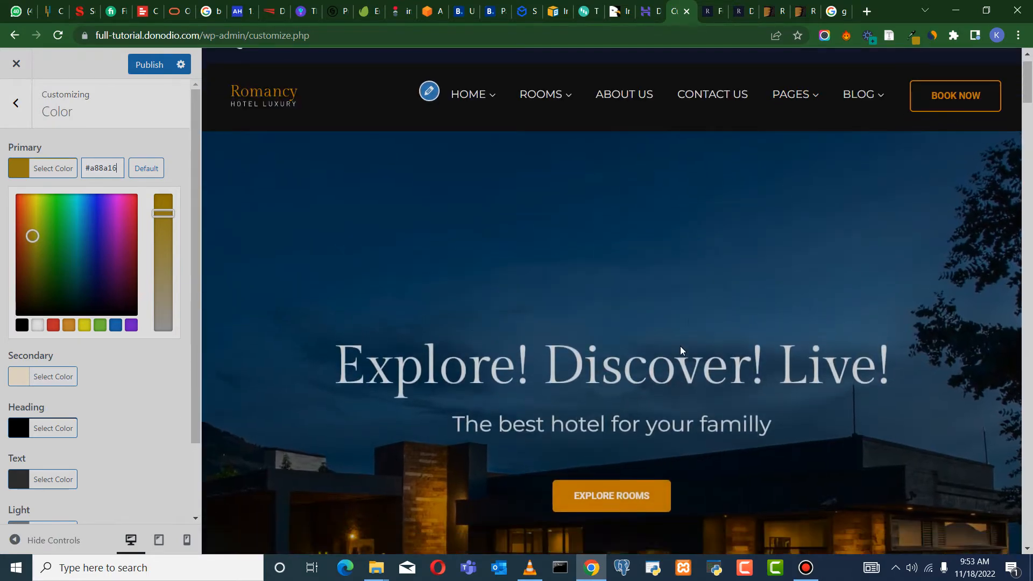
{"action": "scroll", "coordinate": [861, 320], "scroll_direction": "down", "scroll_amount": 3}
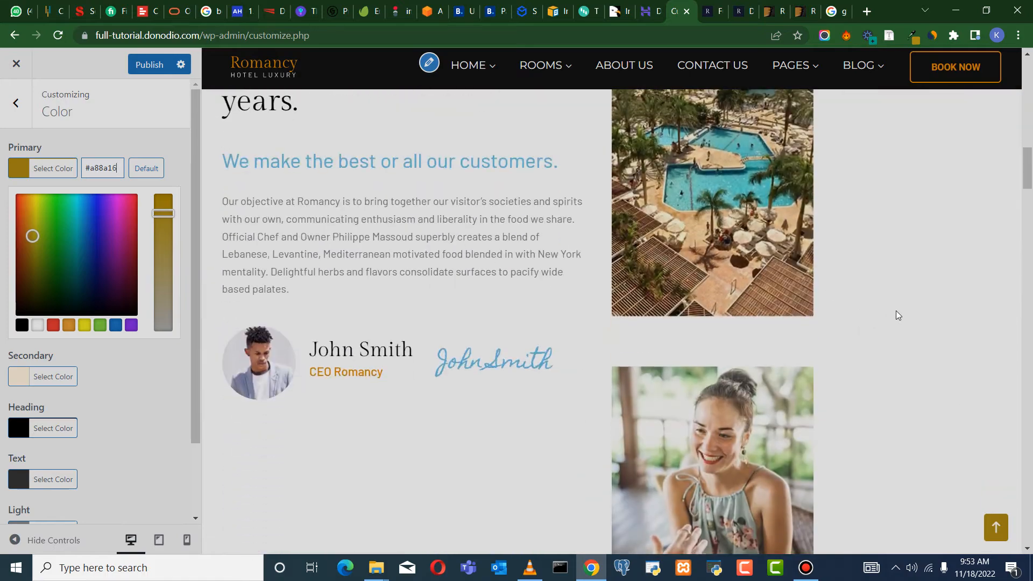
{"action": "left_click", "coordinate": [995, 527]}
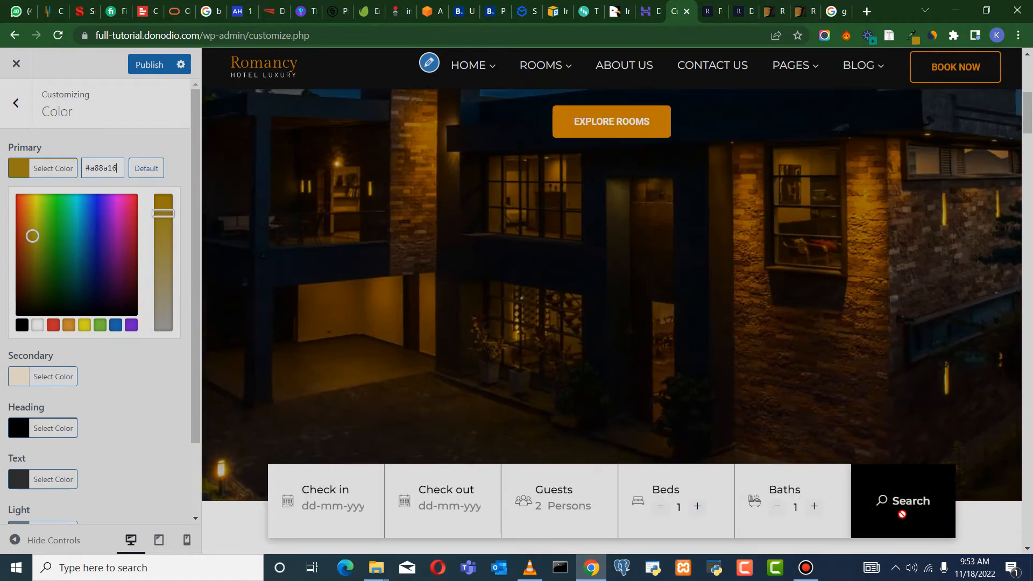
{"action": "scroll", "coordinate": [935, 380], "scroll_direction": "down", "scroll_amount": 3}
{"action": "scroll", "coordinate": [861, 194], "scroll_direction": "up", "scroll_amount": 5}
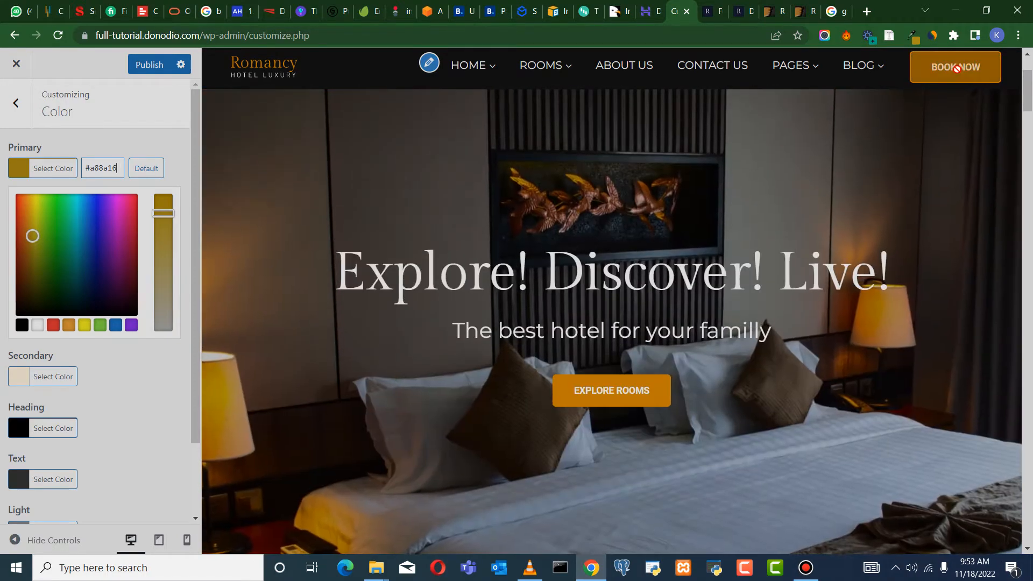
{"action": "scroll", "coordinate": [308, 174], "scroll_direction": "down", "scroll_amount": 3}
{"action": "scroll", "coordinate": [441, 204], "scroll_direction": "down", "scroll_amount": 15}
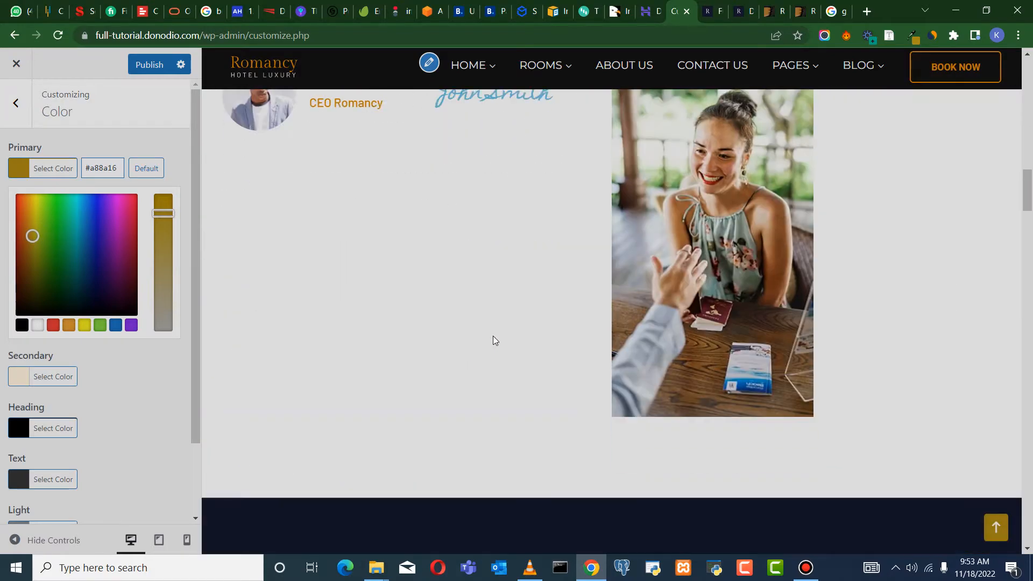
{"action": "scroll", "coordinate": [530, 354], "scroll_direction": "down", "scroll_amount": 6}
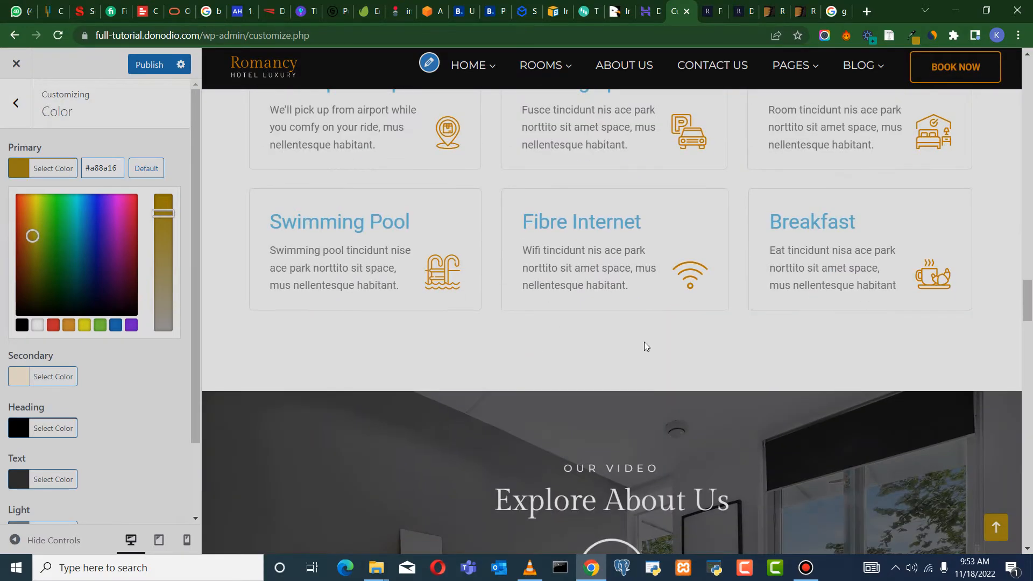
{"action": "scroll", "coordinate": [644, 342], "scroll_direction": "down", "scroll_amount": 20}
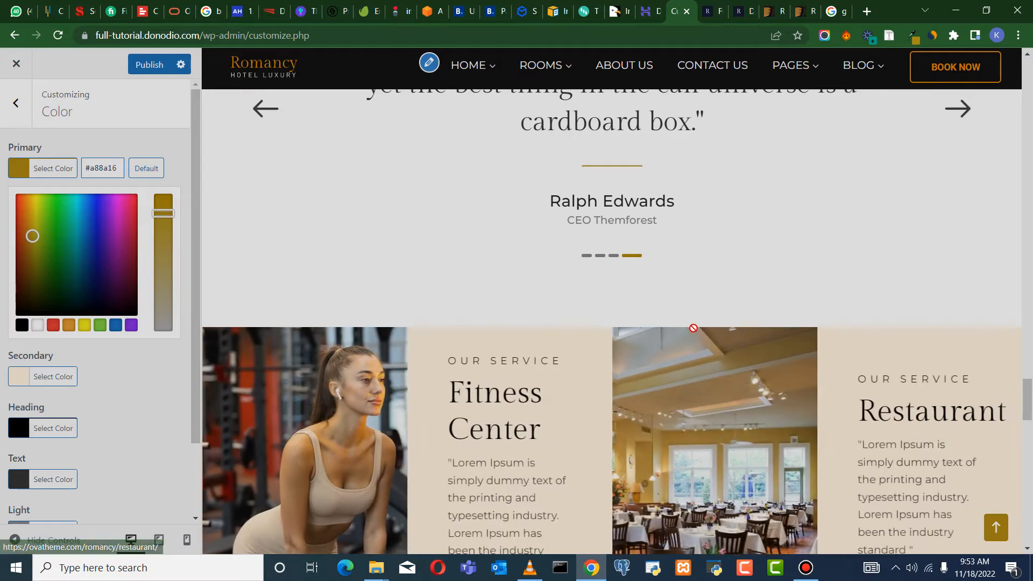
{"action": "scroll", "coordinate": [693, 328], "scroll_direction": "down", "scroll_amount": 20}
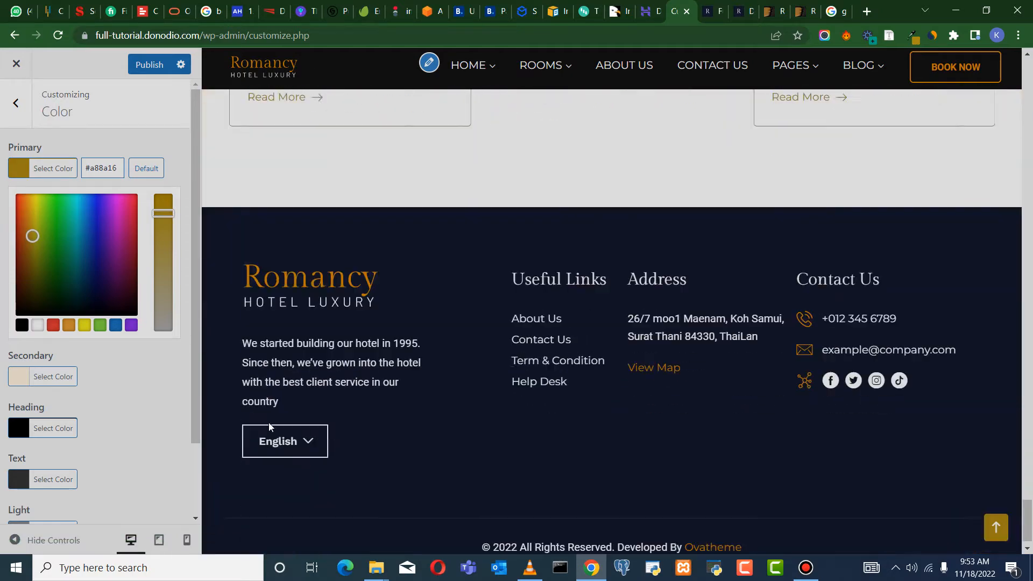
Publish the primary color change and look over the Site Identity settings before returning to the main customization list
{"action": "left_click", "coordinate": [149, 65]}
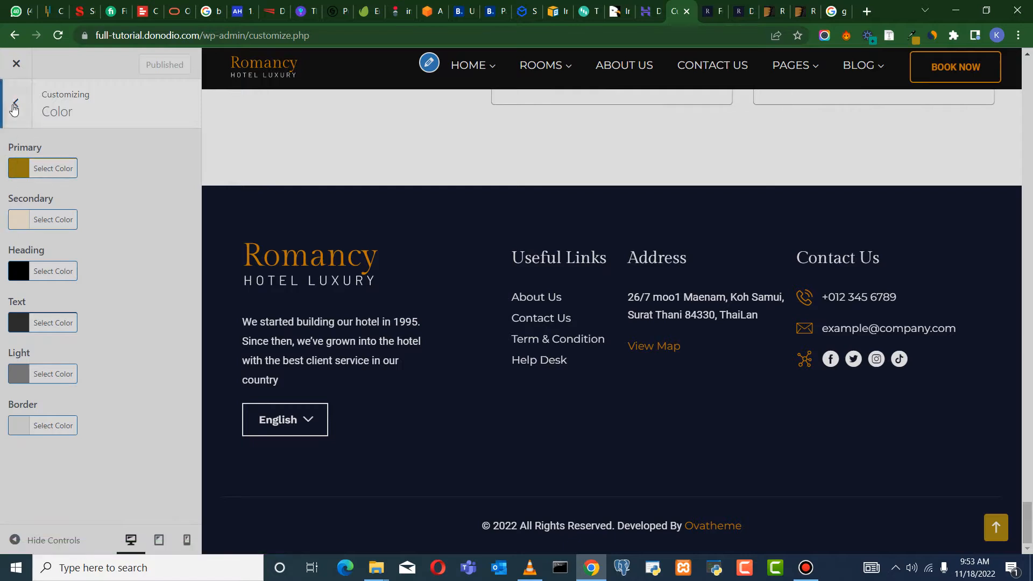
{"action": "left_click", "coordinate": [14, 104]}
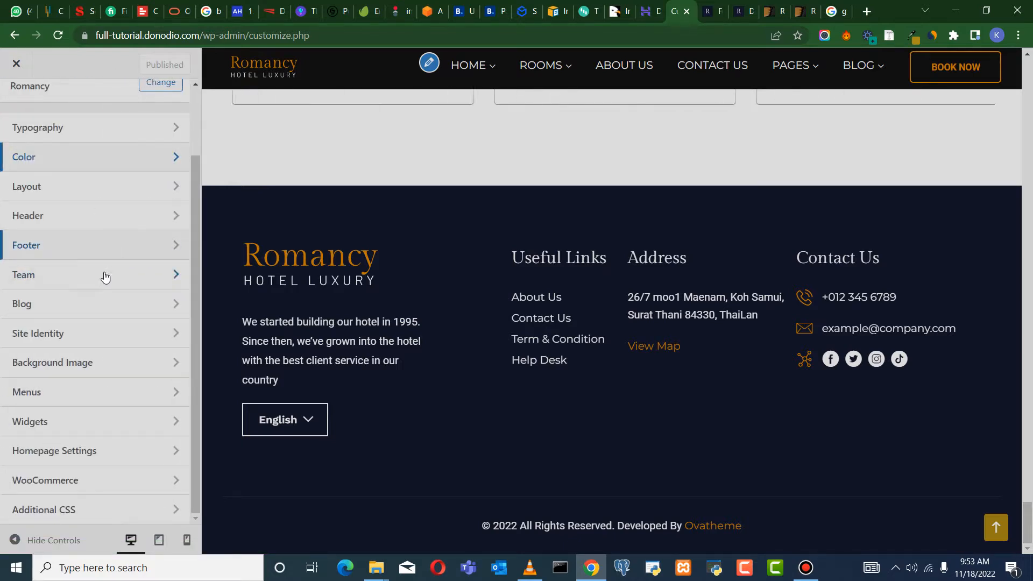
{"action": "left_click", "coordinate": [142, 332]}
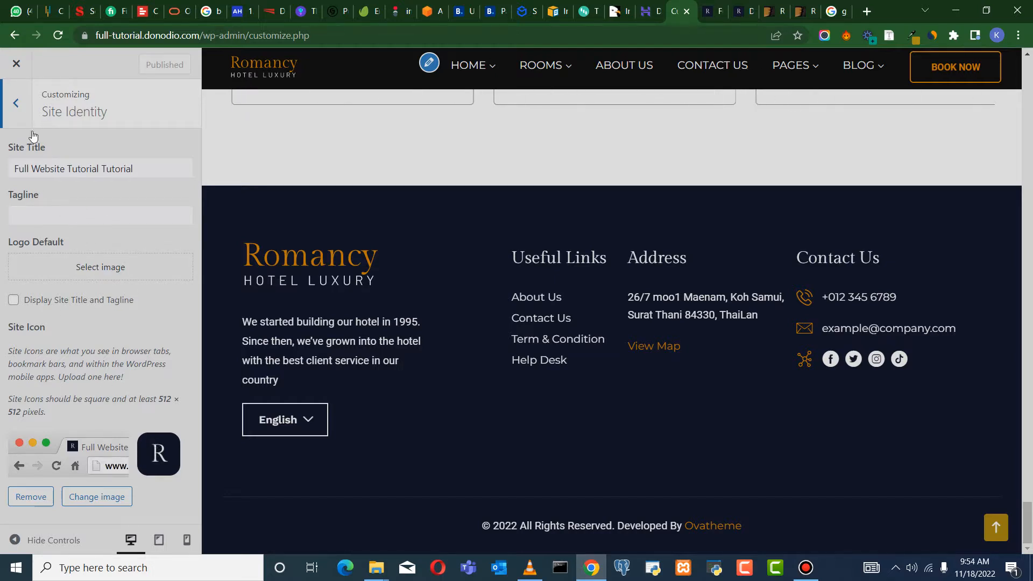
{"action": "left_click", "coordinate": [16, 104]}
Switch to the WordPress dashboard and open the theme customizer from there, showing the rest of its settings list
{"action": "left_click", "coordinate": [706, 14]}
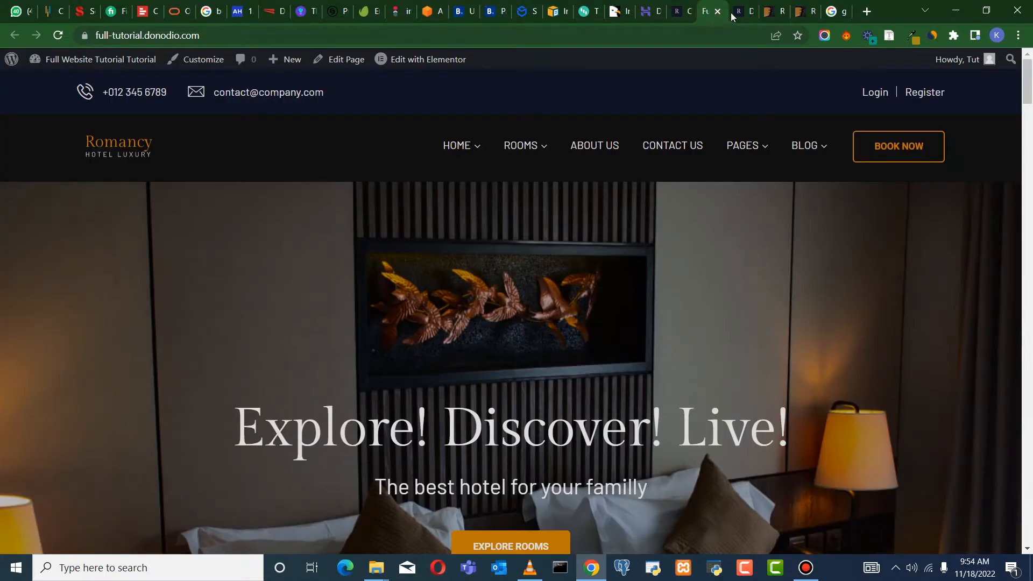
{"action": "left_click", "coordinate": [741, 11]}
{"action": "scroll", "coordinate": [43, 441], "scroll_direction": "down", "scroll_amount": 3}
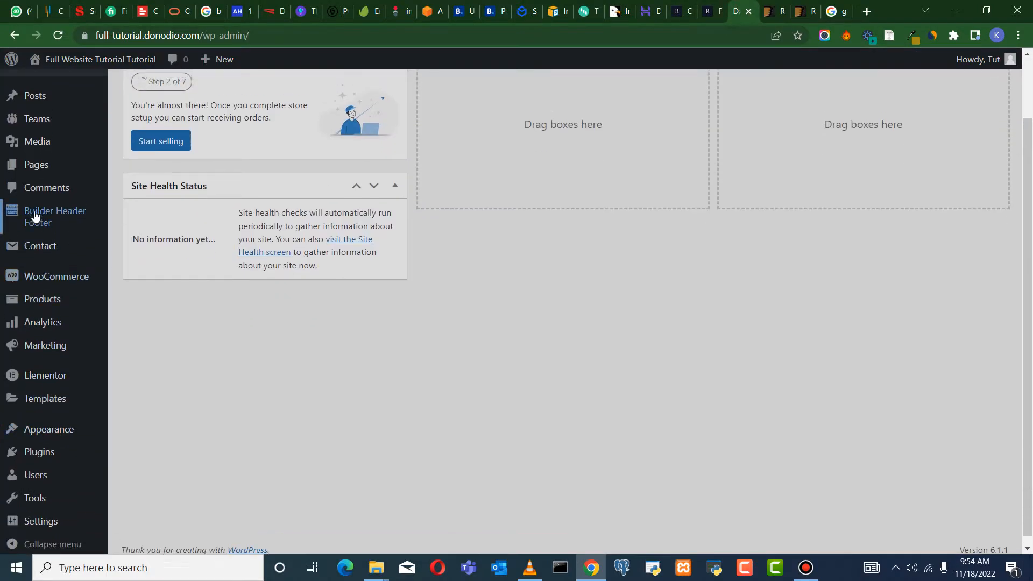
{"action": "scroll", "coordinate": [35, 218], "scroll_direction": "up", "scroll_amount": 3}
{"action": "scroll", "coordinate": [54, 376], "scroll_direction": "down", "scroll_amount": 3}
{"action": "mouse_move", "coordinate": [55, 497]}
{"action": "mouse_move", "coordinate": [55, 529]}
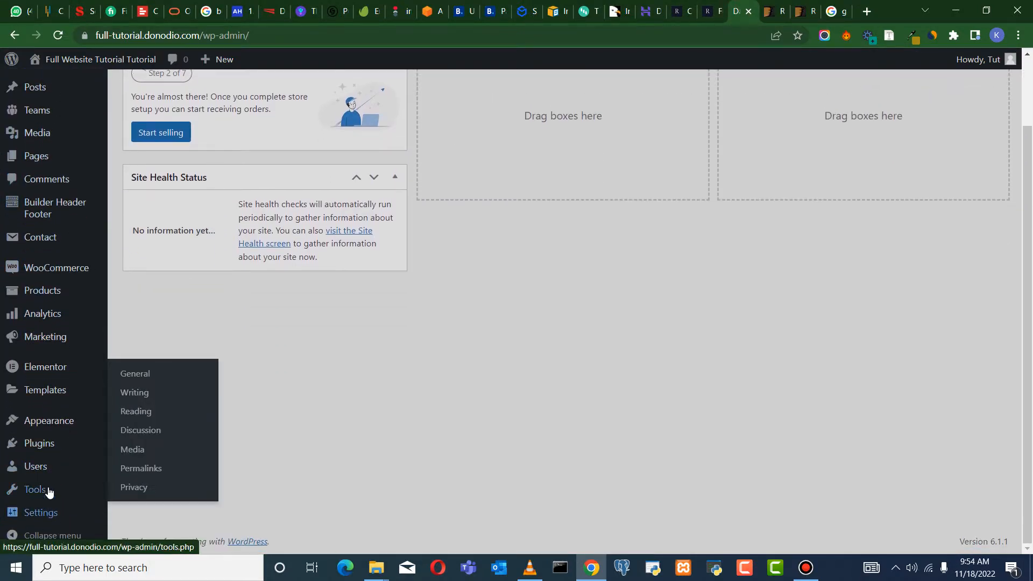
{"action": "scroll", "coordinate": [59, 323], "scroll_direction": "up", "scroll_amount": 2}
{"action": "mouse_move", "coordinate": [56, 208]}
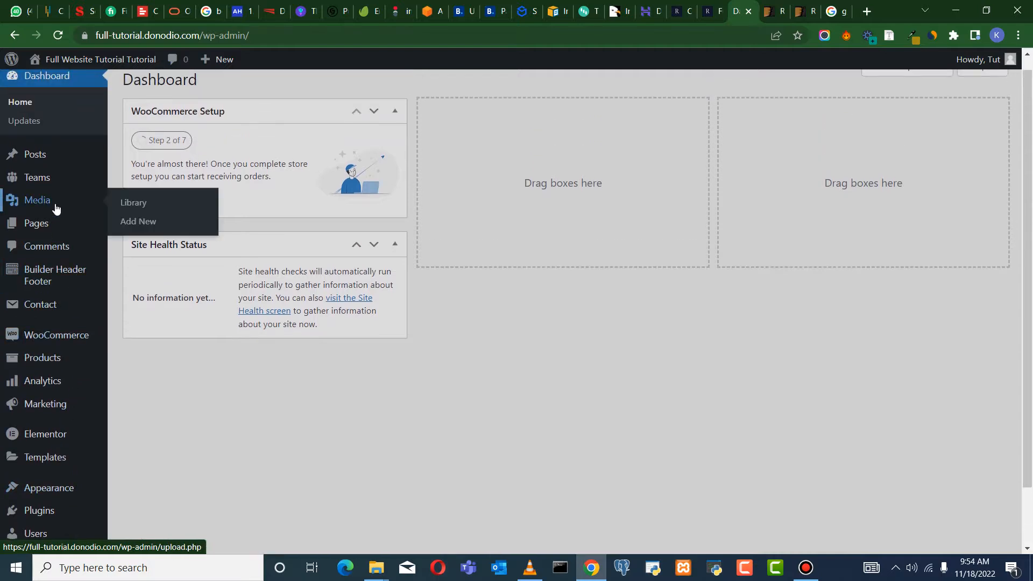
{"action": "scroll", "coordinate": [59, 403], "scroll_direction": "down", "scroll_amount": 2}
{"action": "mouse_move", "coordinate": [53, 428]}
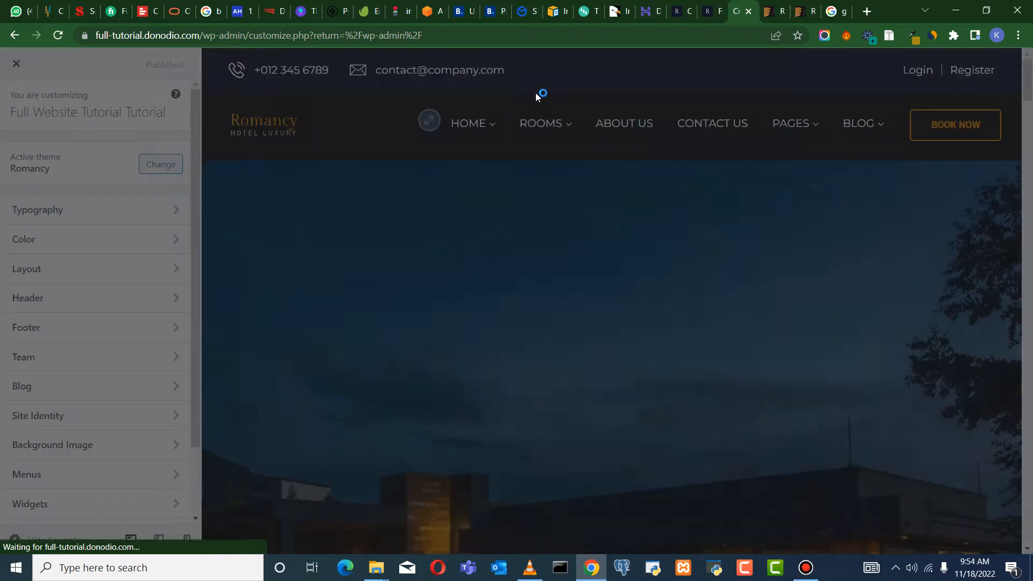
{"action": "scroll", "coordinate": [92, 289], "scroll_direction": "down", "scroll_amount": 2}
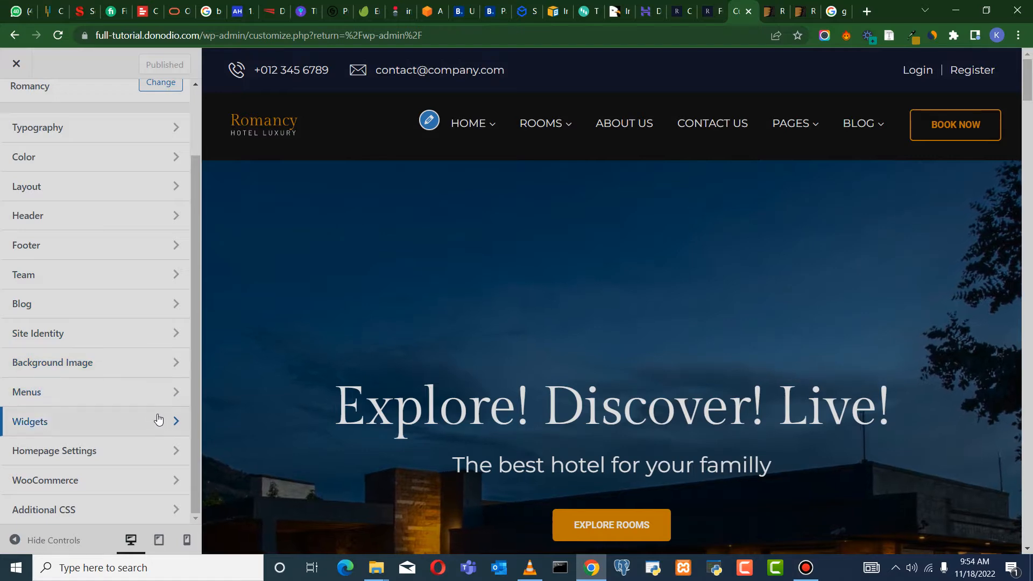
Look over the theme's Layout settings, including the available sidebar options, and return to the main customization list
{"action": "scroll", "coordinate": [150, 478], "scroll_direction": "down", "scroll_amount": 1}
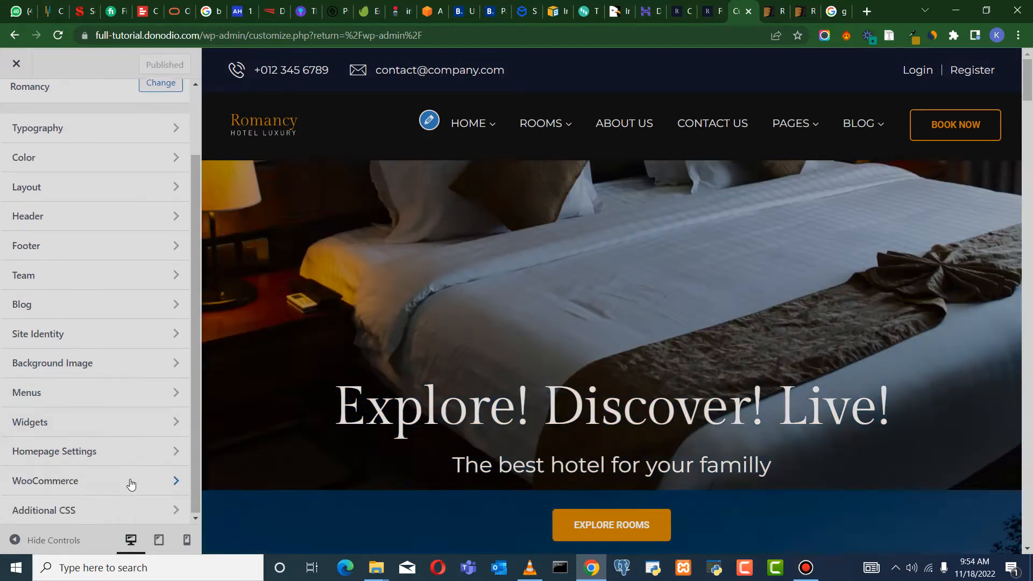
{"action": "scroll", "coordinate": [140, 249], "scroll_direction": "up", "scroll_amount": 3}
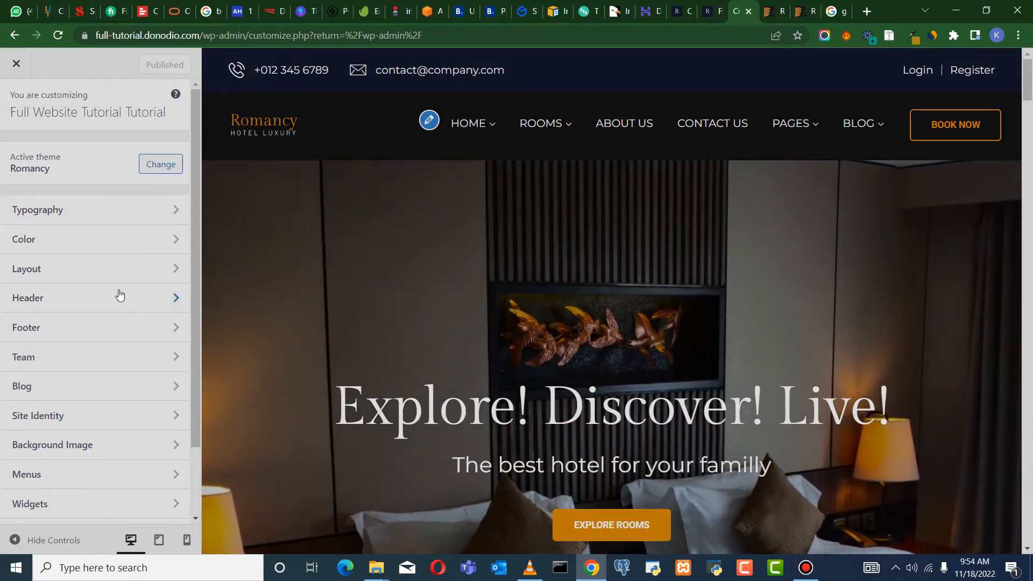
{"action": "left_click", "coordinate": [156, 270]}
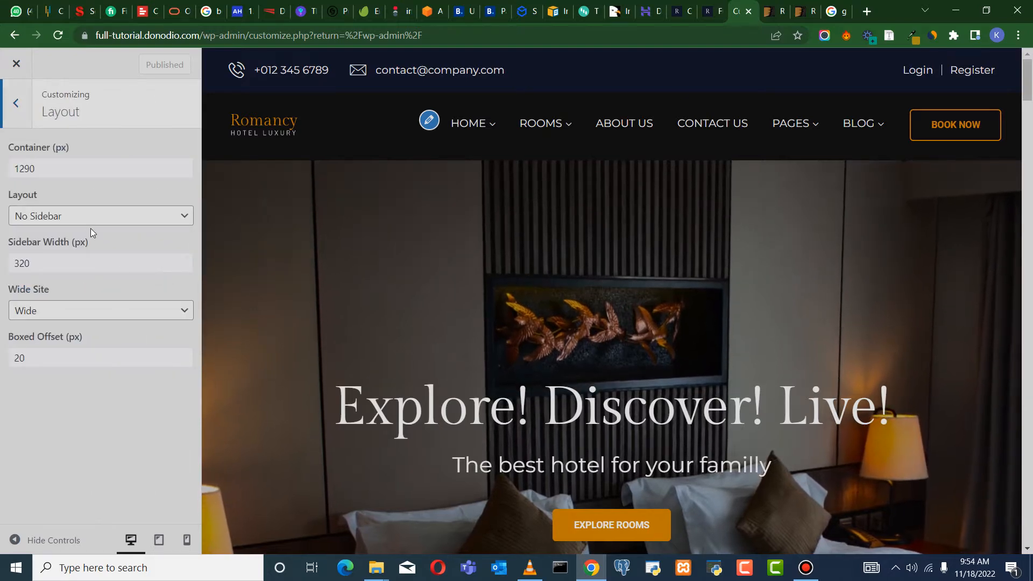
{"action": "left_click", "coordinate": [170, 219]}
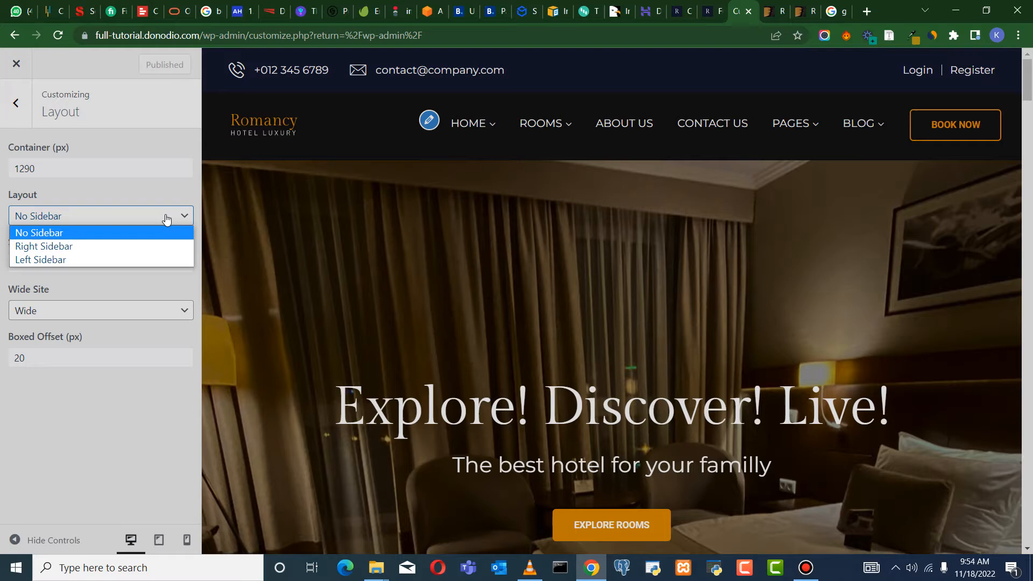
{"action": "left_click", "coordinate": [167, 216]}
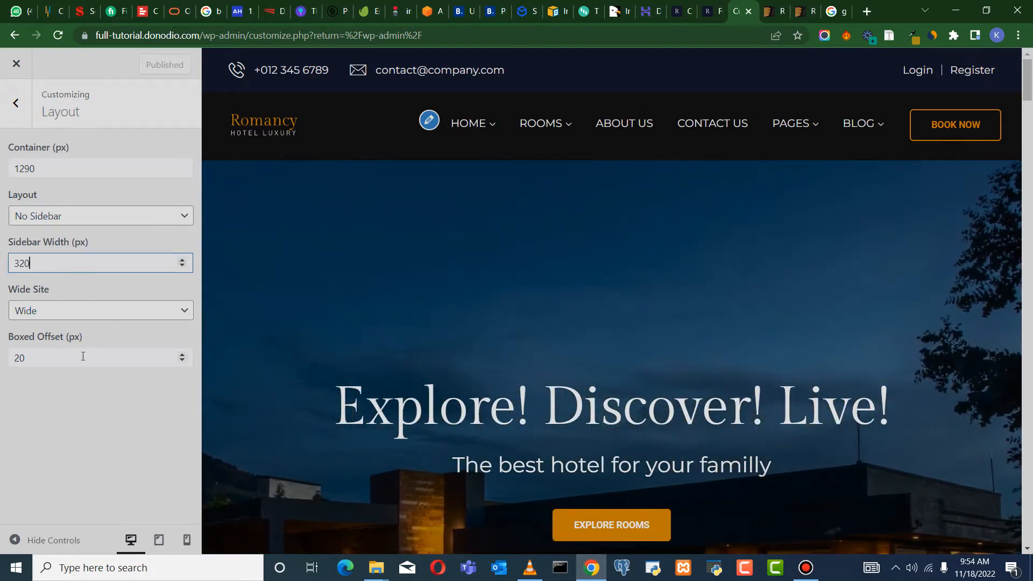
{"action": "left_click", "coordinate": [13, 113]}
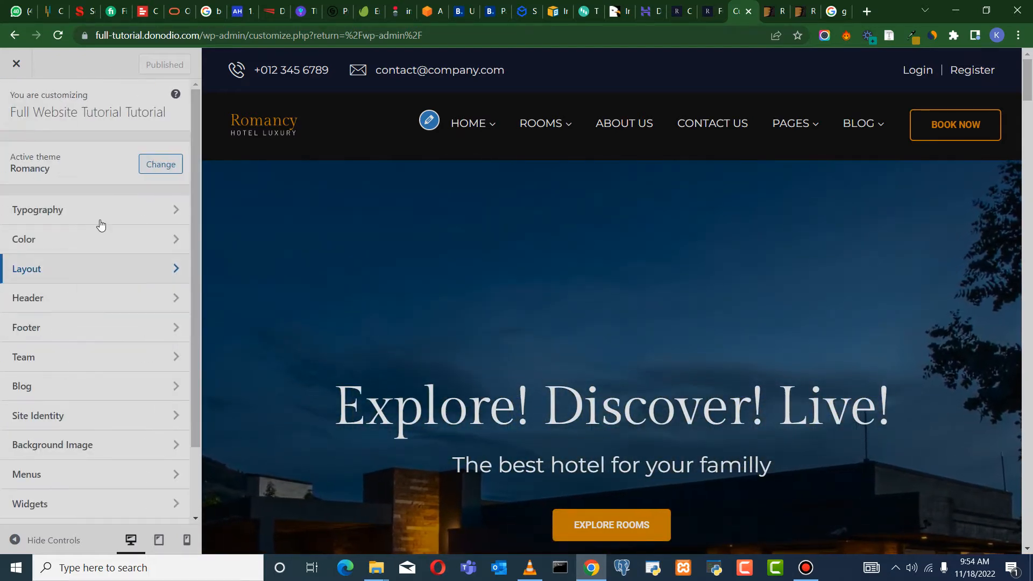
Try Header 1, Header Restaurant and Header 2 as the site's default header to compare them in the preview
{"action": "left_click", "coordinate": [113, 296]}
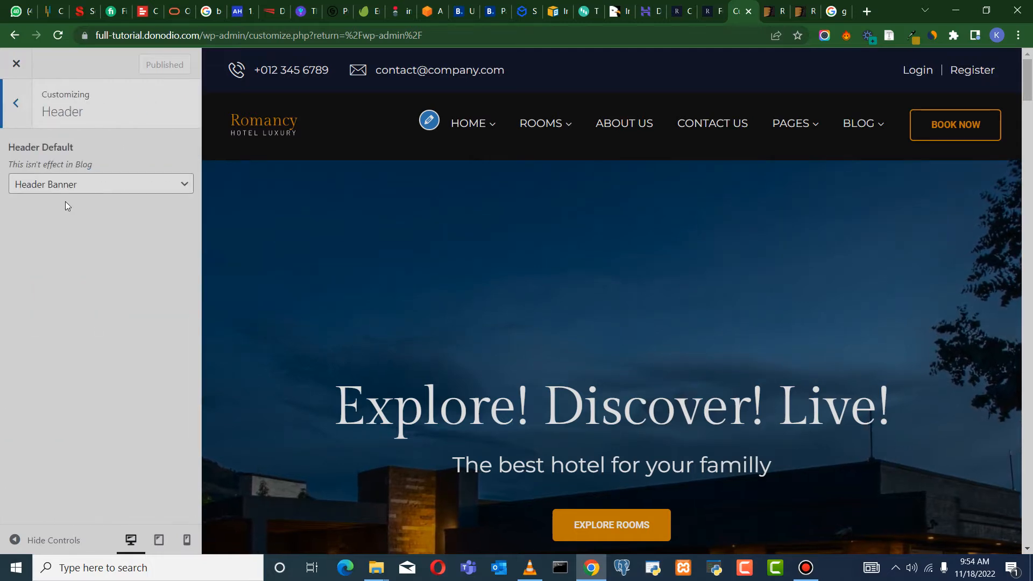
{"action": "left_click", "coordinate": [111, 185]}
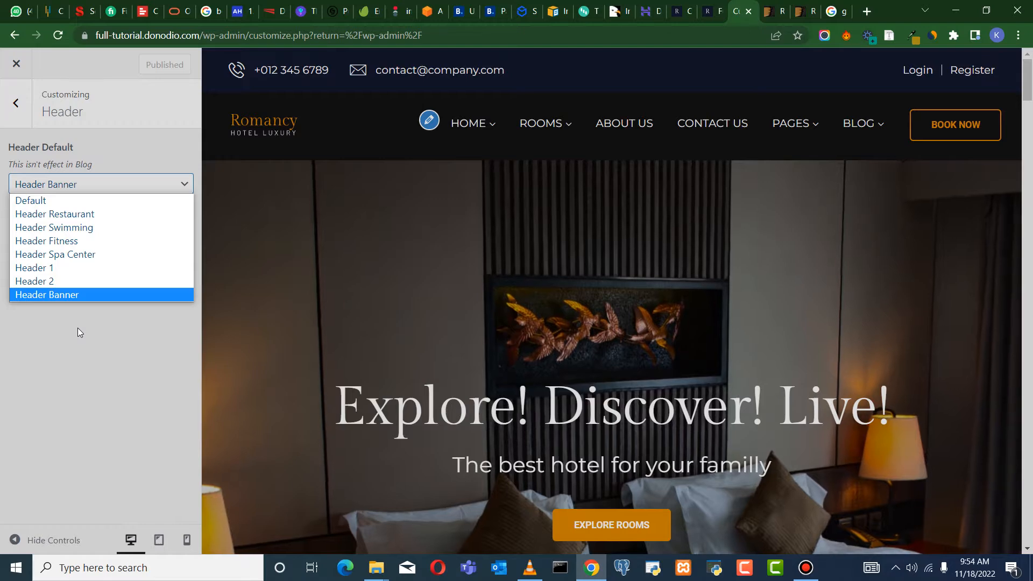
{"action": "left_click", "coordinate": [61, 270]}
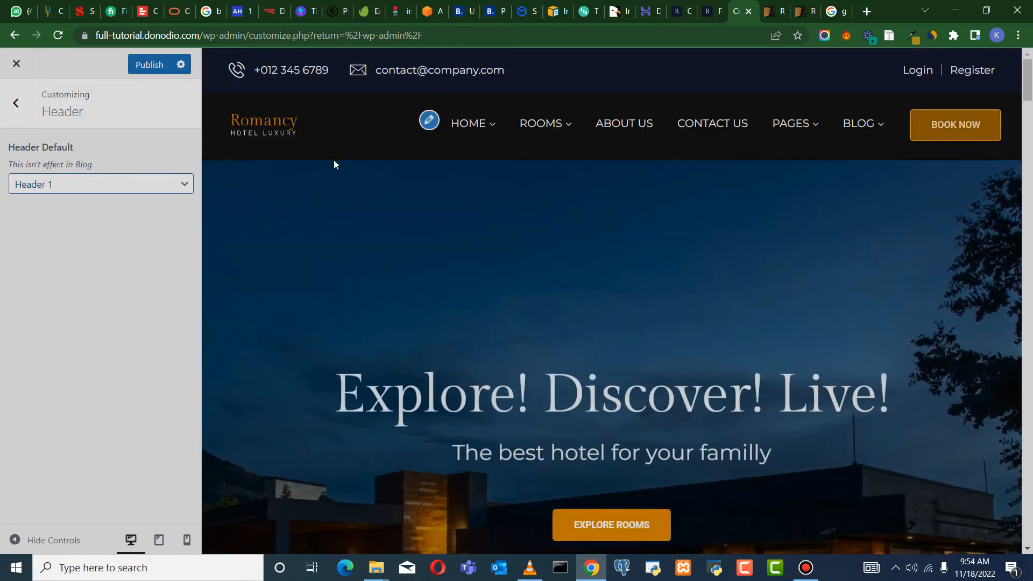
{"action": "left_click", "coordinate": [134, 184]}
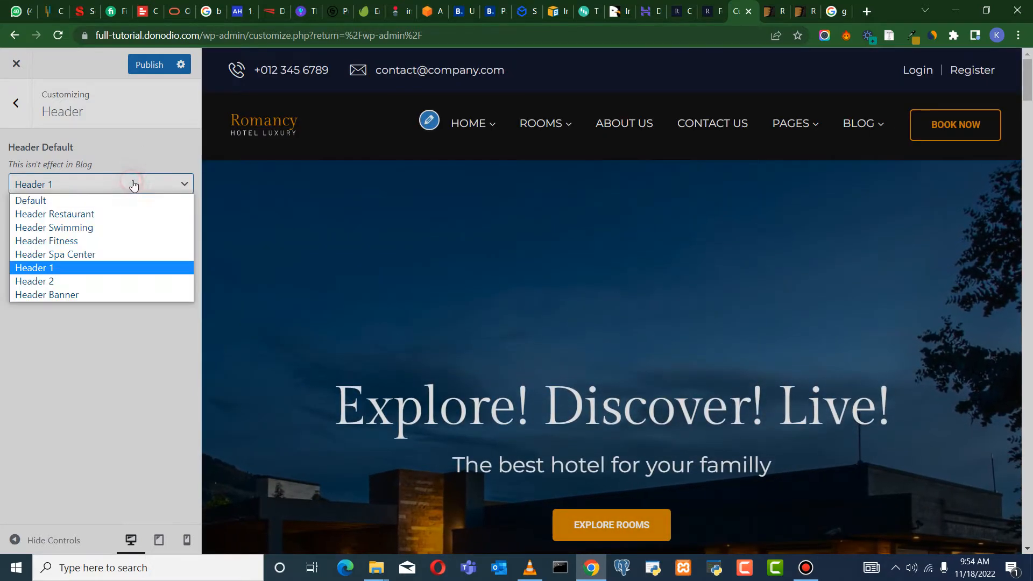
{"action": "left_click", "coordinate": [108, 214]}
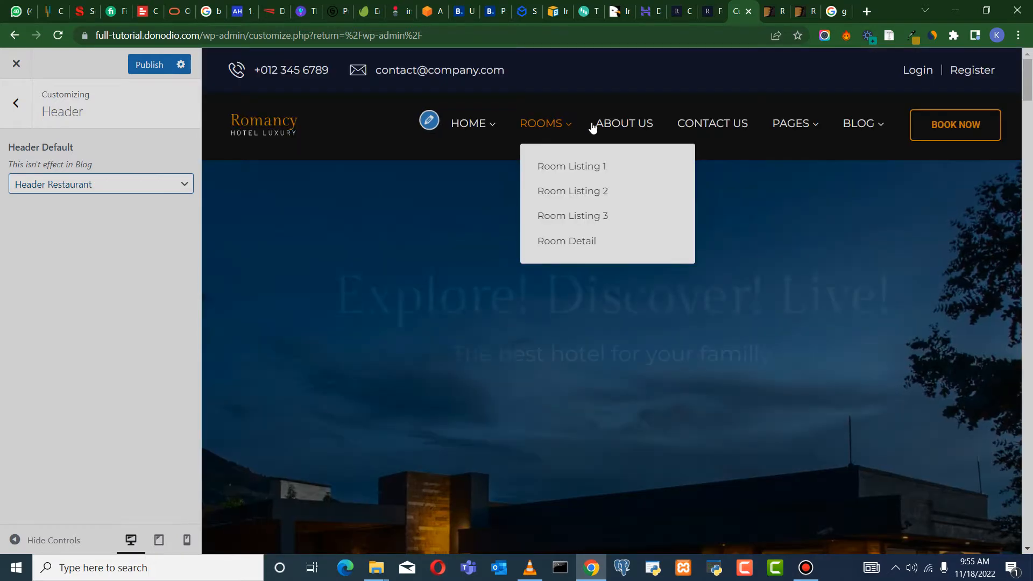
{"action": "left_click", "coordinate": [91, 184]}
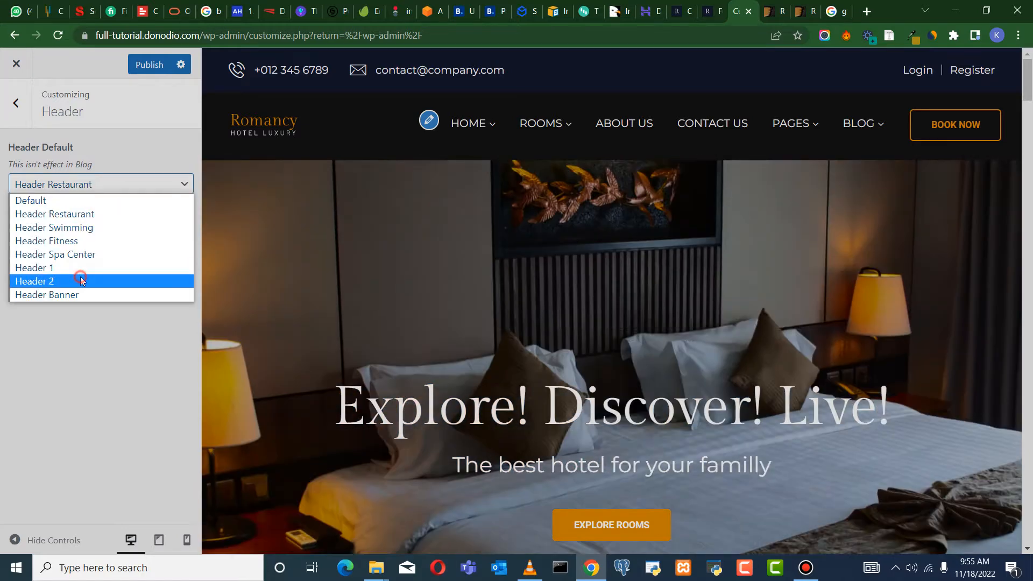
{"action": "left_click", "coordinate": [83, 280]}
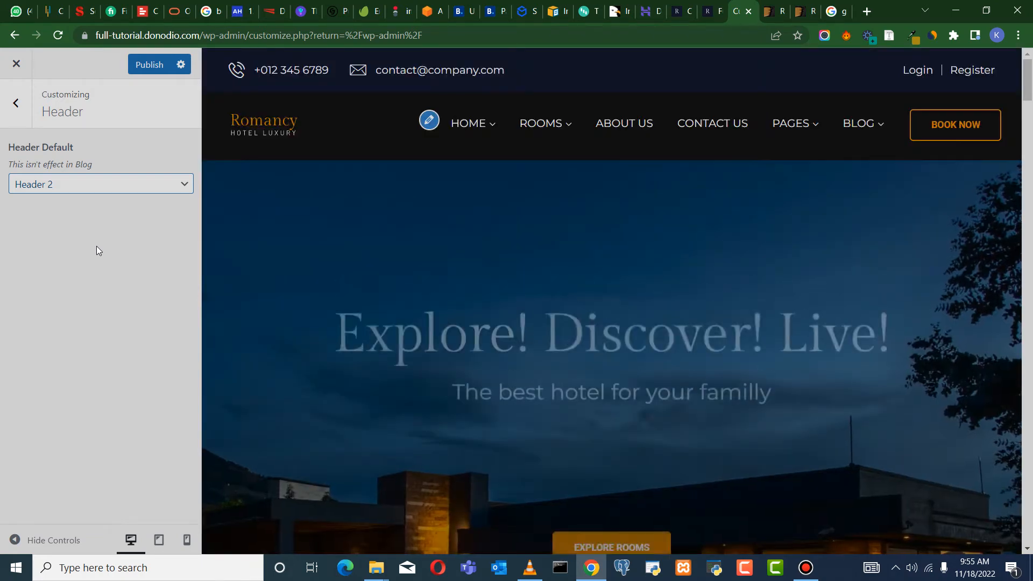
Set the default header to Header Banner, publish the change and return to the main customization list
{"action": "left_click", "coordinate": [123, 186]}
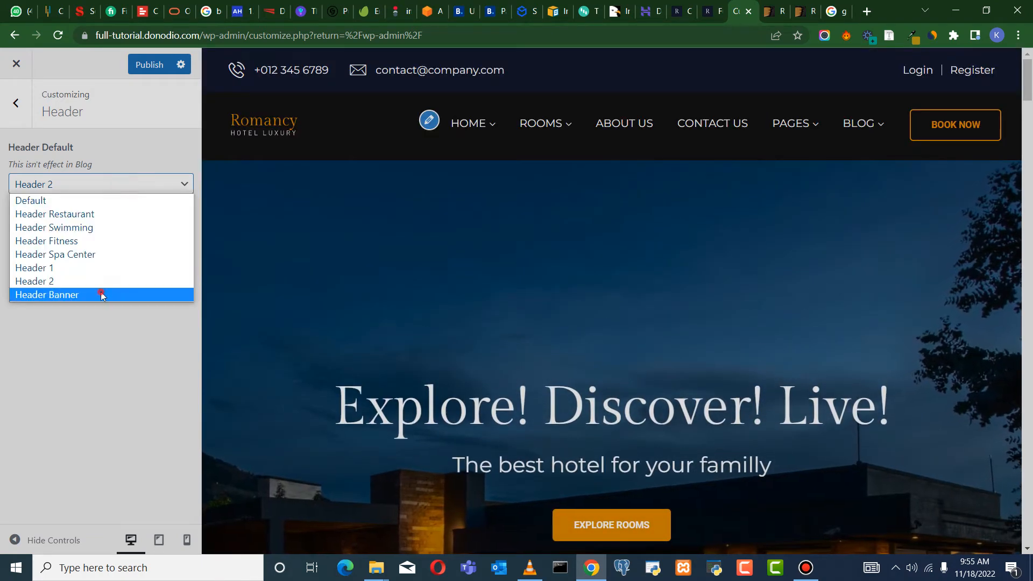
{"action": "left_click", "coordinate": [102, 295]}
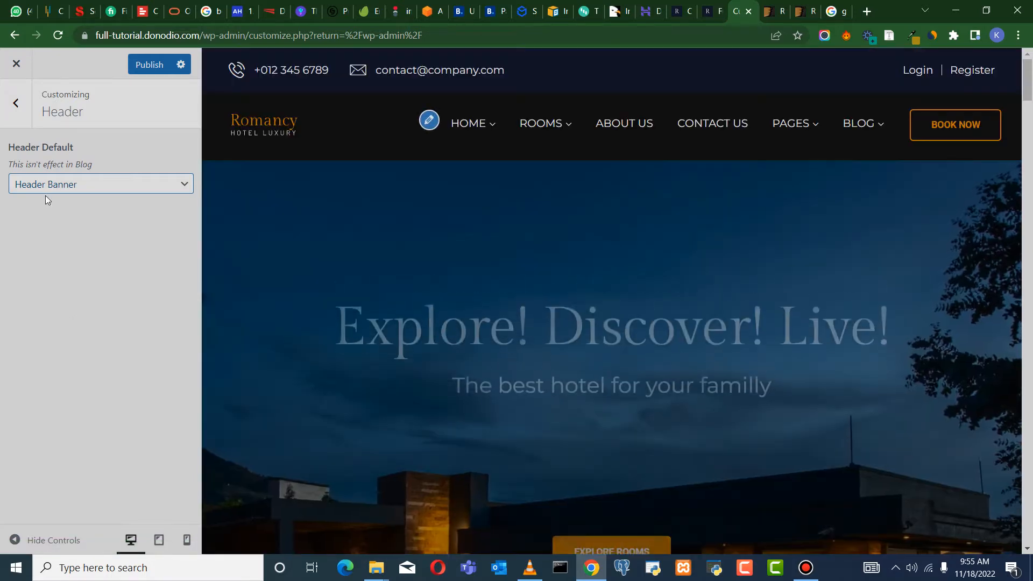
{"action": "left_click", "coordinate": [132, 67]}
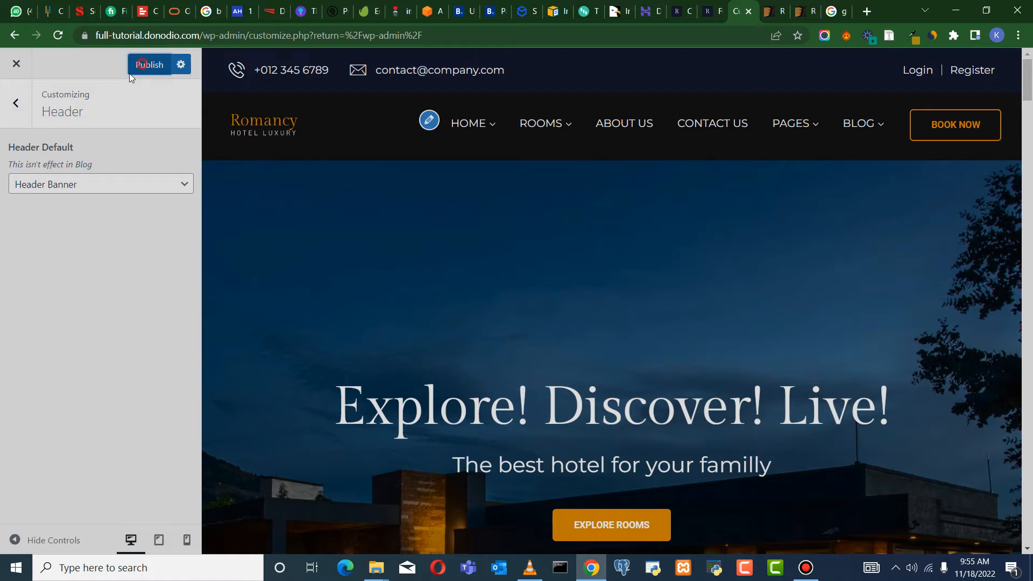
{"action": "left_click", "coordinate": [16, 105]}
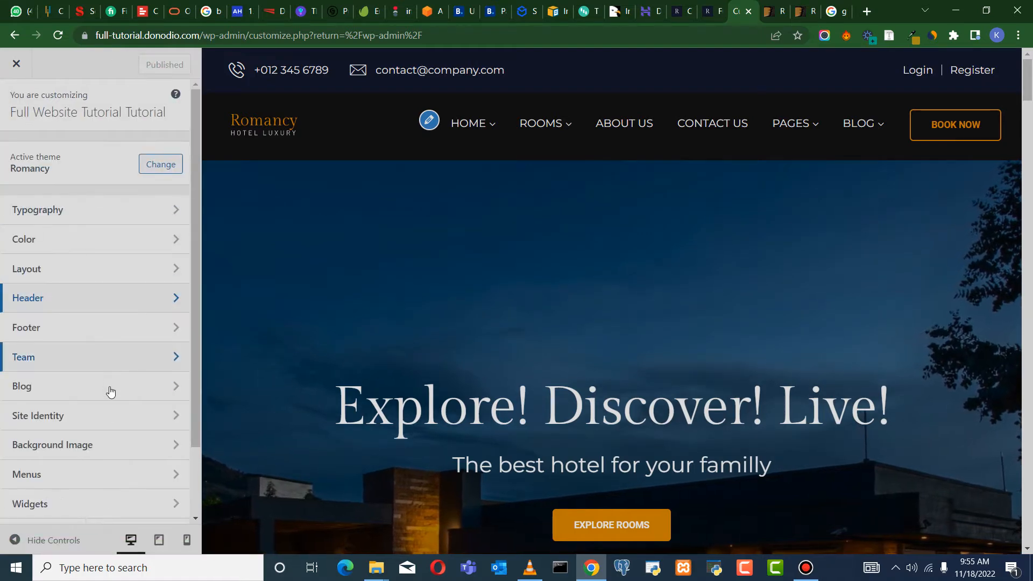
Look over the widgets in the Main Sidebar area and return to the main customization list
{"action": "scroll", "coordinate": [110, 391], "scroll_direction": "down", "scroll_amount": 3}
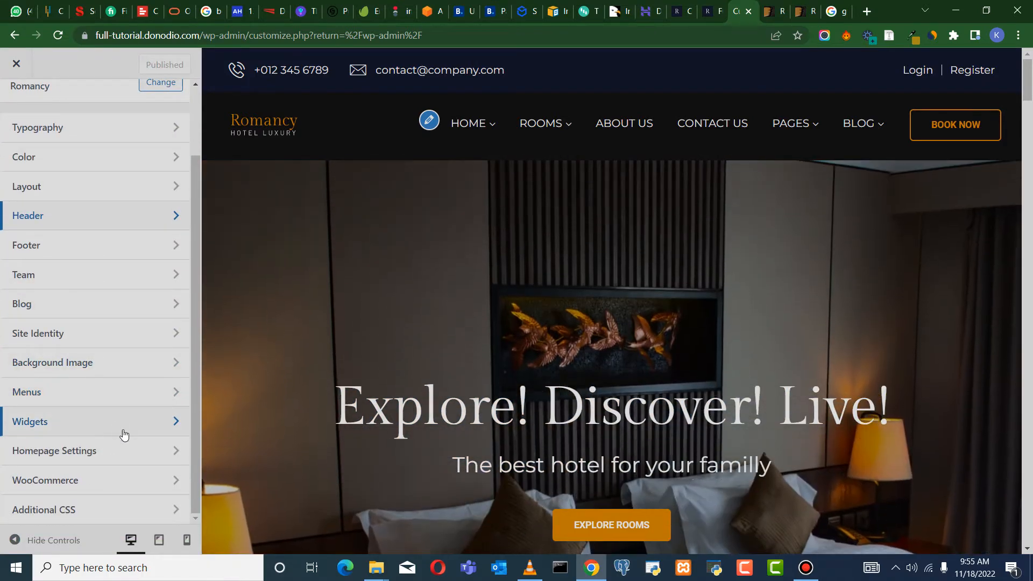
{"action": "left_click", "coordinate": [123, 425]}
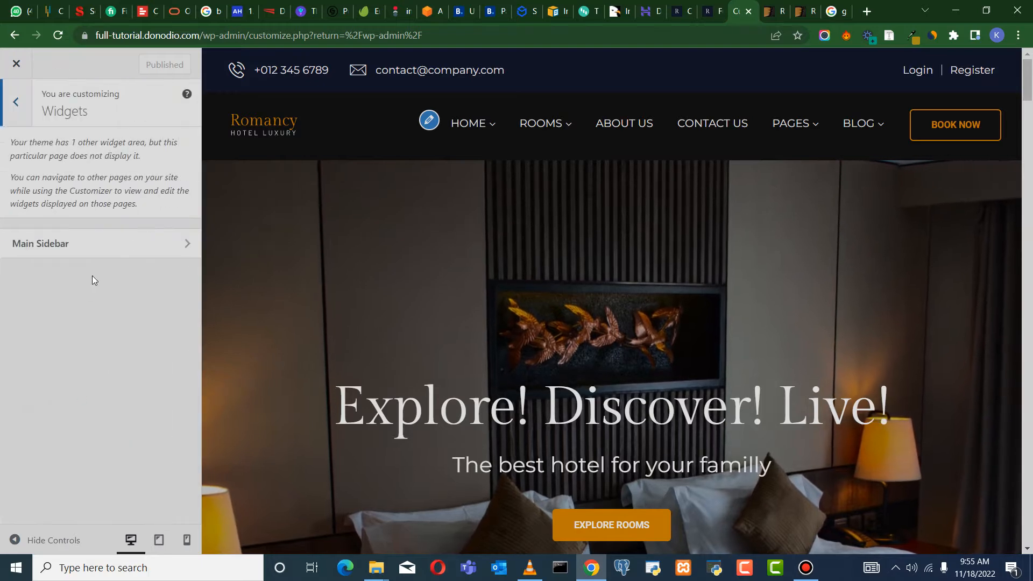
{"action": "left_click", "coordinate": [96, 241]}
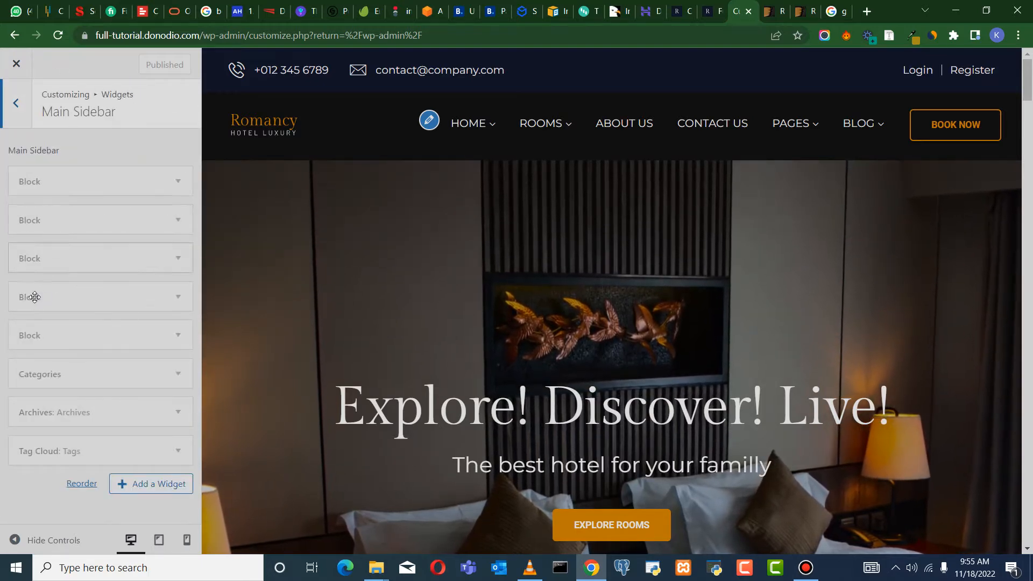
{"action": "left_click", "coordinate": [10, 113]}
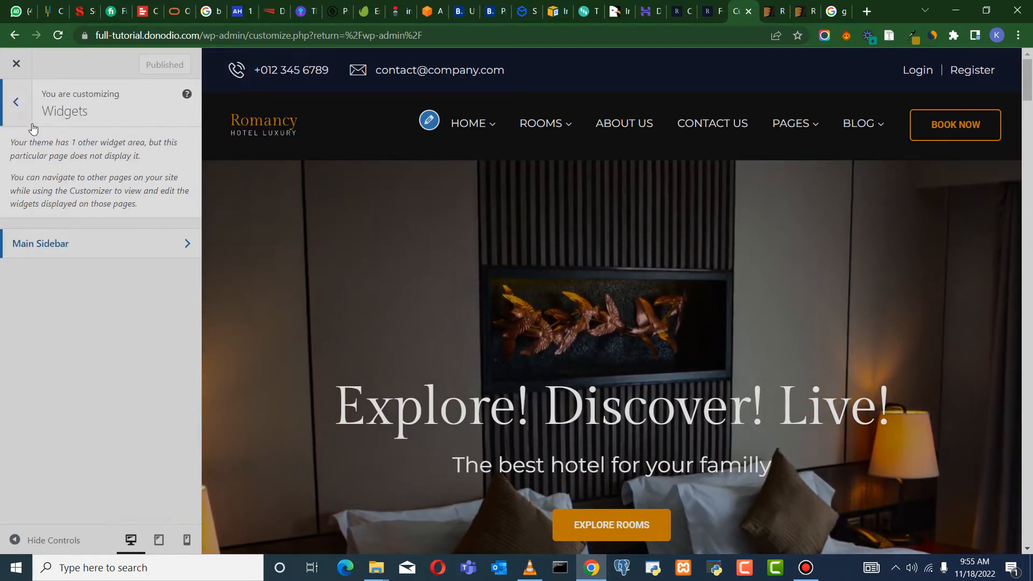
{"action": "left_click", "coordinate": [16, 103]}
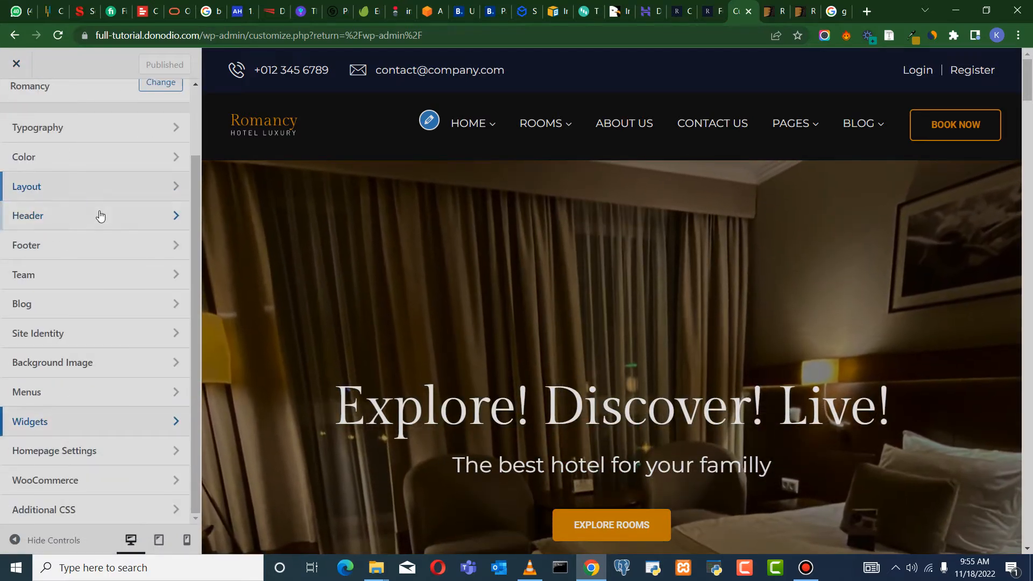
Check which default footer options the theme offers and leave the Footer settings without changing the selection
{"action": "left_click", "coordinate": [112, 247]}
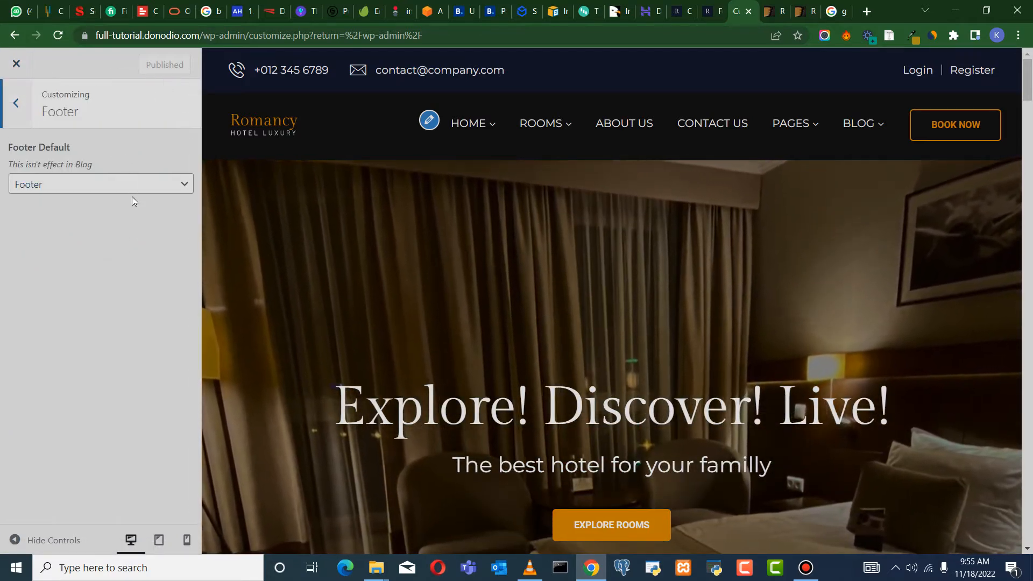
{"action": "left_click", "coordinate": [134, 190]}
{"action": "left_click", "coordinate": [97, 249]}
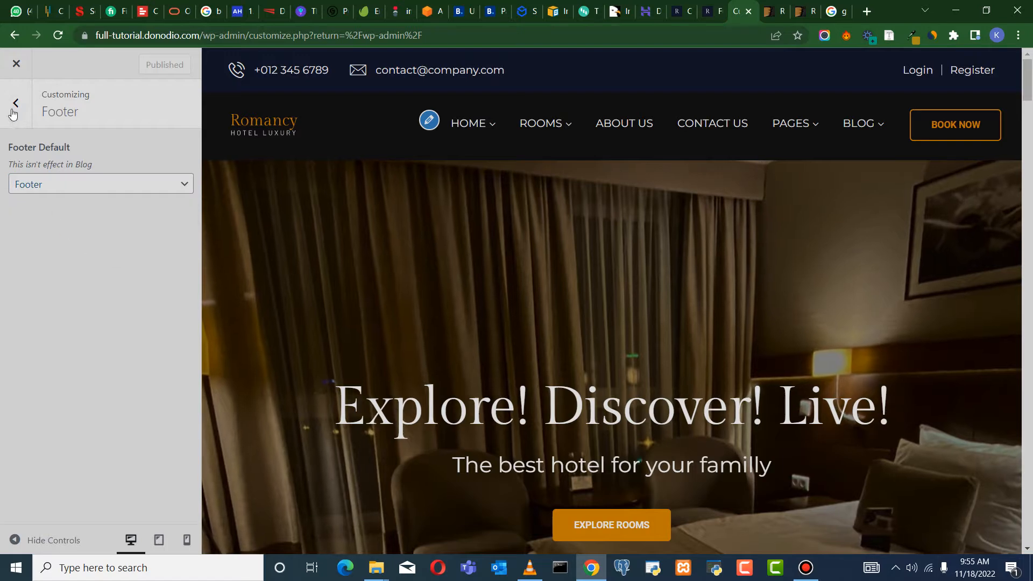
{"action": "key", "text": "Escape"}
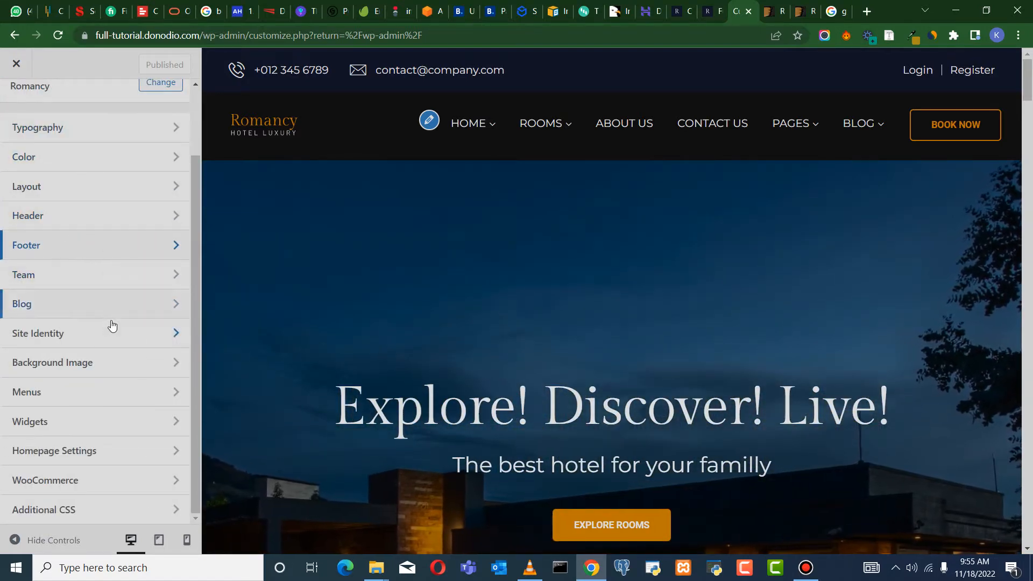
Look over the theme's Blog Archive settings and leave the customizer for the WordPress dashboard
{"action": "left_click", "coordinate": [130, 308]}
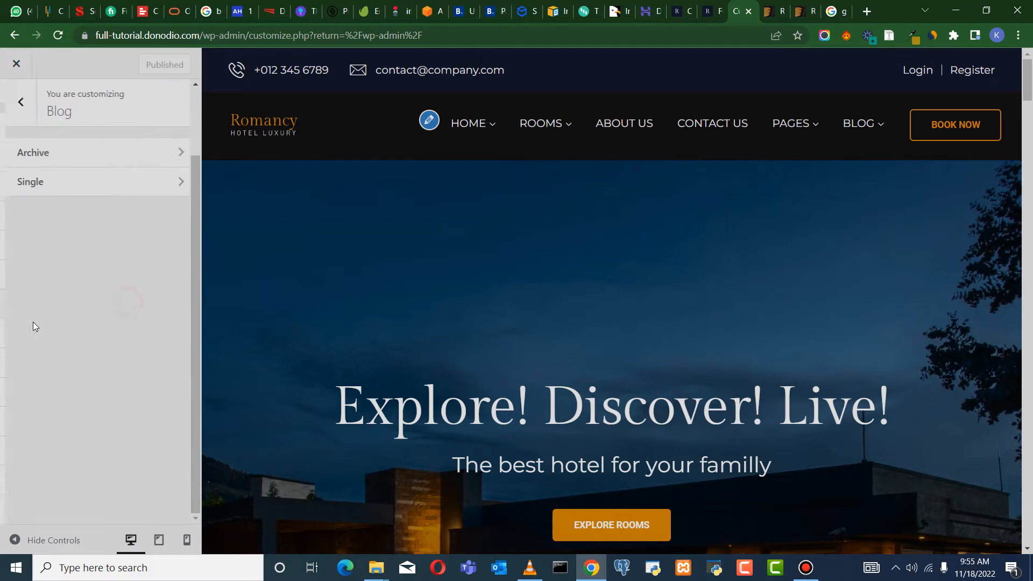
{"action": "left_click", "coordinate": [121, 162]}
{"action": "scroll", "coordinate": [69, 325], "scroll_direction": "down", "scroll_amount": 4}
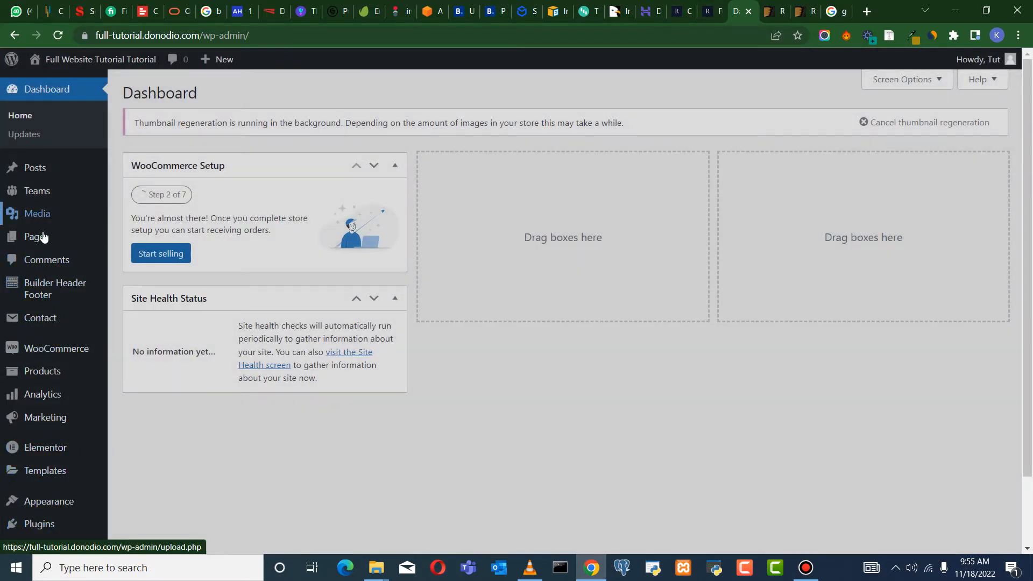
Examine the live site's home page from the header menu down to the lower sections, and open the Home 2 version
{"action": "left_click", "coordinate": [706, 13]}
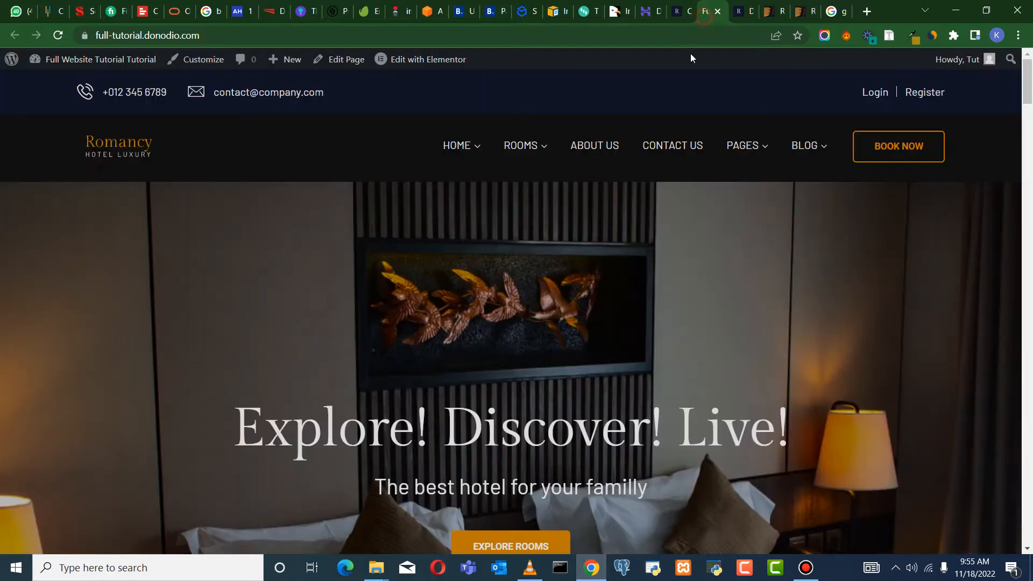
{"action": "mouse_move", "coordinate": [471, 156]}
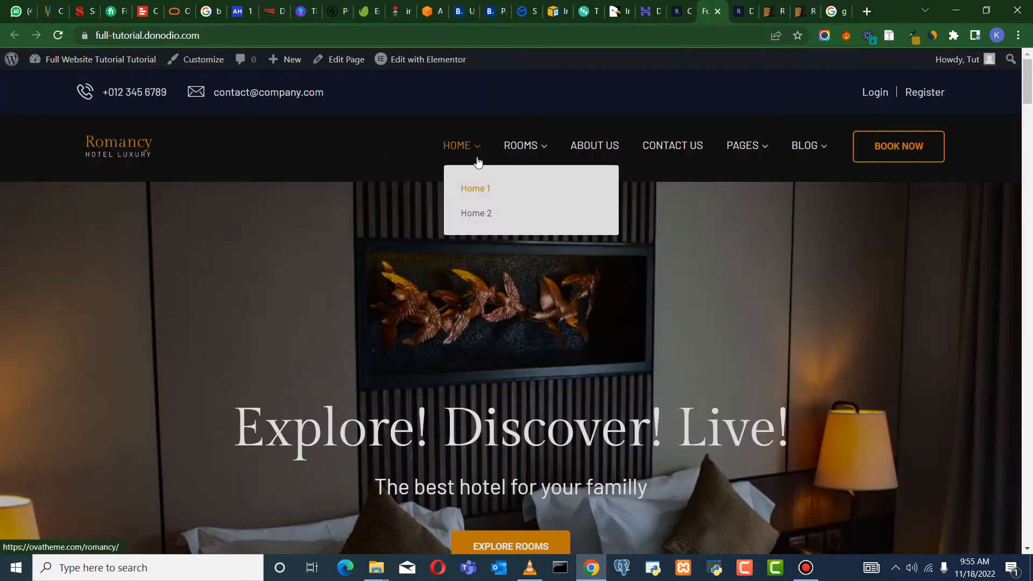
{"action": "scroll", "coordinate": [545, 263], "scroll_direction": "down", "scroll_amount": 5}
{"action": "scroll", "coordinate": [741, 277], "scroll_direction": "up", "scroll_amount": 5}
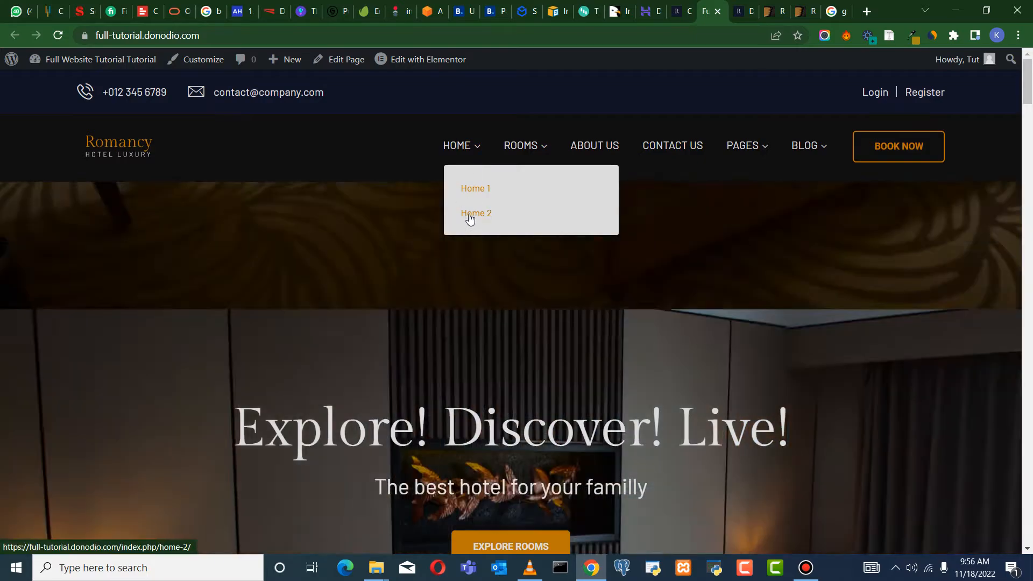
{"action": "scroll", "coordinate": [743, 302], "scroll_direction": "down", "scroll_amount": 10}
{"action": "scroll", "coordinate": [746, 309], "scroll_direction": "down", "scroll_amount": 15}
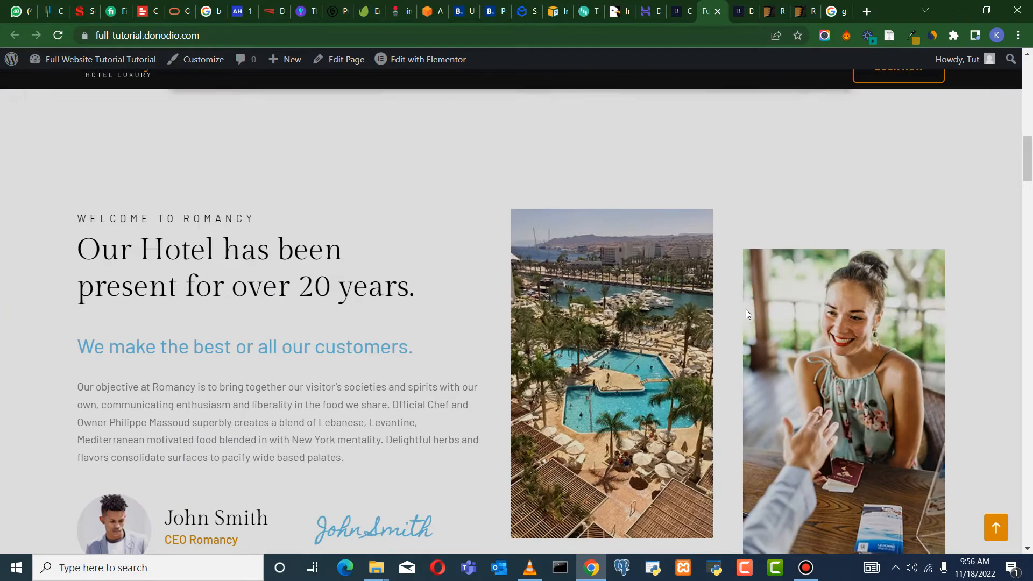
{"action": "scroll", "coordinate": [748, 317], "scroll_direction": "down", "scroll_amount": 20}
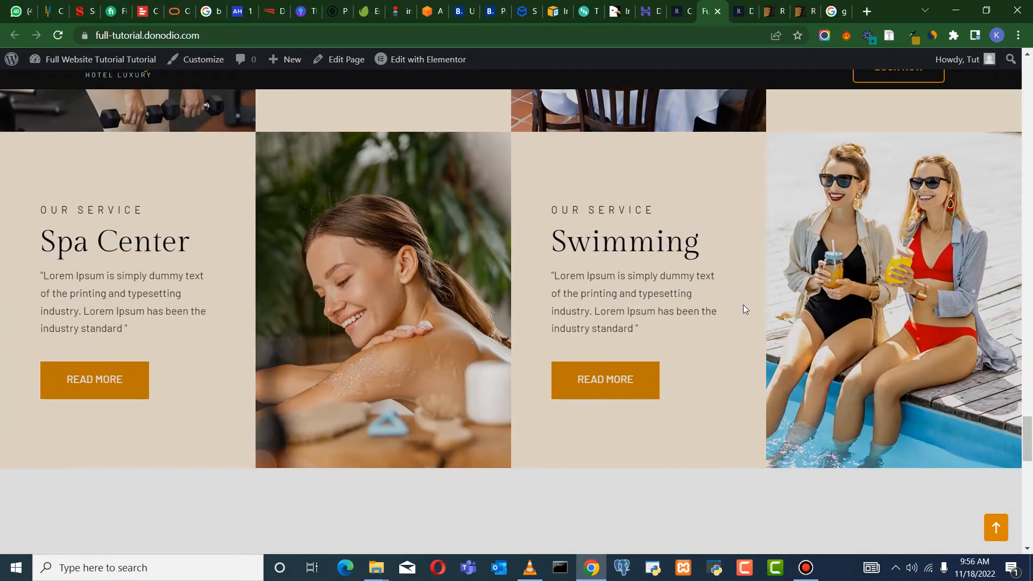
{"action": "scroll", "coordinate": [744, 304], "scroll_direction": "down", "scroll_amount": 10}
{"action": "scroll", "coordinate": [754, 242], "scroll_direction": "up", "scroll_amount": 12}
{"action": "scroll", "coordinate": [728, 278], "scroll_direction": "up", "scroll_amount": 20}
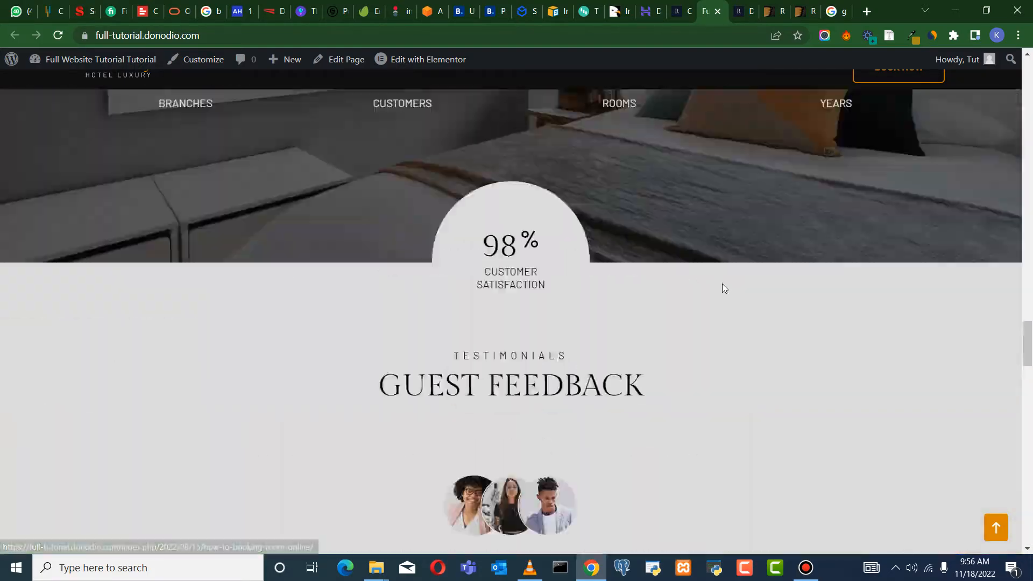
{"action": "scroll", "coordinate": [890, 335], "scroll_direction": "up", "scroll_amount": 8}
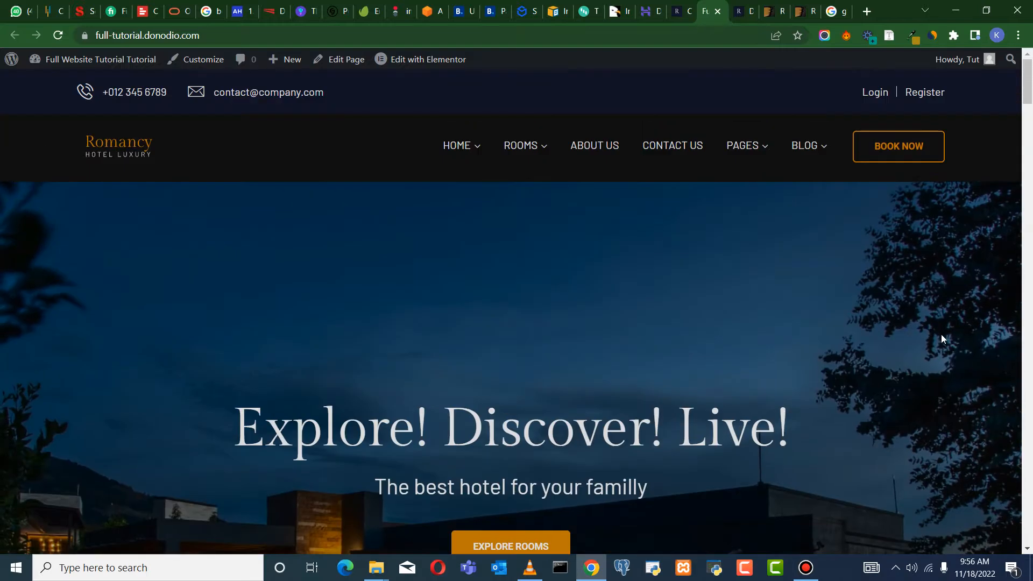
{"action": "left_click", "coordinate": [479, 215]}
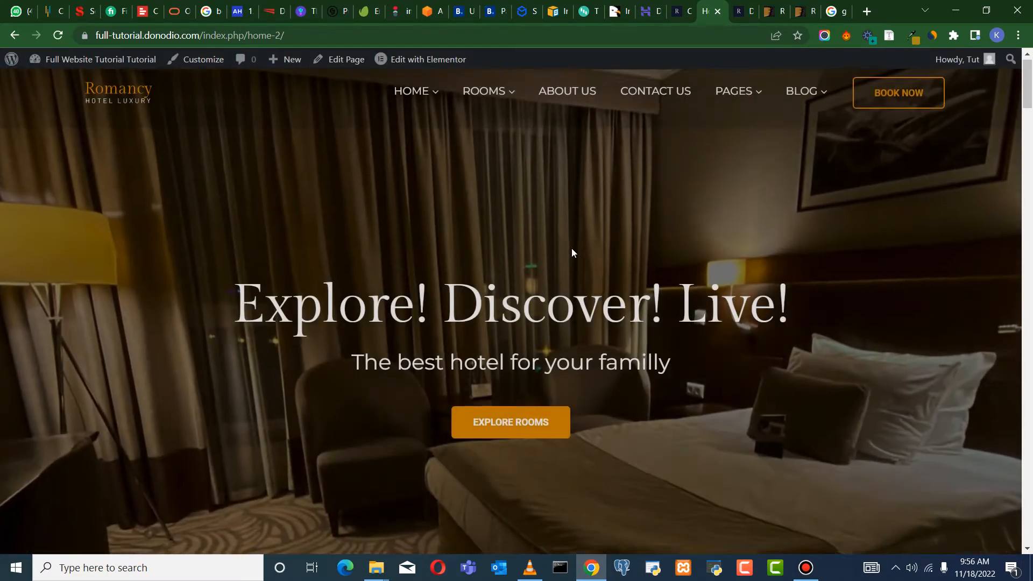
Examine the Home 2 page's hero banner, its check-in, check-out and guests booking form, and the start of the Hotel Facilities section
{"action": "scroll", "coordinate": [574, 253], "scroll_direction": "down", "scroll_amount": 10}
{"action": "scroll", "coordinate": [589, 256], "scroll_direction": "up", "scroll_amount": 8}
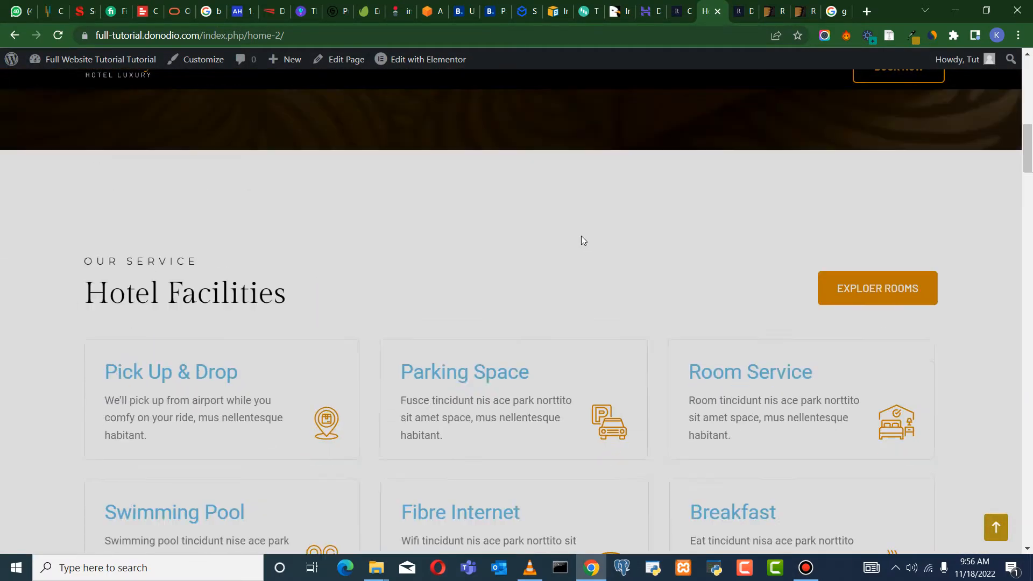
{"action": "scroll", "coordinate": [469, 342], "scroll_direction": "down", "scroll_amount": 1}
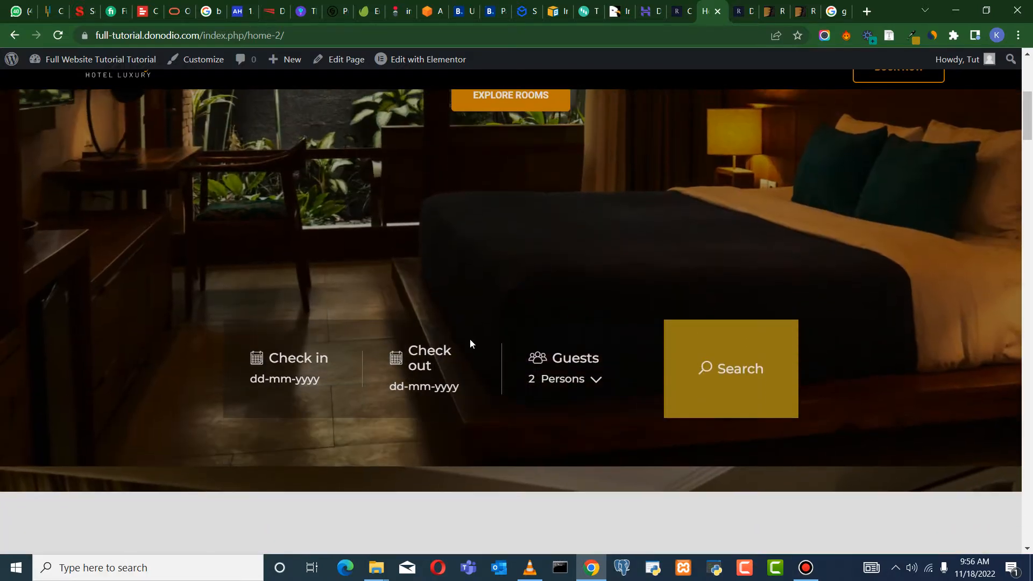
{"action": "scroll", "coordinate": [328, 371], "scroll_direction": "up", "scroll_amount": 5}
{"action": "scroll", "coordinate": [336, 358], "scroll_direction": "down", "scroll_amount": 5}
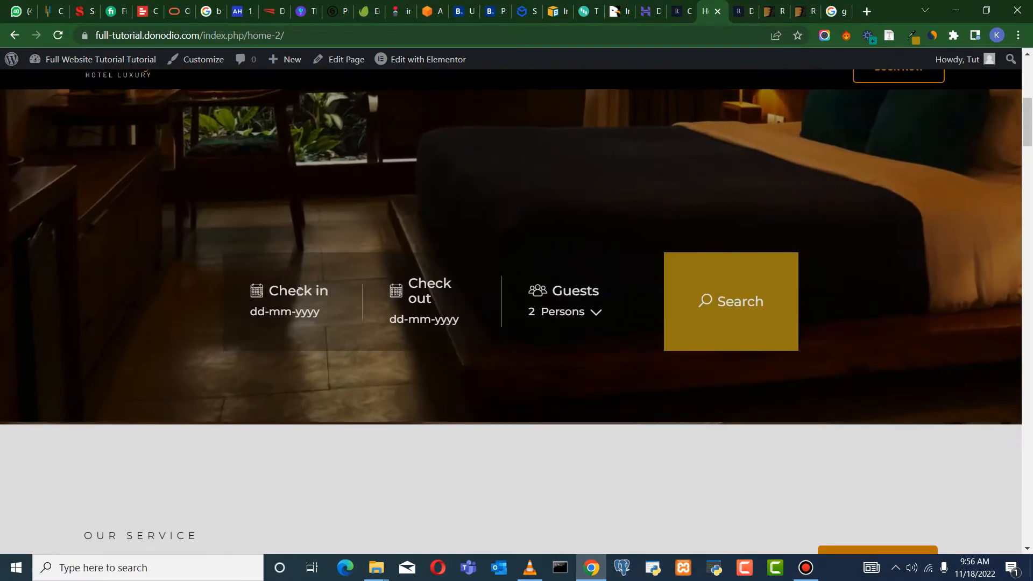
{"action": "scroll", "coordinate": [142, 325], "scroll_direction": "up", "scroll_amount": 4}
Look over Home 2's lower sections, from Hotel Facilities through About Us, Guest Feedback, Restaurant and Our News, and return to the header
{"action": "scroll", "coordinate": [143, 323], "scroll_direction": "down", "scroll_amount": 20}
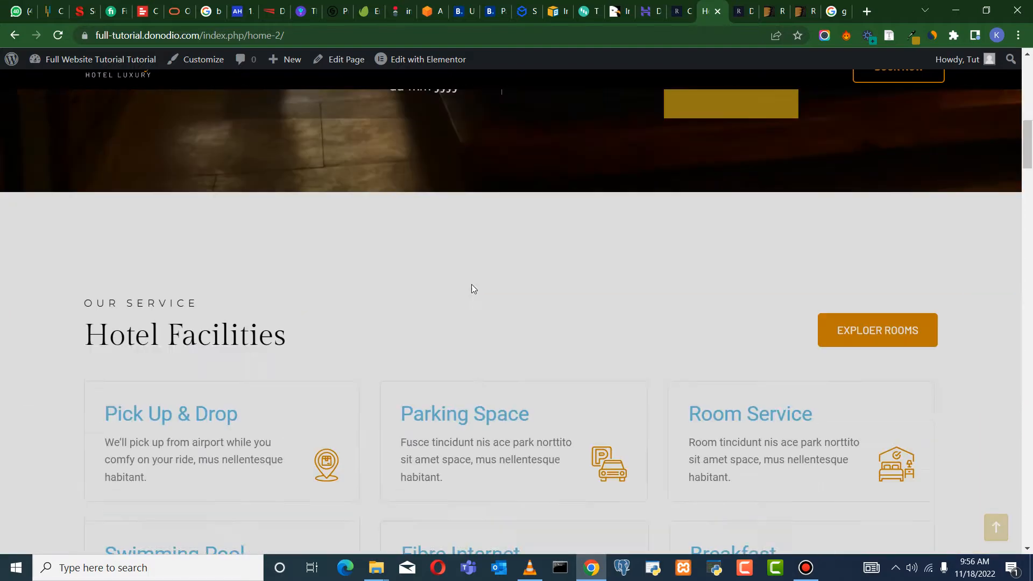
{"action": "scroll", "coordinate": [512, 260], "scroll_direction": "down", "scroll_amount": 10}
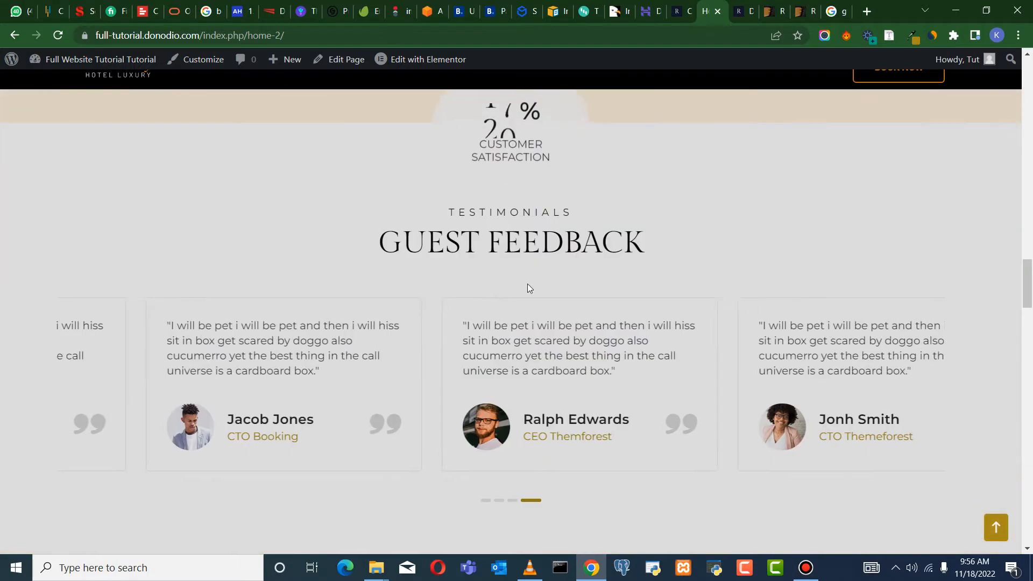
{"action": "scroll", "coordinate": [527, 283], "scroll_direction": "up", "scroll_amount": 6}
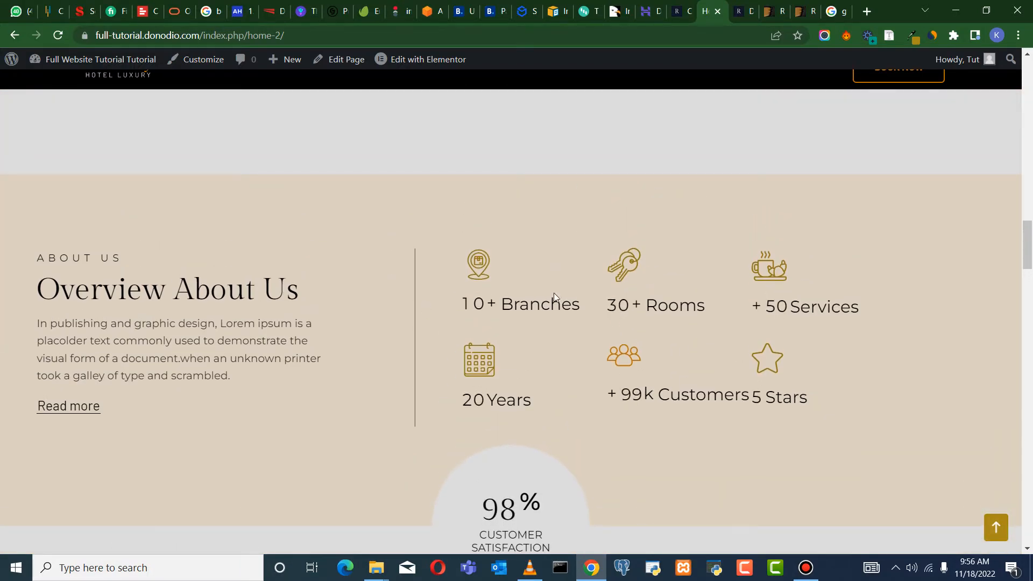
{"action": "scroll", "coordinate": [167, 258], "scroll_direction": "down", "scroll_amount": 20}
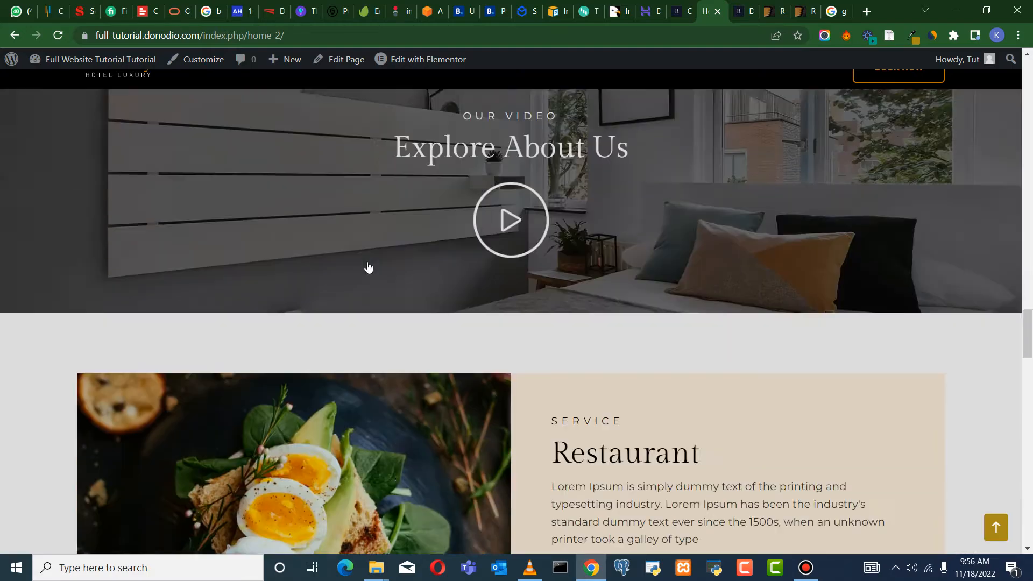
{"action": "scroll", "coordinate": [416, 262], "scroll_direction": "down", "scroll_amount": 20}
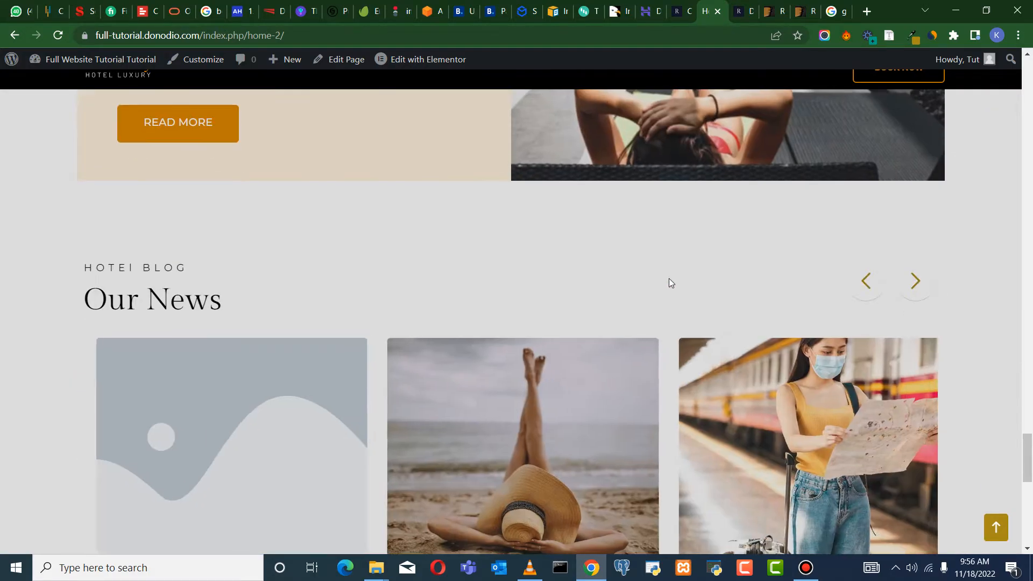
{"action": "scroll", "coordinate": [664, 253], "scroll_direction": "down", "scroll_amount": 5}
{"action": "scroll", "coordinate": [673, 215], "scroll_direction": "up", "scroll_amount": 20}
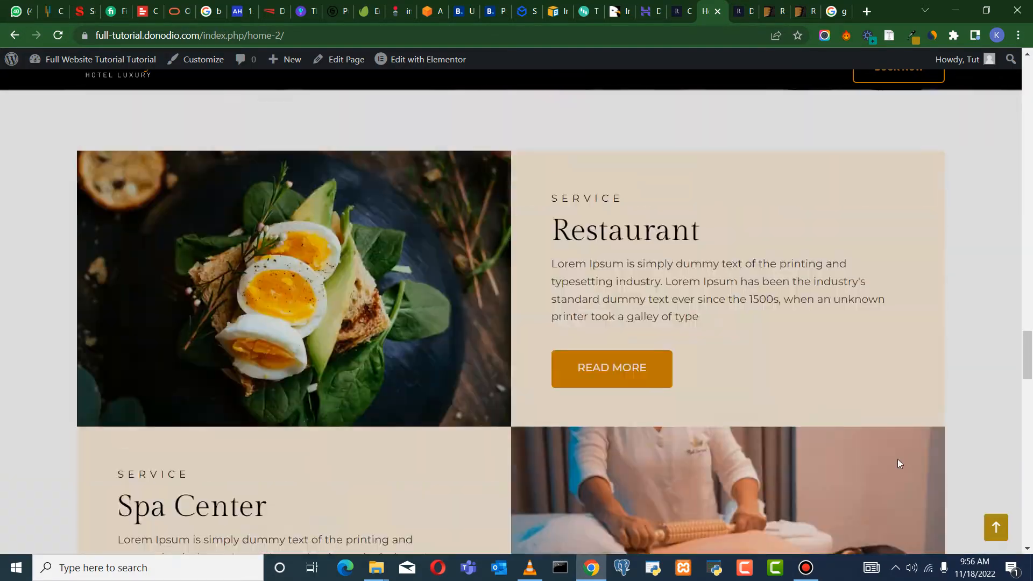
{"action": "scroll", "coordinate": [1026, 342], "scroll_direction": "up", "scroll_amount": 15}
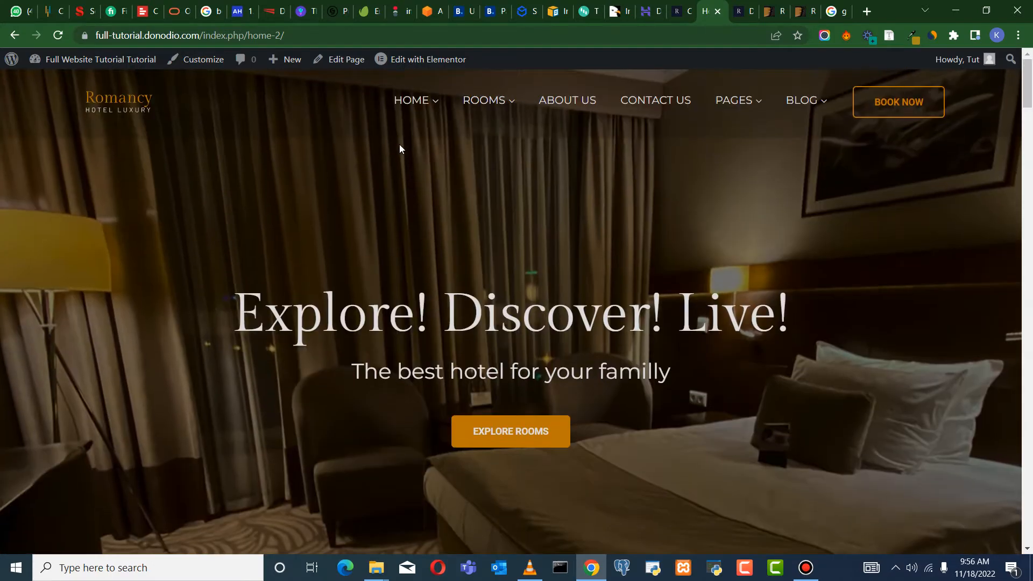
Open the Home 1 version and compare its header, hero banner and booking search form with Home 2
{"action": "mouse_move", "coordinate": [445, 108]}
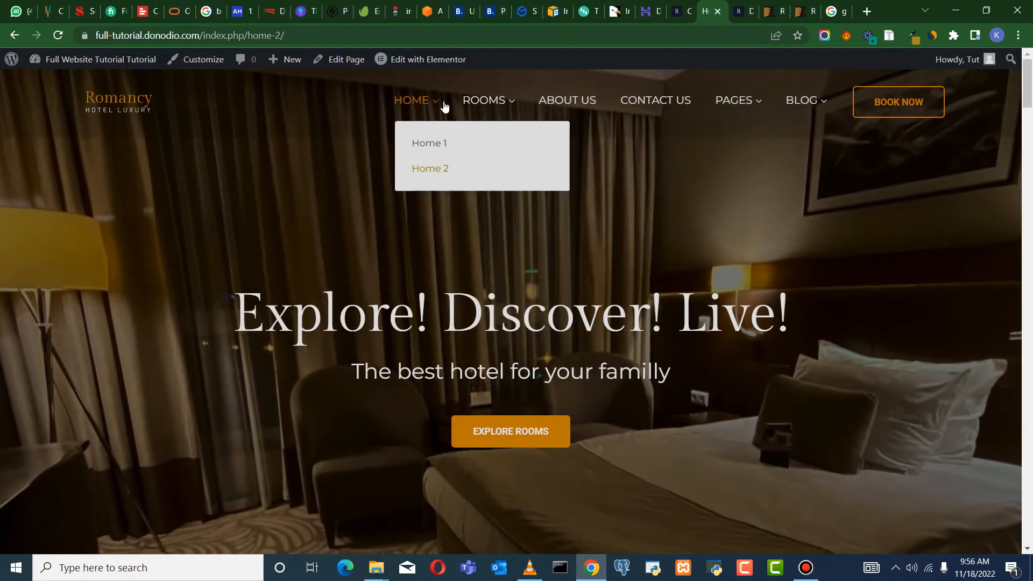
{"action": "left_click", "coordinate": [423, 147]}
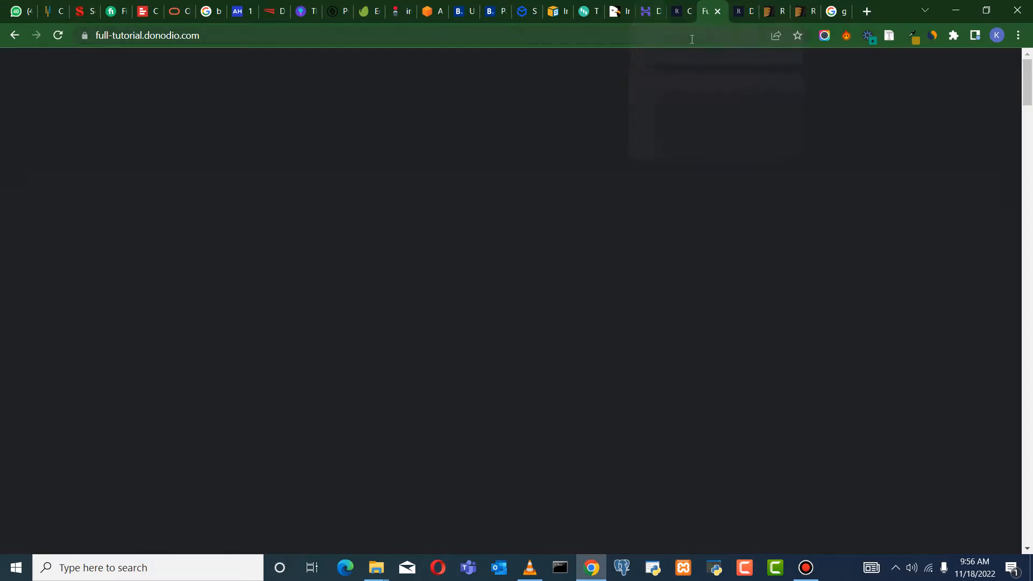
{"action": "scroll", "coordinate": [589, 319], "scroll_direction": "down", "scroll_amount": 10}
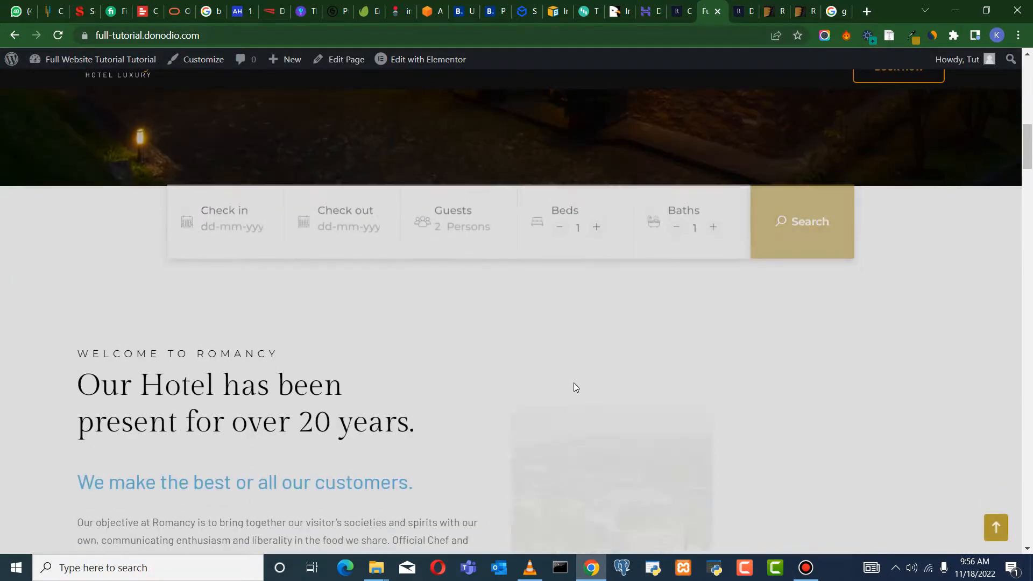
{"action": "scroll", "coordinate": [574, 355], "scroll_direction": "up", "scroll_amount": 2}
{"action": "scroll", "coordinate": [569, 344], "scroll_direction": "up", "scroll_amount": 6}
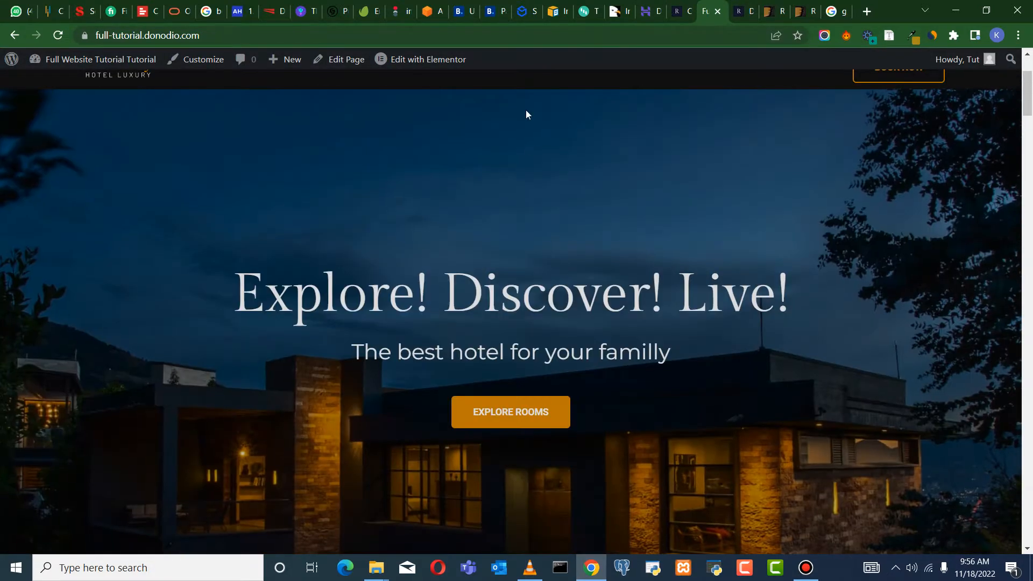
{"action": "scroll", "coordinate": [357, 95], "scroll_direction": "up", "scroll_amount": 3}
{"action": "mouse_move", "coordinate": [417, 145]}
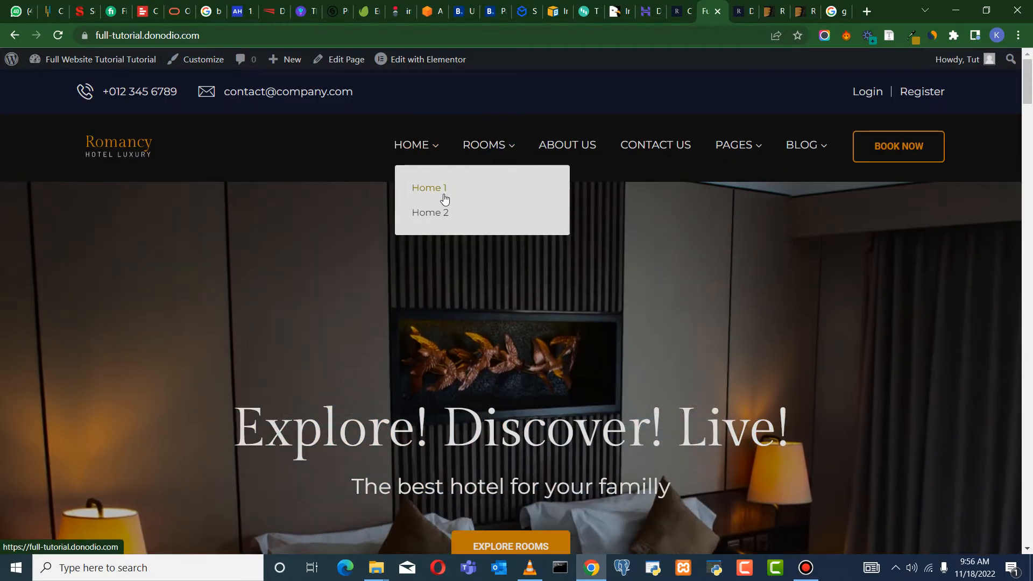
Open the Room Listing 1 page and look over its grid of room cards
{"action": "mouse_move", "coordinate": [514, 152]}
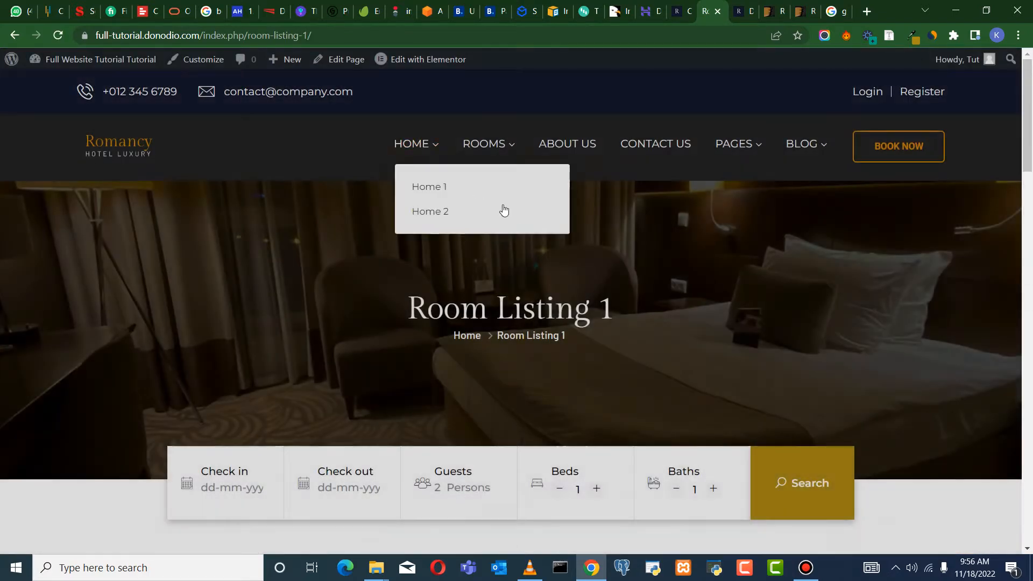
{"action": "scroll", "coordinate": [514, 224], "scroll_direction": "down", "scroll_amount": 5}
{"action": "scroll", "coordinate": [514, 224], "scroll_direction": "down", "scroll_amount": 20}
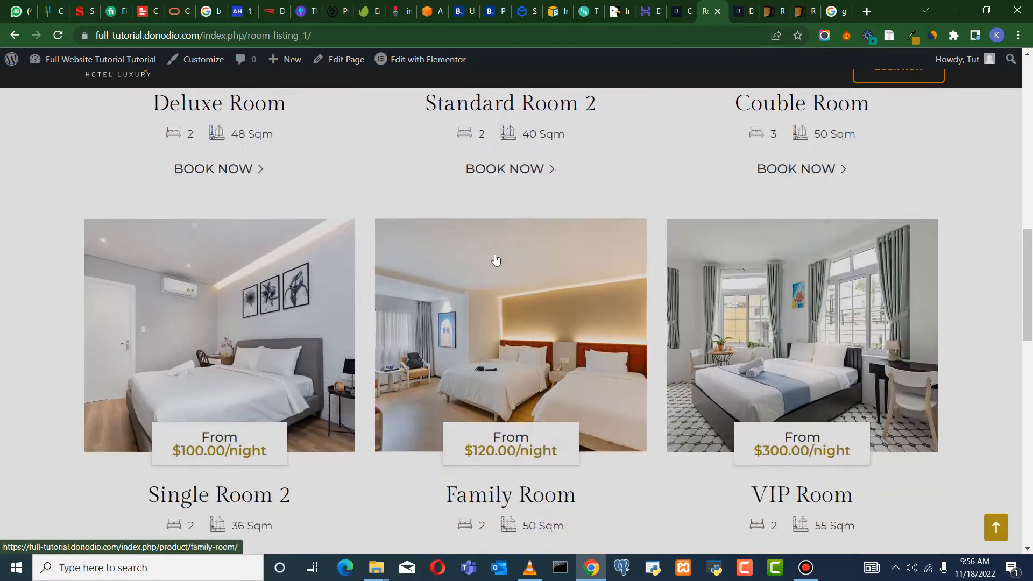
{"action": "scroll", "coordinate": [496, 298], "scroll_direction": "down", "scroll_amount": 5}
{"action": "scroll", "coordinate": [501, 316], "scroll_direction": "up", "scroll_amount": 20}
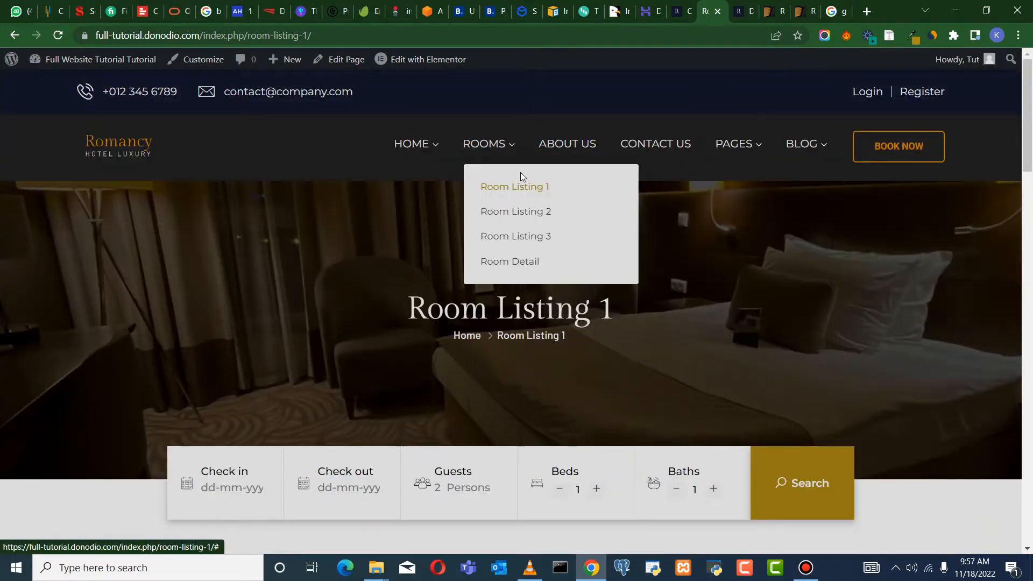
Open the Room Listing 2 page and examine how its room entries present details, prices and booking options
{"action": "left_click", "coordinate": [539, 213]}
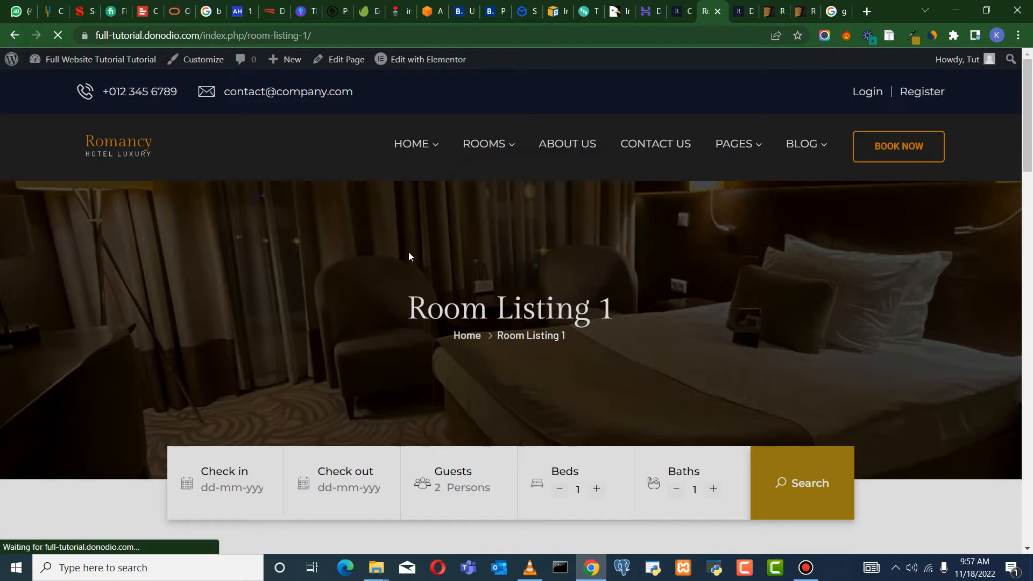
{"action": "scroll", "coordinate": [407, 253], "scroll_direction": "down", "scroll_amount": 8}
{"action": "scroll", "coordinate": [524, 308], "scroll_direction": "down", "scroll_amount": 6}
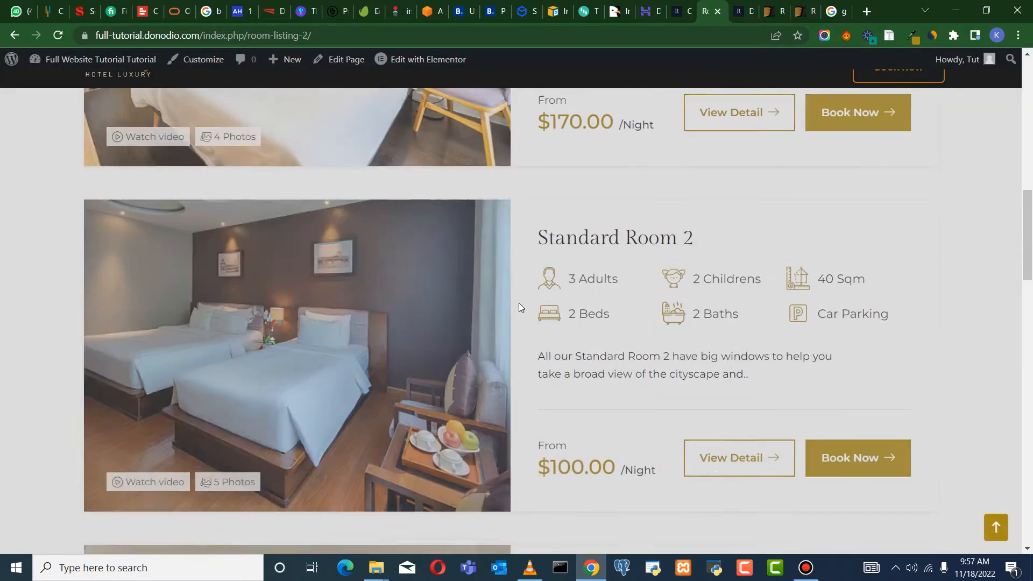
{"action": "scroll", "coordinate": [519, 303], "scroll_direction": "up", "scroll_amount": 8}
{"action": "scroll", "coordinate": [517, 242], "scroll_direction": "down", "scroll_amount": 3}
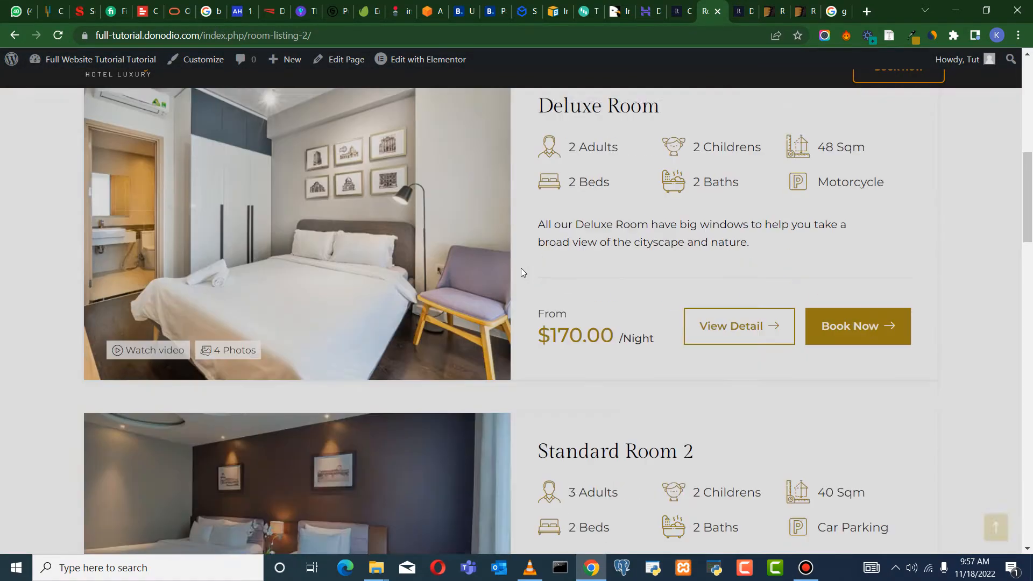
{"action": "scroll", "coordinate": [546, 194], "scroll_direction": "up", "scroll_amount": 2}
{"action": "scroll", "coordinate": [575, 247], "scroll_direction": "down", "scroll_amount": 12}
{"action": "scroll", "coordinate": [575, 247], "scroll_direction": "down", "scroll_amount": 10}
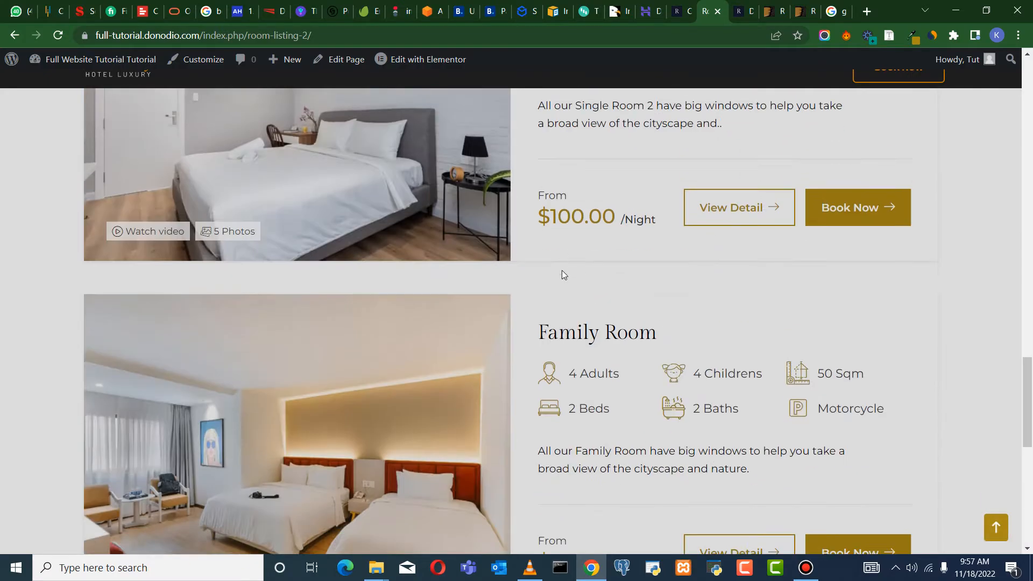
{"action": "scroll", "coordinate": [562, 270], "scroll_direction": "up", "scroll_amount": 20}
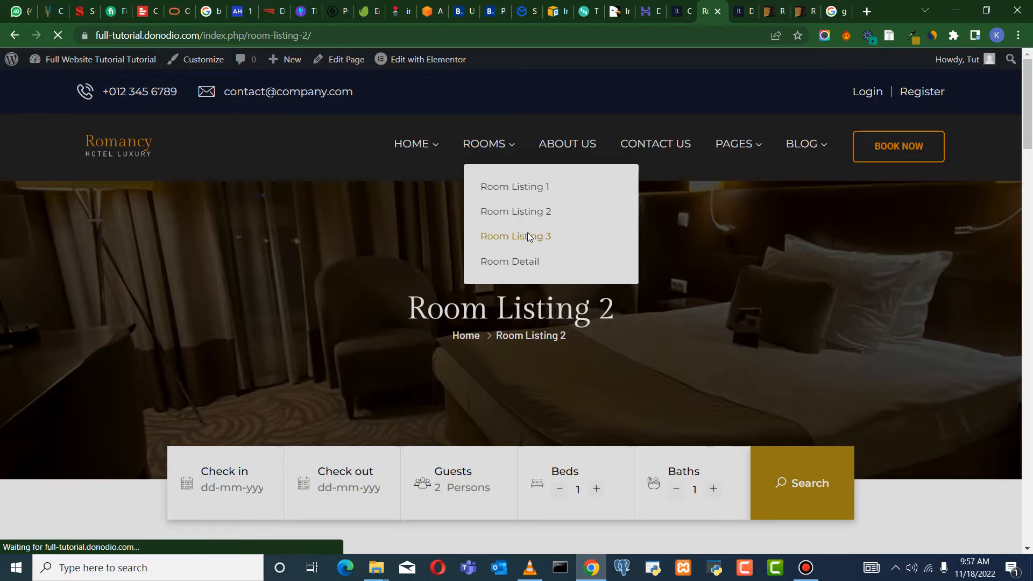
Open the Room Listing 3 page and examine its alternating layout of room photos and detail cards
{"action": "scroll", "coordinate": [579, 301], "scroll_direction": "down", "scroll_amount": 10}
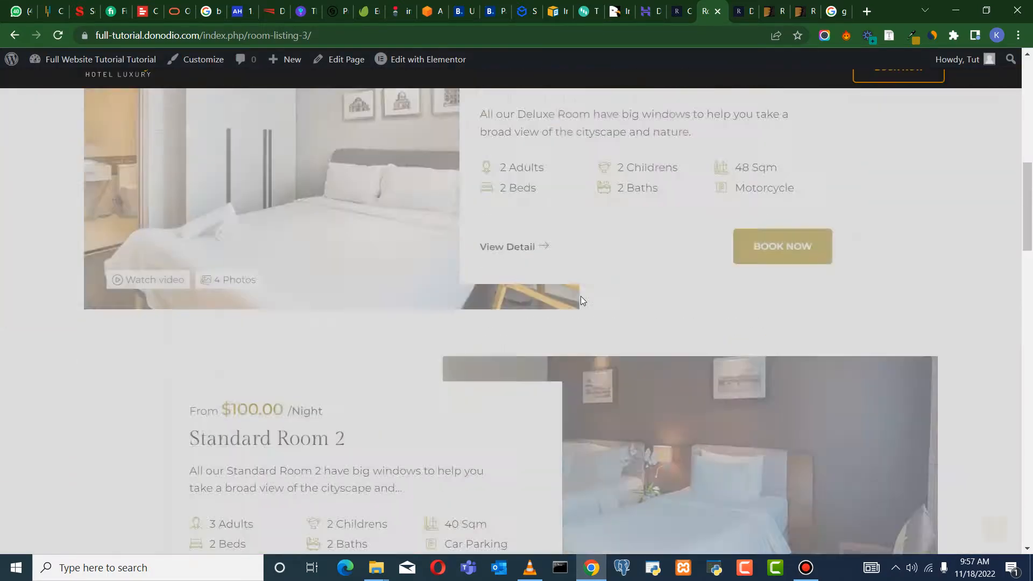
{"action": "scroll", "coordinate": [581, 301], "scroll_direction": "down", "scroll_amount": 2}
{"action": "scroll", "coordinate": [553, 308], "scroll_direction": "up", "scroll_amount": 5}
{"action": "scroll", "coordinate": [657, 231], "scroll_direction": "down", "scroll_amount": 7}
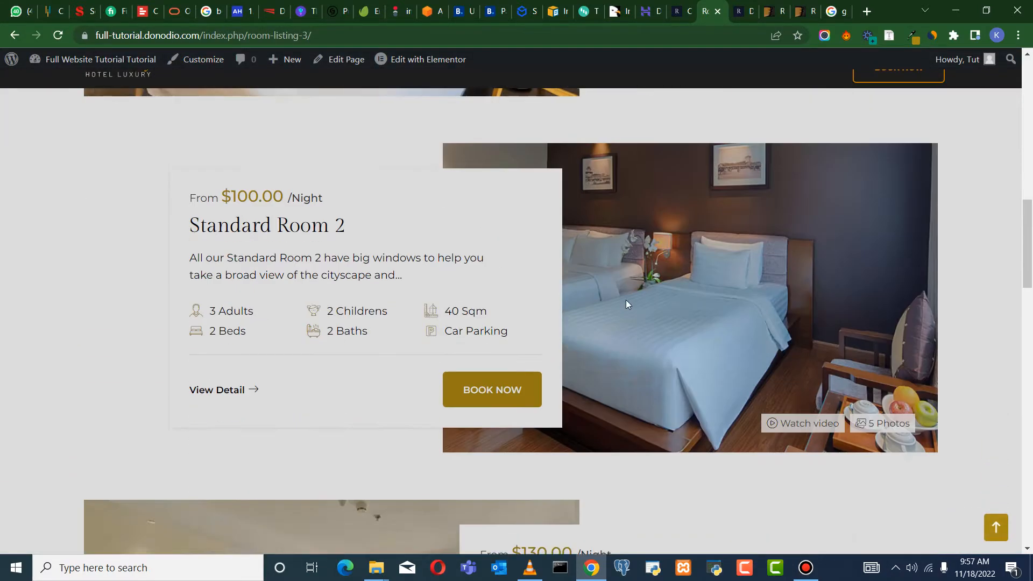
{"action": "scroll", "coordinate": [625, 304], "scroll_direction": "down", "scroll_amount": 15}
{"action": "scroll", "coordinate": [581, 291], "scroll_direction": "up", "scroll_amount": 10}
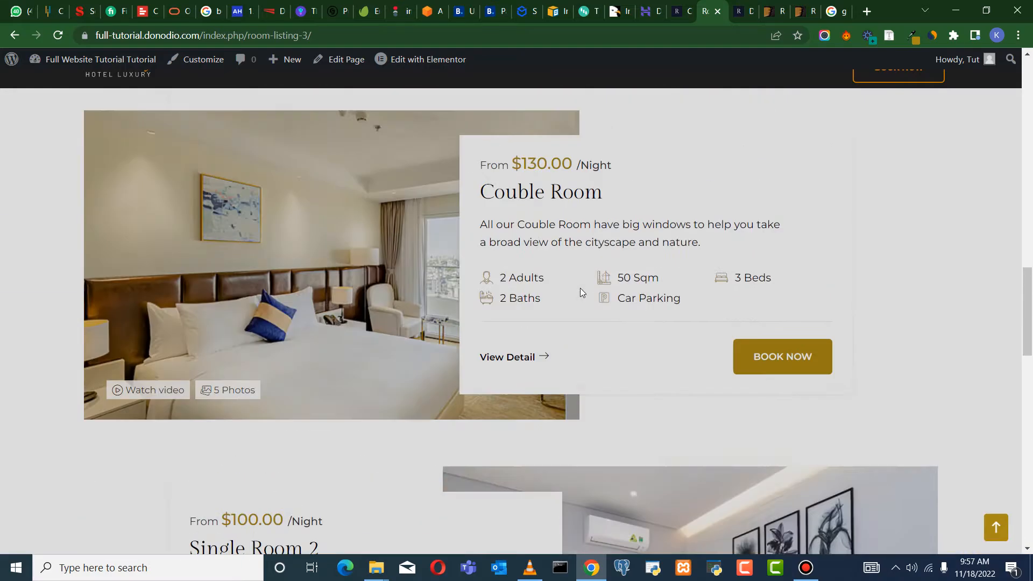
{"action": "scroll", "coordinate": [580, 288], "scroll_direction": "up", "scroll_amount": 15}
{"action": "scroll", "coordinate": [569, 234], "scroll_direction": "down", "scroll_amount": 8}
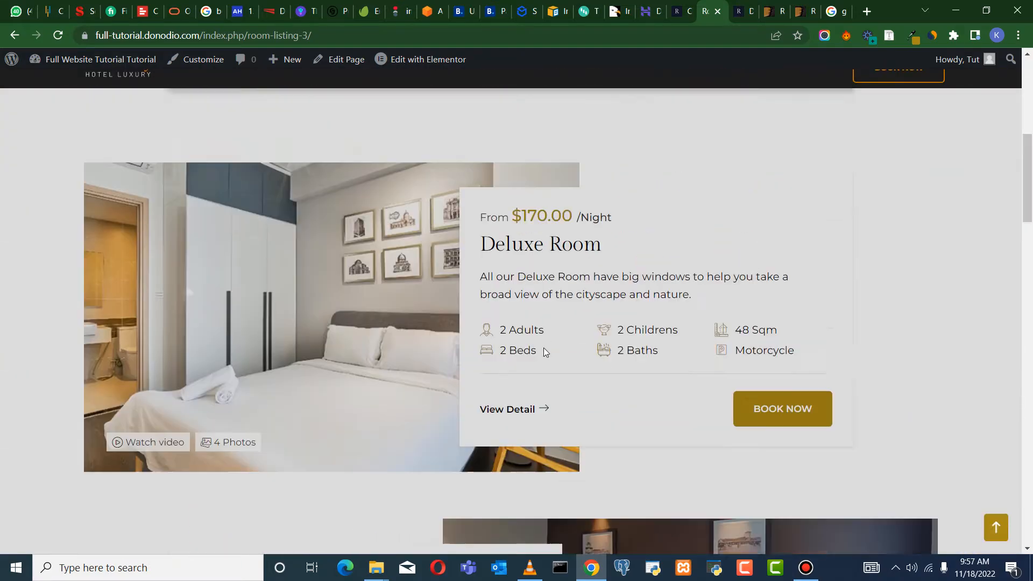
{"action": "scroll", "coordinate": [544, 347], "scroll_direction": "up", "scroll_amount": 8}
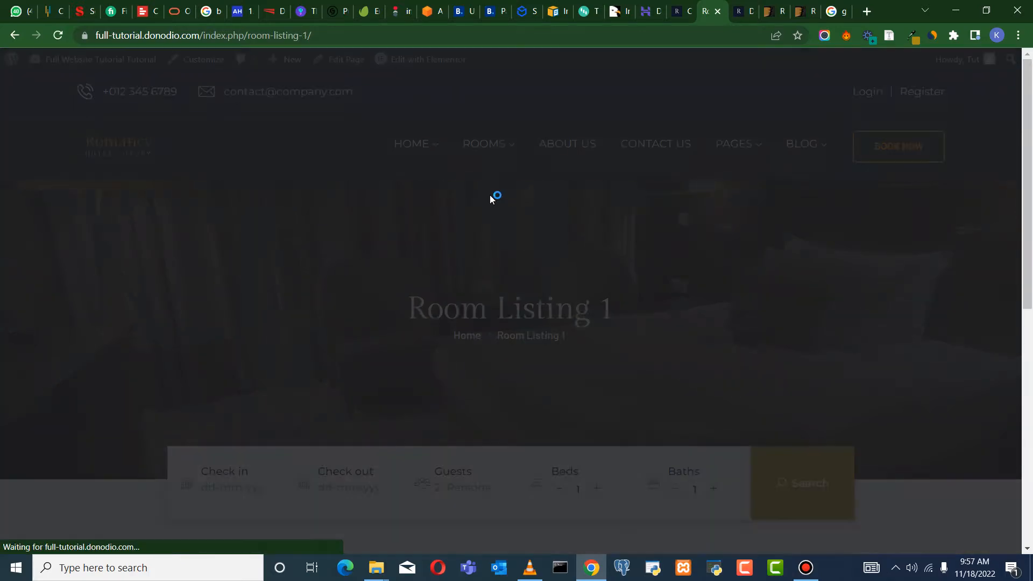
Go back to the Room Listing 1 page and review its room cards again
{"action": "scroll", "coordinate": [594, 276], "scroll_direction": "down", "scroll_amount": 7}
{"action": "scroll", "coordinate": [594, 275], "scroll_direction": "down", "scroll_amount": 2}
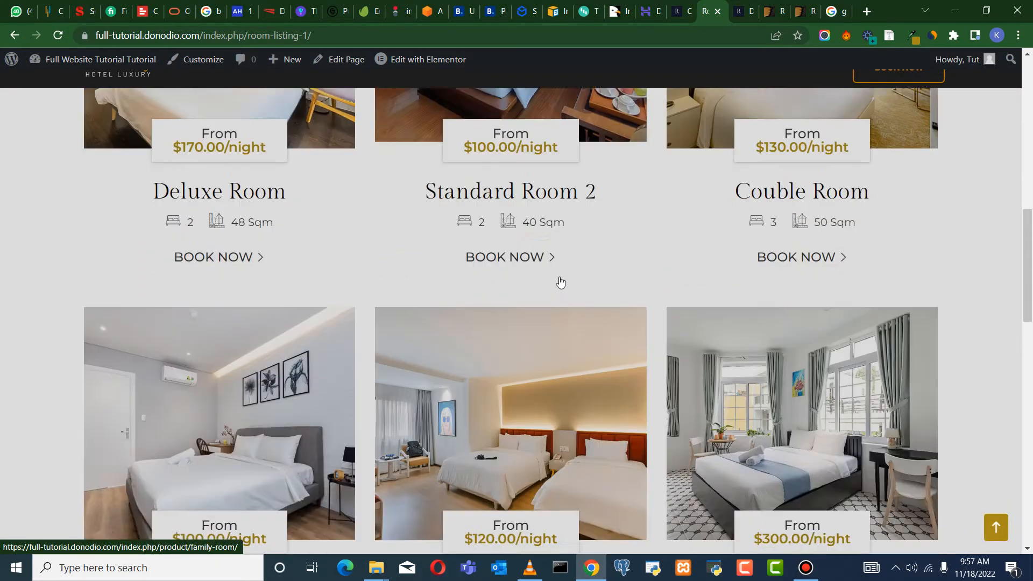
{"action": "scroll", "coordinate": [558, 281], "scroll_direction": "up", "scroll_amount": 10}
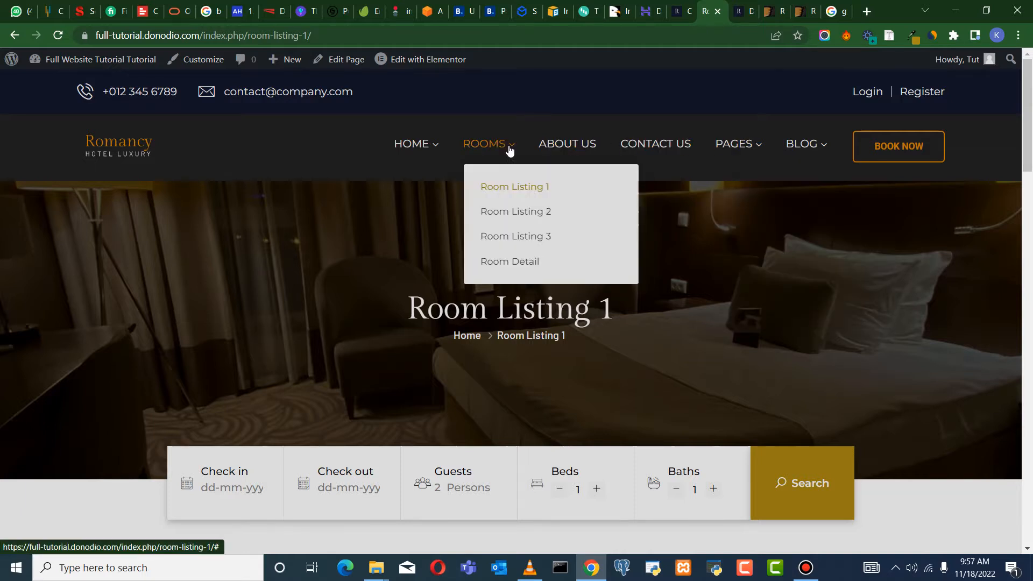
Open the site's Fitness page and look through its content down to the footer
{"action": "mouse_move", "coordinate": [762, 148]}
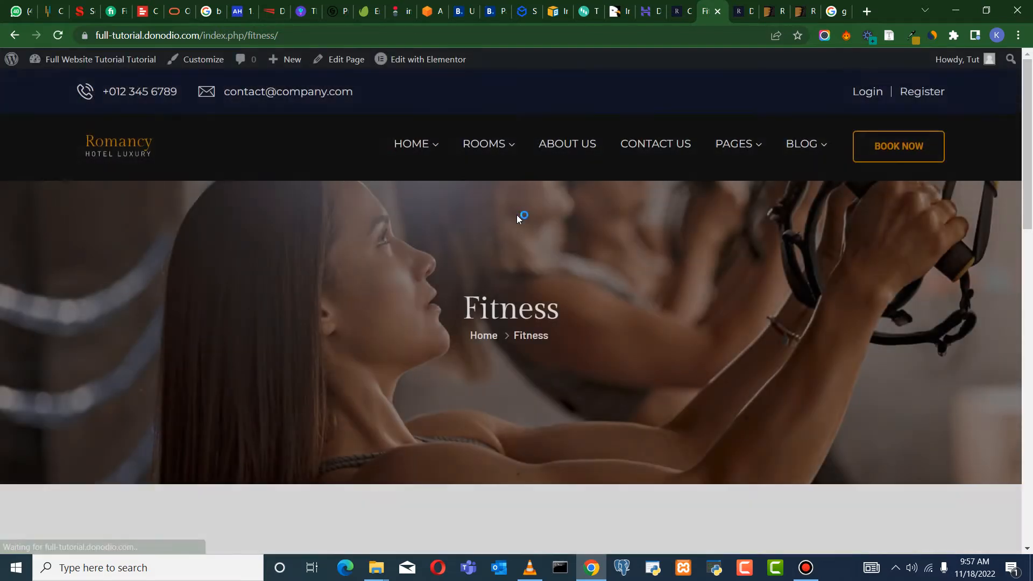
{"action": "scroll", "coordinate": [518, 215], "scroll_direction": "down", "scroll_amount": 12}
{"action": "scroll", "coordinate": [546, 358], "scroll_direction": "down", "scroll_amount": 5}
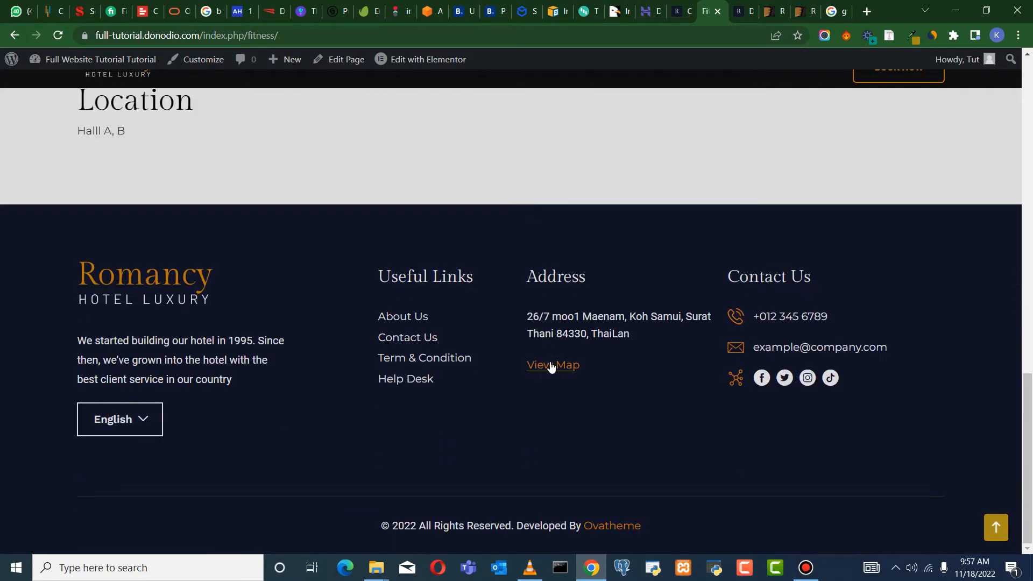
{"action": "scroll", "coordinate": [549, 361], "scroll_direction": "up", "scroll_amount": 17}
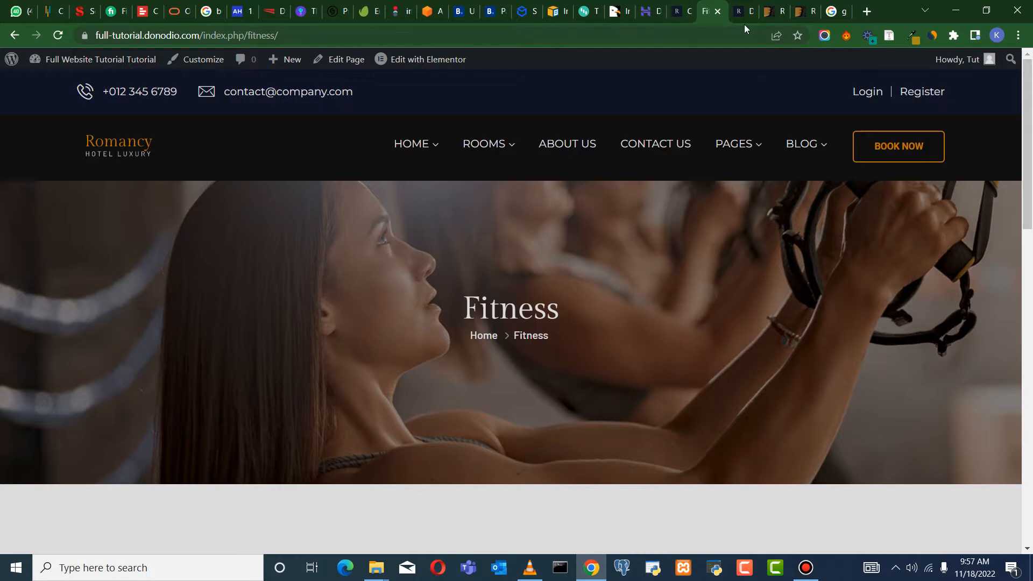
Switch to the site's WordPress dashboard and open the menu editor for the Primary Menu
{"action": "left_click", "coordinate": [744, 22]}
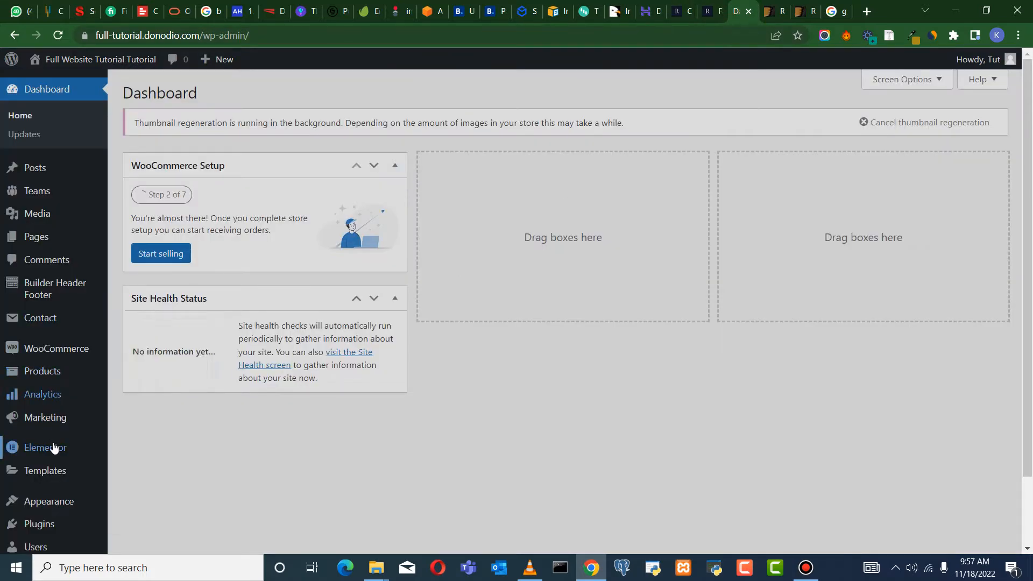
{"action": "scroll", "coordinate": [54, 487], "scroll_direction": "down", "scroll_amount": 1}
{"action": "mouse_move", "coordinate": [24, 435]}
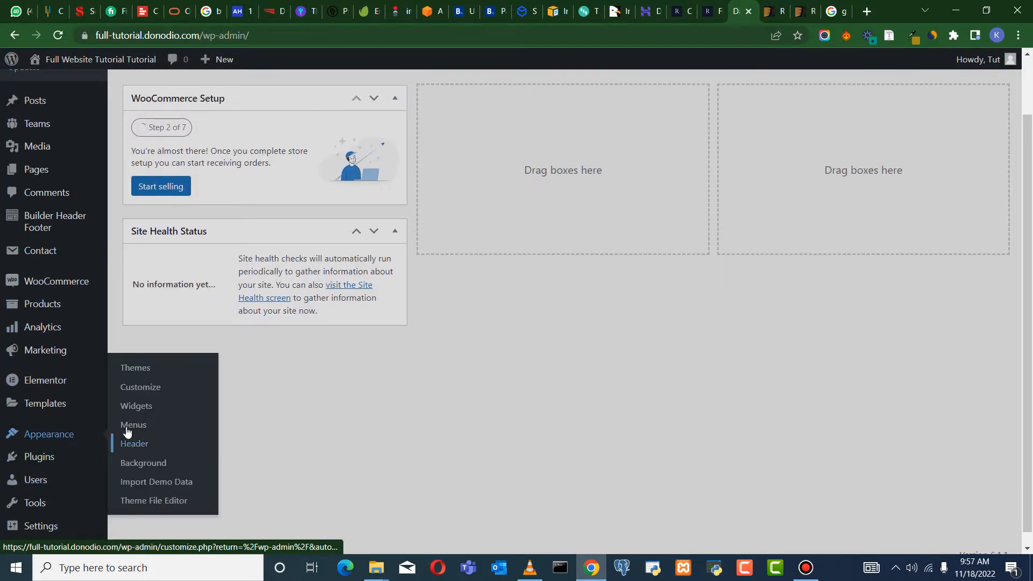
{"action": "left_click", "coordinate": [130, 426]}
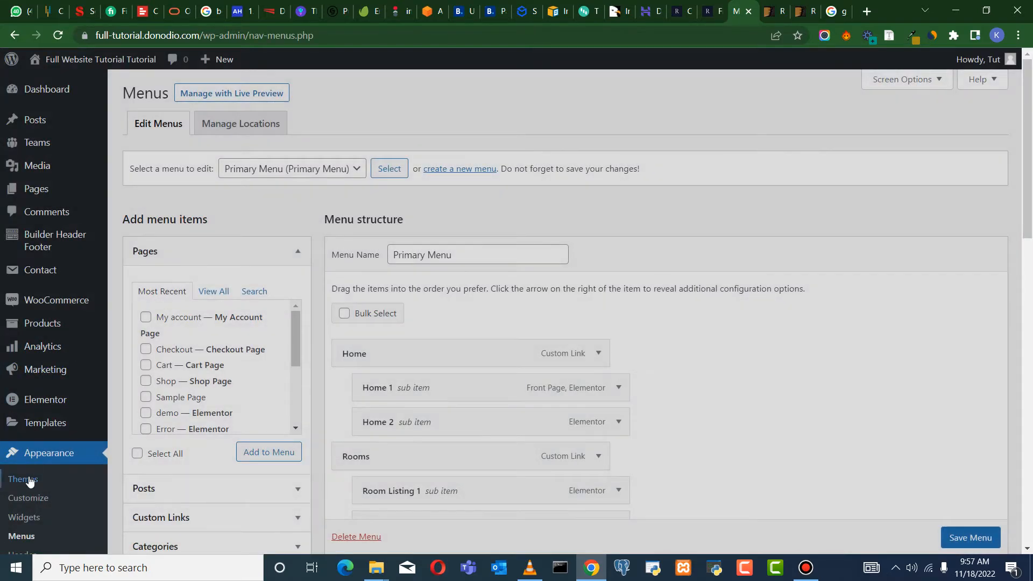
Remove the parent Home custom link and the Home 2 item from the Primary Menu
{"action": "scroll", "coordinate": [30, 482], "scroll_direction": "down", "scroll_amount": 1}
{"action": "scroll", "coordinate": [478, 216], "scroll_direction": "down", "scroll_amount": 1}
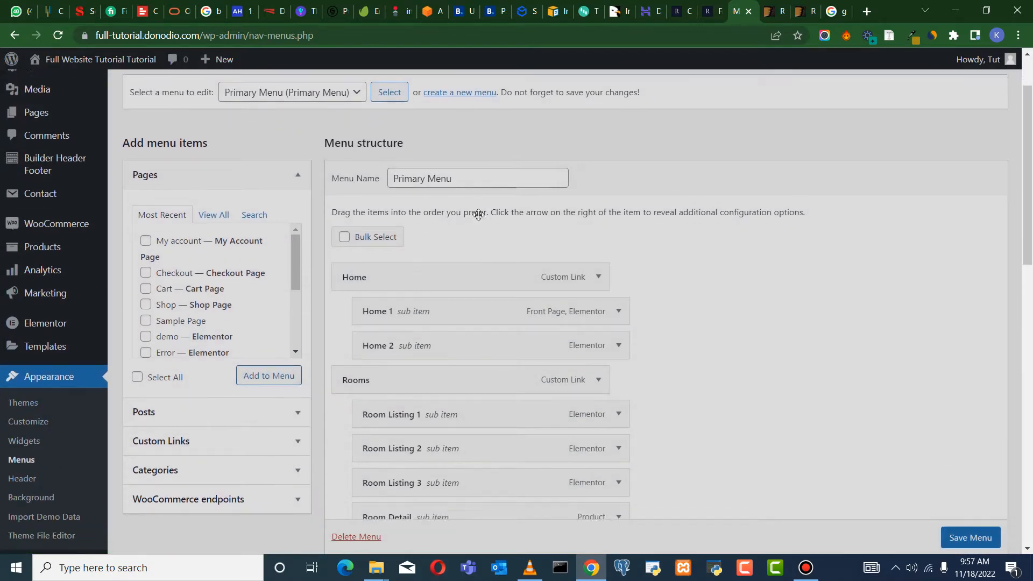
{"action": "scroll", "coordinate": [479, 215], "scroll_direction": "down", "scroll_amount": 2}
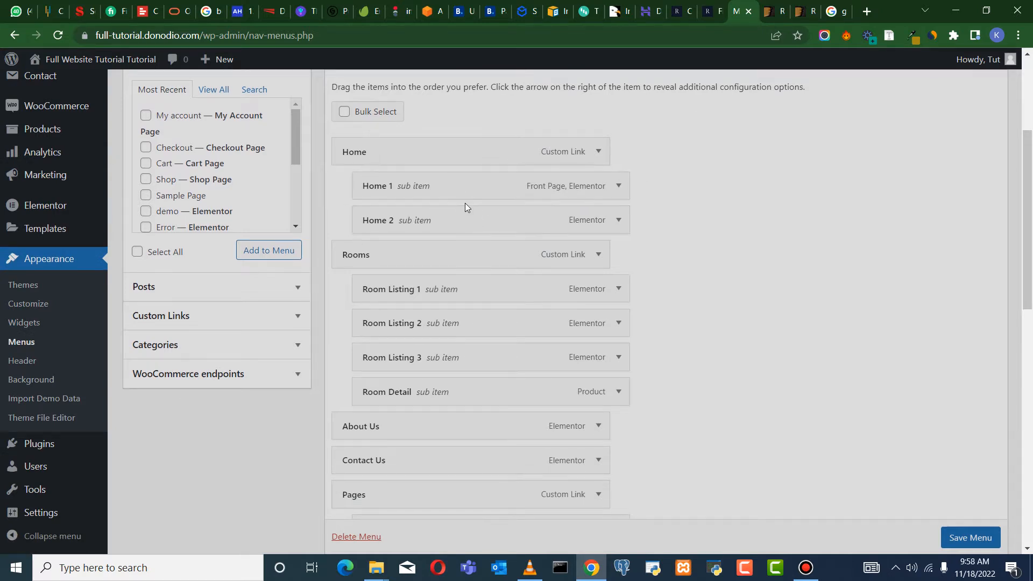
{"action": "scroll", "coordinate": [468, 270], "scroll_direction": "down", "scroll_amount": 1}
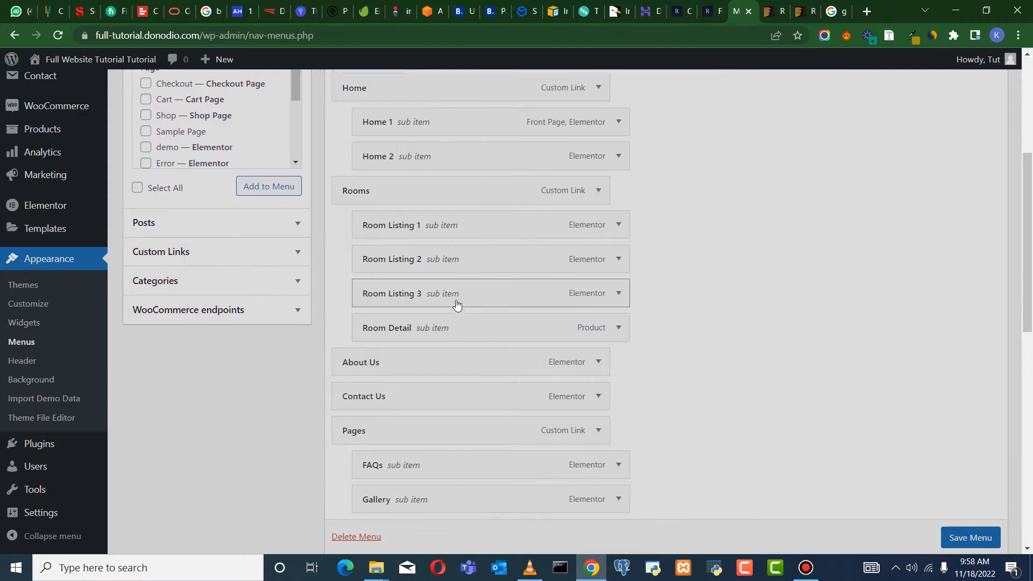
{"action": "scroll", "coordinate": [465, 333], "scroll_direction": "up", "scroll_amount": 2}
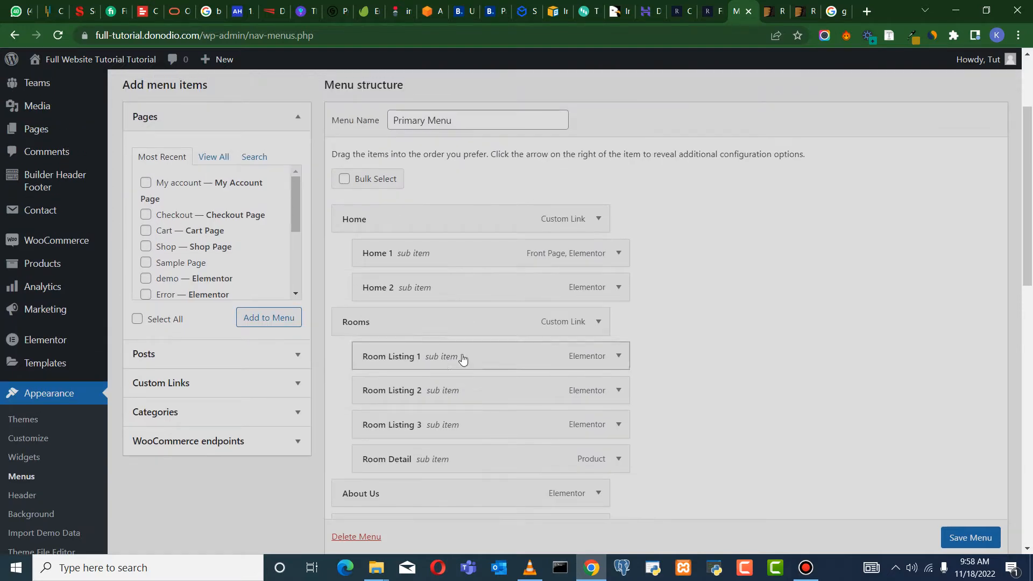
{"action": "left_click", "coordinate": [598, 218]}
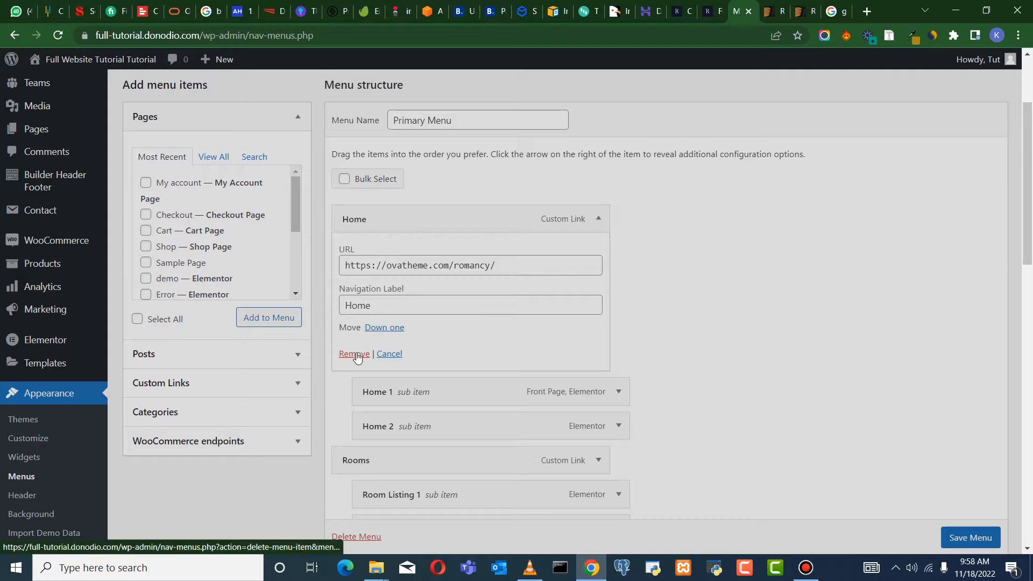
{"action": "left_click", "coordinate": [354, 354]}
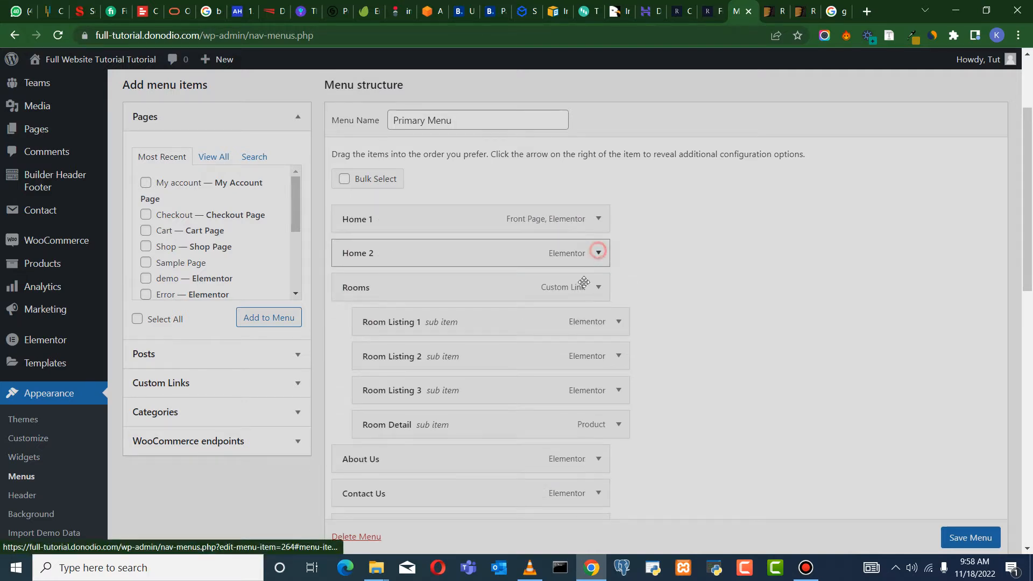
{"action": "left_click", "coordinate": [598, 252]}
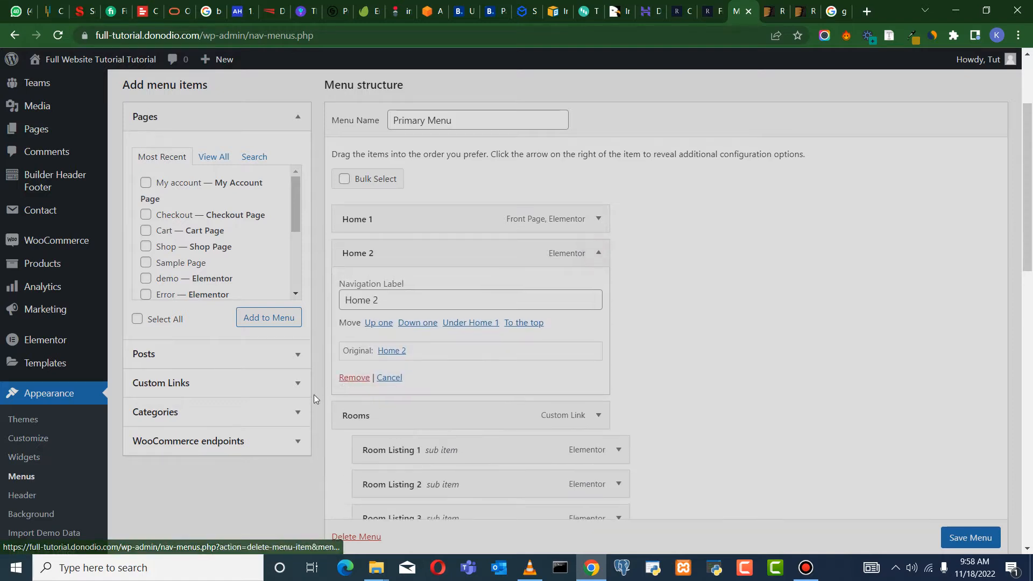
{"action": "left_click", "coordinate": [354, 377]}
Change the navigation label of the Home 1 menu item to Home
{"action": "left_click", "coordinate": [598, 219]}
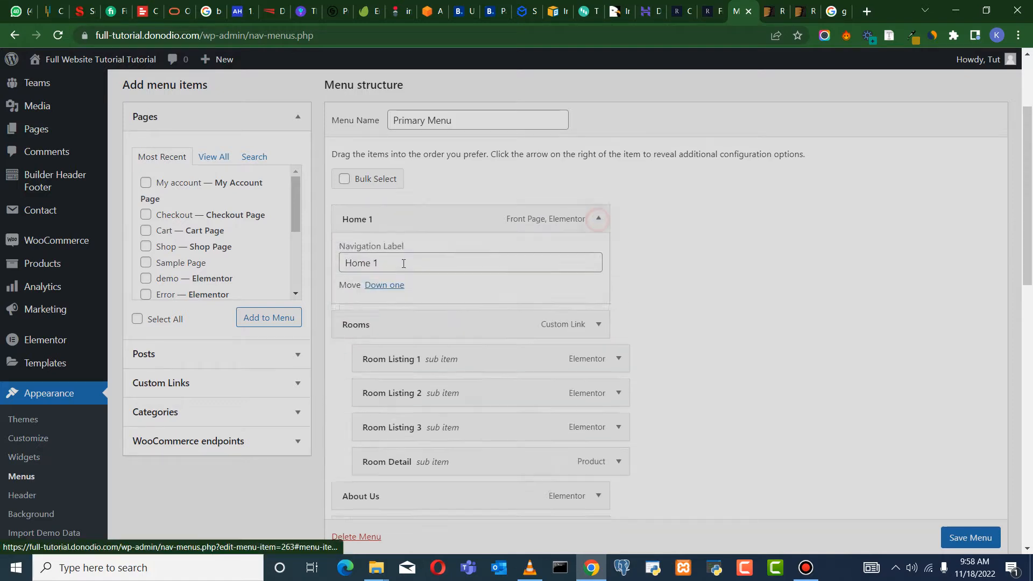
{"action": "left_click", "coordinate": [422, 266]}
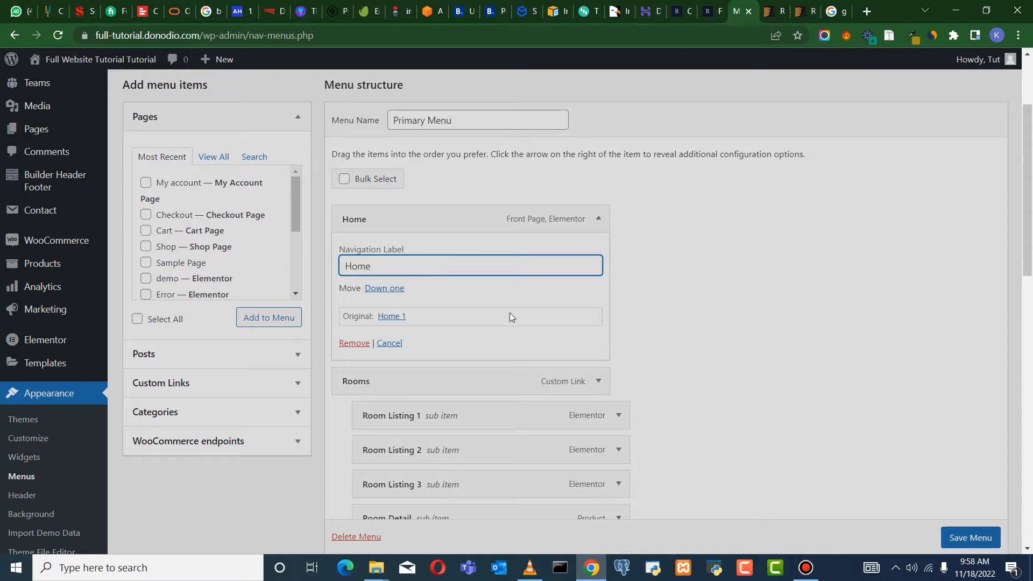
{"action": "left_click", "coordinate": [598, 218]}
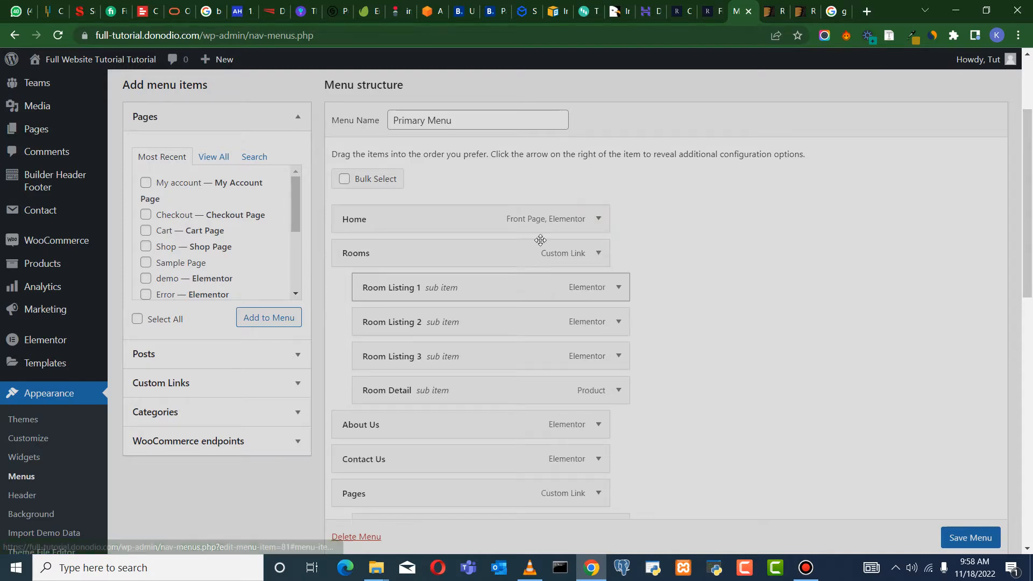
Remove the Rooms custom link, Room Listing 2, Room Listing 3 and Room Detail from the Primary Menu
{"action": "left_click", "coordinate": [596, 254]}
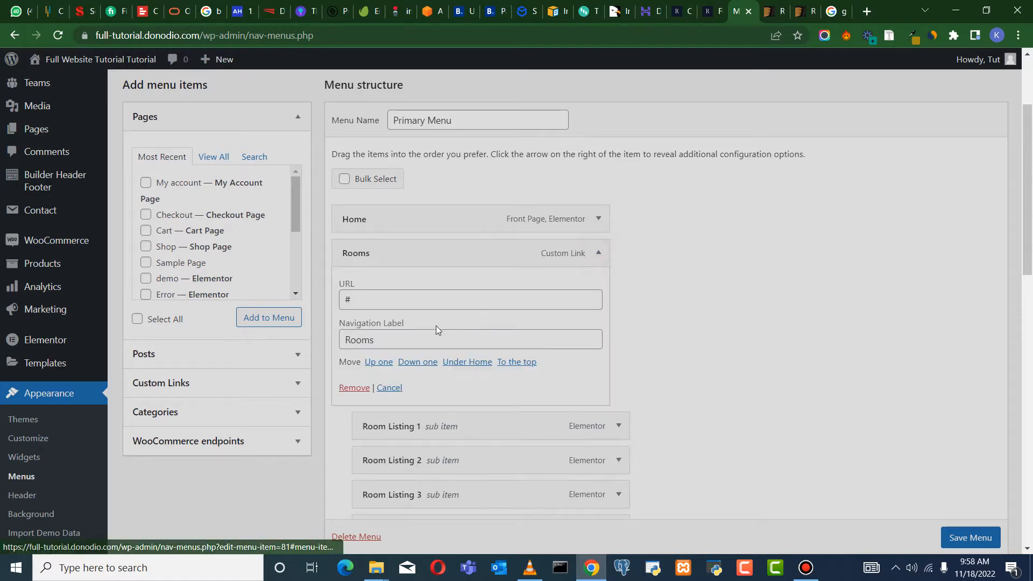
{"action": "left_click", "coordinate": [354, 388]}
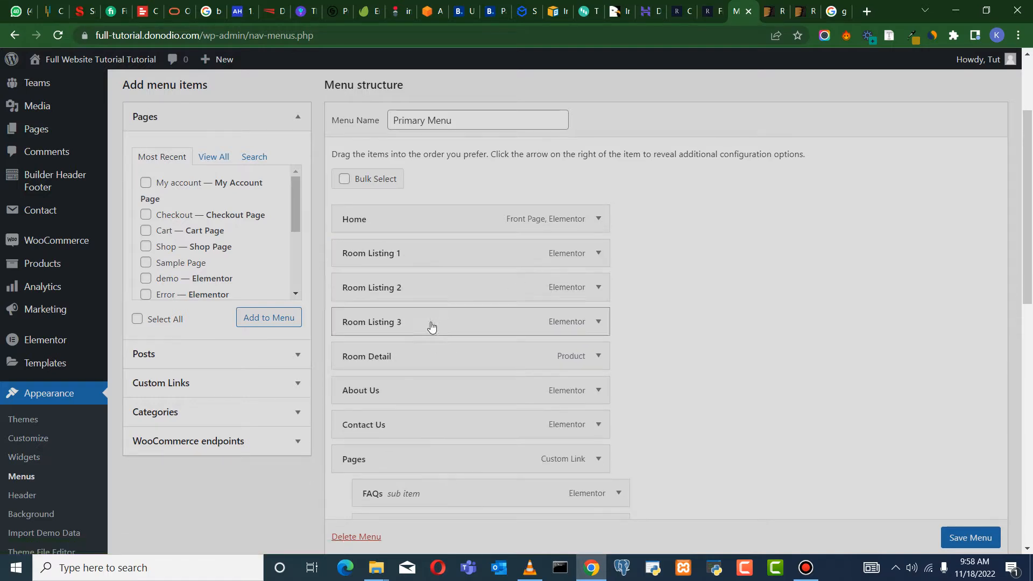
{"action": "left_click", "coordinate": [345, 180]}
{"action": "left_click", "coordinate": [348, 321]}
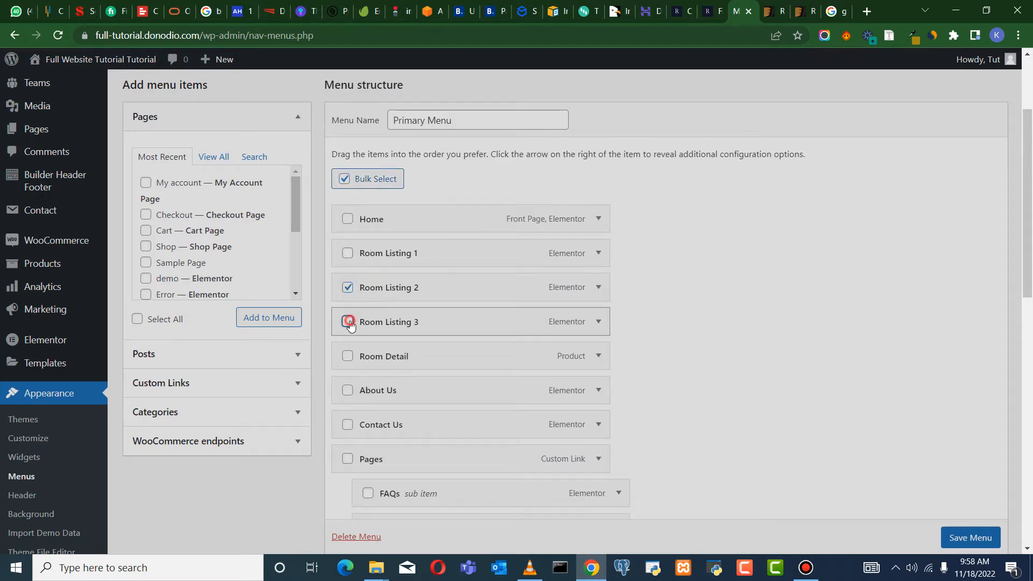
{"action": "left_click", "coordinate": [348, 355]}
{"action": "scroll", "coordinate": [433, 338], "scroll_direction": "down", "scroll_amount": 9}
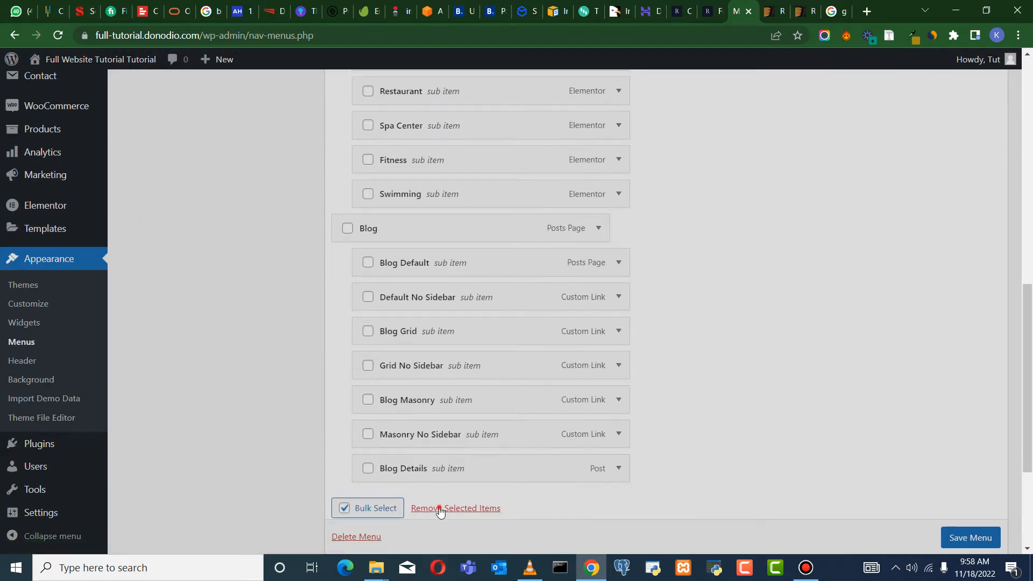
{"action": "left_click", "coordinate": [424, 508]}
Change the navigation label of the Room Listing 1 menu item to Rooms
{"action": "scroll", "coordinate": [445, 224], "scroll_direction": "up", "scroll_amount": 7}
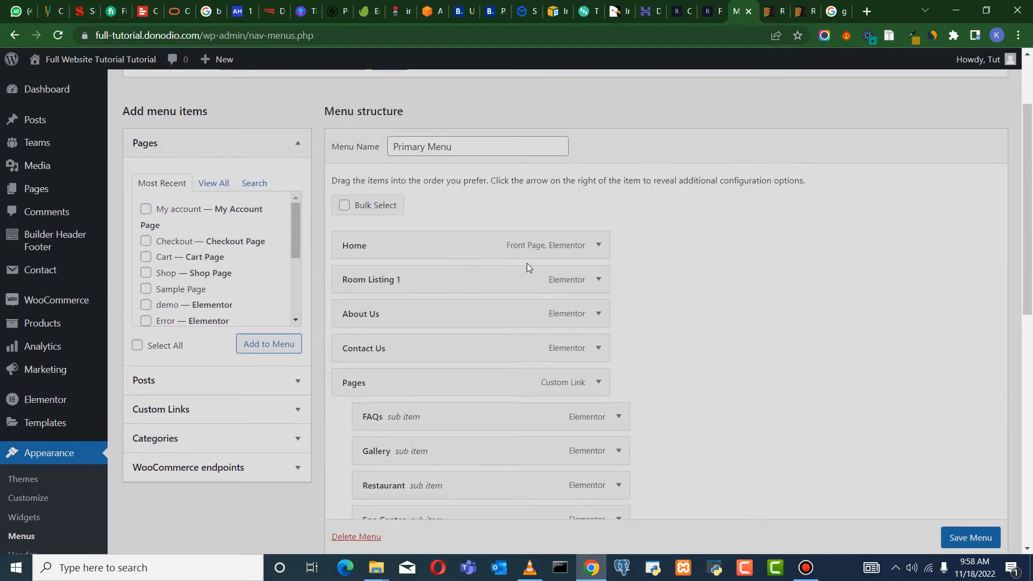
{"action": "left_click", "coordinate": [598, 279]}
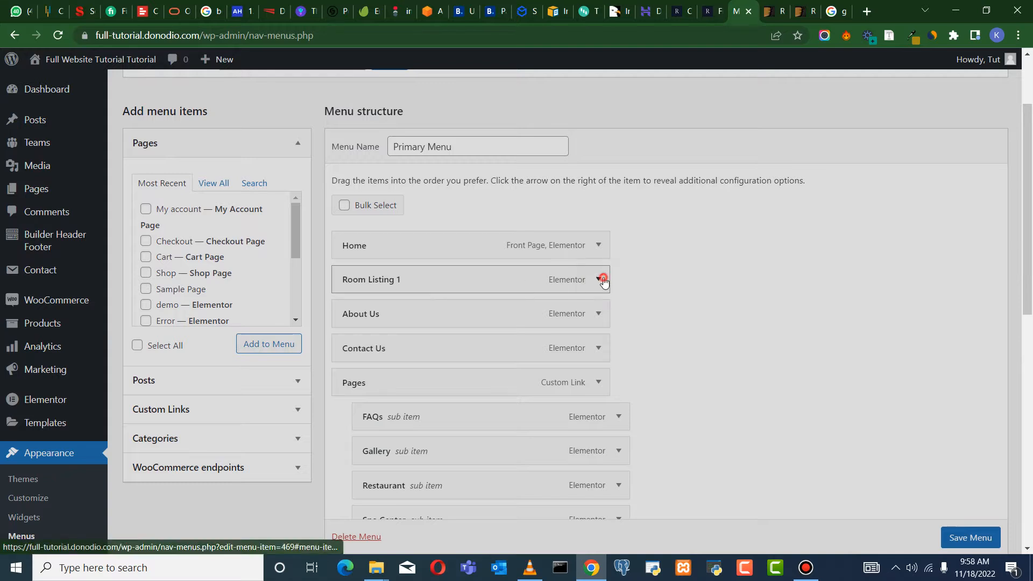
{"action": "left_click", "coordinate": [417, 325]}
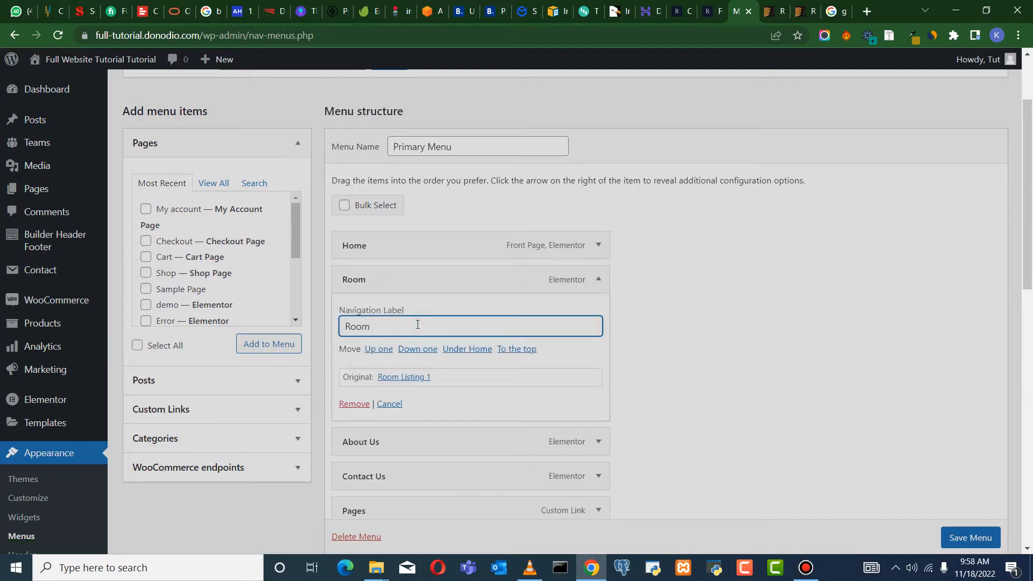
{"action": "left_click", "coordinate": [598, 280]}
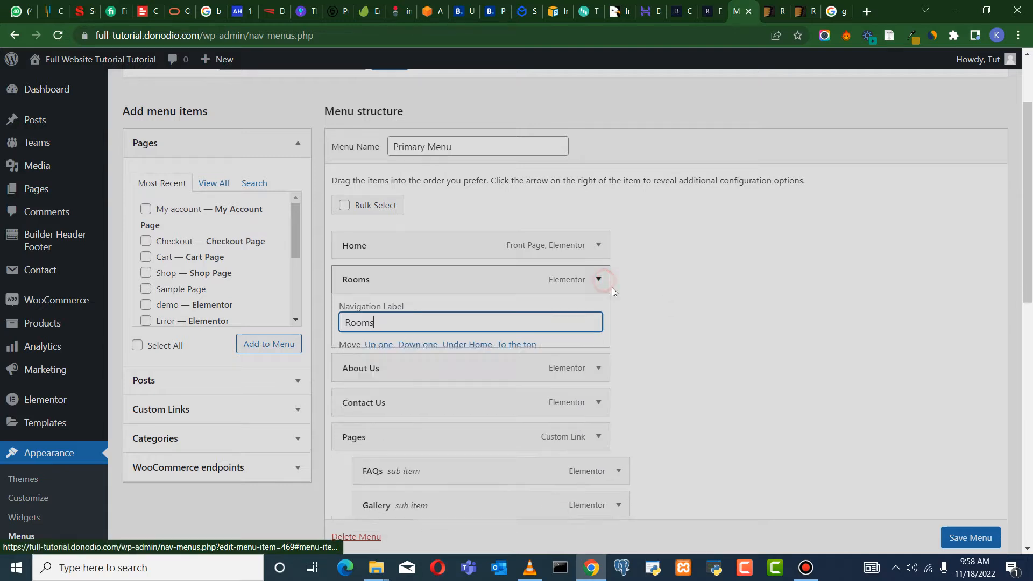
Remove the Blog item and all its sub items, from Blog Default to Blog Details, from the Primary Menu in bulk
{"action": "scroll", "coordinate": [554, 341], "scroll_direction": "down", "scroll_amount": 3}
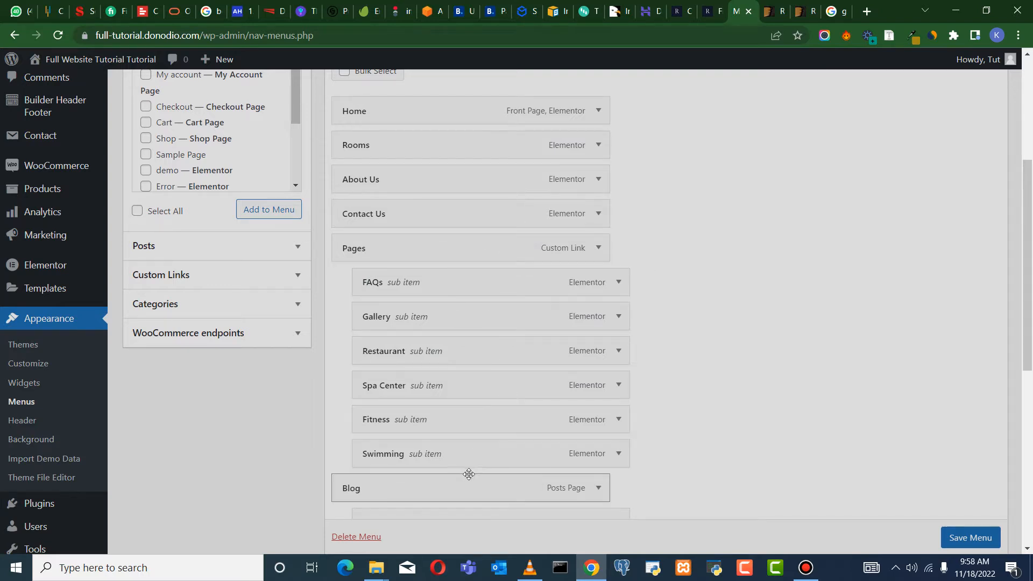
{"action": "scroll", "coordinate": [592, 488], "scroll_direction": "down", "scroll_amount": 1}
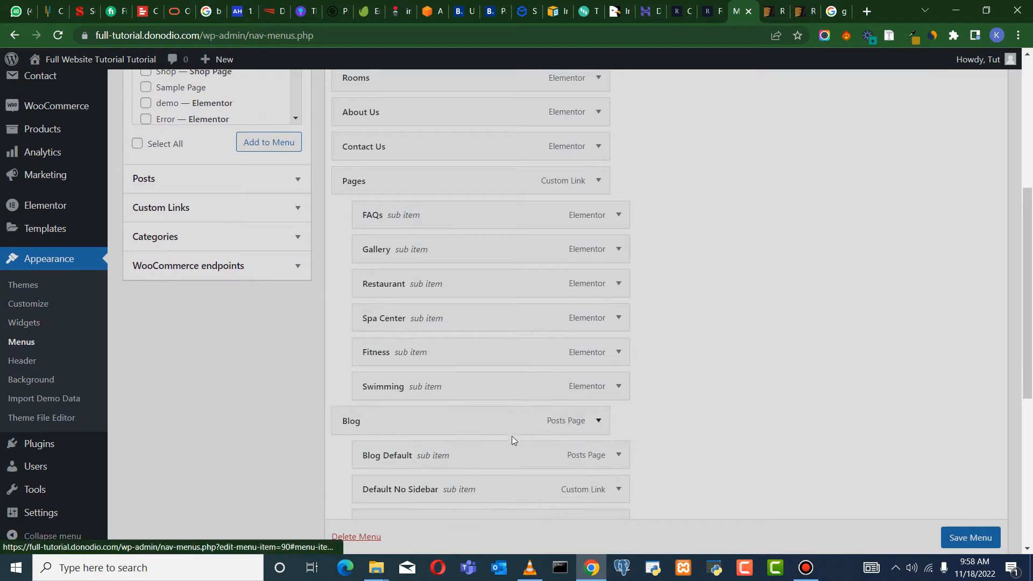
{"action": "scroll", "coordinate": [588, 464], "scroll_direction": "down", "scroll_amount": 3}
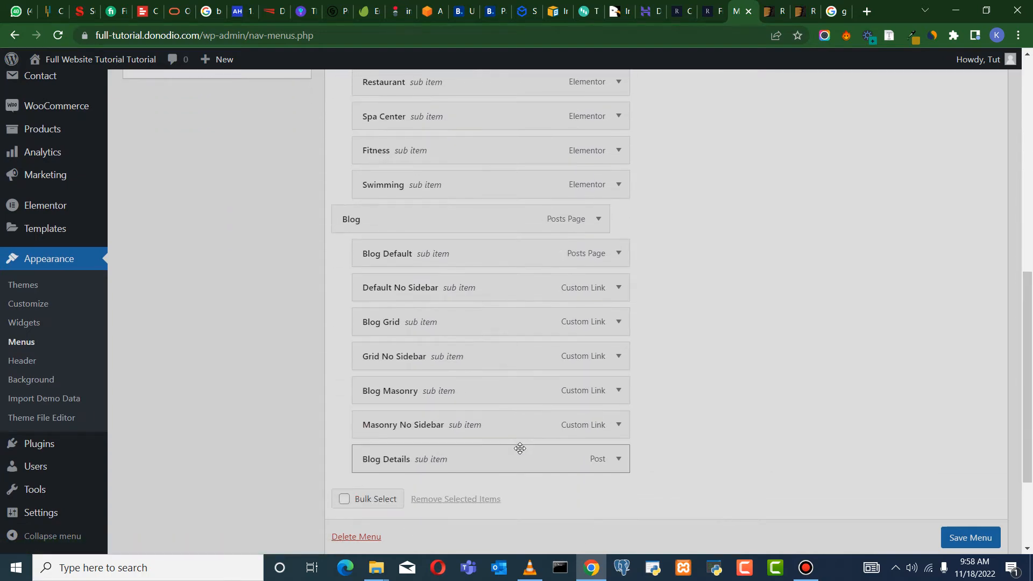
{"action": "scroll", "coordinate": [506, 451], "scroll_direction": "up", "scroll_amount": 10}
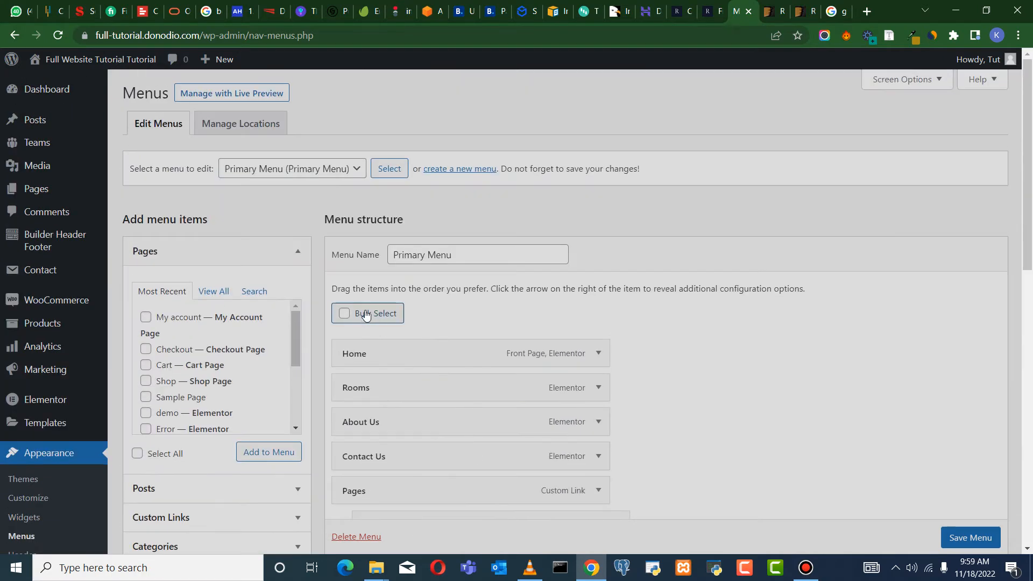
{"action": "left_click", "coordinate": [344, 313]}
{"action": "scroll", "coordinate": [527, 387], "scroll_direction": "down", "scroll_amount": 10}
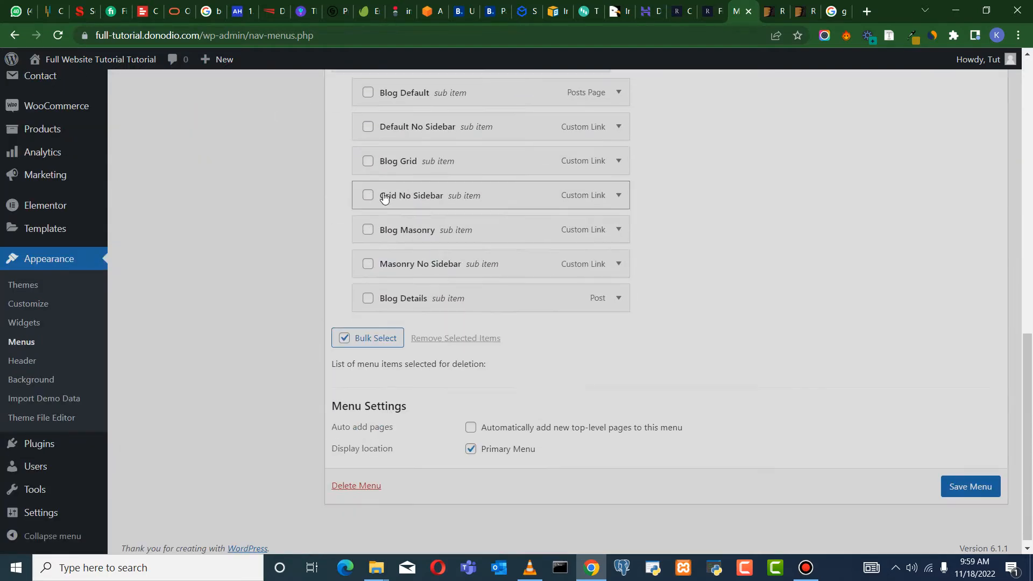
{"action": "scroll", "coordinate": [359, 203], "scroll_direction": "up", "scroll_amount": 2}
{"action": "left_click", "coordinate": [348, 194]}
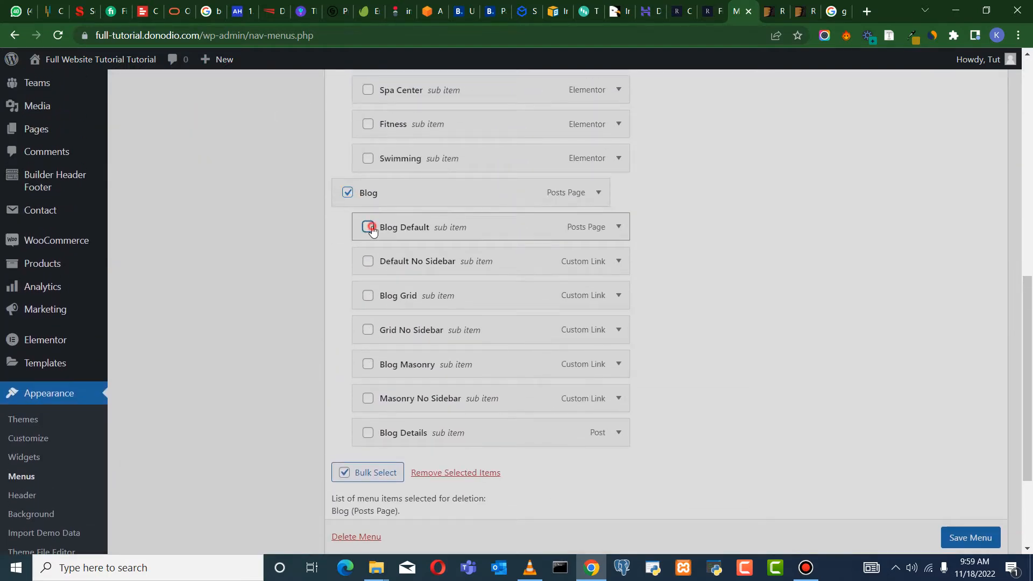
{"action": "left_click", "coordinate": [370, 228]}
{"action": "left_click", "coordinate": [368, 261]}
{"action": "left_click", "coordinate": [367, 295]}
{"action": "left_click", "coordinate": [368, 329]}
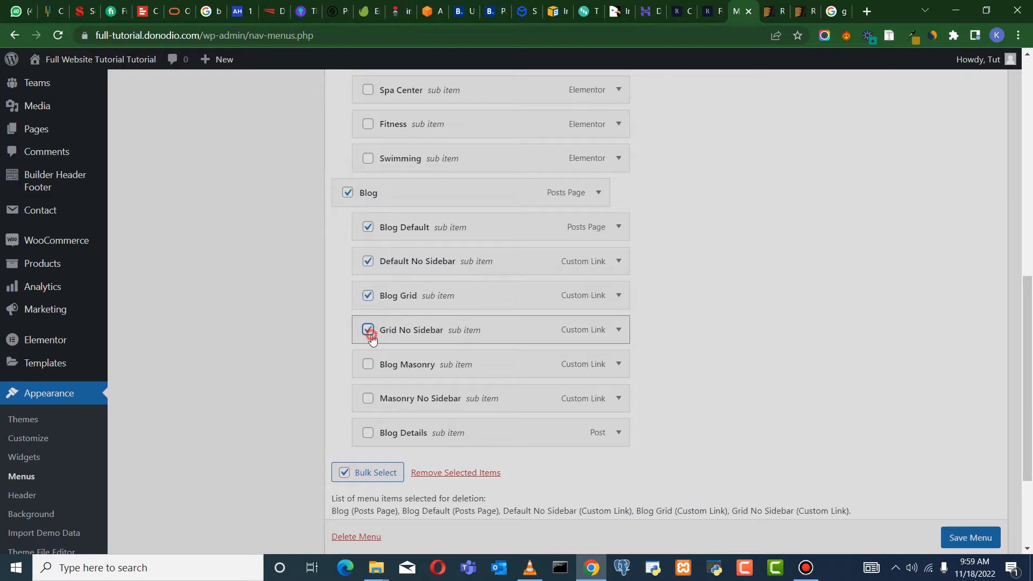
{"action": "left_click", "coordinate": [368, 365]}
{"action": "left_click", "coordinate": [368, 398]}
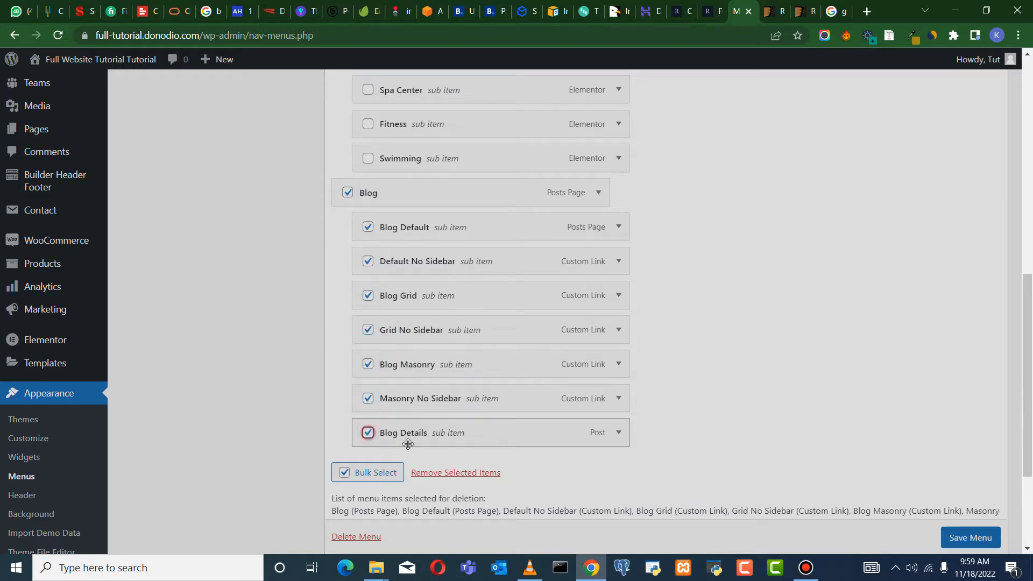
{"action": "left_click", "coordinate": [476, 473]}
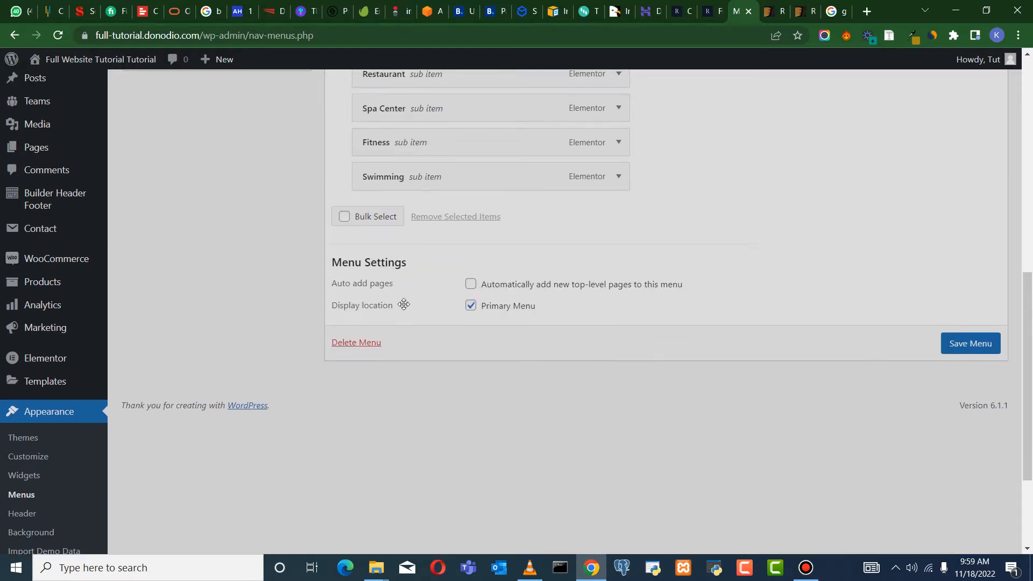
Nest FAQs, Contact Us and Gallery as sub items under About Us in the menu structure
{"action": "scroll", "coordinate": [458, 318], "scroll_direction": "up", "scroll_amount": 5}
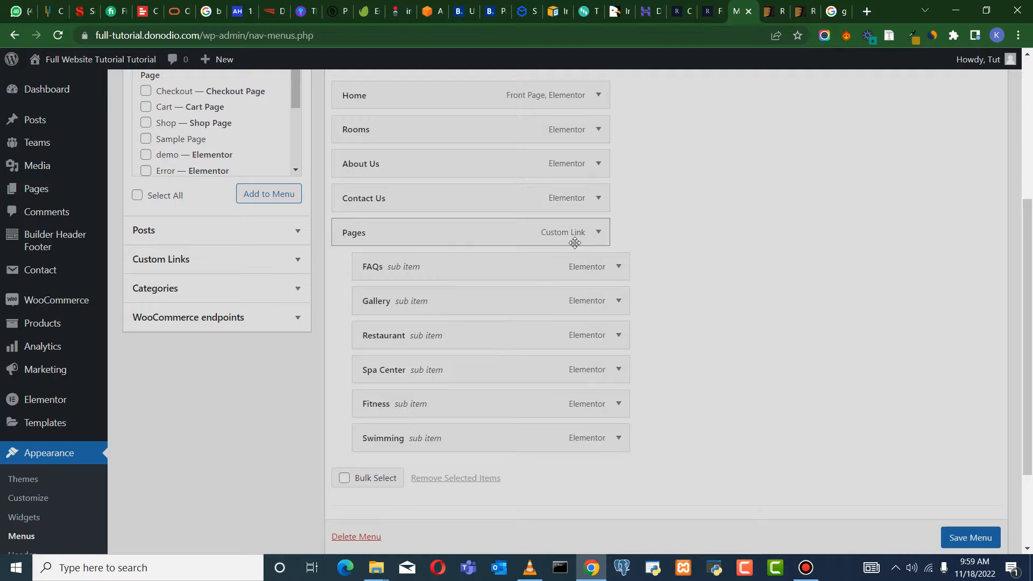
{"action": "scroll", "coordinate": [456, 256], "scroll_direction": "up", "scroll_amount": 1}
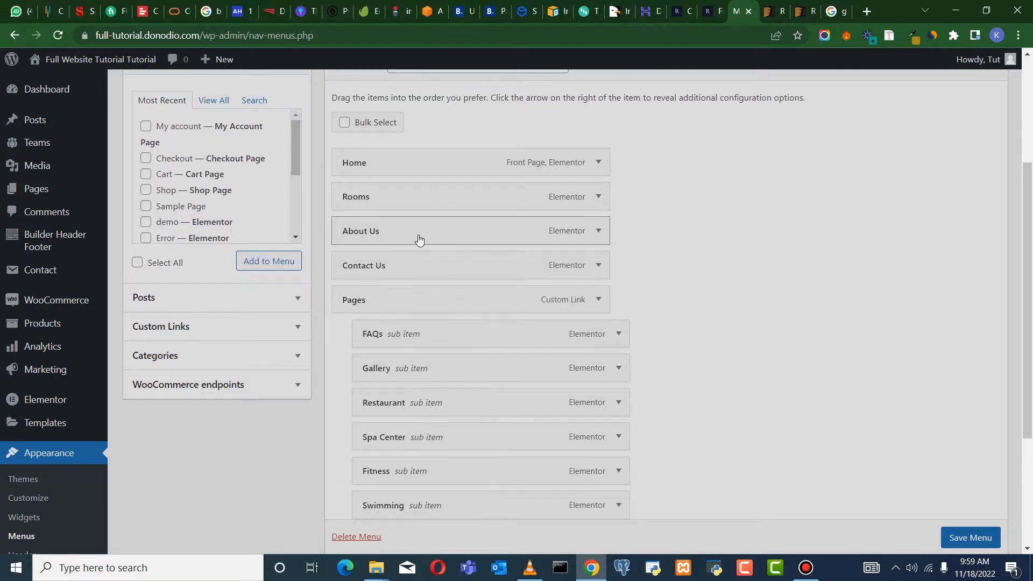
{"action": "left_click_drag", "start_coordinate": [411, 341], "coordinate": [410, 267]}
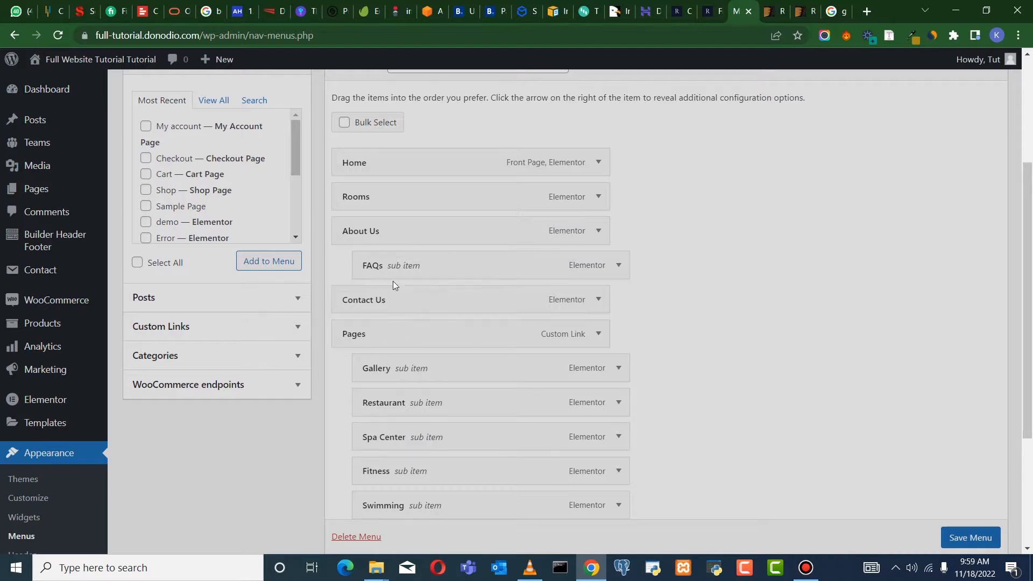
{"action": "left_click_drag", "start_coordinate": [391, 298], "coordinate": [433, 319]}
{"action": "scroll", "coordinate": [474, 346], "scroll_direction": "down", "scroll_amount": 3}
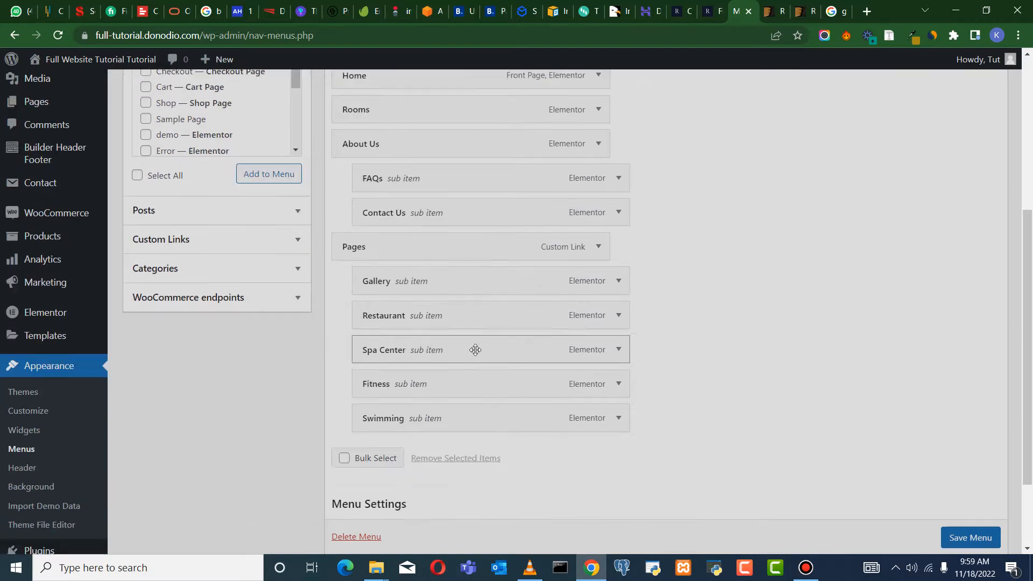
{"action": "left_click_drag", "start_coordinate": [442, 245], "coordinate": [452, 213]}
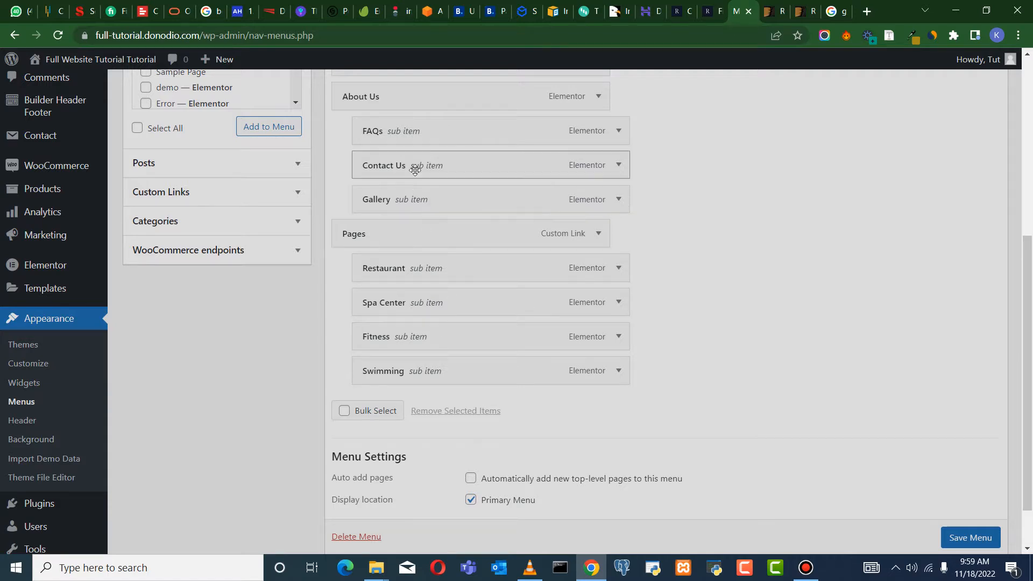
Move Contact Us to the end of the menu as a top-level item and relabel the Pages custom link as Amenities
{"action": "left_click_drag", "start_coordinate": [412, 163], "coordinate": [405, 376]}
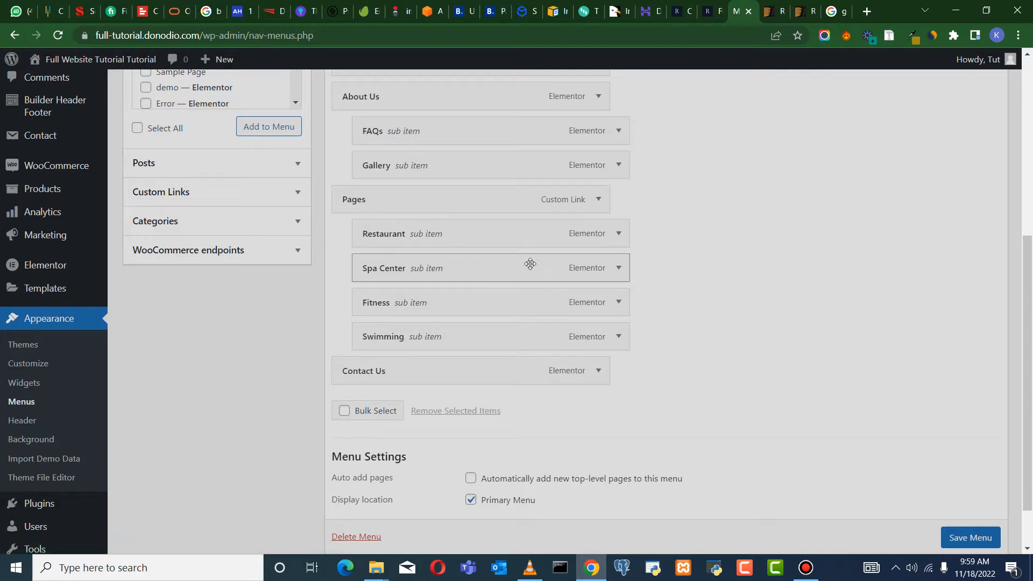
{"action": "left_click", "coordinate": [599, 199]}
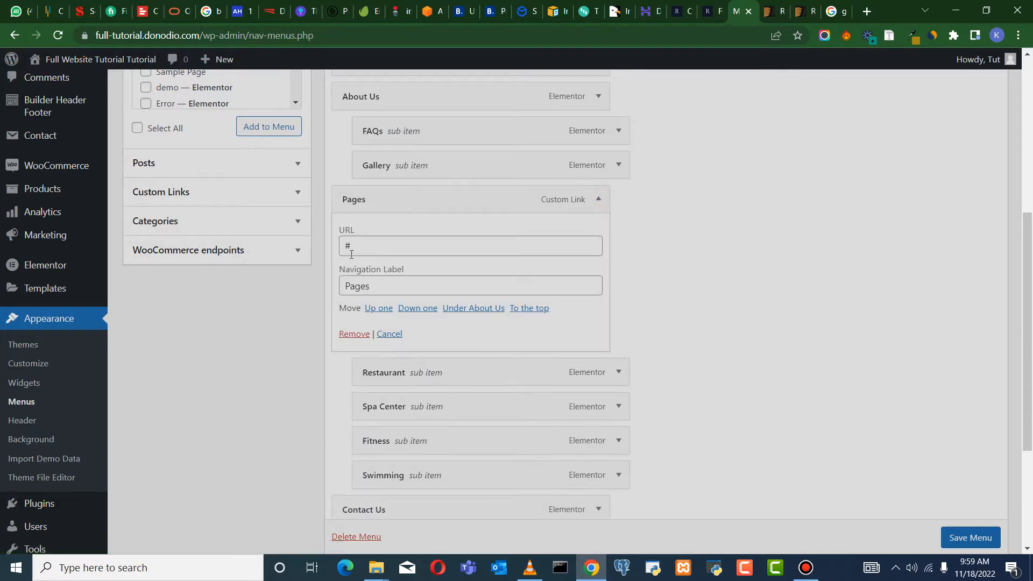
{"action": "left_click_drag", "start_coordinate": [382, 283], "coordinate": [333, 295]}
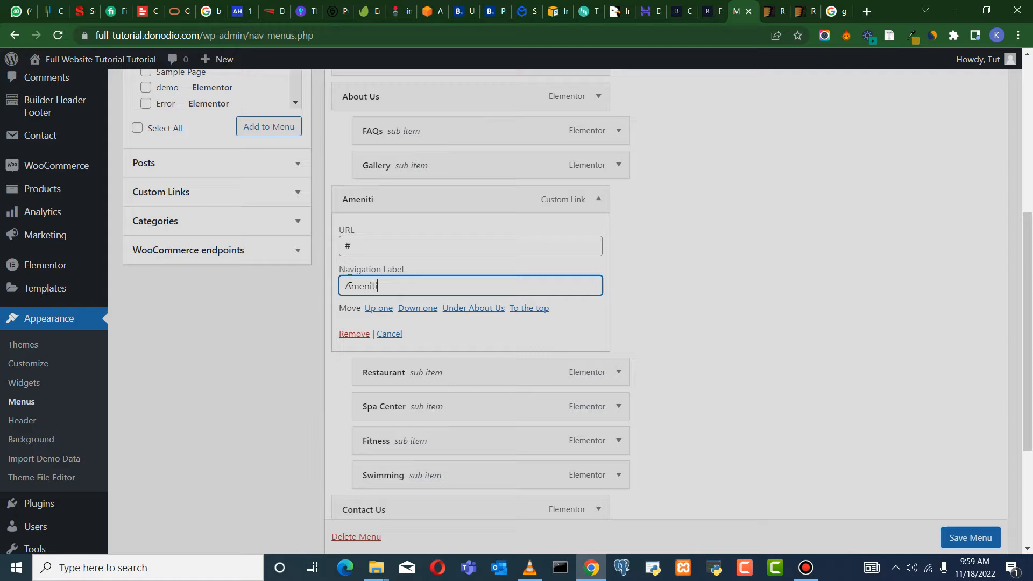
{"action": "left_click", "coordinate": [598, 199]}
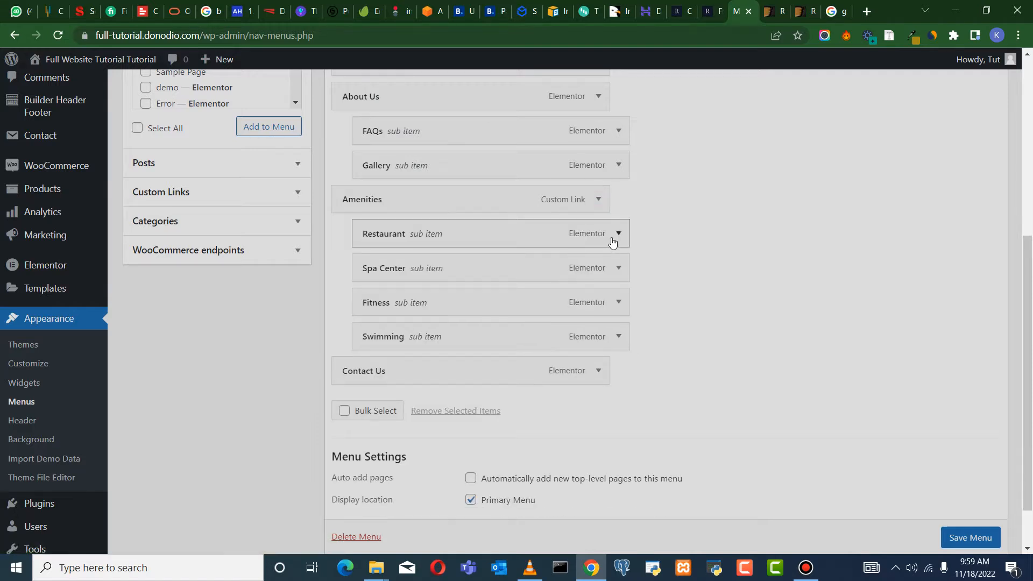
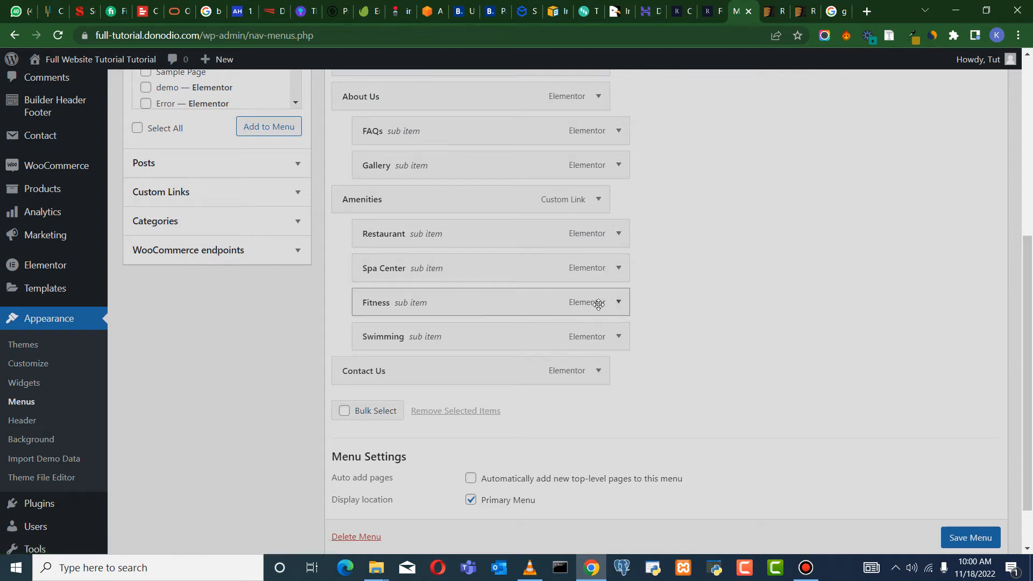
Review the reorganized menu structure and save the Primary Menu
{"action": "scroll", "coordinate": [437, 326], "scroll_direction": "up", "scroll_amount": 2}
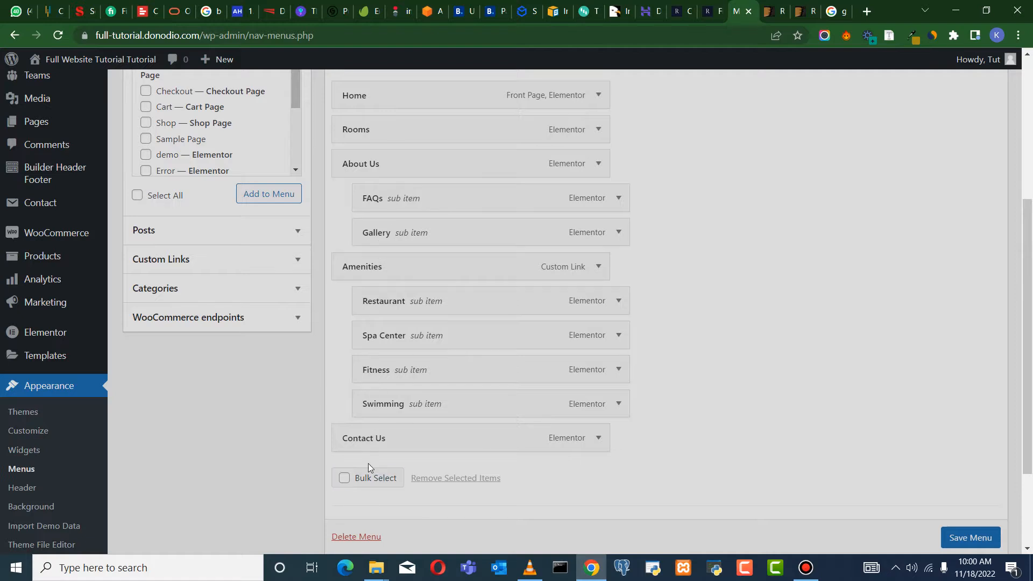
{"action": "scroll", "coordinate": [414, 445], "scroll_direction": "down", "scroll_amount": 3}
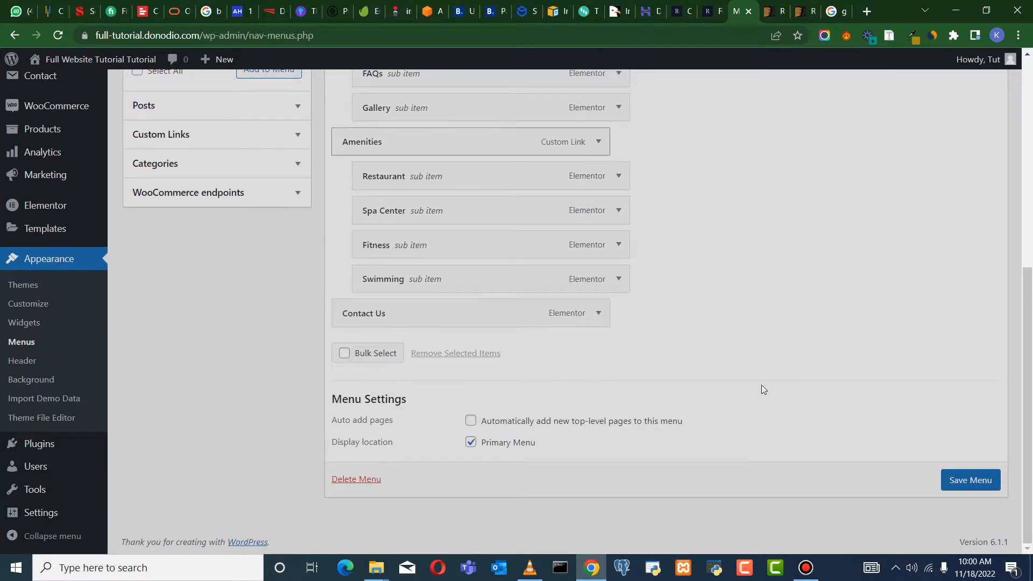
{"action": "left_click", "coordinate": [964, 484]}
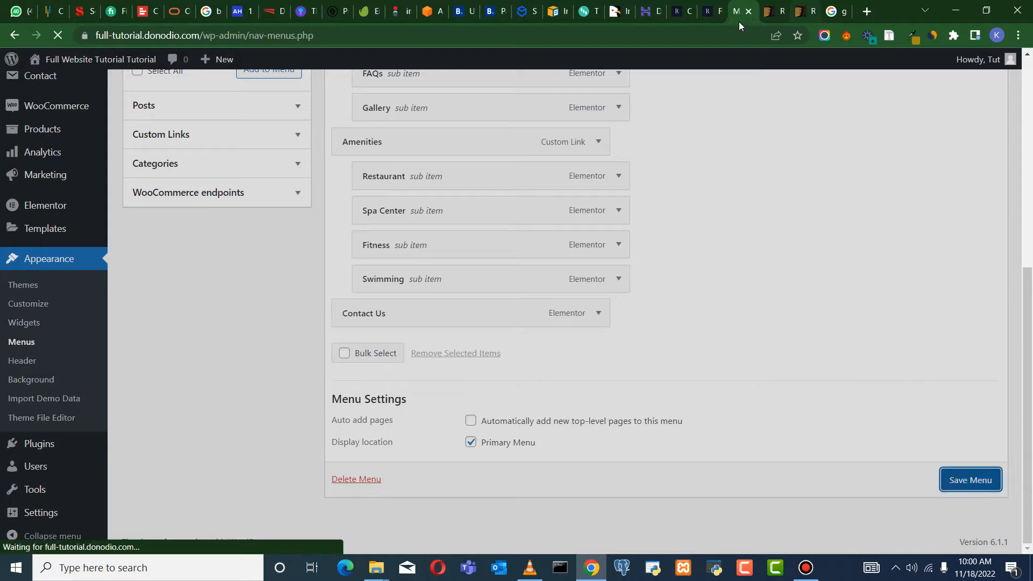
Load the live site's home page and check the header navigation, including the About Us and Amenities submenus
{"action": "left_click", "coordinate": [716, 12]}
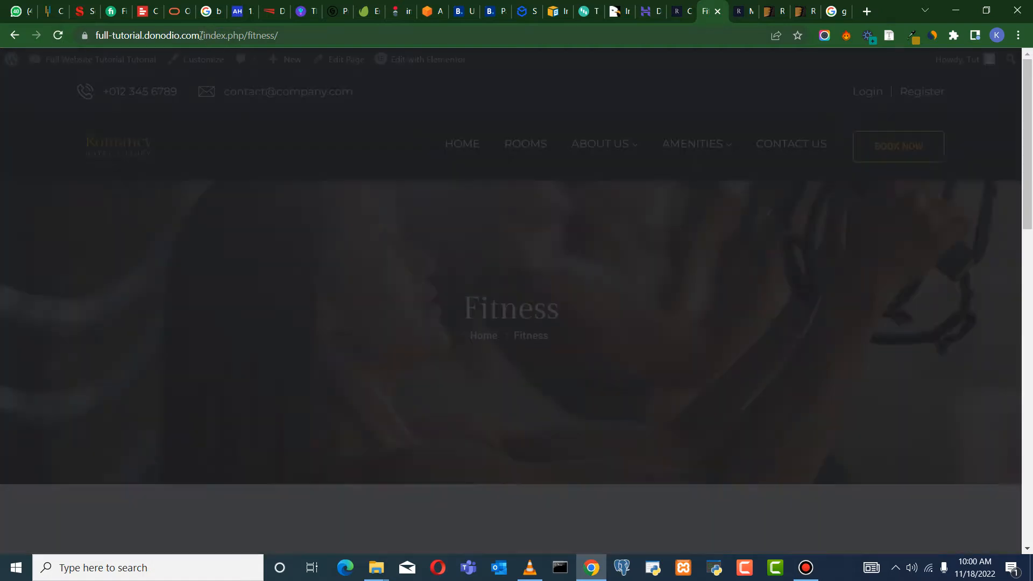
{"action": "left_click_drag", "start_coordinate": [200, 35], "coordinate": [596, 70]}
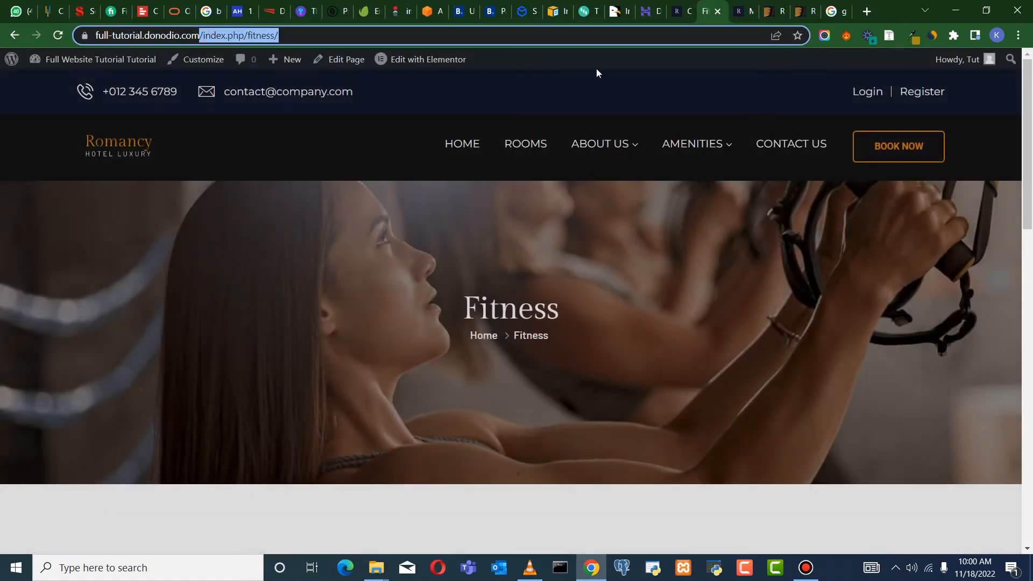
{"action": "key", "text": "BackSpace"}
{"action": "key", "text": "Return"}
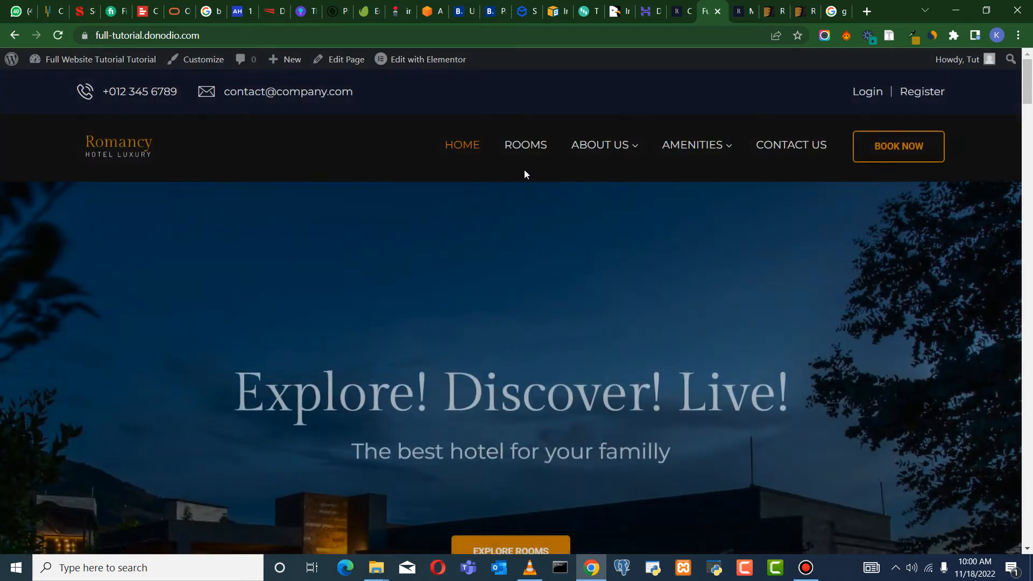
{"action": "mouse_move", "coordinate": [628, 161]}
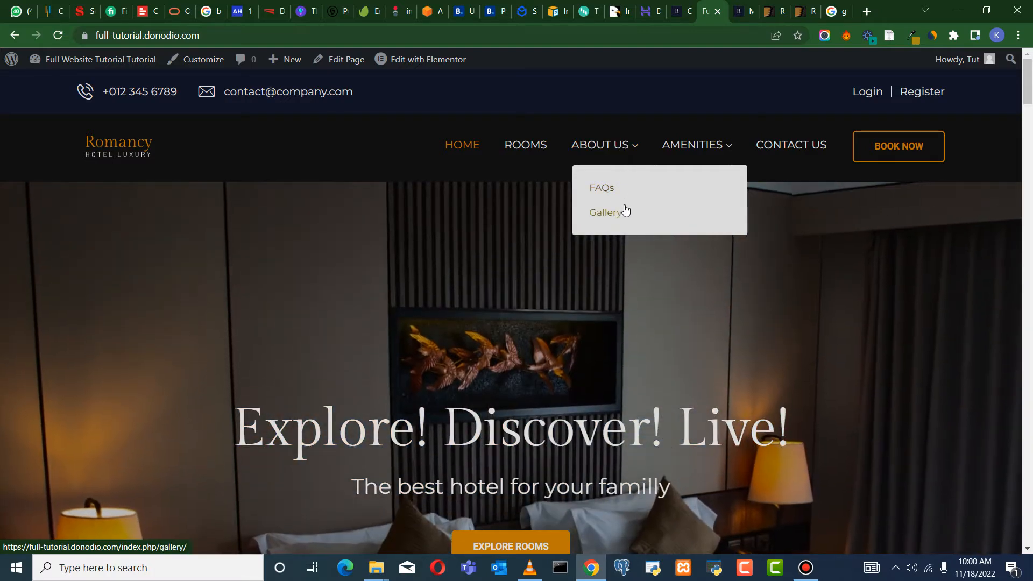
{"action": "mouse_move", "coordinate": [713, 154]}
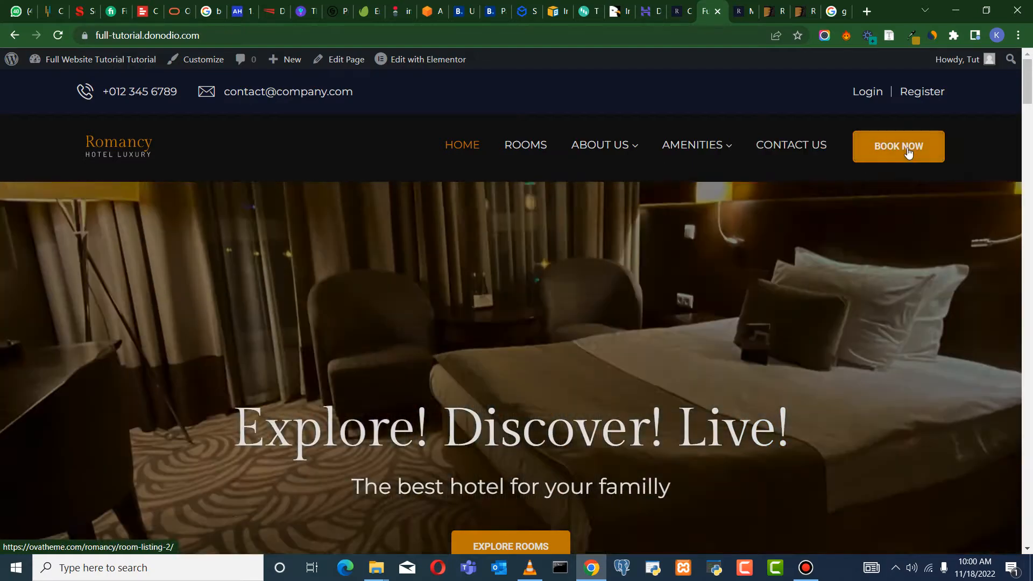
{"action": "scroll", "coordinate": [557, 268], "scroll_direction": "down", "scroll_amount": 8}
{"action": "scroll", "coordinate": [557, 268], "scroll_direction": "up", "scroll_amount": 7}
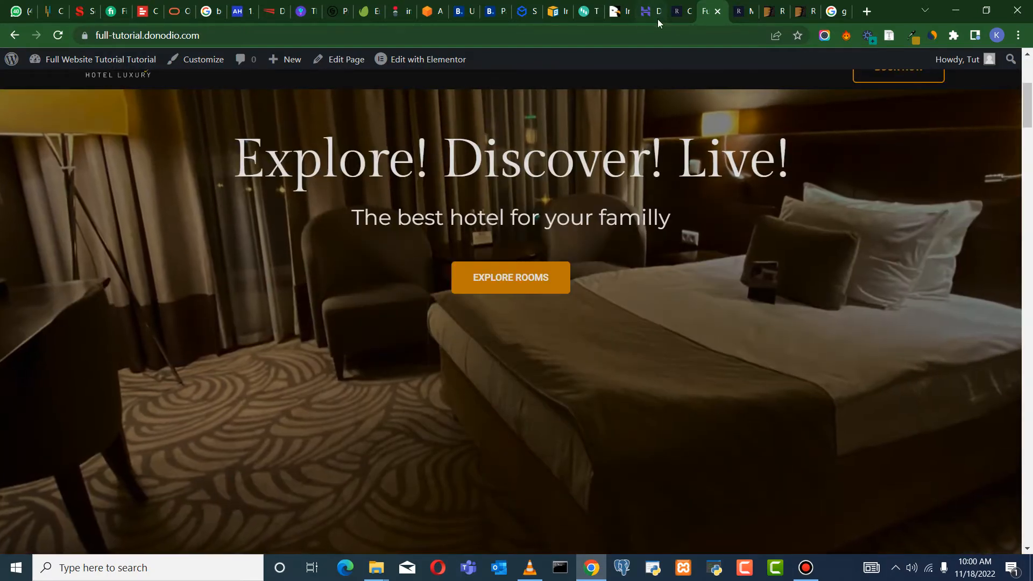
Go to the WordPress admin's list of pages and open the Home 1 front page for editing with Elementor in a new tab
{"action": "left_click", "coordinate": [682, 12]}
{"action": "scroll", "coordinate": [266, 281], "scroll_direction": "up", "scroll_amount": 3}
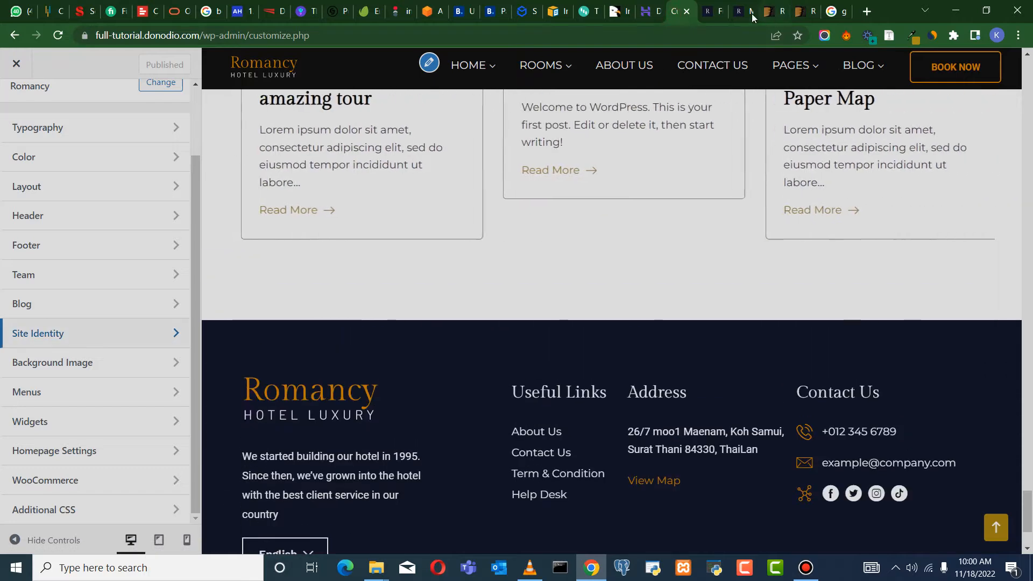
{"action": "left_click", "coordinate": [748, 12]}
{"action": "scroll", "coordinate": [300, 386], "scroll_direction": "down", "scroll_amount": 3}
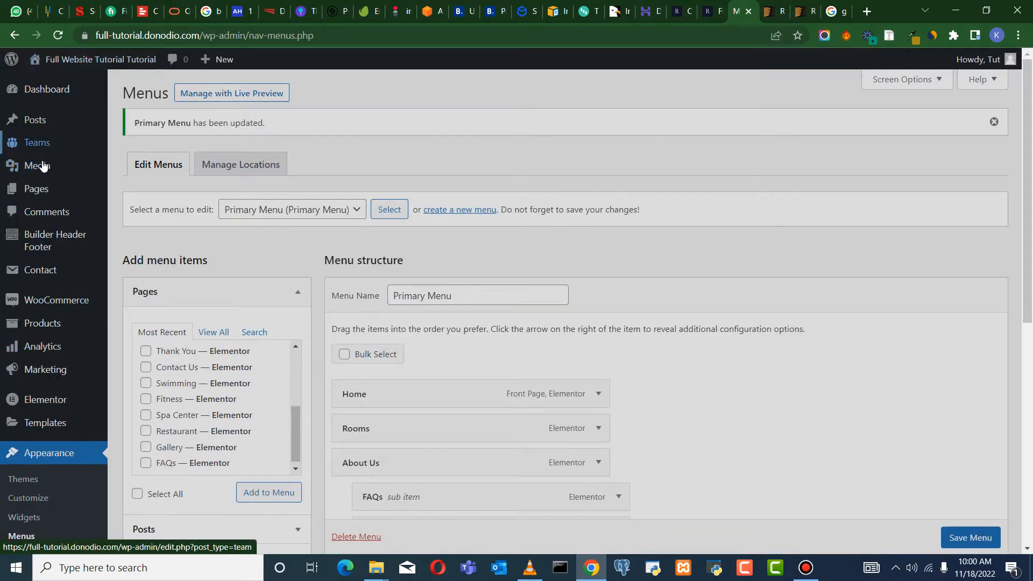
{"action": "mouse_move", "coordinate": [43, 193]}
{"action": "left_click", "coordinate": [165, 199]}
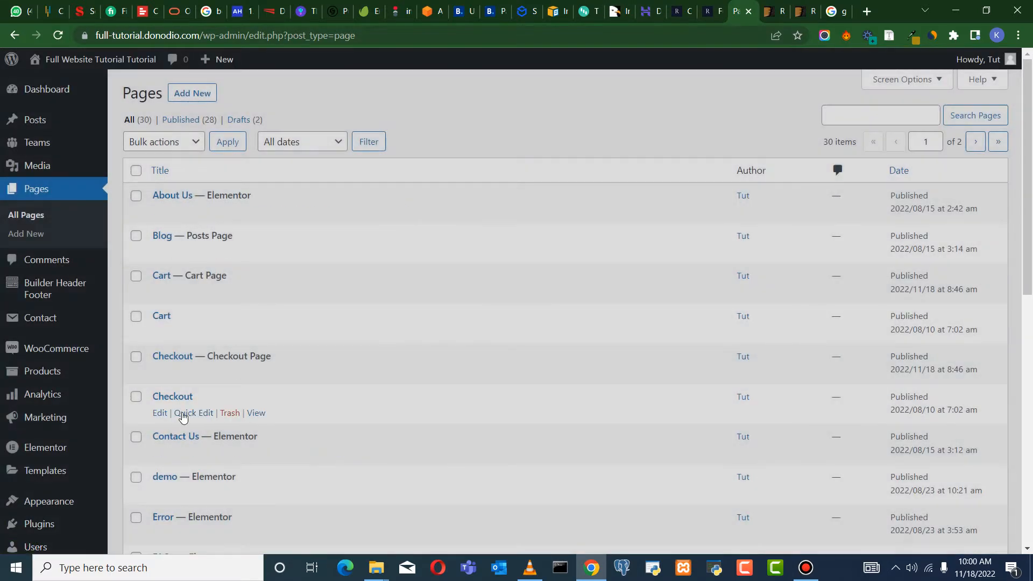
{"action": "scroll", "coordinate": [183, 417], "scroll_direction": "down", "scroll_amount": 7}
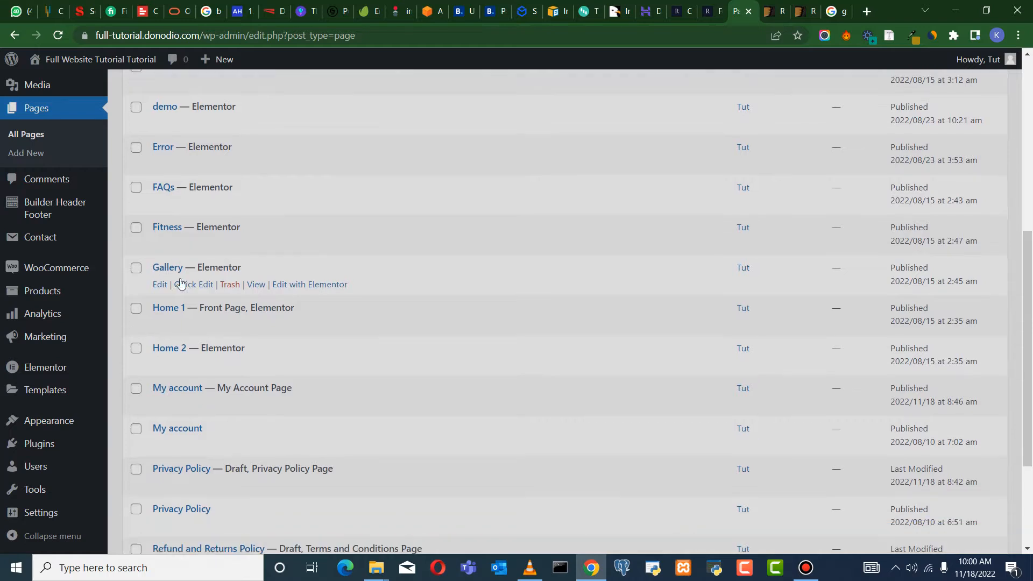
{"action": "scroll", "coordinate": [180, 283], "scroll_direction": "down", "scroll_amount": 1}
{"action": "right_click", "coordinate": [283, 295]}
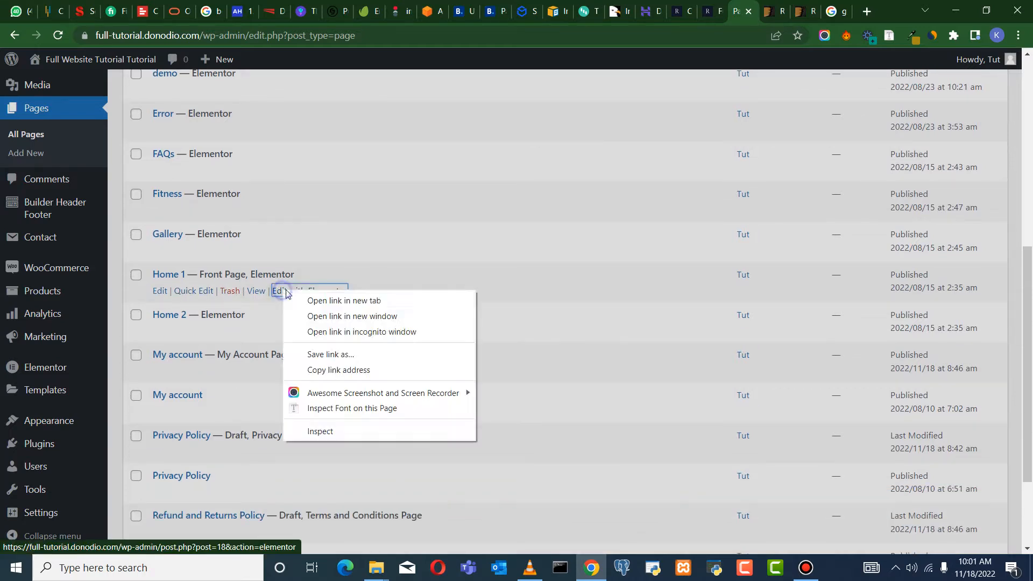
{"action": "left_click", "coordinate": [317, 301]}
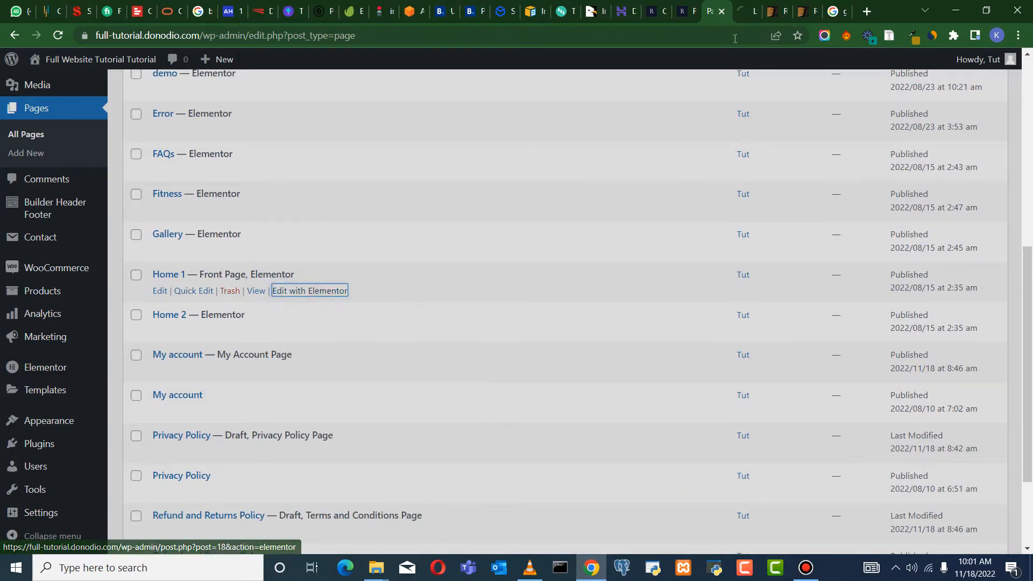
Close the ThemeForest item, theme preview and Google tabs to return to the Elementor editor of the home page
{"action": "left_click", "coordinate": [756, 16]}
{"action": "left_click", "coordinate": [777, 16]}
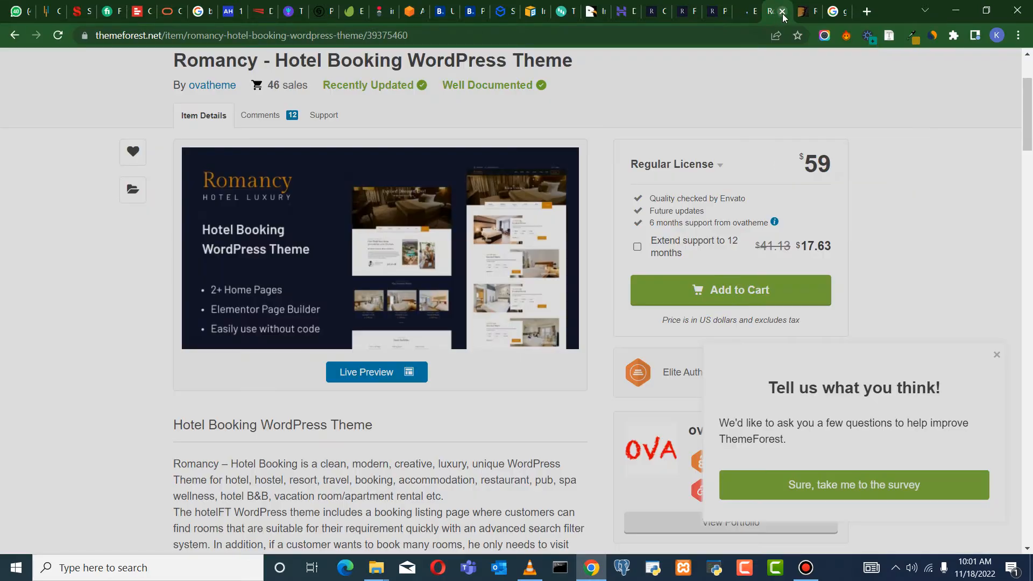
{"action": "left_click", "coordinate": [783, 13]}
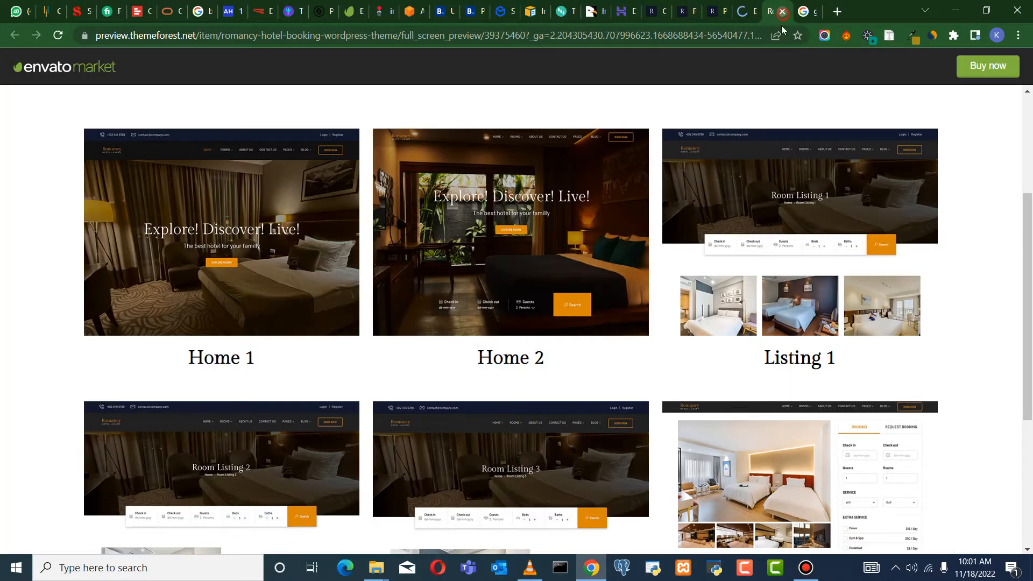
{"action": "left_click", "coordinate": [782, 12]}
{"action": "left_click", "coordinate": [783, 11]}
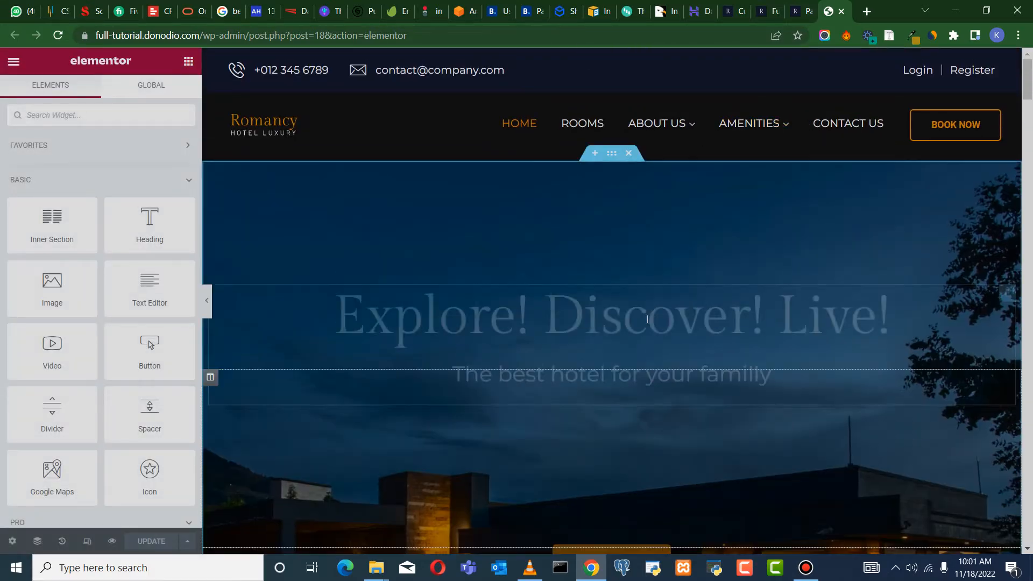
Examine the hero slideshow and the content just below it on the home page in the editor
{"action": "scroll", "coordinate": [585, 335], "scroll_direction": "down", "scroll_amount": 3}
{"action": "scroll", "coordinate": [700, 285], "scroll_direction": "up", "scroll_amount": 2}
{"action": "scroll", "coordinate": [705, 296], "scroll_direction": "down", "scroll_amount": 3}
{"action": "scroll", "coordinate": [656, 338], "scroll_direction": "down", "scroll_amount": 4}
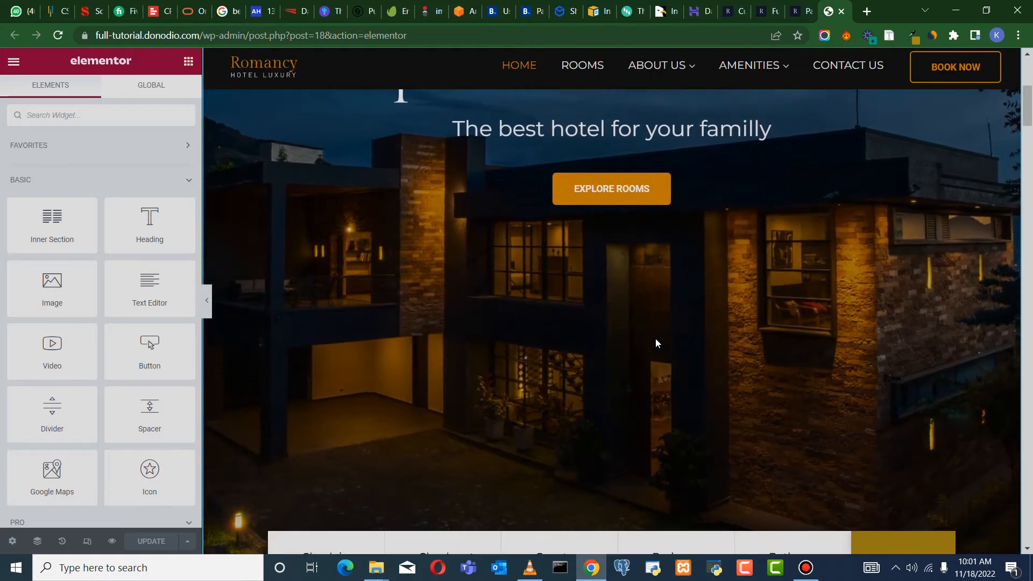
{"action": "scroll", "coordinate": [656, 340], "scroll_direction": "up", "scroll_amount": 6}
{"action": "scroll", "coordinate": [662, 328], "scroll_direction": "up", "scroll_amount": 2}
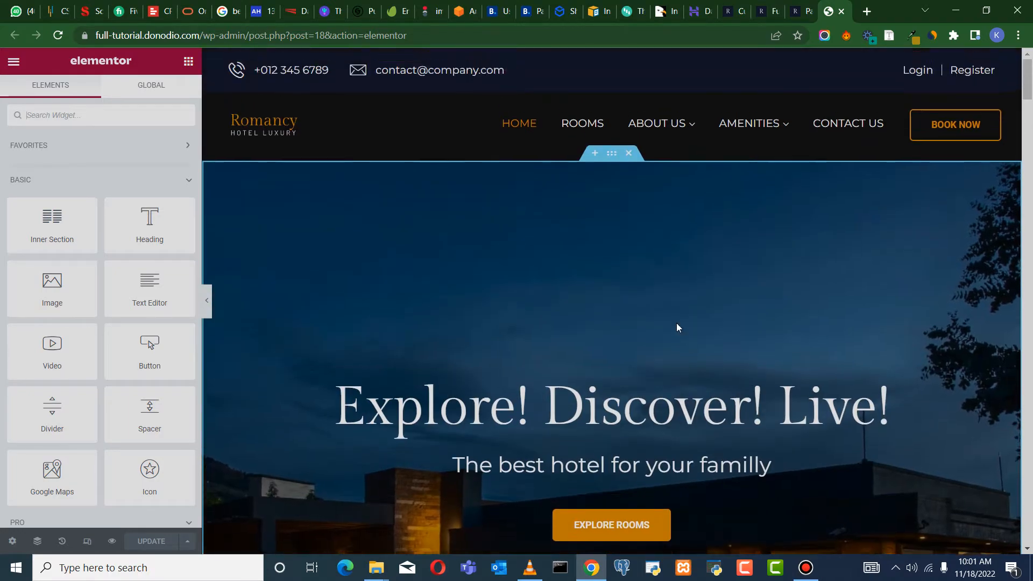
{"action": "scroll", "coordinate": [676, 322], "scroll_direction": "down", "scroll_amount": 5}
{"action": "scroll", "coordinate": [699, 344], "scroll_direction": "up", "scroll_amount": 2}
{"action": "scroll", "coordinate": [608, 280], "scroll_direction": "up", "scroll_amount": 3}
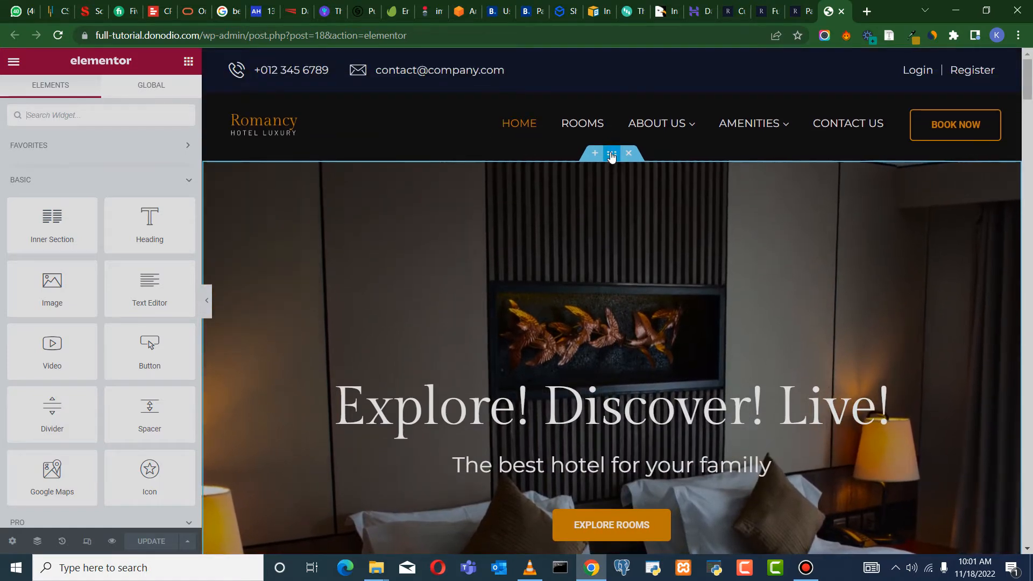
Open the hero section's layout settings and look over the section down to the booking search form
{"action": "left_click", "coordinate": [611, 154]}
{"action": "scroll", "coordinate": [832, 205], "scroll_direction": "down", "scroll_amount": 1}
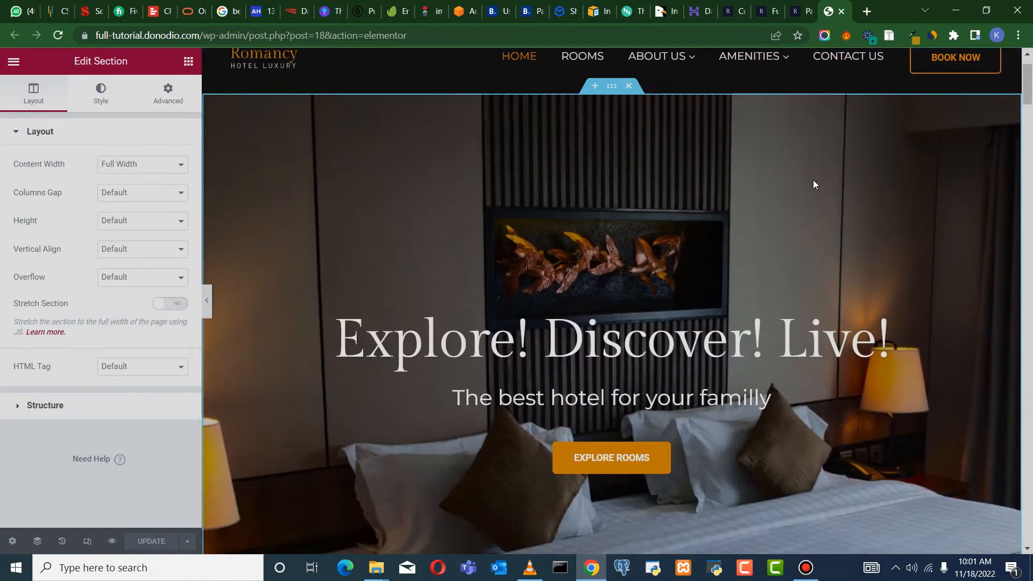
{"action": "right_click", "coordinate": [619, 146]}
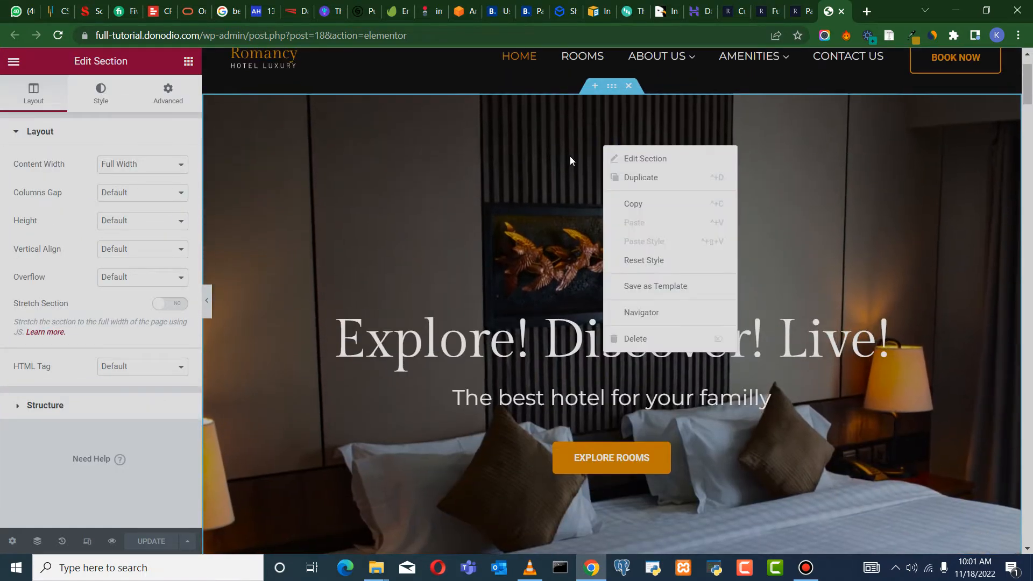
{"action": "left_click", "coordinate": [668, 152]}
{"action": "scroll", "coordinate": [269, 248], "scroll_direction": "down", "scroll_amount": 2}
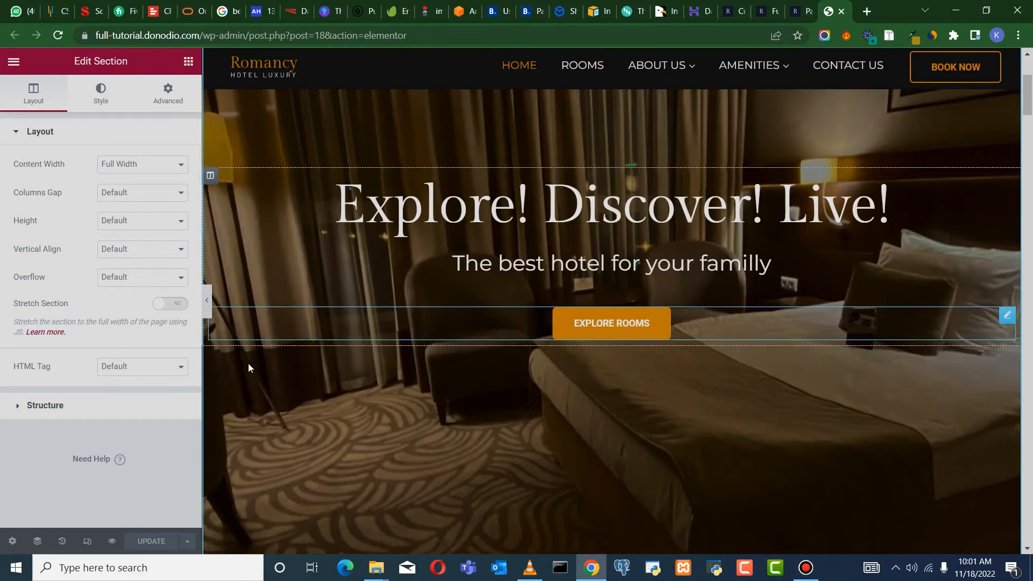
{"action": "scroll", "coordinate": [248, 363], "scroll_direction": "down", "scroll_amount": 3}
{"action": "scroll", "coordinate": [811, 376], "scroll_direction": "down", "scroll_amount": 4}
{"action": "scroll", "coordinate": [883, 331], "scroll_direction": "up", "scroll_amount": 8}
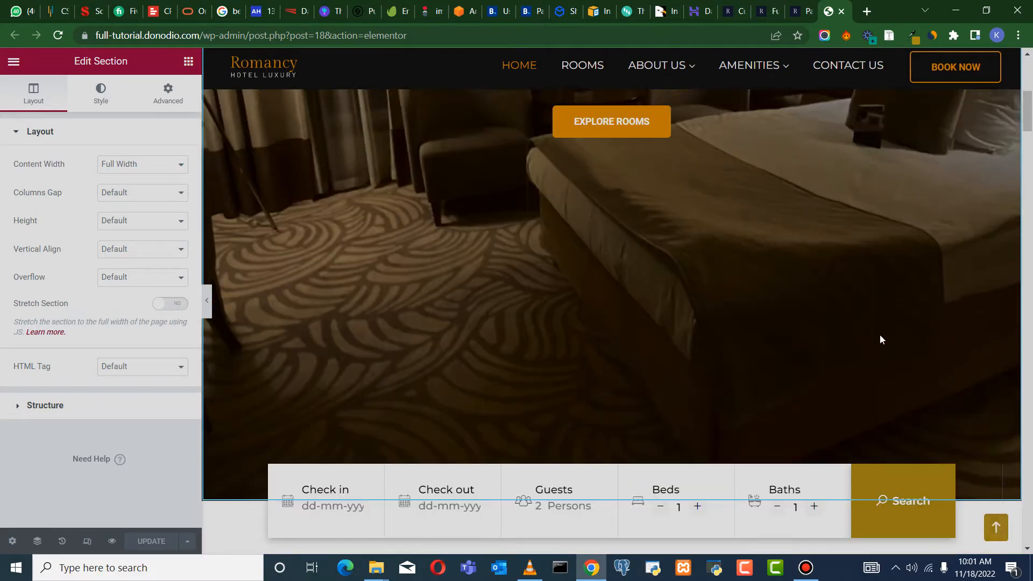
Show the Navigator, expand the first section and select its column
{"action": "left_click", "coordinate": [37, 541]}
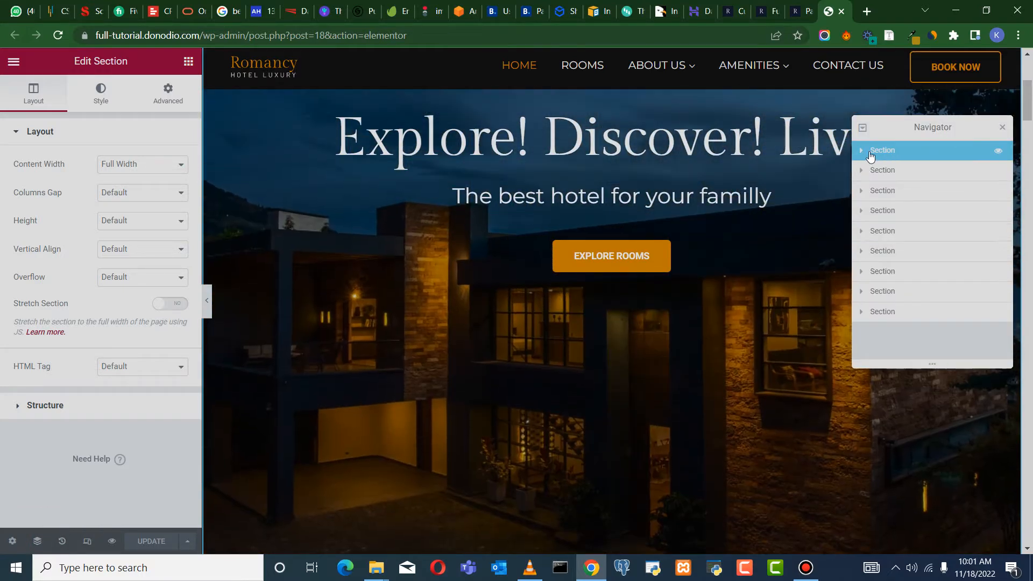
{"action": "left_click", "coordinate": [864, 151]}
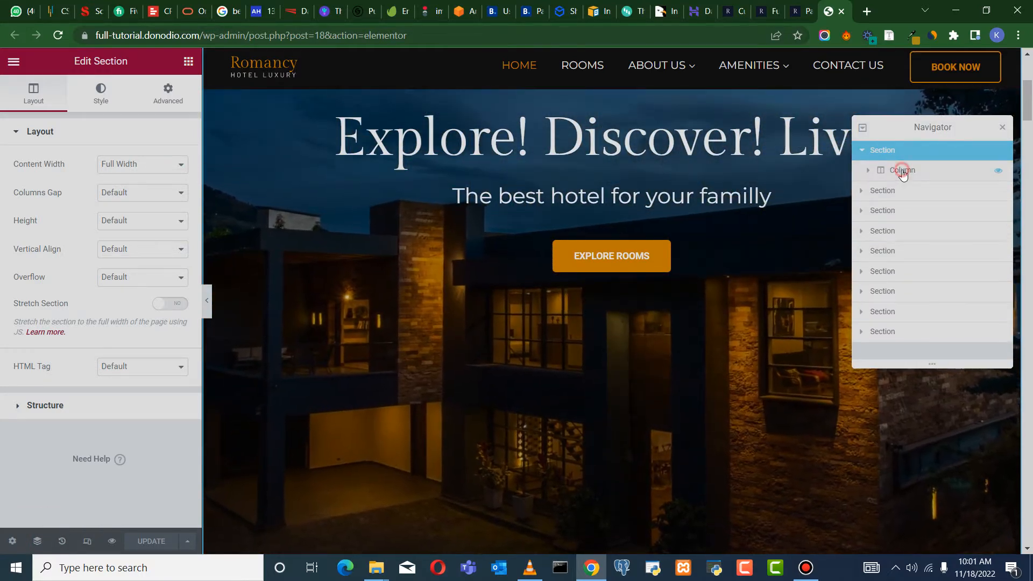
{"action": "left_click", "coordinate": [902, 171]}
{"action": "scroll", "coordinate": [684, 330], "scroll_direction": "up", "scroll_amount": 3}
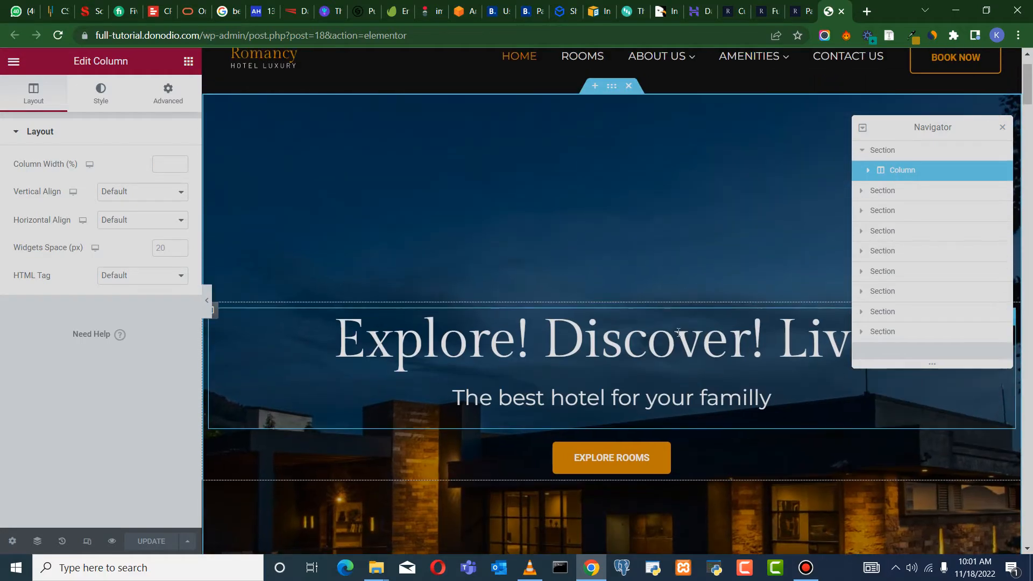
Change the hero heading's title to "Live The Best Life" and select its description text
{"action": "left_click", "coordinate": [681, 340]}
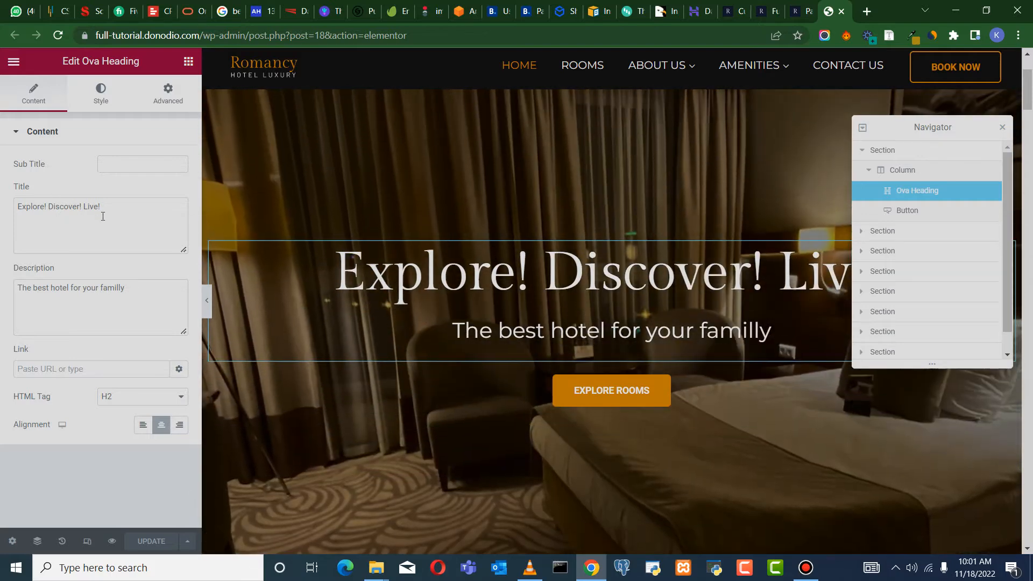
{"action": "left_click_drag", "start_coordinate": [102, 207], "coordinate": [7, 199]}
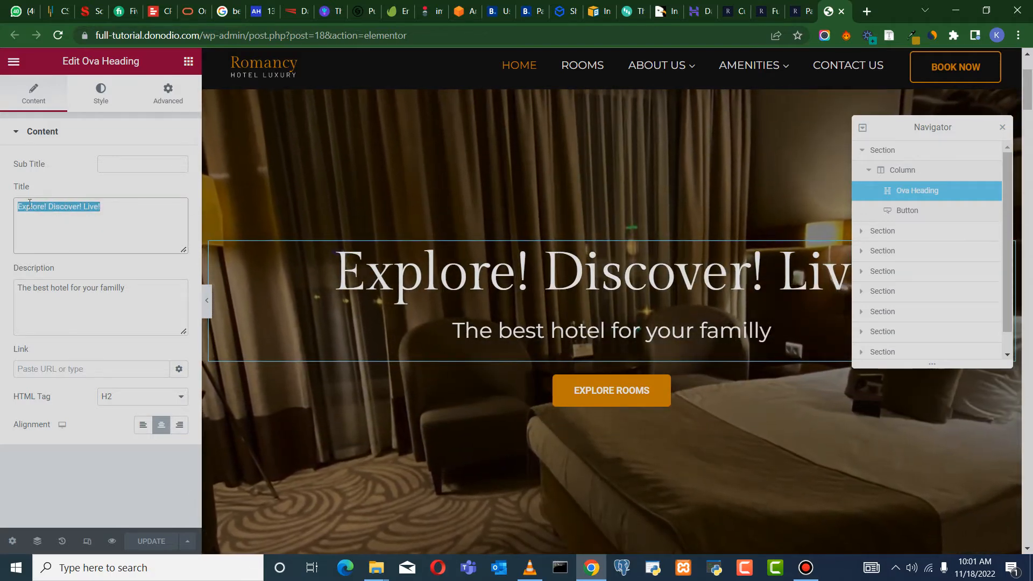
{"action": "type", "text": "Li"}
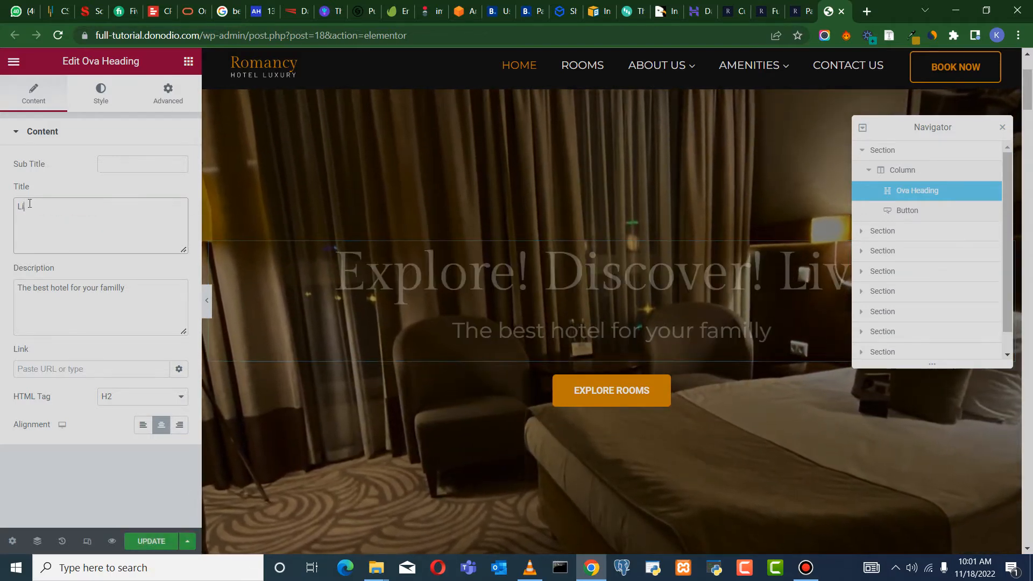
{"action": "type", "text": "ve The Be"}
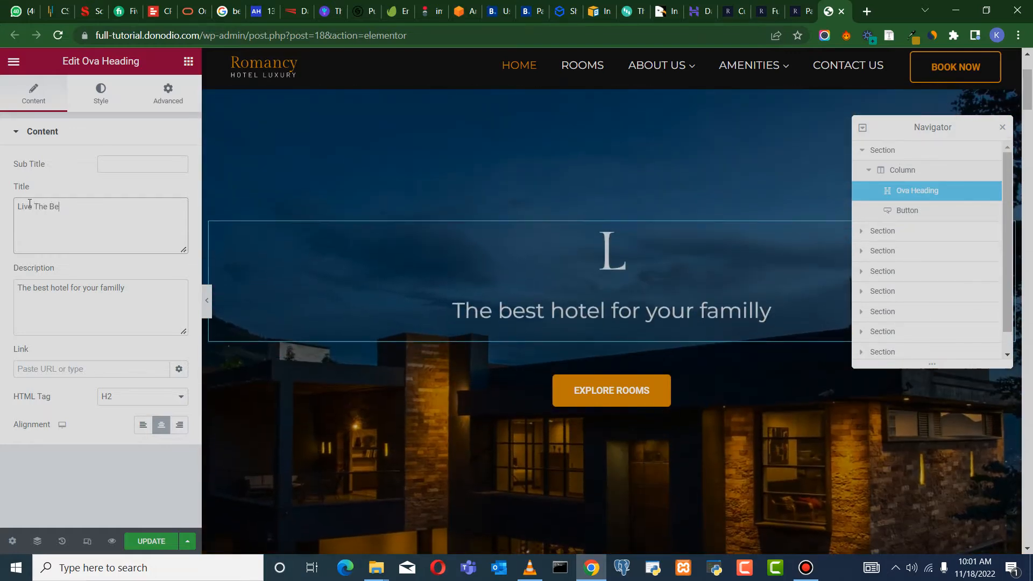
{"action": "type", "text": "st Life"}
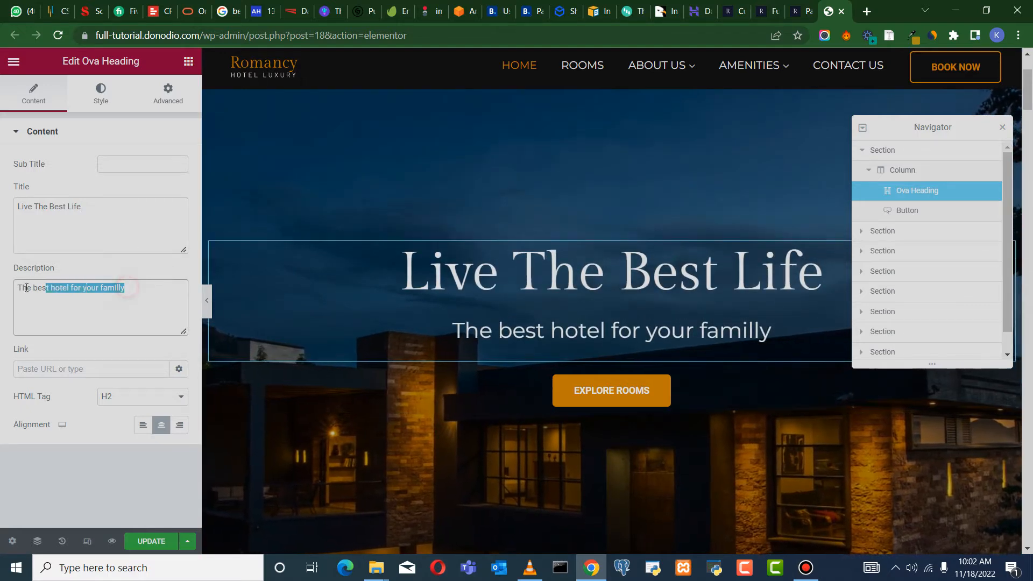
{"action": "left_click_drag", "start_coordinate": [26, 287], "coordinate": [11, 287]}
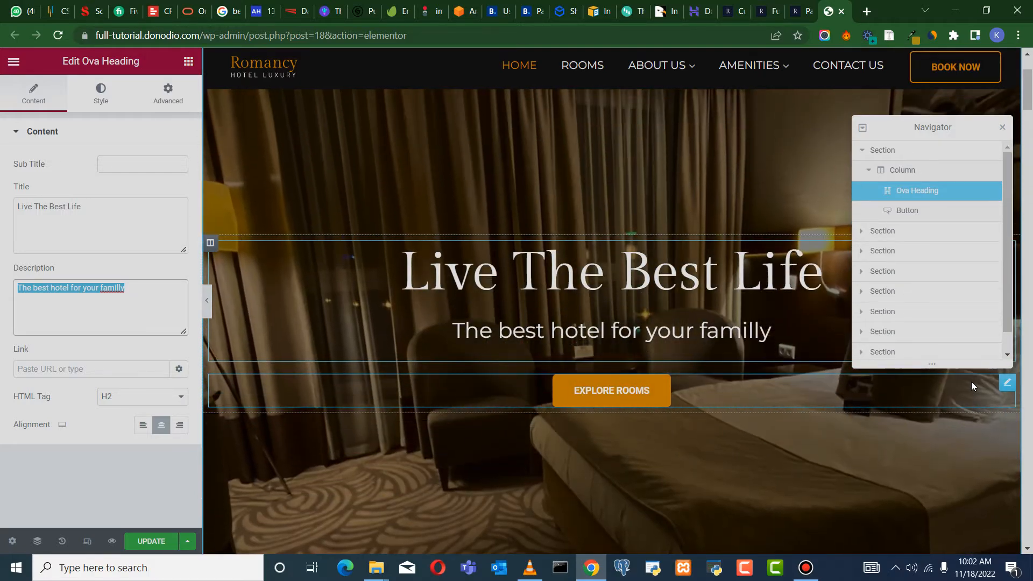
Open the Explore Rooms button for editing, copy the colour code #a88a16 from the Eye Dropper extension and close the Navigator
{"action": "left_click", "coordinate": [1007, 382]}
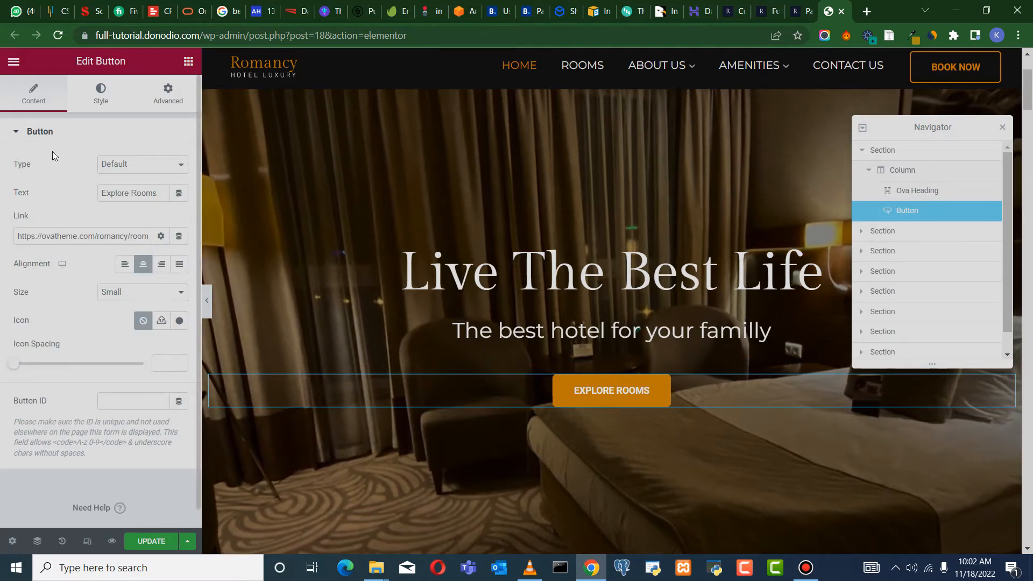
{"action": "left_click", "coordinate": [911, 35]}
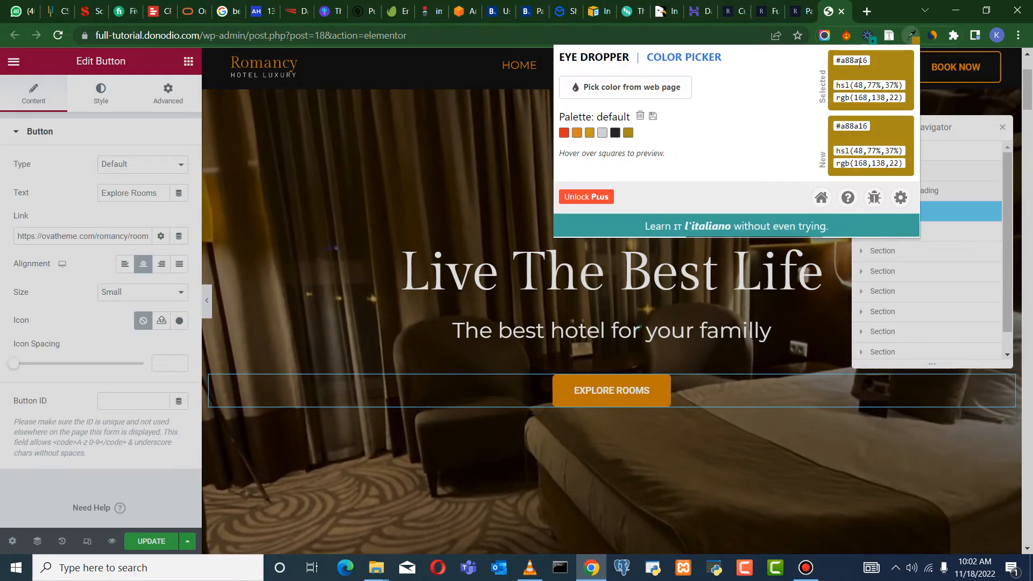
{"action": "left_click", "coordinate": [837, 62]}
{"action": "key", "text": "ctrl+c"}
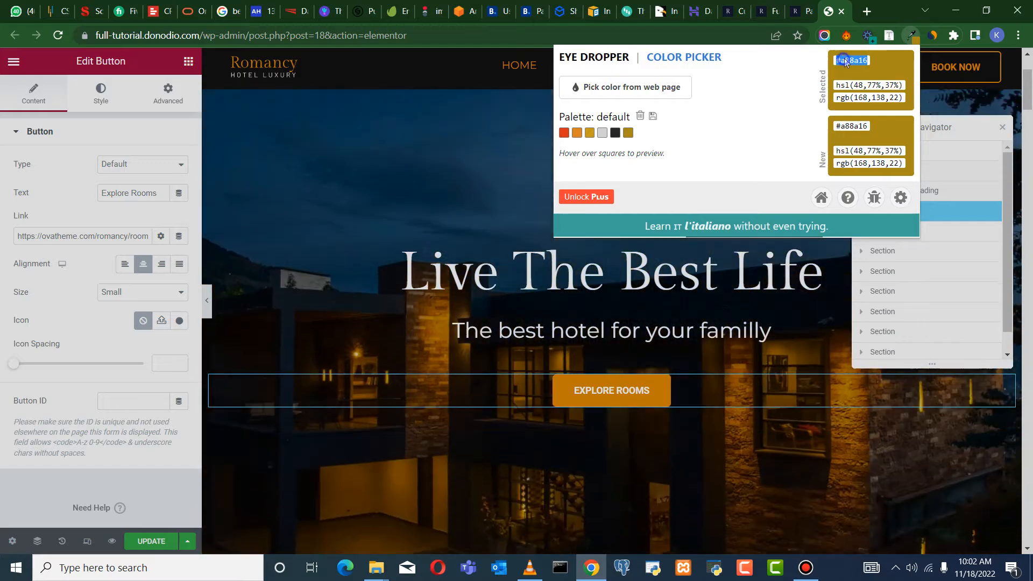
{"action": "right_click", "coordinate": [837, 62]}
{"action": "left_click", "coordinate": [843, 70]}
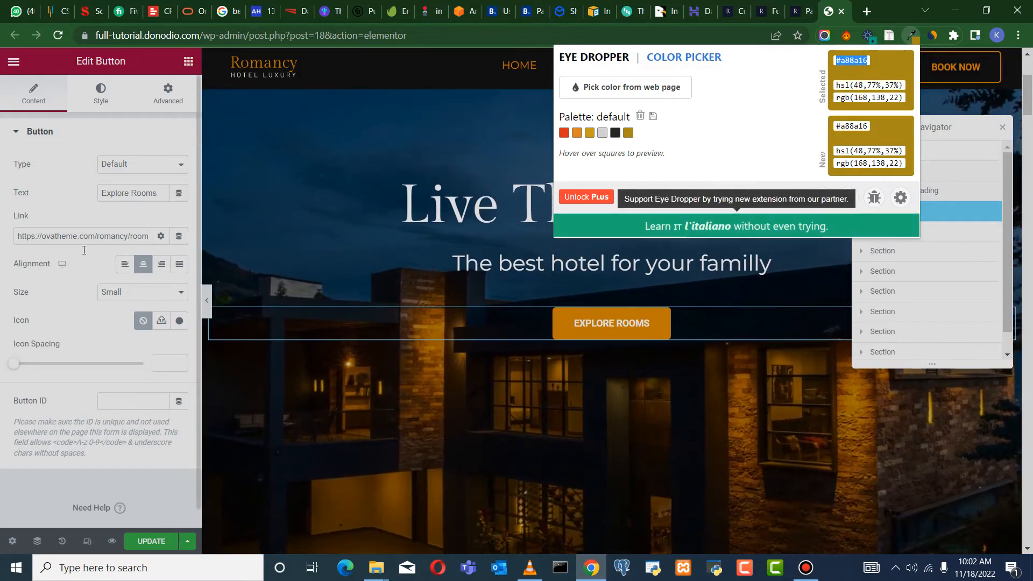
{"action": "left_click", "coordinate": [728, 331]}
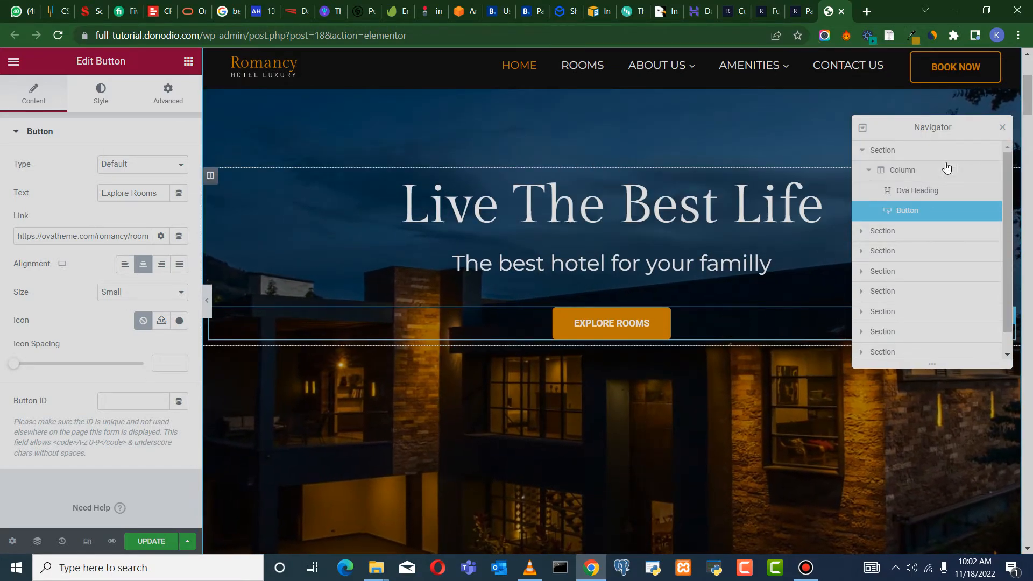
{"action": "left_click", "coordinate": [1002, 125]}
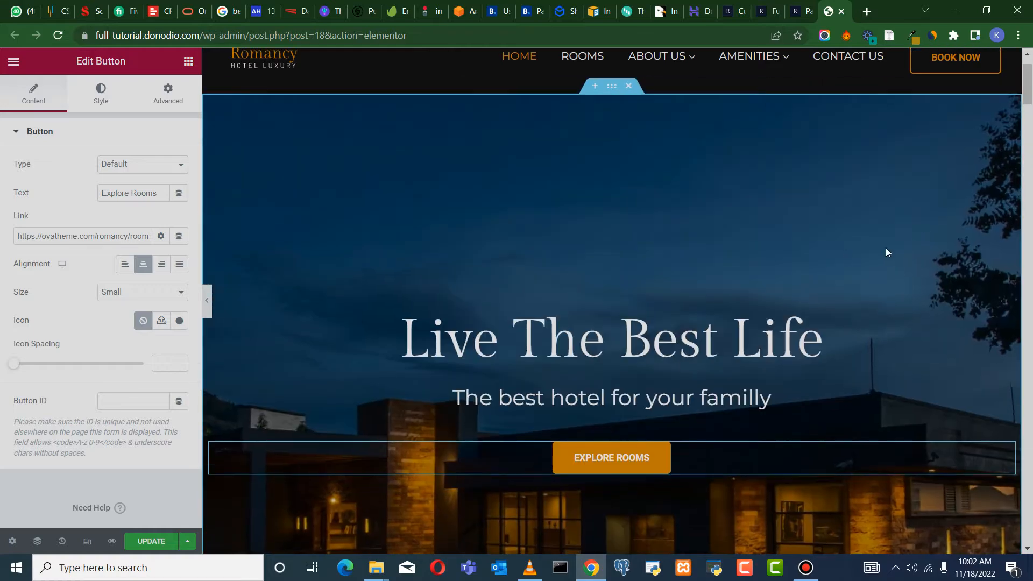
Clear the link address of the hero's Explore Rooms button
{"action": "scroll", "coordinate": [780, 319], "scroll_direction": "down", "scroll_amount": 1}
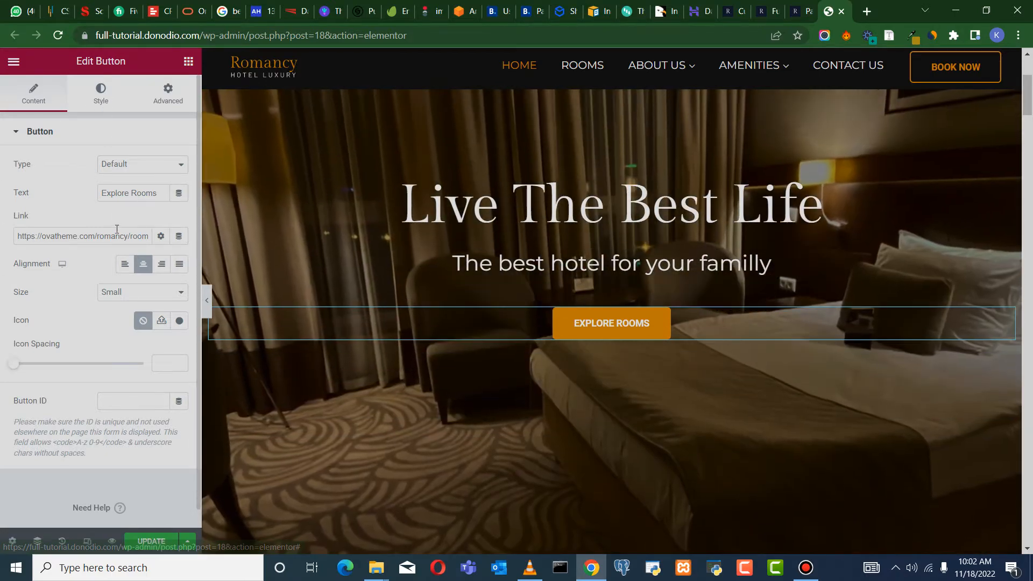
{"action": "triple_click", "coordinate": [117, 235]}
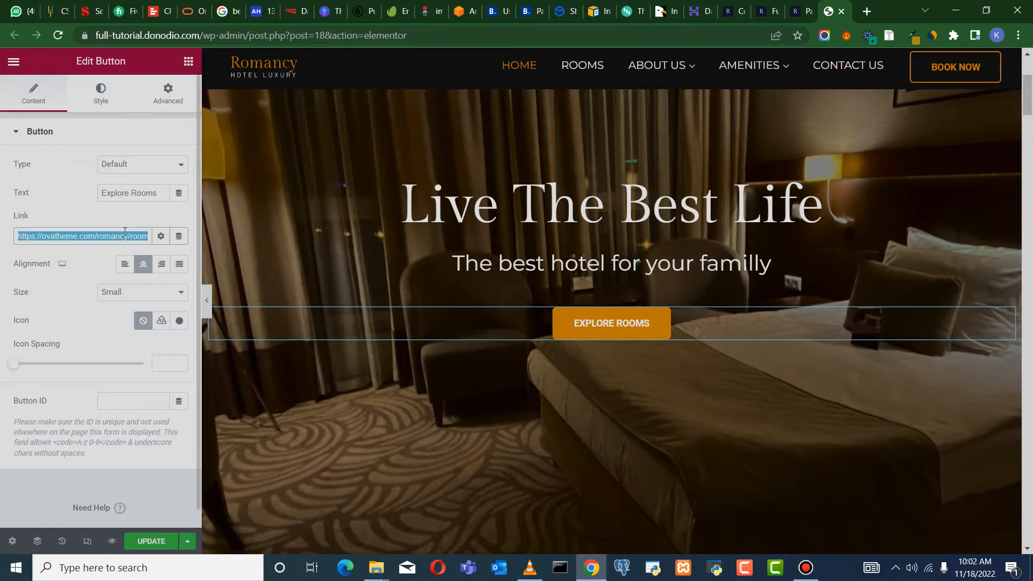
{"action": "key", "text": "BackSpace"}
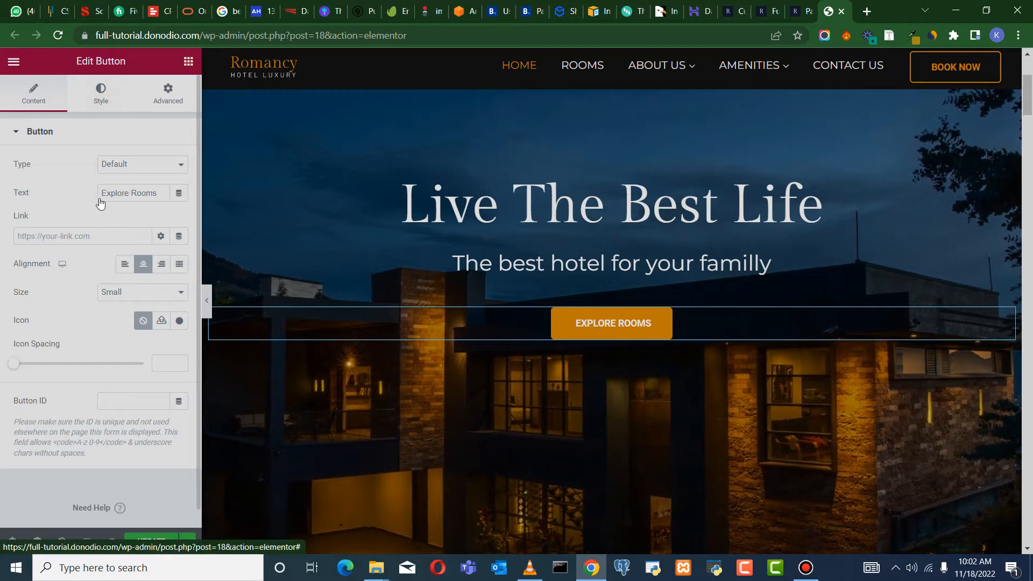
Set the Explore Rooms button's normal background colour to #a88a16
{"action": "left_click", "coordinate": [96, 93]}
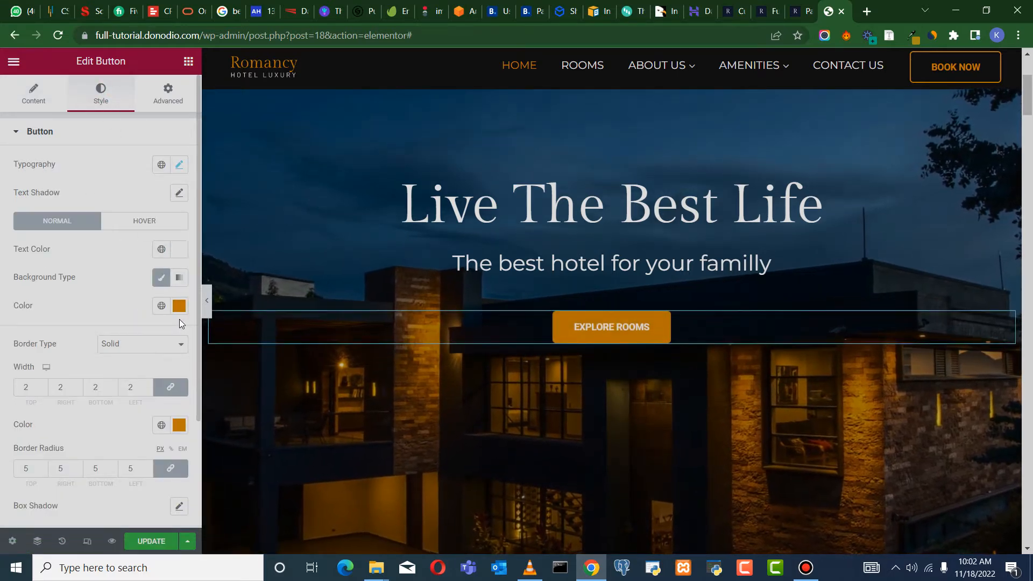
{"action": "left_click", "coordinate": [179, 306]}
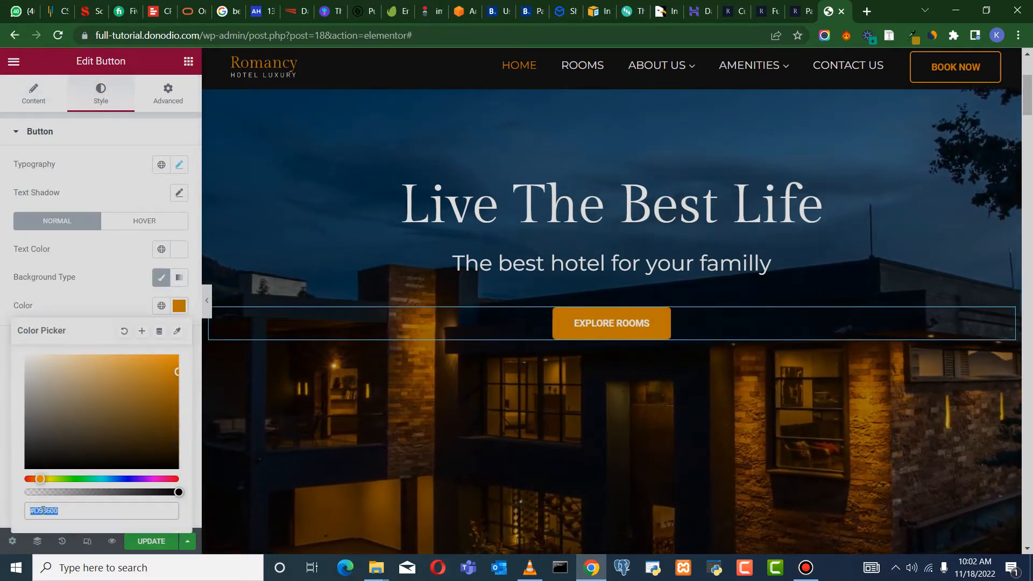
{"action": "right_click", "coordinate": [47, 509]}
{"action": "left_click", "coordinate": [80, 331]}
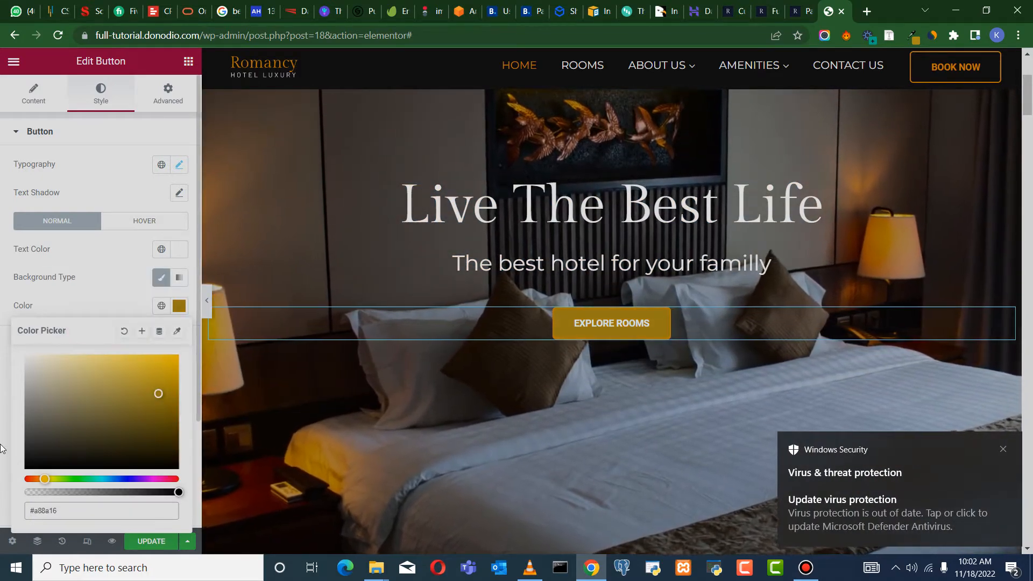
{"action": "left_click", "coordinate": [2, 449]}
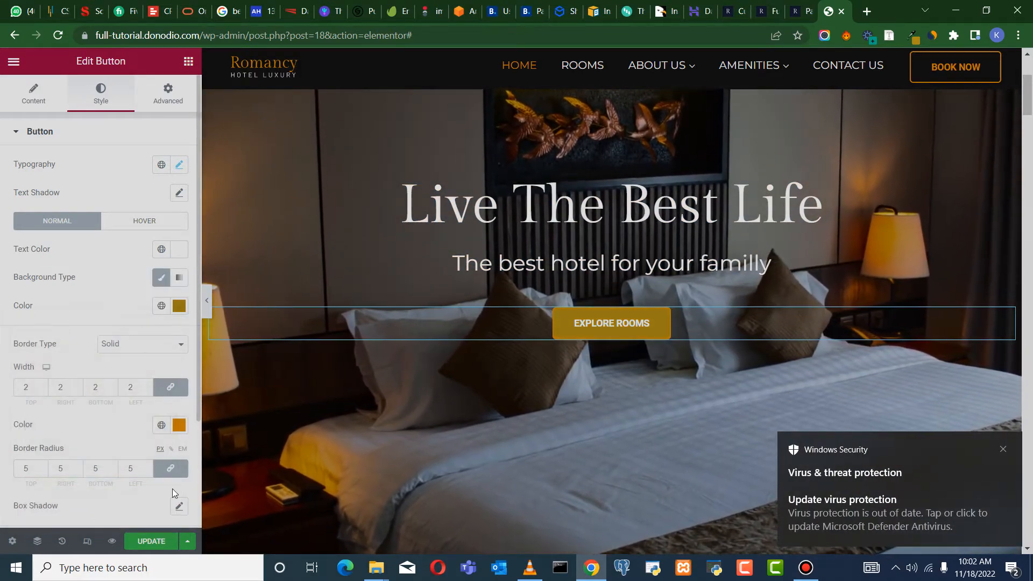
Set the Explore Rooms button's border colour to #a88a16 as well
{"action": "left_click", "coordinate": [179, 427]}
{"action": "triple_click", "coordinate": [48, 390]}
{"action": "right_click", "coordinate": [43, 388]}
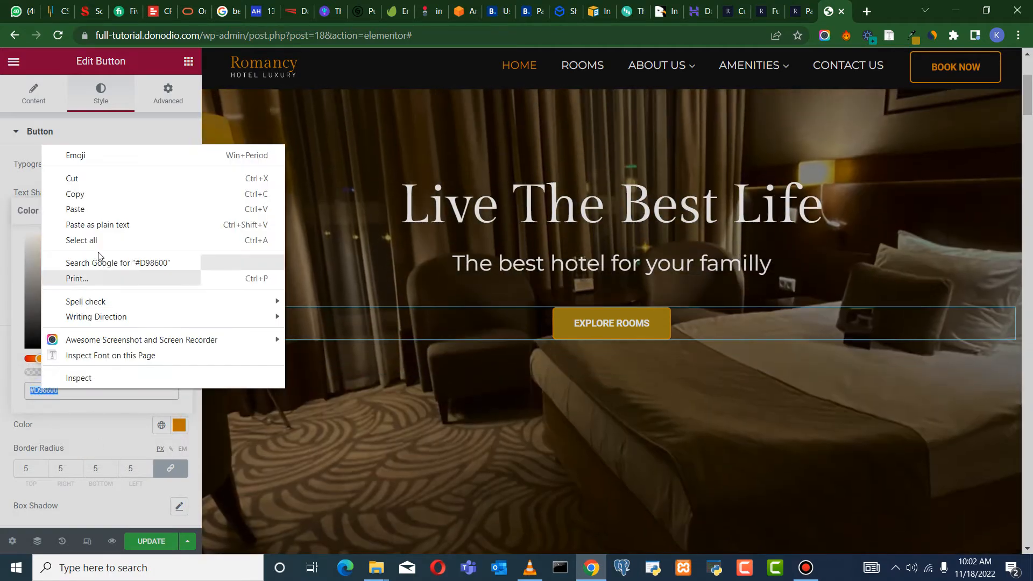
{"action": "left_click", "coordinate": [96, 209]}
{"action": "left_click", "coordinate": [2, 427]}
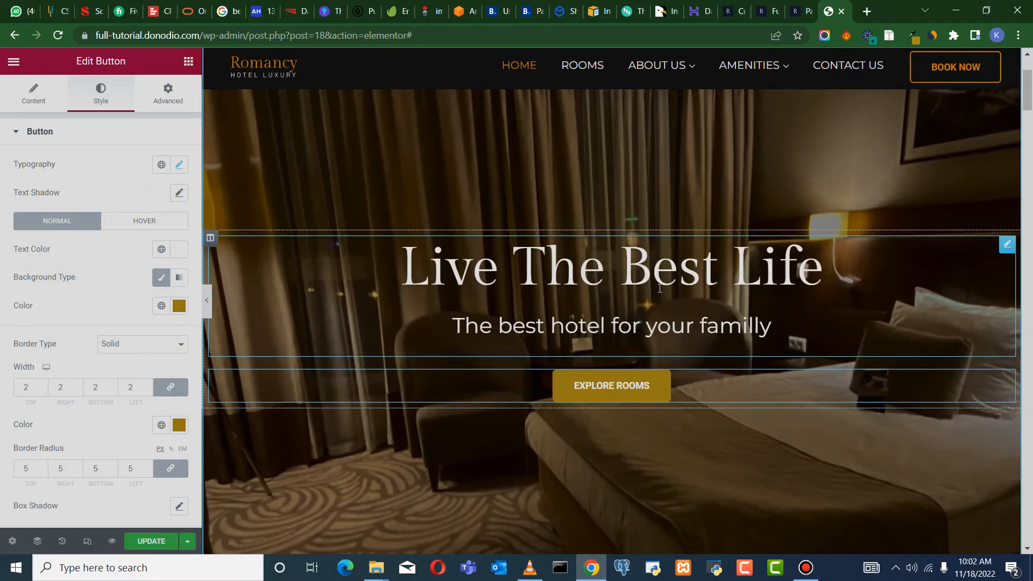
Look over the booking form and welcome section below the hero, and save the page changes
{"action": "scroll", "coordinate": [802, 285], "scroll_direction": "down", "scroll_amount": 5}
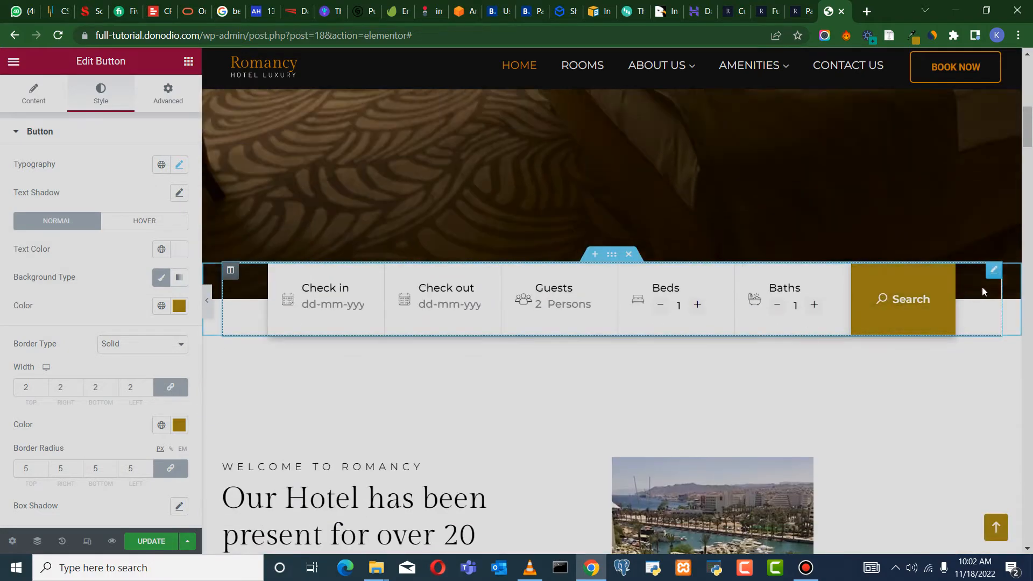
{"action": "scroll", "coordinate": [784, 367], "scroll_direction": "down", "scroll_amount": 6}
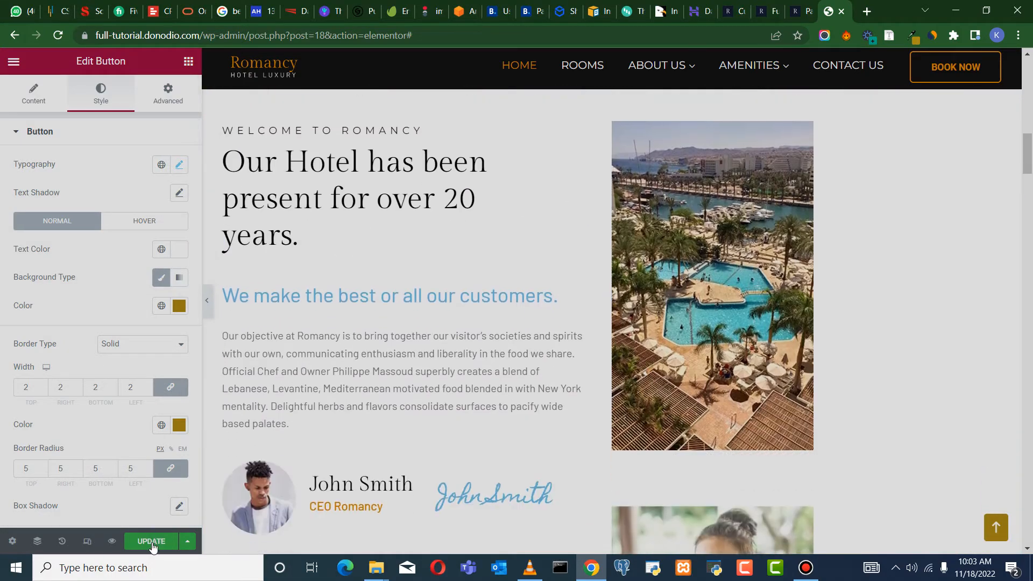
{"action": "left_click", "coordinate": [152, 542]}
Change the welcome section heading's subtitle to "WELCOME TO DUTCH HOTEL"
{"action": "scroll", "coordinate": [512, 257], "scroll_direction": "up", "scroll_amount": 1}
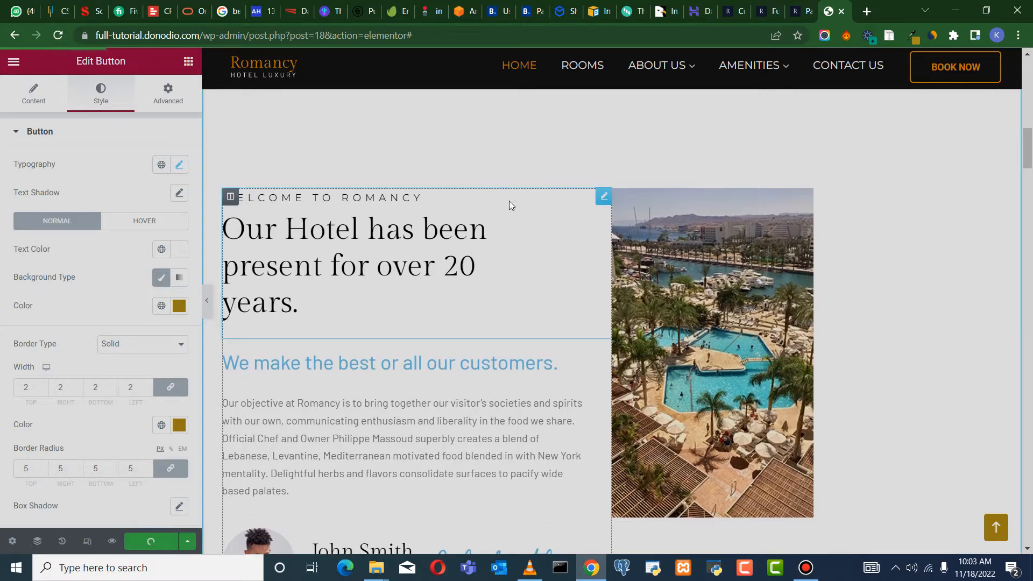
{"action": "left_click", "coordinate": [601, 198]}
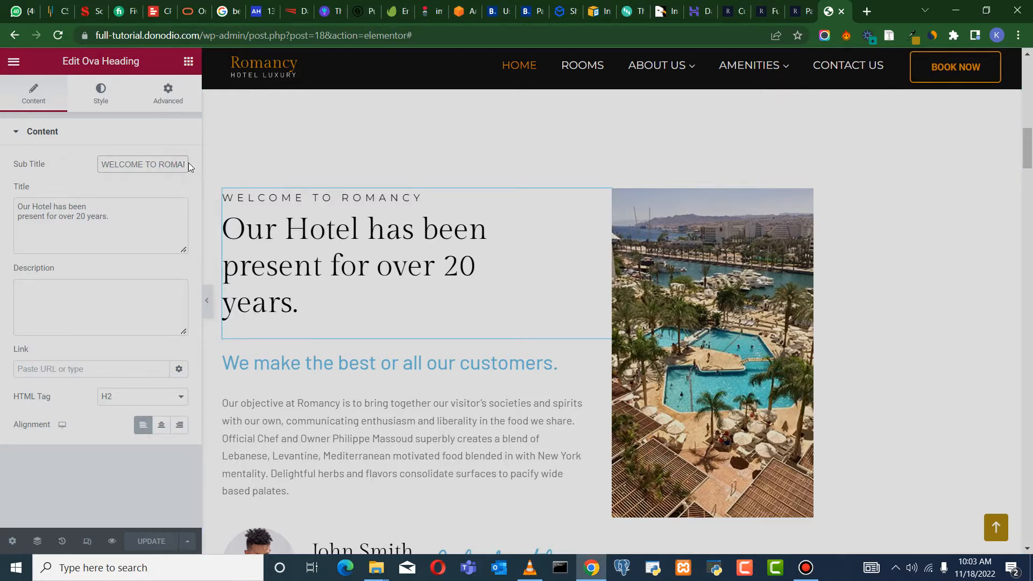
{"action": "key", "text": "Right"}
{"action": "key", "text": "Right"}
{"action": "key", "text": "Right"}
{"action": "key", "text": "BackSpace"}
{"action": "key", "text": "BackSpace"}
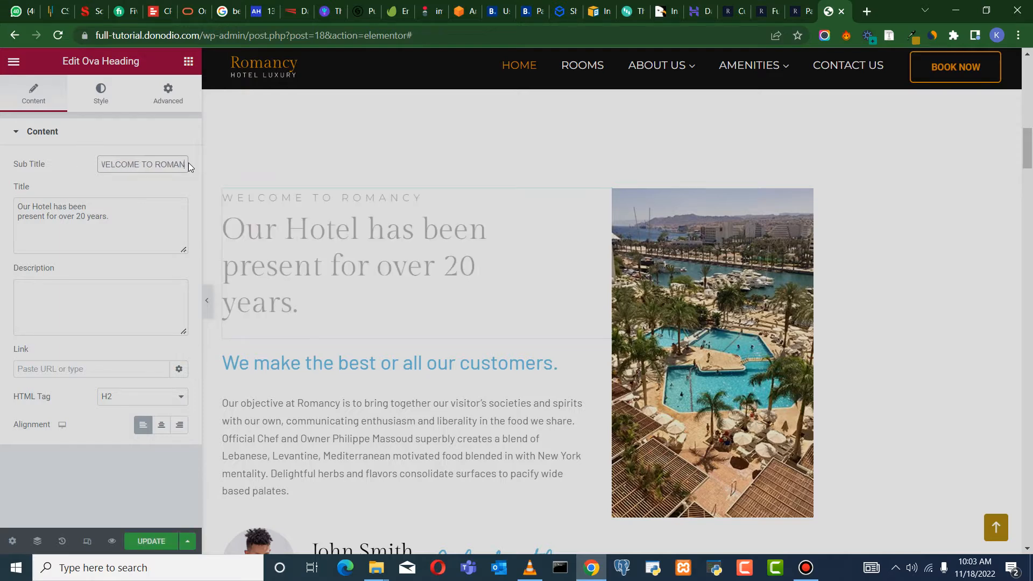
{"action": "key", "text": "BackSpace"}
{"action": "key", "text": "BackSpace"}
{"action": "key", "text": "BackSpace"}
{"action": "key", "text": "BackSpace"}
{"action": "type", "text": "DUTCH HOTEL"}
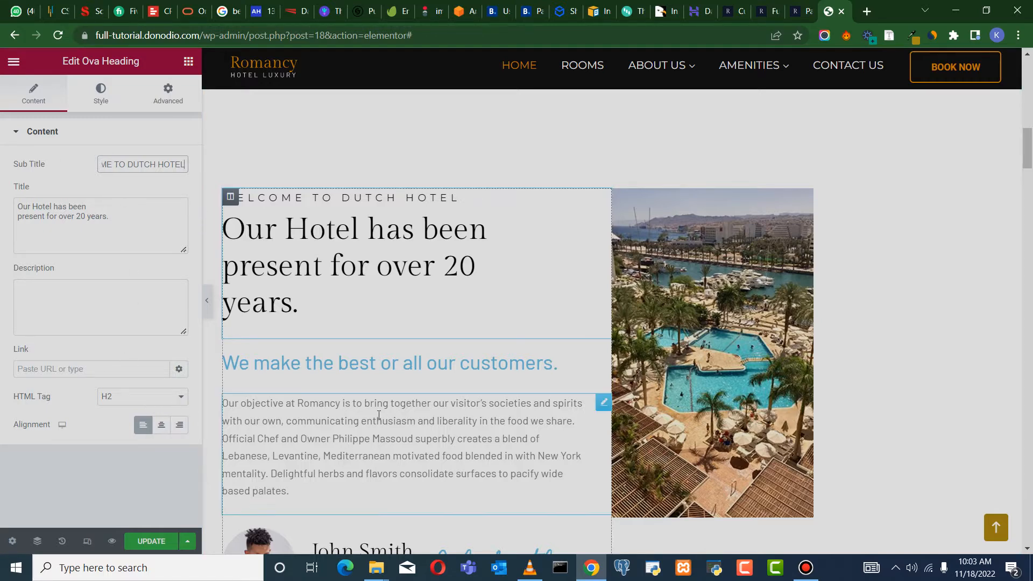
Set the text colour of the "We make the best or all our customers." heading to #a88a16
{"action": "left_click", "coordinate": [328, 362]}
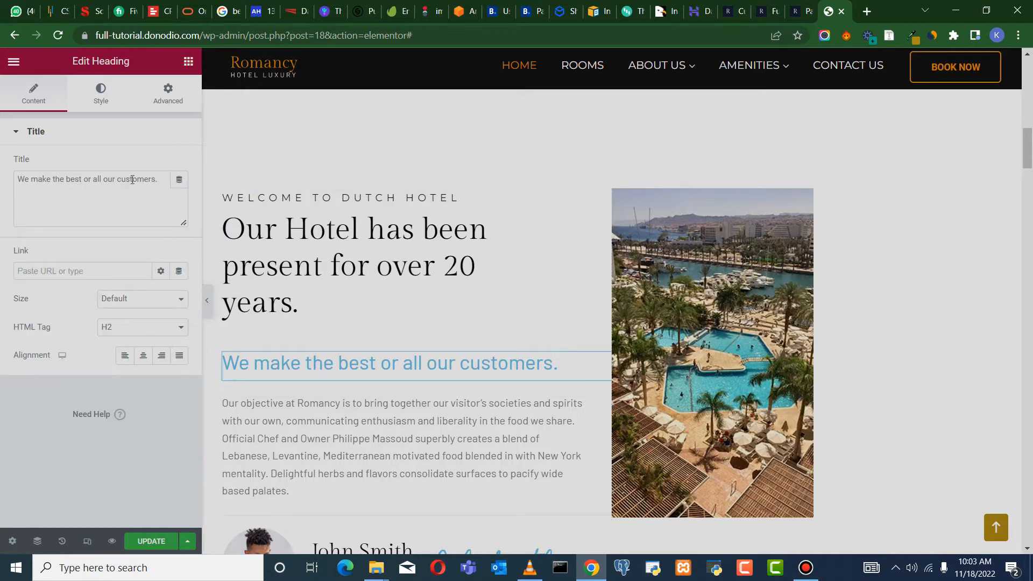
{"action": "left_click", "coordinate": [104, 99]}
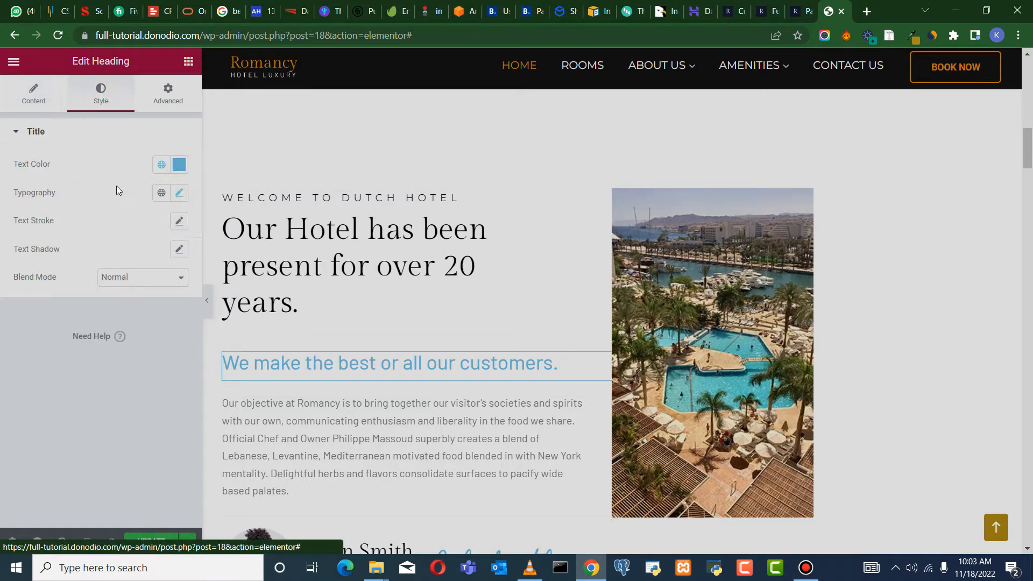
{"action": "left_click", "coordinate": [179, 165]}
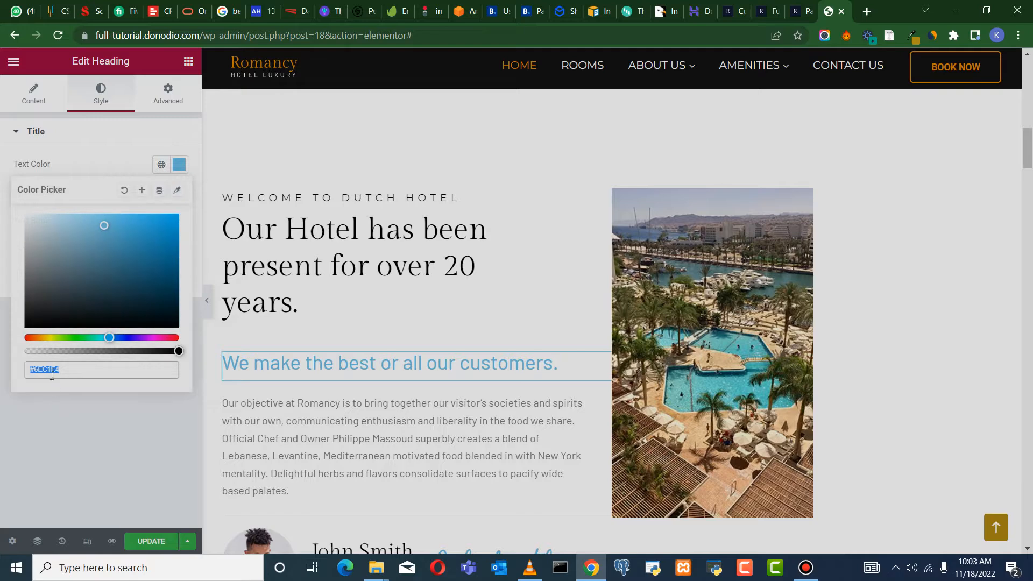
{"action": "right_click", "coordinate": [68, 371]}
{"action": "left_click", "coordinate": [103, 188]}
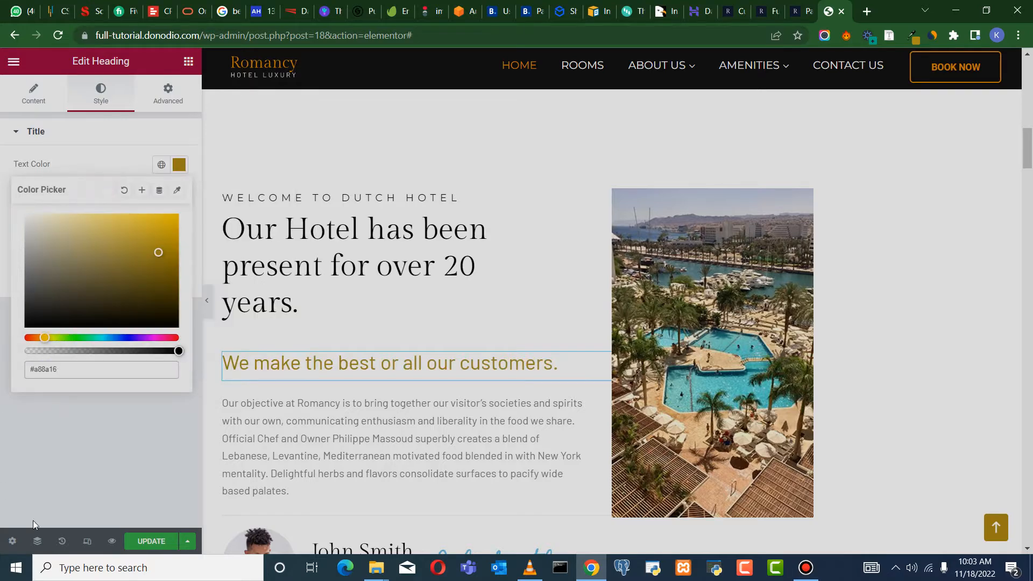
{"action": "left_click", "coordinate": [2, 422]}
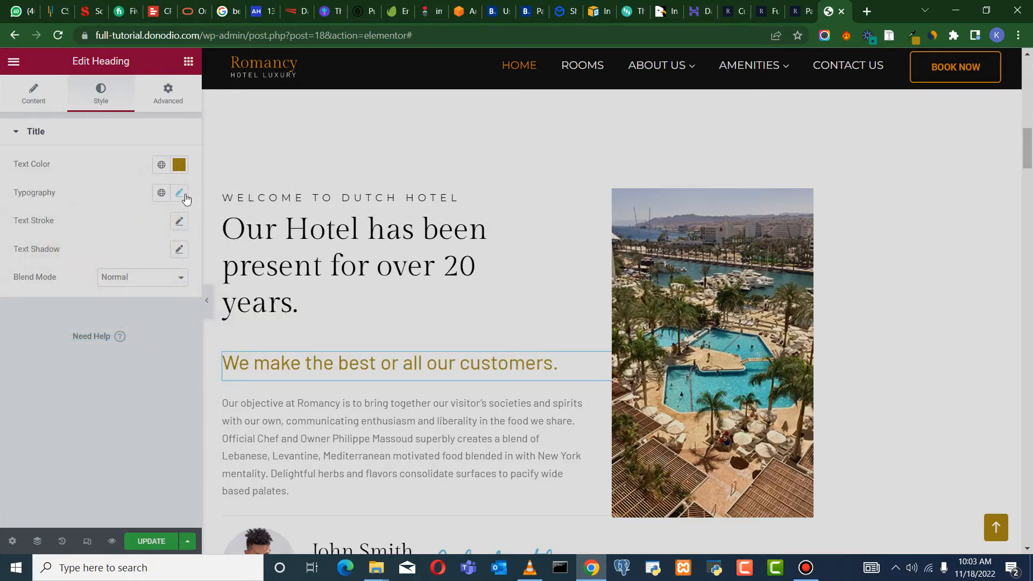
Set the font weight of the "We make the best or all our customers." heading to 800 (Extra Bold)
{"action": "left_click", "coordinate": [180, 193]}
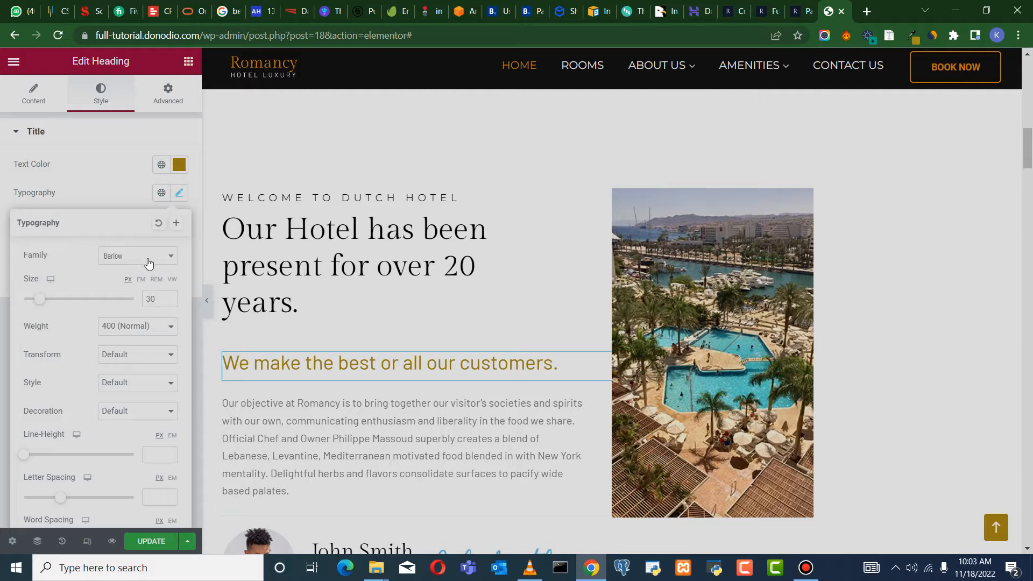
{"action": "left_click", "coordinate": [130, 327]}
{"action": "left_click", "coordinate": [138, 413]}
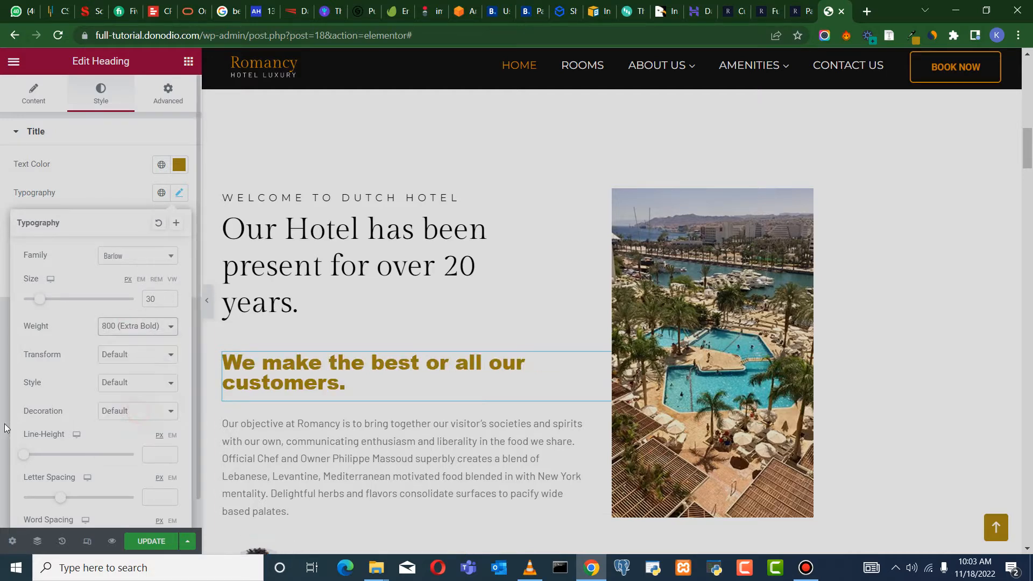
{"action": "scroll", "coordinate": [353, 323], "scroll_direction": "down", "scroll_amount": 3}
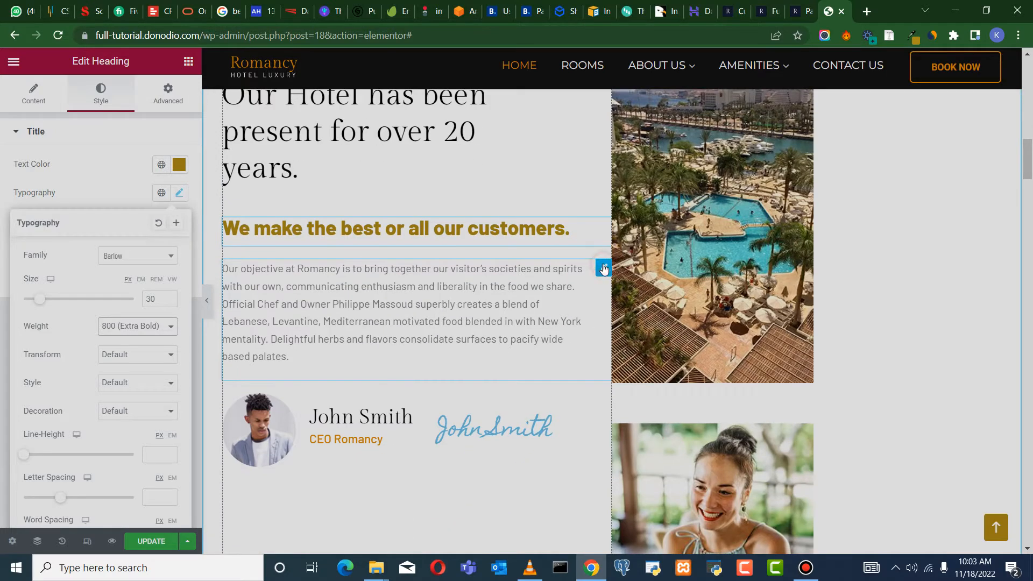
Set the text colour of the welcome section's body paragraph to near-black
{"action": "left_click", "coordinate": [603, 269]}
{"action": "left_click", "coordinate": [100, 93]}
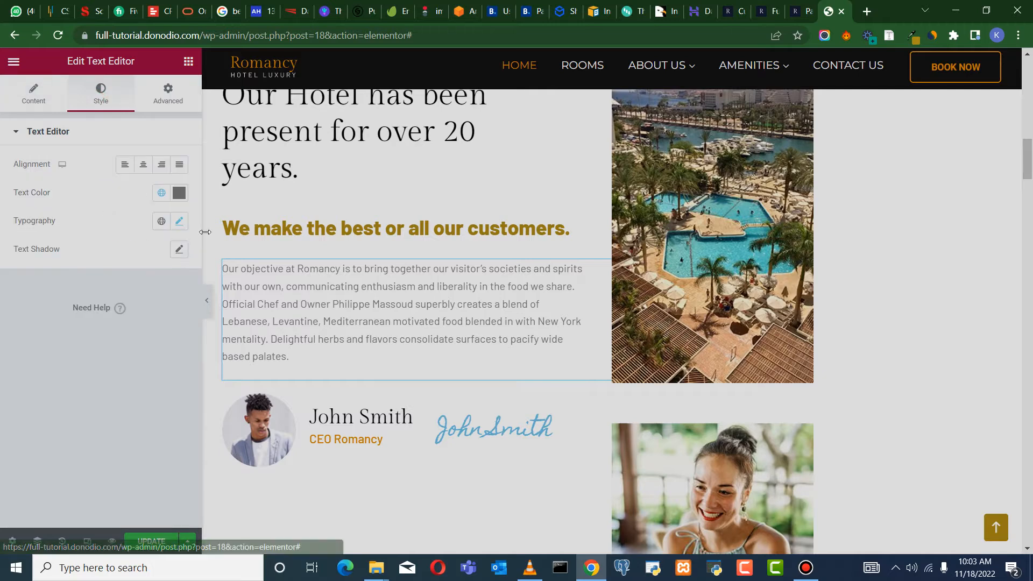
{"action": "left_click", "coordinate": [179, 192]}
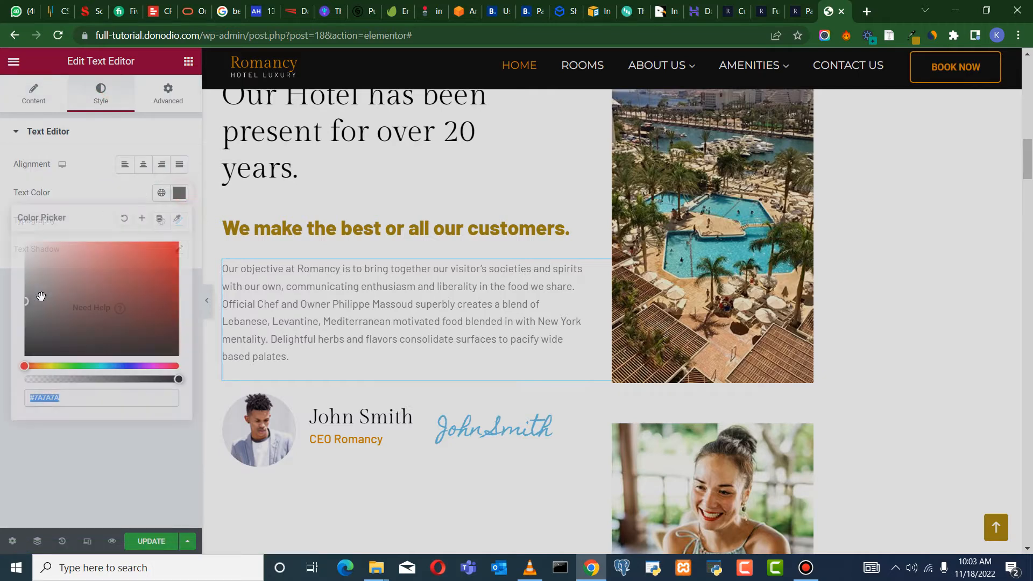
{"action": "left_click", "coordinate": [2, 344]}
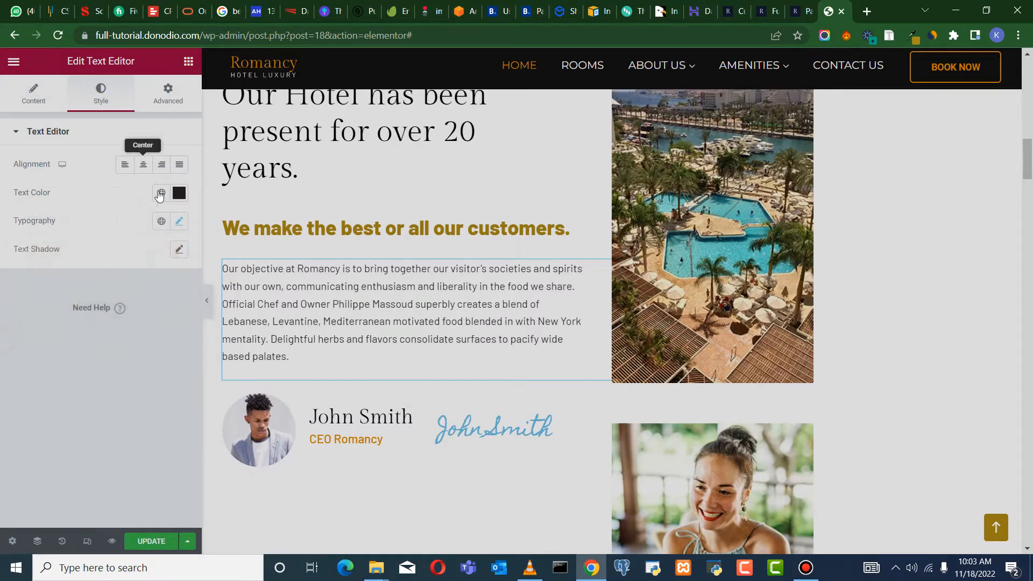
Change the welcome paragraph's font family to Montserrat
{"action": "left_click", "coordinate": [179, 221]}
{"action": "left_click", "coordinate": [151, 285]}
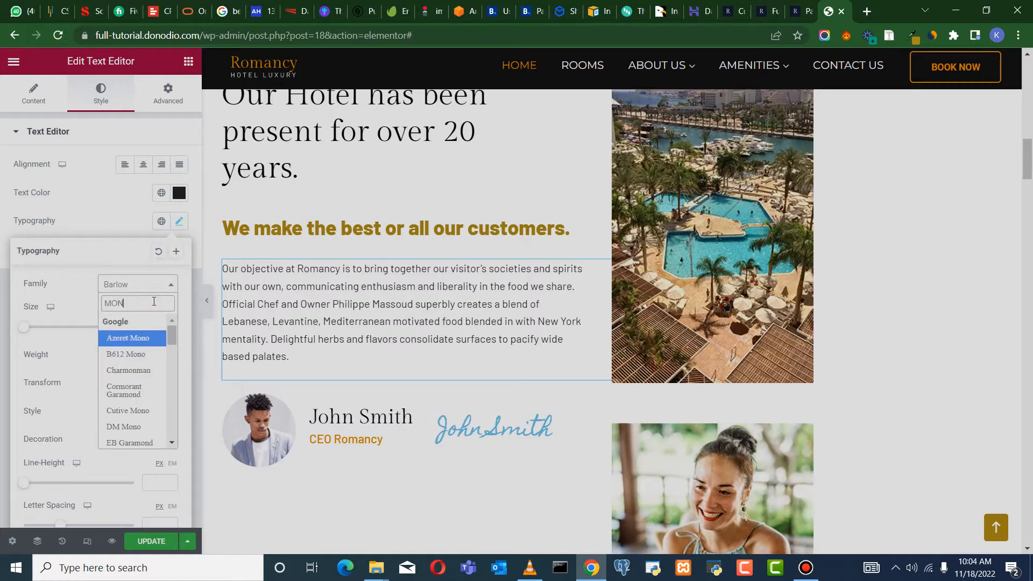
{"action": "key", "text": "Return"}
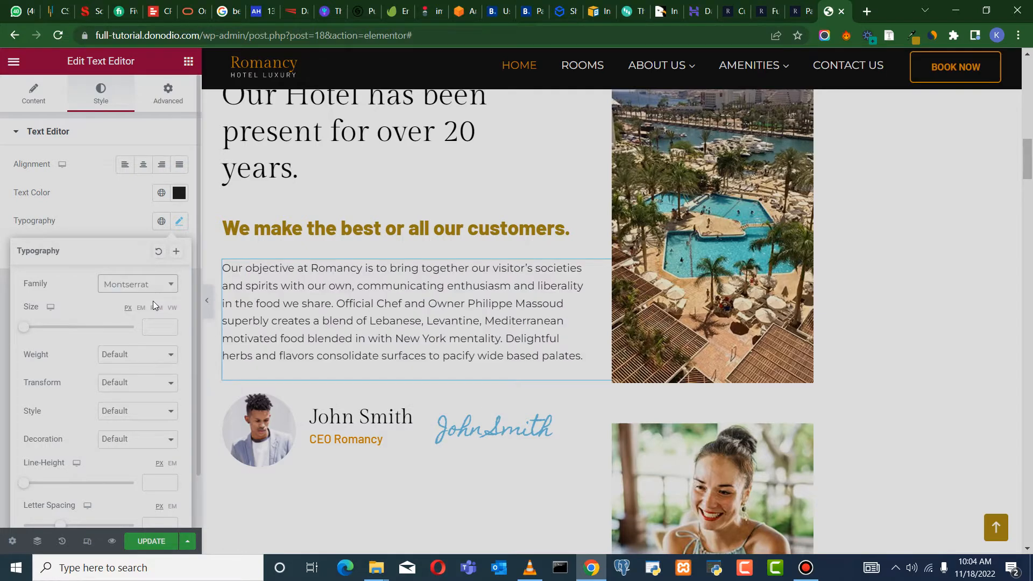
Set the font weight of the "Our Hotel has been present for over 20 years." title to 800 (Extra Bold)
{"action": "scroll", "coordinate": [457, 292], "scroll_direction": "down", "scroll_amount": 2}
{"action": "scroll", "coordinate": [469, 258], "scroll_direction": "up", "scroll_amount": 3}
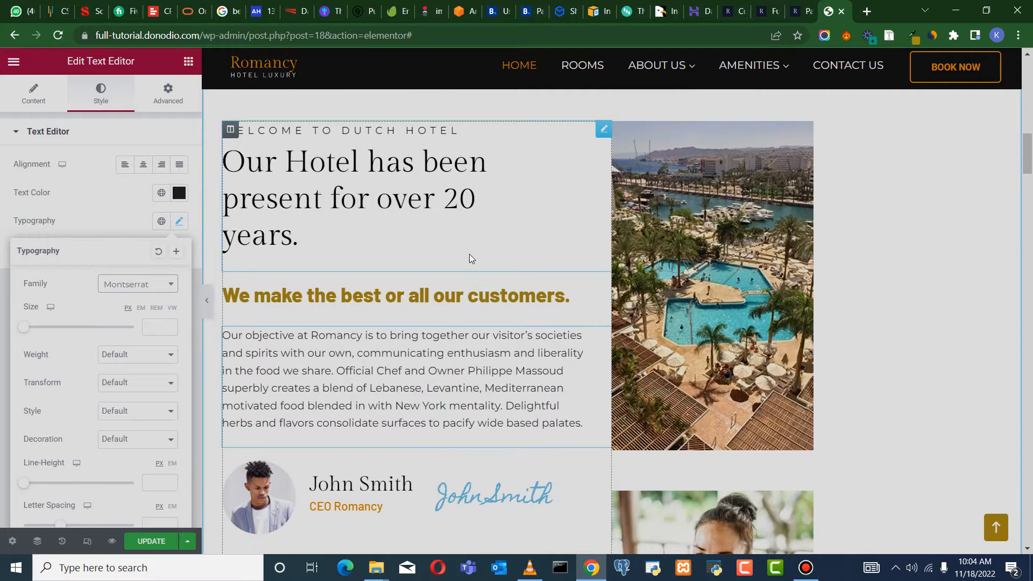
{"action": "left_click", "coordinate": [469, 176]}
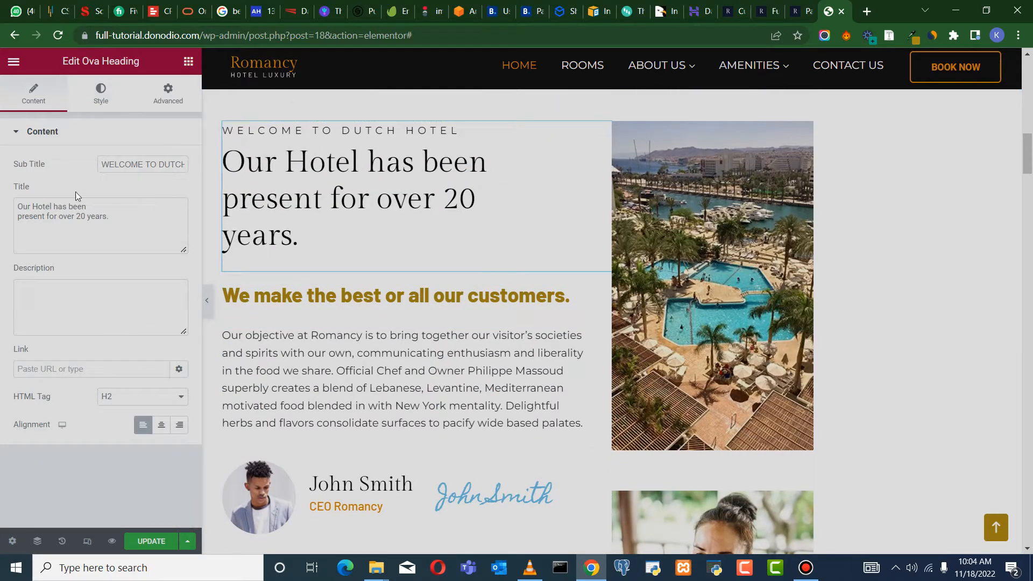
{"action": "left_click", "coordinate": [101, 104]}
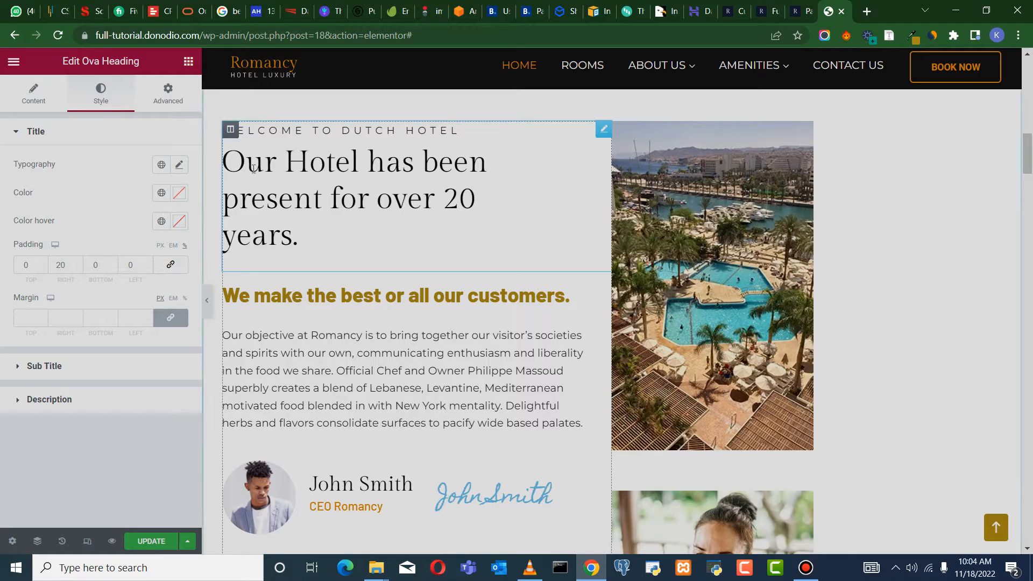
{"action": "left_click", "coordinate": [179, 166]}
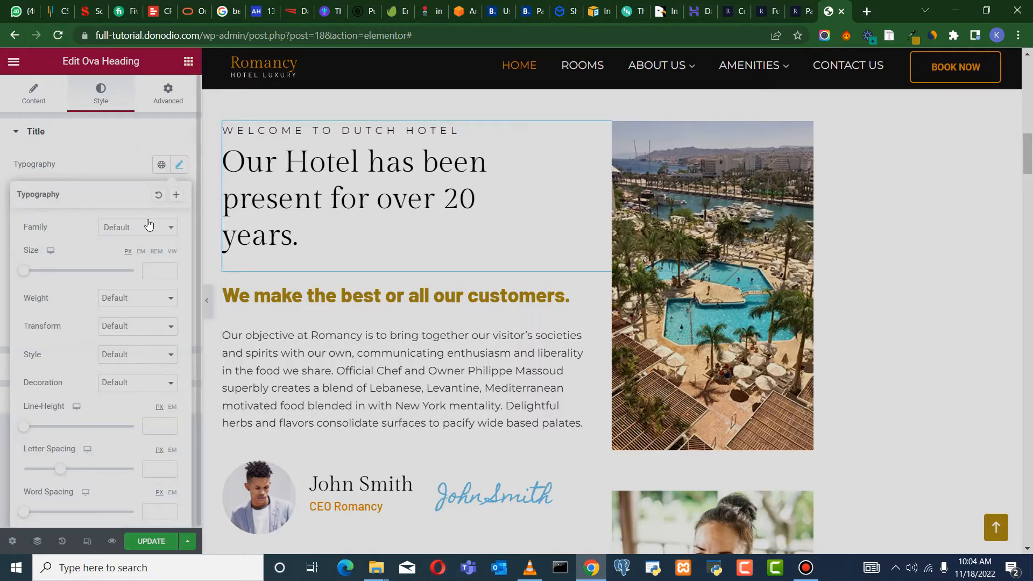
{"action": "left_click", "coordinate": [135, 299]}
{"action": "left_click", "coordinate": [154, 385]}
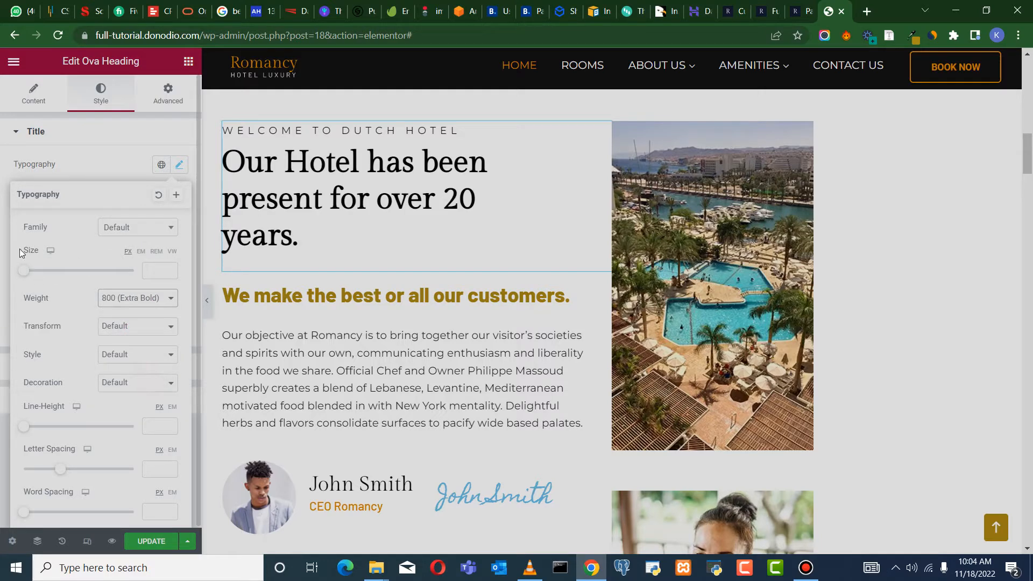
{"action": "left_click", "coordinate": [2, 255]}
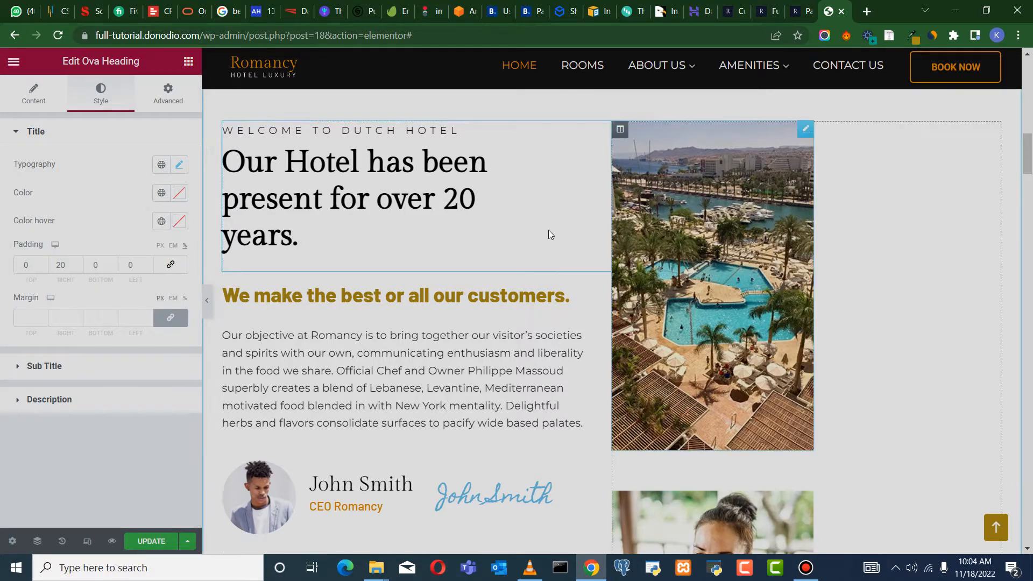
Change the job title under the CEO's name in the welcome section to "CEO DUTCH HOTEL"
{"action": "scroll", "coordinate": [548, 231], "scroll_direction": "down", "scroll_amount": 3}
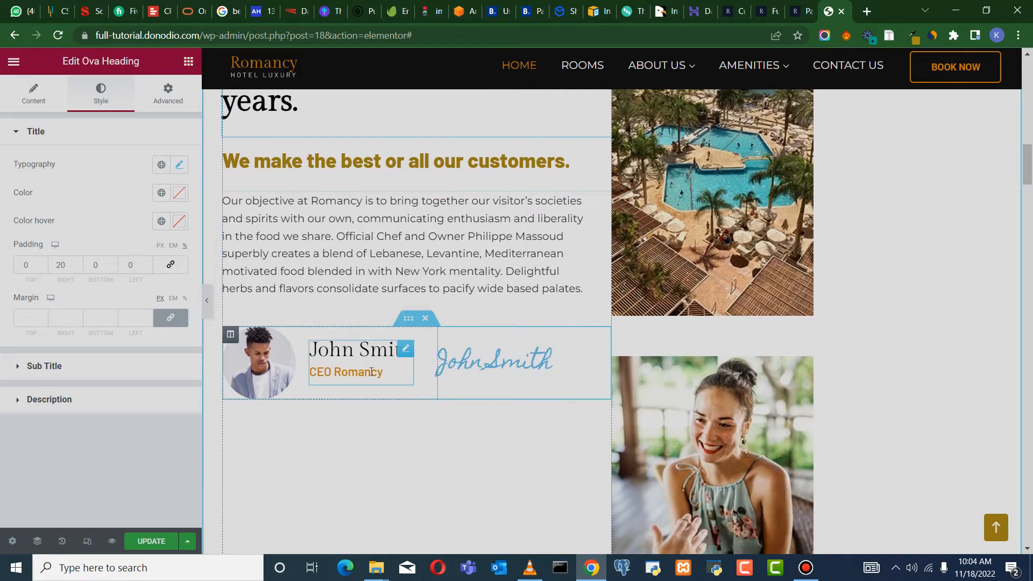
{"action": "left_click", "coordinate": [369, 372]}
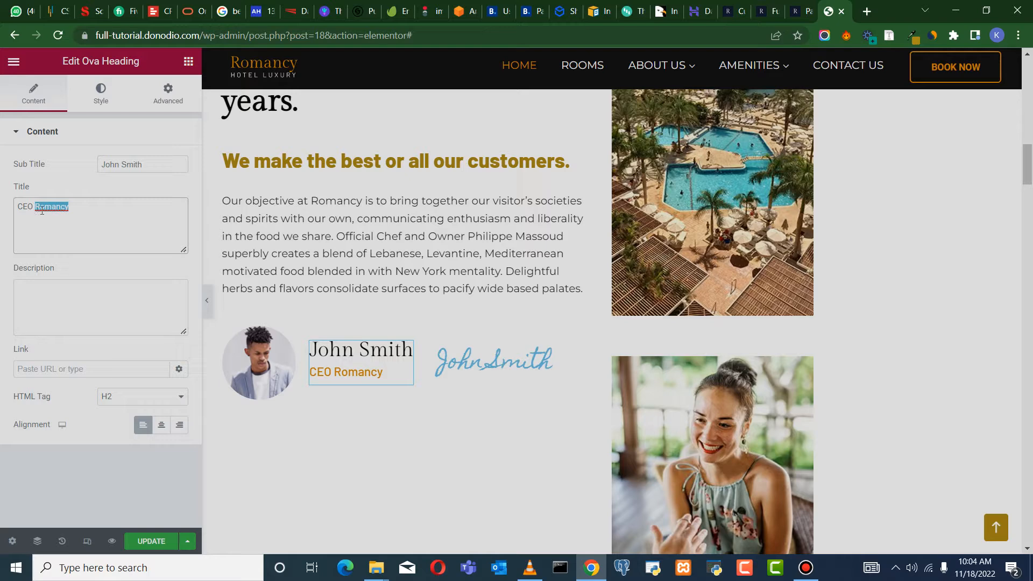
{"action": "type", "text": "DUTCH HOTEL"}
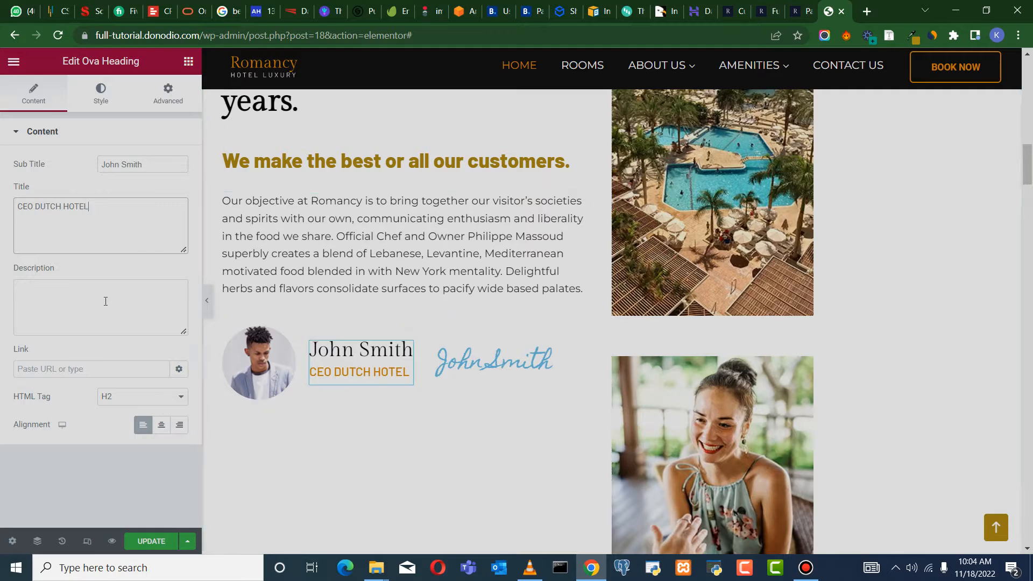
Paste the copied gold as the "CEO DUTCH HOTEL" title colour, matching the "We make the best or all our customers." heading
{"action": "left_click", "coordinate": [101, 95]}
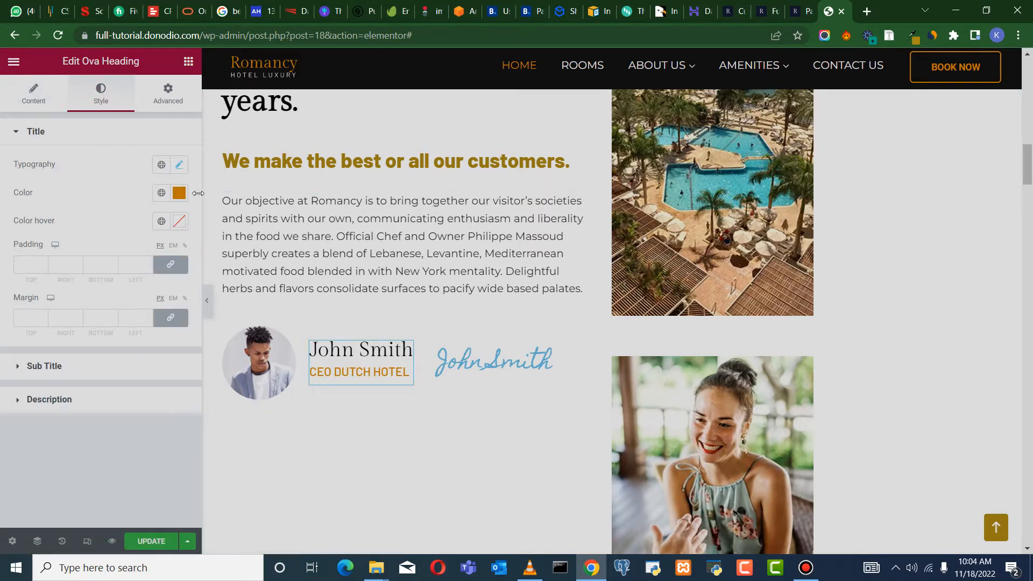
{"action": "left_click", "coordinate": [179, 192]}
{"action": "right_click", "coordinate": [58, 396]}
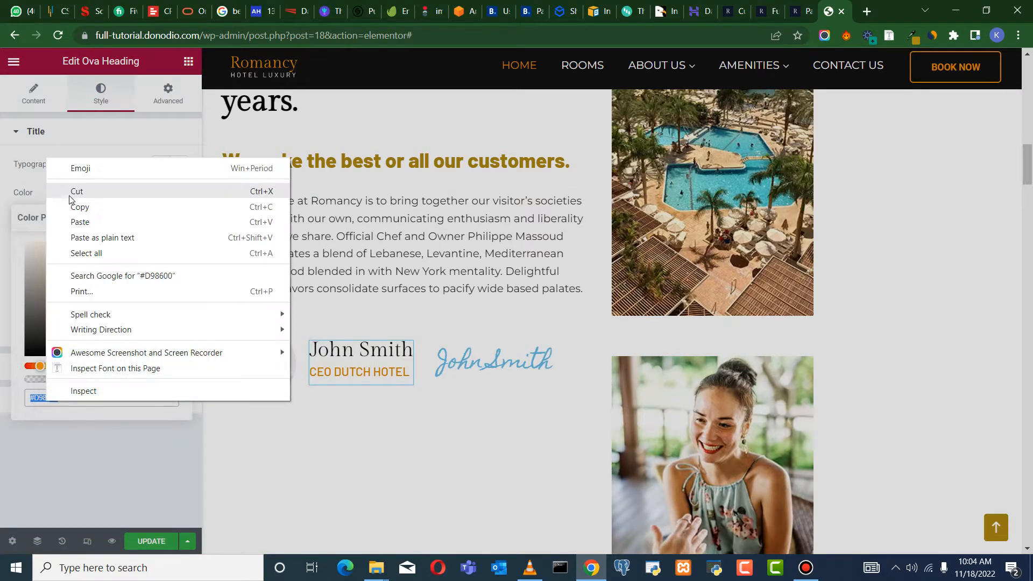
{"action": "left_click", "coordinate": [84, 222]}
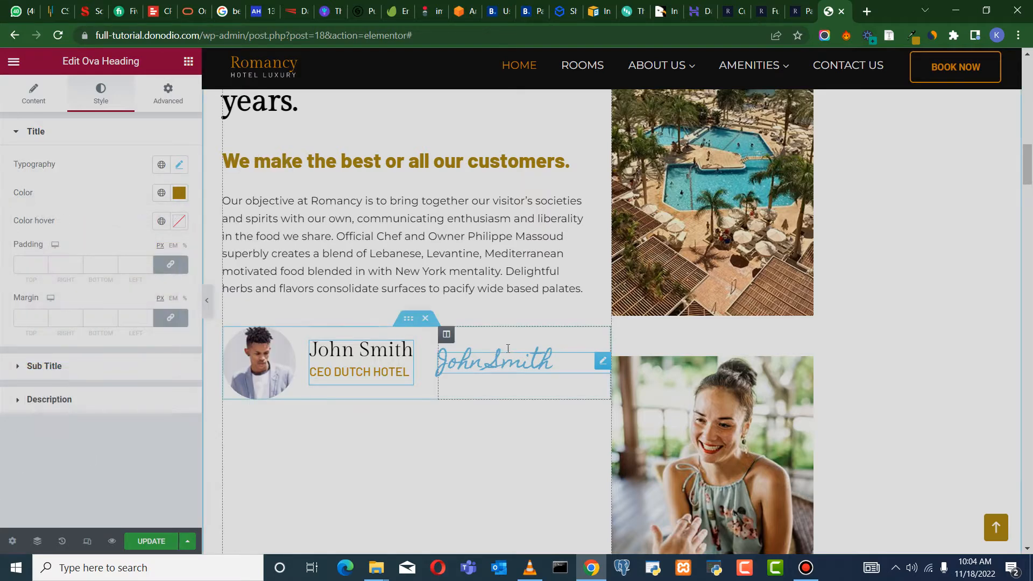
Change the CEO's handwritten signature text to a dark charcoal colour
{"action": "left_click", "coordinate": [495, 361]}
{"action": "left_click", "coordinate": [108, 103]}
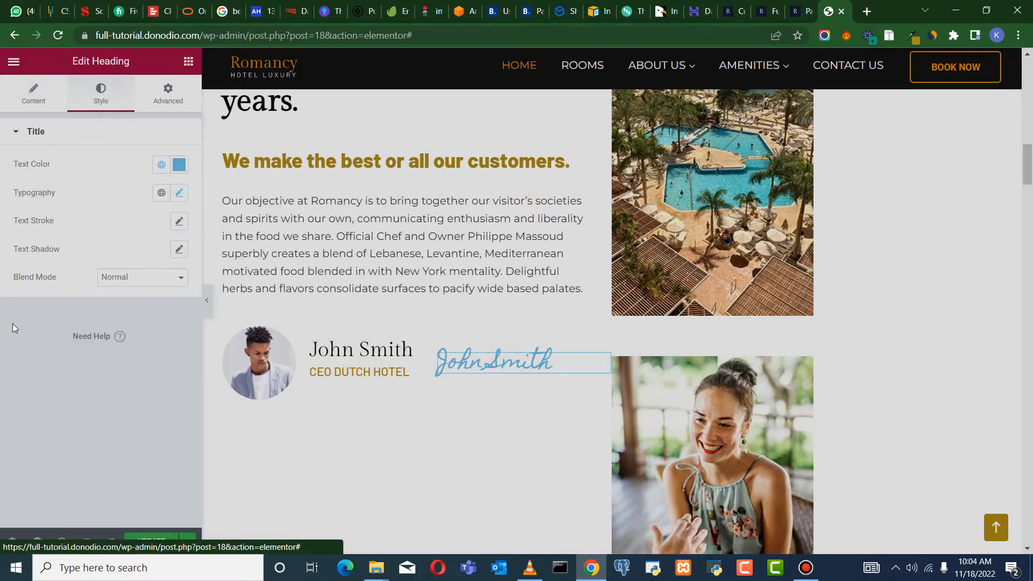
{"action": "left_click", "coordinate": [179, 164]}
{"action": "left_click", "coordinate": [37, 283]}
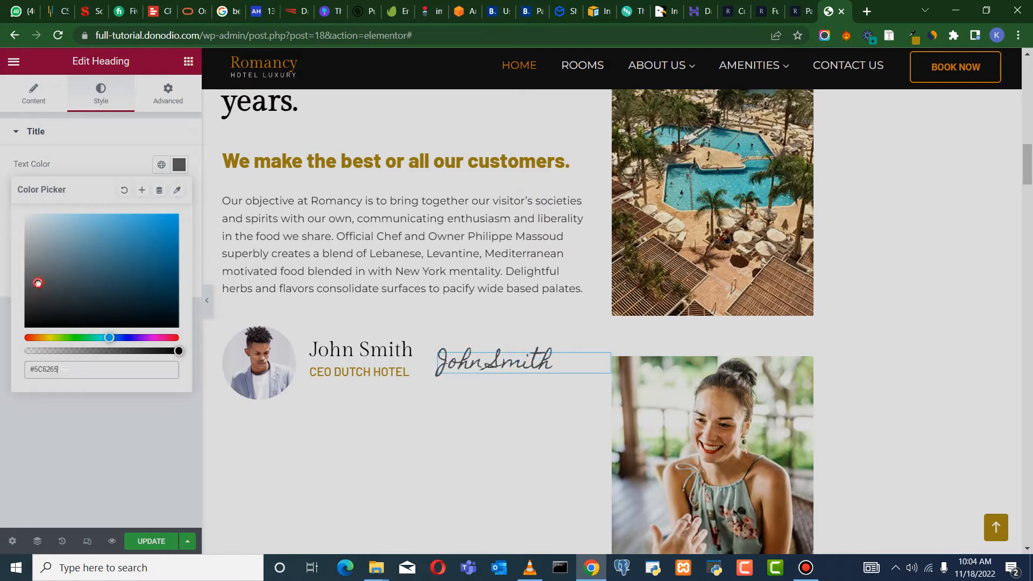
{"action": "left_click", "coordinate": [2, 317]}
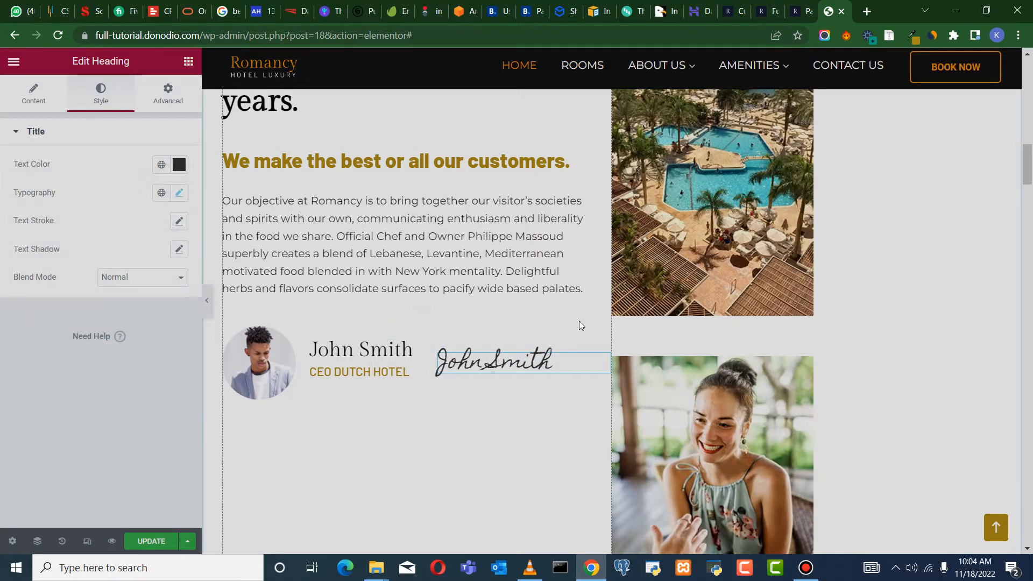
Look over the booking form and the rooms section, and save the page changes
{"action": "scroll", "coordinate": [661, 276], "scroll_direction": "down", "scroll_amount": 5}
{"action": "scroll", "coordinate": [782, 257], "scroll_direction": "up", "scroll_amount": 11}
{"action": "scroll", "coordinate": [802, 263], "scroll_direction": "up", "scroll_amount": 3}
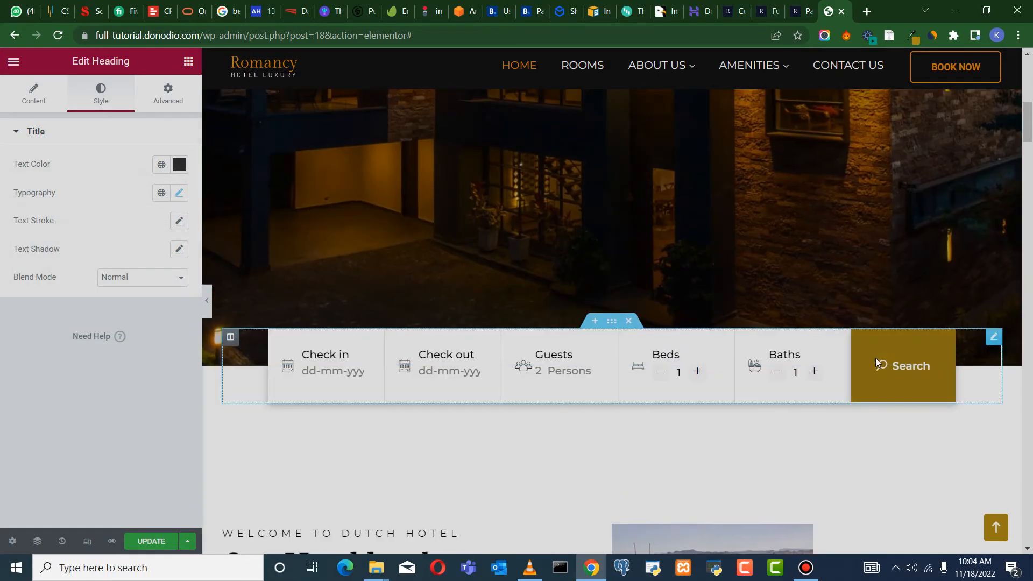
{"action": "scroll", "coordinate": [462, 337], "scroll_direction": "down", "scroll_amount": 15}
{"action": "scroll", "coordinate": [463, 337], "scroll_direction": "down", "scroll_amount": 3}
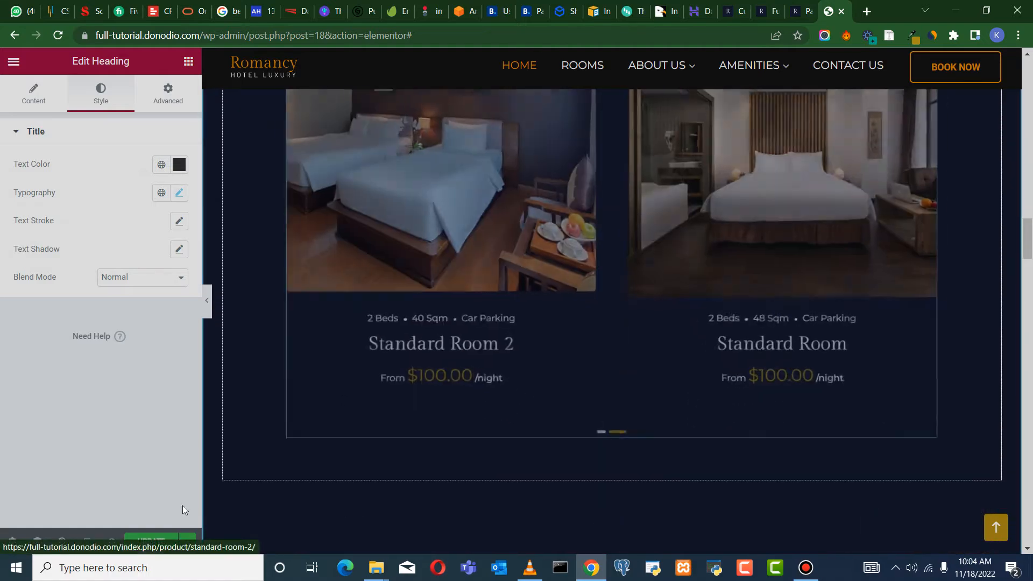
{"action": "left_click", "coordinate": [152, 541]}
Examine the rooms carousel and the Hotel Facilities section for texts and colours that need customizing
{"action": "scroll", "coordinate": [395, 337], "scroll_direction": "down", "scroll_amount": 2}
{"action": "scroll", "coordinate": [395, 335], "scroll_direction": "down", "scroll_amount": 4}
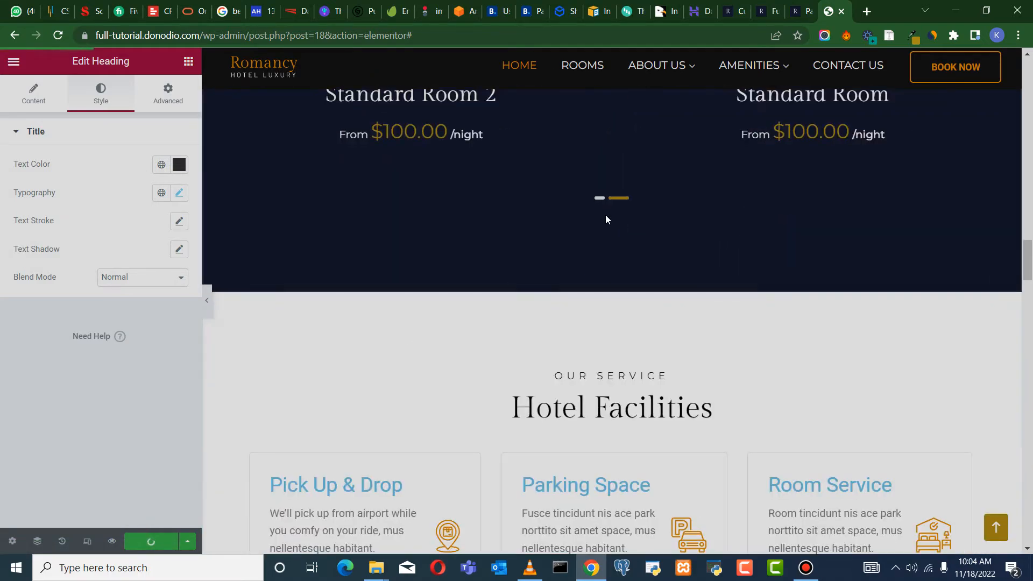
{"action": "scroll", "coordinate": [606, 214], "scroll_direction": "up", "scroll_amount": 7}
{"action": "scroll", "coordinate": [625, 231], "scroll_direction": "up", "scroll_amount": 3}
{"action": "scroll", "coordinate": [644, 252], "scroll_direction": "down", "scroll_amount": 7}
{"action": "scroll", "coordinate": [646, 243], "scroll_direction": "down", "scroll_amount": 9}
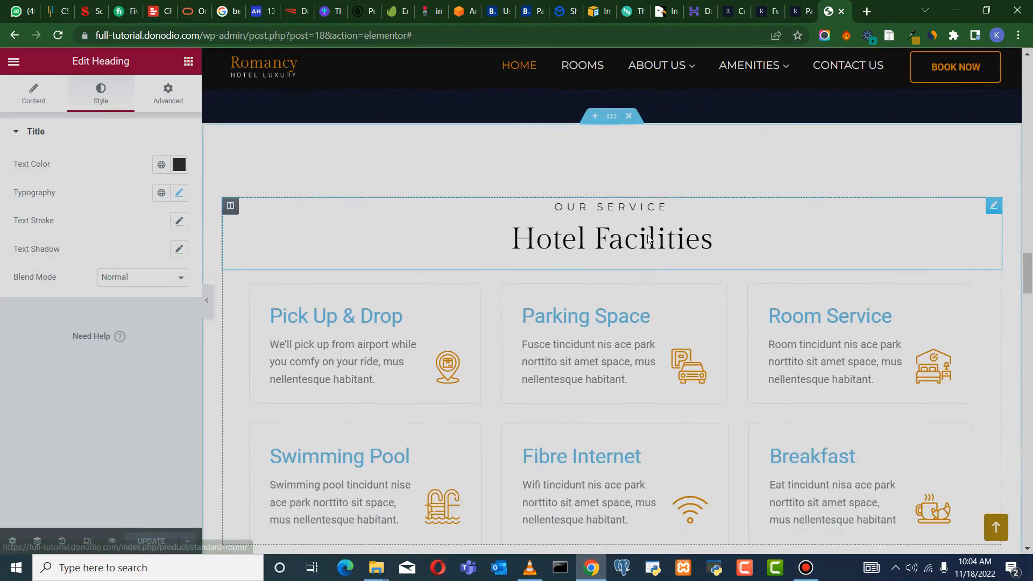
{"action": "scroll", "coordinate": [673, 211], "scroll_direction": "up", "scroll_amount": 2}
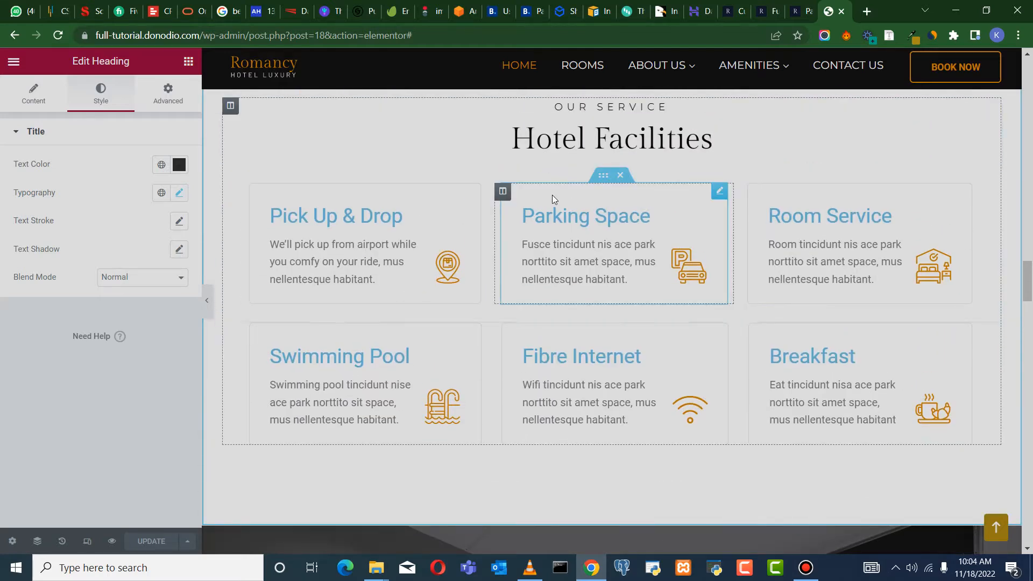
{"action": "scroll", "coordinate": [464, 337], "scroll_direction": "up", "scroll_amount": 2}
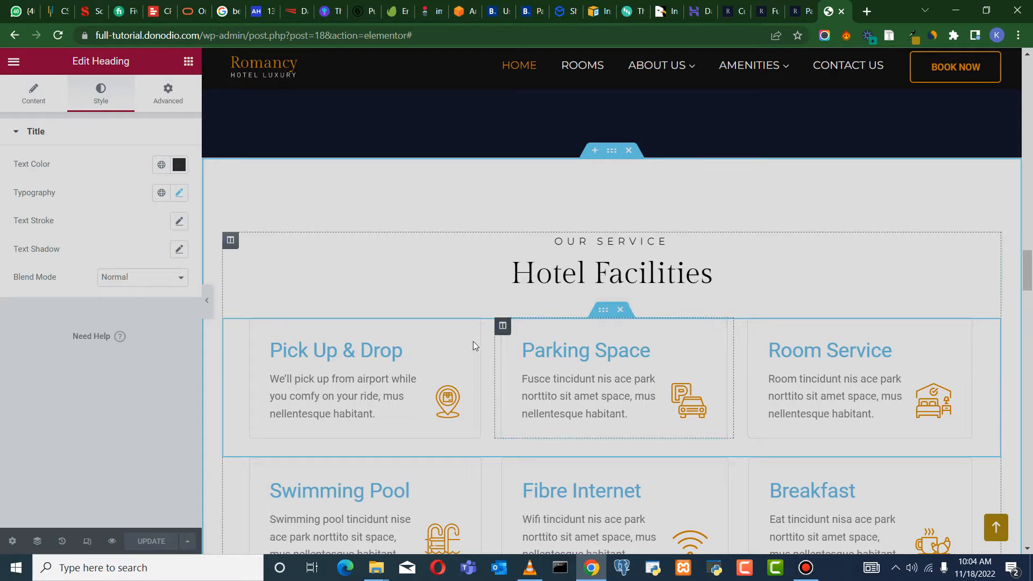
Change the Hotel Facilities heading's subtitle to "ADDED SERVICES"
{"action": "left_click", "coordinate": [681, 253]}
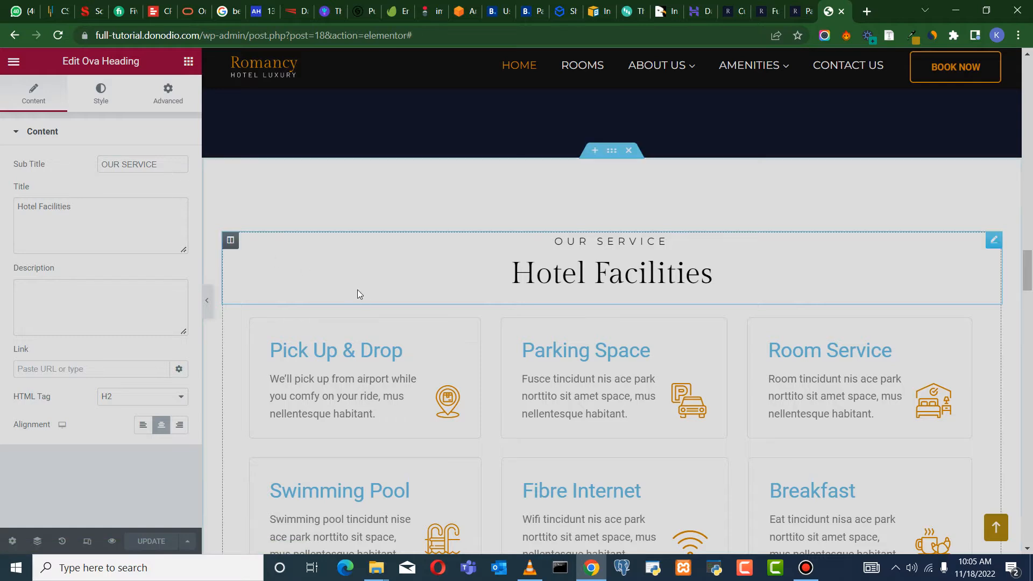
{"action": "scroll", "coordinate": [361, 296], "scroll_direction": "down", "scroll_amount": 1}
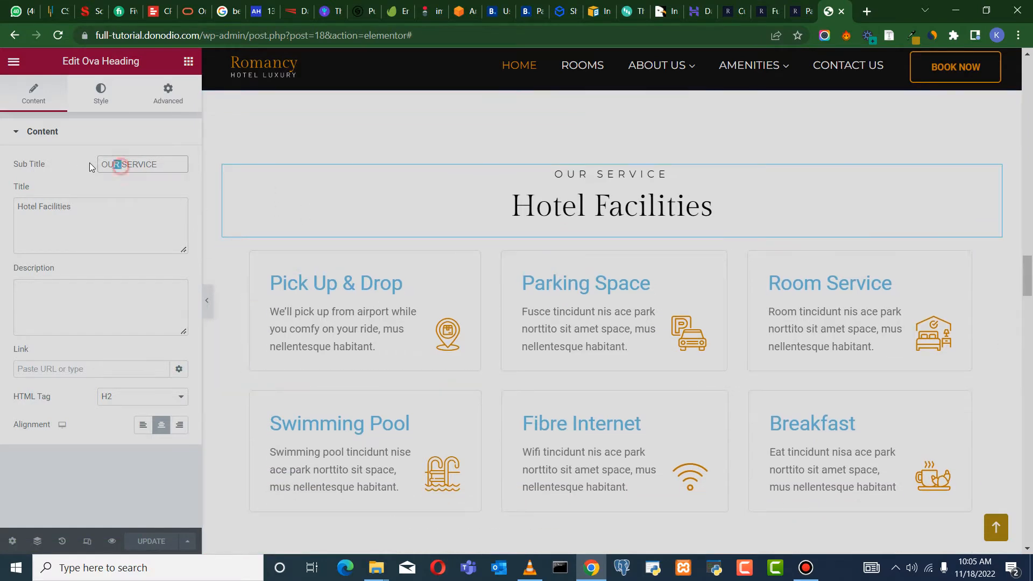
{"action": "type", "text": "ADDEE"}
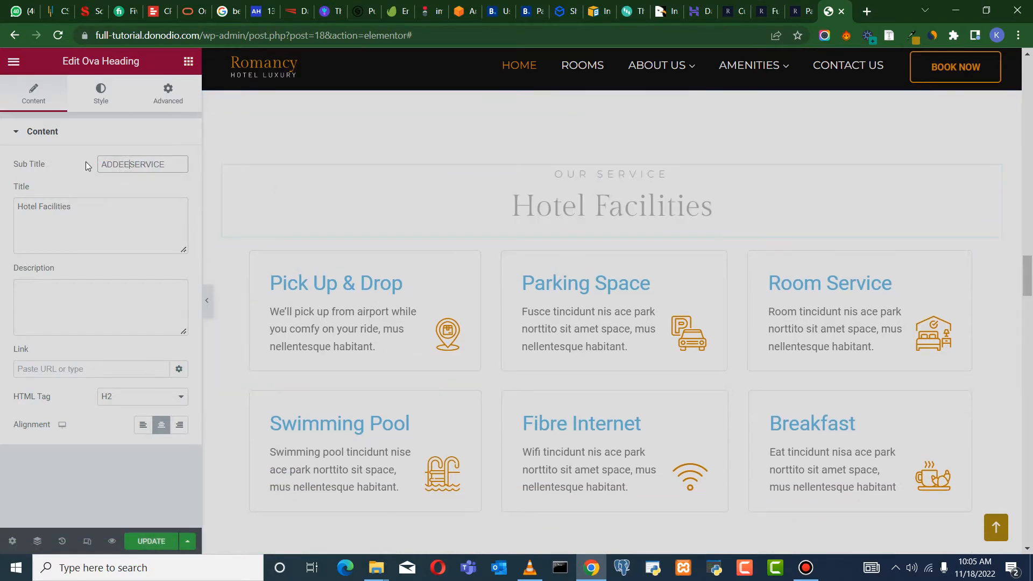
{"action": "key", "text": "BackSpace"}
{"action": "type", "text": "D "}
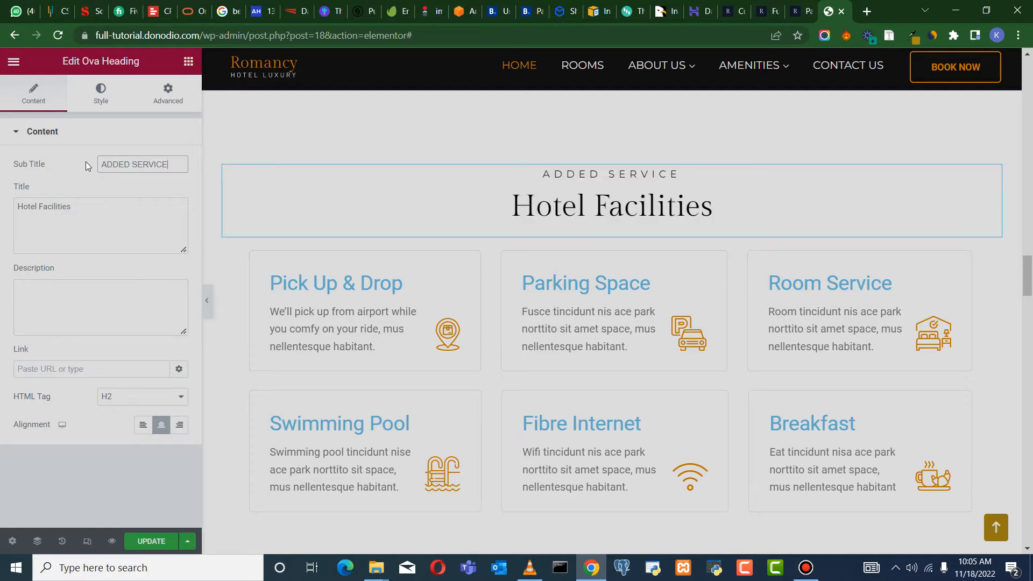
{"action": "type", "text": "S"}
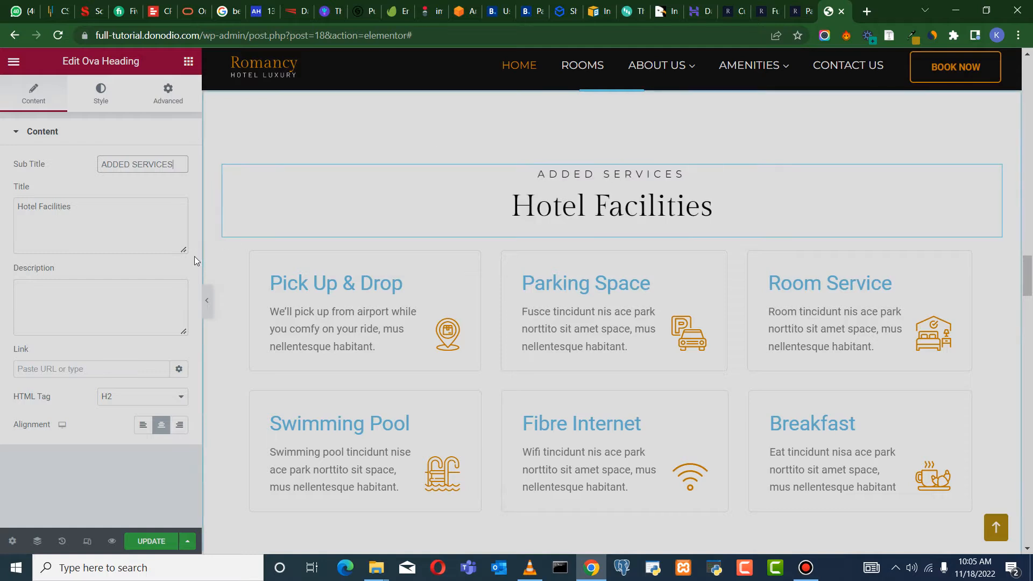
Set the font weight of the "Hotel Facilities" title to 700 (Bold)
{"action": "left_click", "coordinate": [94, 100]}
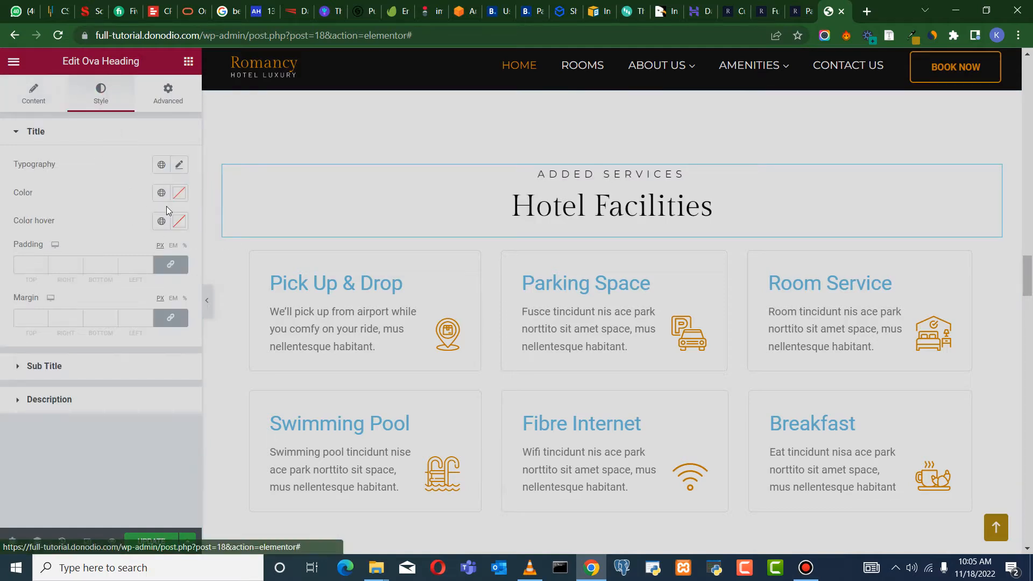
{"action": "left_click", "coordinate": [179, 165]}
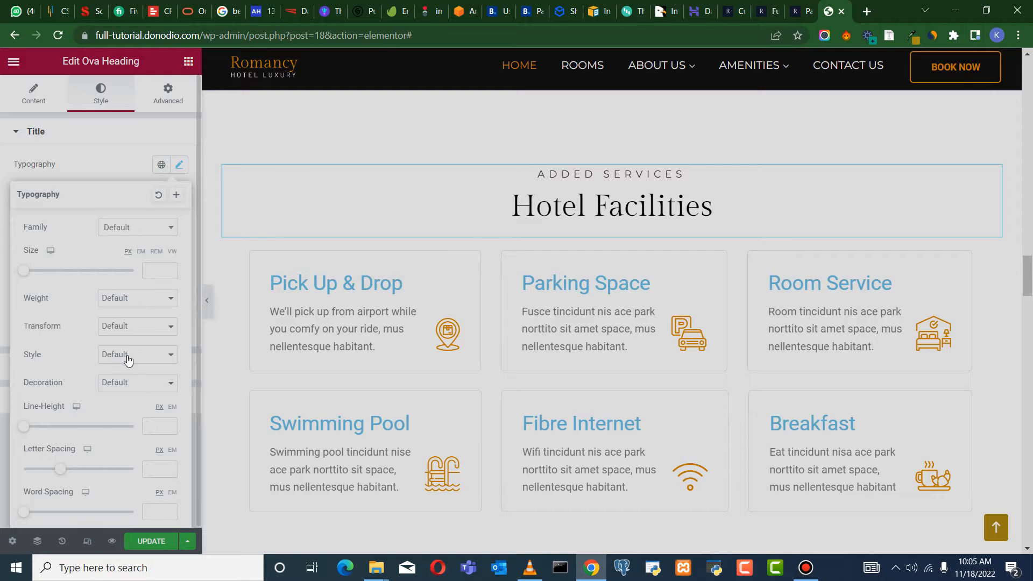
{"action": "left_click", "coordinate": [148, 299]}
{"action": "left_click", "coordinate": [121, 370]}
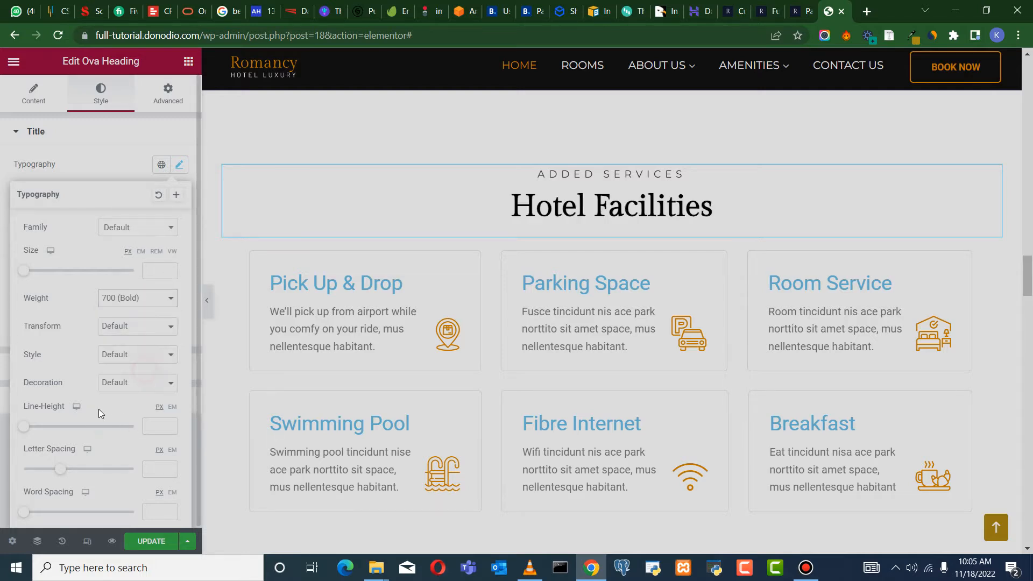
{"action": "left_click", "coordinate": [4, 371]}
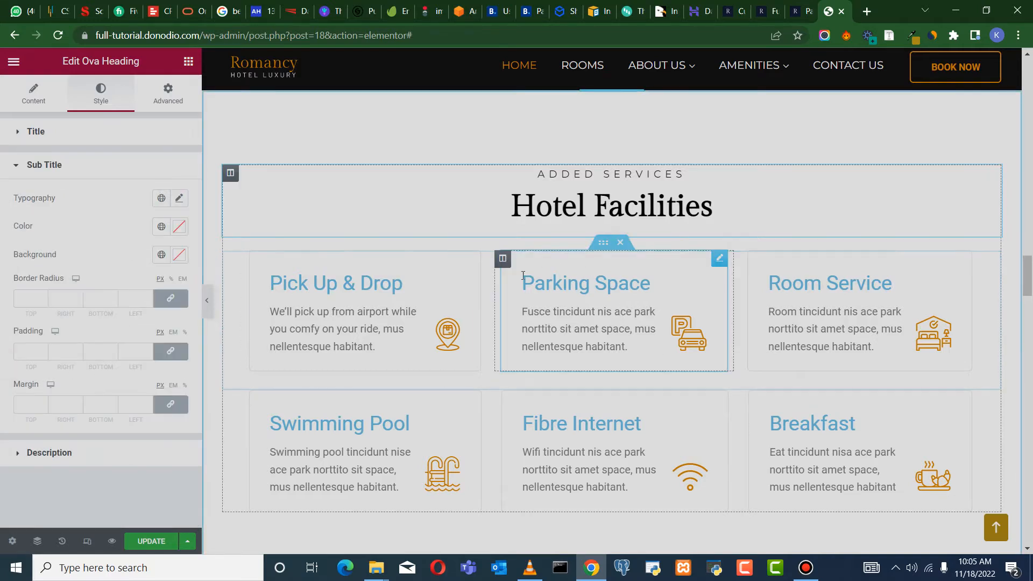
Paste the copied gold as the primary icon colour of the Pick Up & Drop facility box
{"action": "scroll", "coordinate": [499, 230], "scroll_direction": "down", "scroll_amount": 1}
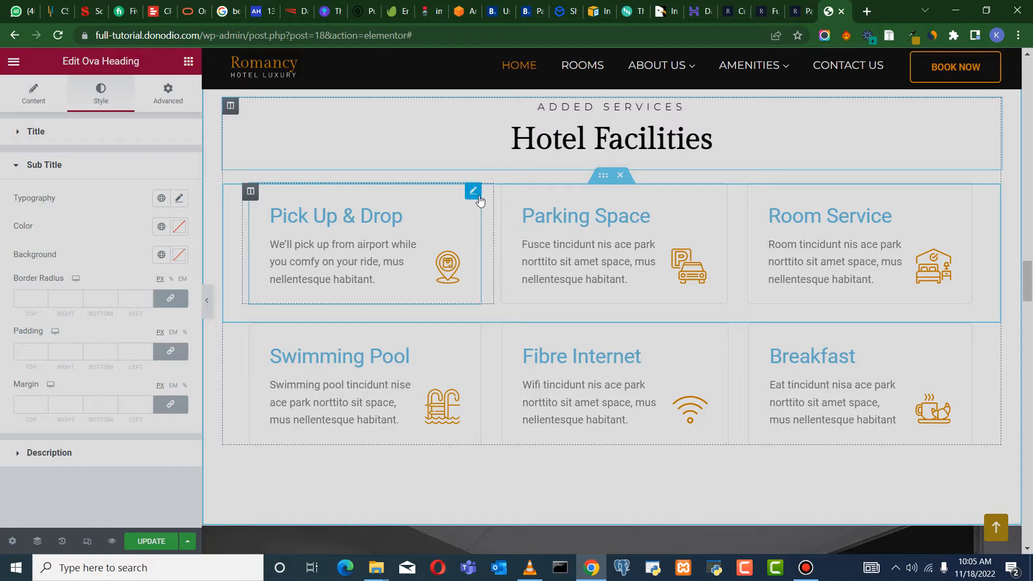
{"action": "left_click", "coordinate": [474, 193]}
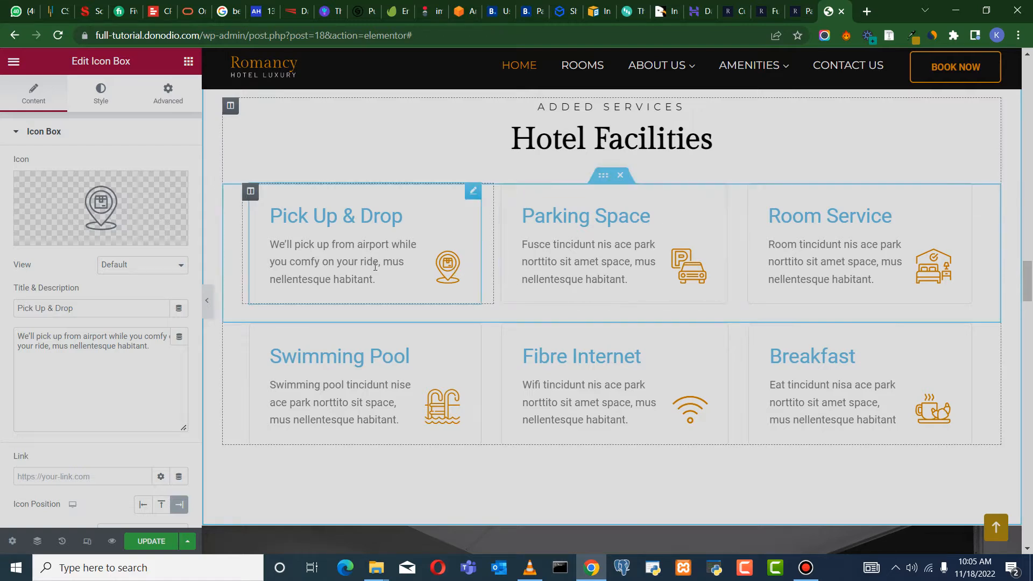
{"action": "left_click", "coordinate": [100, 103]}
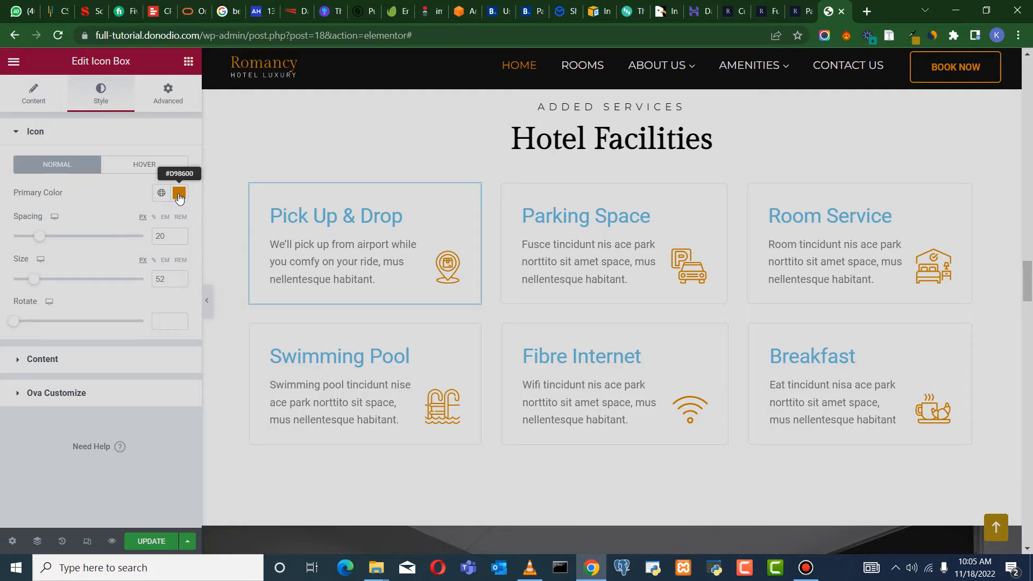
{"action": "left_click", "coordinate": [180, 193]}
{"action": "right_click", "coordinate": [38, 398]}
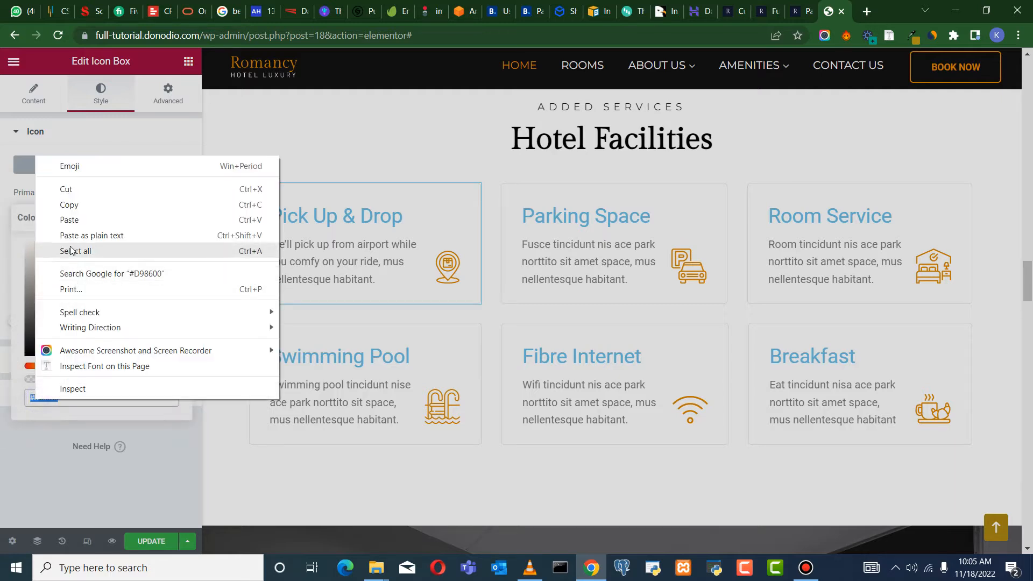
{"action": "left_click", "coordinate": [62, 220]}
{"action": "left_click", "coordinate": [30, 478]}
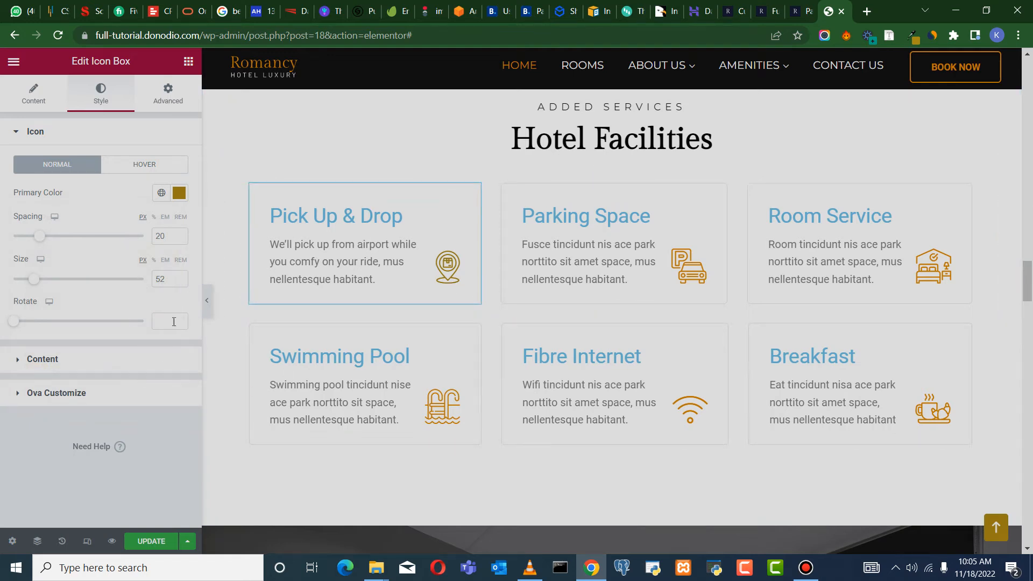
Set the title colour of the Pick Up & Drop icon box to gold #a88a16
{"action": "left_click", "coordinate": [55, 359]}
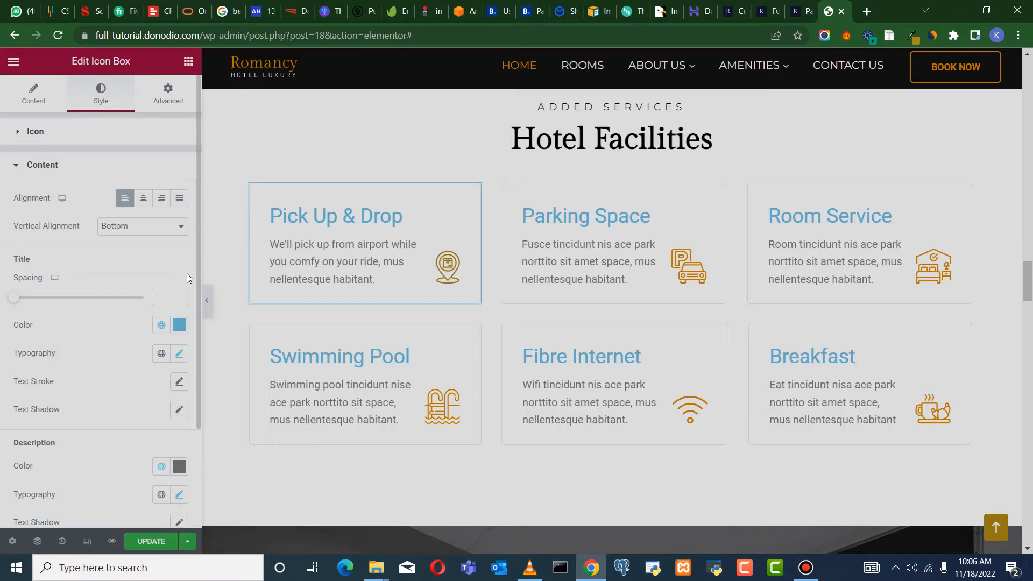
{"action": "left_click", "coordinate": [179, 326]}
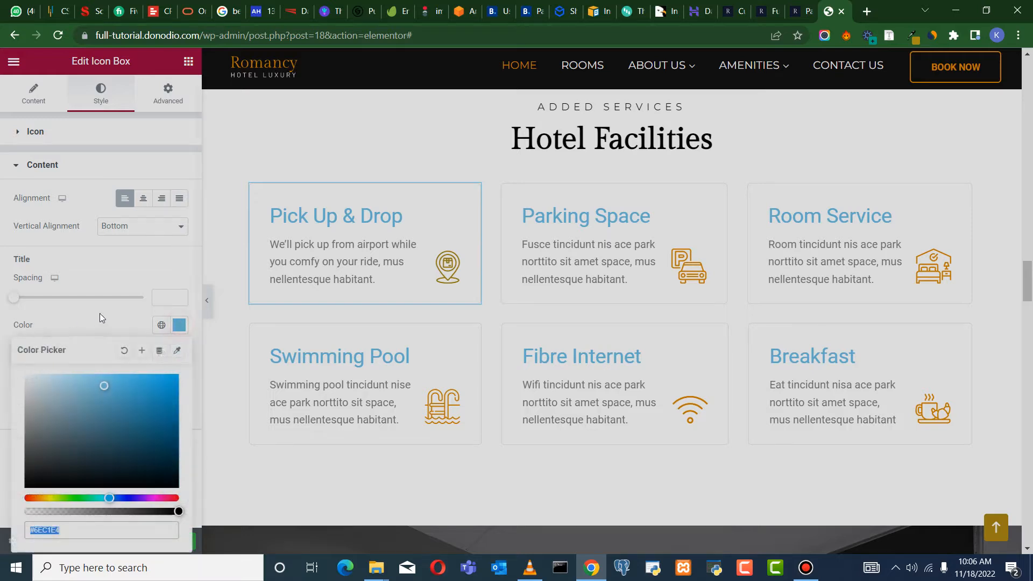
{"action": "right_click", "coordinate": [44, 526]}
{"action": "left_click", "coordinate": [90, 341]}
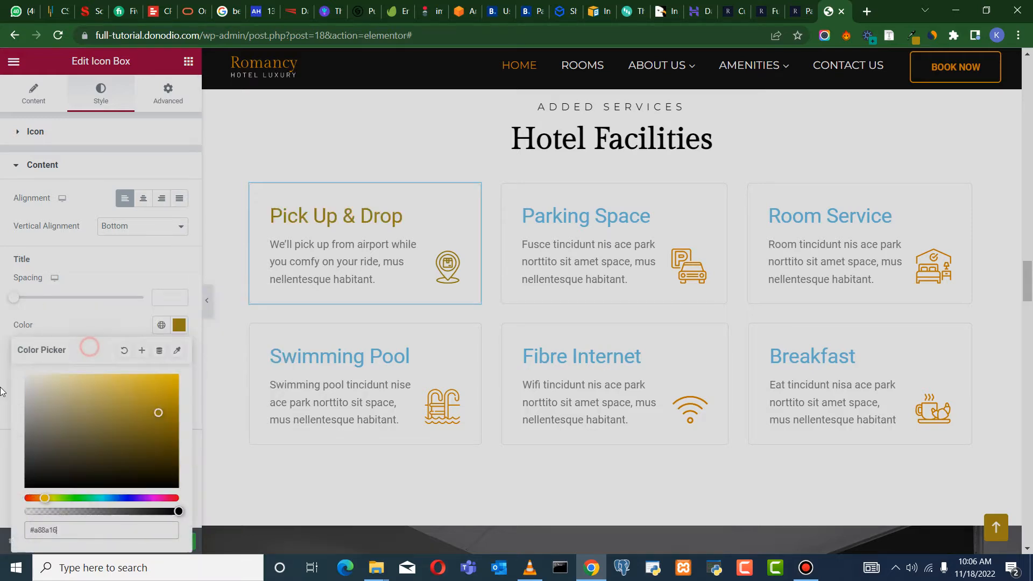
{"action": "left_click", "coordinate": [3, 416]}
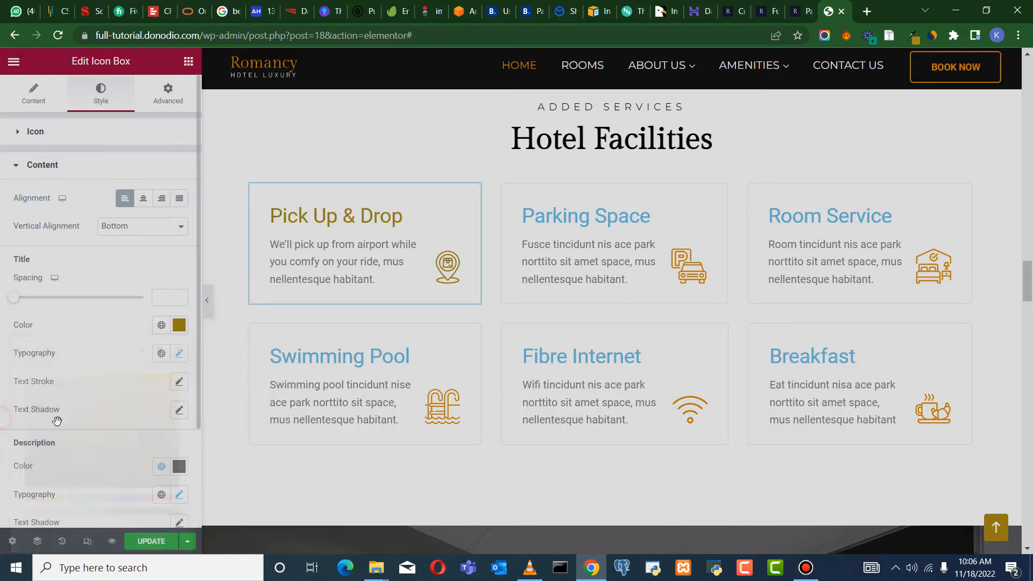
Set the description colour of the Pick Up & Drop icon box to dark grey #363636
{"action": "left_click", "coordinate": [179, 466]}
{"action": "left_click_drag", "start_coordinate": [64, 364], "coordinate": [17, 361]}
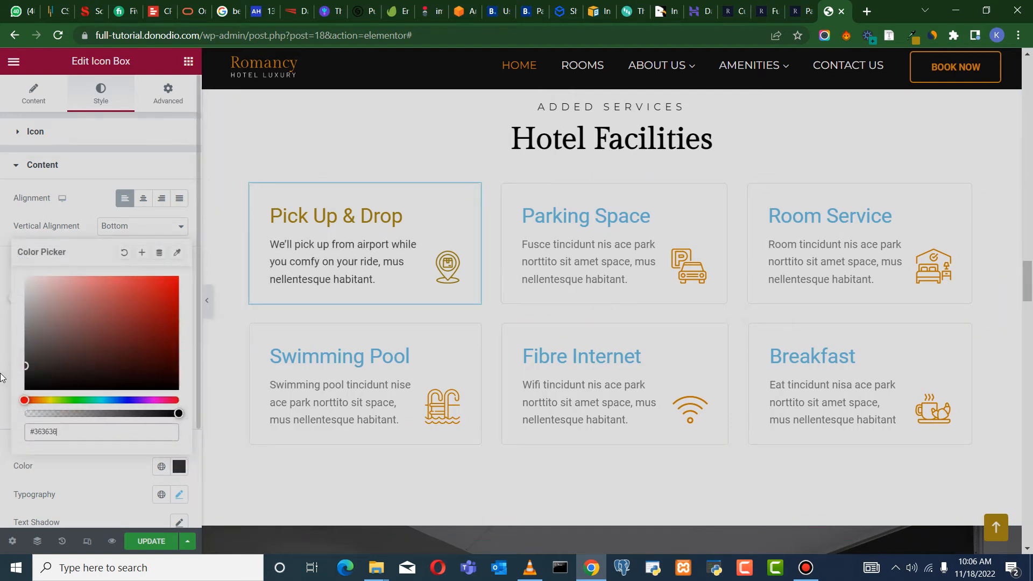
{"action": "left_click", "coordinate": [1, 349]}
Set the description font family of the Pick Up & Drop icon box to Montserrat and compare it with the rest of the page
{"action": "scroll", "coordinate": [163, 365], "scroll_direction": "down", "scroll_amount": 2}
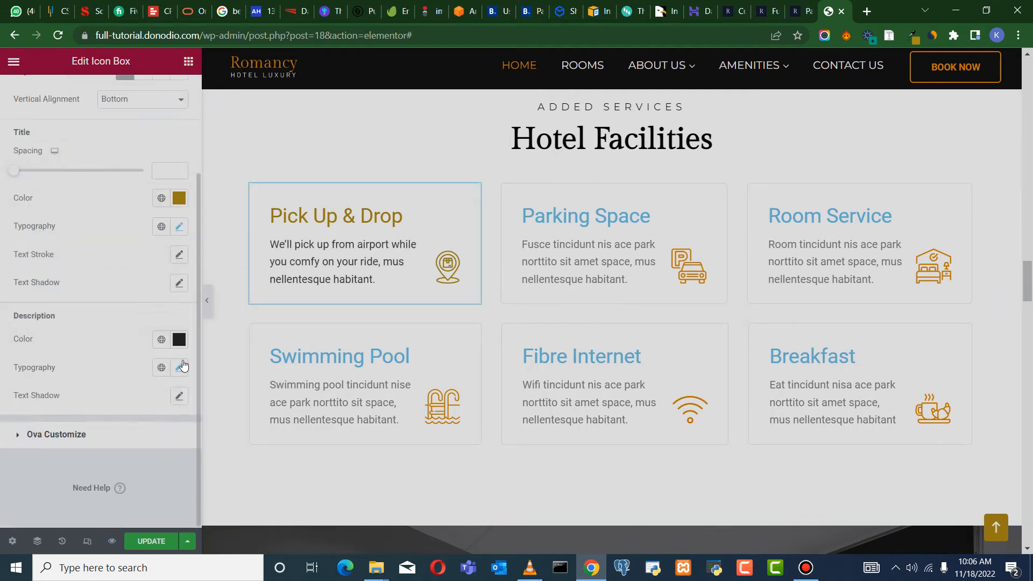
{"action": "left_click", "coordinate": [180, 367]}
{"action": "left_click", "coordinate": [141, 431]}
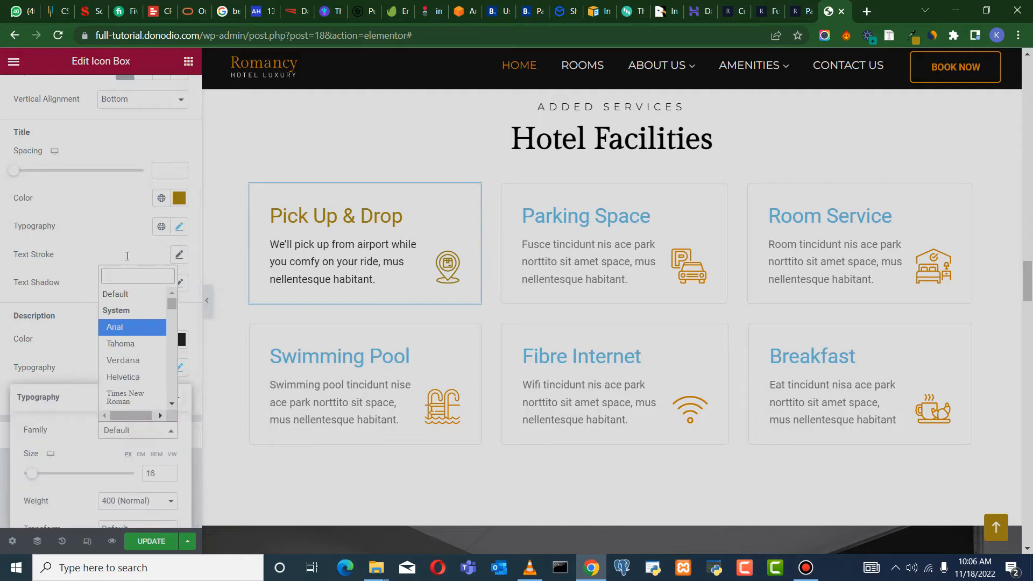
{"action": "type", "text": "MONTSE"}
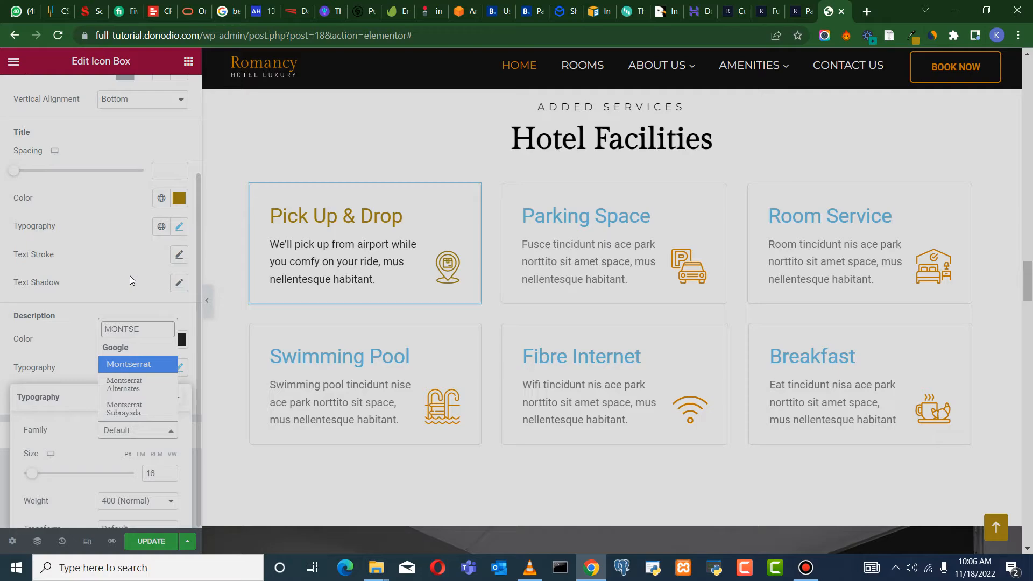
{"action": "key", "text": "Return"}
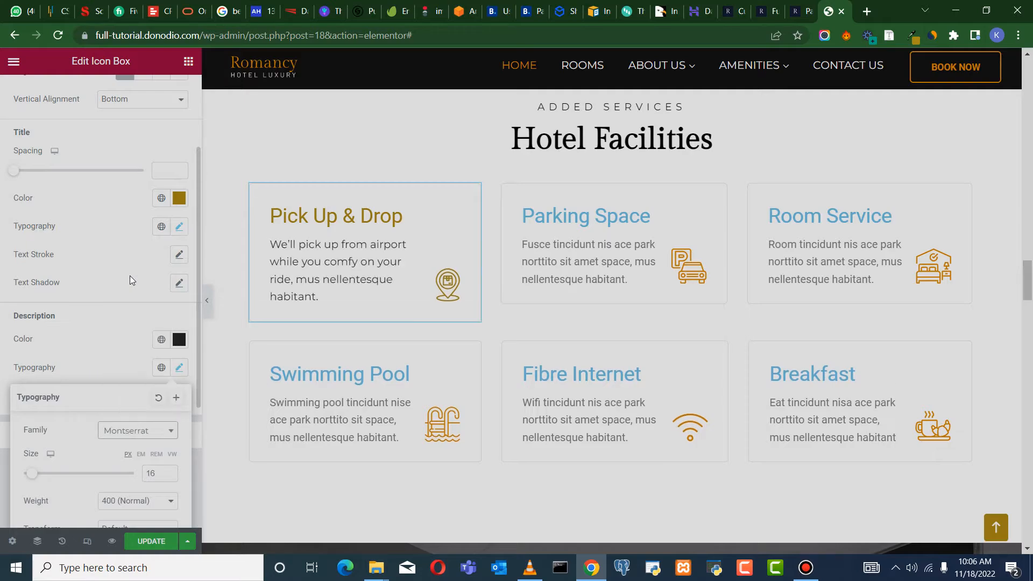
{"action": "scroll", "coordinate": [532, 276], "scroll_direction": "down", "scroll_amount": 1}
{"action": "scroll", "coordinate": [532, 275], "scroll_direction": "up", "scroll_amount": 10}
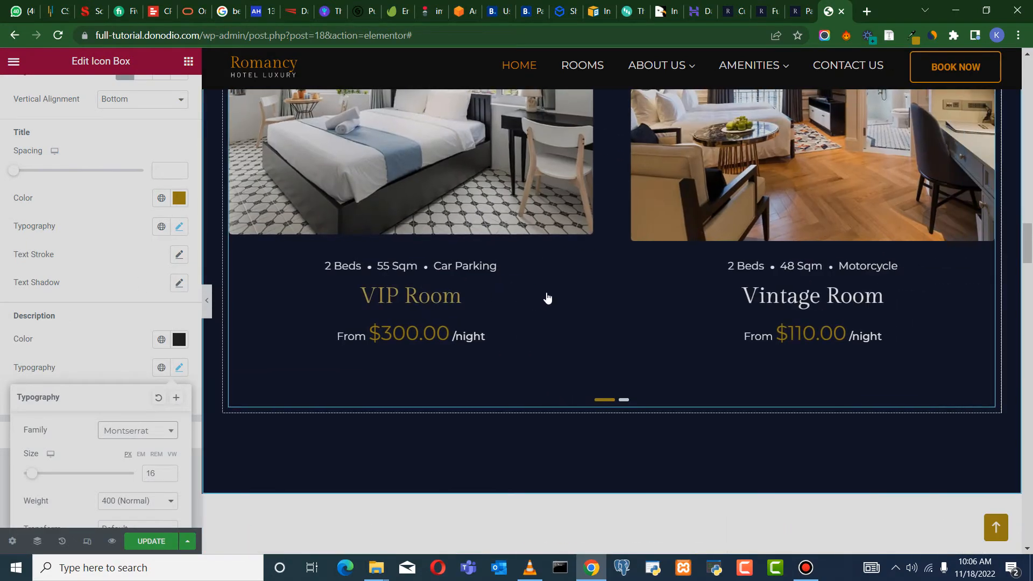
{"action": "scroll", "coordinate": [554, 273], "scroll_direction": "up", "scroll_amount": 15}
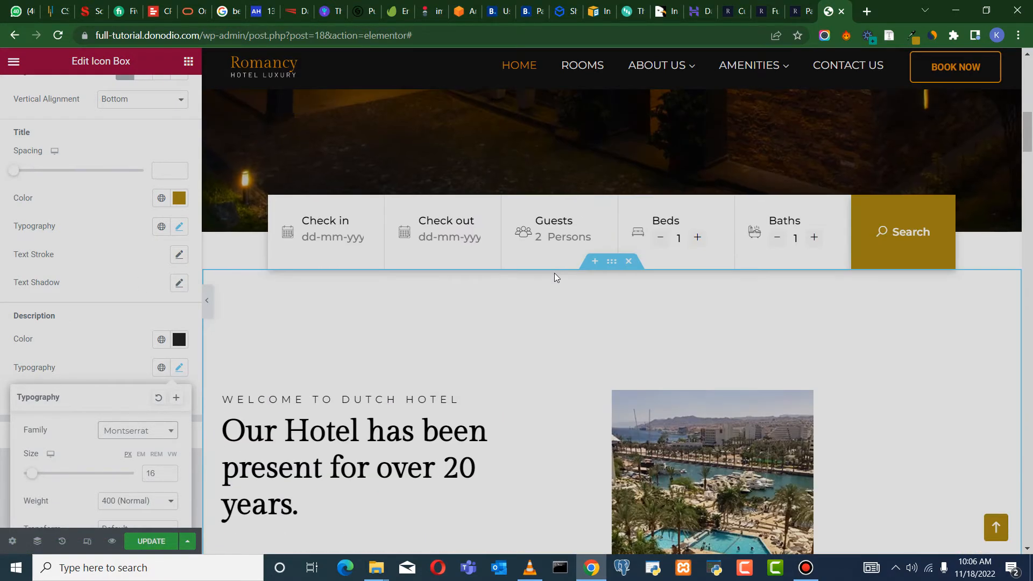
{"action": "scroll", "coordinate": [642, 272], "scroll_direction": "down", "scroll_amount": 20}
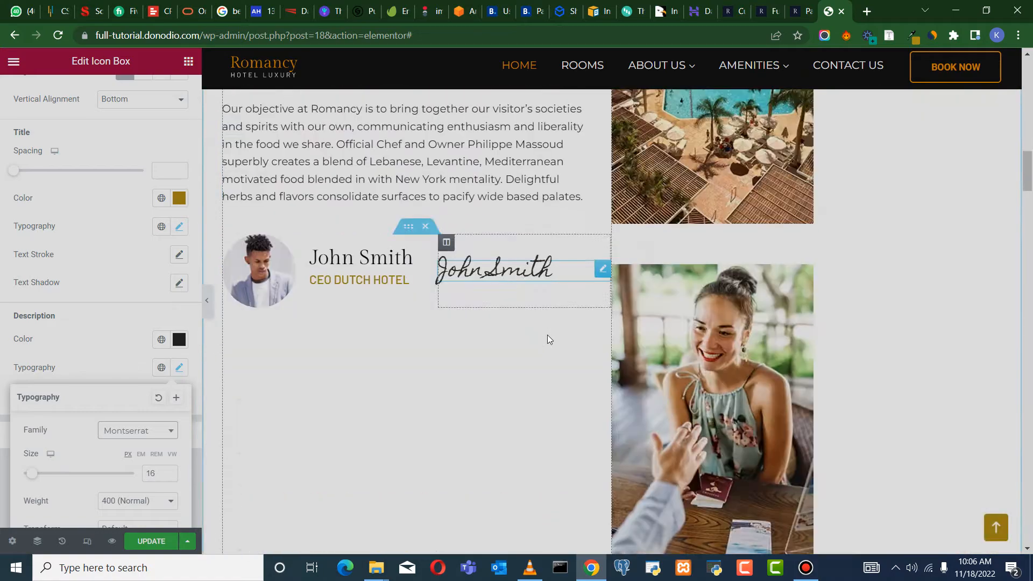
{"action": "scroll", "coordinate": [531, 324], "scroll_direction": "up", "scroll_amount": 2}
{"action": "scroll", "coordinate": [472, 298], "scroll_direction": "down", "scroll_amount": 8}
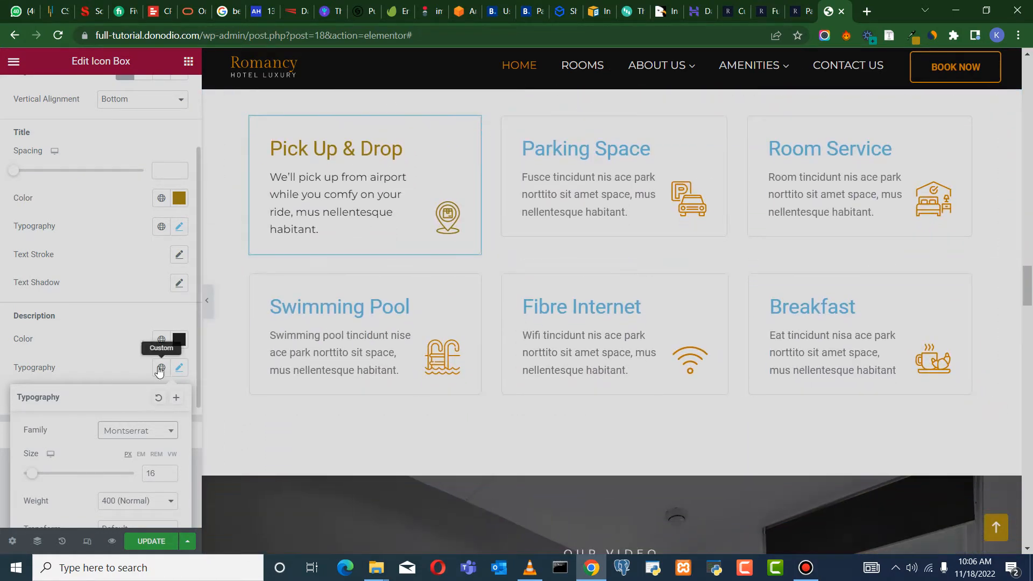
{"action": "left_click", "coordinate": [0, 412]}
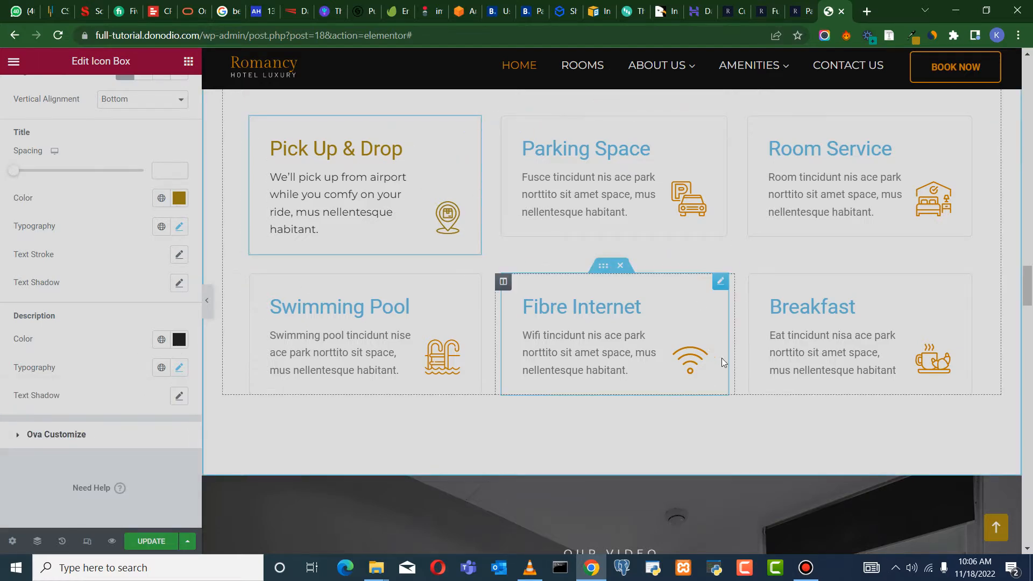
{"action": "left_click", "coordinate": [806, 568]}
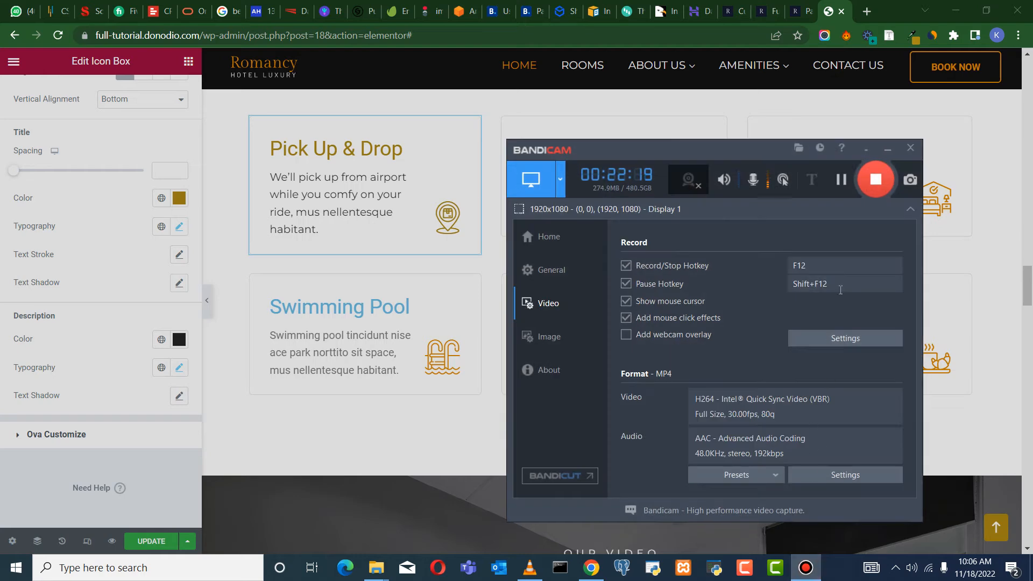
{"action": "left_click", "coordinate": [885, 151]}
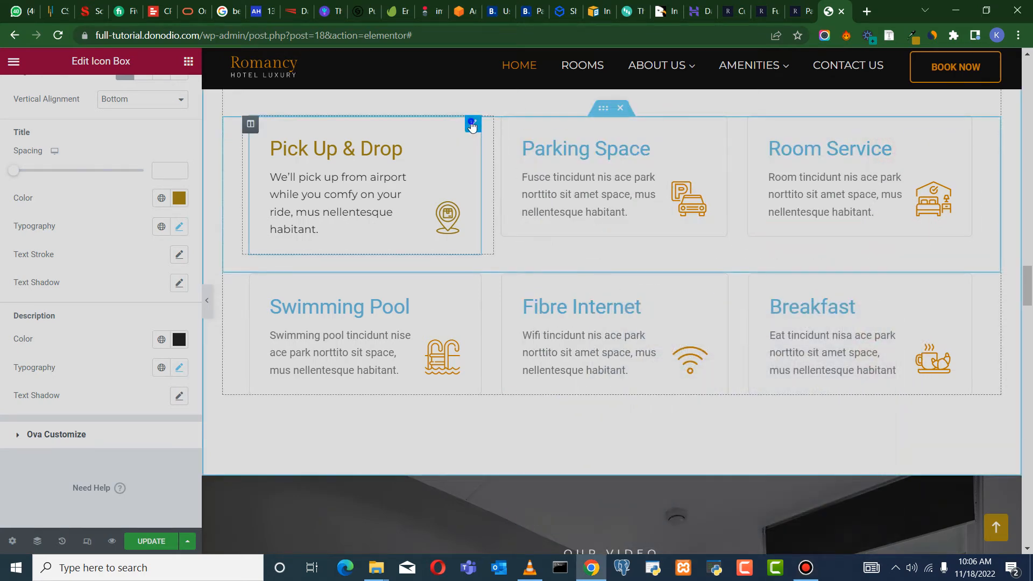
Copy the Pick Up & Drop icon box and paste its style onto the Parking Space box
{"action": "right_click", "coordinate": [472, 126]}
{"action": "left_click", "coordinate": [504, 183]}
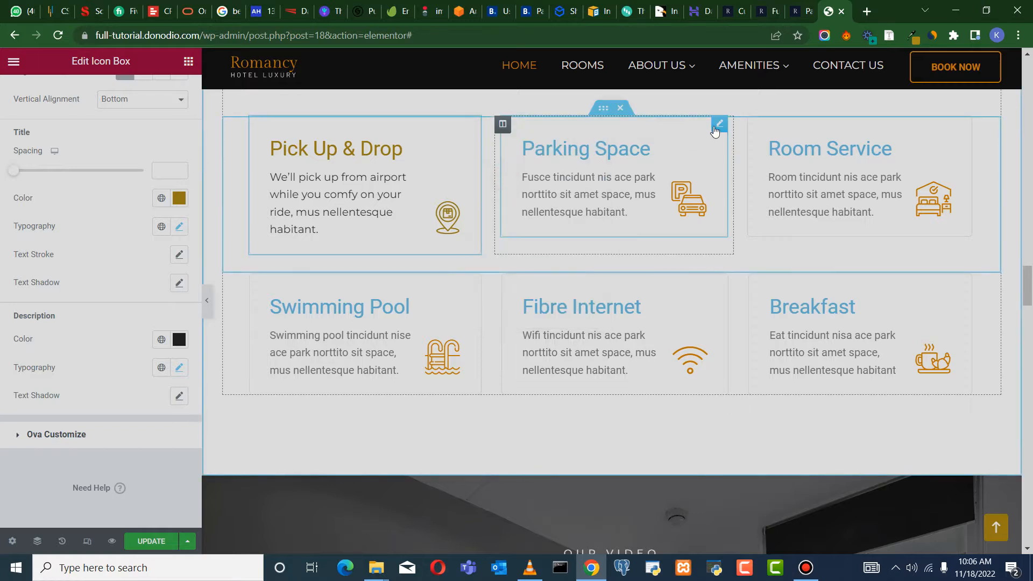
{"action": "right_click", "coordinate": [474, 124]}
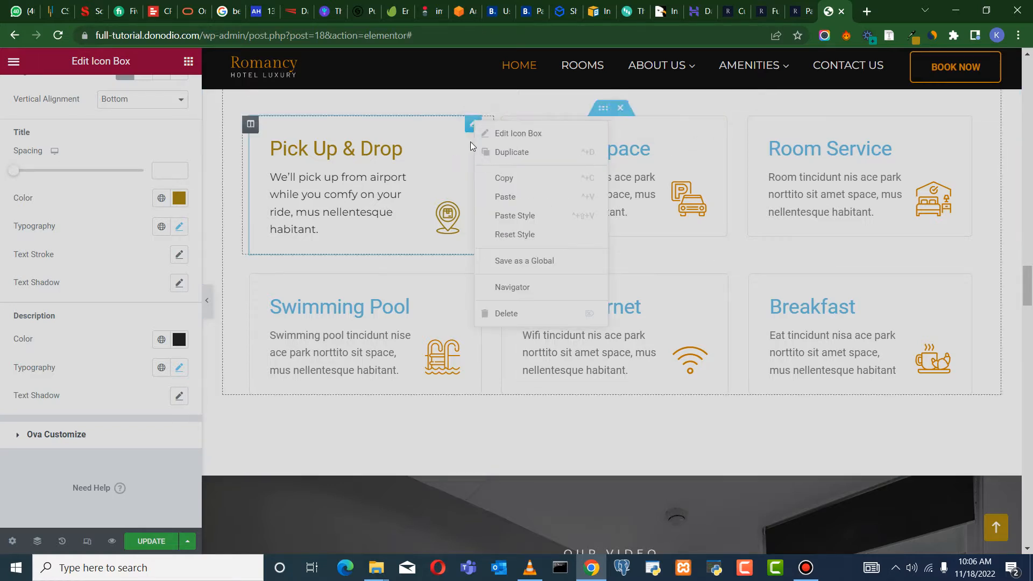
{"action": "left_click", "coordinate": [431, 140]}
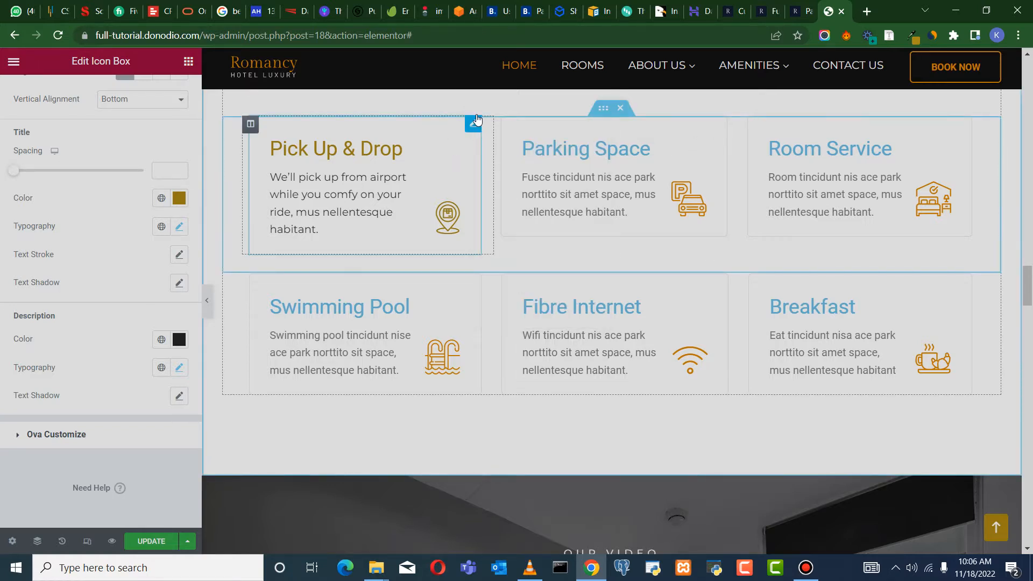
{"action": "right_click", "coordinate": [474, 124]}
{"action": "left_click", "coordinate": [518, 183]}
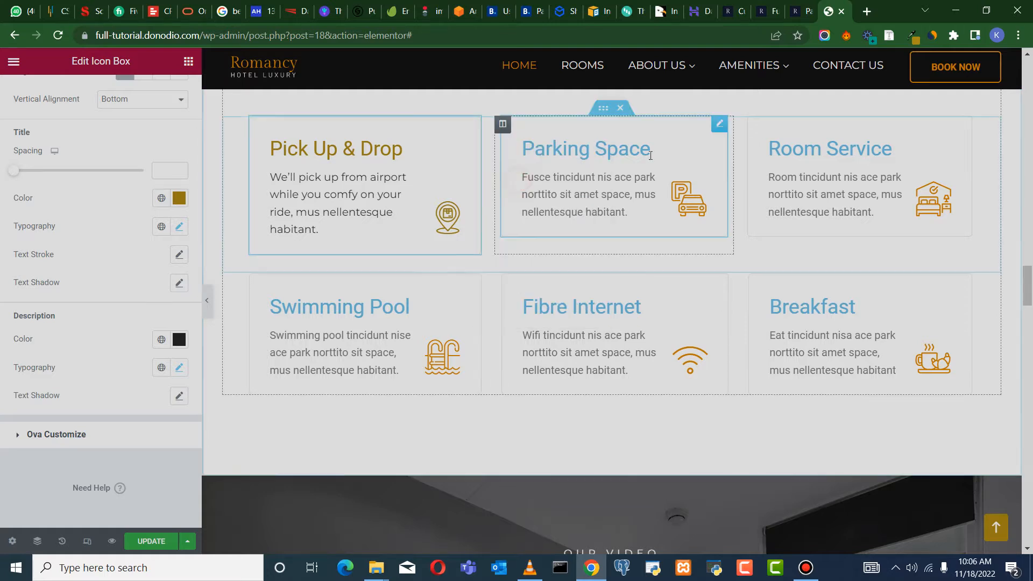
{"action": "right_click", "coordinate": [720, 125]}
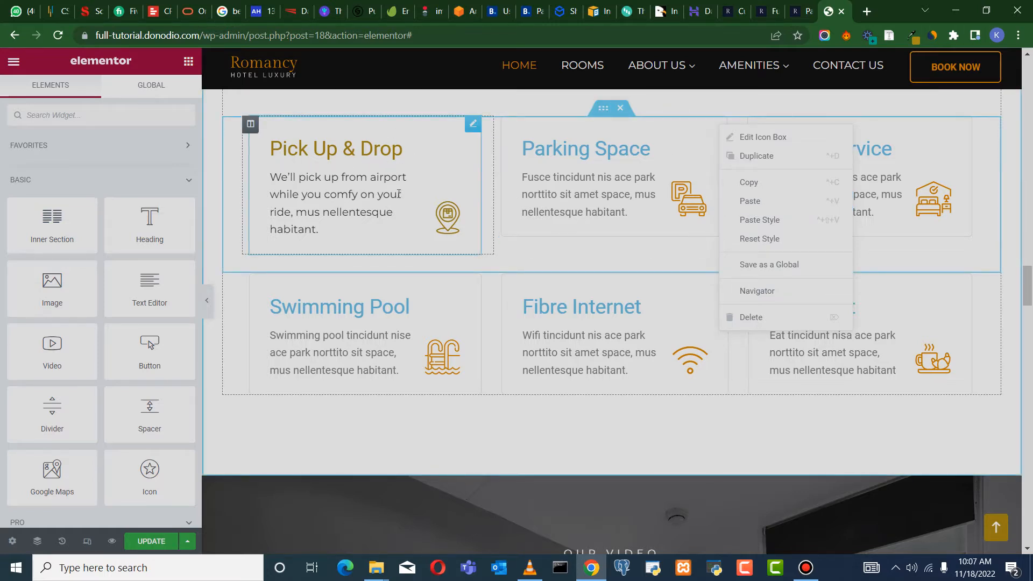
{"action": "left_click", "coordinate": [775, 219]}
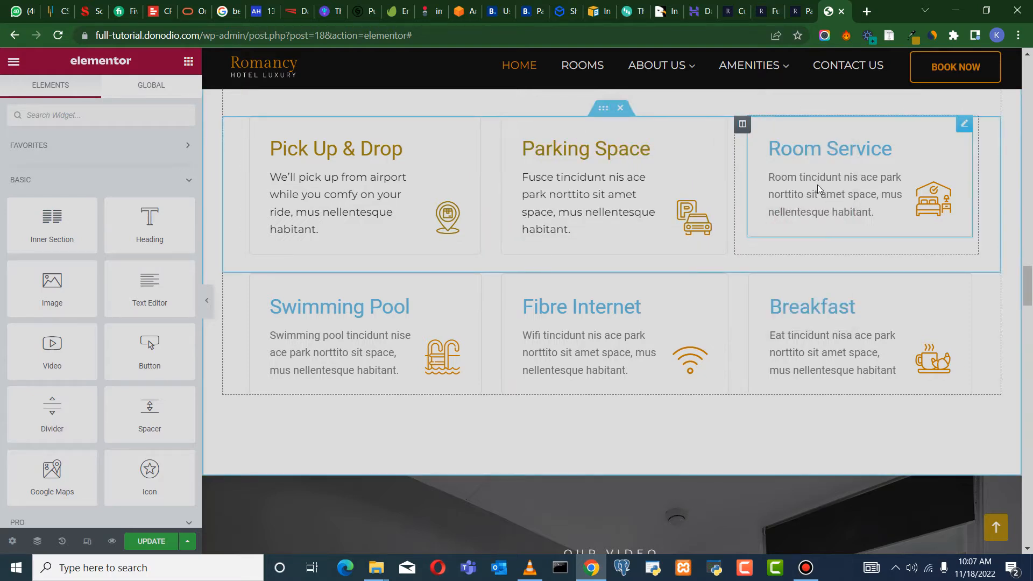
Paste the copied style onto the Room Service, Swimming Pool, Fibre Internet and Breakfast icon boxes
{"action": "right_click", "coordinate": [959, 131]}
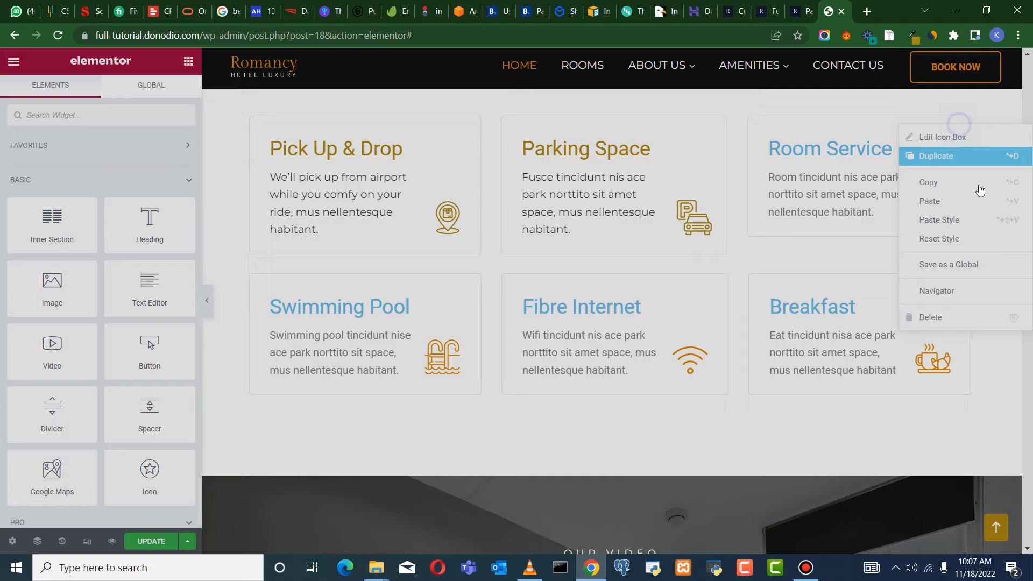
{"action": "left_click", "coordinate": [968, 227]}
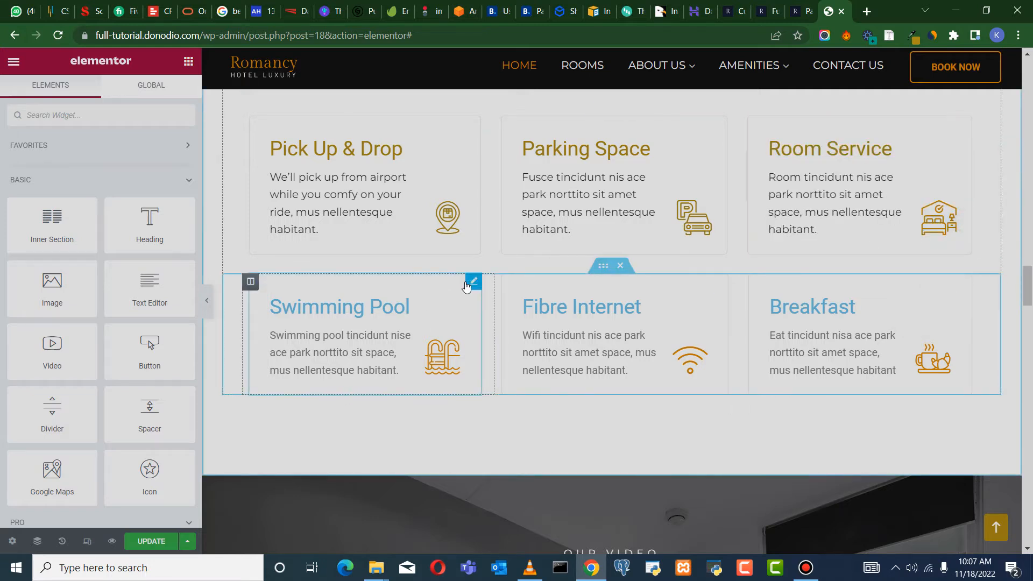
{"action": "right_click", "coordinate": [466, 286]}
{"action": "left_click", "coordinate": [530, 377]}
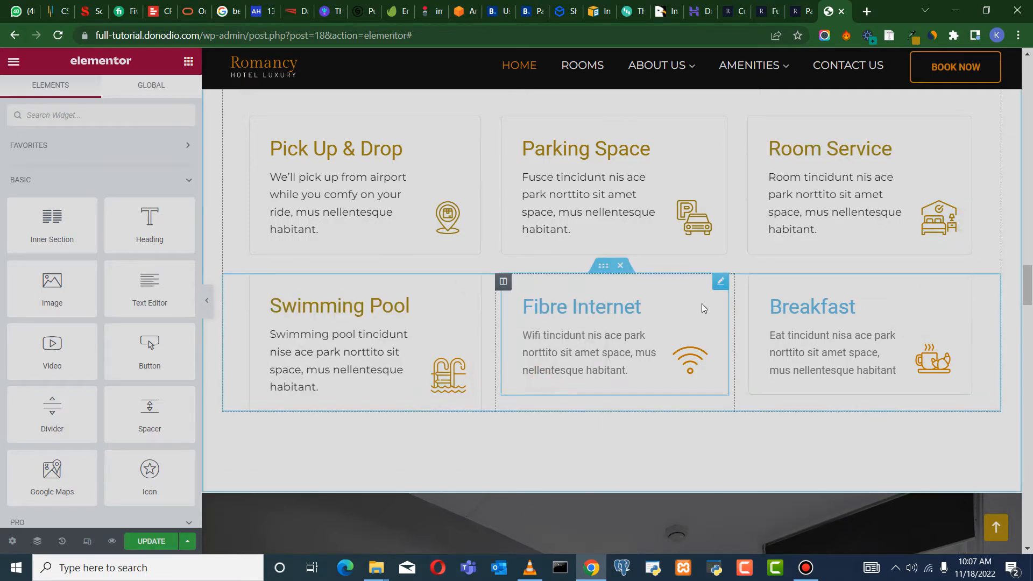
{"action": "right_click", "coordinate": [720, 281]}
{"action": "left_click", "coordinate": [761, 375]}
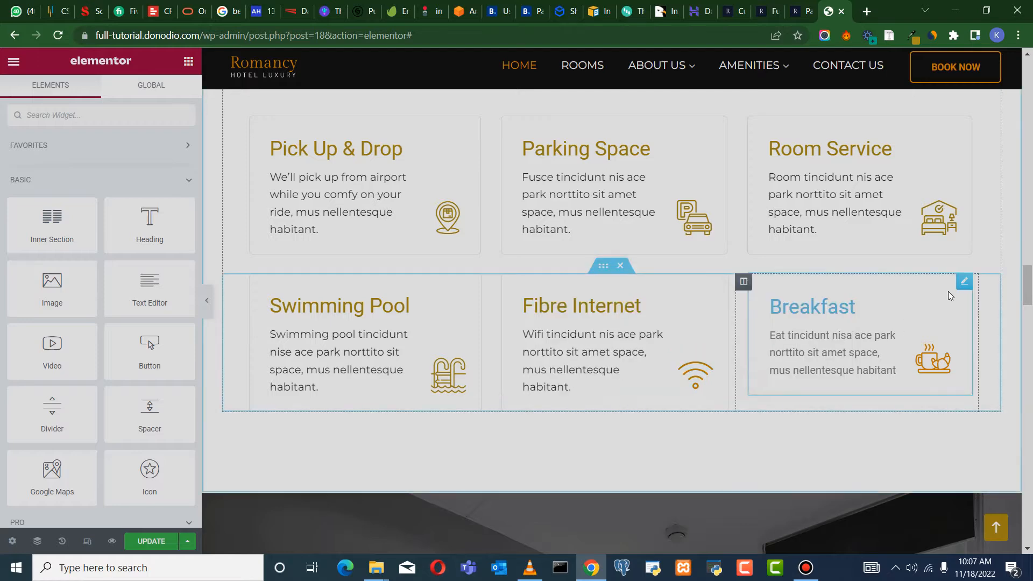
{"action": "right_click", "coordinate": [963, 286]}
{"action": "left_click", "coordinate": [959, 379]}
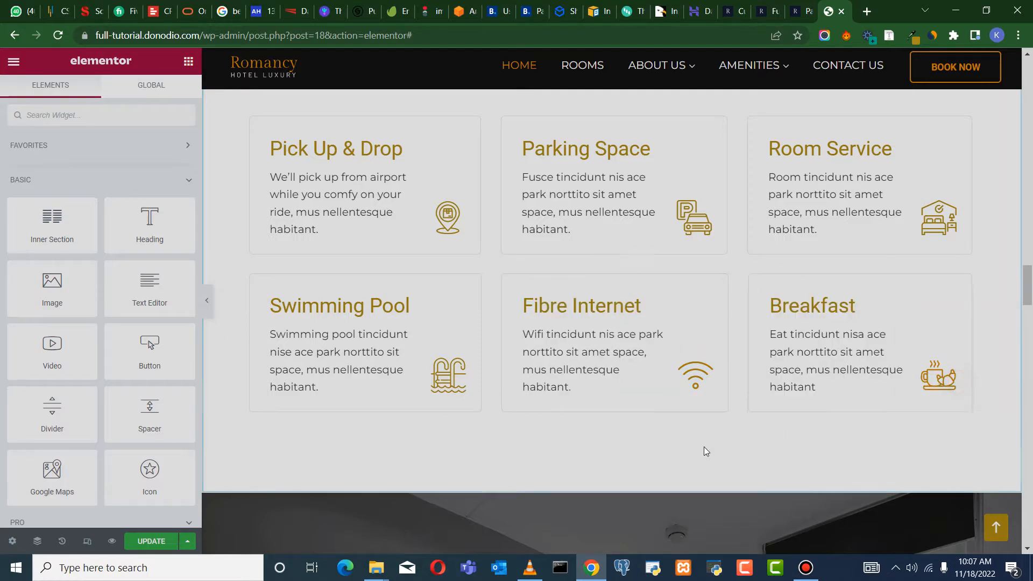
Check the restyled Hotel Facilities section and the video section below it, and save the page changes
{"action": "scroll", "coordinate": [619, 323], "scroll_direction": "up", "scroll_amount": 3}
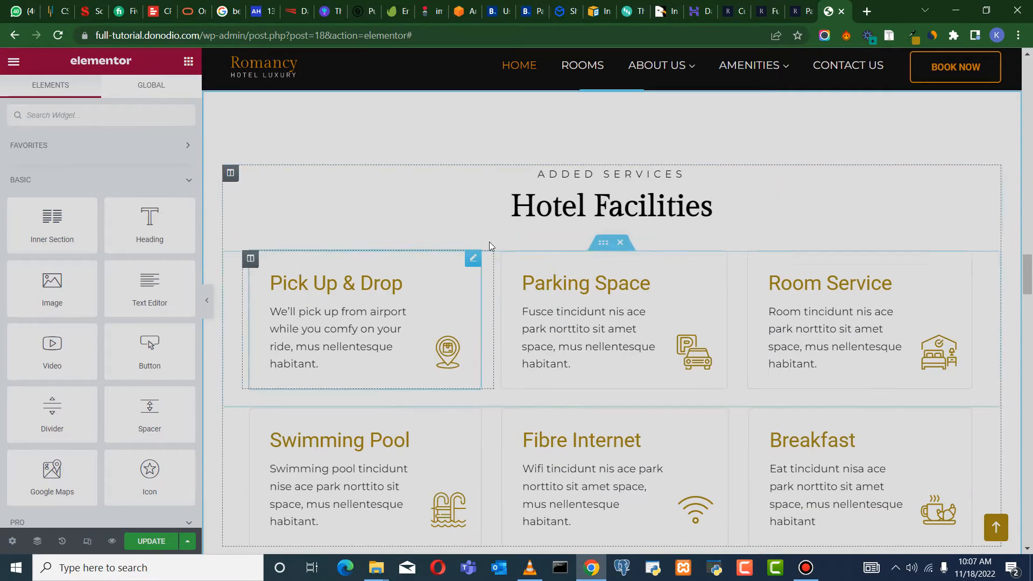
{"action": "scroll", "coordinate": [547, 276], "scroll_direction": "down", "scroll_amount": 10}
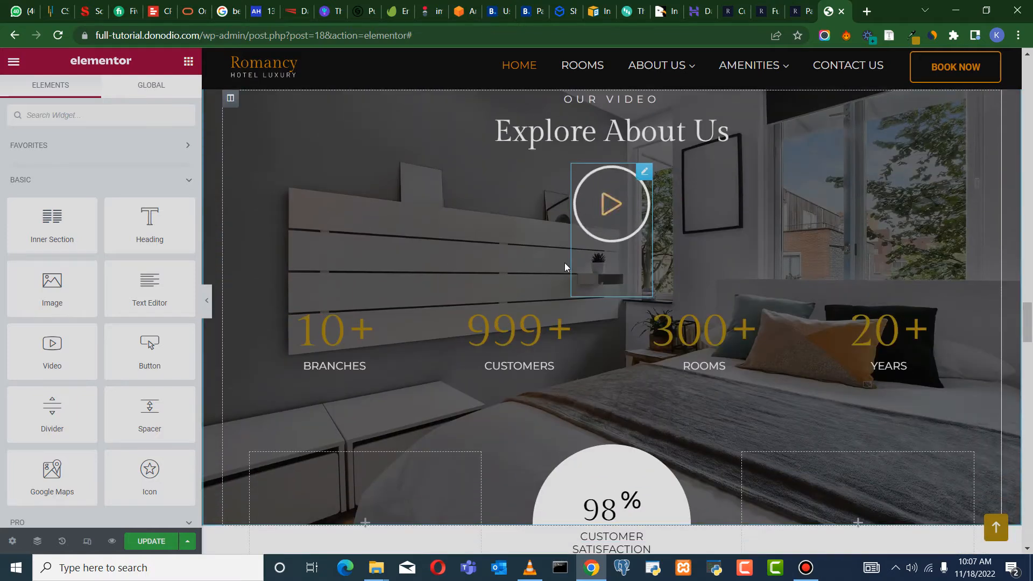
{"action": "scroll", "coordinate": [564, 263], "scroll_direction": "down", "scroll_amount": 1}
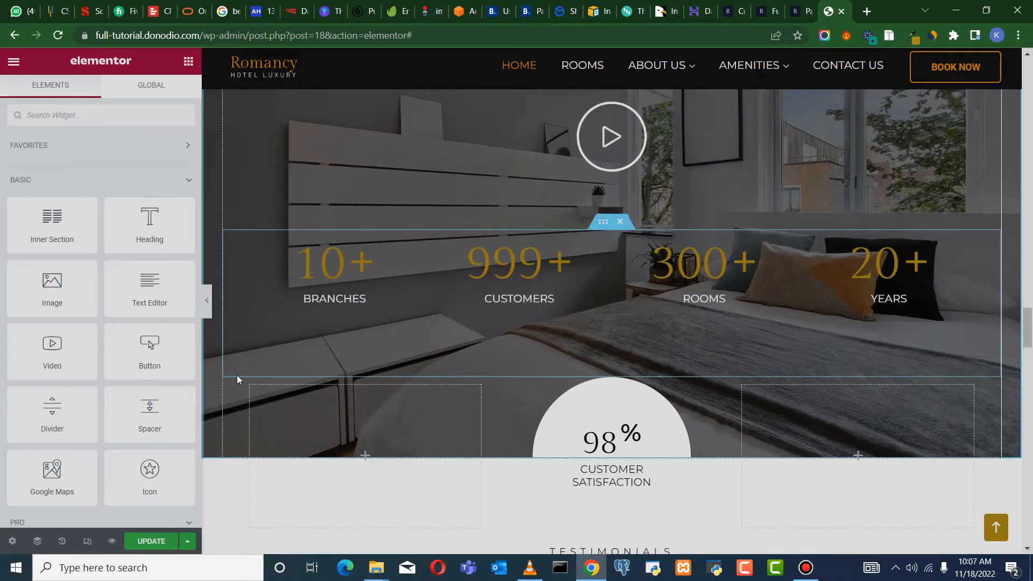
{"action": "left_click", "coordinate": [138, 540]}
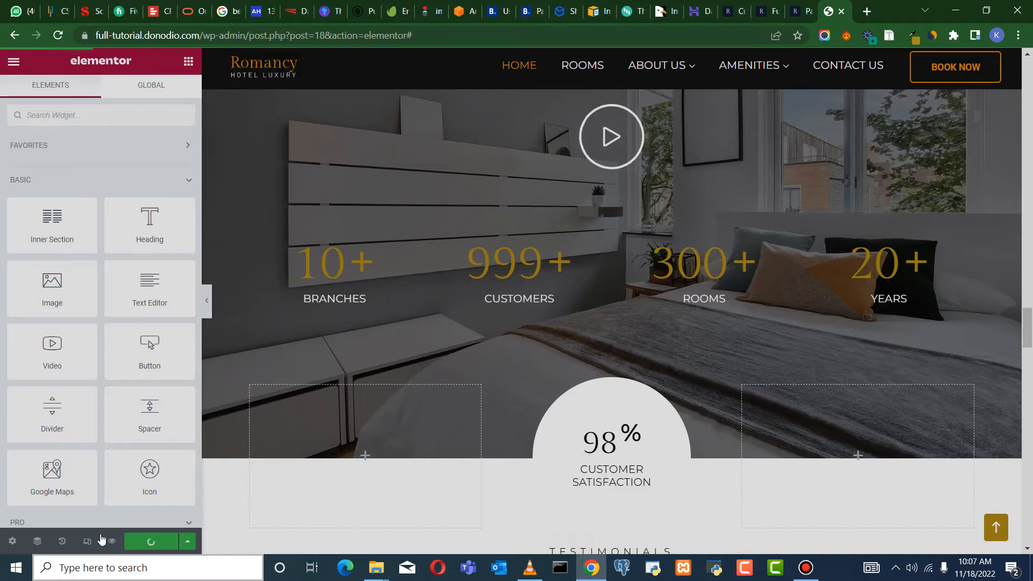
Look over the testimonials, facilities and video sections of the homepage
{"action": "scroll", "coordinate": [469, 376], "scroll_direction": "down", "scroll_amount": 5}
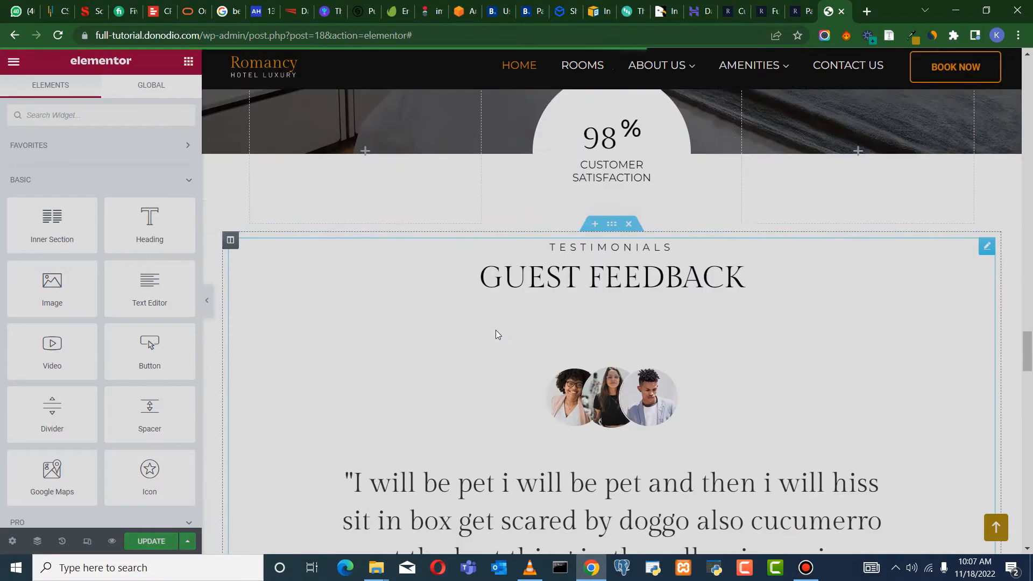
{"action": "scroll", "coordinate": [496, 331], "scroll_direction": "down", "scroll_amount": 5}
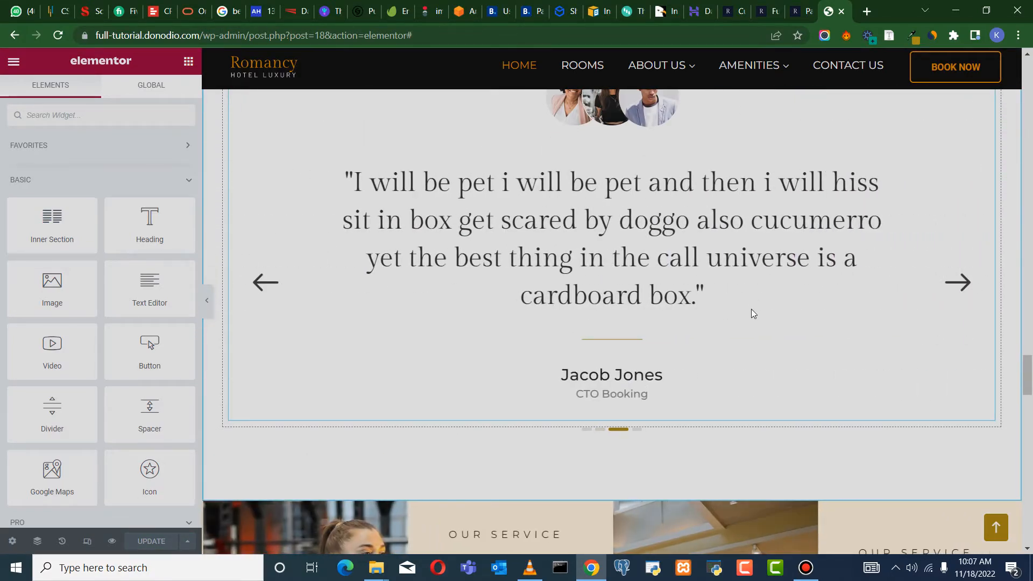
{"action": "scroll", "coordinate": [752, 314], "scroll_direction": "down", "scroll_amount": 5}
{"action": "scroll", "coordinate": [618, 352], "scroll_direction": "up", "scroll_amount": 15}
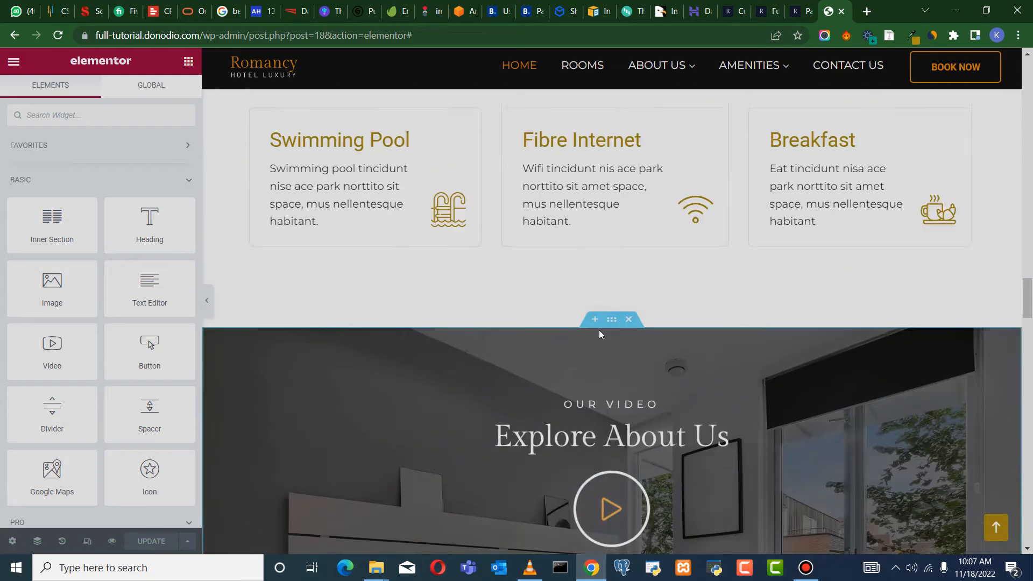
{"action": "scroll", "coordinate": [599, 330], "scroll_direction": "down", "scroll_amount": 8}
{"action": "scroll", "coordinate": [604, 320], "scroll_direction": "up", "scroll_amount": 5}
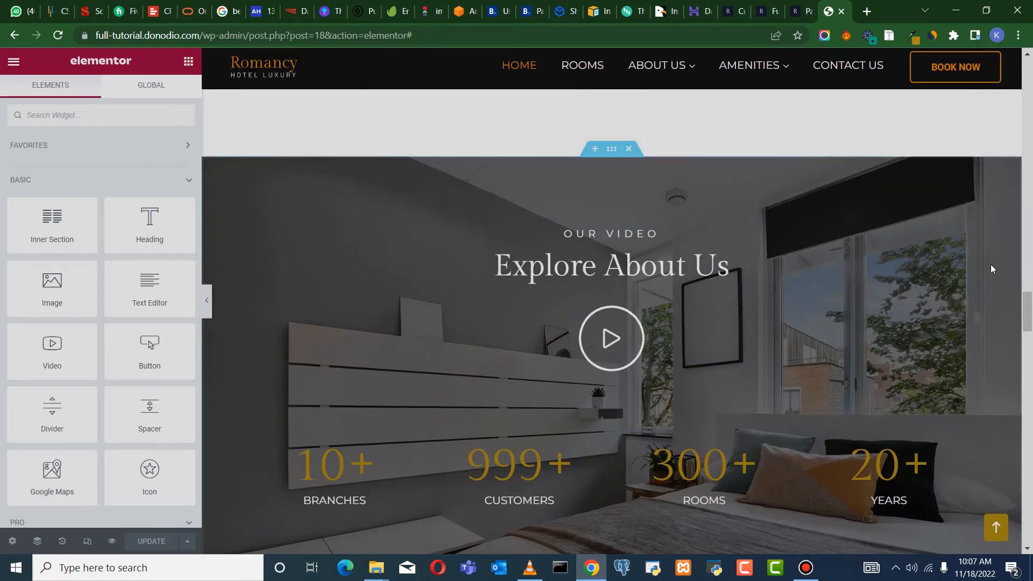
Change the sub title of the "Explore About Us" heading to "VIDEO TOUR"
{"action": "left_click", "coordinate": [932, 258]}
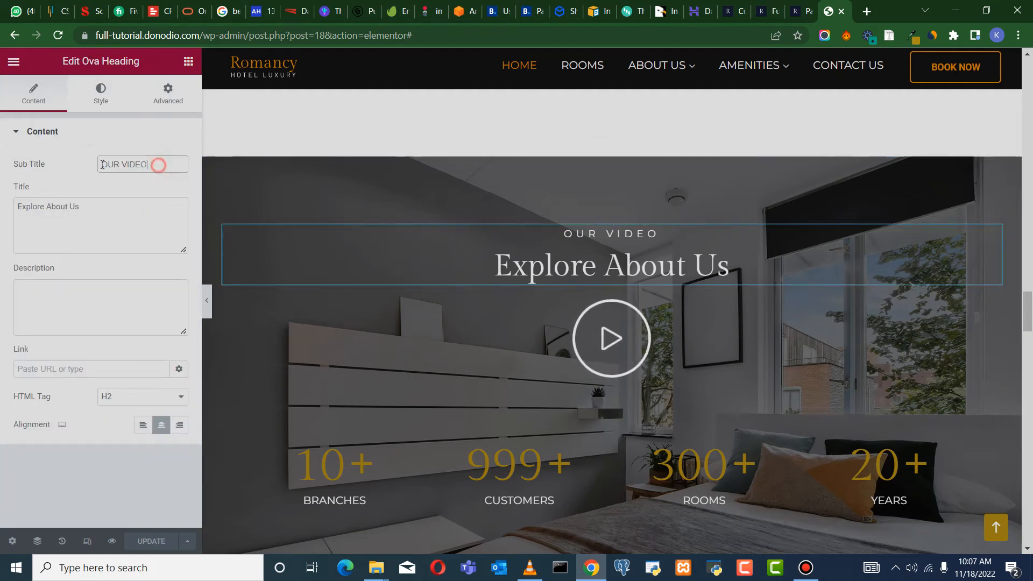
{"action": "left_click_drag", "start_coordinate": [158, 166], "coordinate": [87, 170]}
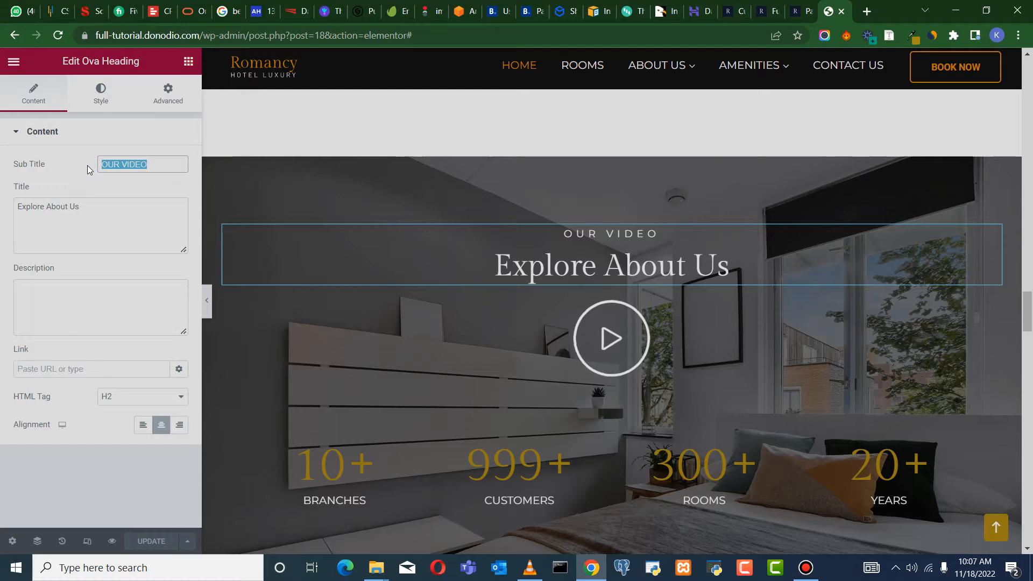
{"action": "type", "text": "EX"}
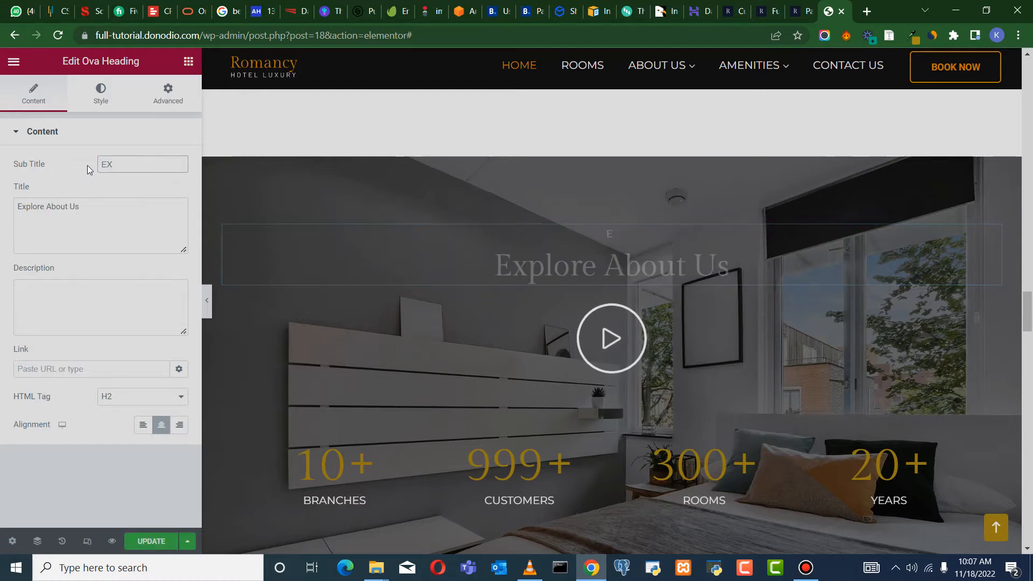
{"action": "type", "text": "P"}
{"action": "key", "text": "BackSpace"}
{"action": "key", "text": "BackSpace"}
{"action": "key", "text": "BackSpace"}
{"action": "type", "text": "VI"}
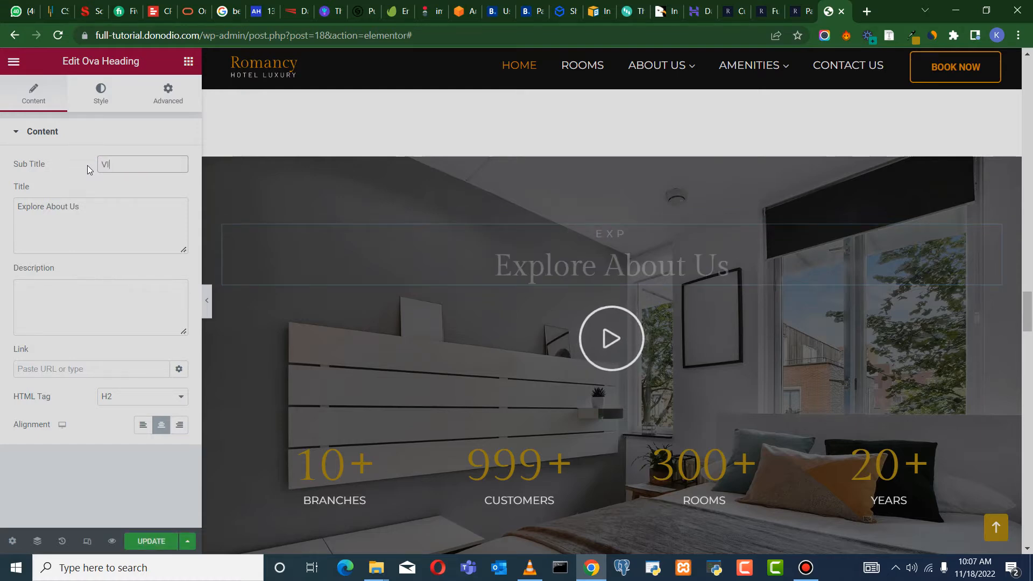
{"action": "type", "text": "DEO TOUR"}
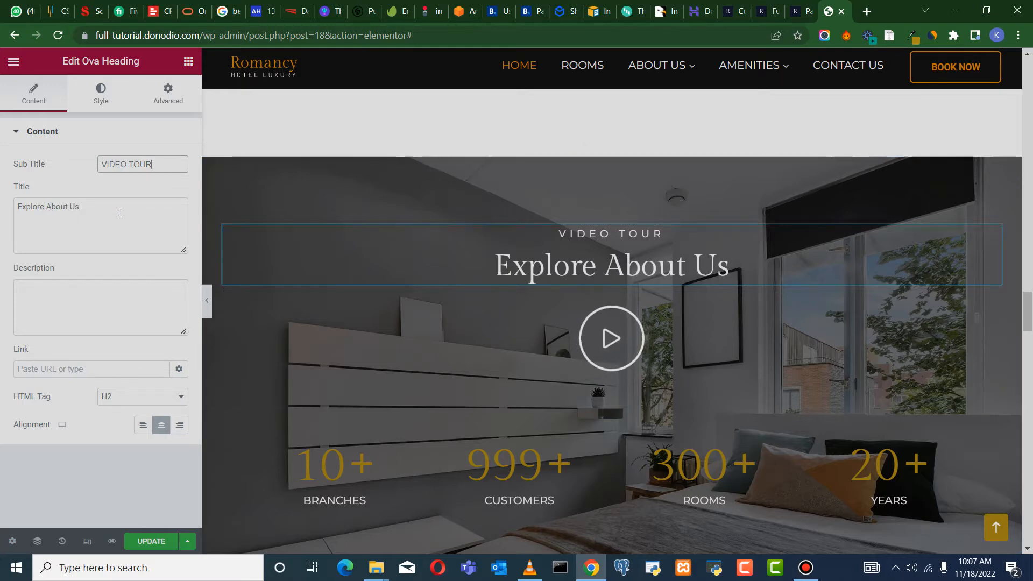
{"action": "scroll", "coordinate": [585, 313], "scroll_direction": "down", "scroll_amount": 4}
{"action": "scroll", "coordinate": [688, 190], "scroll_direction": "up", "scroll_amount": 4}
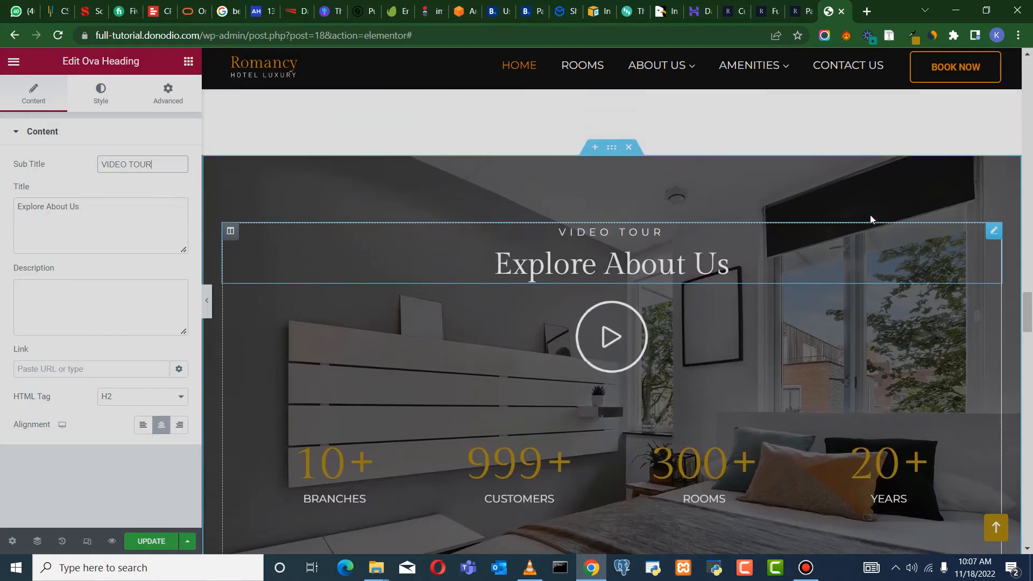
Review the content settings of the video play button and the Branches counter in the video section
{"action": "scroll", "coordinate": [870, 218], "scroll_direction": "down", "scroll_amount": 1}
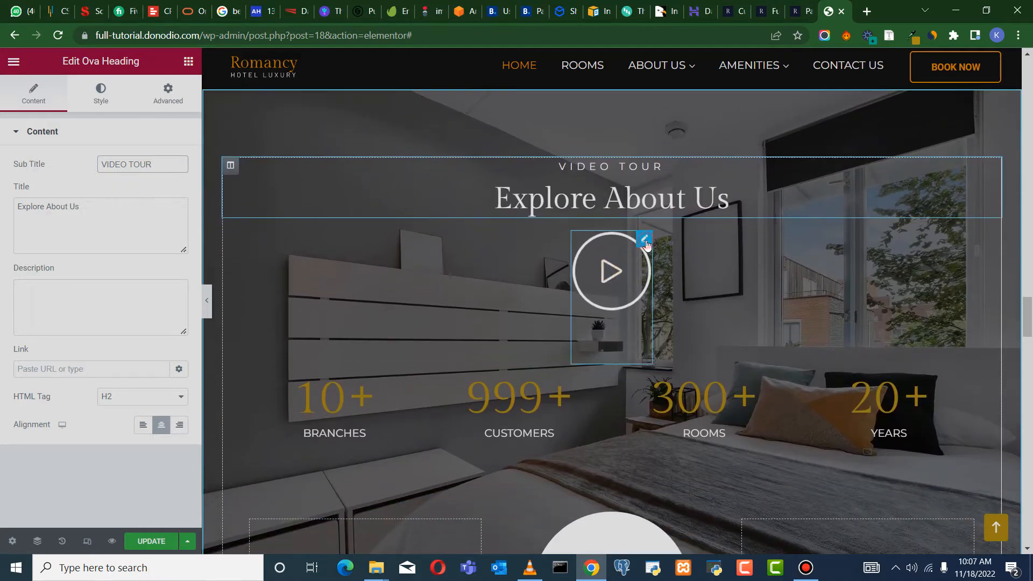
{"action": "left_click", "coordinate": [640, 245]}
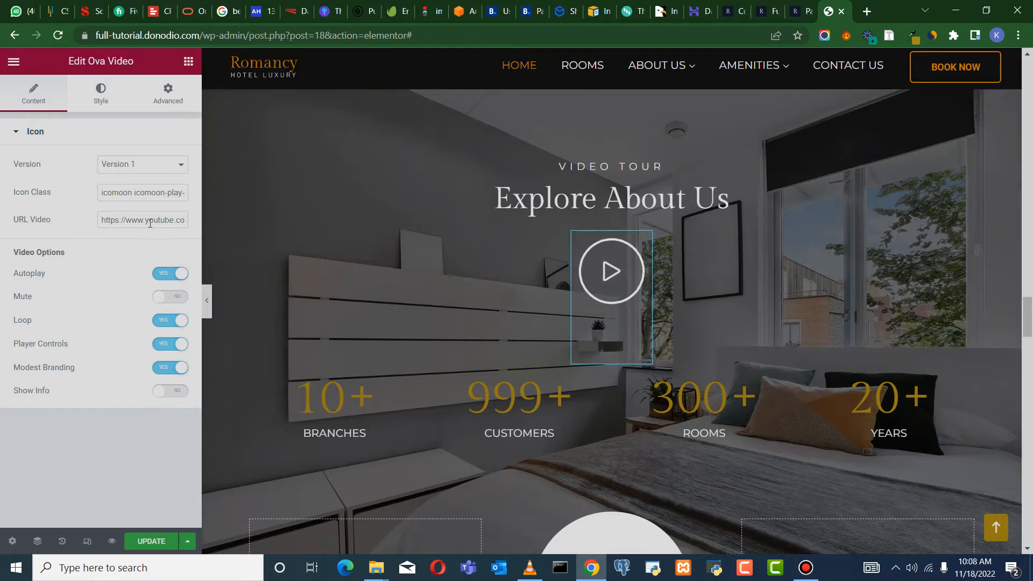
{"action": "scroll", "coordinate": [660, 320], "scroll_direction": "down", "scroll_amount": 3}
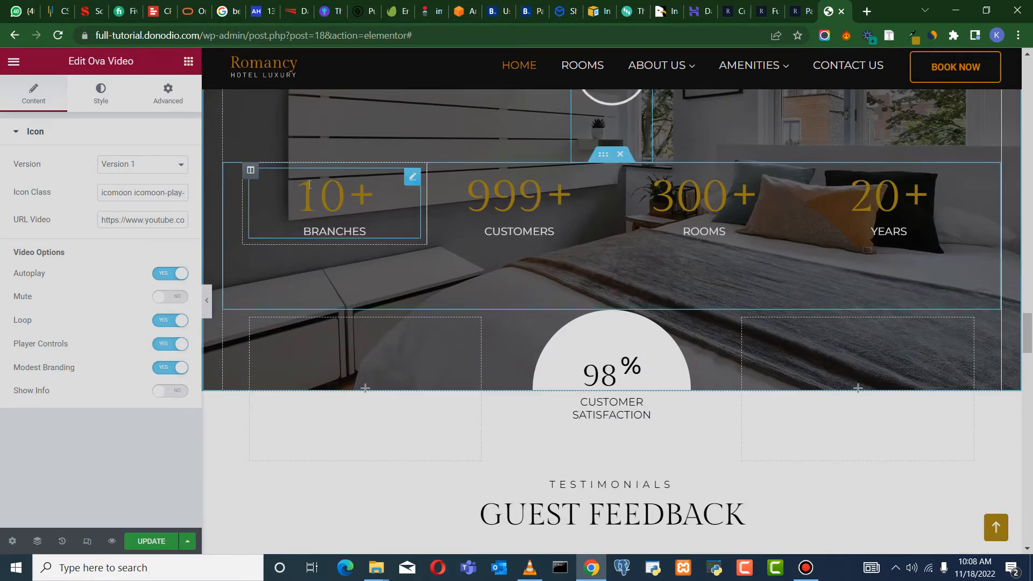
{"action": "left_click", "coordinate": [413, 179]}
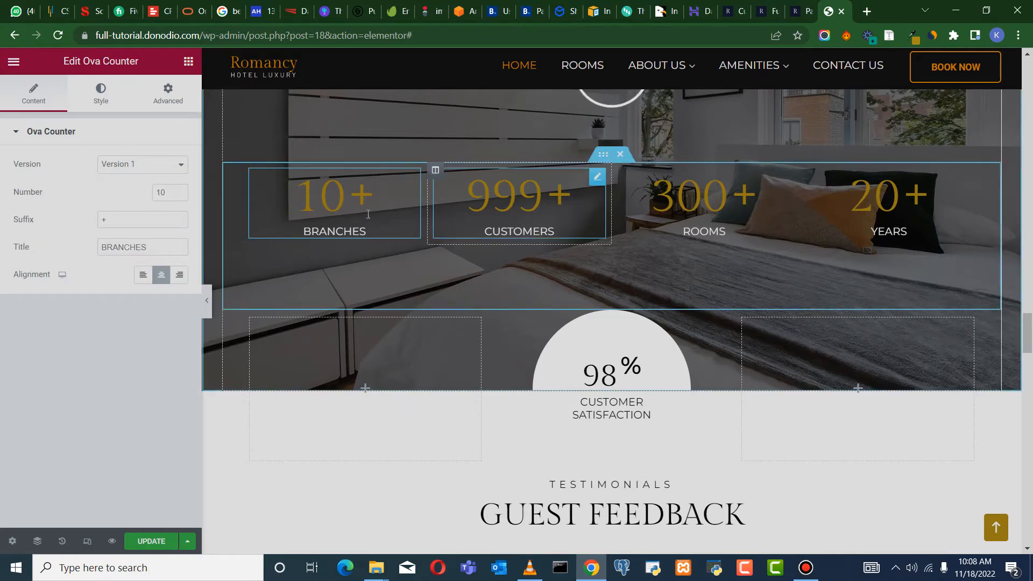
{"action": "scroll", "coordinate": [567, 220], "scroll_direction": "up", "scroll_amount": 4}
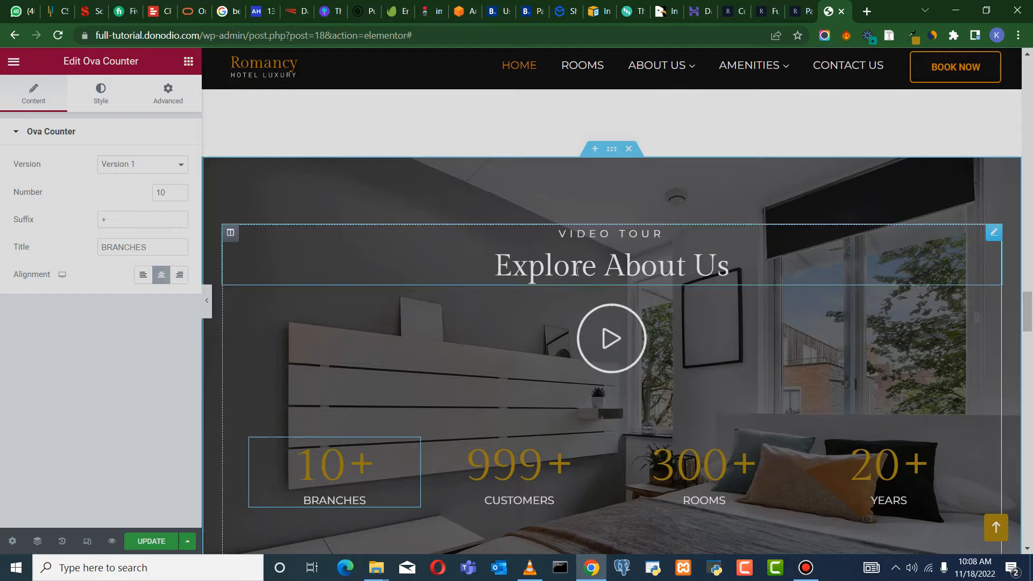
Open the video tour section's style settings and examine its background image options
{"action": "left_click", "coordinate": [612, 150]}
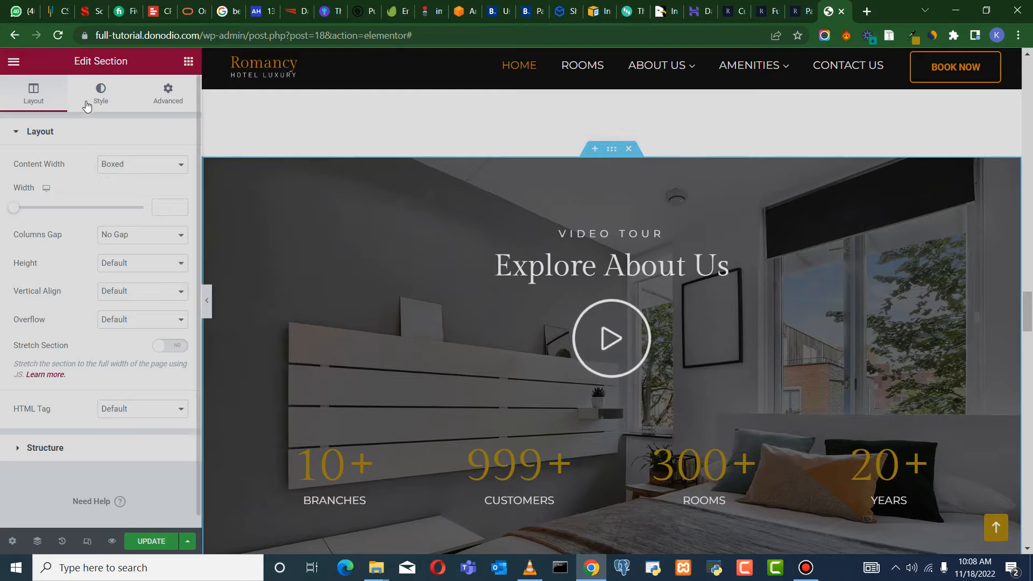
{"action": "left_click", "coordinate": [100, 93]}
{"action": "scroll", "coordinate": [87, 429], "scroll_direction": "down", "scroll_amount": 3}
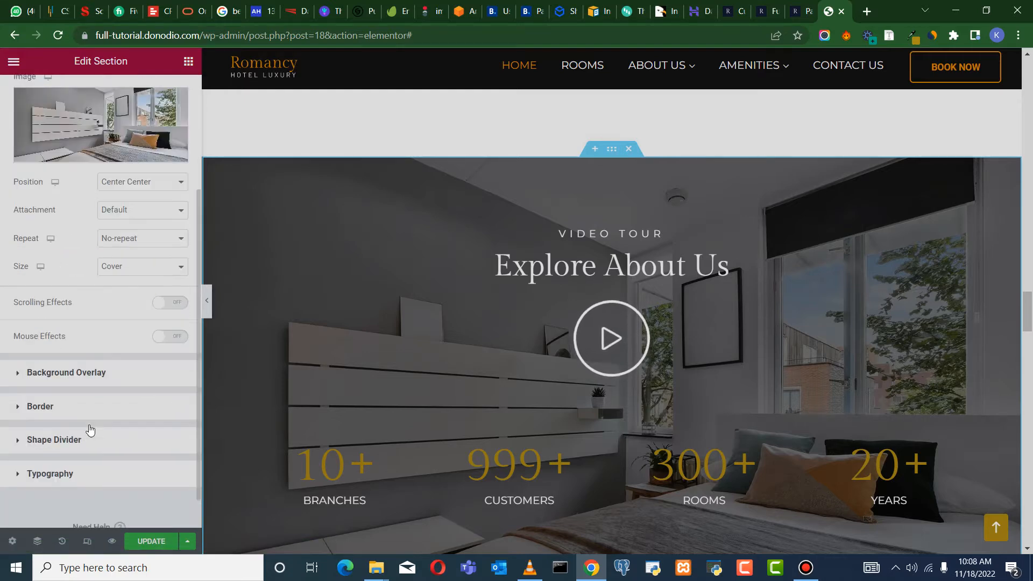
{"action": "scroll", "coordinate": [102, 371], "scroll_direction": "up", "scroll_amount": 2}
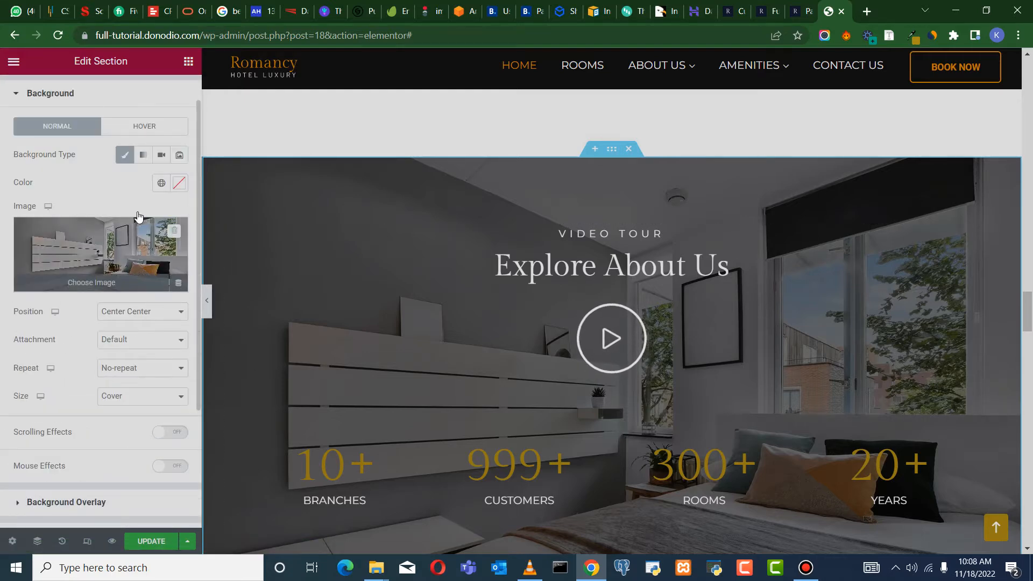
{"action": "scroll", "coordinate": [799, 267], "scroll_direction": "down", "scroll_amount": 3}
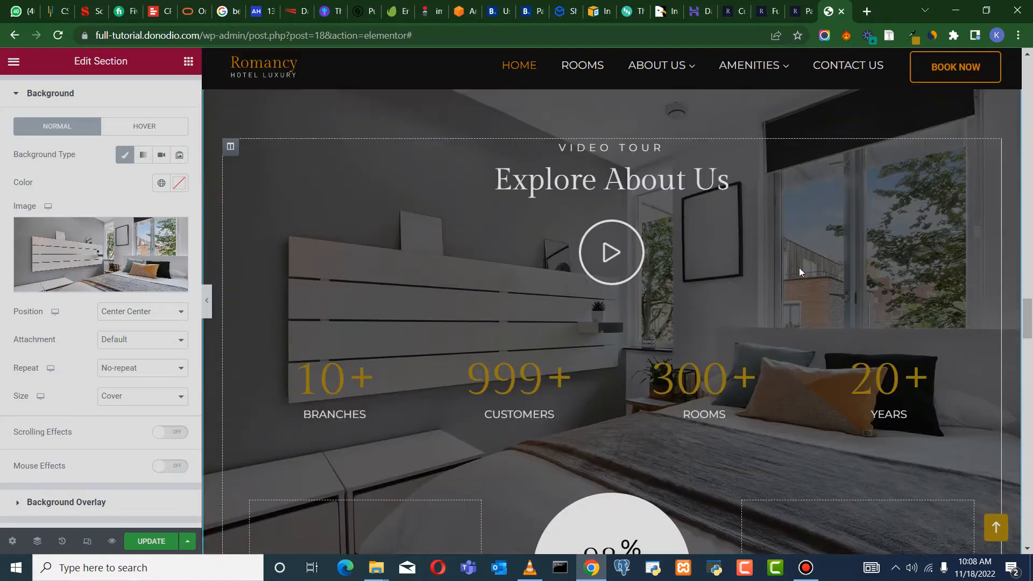
{"action": "scroll", "coordinate": [866, 48], "scroll_direction": "up", "scroll_amount": 3}
Open pexels.com in a new browser tab and search for "hotel room" photos
{"action": "key", "text": "ctrl+t"}
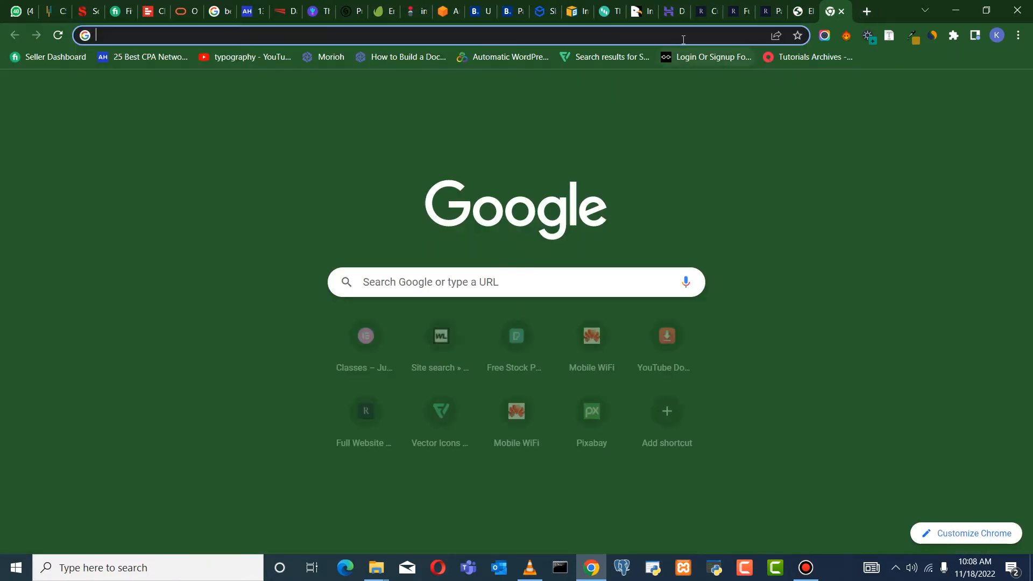
{"action": "left_click", "coordinate": [687, 47]}
{"action": "type", "text": "pexels"}
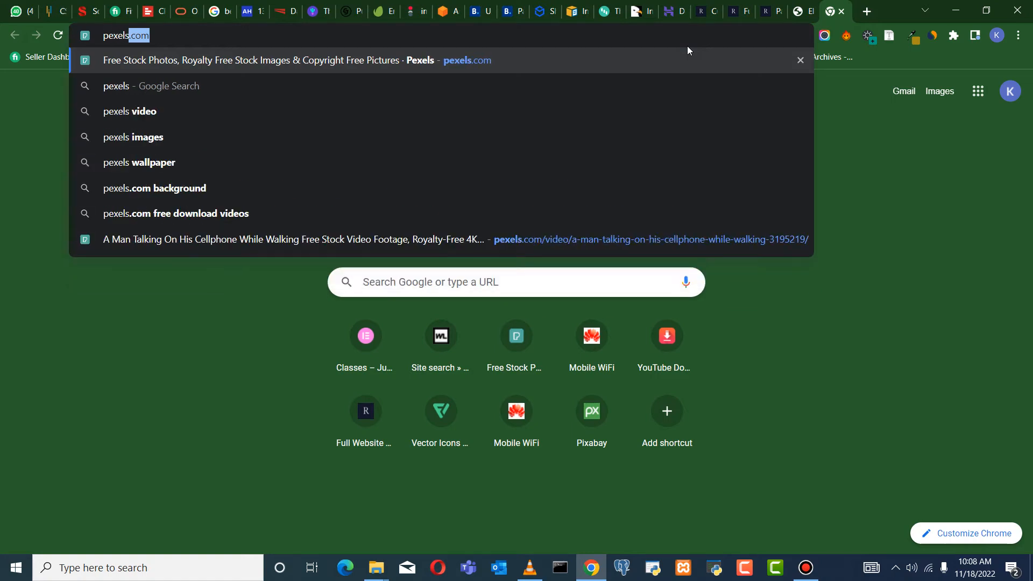
{"action": "key", "text": "Return"}
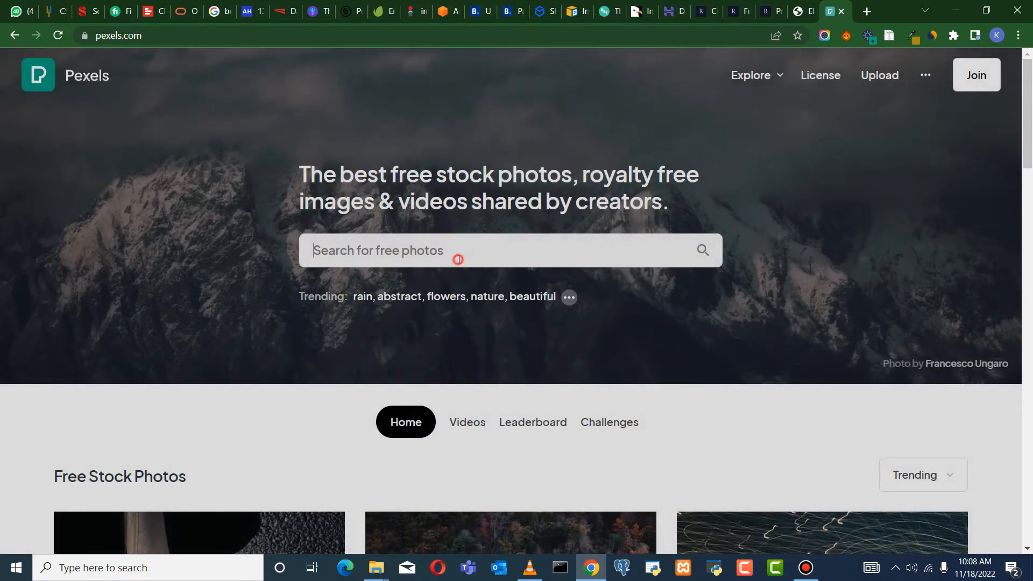
{"action": "left_click", "coordinate": [470, 262]}
{"action": "type", "text": "hotel"}
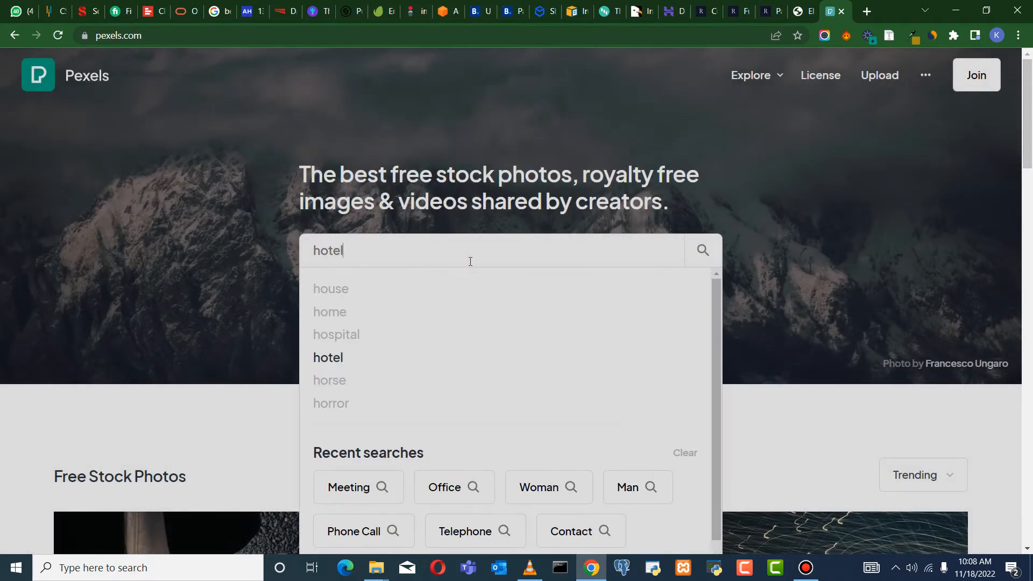
{"action": "type", "text": " room"}
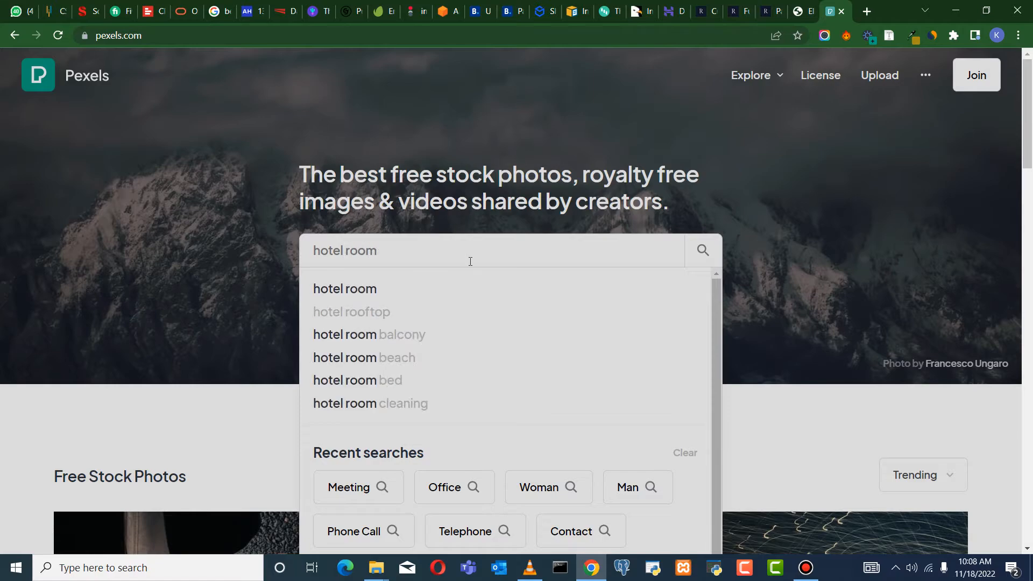
{"action": "key", "text": "Return"}
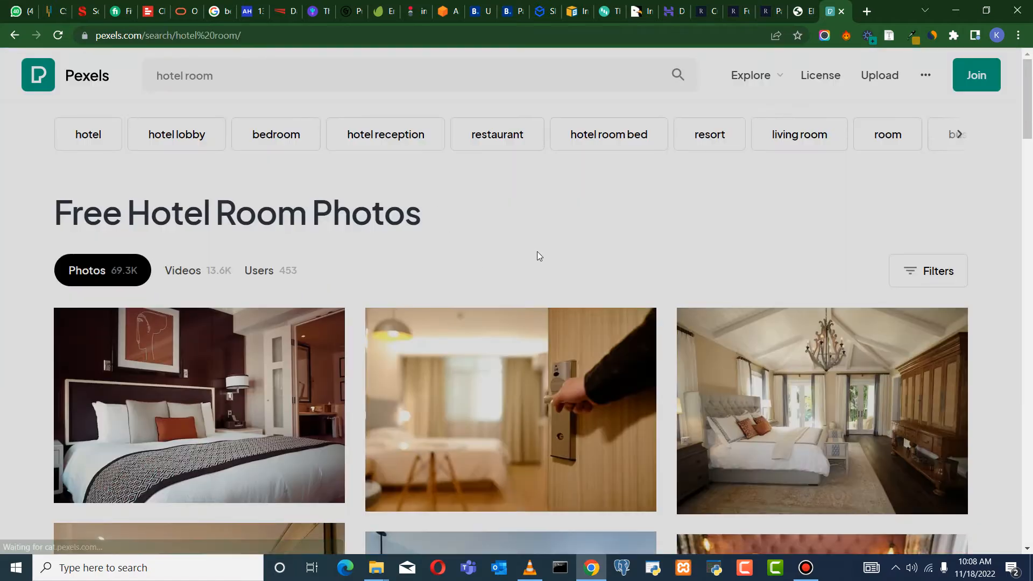
Browse the hotel room photos and filter them to Horizontal orientation
{"action": "scroll", "coordinate": [537, 251], "scroll_direction": "down", "scroll_amount": 3}
{"action": "scroll", "coordinate": [877, 247], "scroll_direction": "down", "scroll_amount": 10}
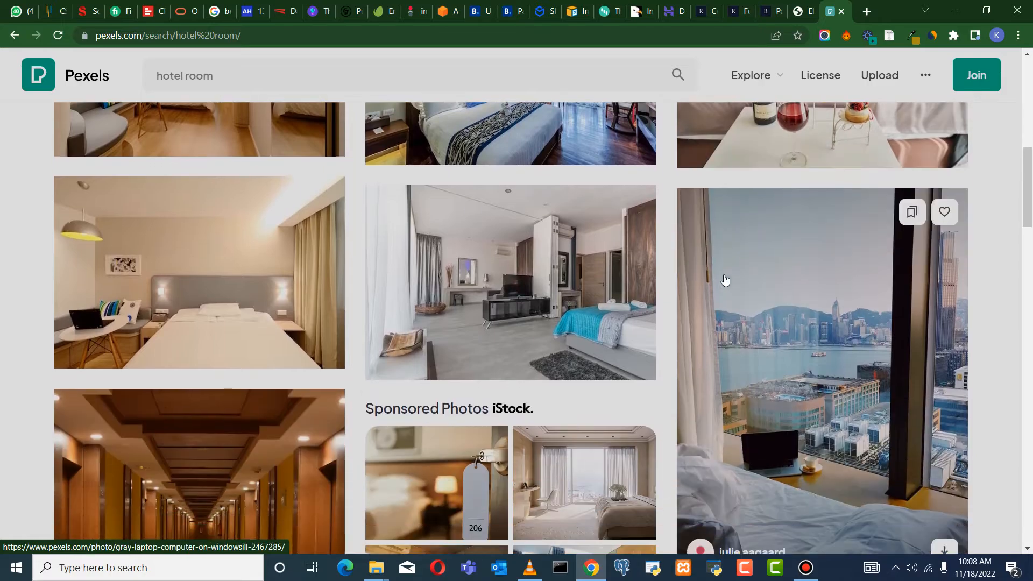
{"action": "scroll", "coordinate": [351, 225], "scroll_direction": "up", "scroll_amount": 15}
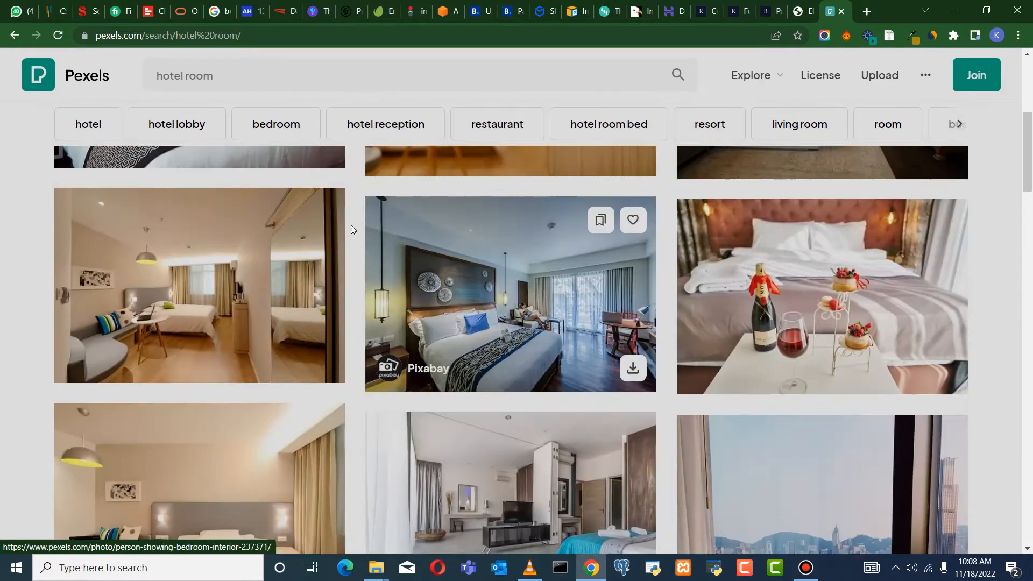
{"action": "left_click", "coordinate": [917, 275]}
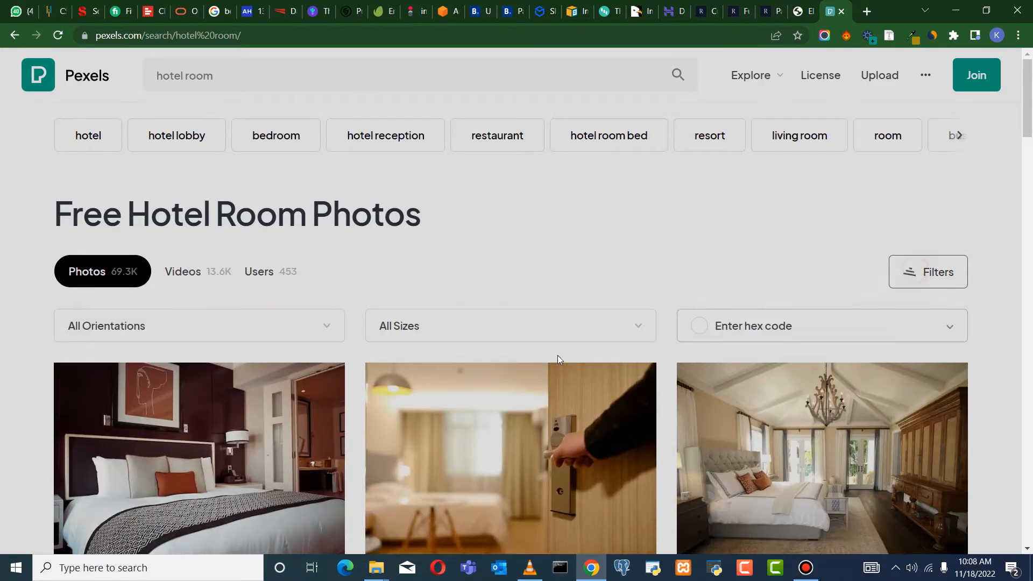
{"action": "left_click", "coordinate": [166, 326]}
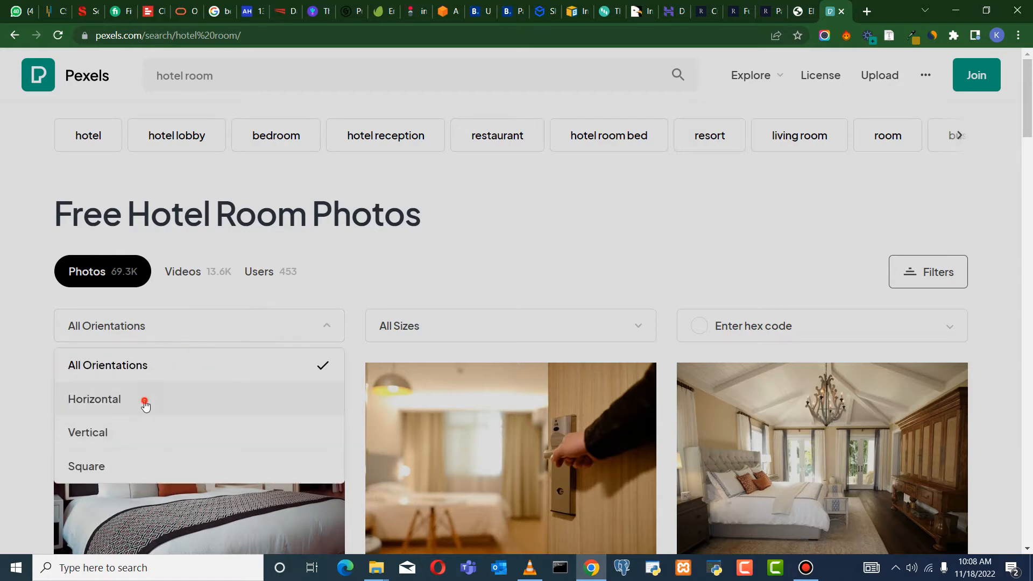
{"action": "left_click", "coordinate": [145, 401]}
Open the photo of the grey living room with the dark sofa and mountain view in a new tab
{"action": "scroll", "coordinate": [923, 359], "scroll_direction": "down", "scroll_amount": 5}
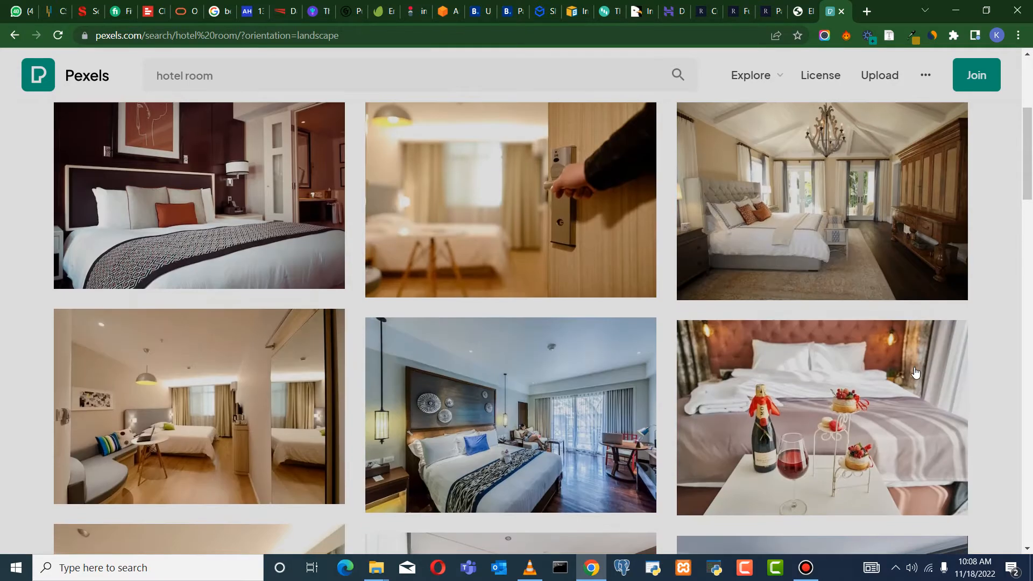
{"action": "scroll", "coordinate": [917, 372], "scroll_direction": "down", "scroll_amount": 6}
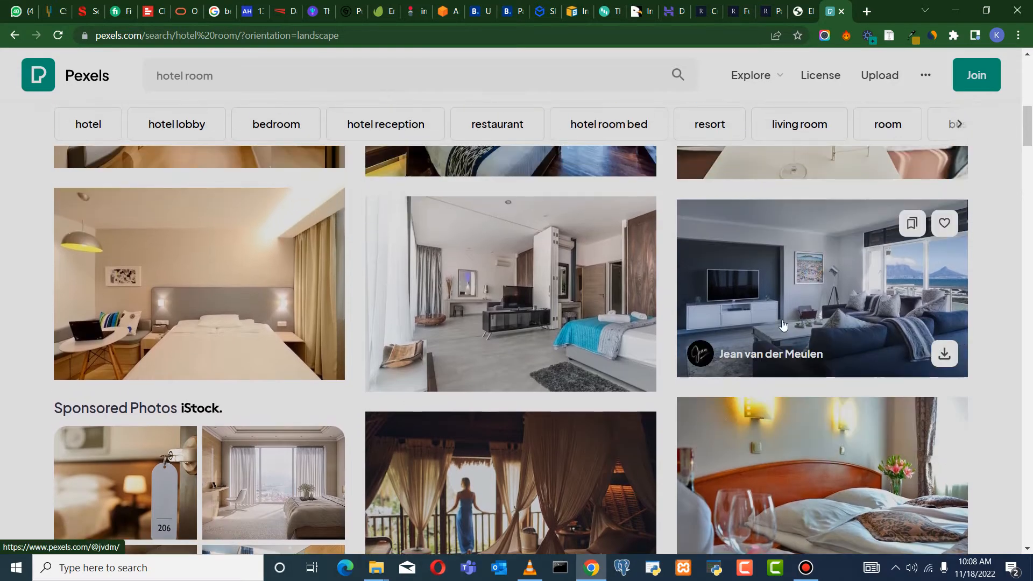
{"action": "right_click", "coordinate": [762, 289]}
{"action": "left_click", "coordinate": [786, 298]}
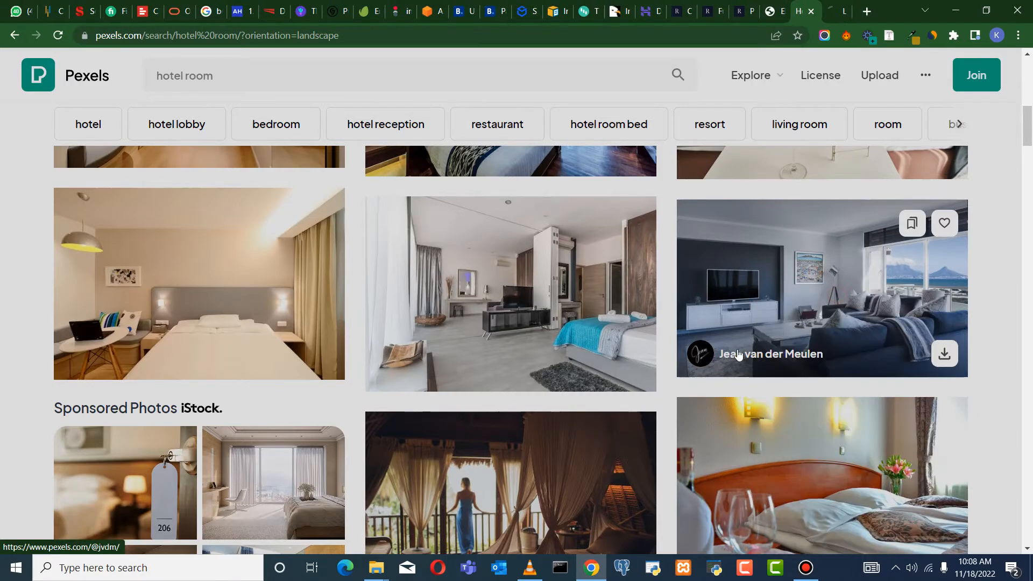
Open the photo of the brown wooden sofa set with lighted table lamps in a new tab and switch to it
{"action": "scroll", "coordinate": [565, 336], "scroll_direction": "down", "scroll_amount": 7}
{"action": "scroll", "coordinate": [565, 336], "scroll_direction": "down", "scroll_amount": 15}
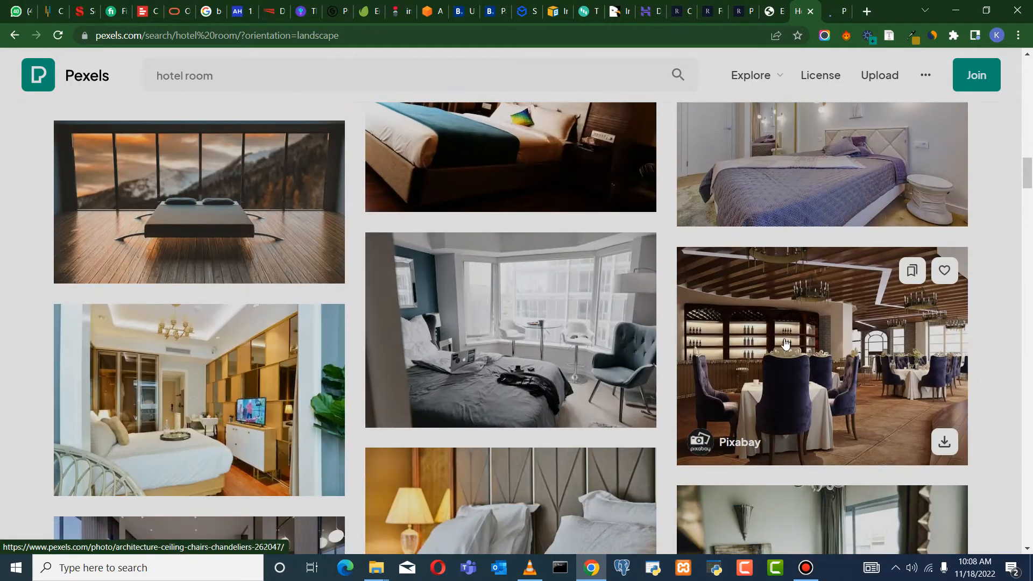
{"action": "scroll", "coordinate": [478, 248], "scroll_direction": "down", "scroll_amount": 6}
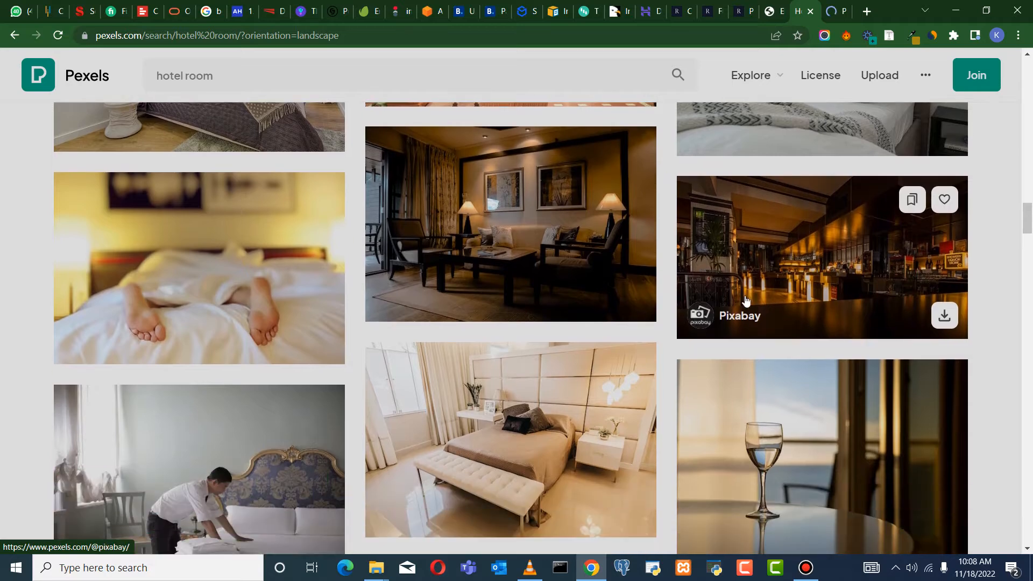
{"action": "right_click", "coordinate": [457, 240]}
{"action": "left_click", "coordinate": [521, 247]}
{"action": "left_click", "coordinate": [825, 15]}
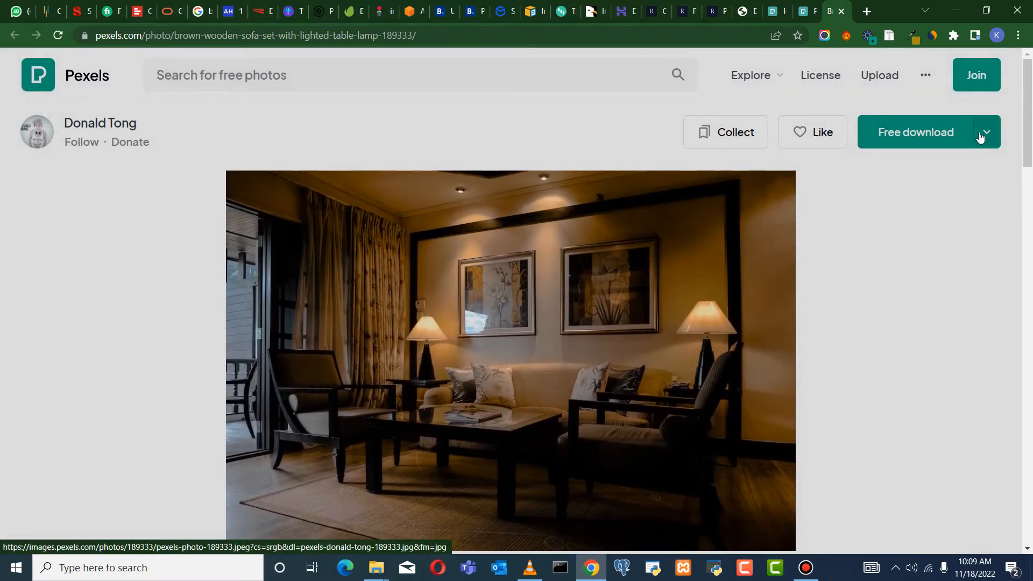
Download the sofa set photo in the Large 1920×1280 size and dismiss the donation pop-up
{"action": "left_click", "coordinate": [985, 133]}
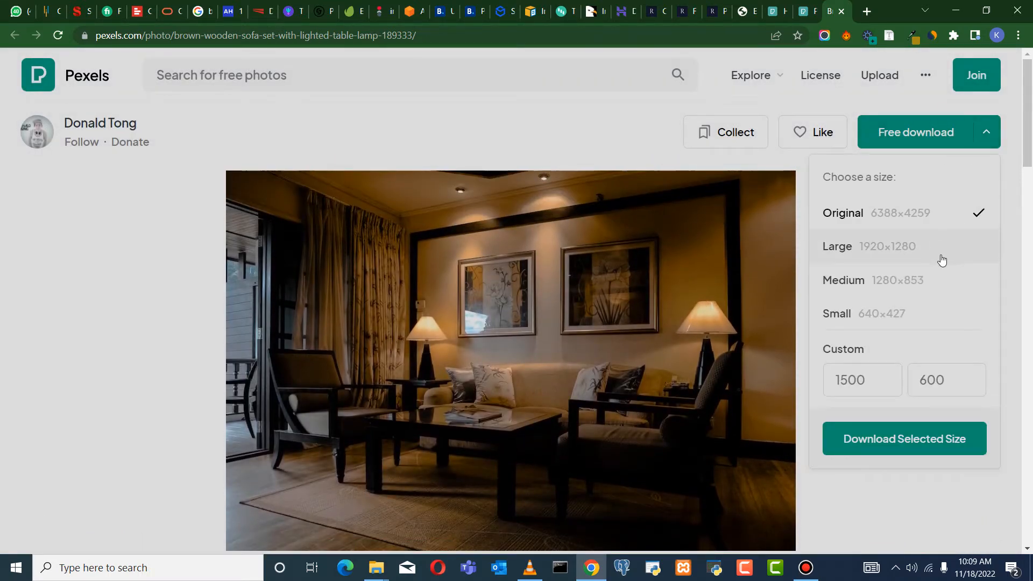
{"action": "left_click", "coordinate": [922, 245]}
{"action": "left_click", "coordinate": [924, 437]}
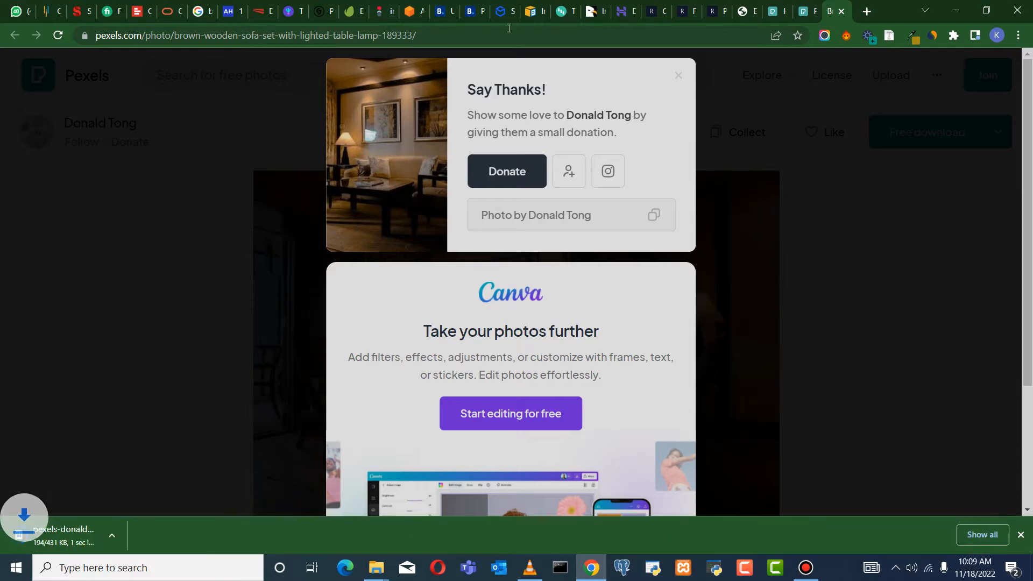
{"action": "left_click", "coordinate": [710, 16]}
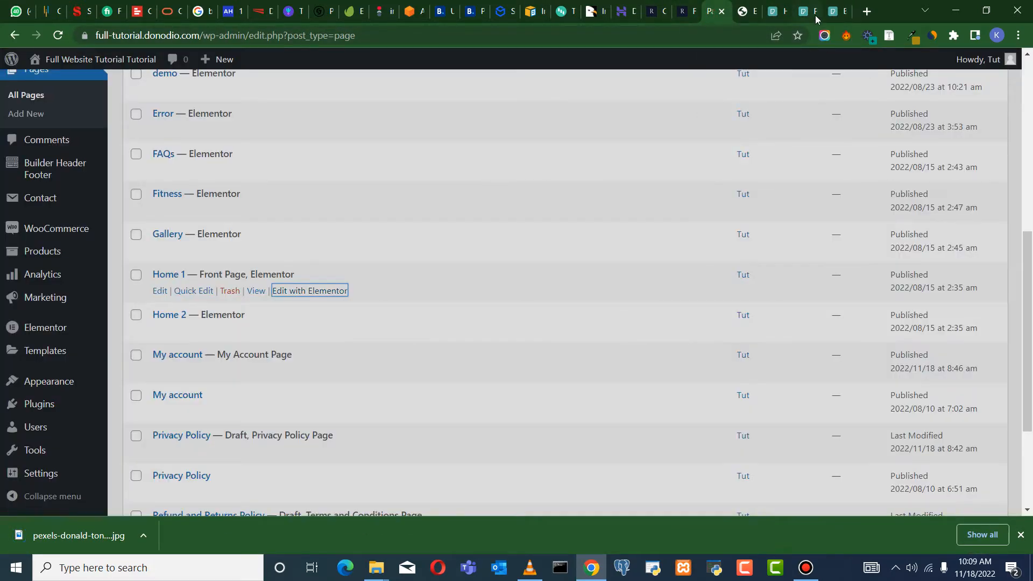
{"action": "left_click", "coordinate": [831, 15]}
{"action": "left_click", "coordinate": [688, 76]}
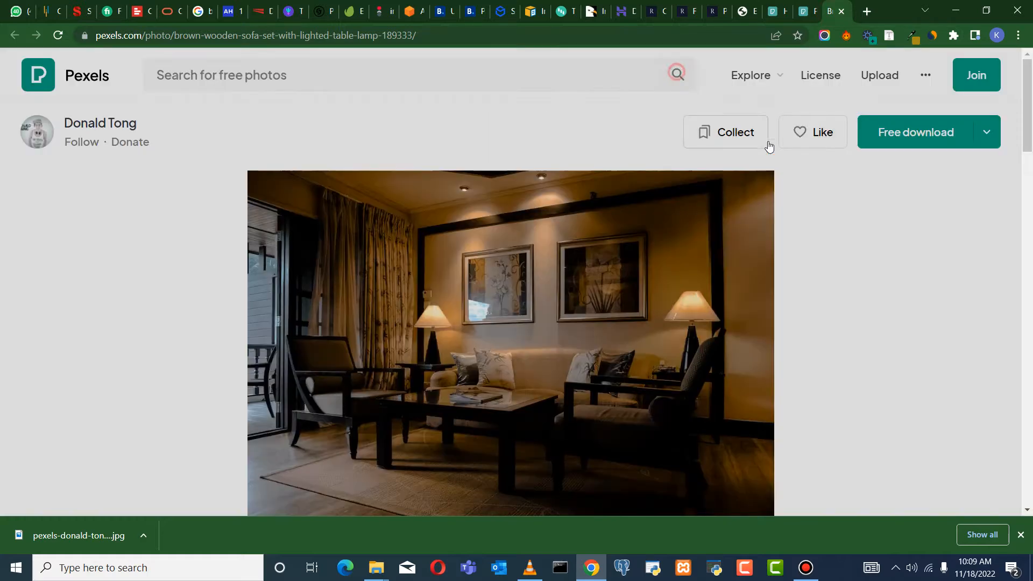
Switch back to the browser tab with the homepage's Elementor editor and close the browser's downloads bar
{"action": "left_click", "coordinate": [987, 132]}
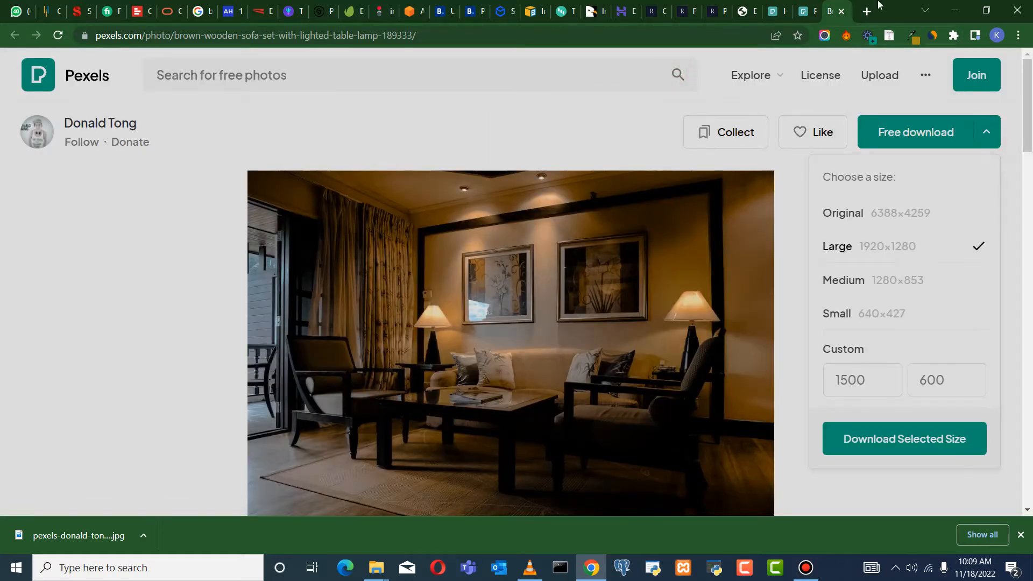
{"action": "left_click", "coordinate": [680, 15]}
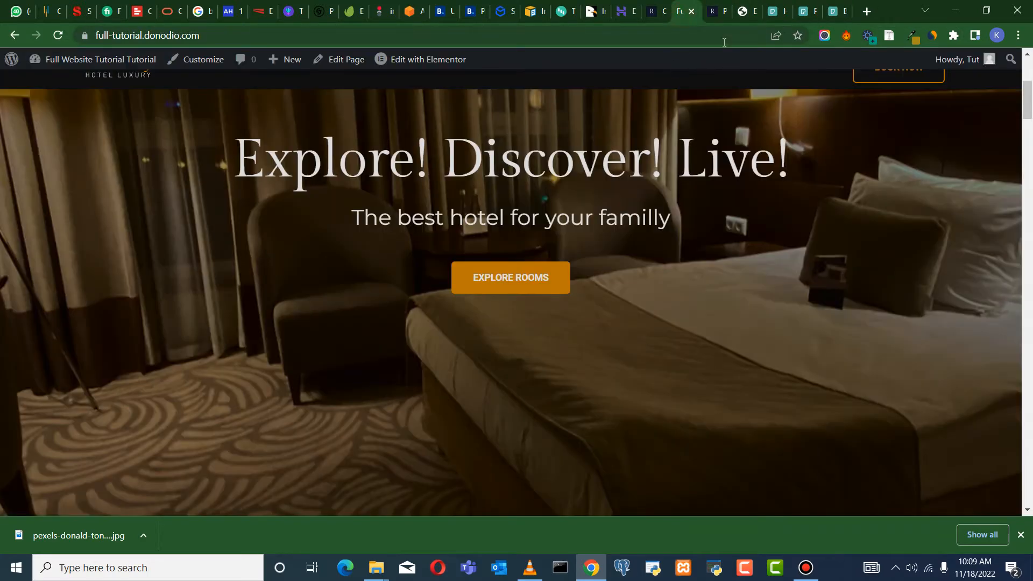
{"action": "left_click", "coordinate": [718, 11]}
{"action": "left_click", "coordinate": [345, 294]}
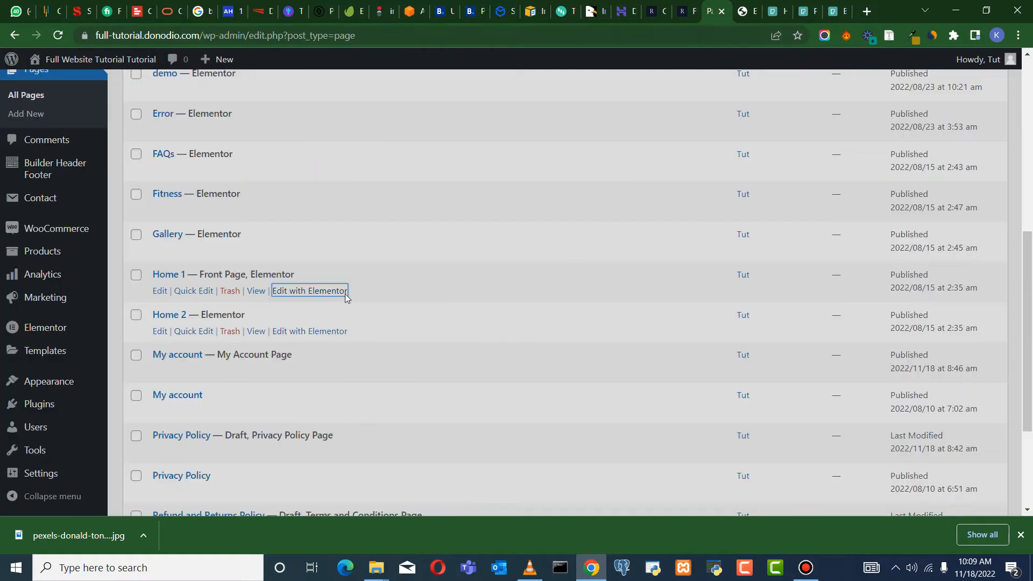
{"action": "left_click", "coordinate": [650, 13]}
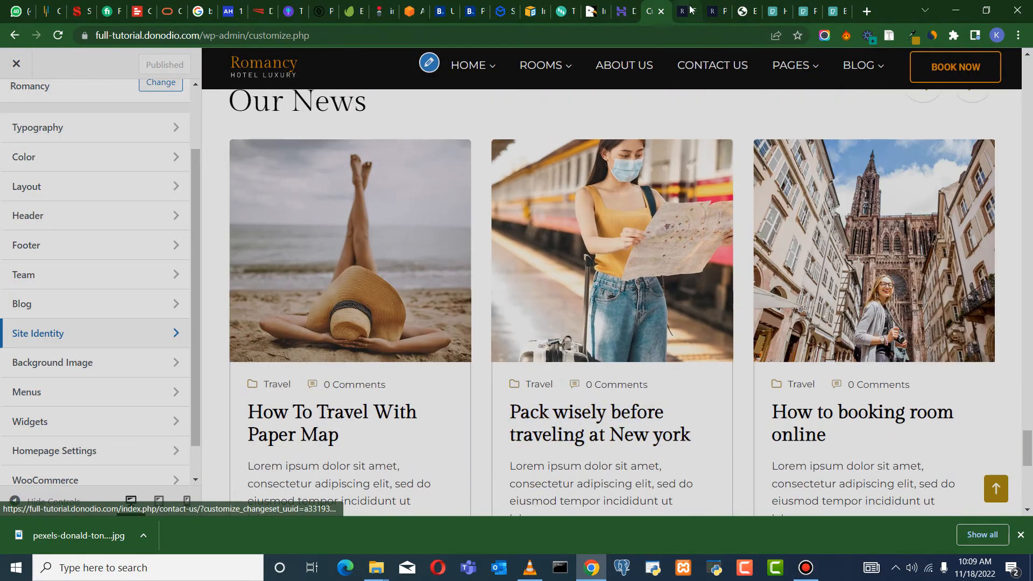
{"action": "left_click", "coordinate": [744, 11]}
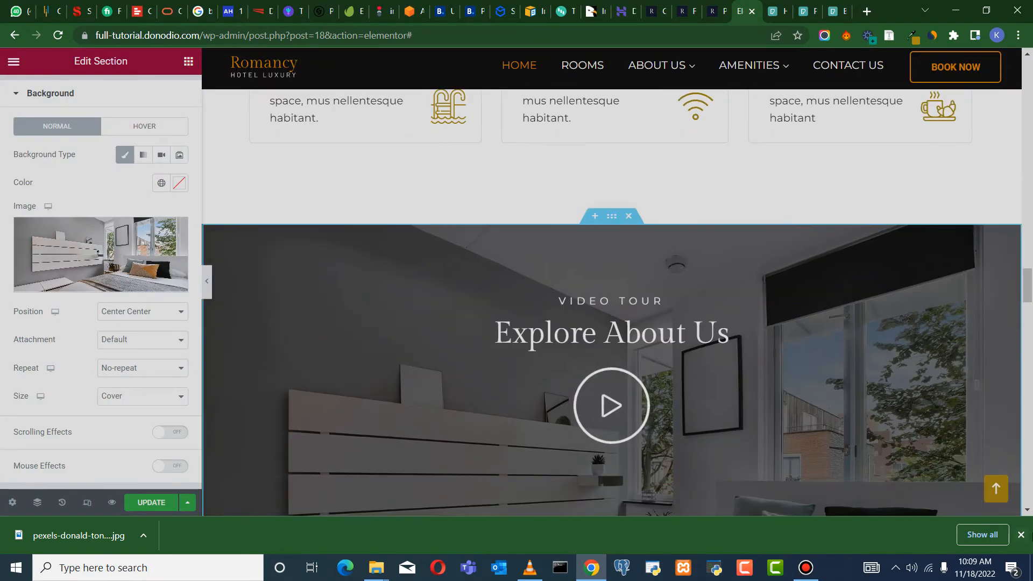
{"action": "left_click", "coordinate": [1021, 536]}
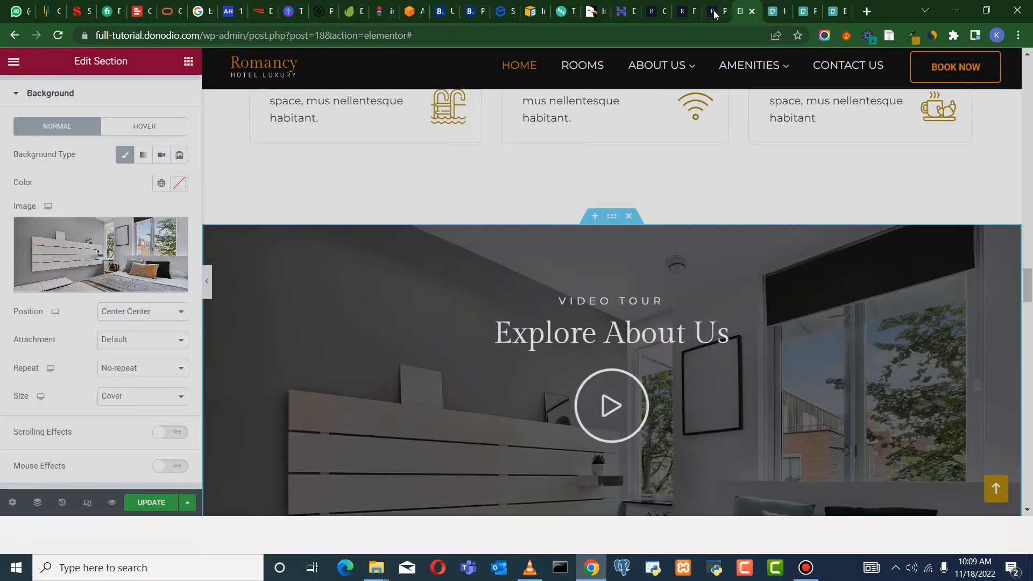
Close the open Pexels tabs so that the homepage editor is the active tab
{"action": "left_click", "coordinate": [837, 16]}
{"action": "left_click", "coordinate": [842, 14]}
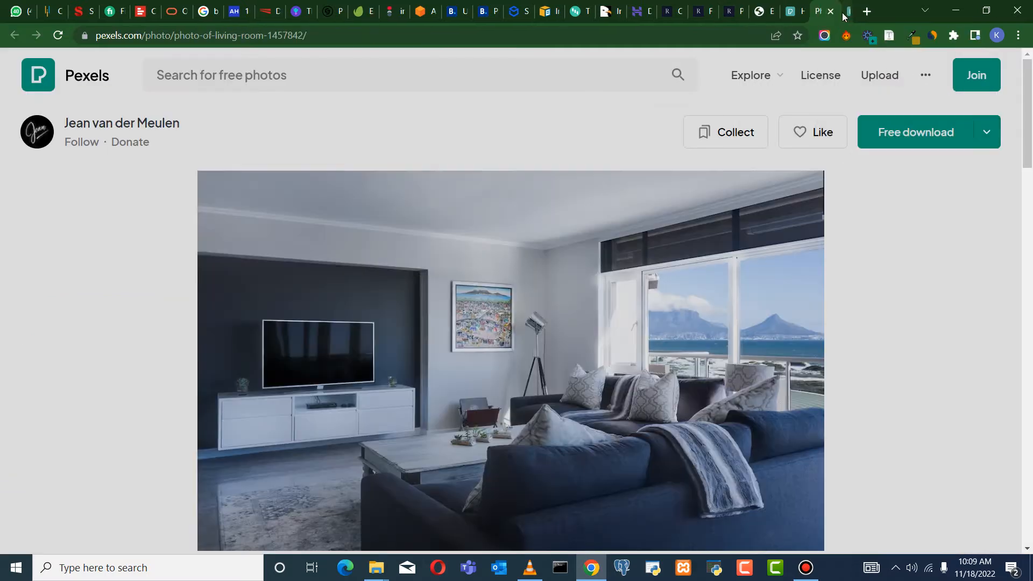
{"action": "left_click", "coordinate": [842, 15]}
{"action": "left_click", "coordinate": [843, 15]}
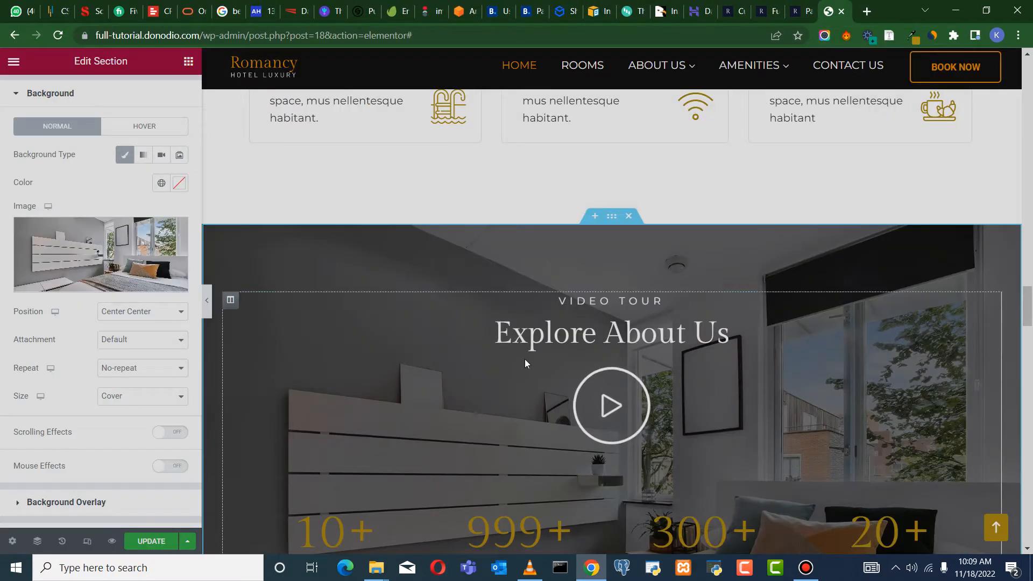
Upload the newly downloaded sofa set photo from the Downloads folder and insert it as the video tour section's background image
{"action": "left_click", "coordinate": [97, 251]}
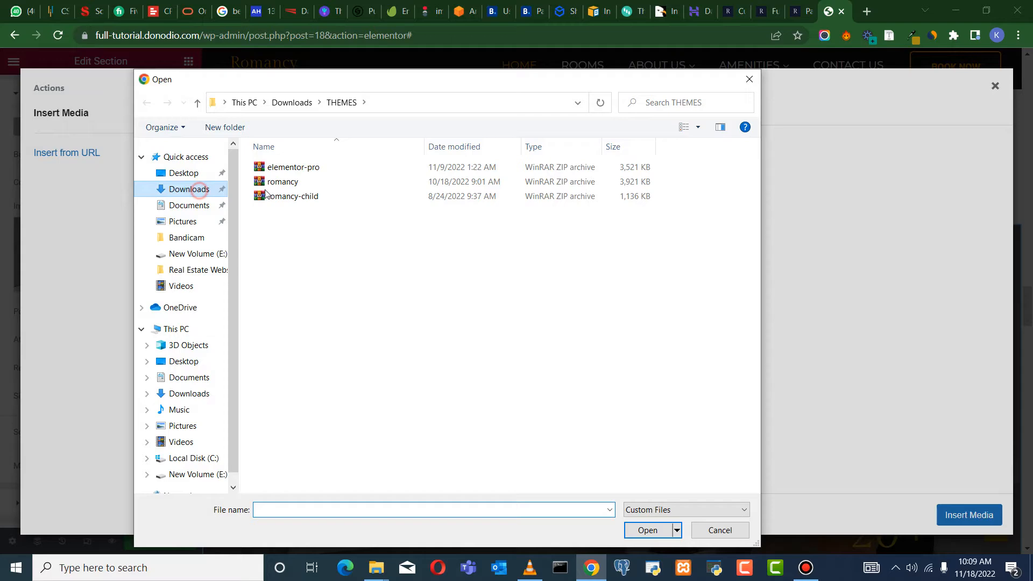
{"action": "left_click", "coordinate": [191, 190]}
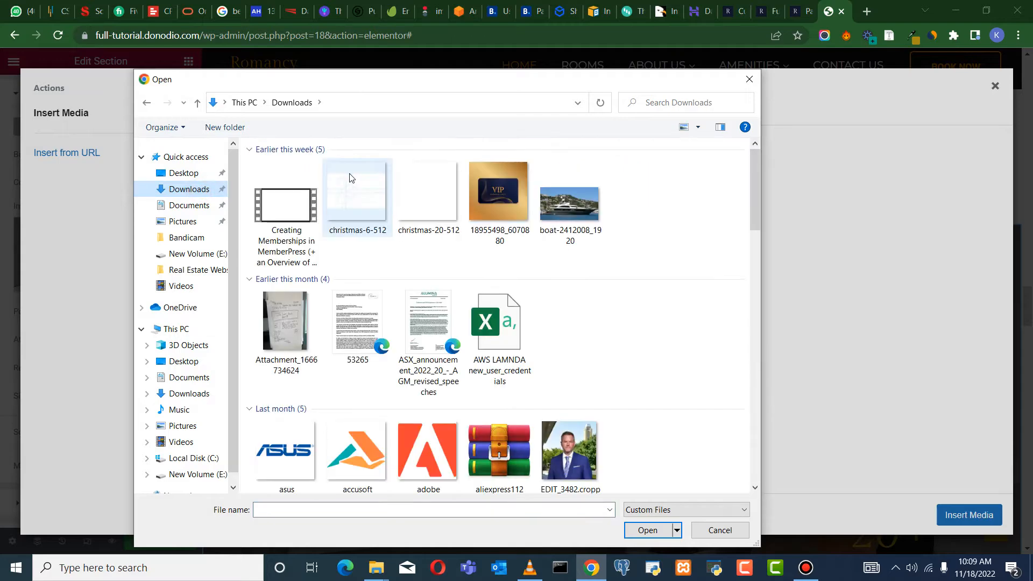
{"action": "left_click", "coordinate": [282, 209]}
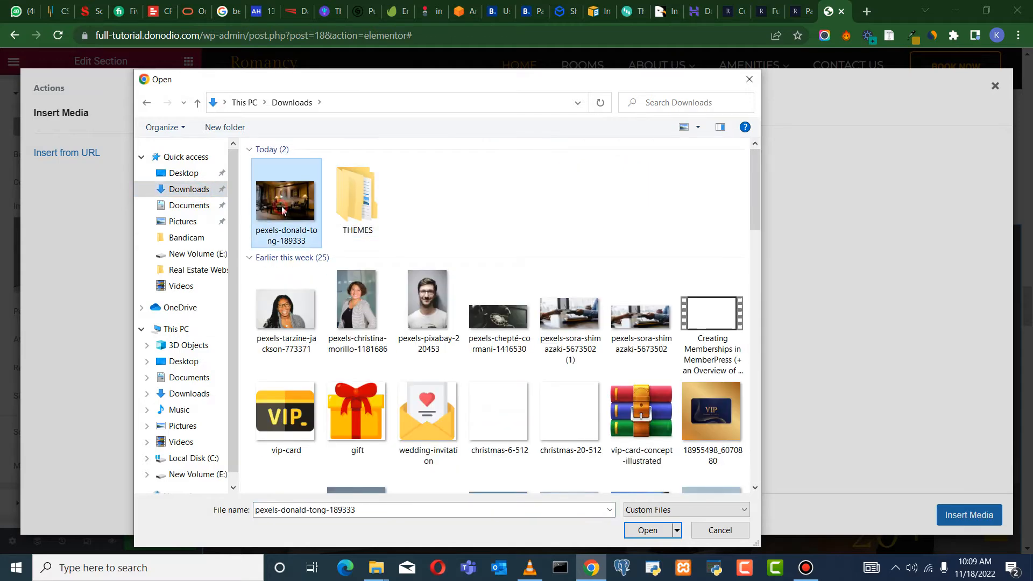
{"action": "left_click", "coordinate": [655, 531]}
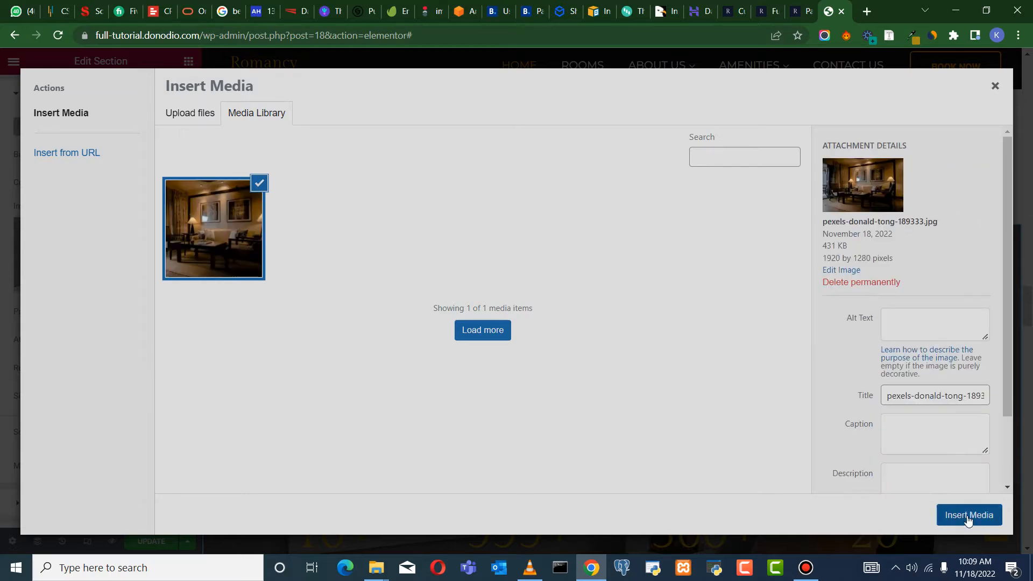
Review the homepage from the hero section down to the video tour section with its new background and counters
{"action": "scroll", "coordinate": [859, 355], "scroll_direction": "down", "scroll_amount": 3}
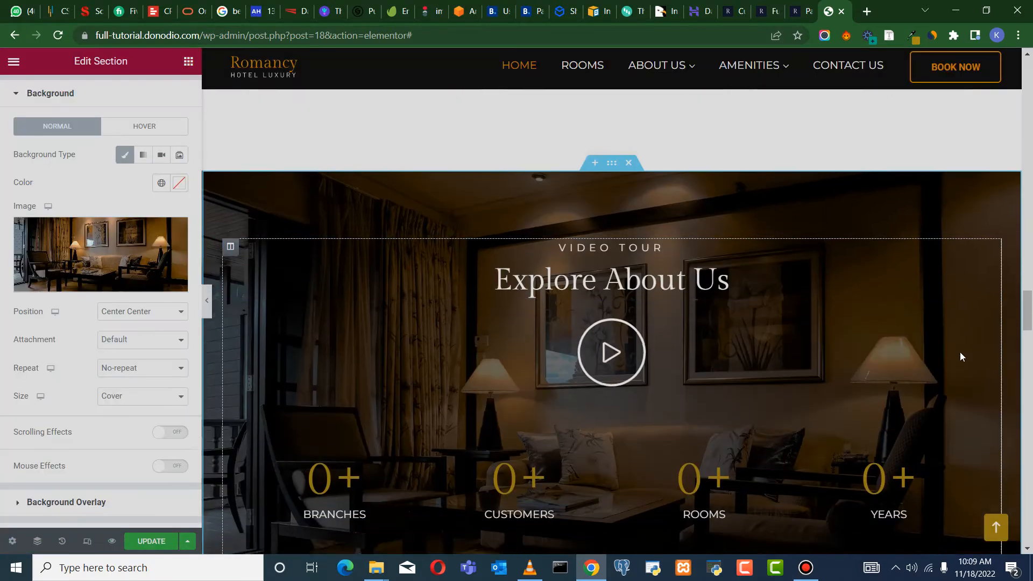
{"action": "scroll", "coordinate": [821, 379], "scroll_direction": "down", "scroll_amount": 3}
{"action": "scroll", "coordinate": [699, 343], "scroll_direction": "up", "scroll_amount": 15}
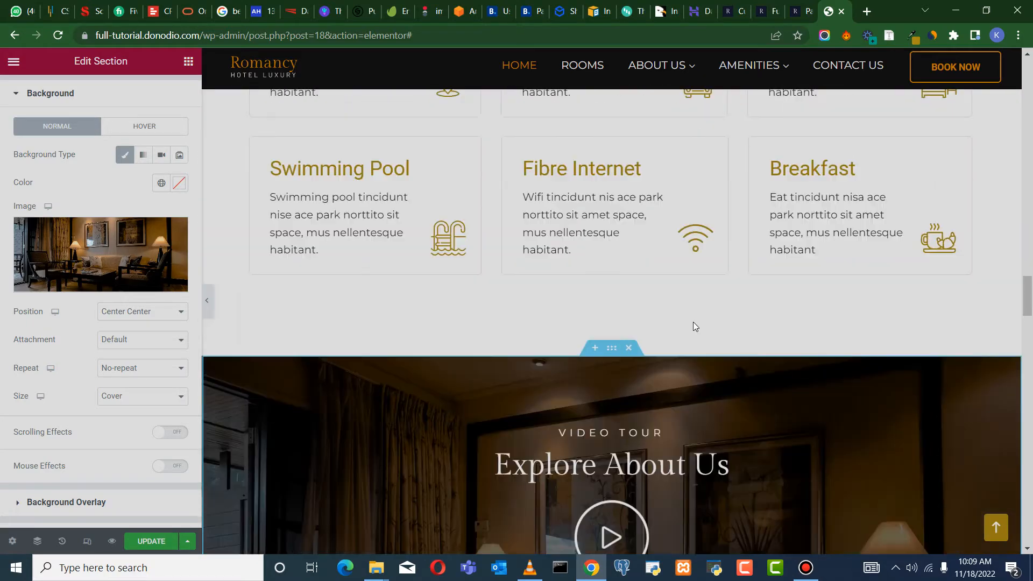
{"action": "scroll", "coordinate": [692, 323], "scroll_direction": "up", "scroll_amount": 15}
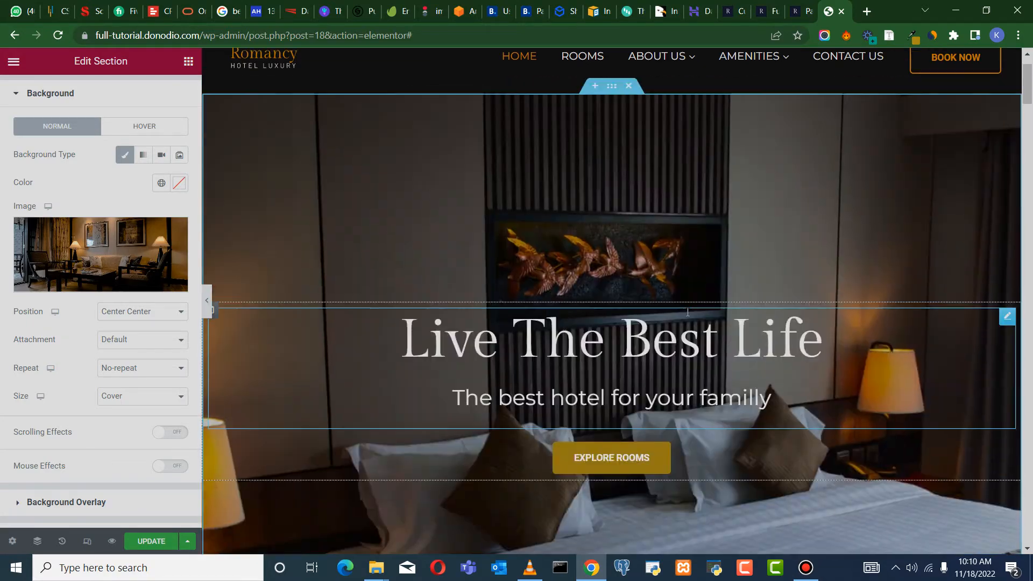
{"action": "scroll", "coordinate": [684, 297], "scroll_direction": "down", "scroll_amount": 15}
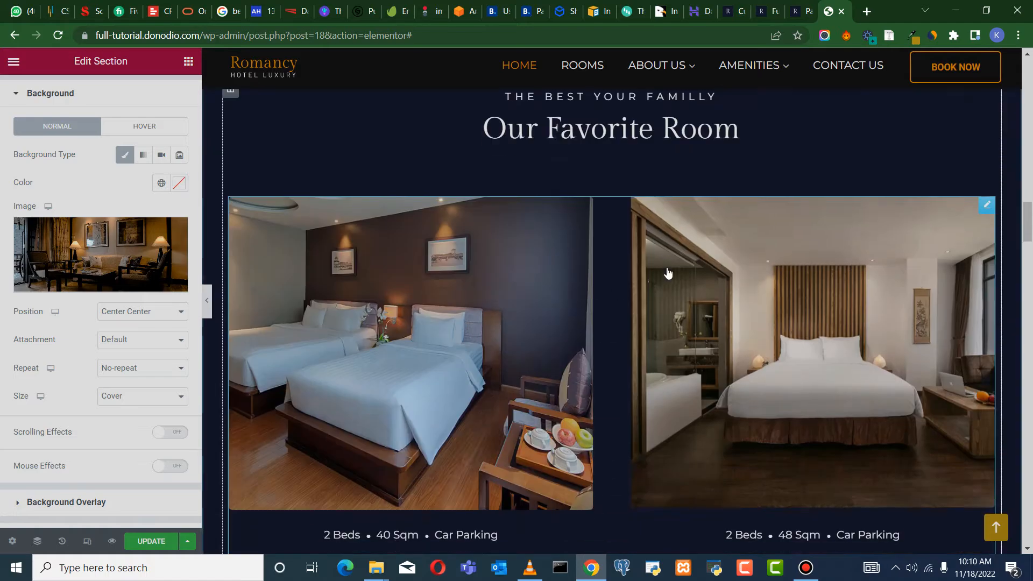
{"action": "scroll", "coordinate": [654, 273], "scroll_direction": "down", "scroll_amount": 10}
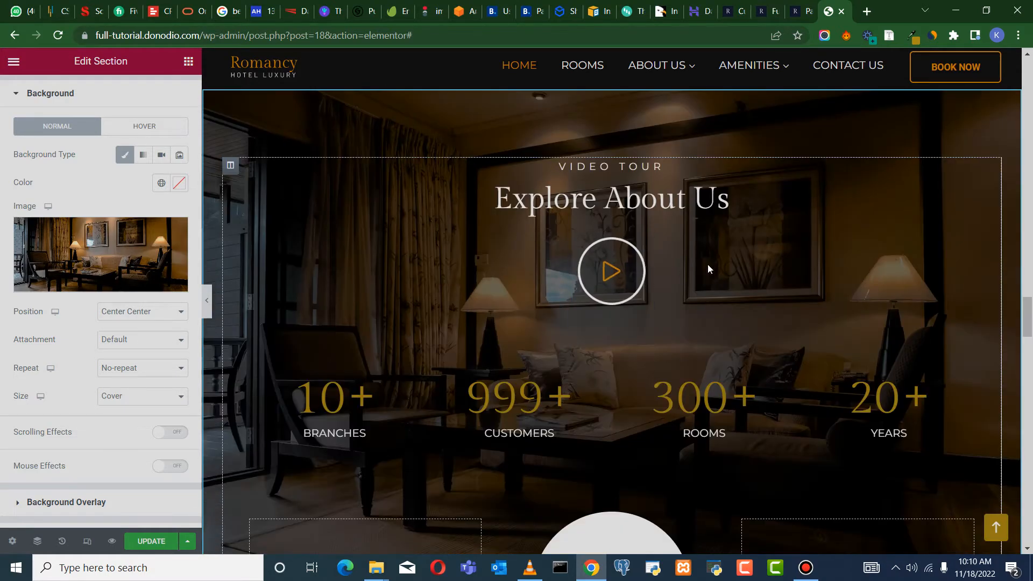
{"action": "scroll", "coordinate": [700, 445], "scroll_direction": "up", "scroll_amount": 1}
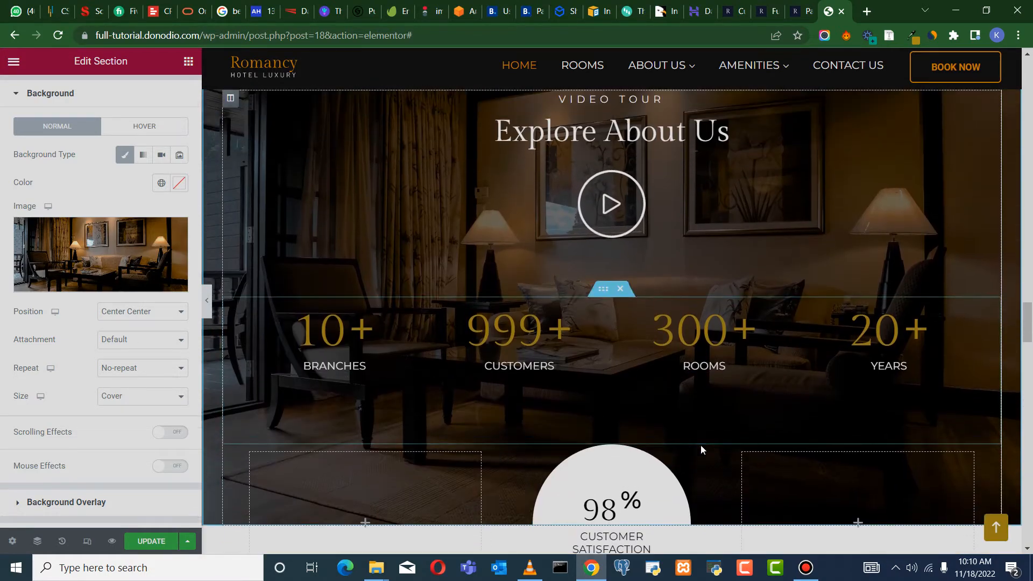
{"action": "scroll", "coordinate": [648, 448], "scroll_direction": "down", "scroll_amount": 2}
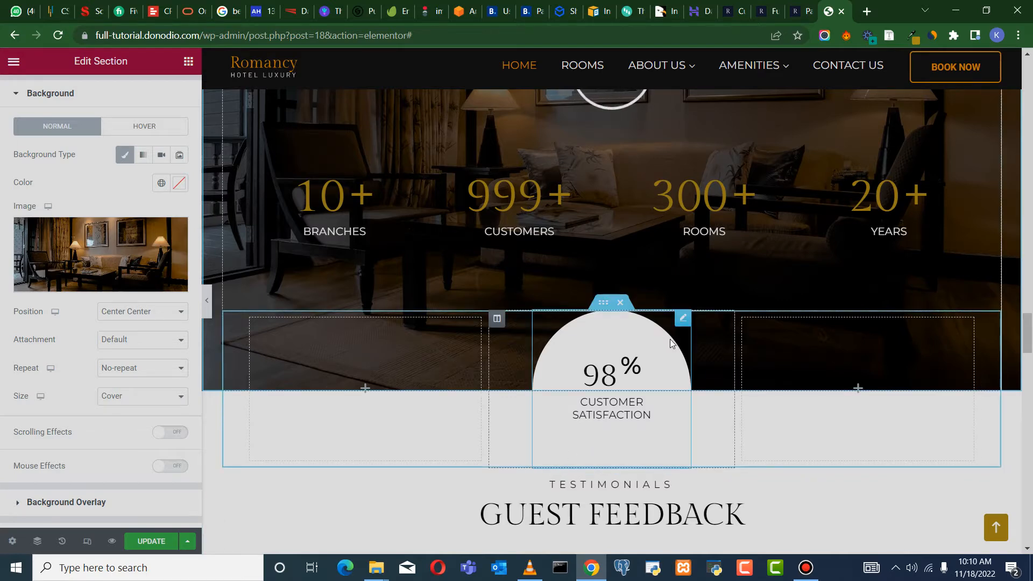
Set the font weight of the BRANCHES counter's number to Bold, trying 800 (Extra Bold) and 900 (Black) first
{"action": "scroll", "coordinate": [403, 240], "scroll_direction": "up", "scroll_amount": 1}
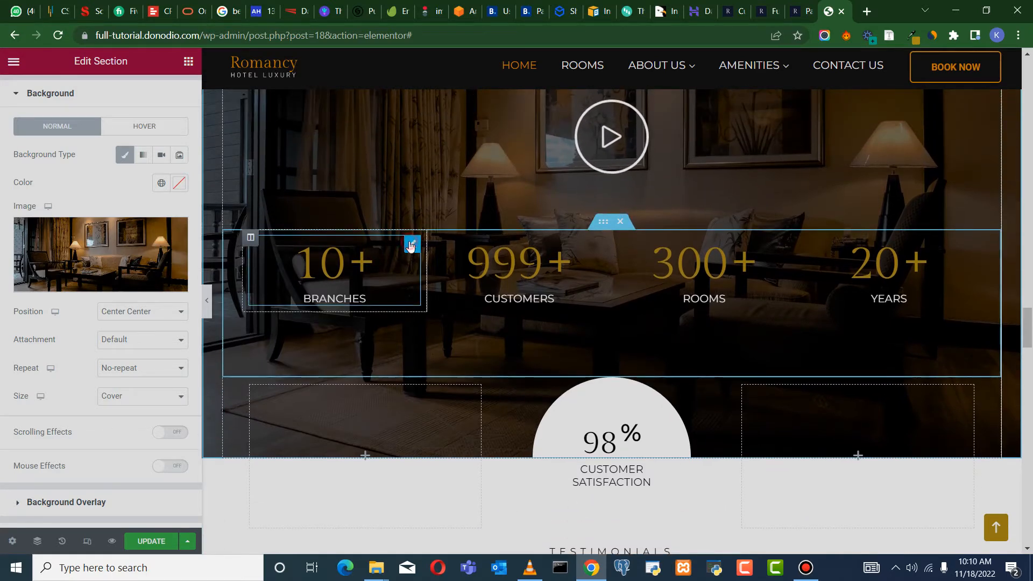
{"action": "left_click", "coordinate": [412, 243]}
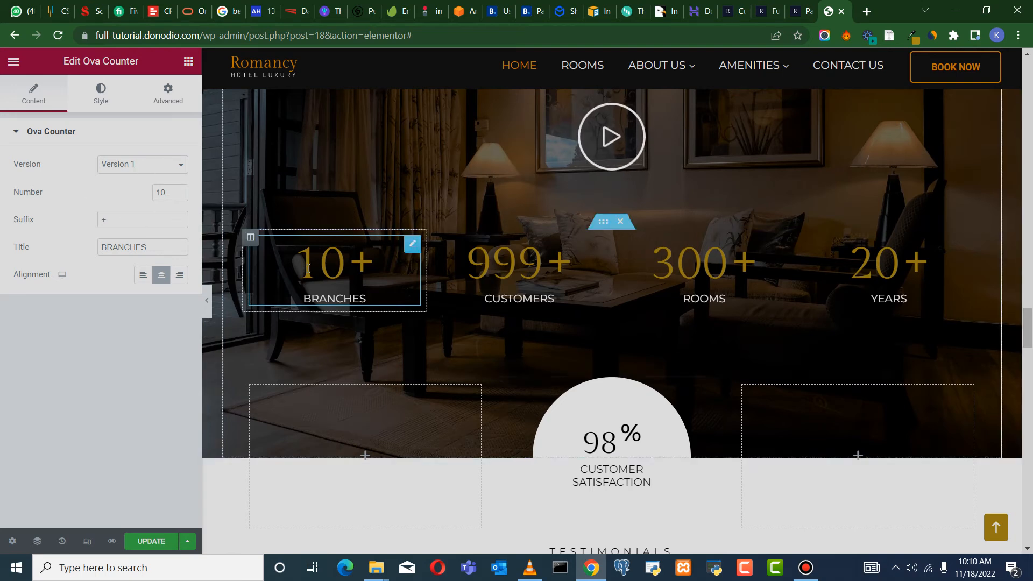
{"action": "left_click", "coordinate": [82, 98]}
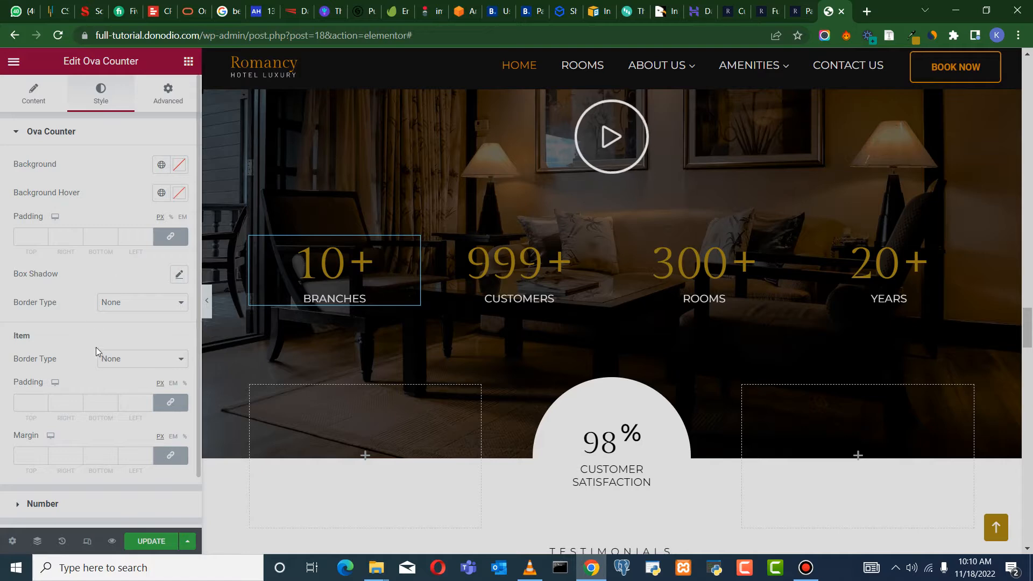
{"action": "scroll", "coordinate": [55, 395], "scroll_direction": "down", "scroll_amount": 1}
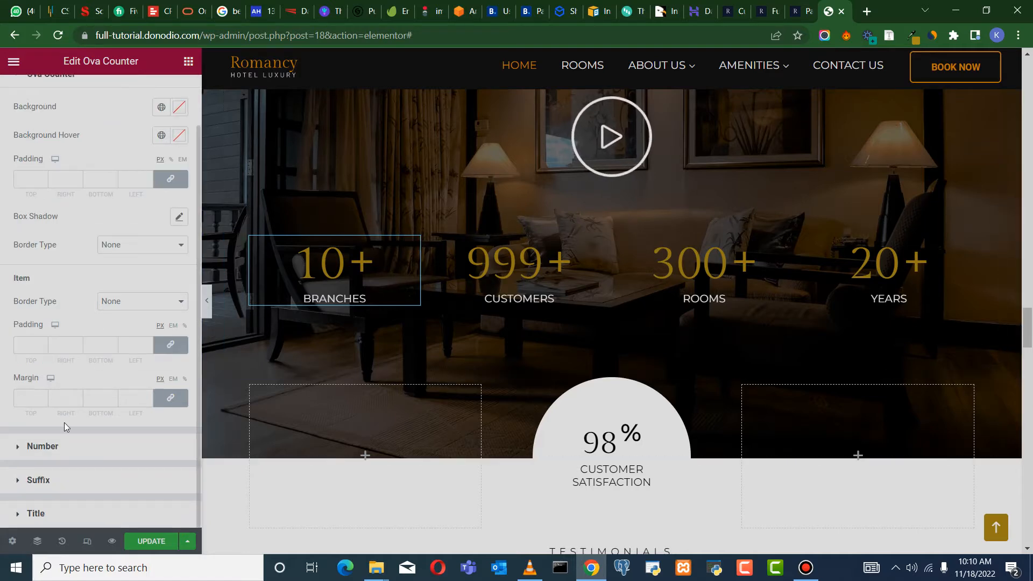
{"action": "left_click", "coordinate": [43, 447]}
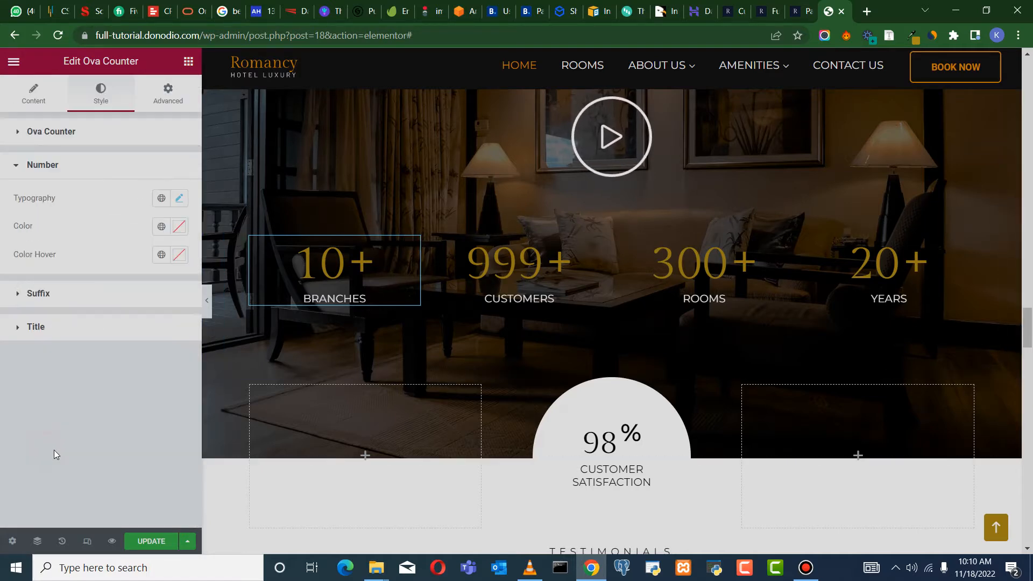
{"action": "left_click", "coordinate": [178, 199]}
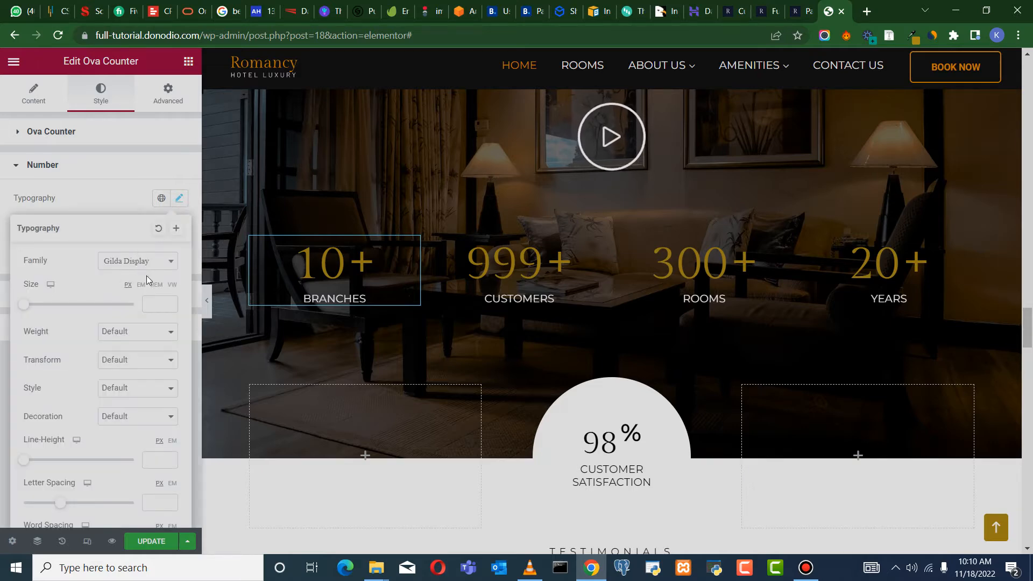
{"action": "left_click", "coordinate": [144, 332]}
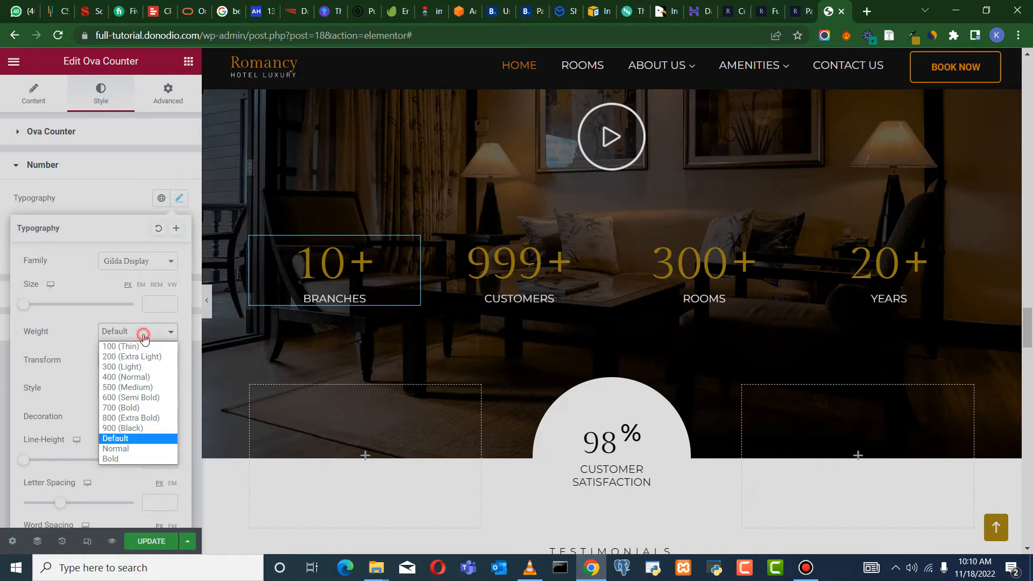
{"action": "left_click", "coordinate": [148, 418]}
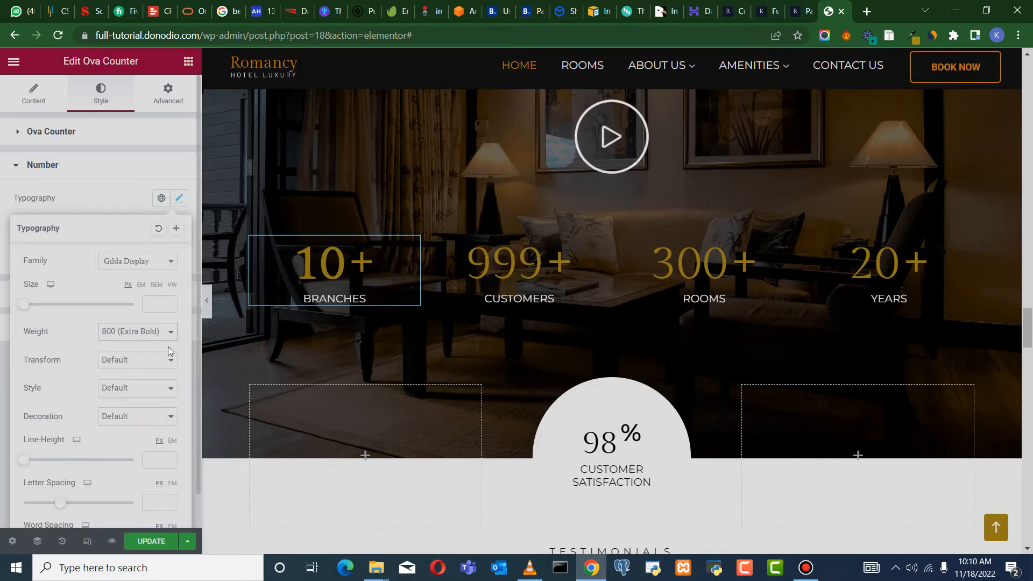
{"action": "left_click", "coordinate": [148, 332]}
{"action": "left_click", "coordinate": [120, 430]}
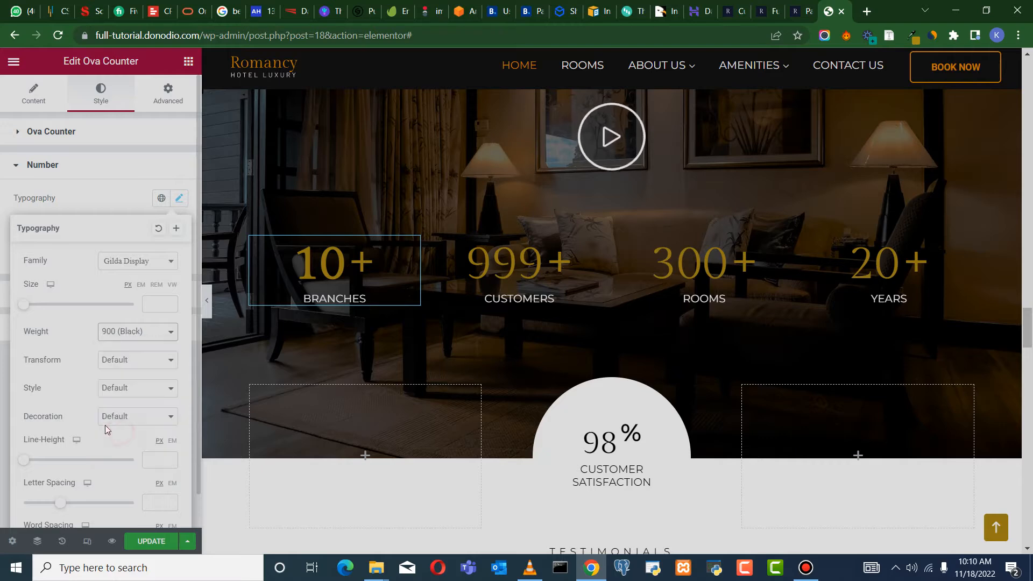
{"action": "left_click", "coordinate": [110, 332]}
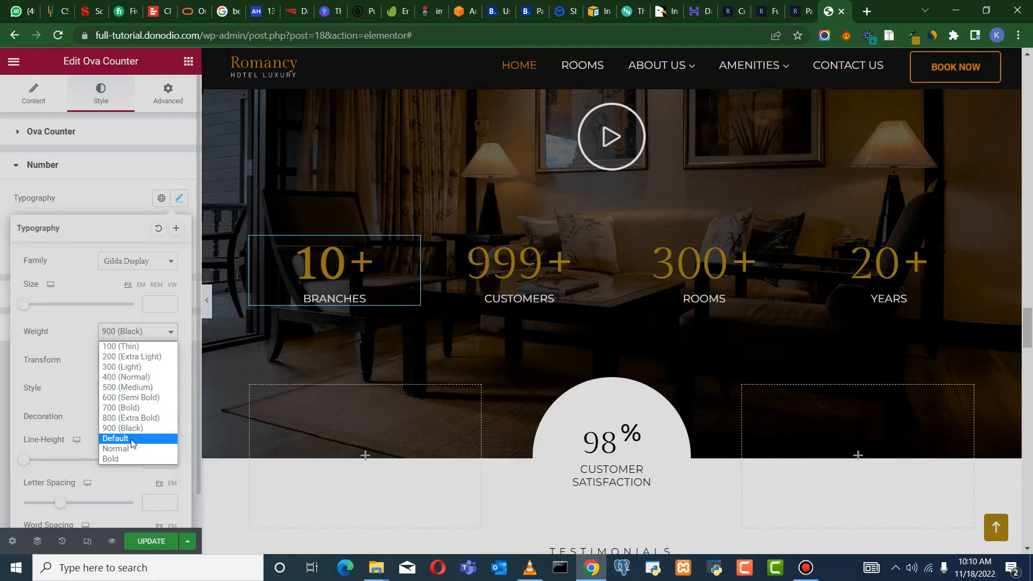
{"action": "left_click", "coordinate": [131, 458]}
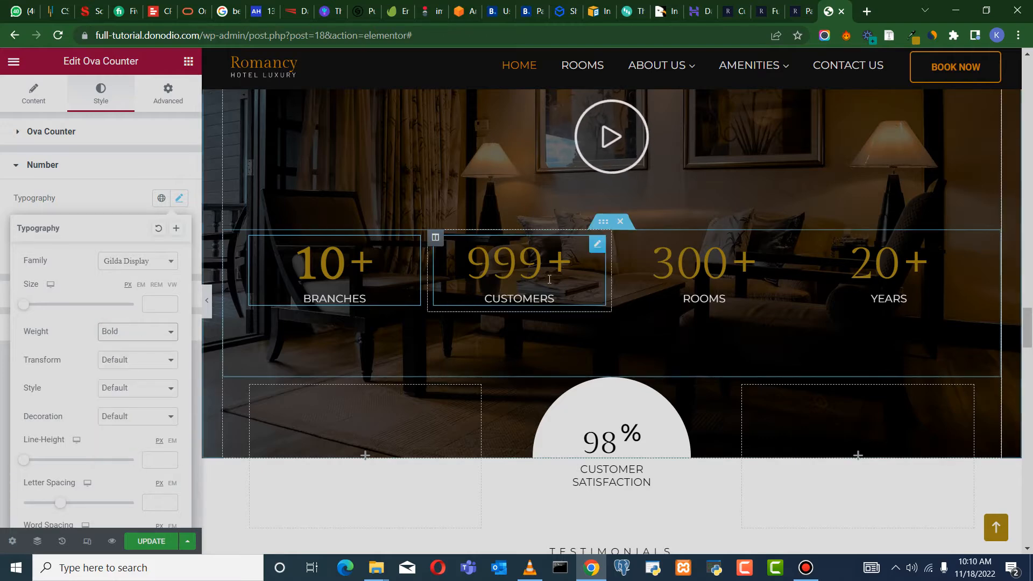
{"action": "left_click", "coordinate": [2, 227]}
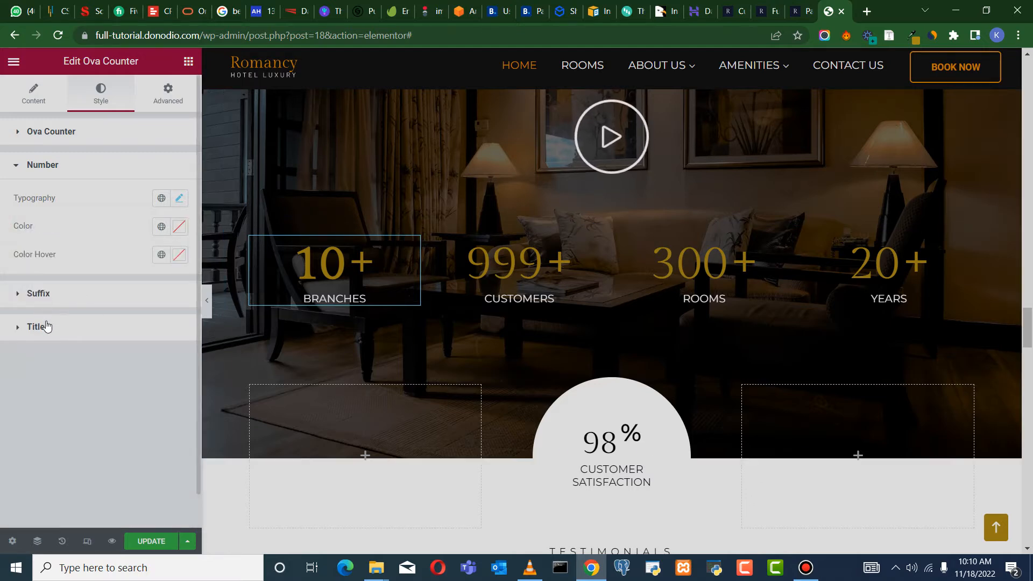
Set the font weight of the BRANCHES counter's title to 700 (Bold), trying 800 (Extra Bold) first
{"action": "left_click", "coordinate": [42, 327]}
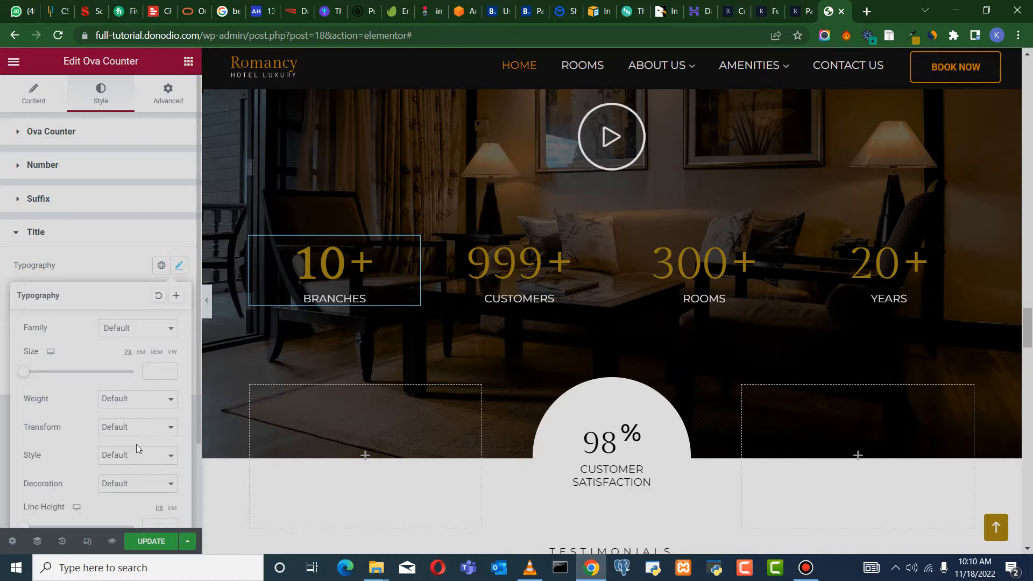
{"action": "scroll", "coordinate": [129, 431], "scroll_direction": "down", "scroll_amount": 2}
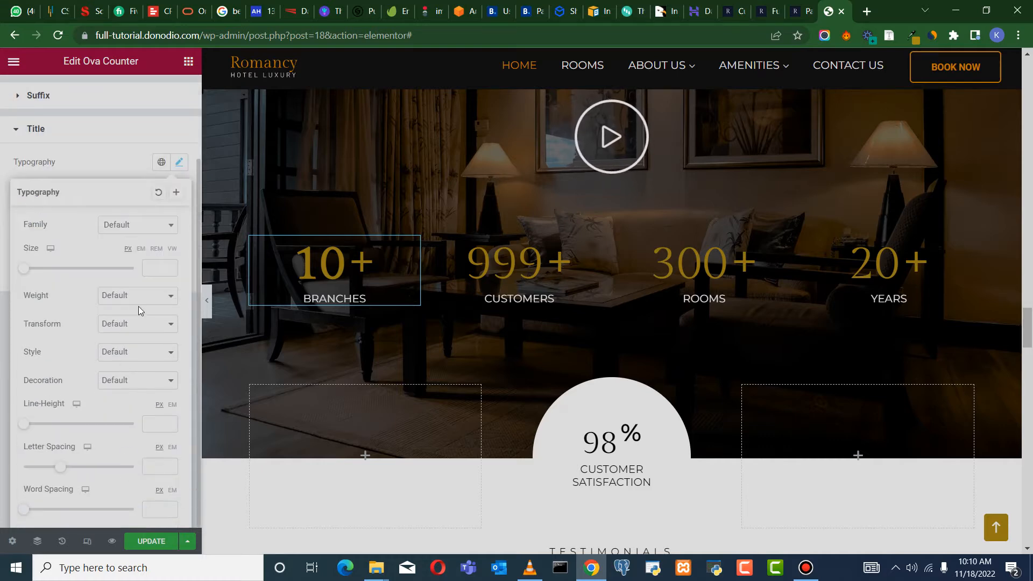
{"action": "left_click", "coordinate": [138, 299]}
{"action": "left_click", "coordinate": [147, 390]}
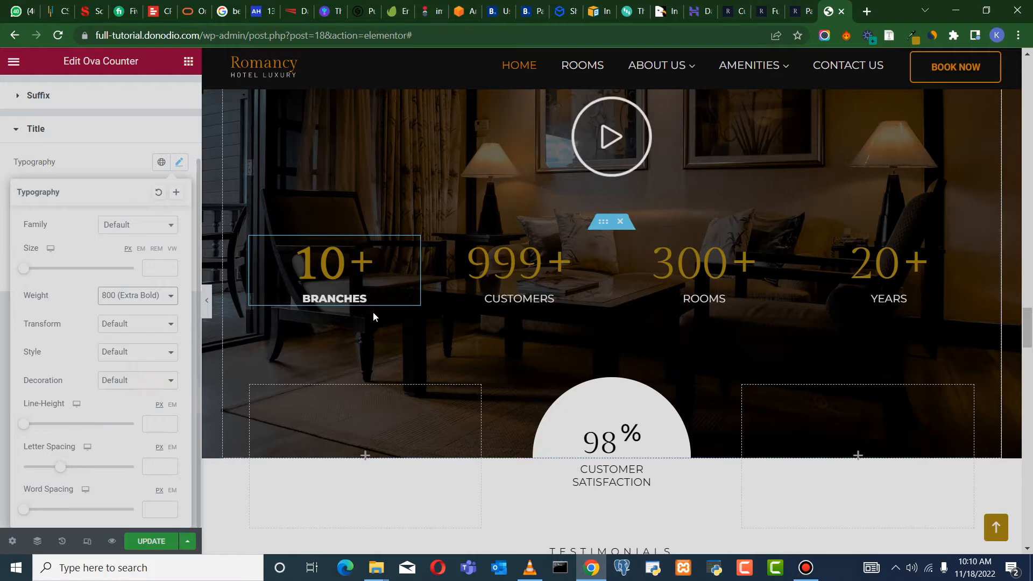
{"action": "left_click", "coordinate": [149, 296]}
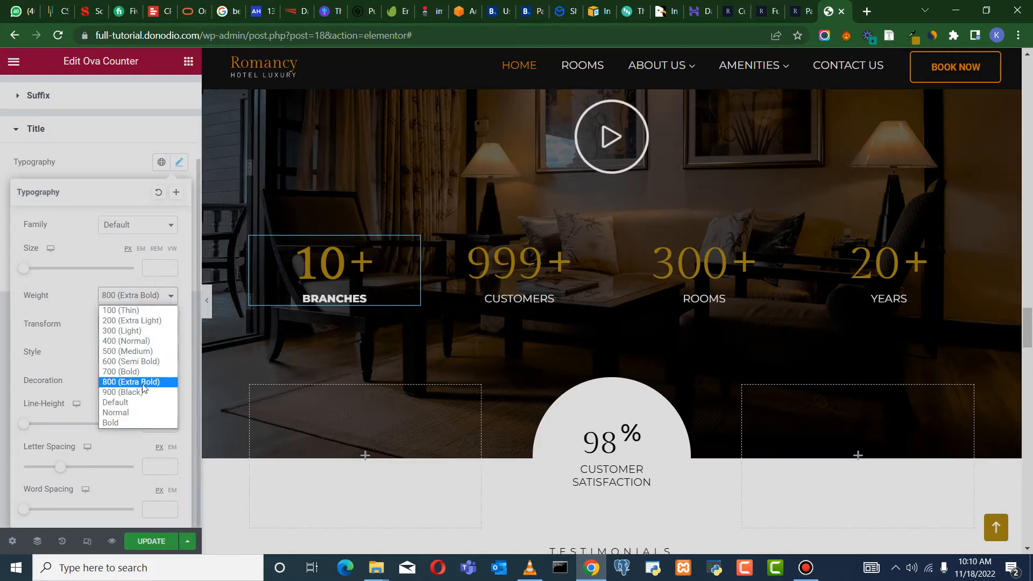
{"action": "left_click", "coordinate": [155, 371]}
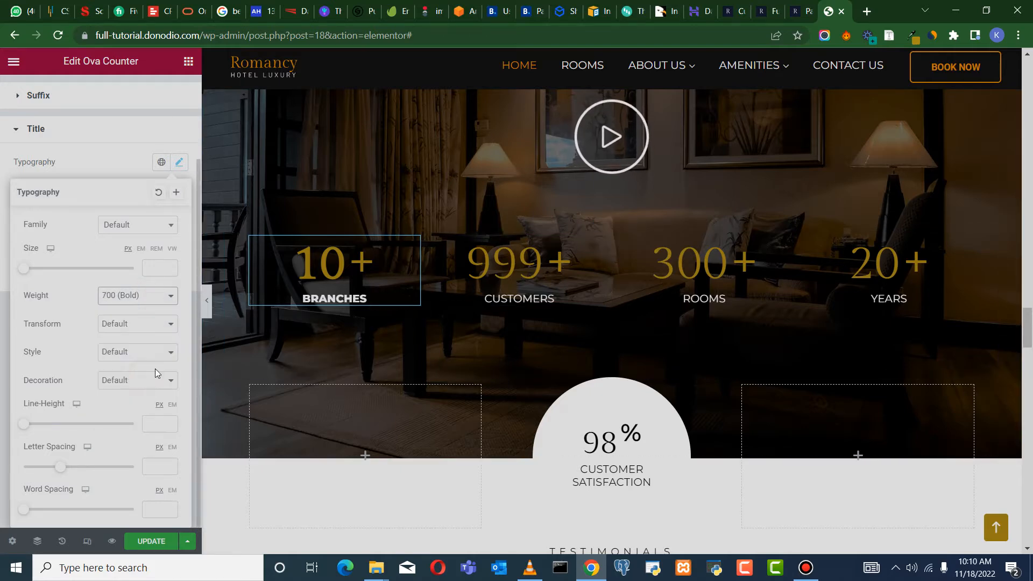
Copy the BRANCHES counter and paste its style onto the CUSTOMERS, ROOMS and YEARS counters
{"action": "right_click", "coordinate": [413, 247]}
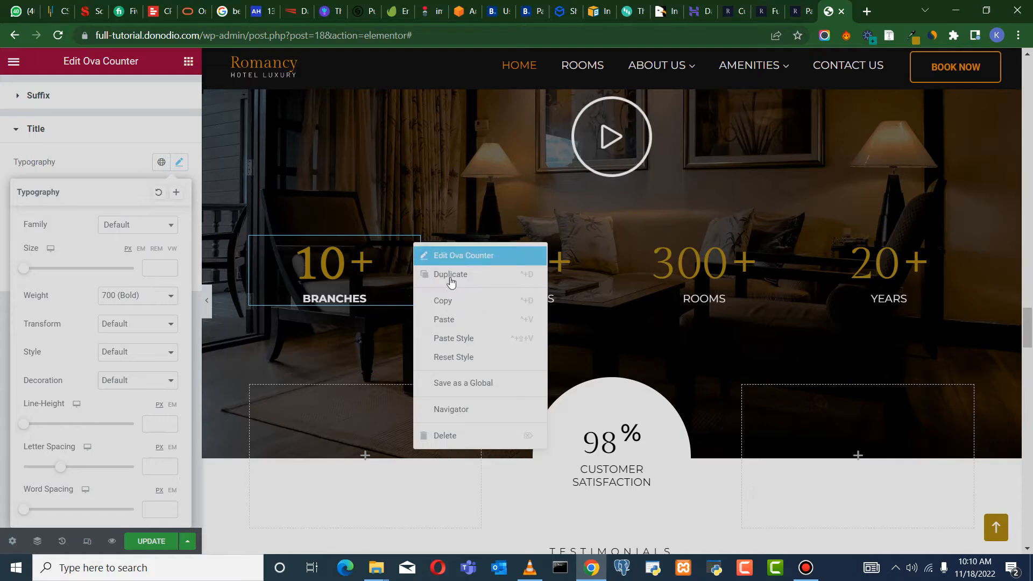
{"action": "left_click", "coordinate": [476, 301]}
{"action": "right_click", "coordinate": [596, 247]}
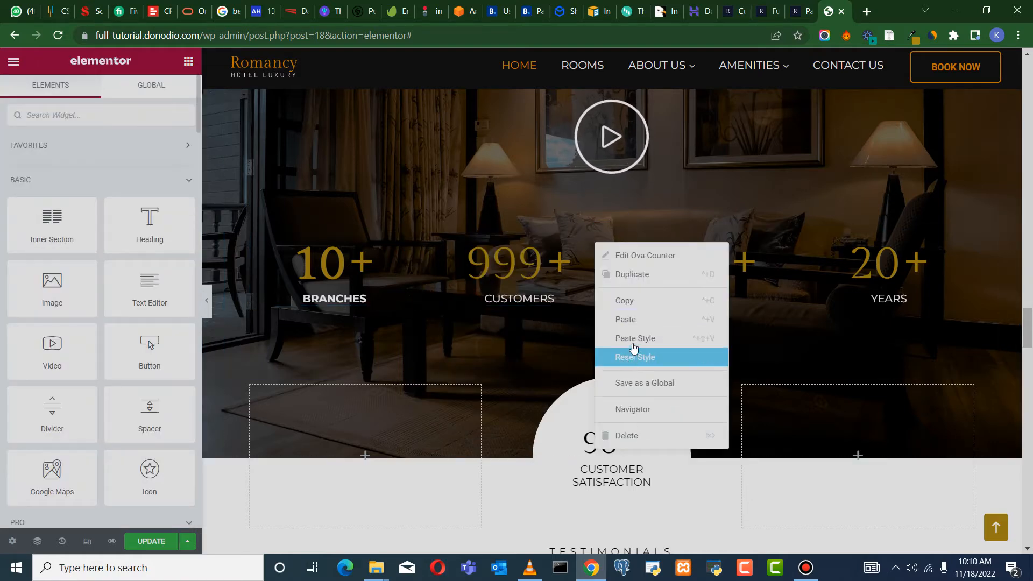
{"action": "left_click", "coordinate": [632, 356]}
{"action": "right_click", "coordinate": [782, 251]}
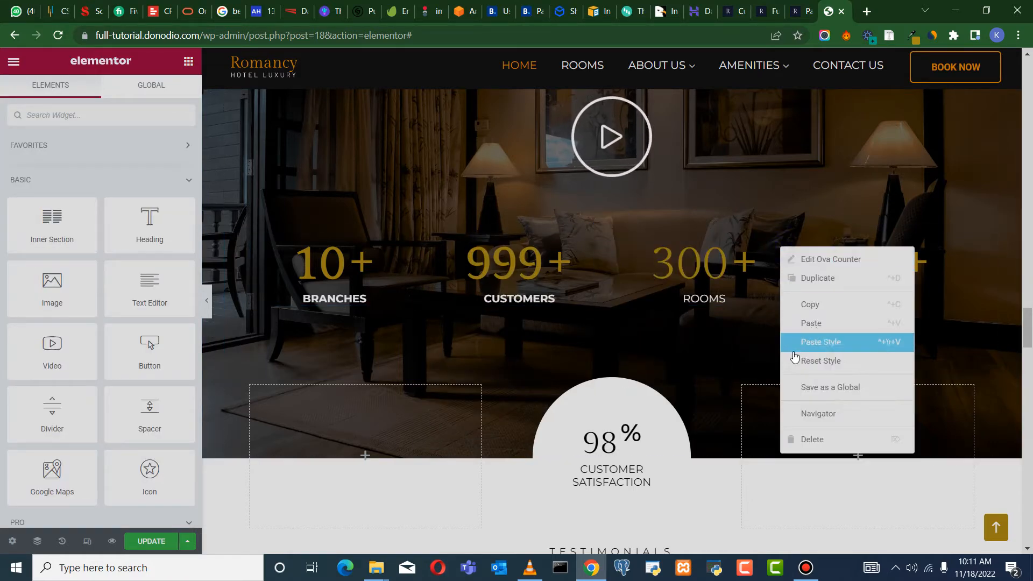
{"action": "left_click", "coordinate": [807, 341]}
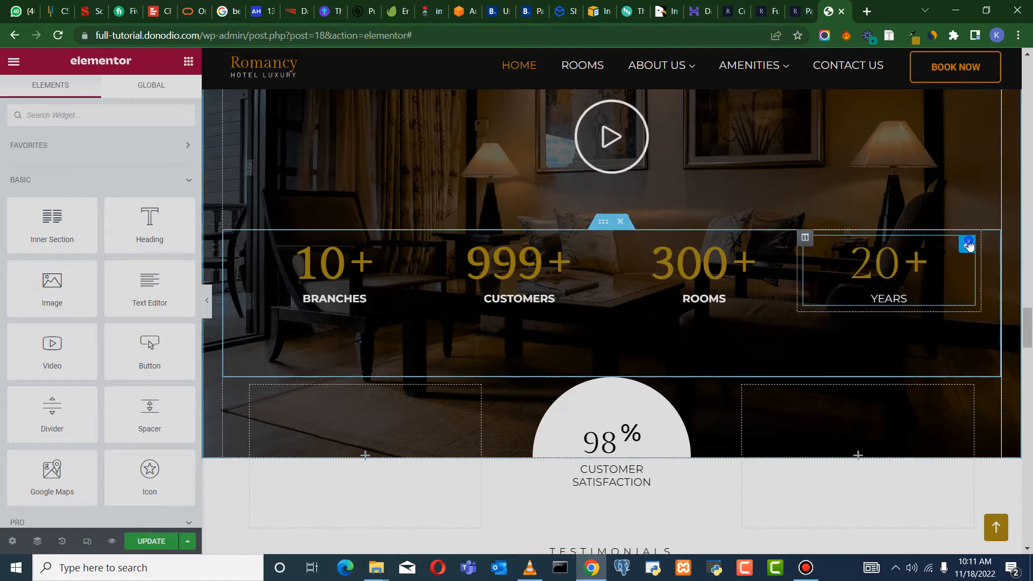
{"action": "right_click", "coordinate": [969, 245]}
{"action": "left_click", "coordinate": [967, 337]}
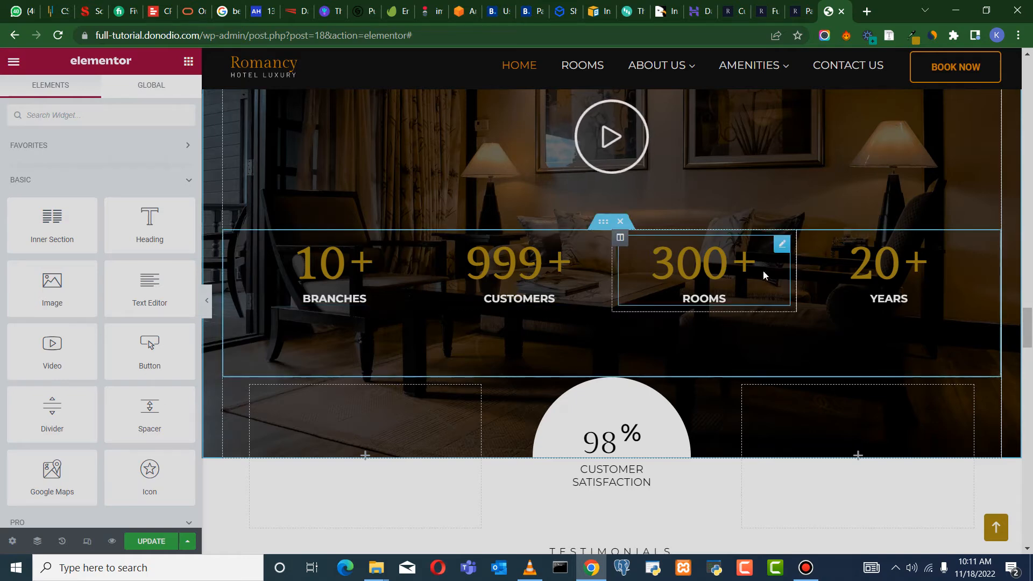
Set the ROOMS counter's number to 159 and update the page
{"action": "left_click", "coordinate": [781, 248]}
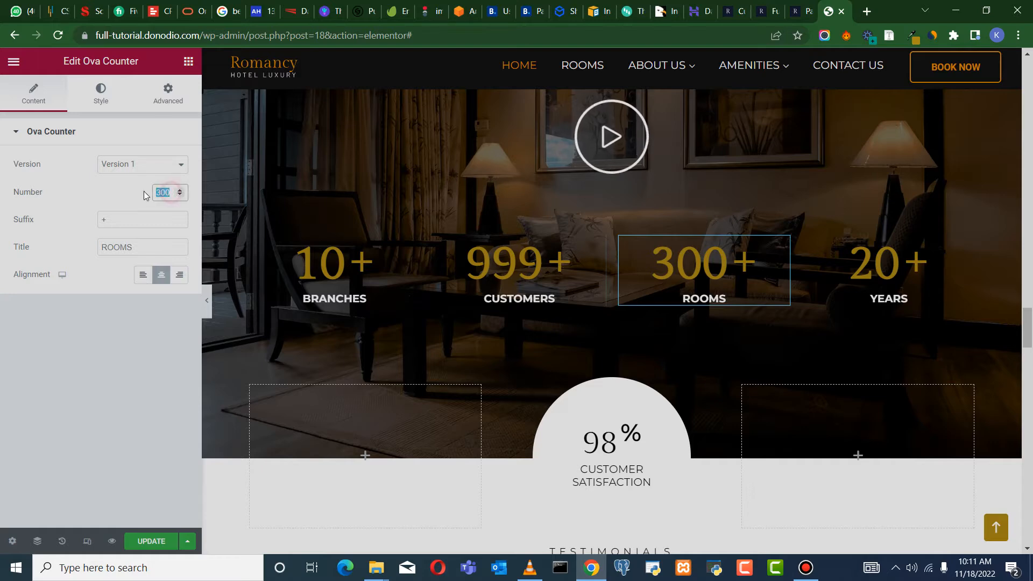
{"action": "type", "text": "159"}
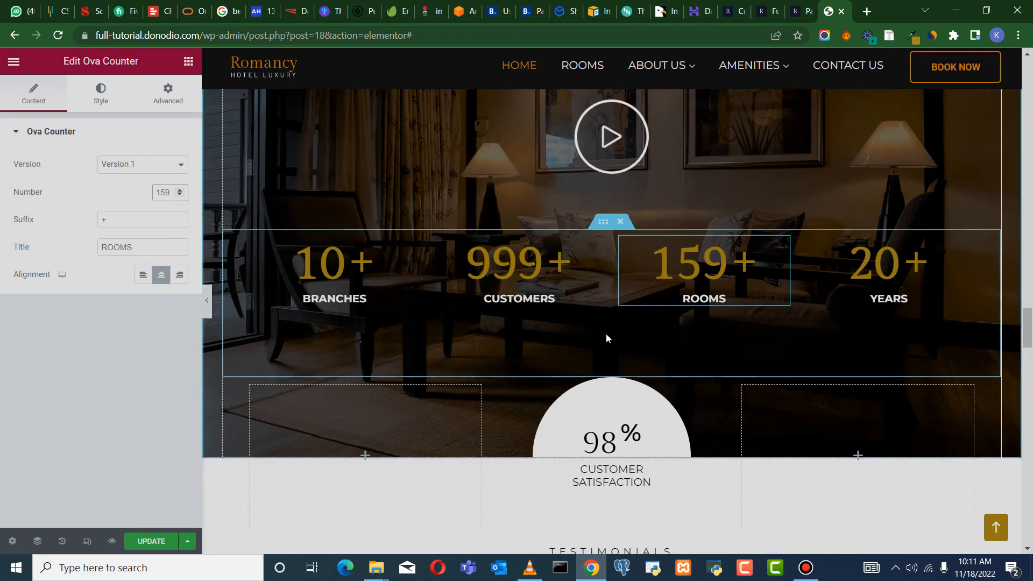
{"action": "scroll", "coordinate": [606, 336], "scroll_direction": "down", "scroll_amount": 2}
{"action": "scroll", "coordinate": [450, 311], "scroll_direction": "up", "scroll_amount": 4}
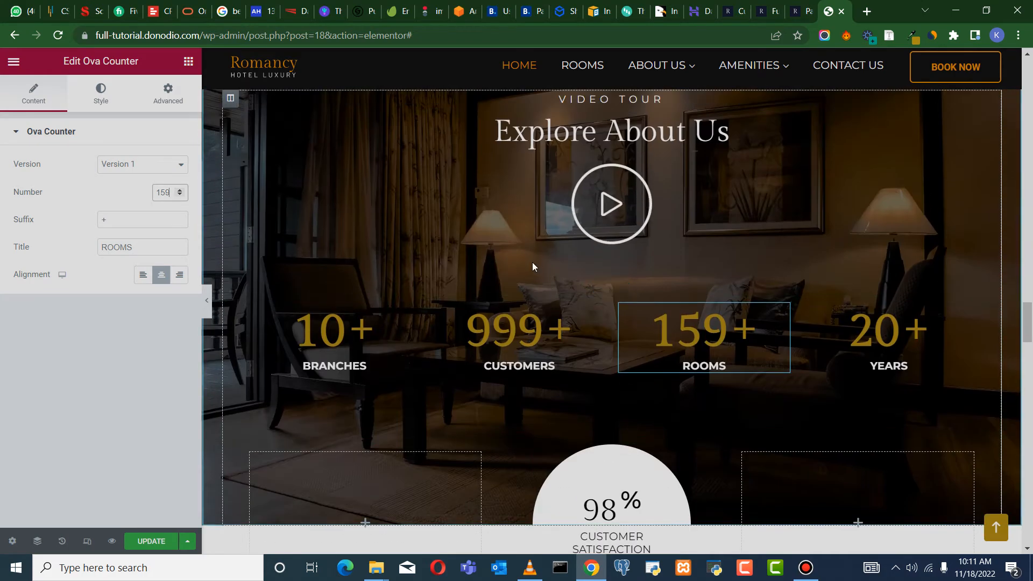
{"action": "scroll", "coordinate": [521, 298], "scroll_direction": "down", "scroll_amount": 3}
{"action": "scroll", "coordinate": [230, 523], "scroll_direction": "down", "scroll_amount": 1}
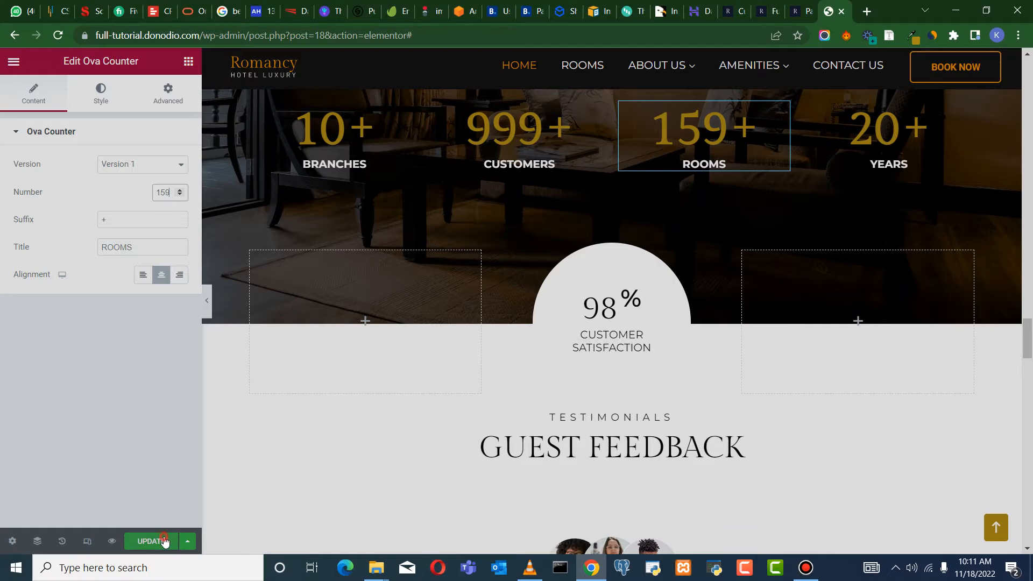
{"action": "left_click", "coordinate": [165, 541]}
Examine the GUEST FEEDBACK testimonial section, advancing through its slides and checking its layout
{"action": "scroll", "coordinate": [592, 377], "scroll_direction": "down", "scroll_amount": 5}
{"action": "scroll", "coordinate": [596, 247], "scroll_direction": "up", "scroll_amount": 1}
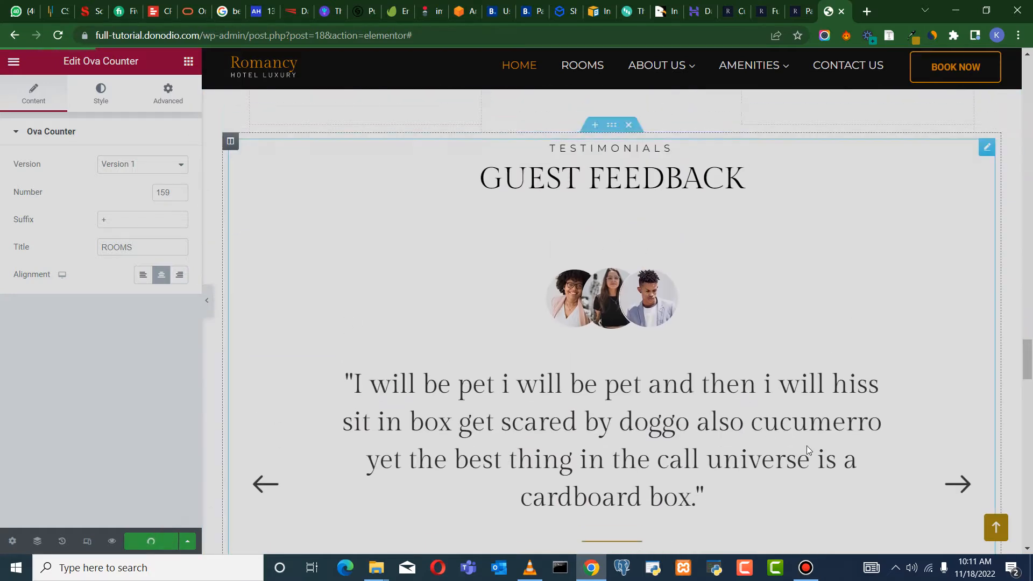
{"action": "scroll", "coordinate": [861, 409], "scroll_direction": "down", "scroll_amount": 2}
{"action": "left_click", "coordinate": [960, 351]}
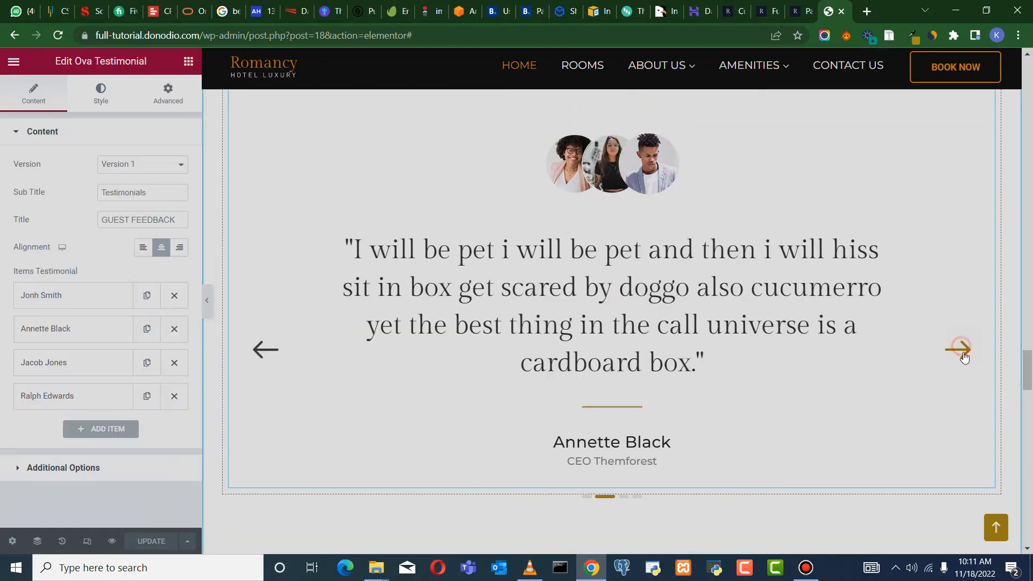
{"action": "left_click", "coordinate": [963, 350]}
{"action": "scroll", "coordinate": [832, 370], "scroll_direction": "up", "scroll_amount": 5}
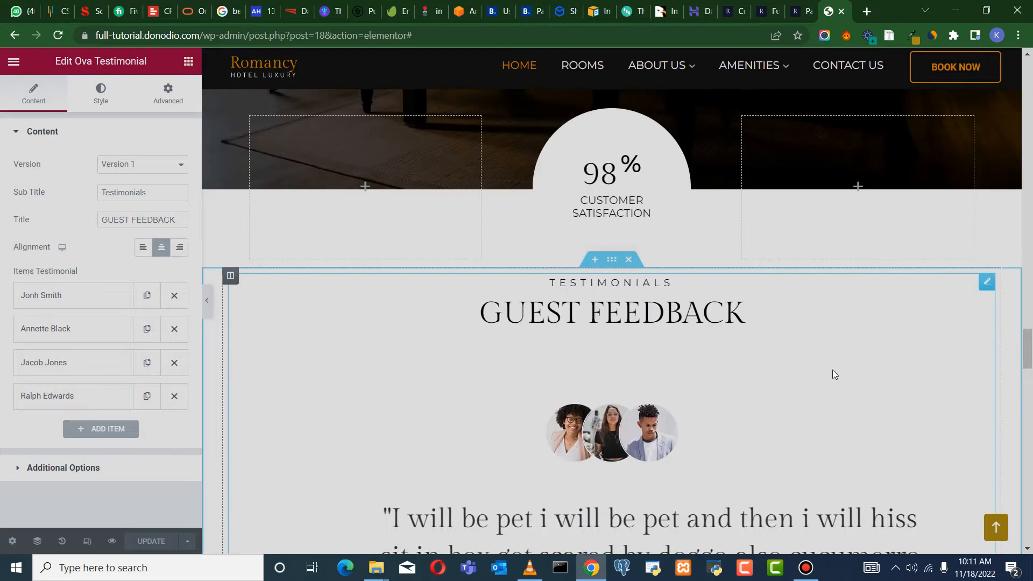
{"action": "scroll", "coordinate": [602, 292], "scroll_direction": "down", "scroll_amount": 4}
{"action": "scroll", "coordinate": [682, 324], "scroll_direction": "down", "scroll_amount": 2}
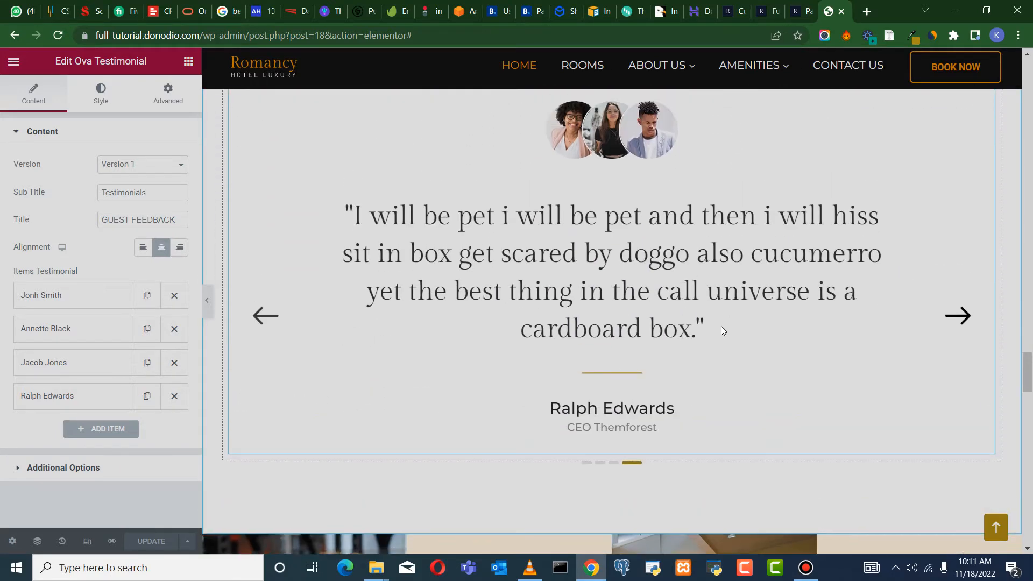
{"action": "scroll", "coordinate": [672, 301], "scroll_direction": "up", "scroll_amount": 4}
{"action": "scroll", "coordinate": [626, 264], "scroll_direction": "down", "scroll_amount": 2}
{"action": "scroll", "coordinate": [640, 243], "scroll_direction": "down", "scroll_amount": 2}
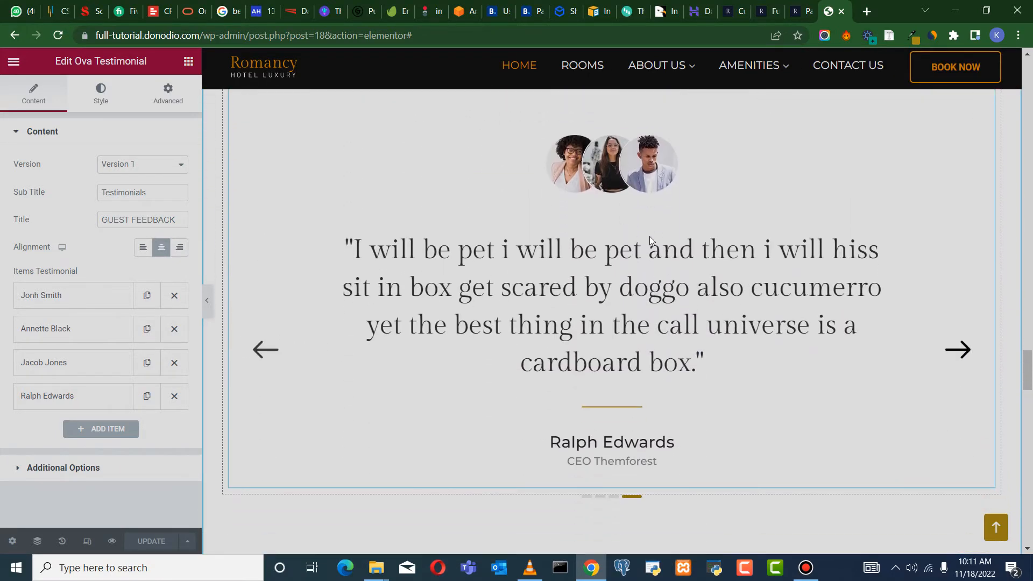
{"action": "scroll", "coordinate": [597, 280], "scroll_direction": "up", "scroll_amount": 2}
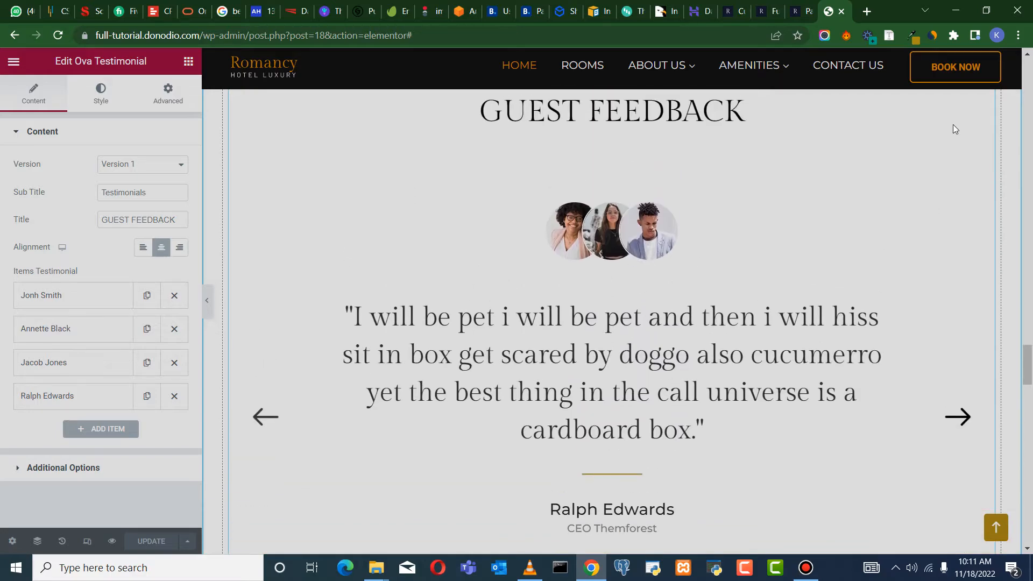
Search the widgets for "testimonial" and add a Testimonial Carousel to the empty area above the footer
{"action": "scroll", "coordinate": [922, 267], "scroll_direction": "down", "scroll_amount": 15}
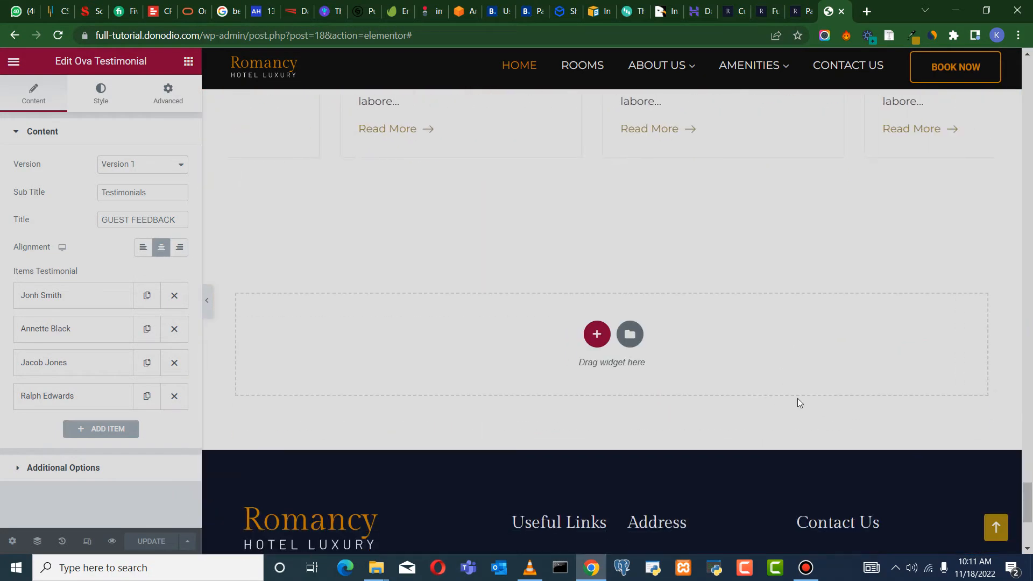
{"action": "scroll", "coordinate": [798, 403], "scroll_direction": "down", "scroll_amount": 5}
{"action": "scroll", "coordinate": [708, 392], "scroll_direction": "up", "scroll_amount": 3}
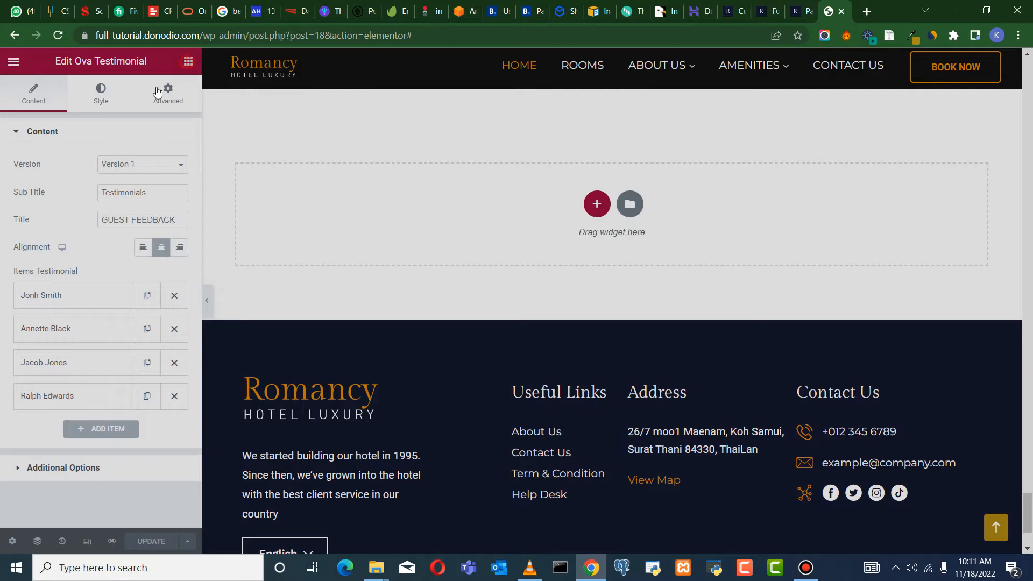
{"action": "left_click", "coordinate": [188, 61]}
{"action": "type", "text": "tes"}
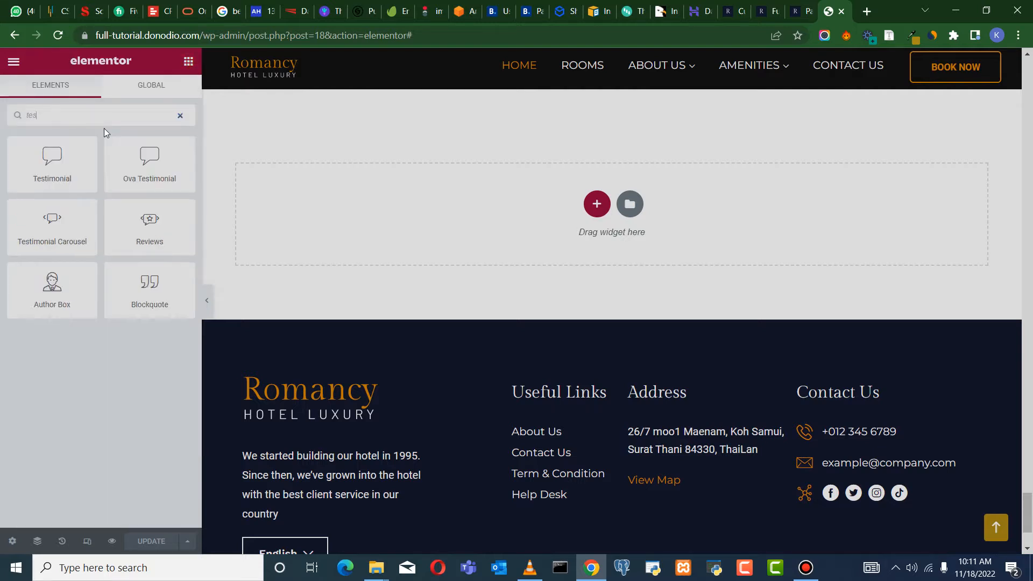
{"action": "type", "text": "timonials"}
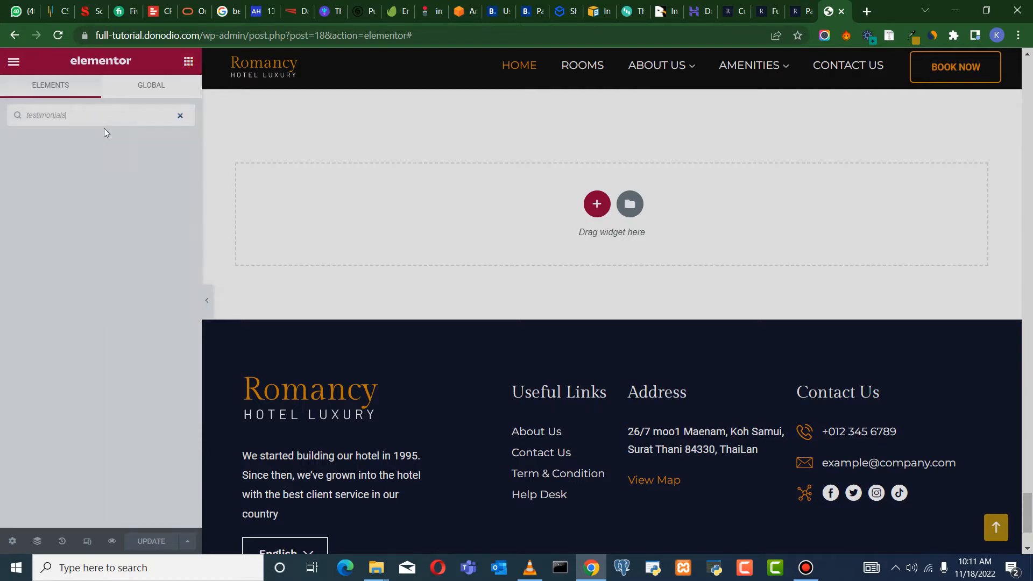
{"action": "key", "text": "BackSpace"}
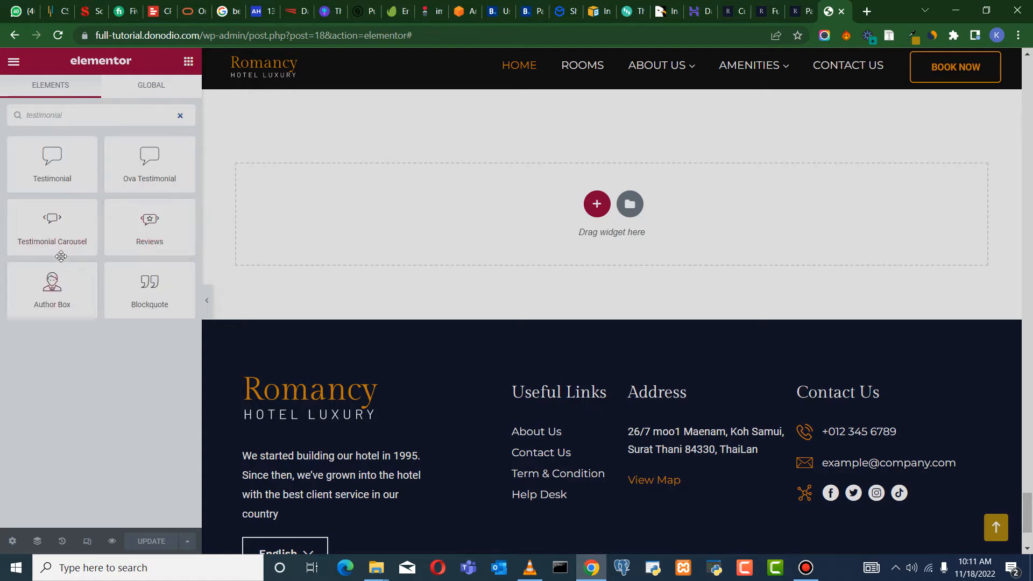
{"action": "left_click_drag", "start_coordinate": [52, 228], "coordinate": [621, 217]}
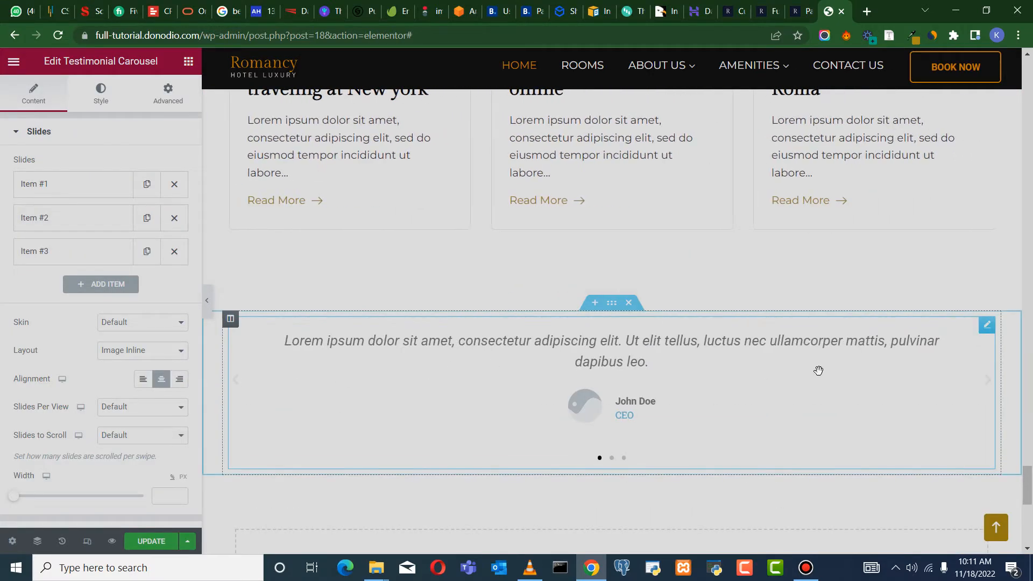
{"action": "scroll", "coordinate": [68, 91], "scroll_direction": "down", "scroll_amount": 2}
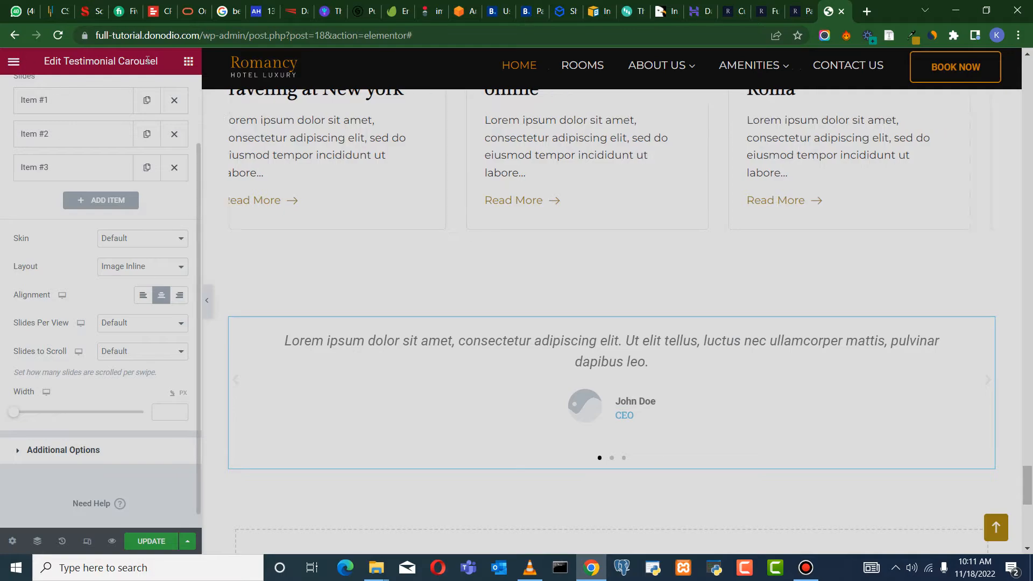
Search the widgets for "testim" and add a Reviews widget to the empty area below the testimonial carousel
{"action": "scroll", "coordinate": [681, 378], "scroll_direction": "up", "scroll_amount": 20}
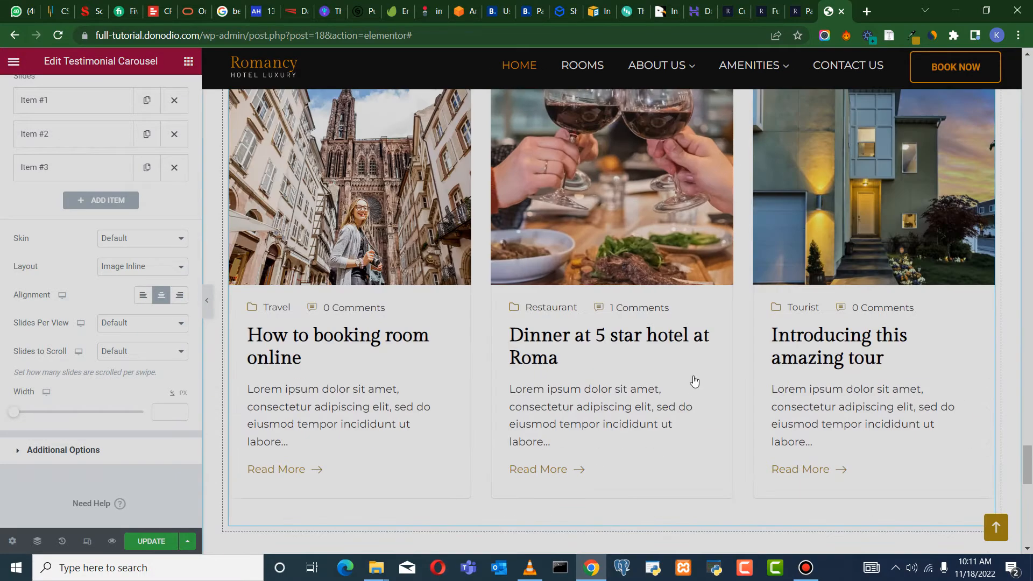
{"action": "scroll", "coordinate": [714, 289], "scroll_direction": "down", "scroll_amount": 20}
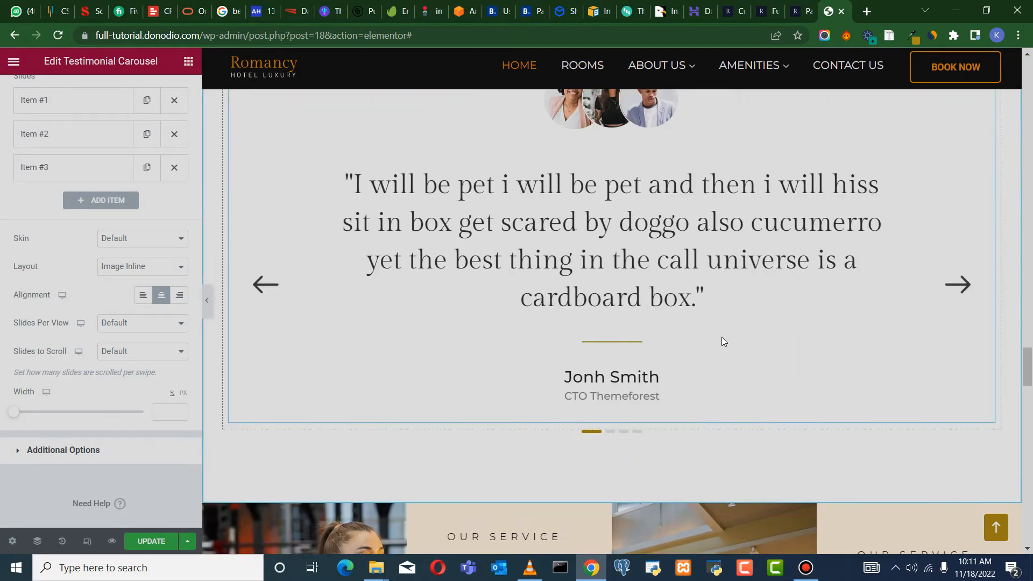
{"action": "scroll", "coordinate": [697, 356], "scroll_direction": "down", "scroll_amount": 3}
{"action": "scroll", "coordinate": [651, 258], "scroll_direction": "up", "scroll_amount": 3}
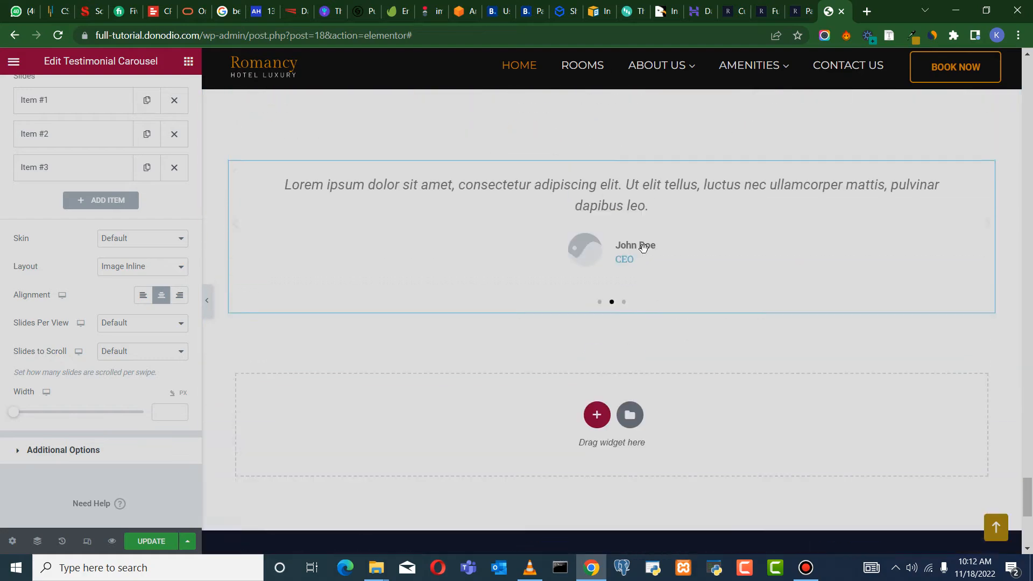
{"action": "left_click", "coordinate": [183, 62]}
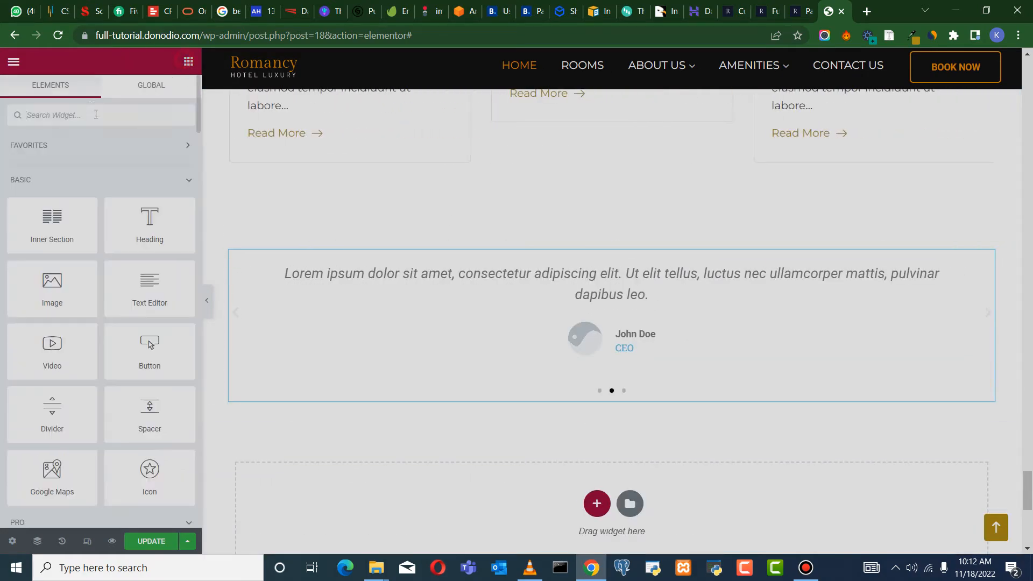
{"action": "left_click", "coordinate": [94, 119]}
{"action": "type", "text": "testim"}
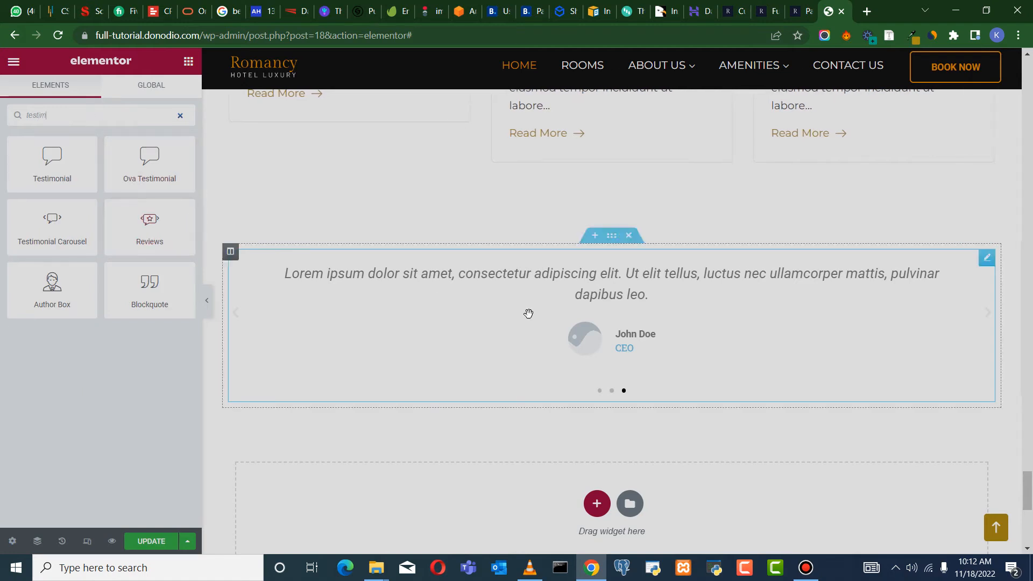
{"action": "scroll", "coordinate": [528, 314], "scroll_direction": "down", "scroll_amount": 3}
{"action": "left_click_drag", "start_coordinate": [158, 220], "coordinate": [631, 339]}
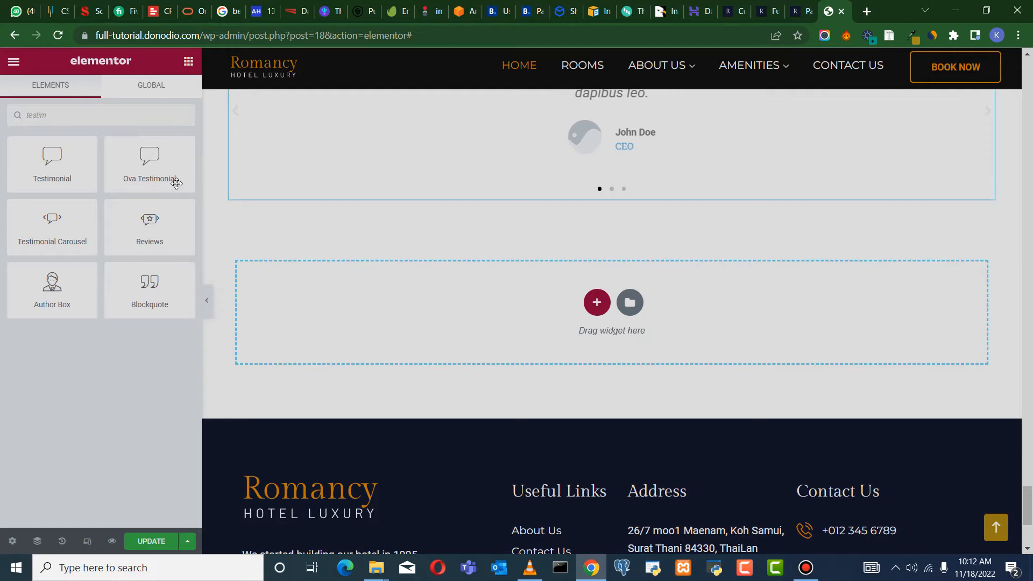
{"action": "left_click_drag", "start_coordinate": [149, 229], "coordinate": [624, 304]}
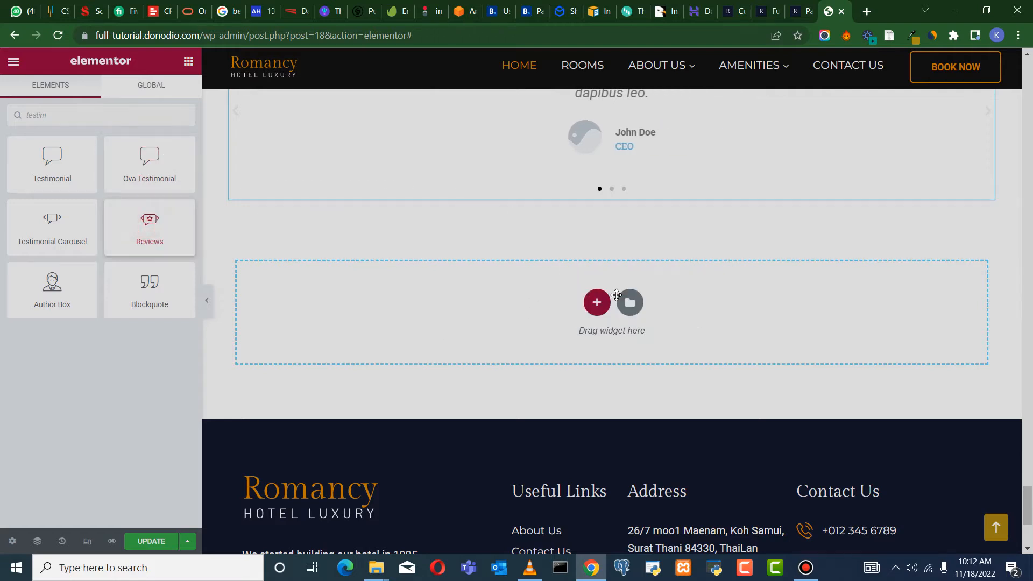
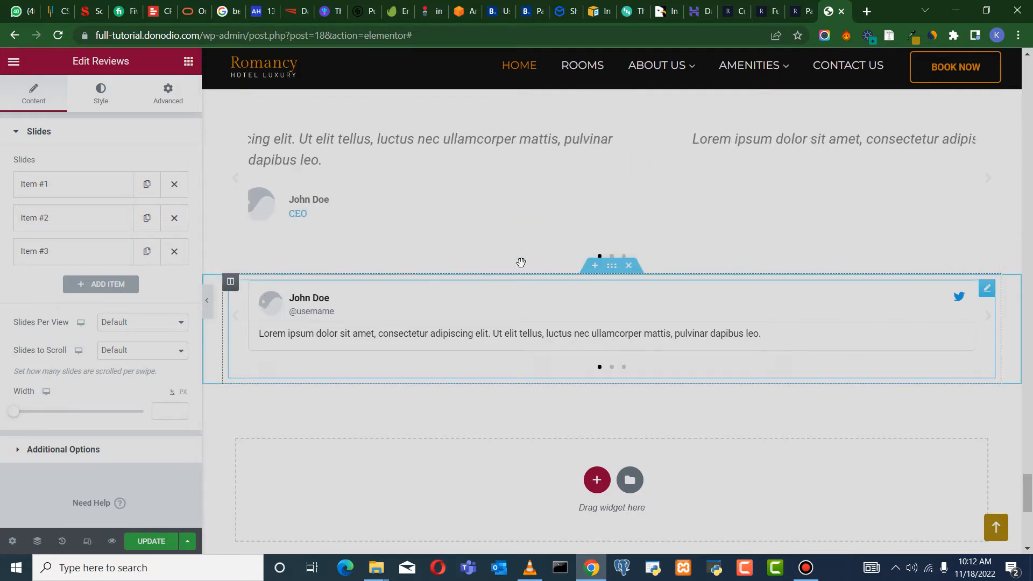
Delete the Reviews section and the Testimonial Carousel section added above the footer
{"action": "left_click", "coordinate": [632, 266]}
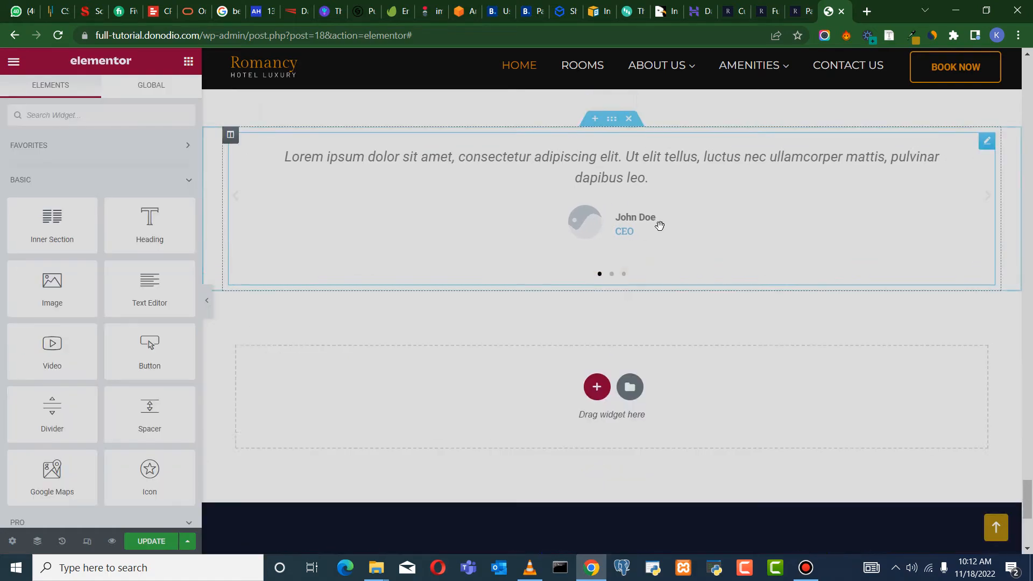
{"action": "left_click", "coordinate": [629, 235]}
Advance the GUEST FEEDBACK testimonials to another slide and open that testimonial widget for editing
{"action": "scroll", "coordinate": [686, 308], "scroll_direction": "up", "scroll_amount": 15}
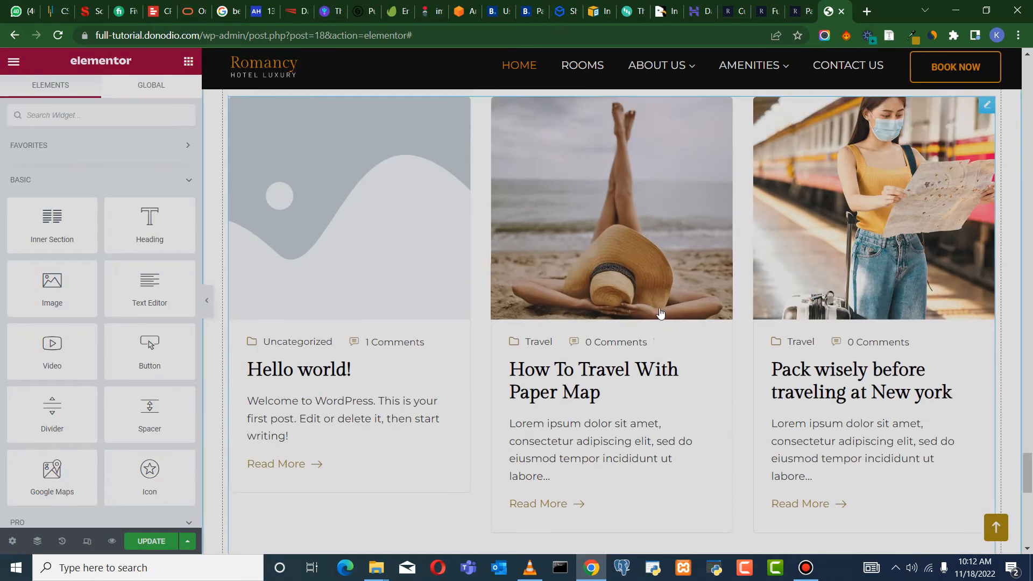
{"action": "scroll", "coordinate": [685, 298], "scroll_direction": "up", "scroll_amount": 10}
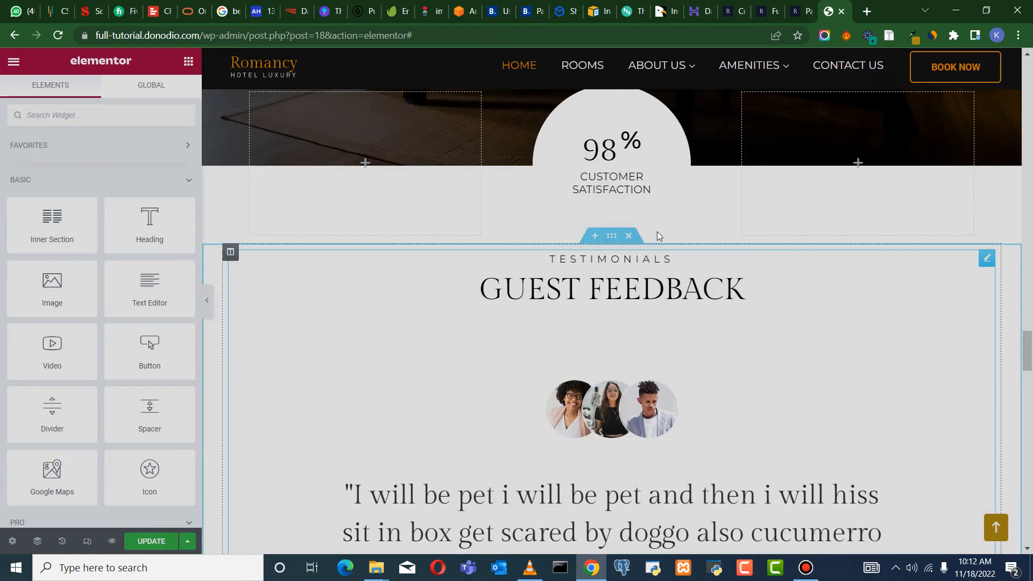
{"action": "scroll", "coordinate": [657, 231], "scroll_direction": "down", "scroll_amount": 5}
{"action": "scroll", "coordinate": [686, 282], "scroll_direction": "up", "scroll_amount": 1}
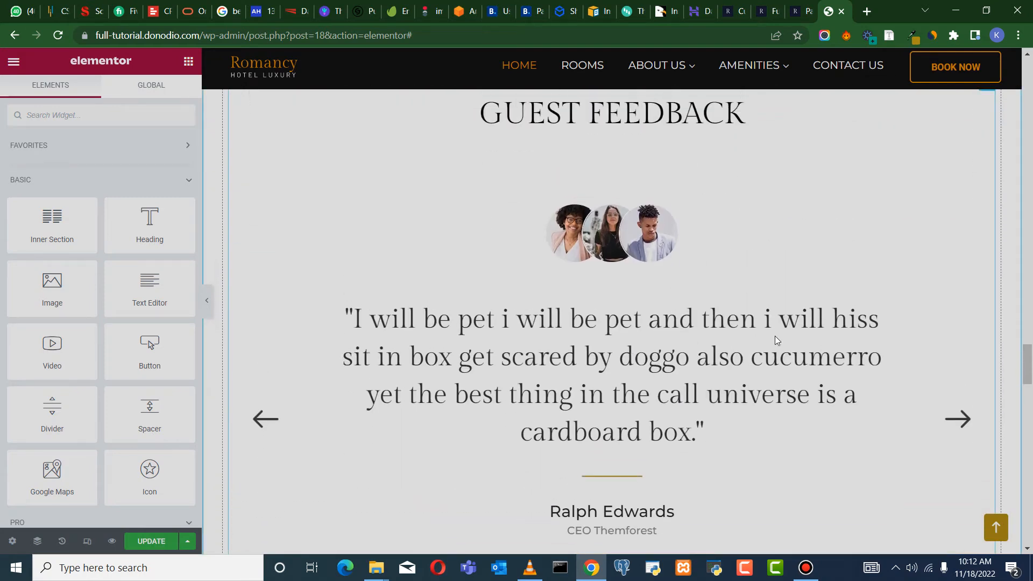
{"action": "left_click", "coordinate": [965, 429]}
{"action": "scroll", "coordinate": [856, 218], "scroll_direction": "up", "scroll_amount": 2}
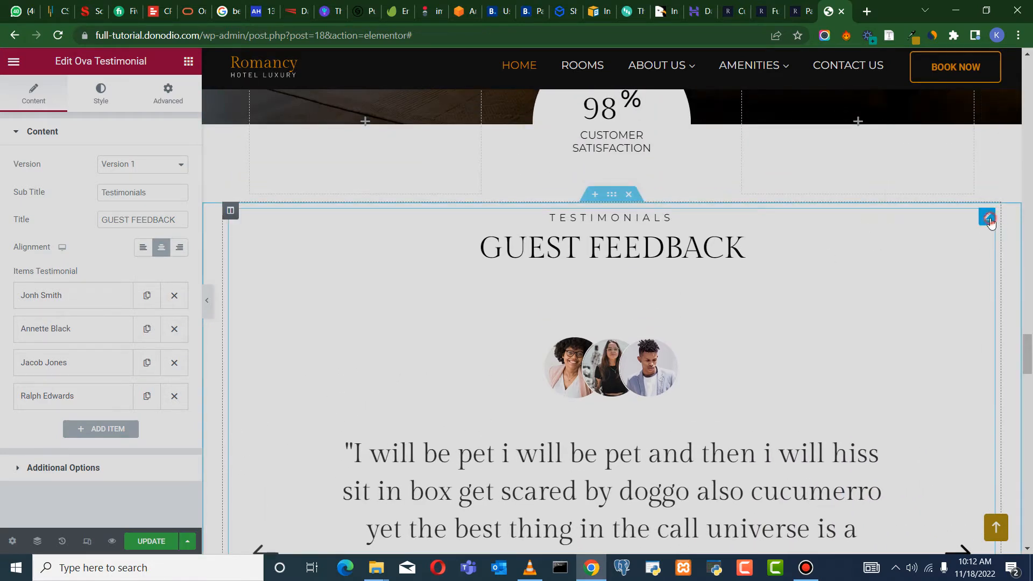
Set the first GUEST FEEDBACK testimonial's job to Guest
{"action": "left_click", "coordinate": [98, 293]}
{"action": "scroll", "coordinate": [109, 364], "scroll_direction": "down", "scroll_amount": 2}
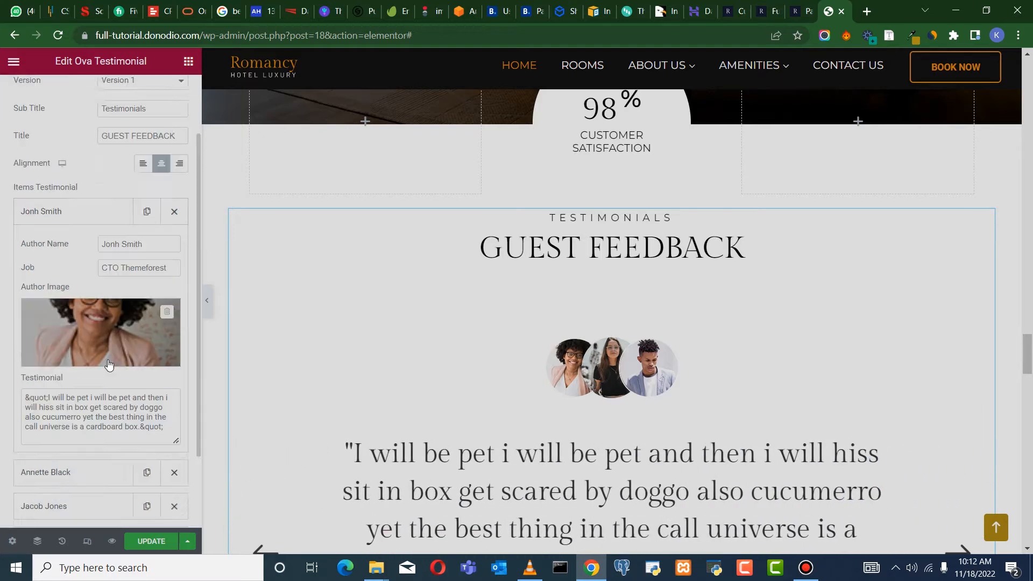
{"action": "scroll", "coordinate": [109, 364], "scroll_direction": "down", "scroll_amount": 2}
{"action": "scroll", "coordinate": [91, 365], "scroll_direction": "down", "scroll_amount": 1}
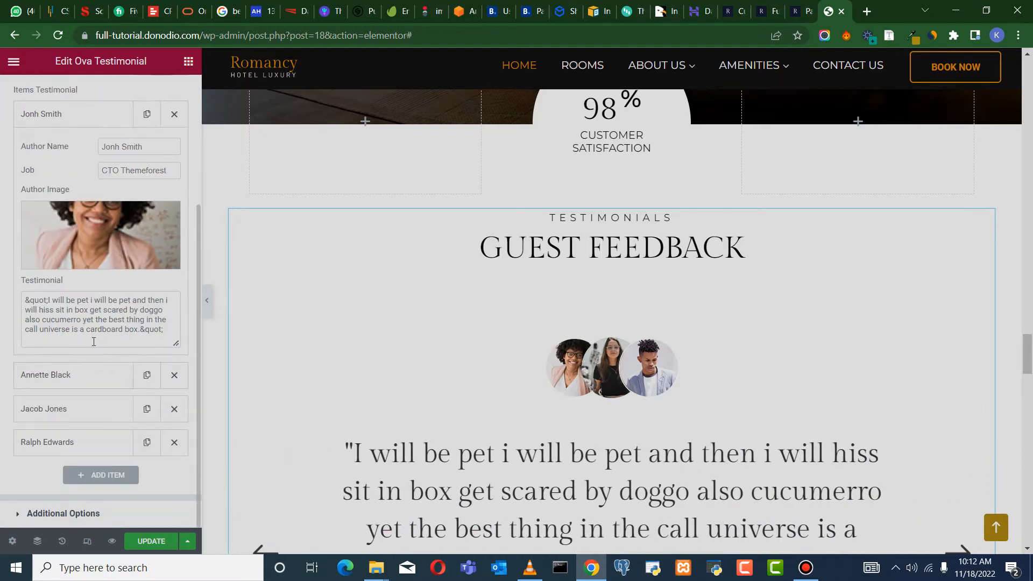
{"action": "left_click_drag", "start_coordinate": [171, 171], "coordinate": [143, 172]}
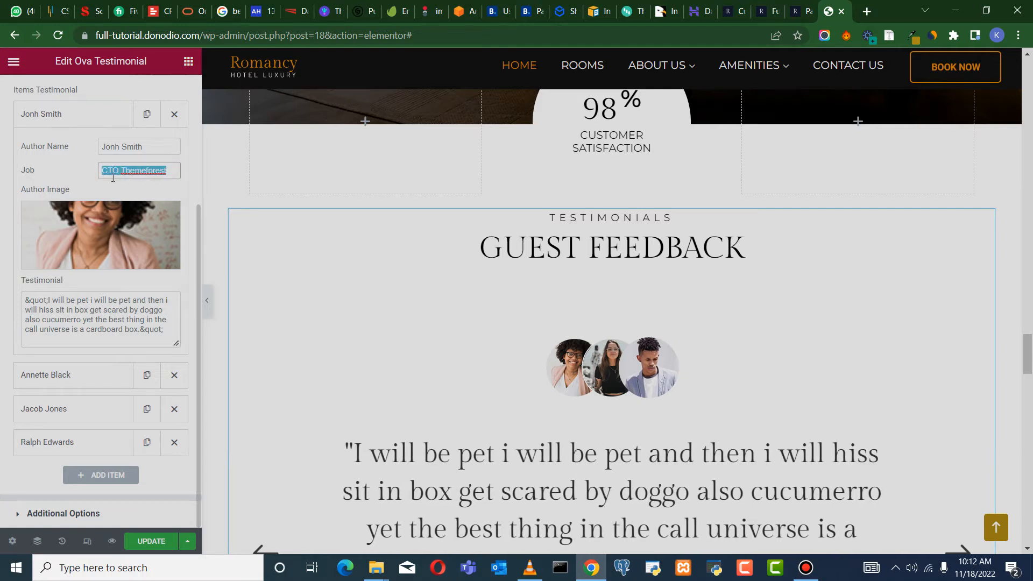
{"action": "key", "text": "BackSpace"}
{"action": "type", "text": "Guest"}
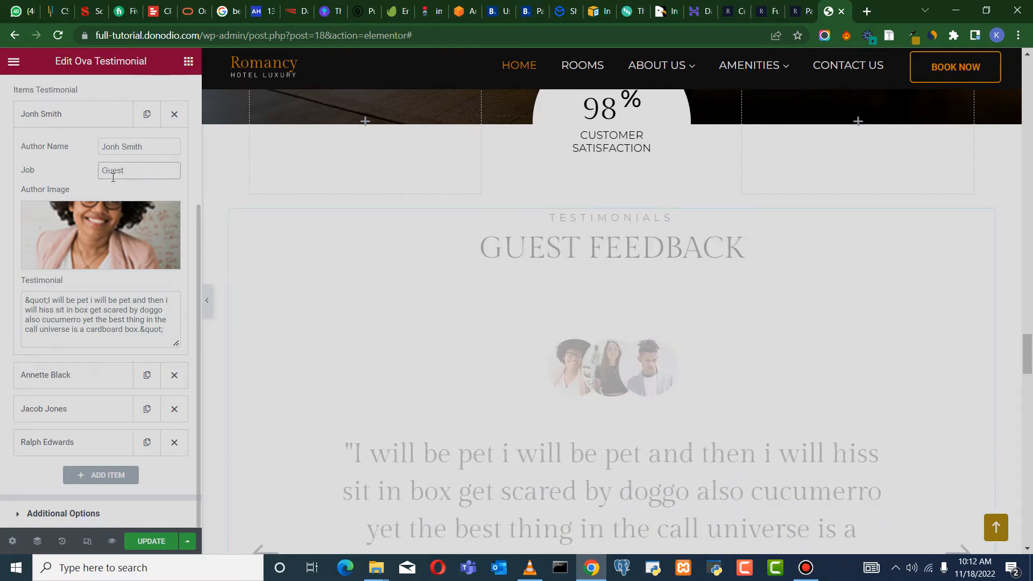
{"action": "left_click", "coordinate": [74, 114]}
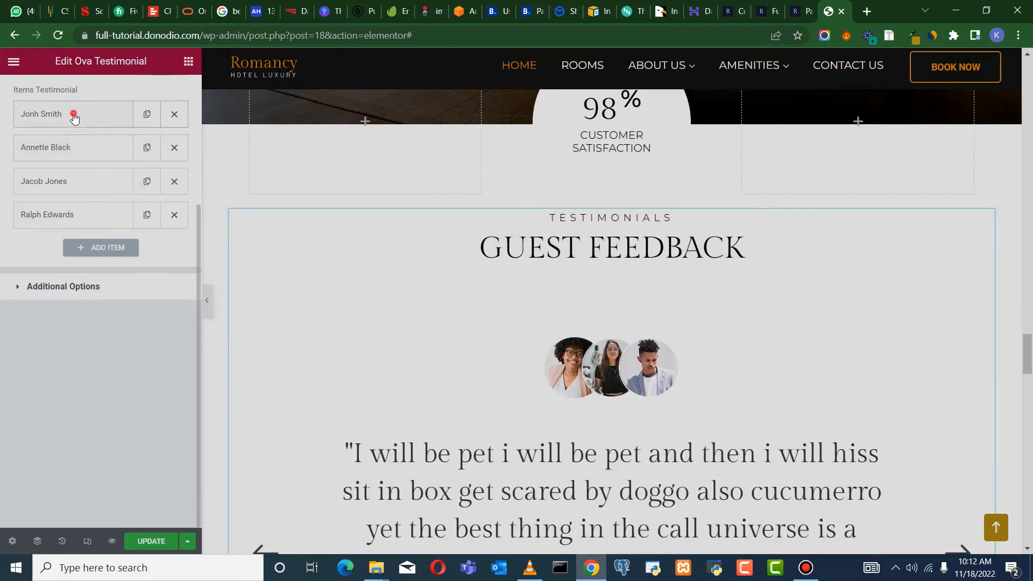
Correct the author's first name in the first testimonial, keeping the surname
{"action": "left_click", "coordinate": [74, 115]}
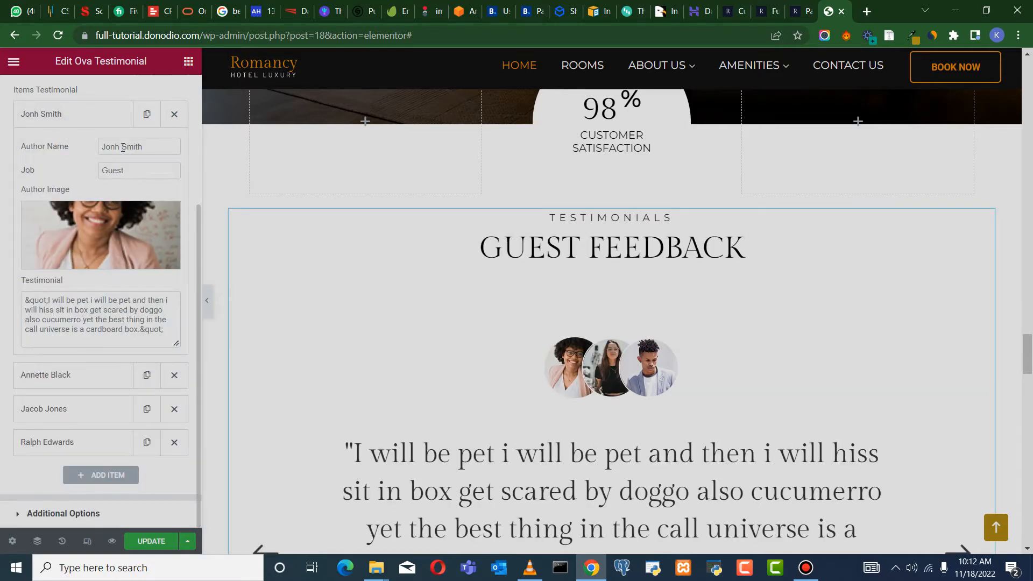
{"action": "type", "text": "Jane"}
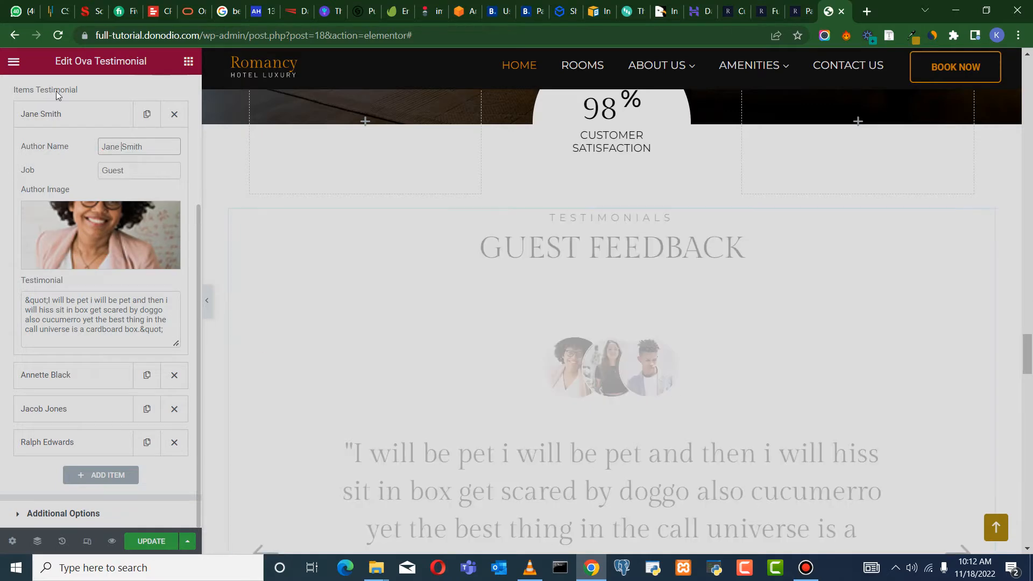
{"action": "left_click", "coordinate": [74, 115]}
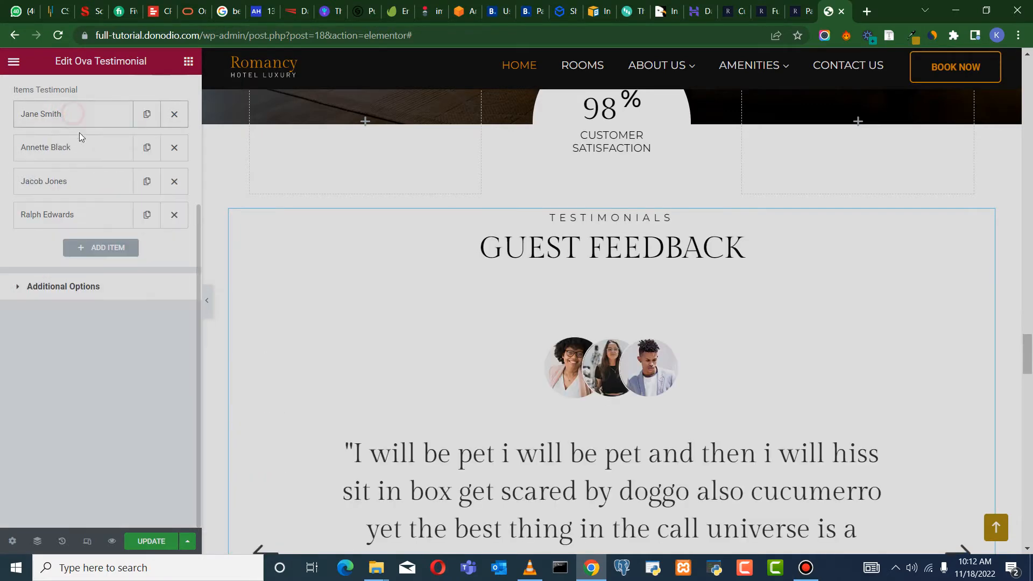
Set the job to Guest for the second and third testimonials, and expand the fourth testimonial item
{"action": "left_click", "coordinate": [75, 151]}
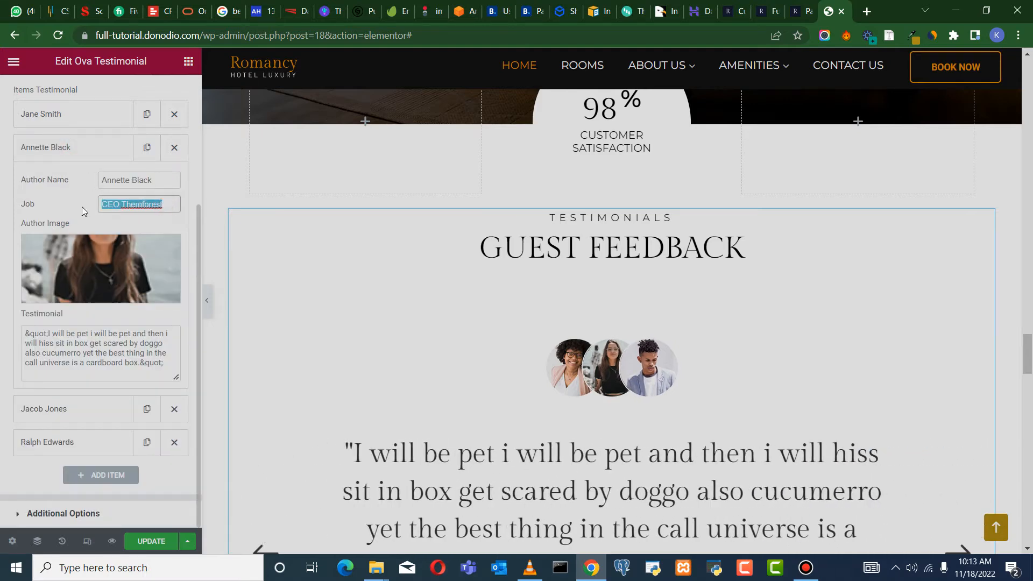
{"action": "type", "text": "Guest"}
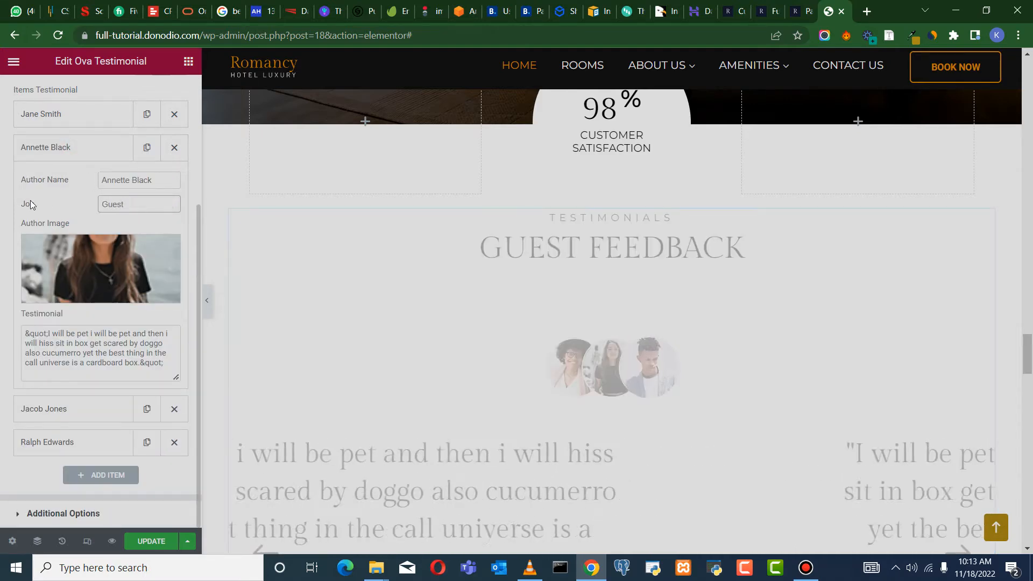
{"action": "left_click", "coordinate": [69, 149]}
{"action": "left_click", "coordinate": [81, 179]}
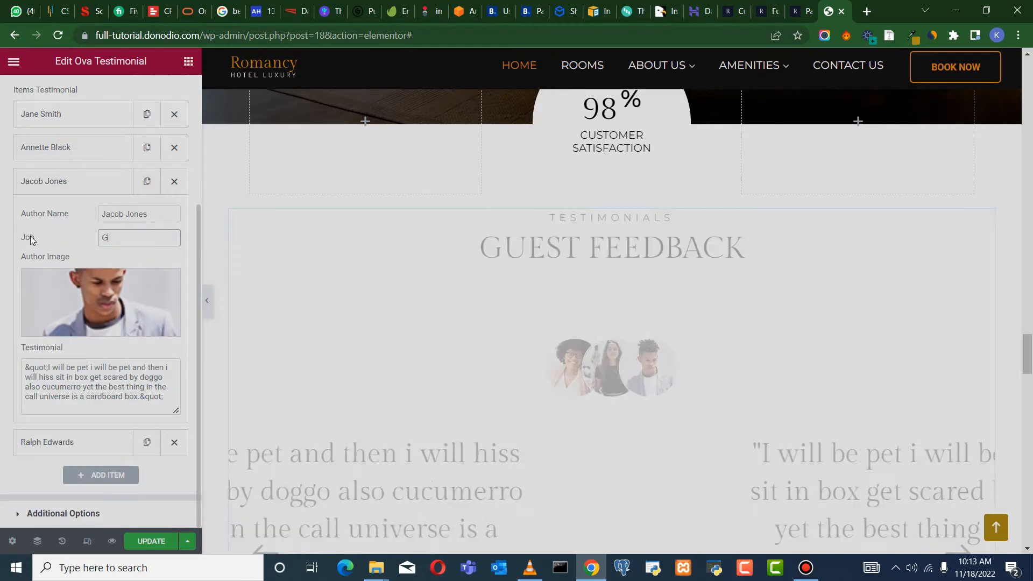
{"action": "type", "text": "Guest"}
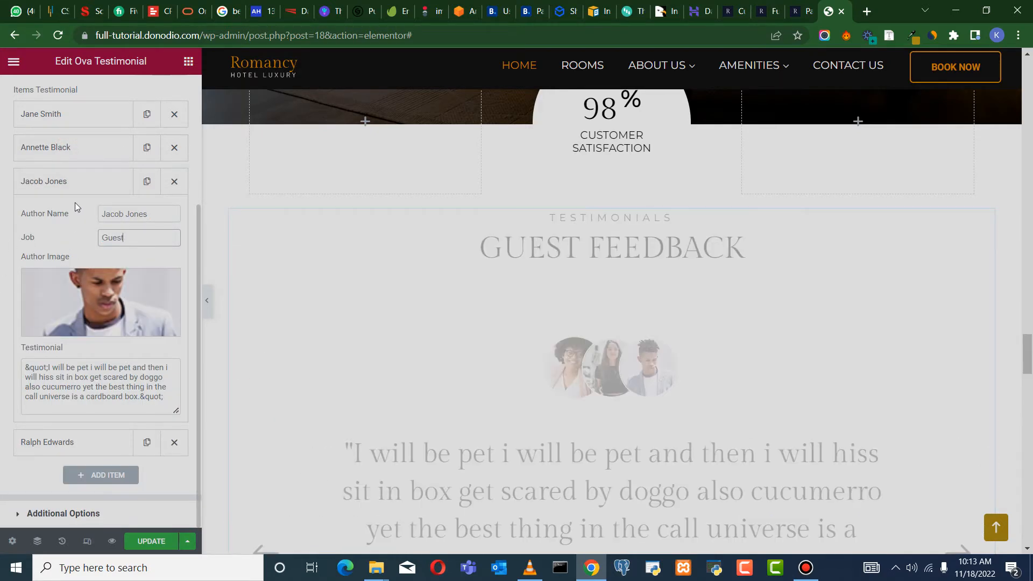
{"action": "left_click", "coordinate": [70, 179]}
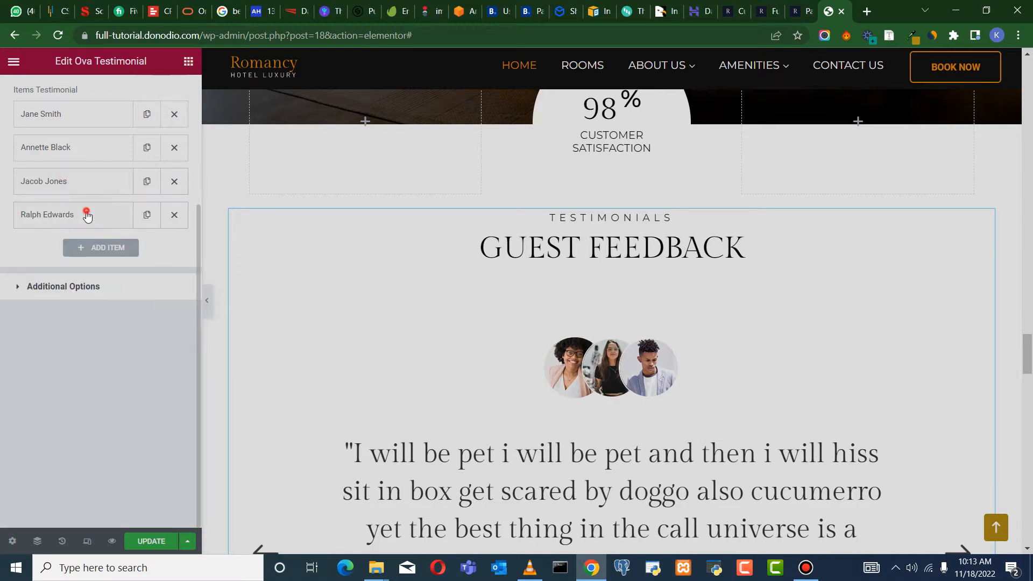
{"action": "left_click", "coordinate": [78, 215]}
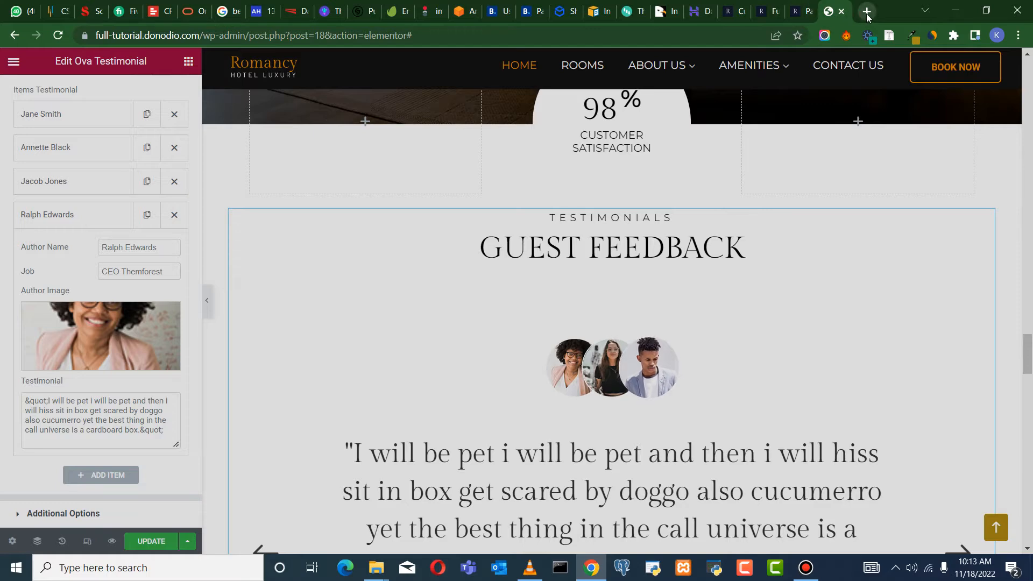
{"action": "left_click", "coordinate": [867, 12]}
{"action": "left_click", "coordinate": [538, 342]}
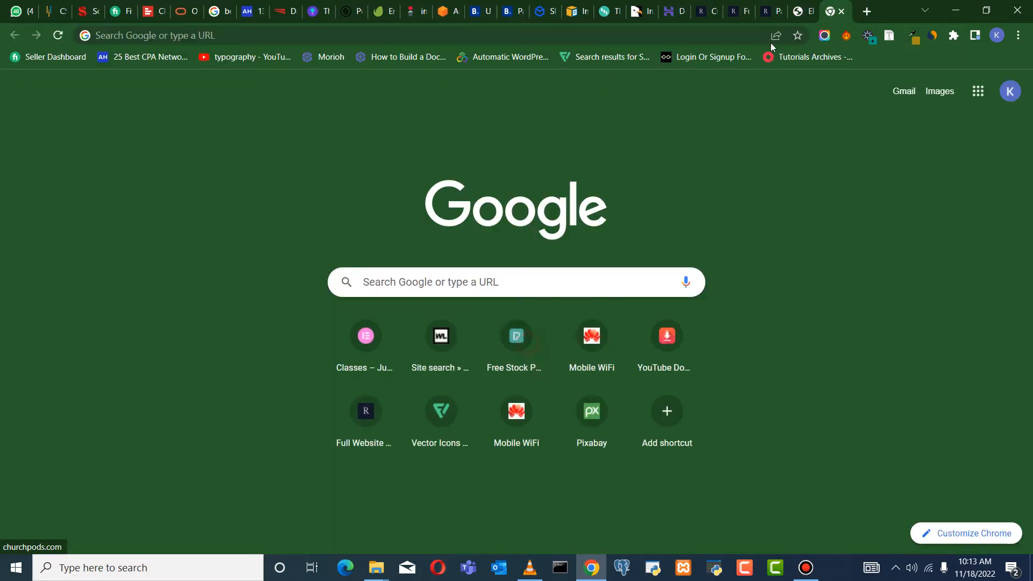
{"action": "left_click", "coordinate": [796, 12]}
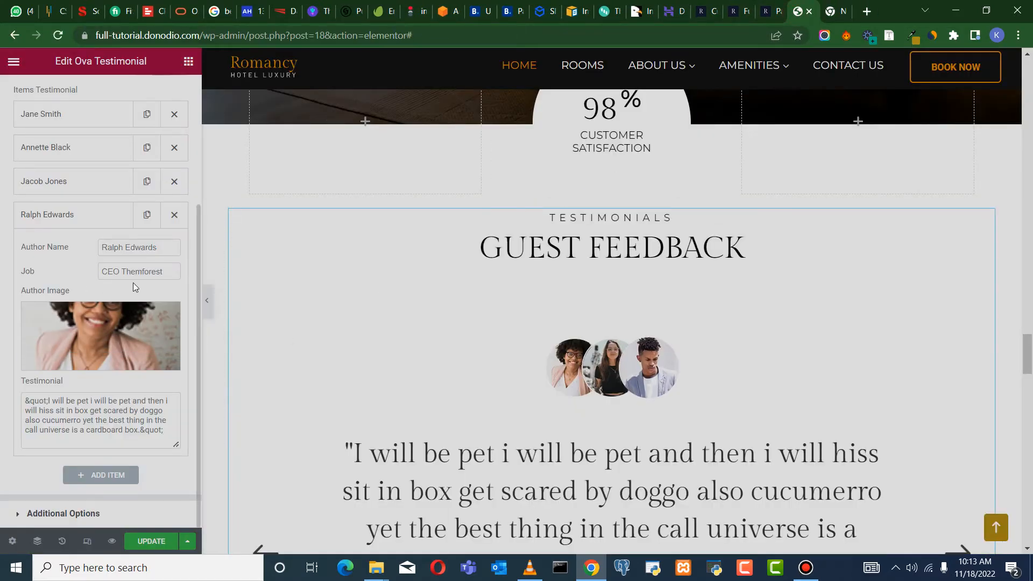
Set the fourth testimonial's job to Guest and collapse the item
{"action": "left_click_drag", "start_coordinate": [164, 269], "coordinate": [83, 269]}
{"action": "type", "text": "Guest"}
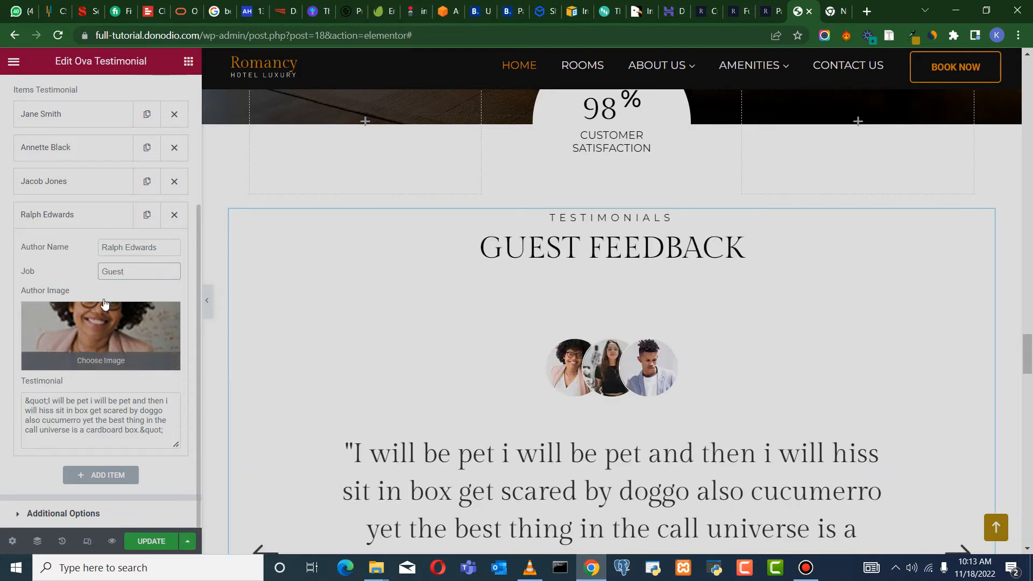
{"action": "left_click", "coordinate": [89, 224]}
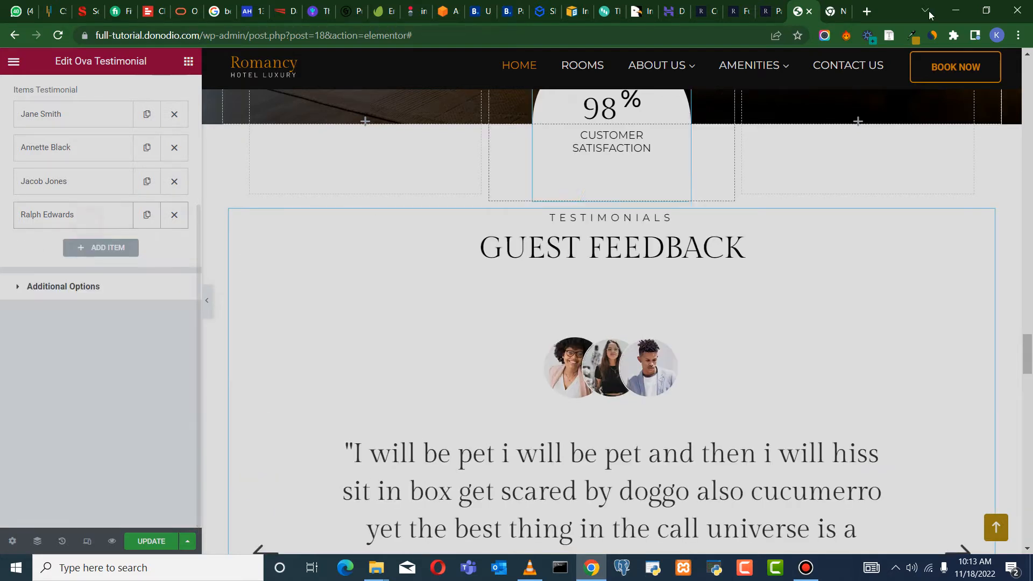
{"action": "left_click", "coordinate": [836, 11]}
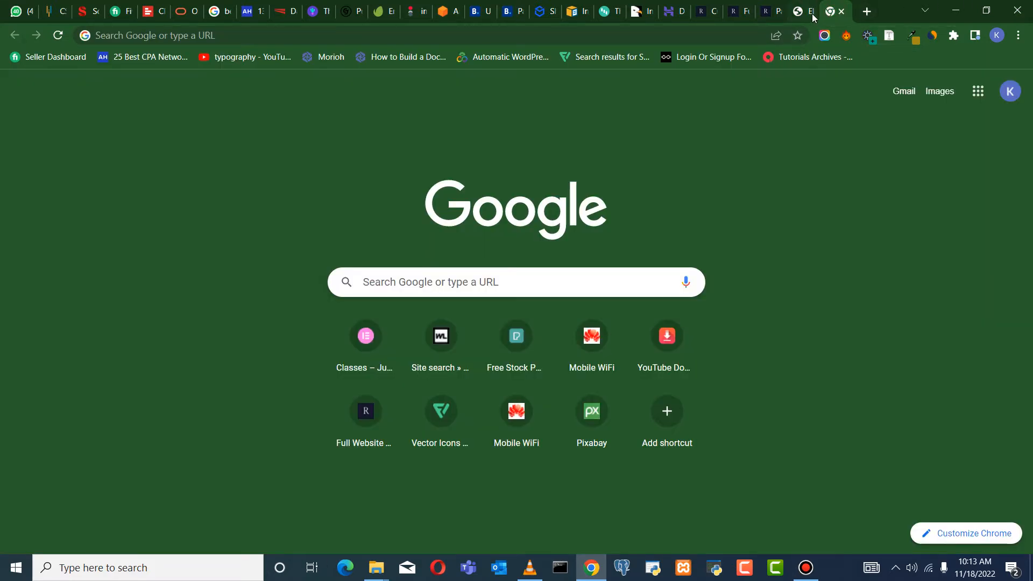
{"action": "left_click", "coordinate": [813, 16]}
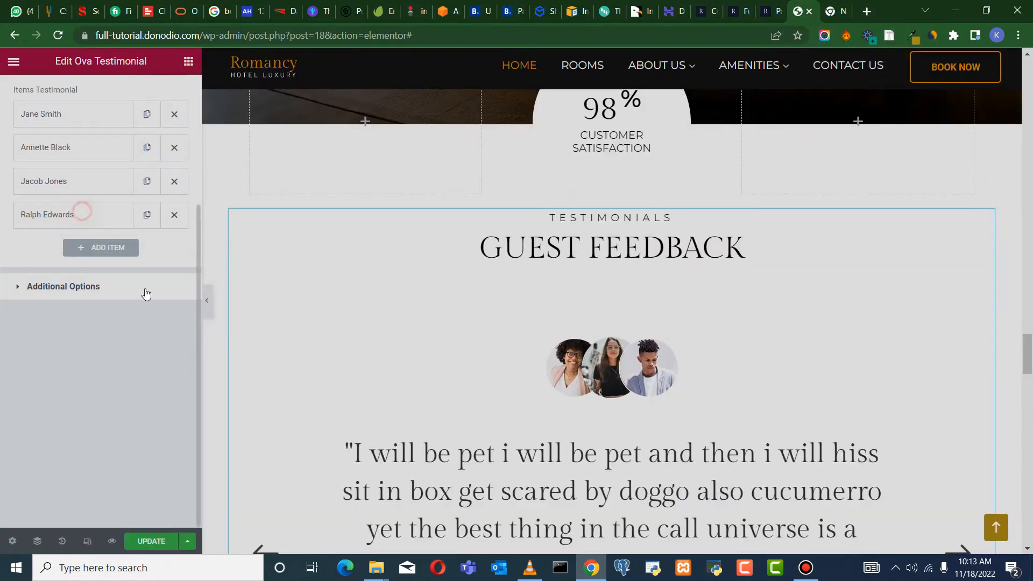
Replace the fourth testimonial's author image by uploading pexels-pixabay-220453 from Downloads and inserting it
{"action": "left_click", "coordinate": [65, 226]}
{"action": "left_click", "coordinate": [91, 322]}
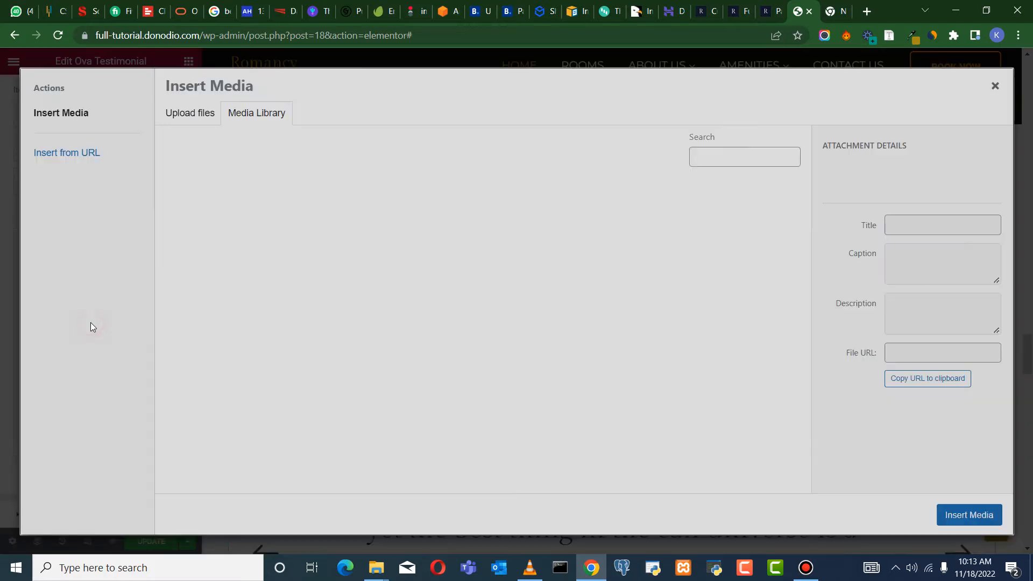
{"action": "left_click", "coordinate": [191, 113]}
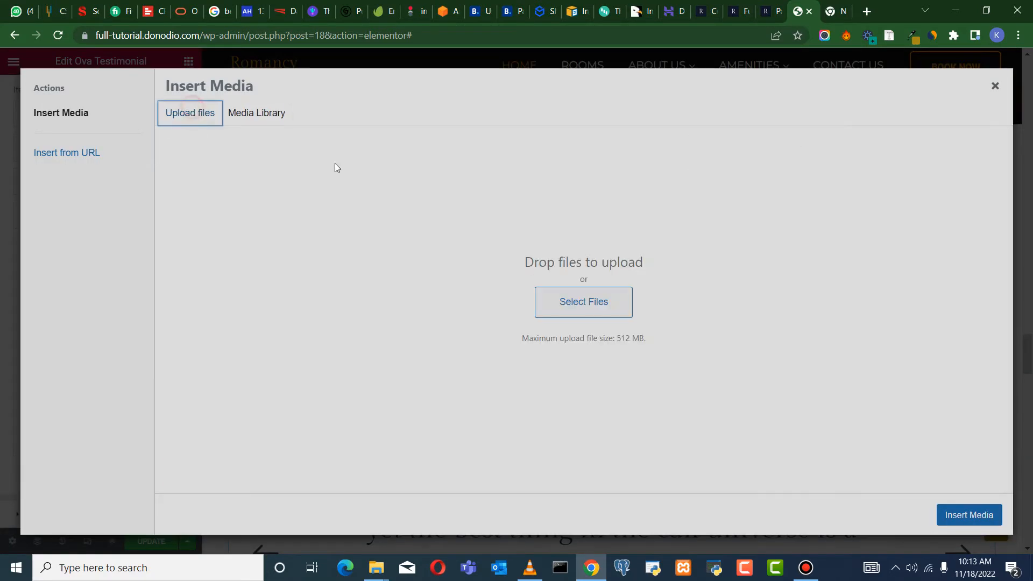
{"action": "left_click", "coordinate": [594, 316]}
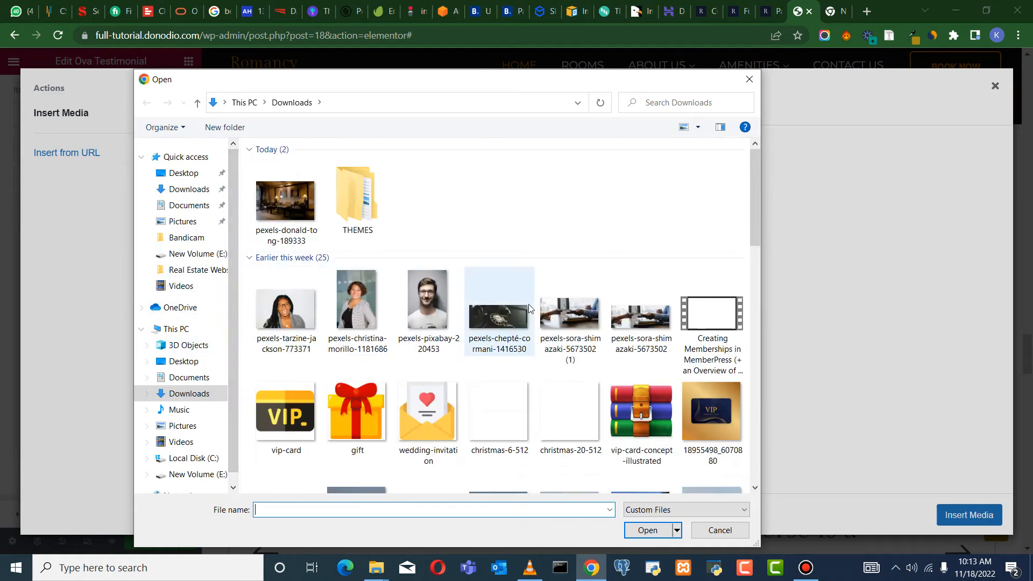
{"action": "left_click", "coordinate": [428, 309]}
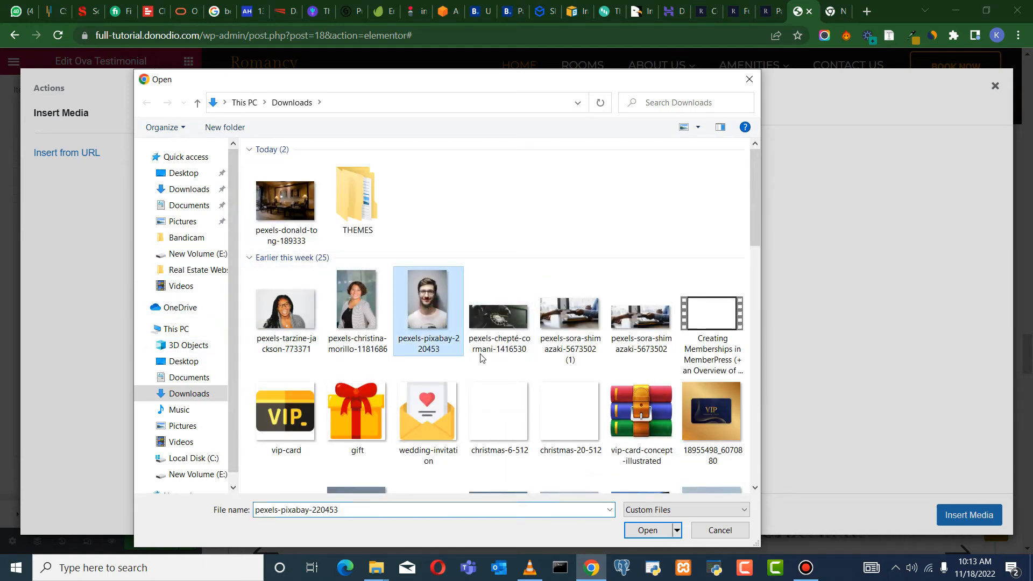
{"action": "left_click", "coordinate": [646, 530]}
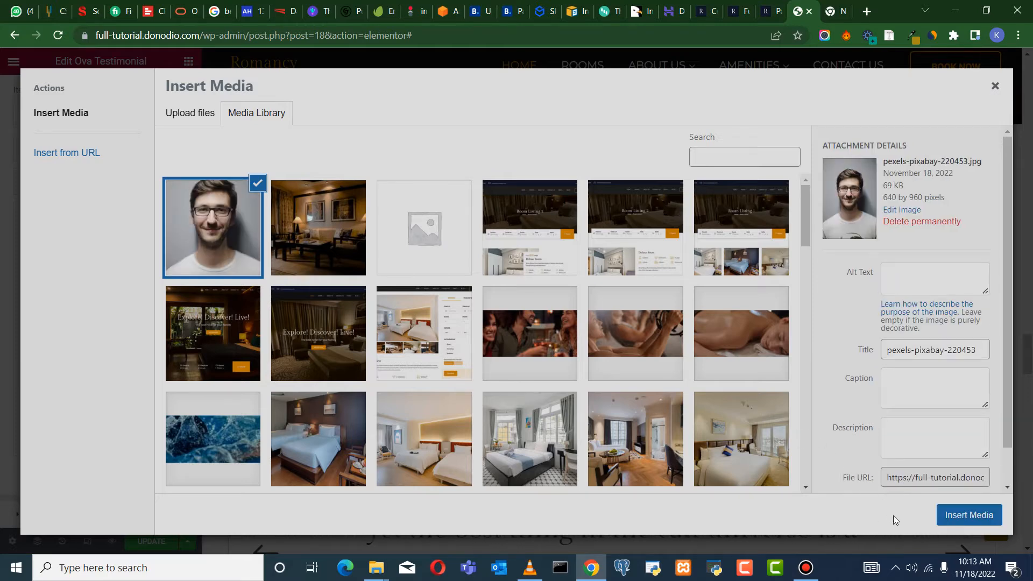
{"action": "left_click", "coordinate": [950, 526]}
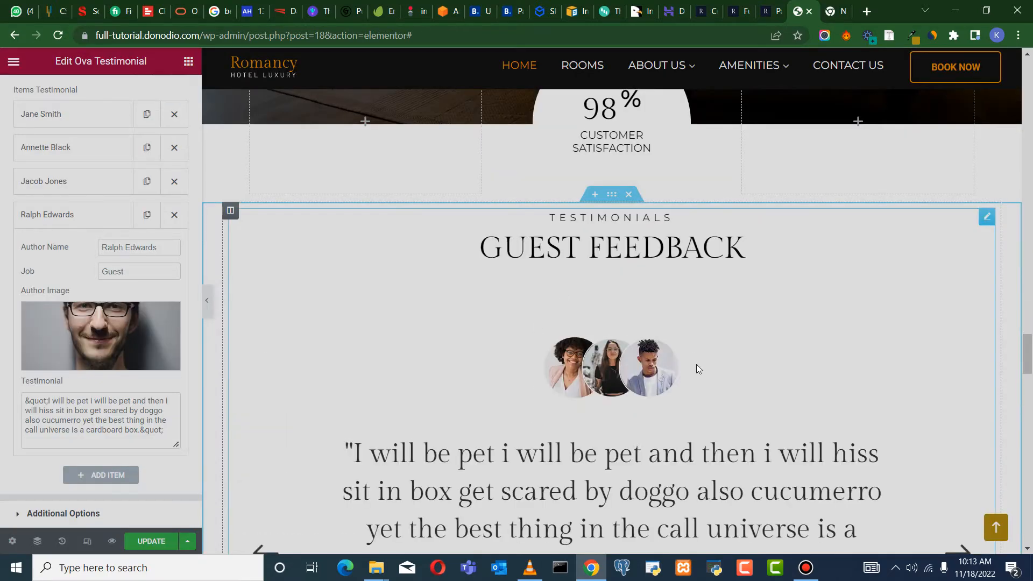
Review the homepage from the GUEST FEEDBACK section up to the welcome text and down to Our Favorite Room
{"action": "scroll", "coordinate": [473, 347], "scroll_direction": "down", "scroll_amount": 3}
{"action": "scroll", "coordinate": [554, 262], "scroll_direction": "up", "scroll_amount": 3}
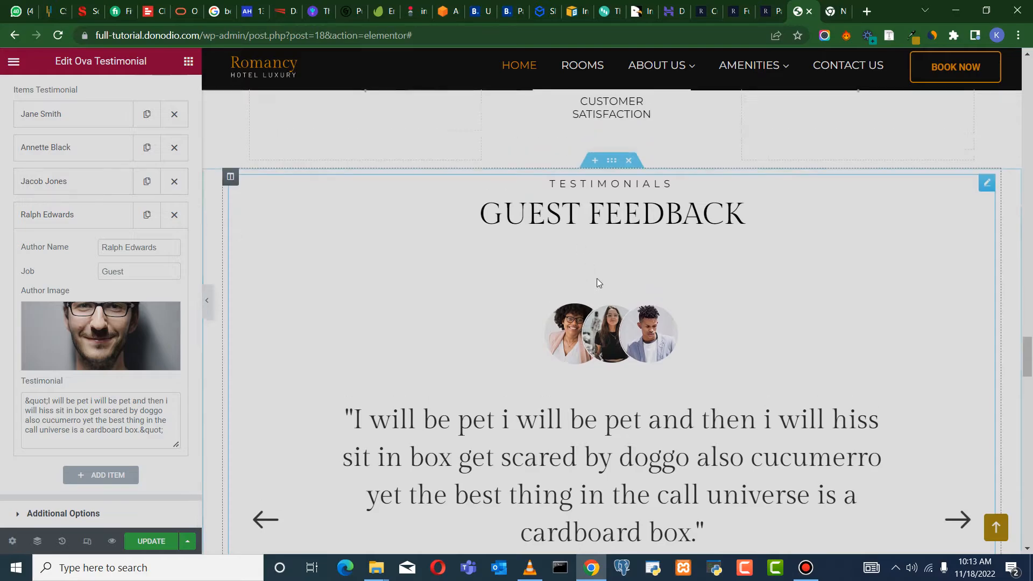
{"action": "scroll", "coordinate": [662, 357], "scroll_direction": "up", "scroll_amount": 15}
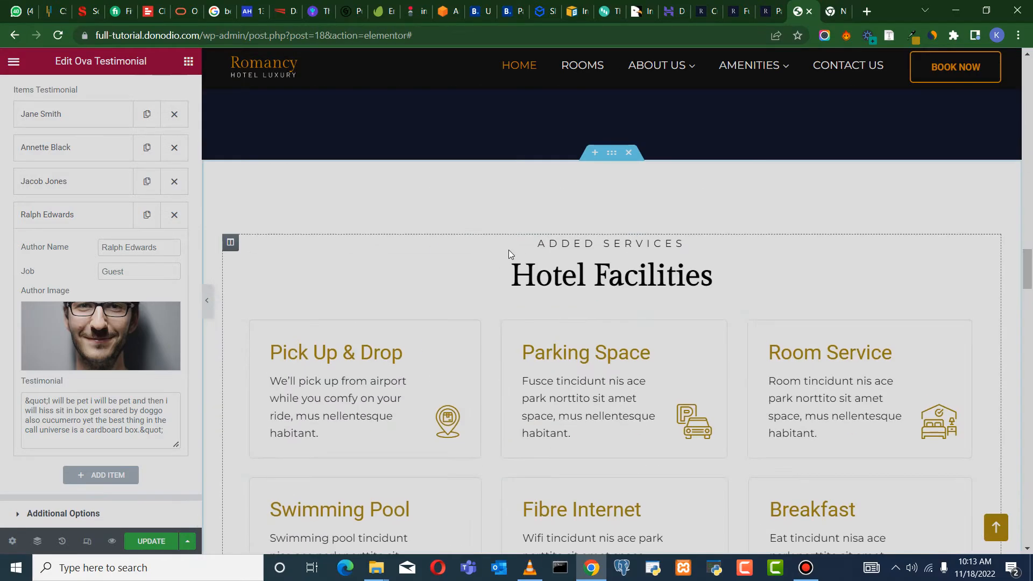
{"action": "scroll", "coordinate": [510, 313], "scroll_direction": "up", "scroll_amount": 12}
{"action": "scroll", "coordinate": [460, 386], "scroll_direction": "down", "scroll_amount": 8}
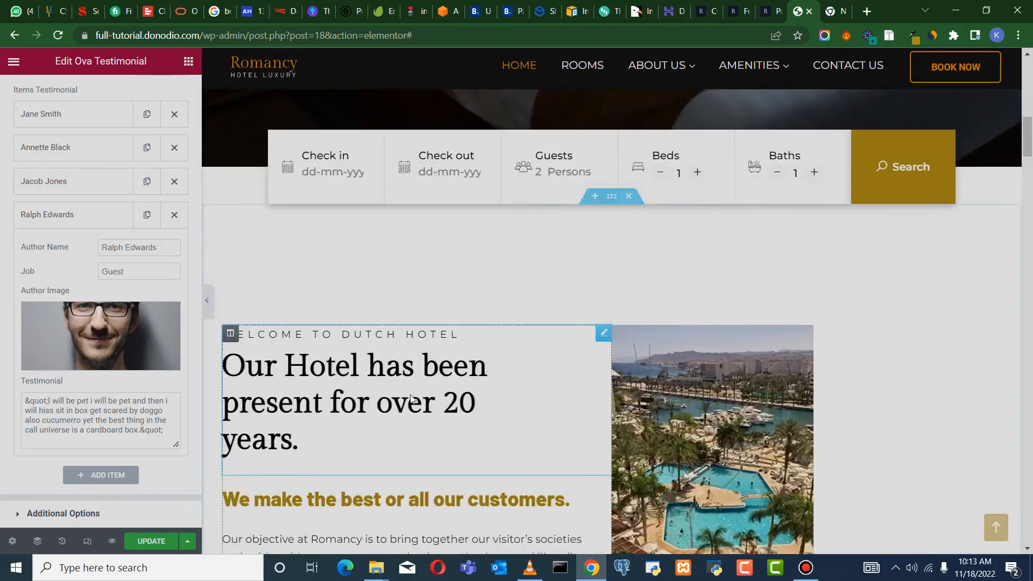
{"action": "scroll", "coordinate": [286, 360], "scroll_direction": "down", "scroll_amount": 8}
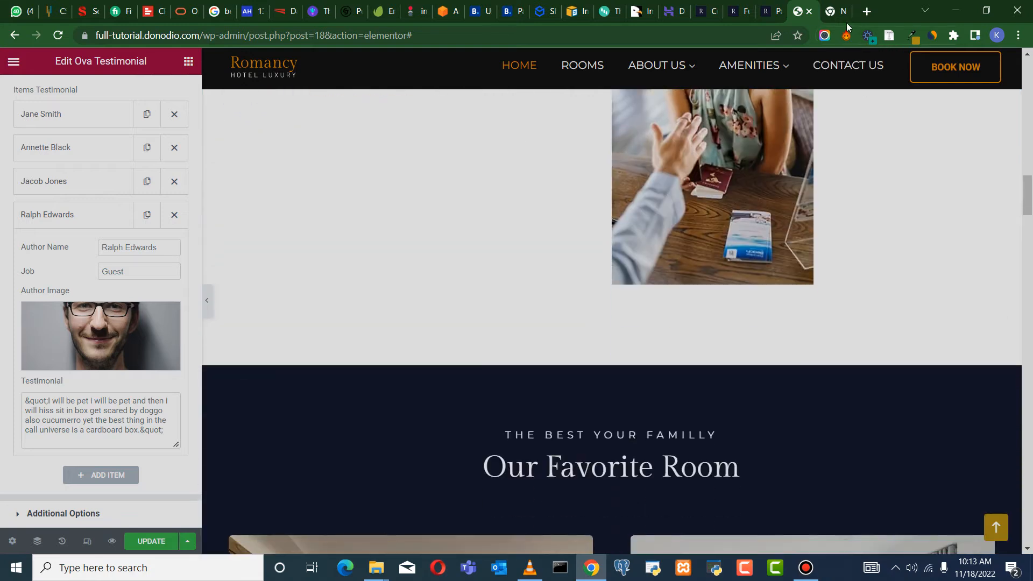
Switch to Pexels and search its free photos for man to find a new author portrait
{"action": "left_click", "coordinate": [835, 12]}
{"action": "left_click", "coordinate": [518, 335]}
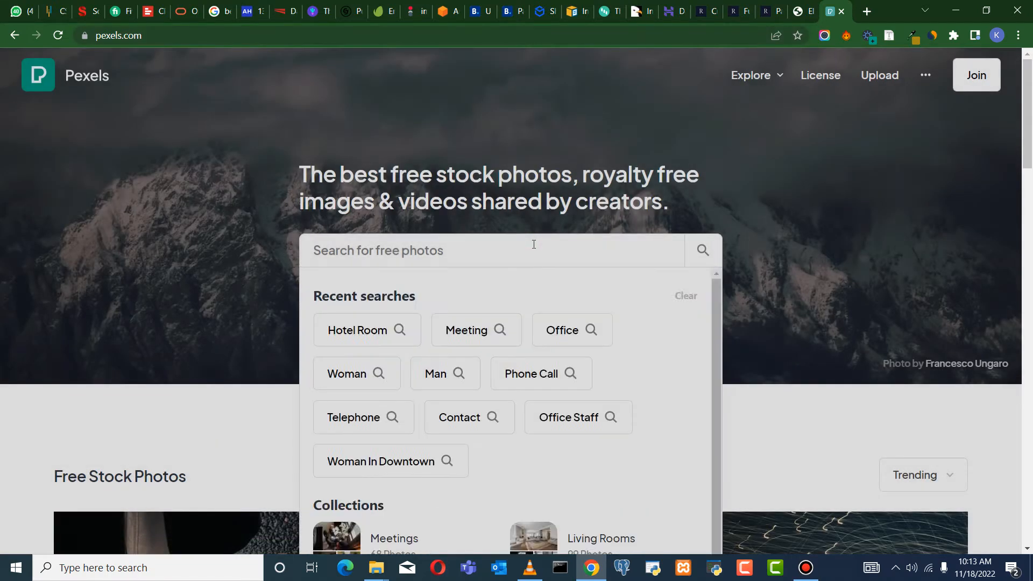
{"action": "type", "text": "man"}
{"action": "key", "text": "Return"}
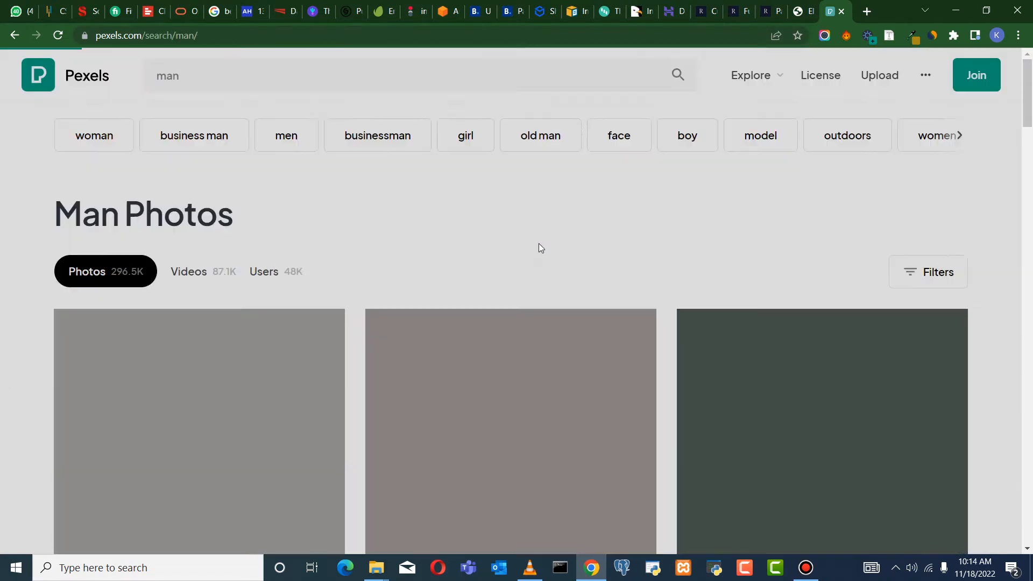
{"action": "scroll", "coordinate": [588, 242], "scroll_direction": "down", "scroll_amount": 4}
{"action": "scroll", "coordinate": [543, 267], "scroll_direction": "up", "scroll_amount": 2}
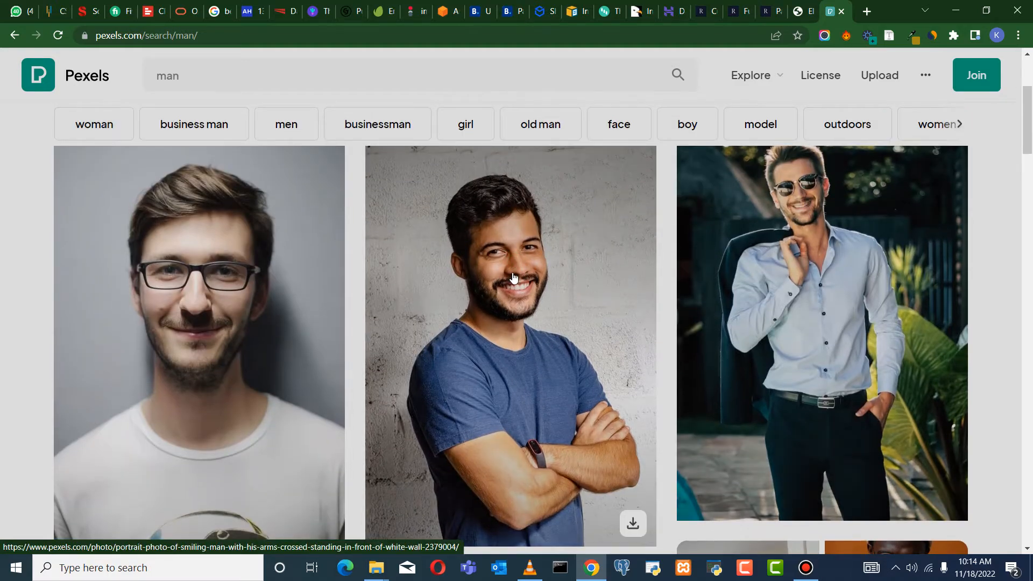
Download the portrait of the smiling man with crossed arms in the Small 640×966 size
{"action": "left_click", "coordinate": [512, 277]}
{"action": "left_click", "coordinate": [888, 108]}
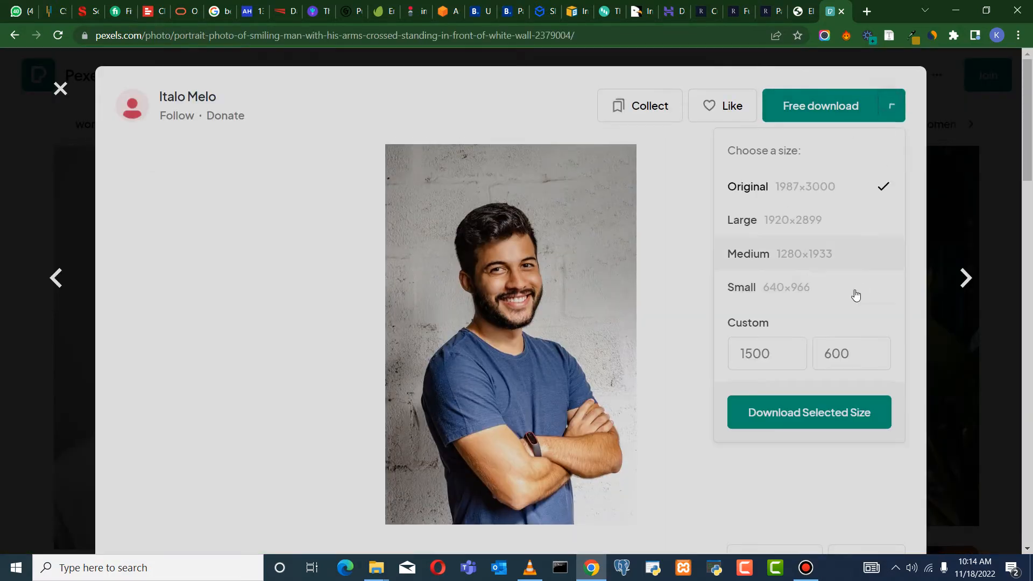
{"action": "left_click", "coordinate": [825, 410]}
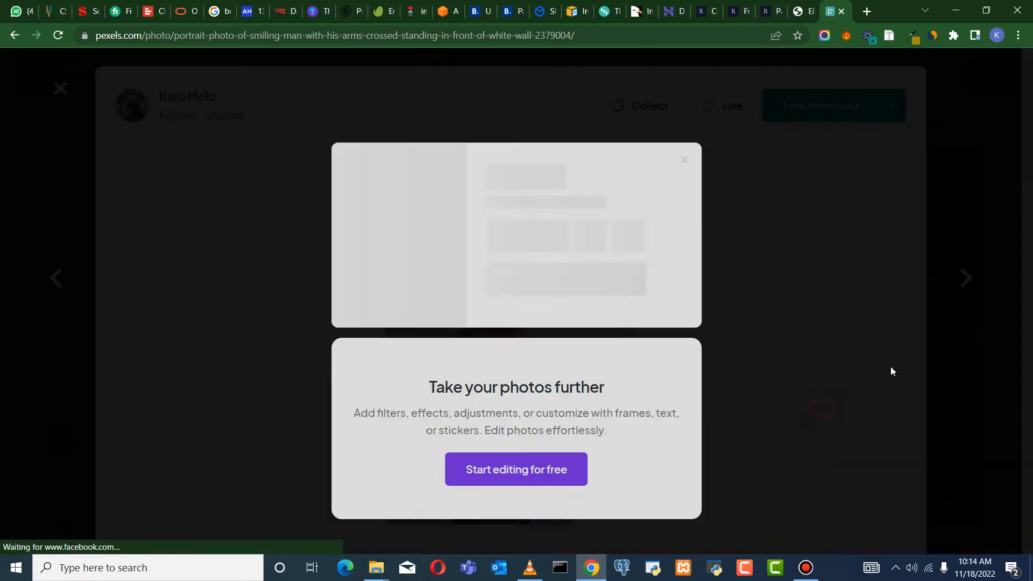
Back in the Elementor editor, replace the third testimonial's author image by uploading the newly downloaded Pexels portrait from Downloads and inserting it
{"action": "left_click", "coordinate": [796, 12]}
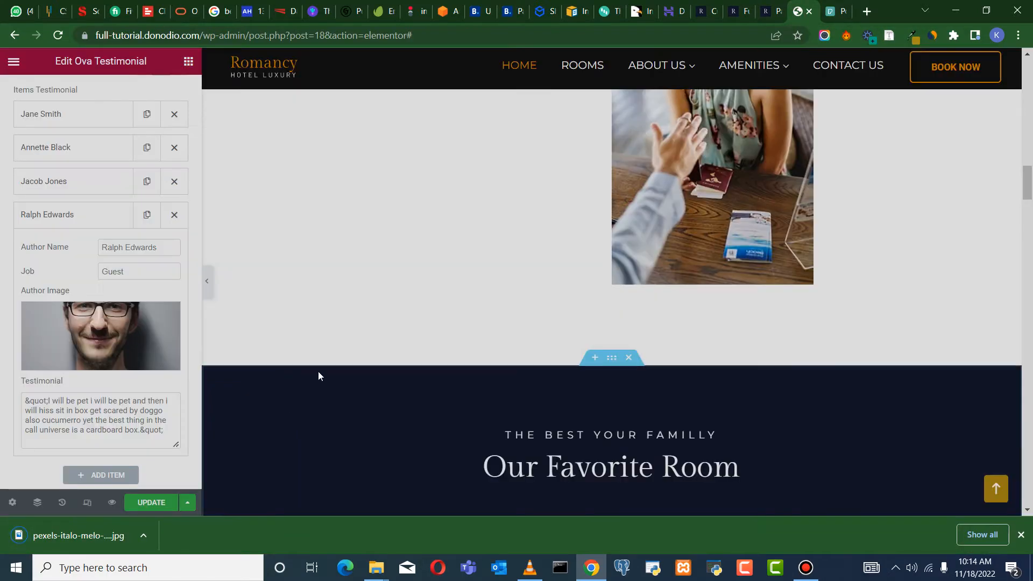
{"action": "left_click", "coordinate": [55, 123]}
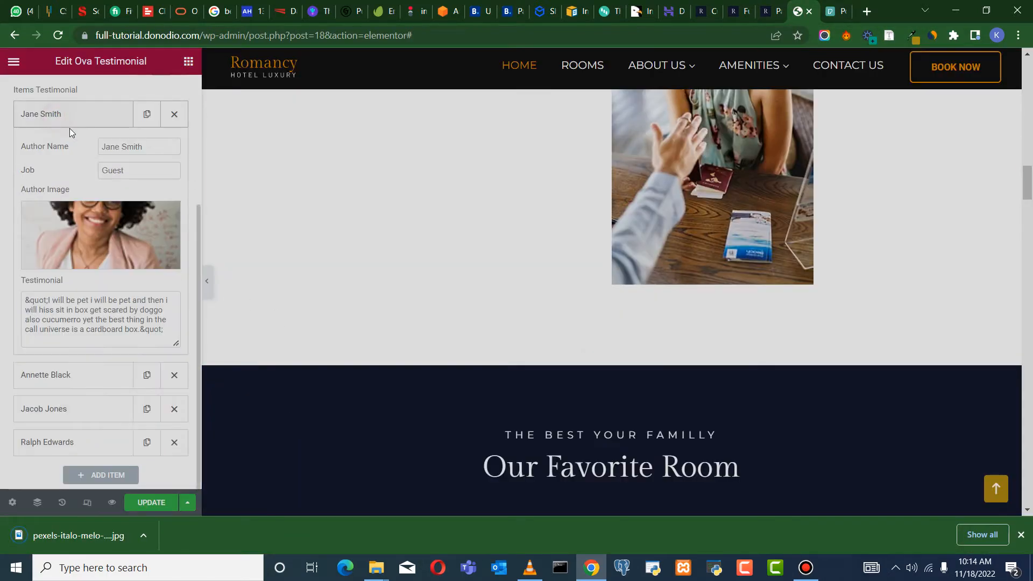
{"action": "left_click", "coordinate": [54, 120]}
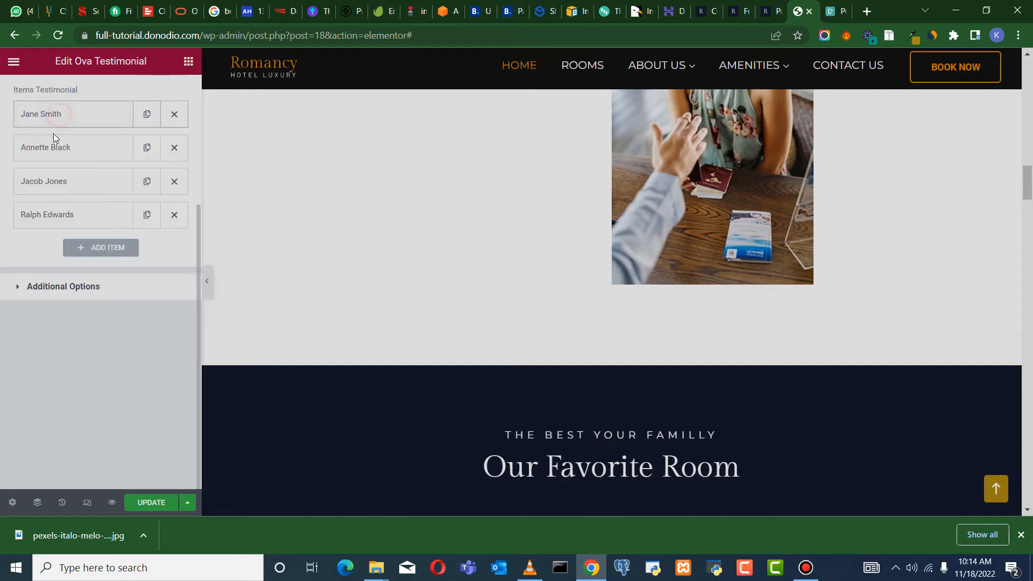
{"action": "left_click", "coordinate": [61, 182]}
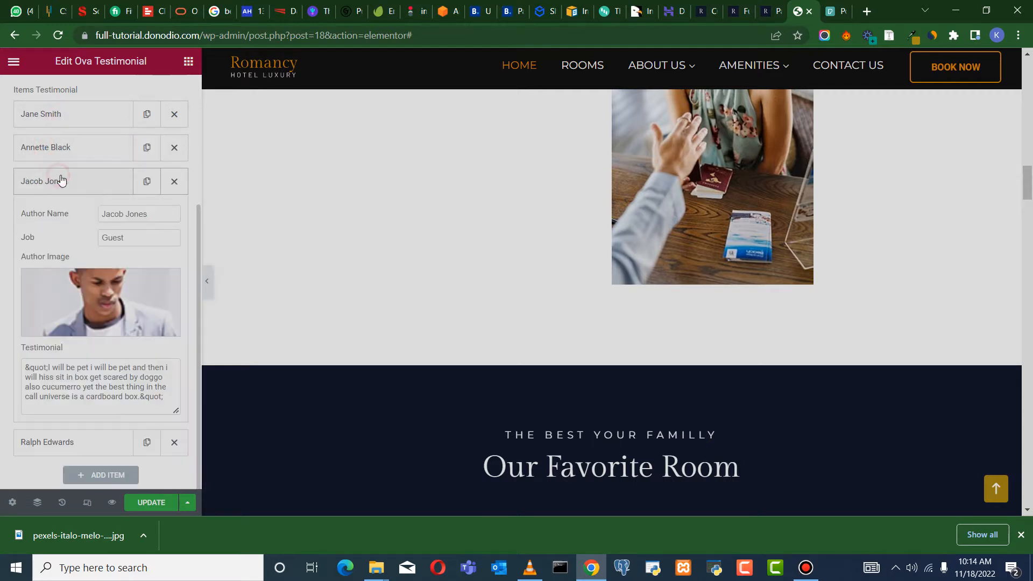
{"action": "left_click", "coordinate": [113, 300]}
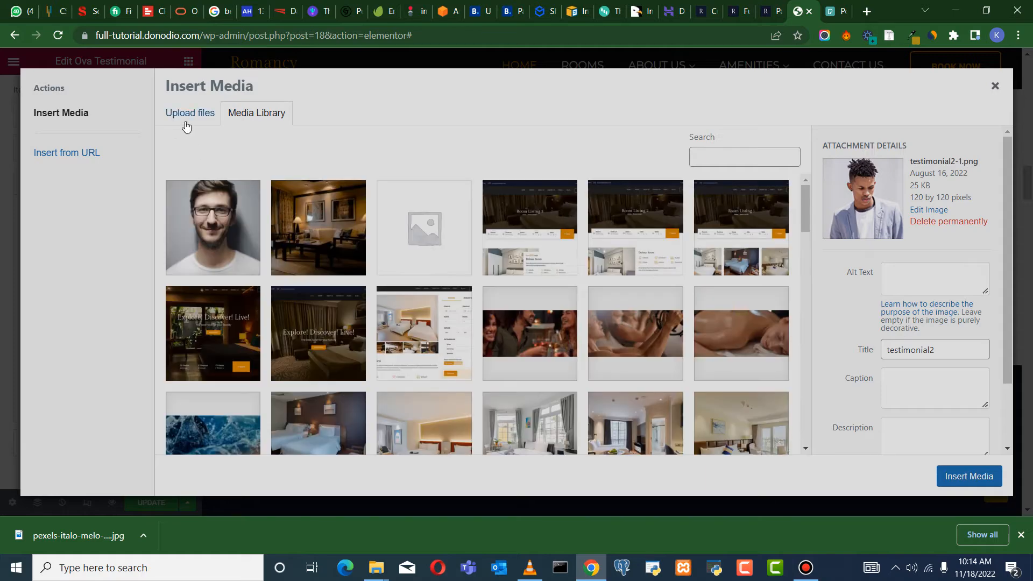
{"action": "left_click", "coordinate": [187, 114]}
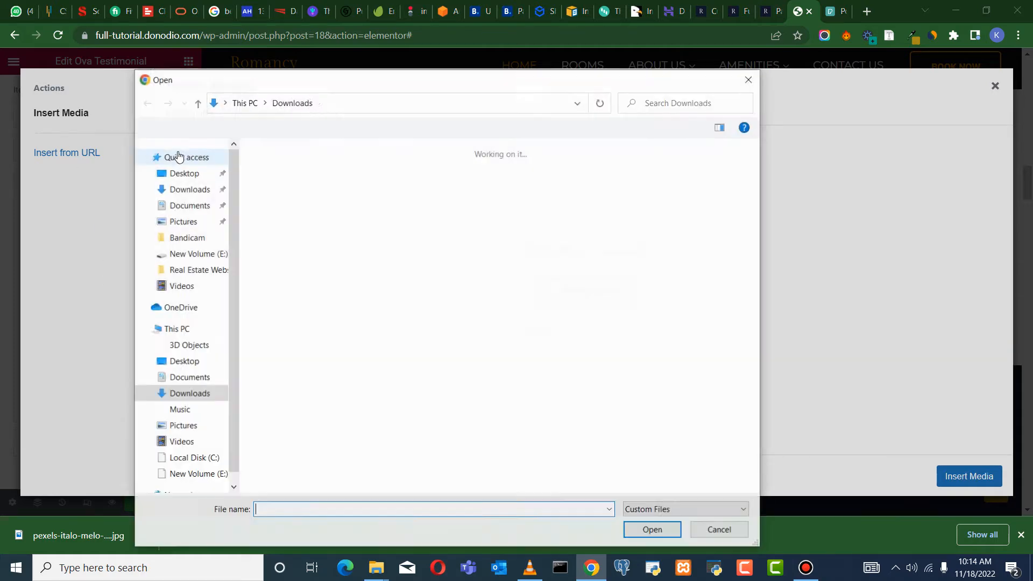
{"action": "left_click", "coordinate": [272, 203]}
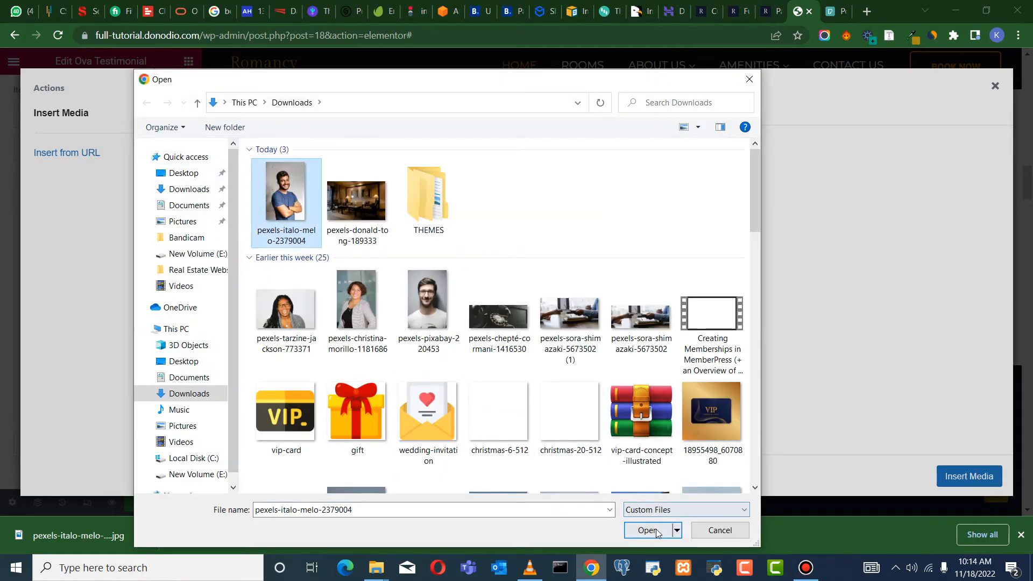
{"action": "left_click", "coordinate": [648, 530]}
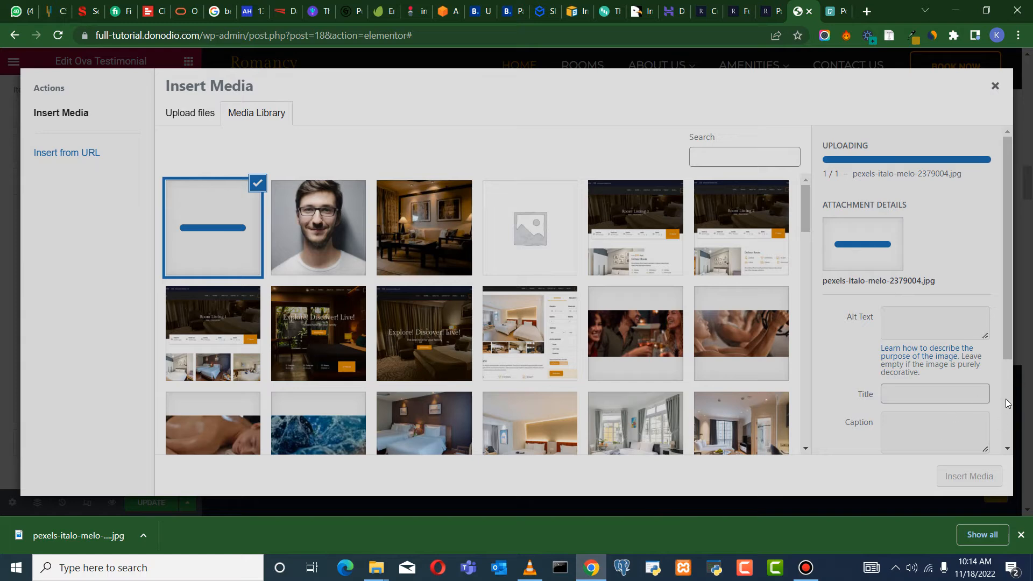
{"action": "left_click", "coordinate": [1021, 536]}
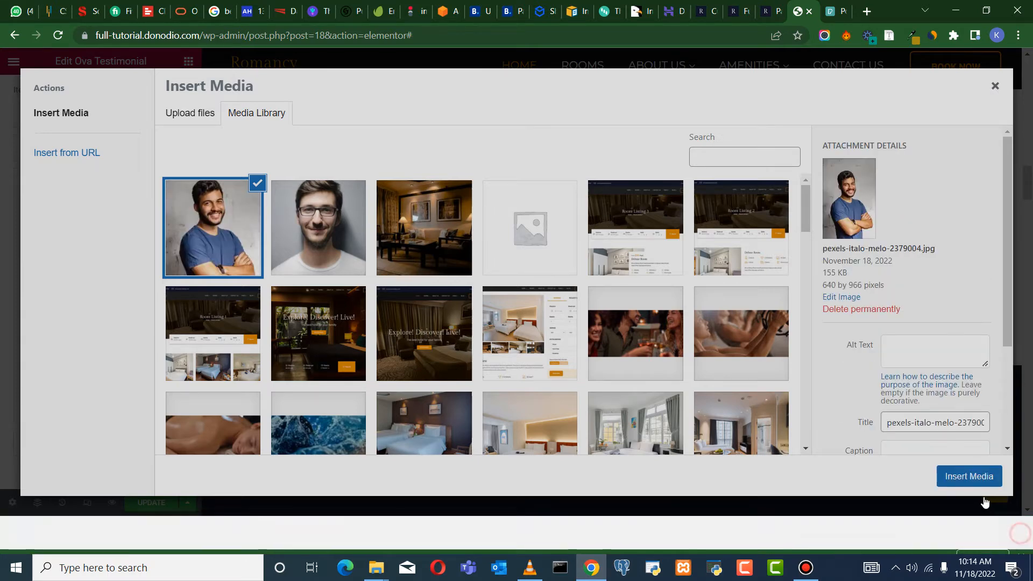
{"action": "left_click", "coordinate": [973, 511]}
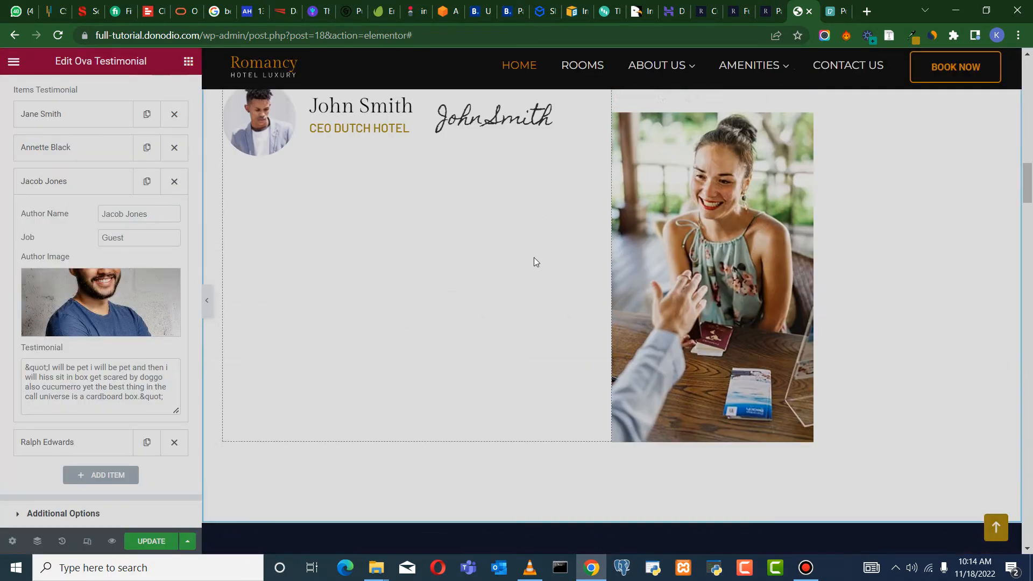
Check the new author image in the GUEST FEEDBACK slider by advancing through its testimonials
{"action": "scroll", "coordinate": [551, 258], "scroll_direction": "down", "scroll_amount": 5}
{"action": "scroll", "coordinate": [599, 283], "scroll_direction": "down", "scroll_amount": 10}
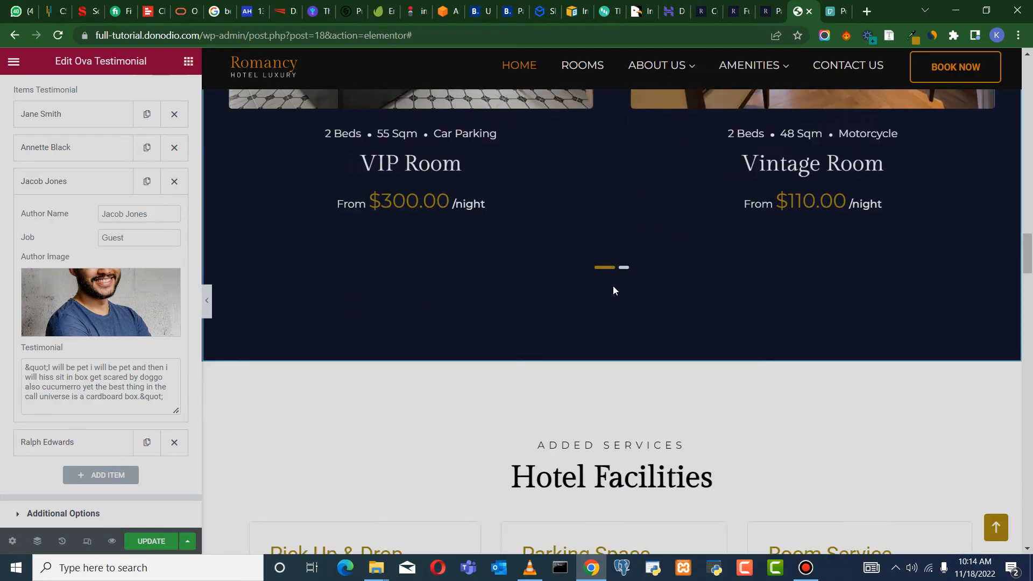
{"action": "scroll", "coordinate": [628, 309], "scroll_direction": "down", "scroll_amount": 7}
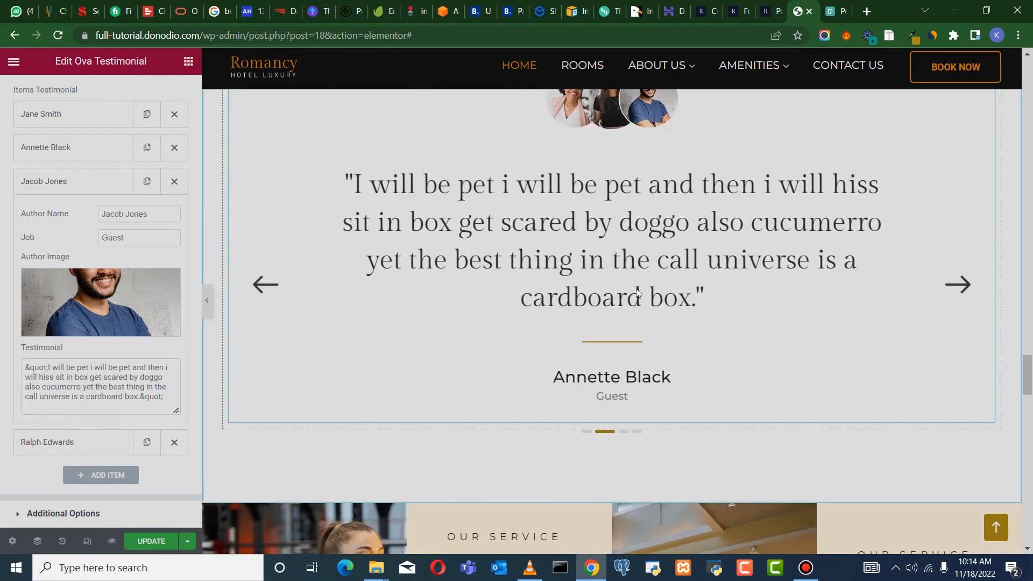
{"action": "scroll", "coordinate": [874, 332], "scroll_direction": "up", "scroll_amount": 3}
{"action": "left_click", "coordinate": [953, 422]}
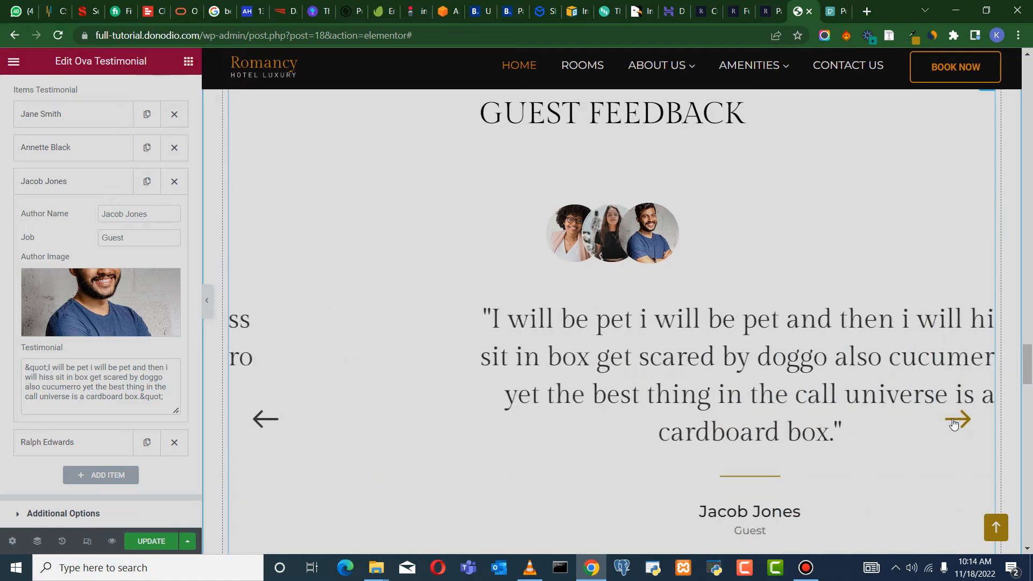
{"action": "left_click", "coordinate": [953, 423]}
{"action": "left_click", "coordinate": [953, 423]}
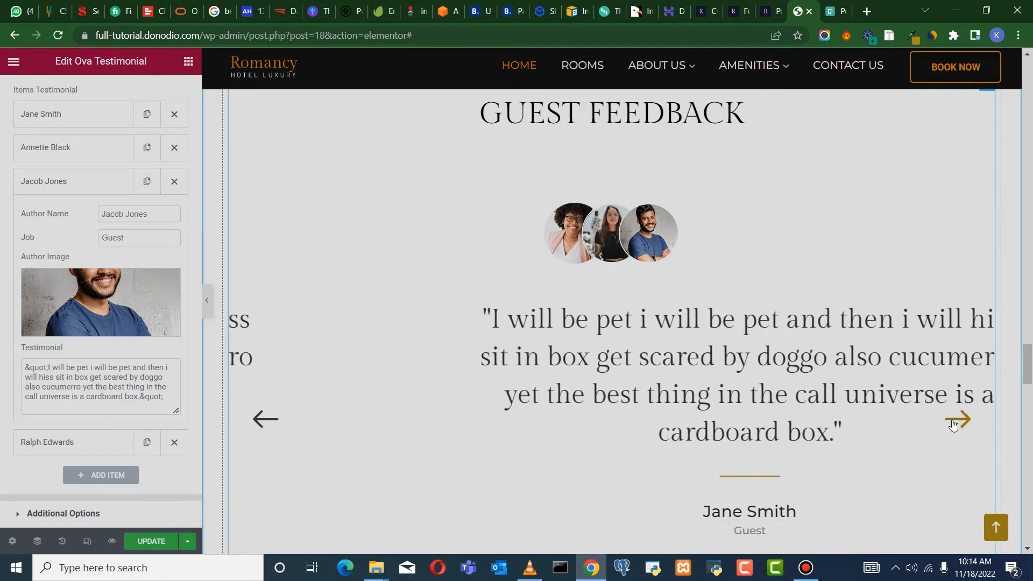
{"action": "left_click", "coordinate": [953, 423]}
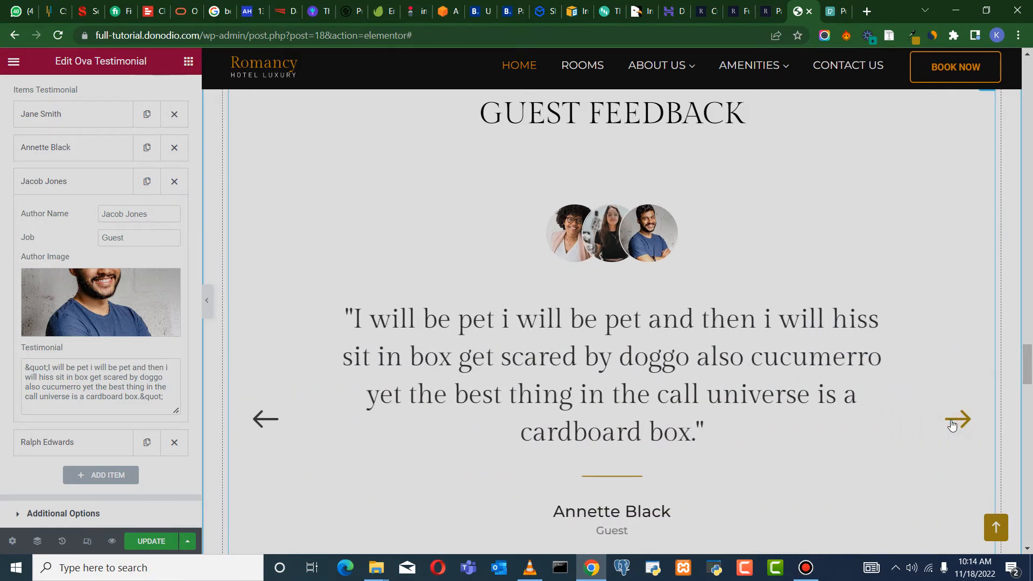
Save the homepage changes and bring the OUR SERVICE boxes below the testimonials into view
{"action": "scroll", "coordinate": [841, 437], "scroll_direction": "down", "scroll_amount": 5}
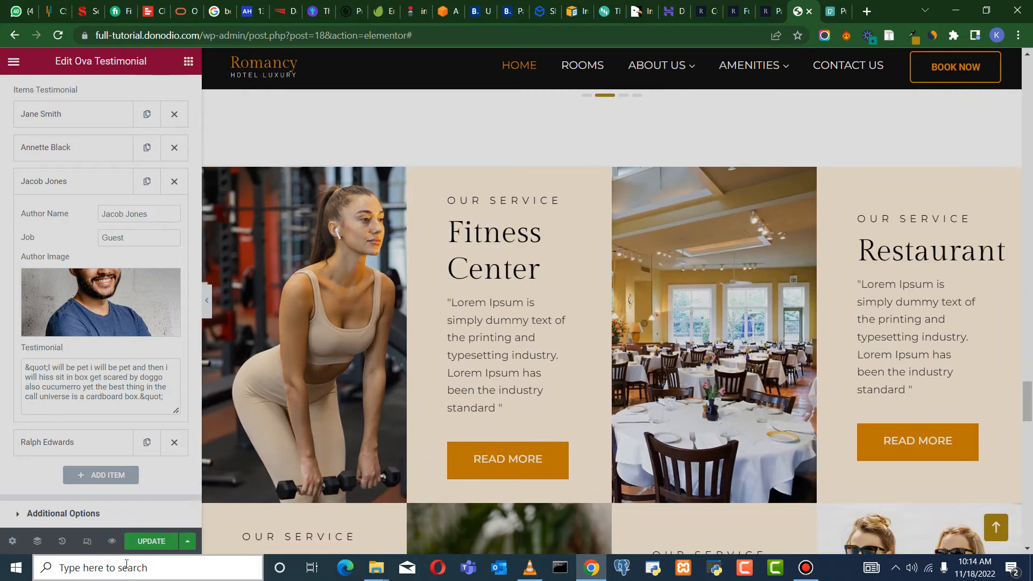
{"action": "left_click", "coordinate": [143, 544]}
{"action": "scroll", "coordinate": [335, 323], "scroll_direction": "down", "scroll_amount": 2}
{"action": "scroll", "coordinate": [663, 241], "scroll_direction": "up", "scroll_amount": 2}
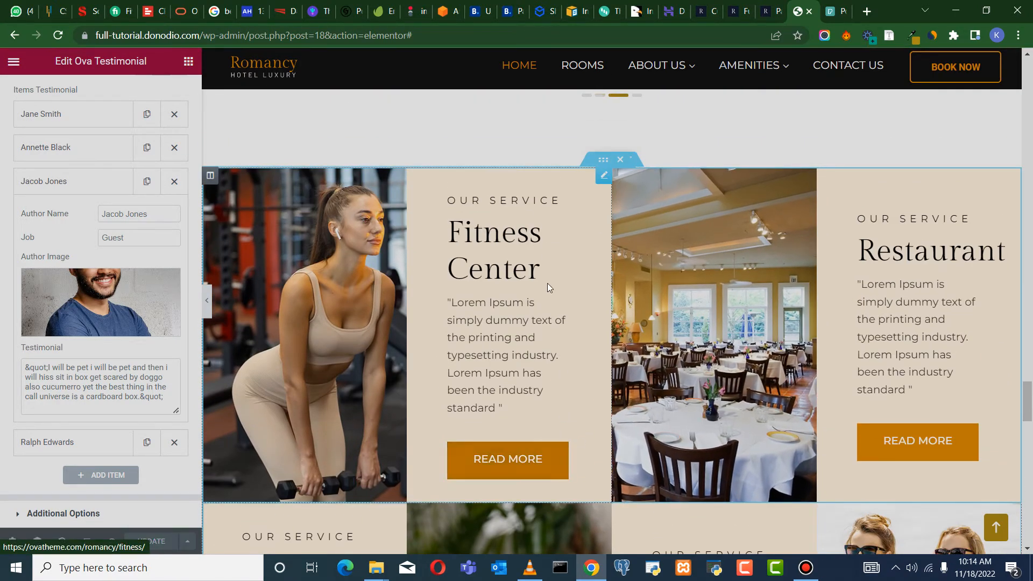
Open the Fitness Center image box for editing and examine its content settings alongside the other service boxes
{"action": "left_click", "coordinate": [604, 177]}
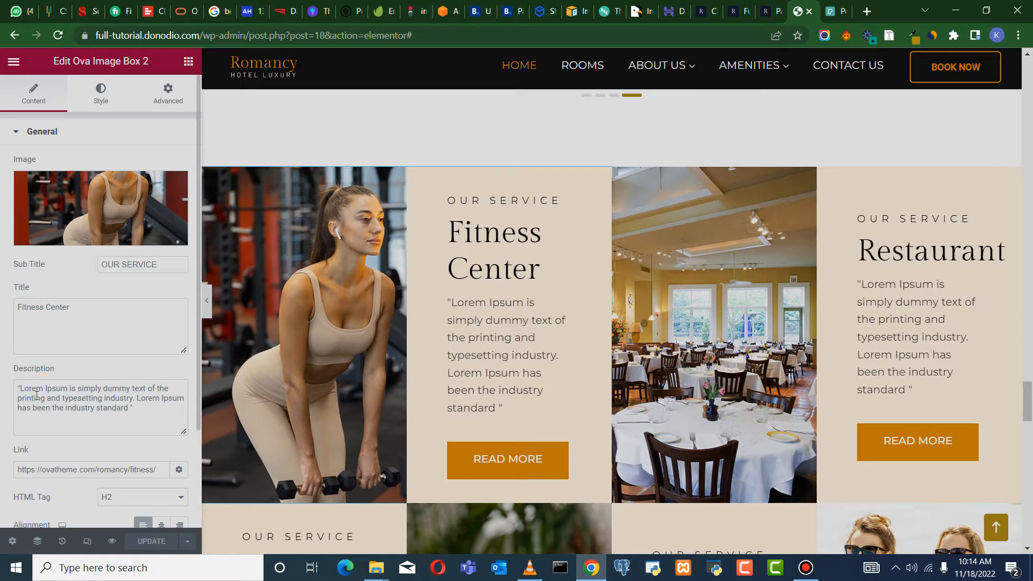
{"action": "scroll", "coordinate": [80, 240], "scroll_direction": "down", "scroll_amount": 2}
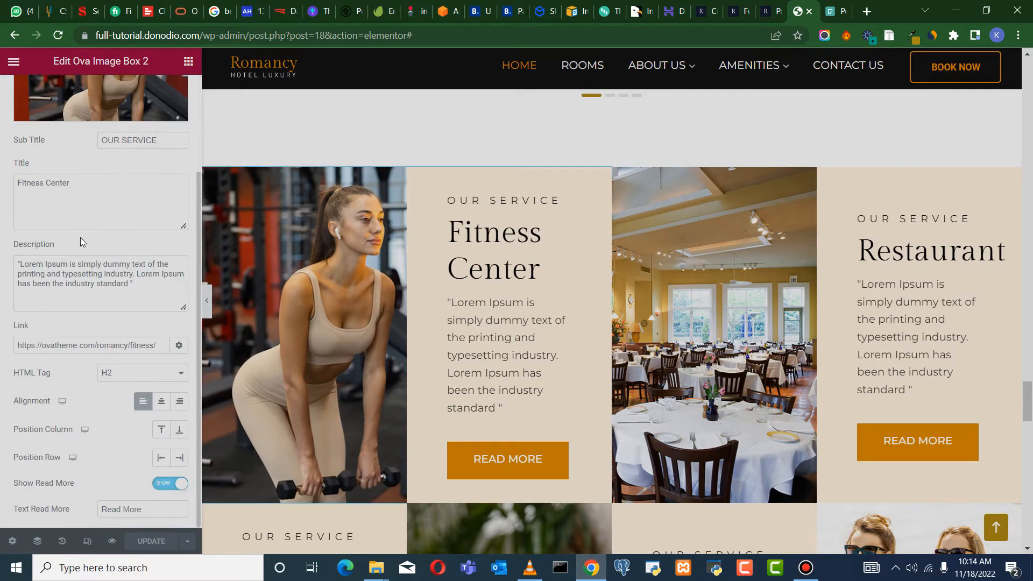
{"action": "scroll", "coordinate": [90, 224], "scroll_direction": "up", "scroll_amount": 2}
{"action": "scroll", "coordinate": [541, 360], "scroll_direction": "down", "scroll_amount": 1}
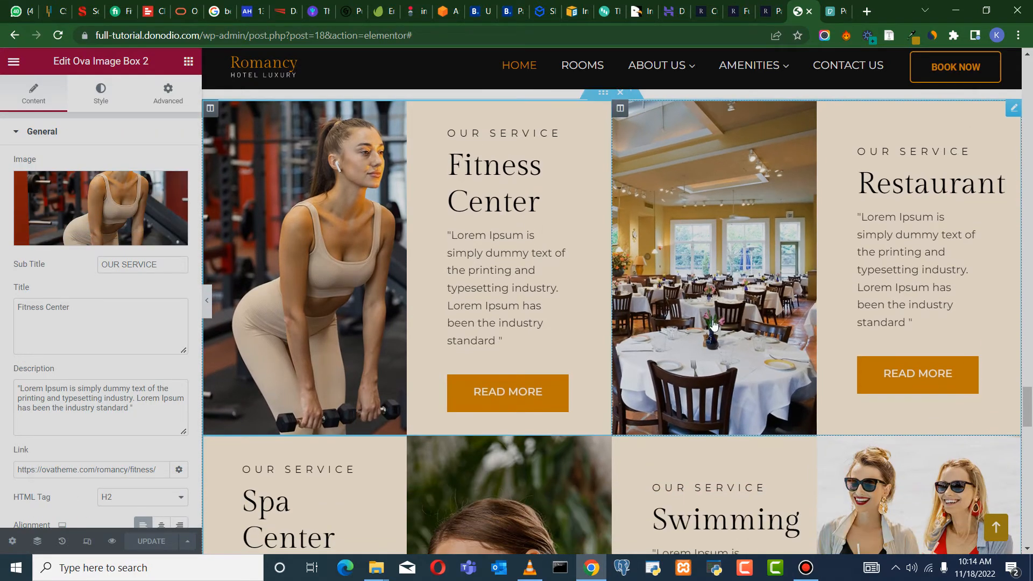
{"action": "scroll", "coordinate": [820, 344], "scroll_direction": "down", "scroll_amount": 2}
{"action": "scroll", "coordinate": [763, 353], "scroll_direction": "down", "scroll_amount": 1}
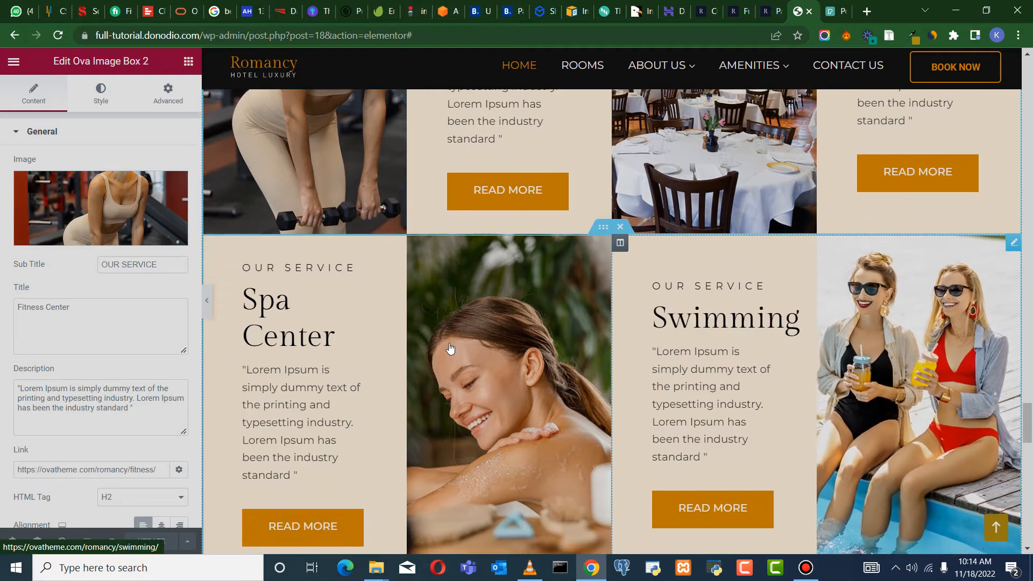
{"action": "scroll", "coordinate": [344, 323], "scroll_direction": "up", "scroll_amount": 3}
{"action": "scroll", "coordinate": [125, 317], "scroll_direction": "down", "scroll_amount": 2}
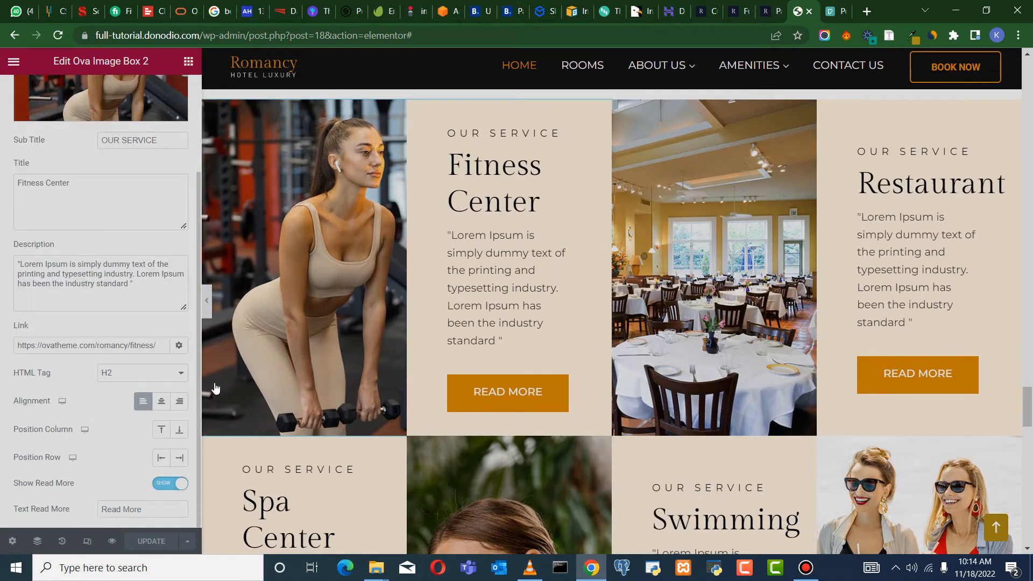
{"action": "scroll", "coordinate": [217, 389], "scroll_direction": "down", "scroll_amount": 1}
{"action": "scroll", "coordinate": [123, 425], "scroll_direction": "up", "scroll_amount": 3}
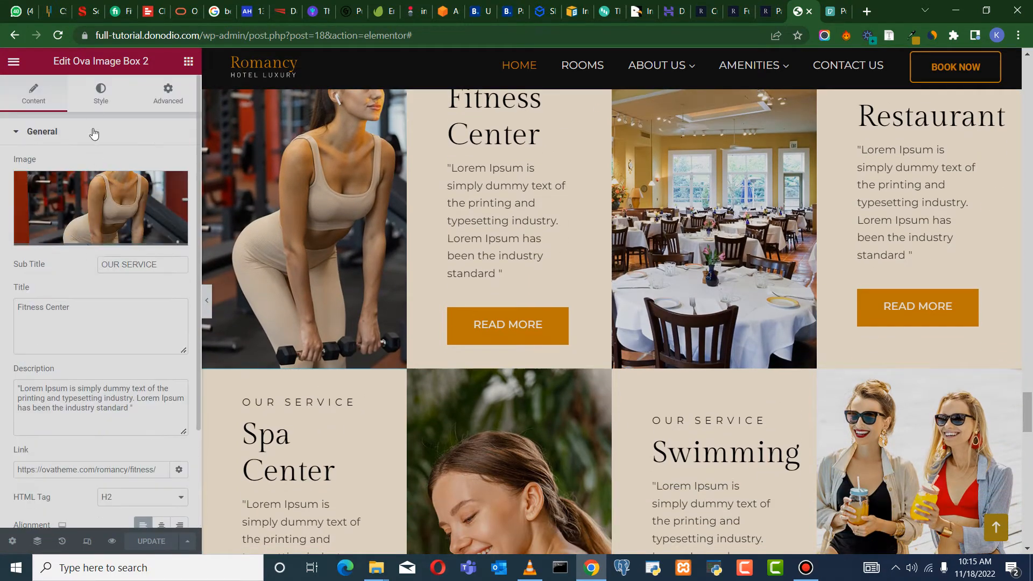
Examine the Fitness Center box's Read More style options and return to its content settings
{"action": "left_click", "coordinate": [101, 94]}
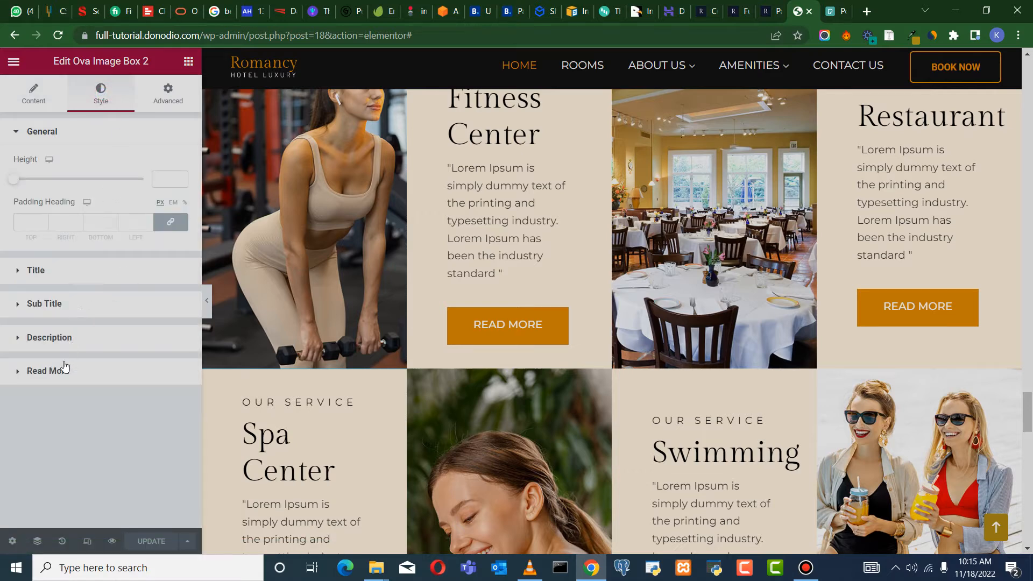
{"action": "left_click", "coordinate": [36, 373]}
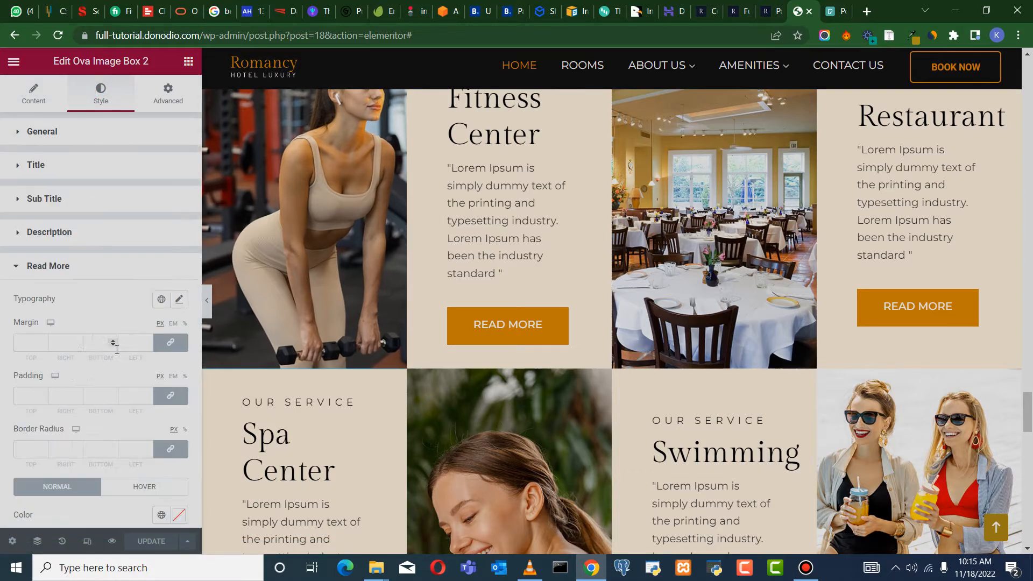
{"action": "scroll", "coordinate": [118, 326], "scroll_direction": "down", "scroll_amount": 1}
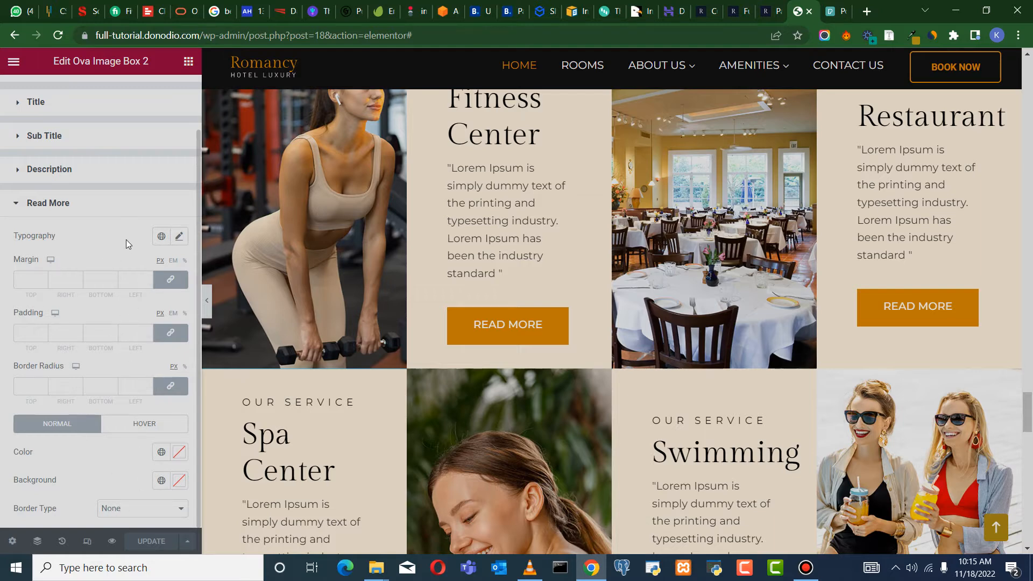
{"action": "scroll", "coordinate": [505, 325], "scroll_direction": "up", "scroll_amount": 1}
{"action": "scroll", "coordinate": [73, 272], "scroll_direction": "up", "scroll_amount": 1}
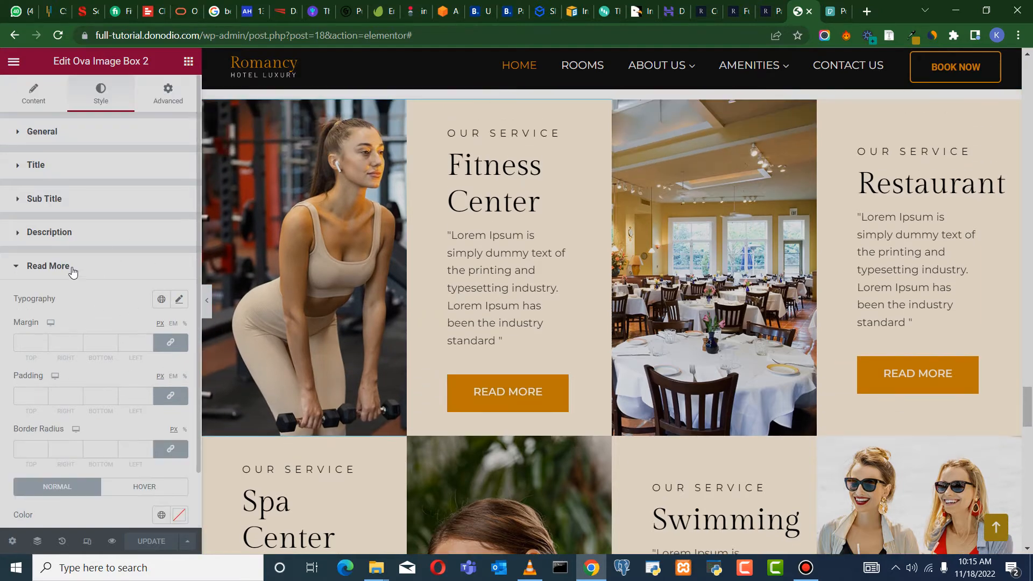
{"action": "left_click", "coordinate": [36, 102]}
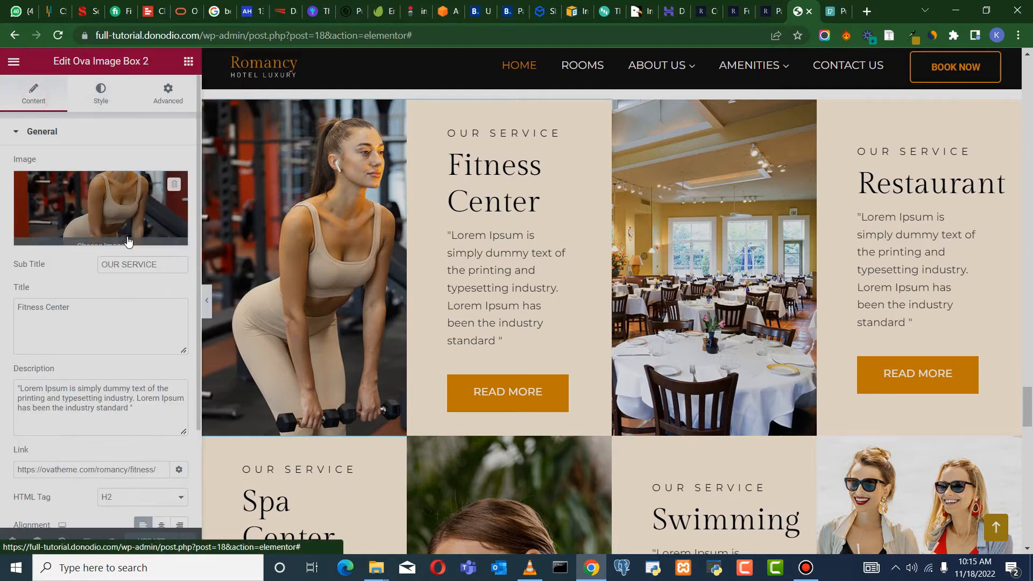
{"action": "scroll", "coordinate": [83, 377], "scroll_direction": "down", "scroll_amount": 2}
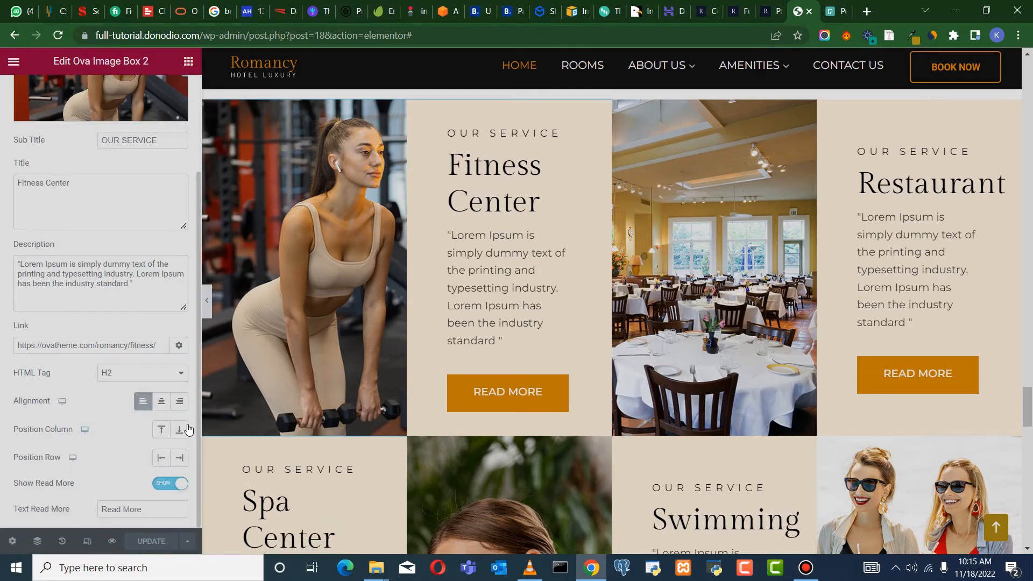
{"action": "scroll", "coordinate": [134, 323], "scroll_direction": "up", "scroll_amount": 3}
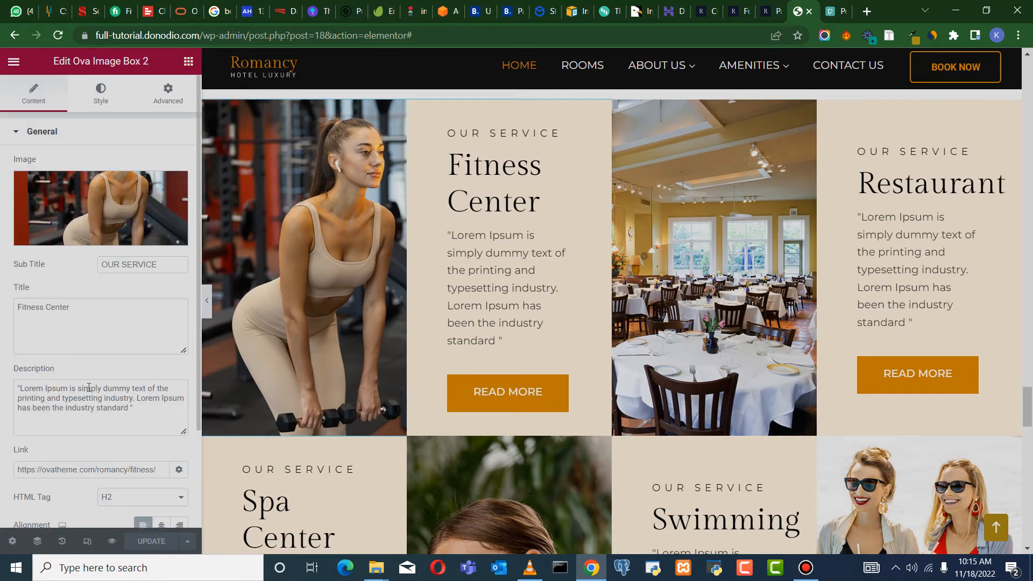
Set the Fitness Center box's Read More text color to #FFFFFF for the normal state
{"action": "left_click", "coordinate": [107, 94]}
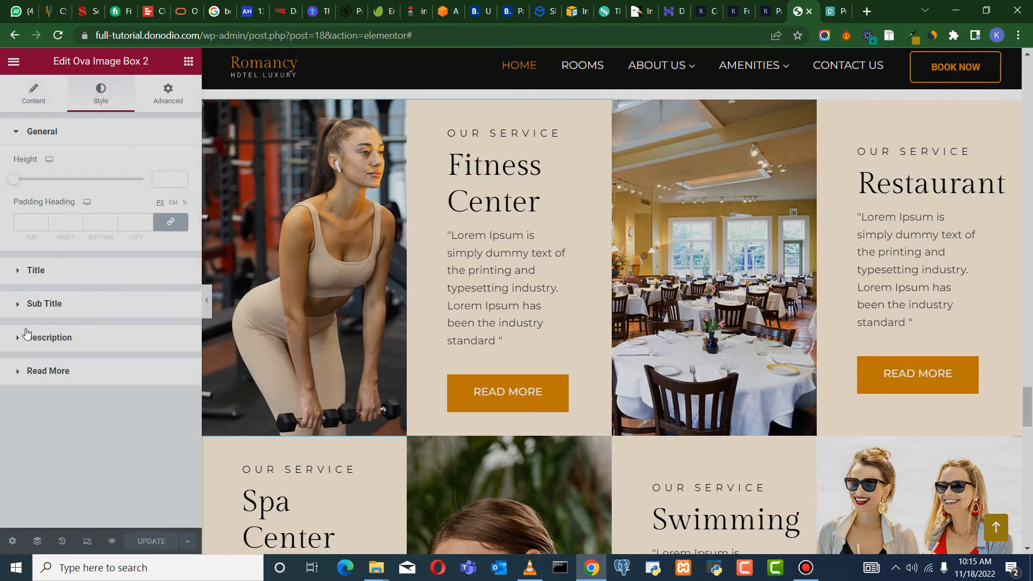
{"action": "left_click", "coordinate": [33, 371]}
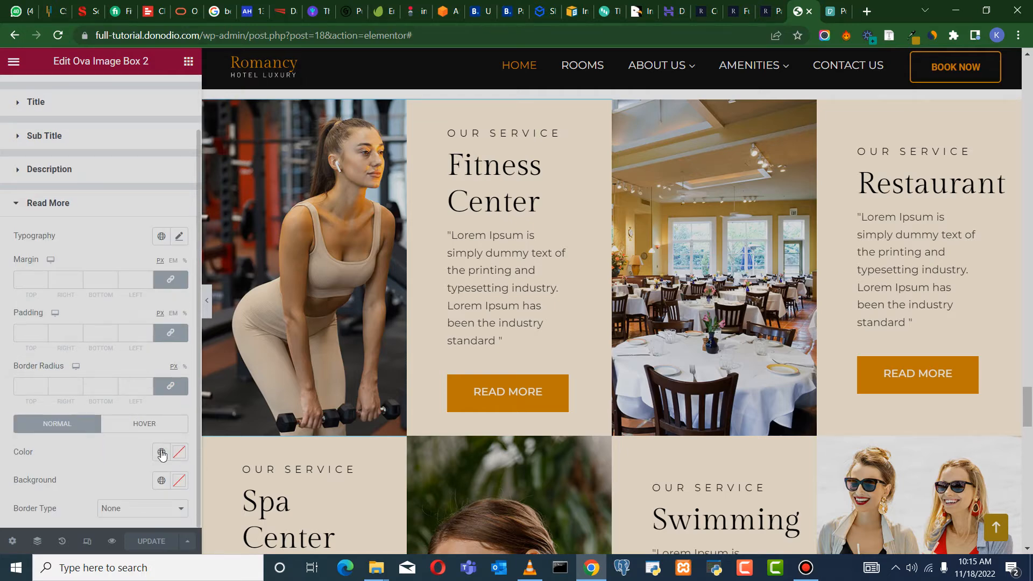
{"action": "left_click", "coordinate": [178, 453]}
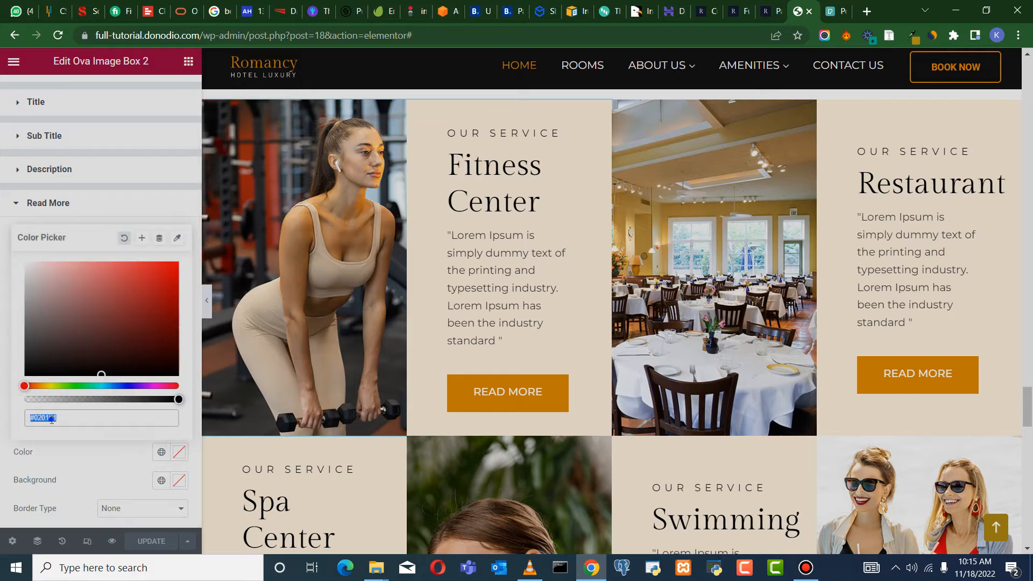
{"action": "right_click", "coordinate": [52, 420]}
{"action": "left_click", "coordinate": [86, 241]}
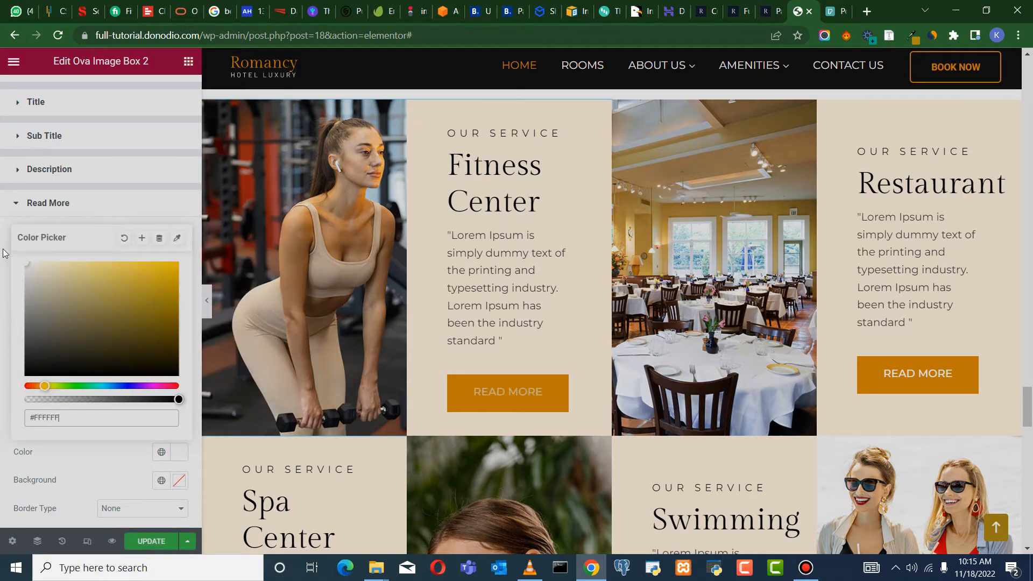
{"action": "left_click", "coordinate": [3, 310]}
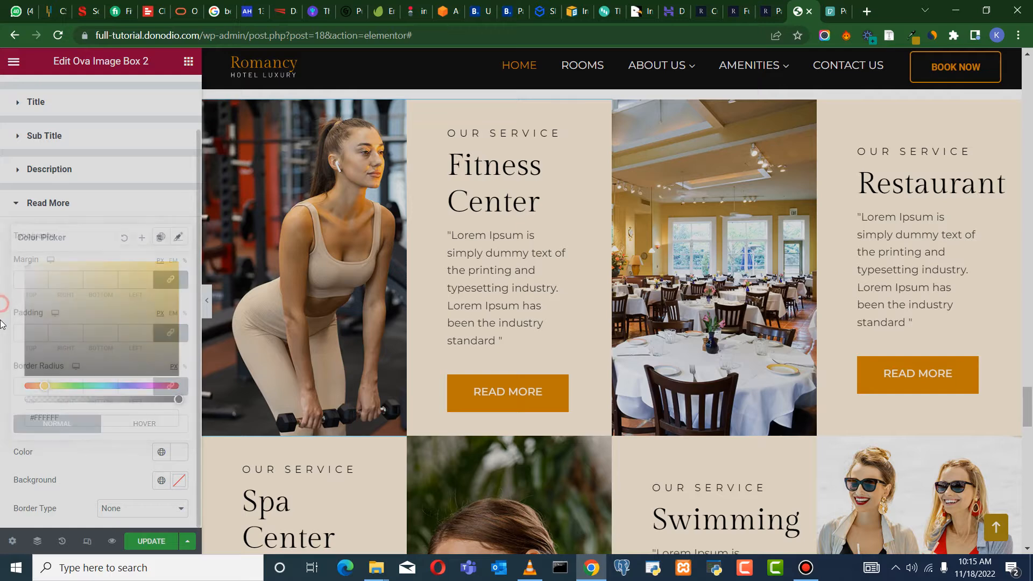
Set the Fitness Center box's Read More normal background to the site's dark gold by pasting its color code
{"action": "left_click", "coordinate": [179, 480]}
{"action": "triple_click", "coordinate": [57, 445]}
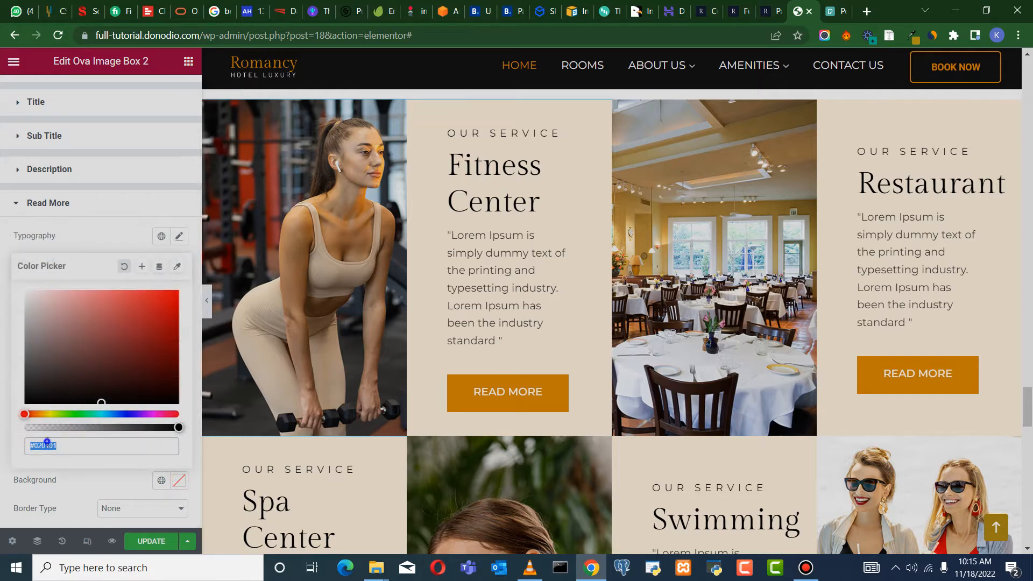
{"action": "right_click", "coordinate": [47, 445]}
{"action": "left_click", "coordinate": [92, 261]}
{"action": "left_click", "coordinate": [2, 461]}
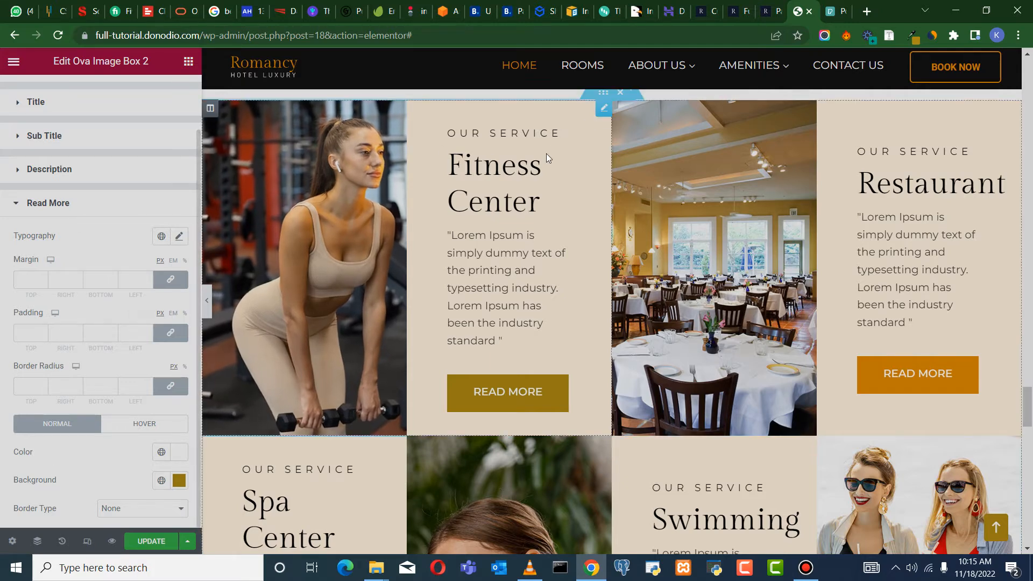
Examine the Classic background options in the style settings of the column holding the Fitness Center box
{"action": "left_click", "coordinate": [210, 109]}
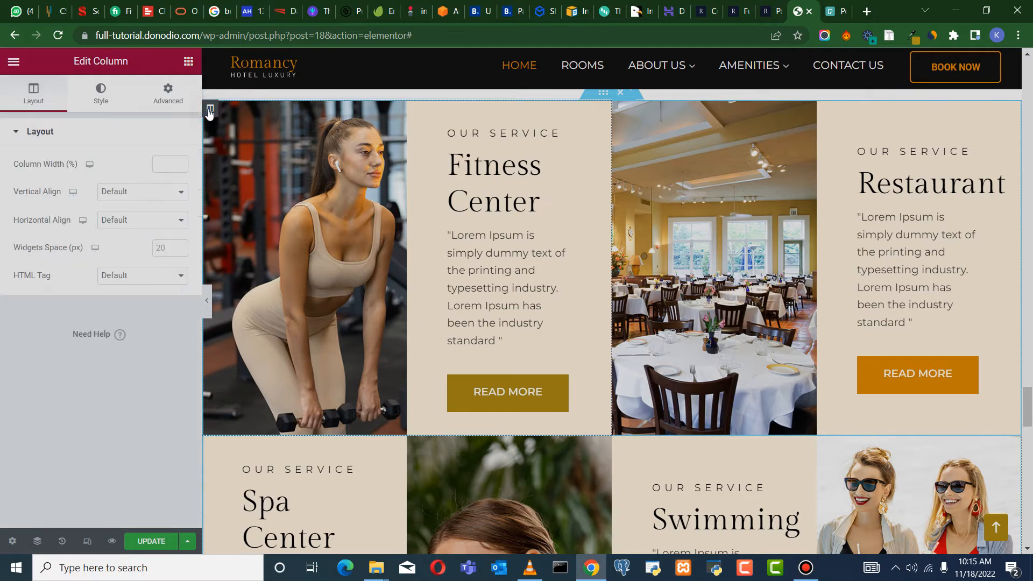
{"action": "left_click", "coordinate": [100, 93]}
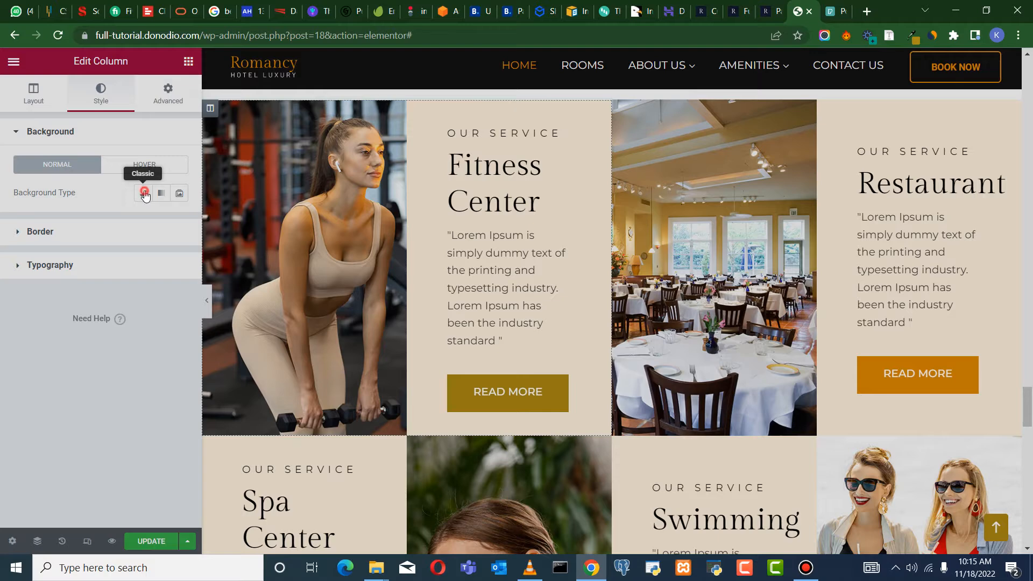
{"action": "left_click", "coordinate": [144, 192]}
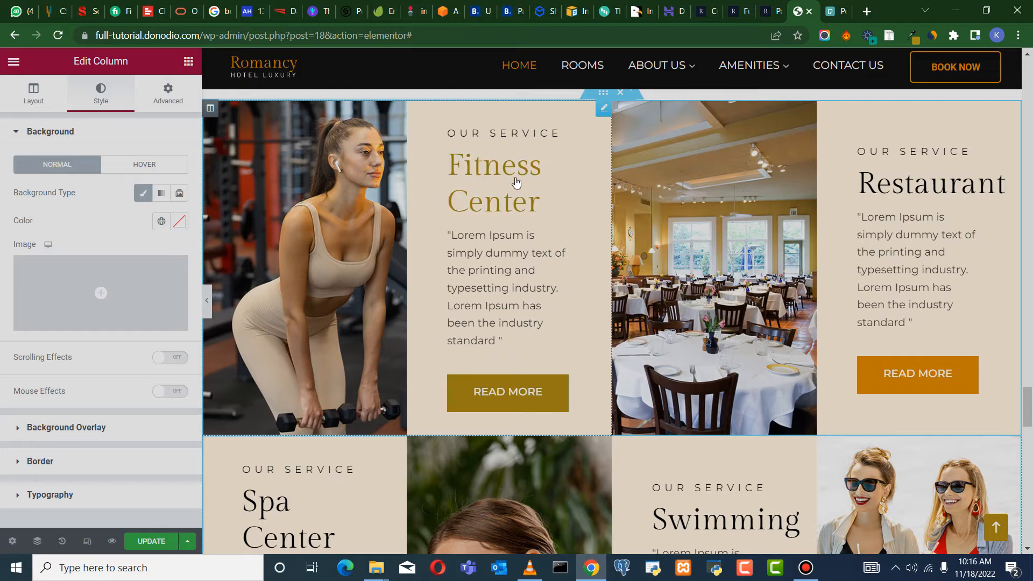
Copy the Fitness Center image box and paste only its style onto the Restaurant box
{"action": "scroll", "coordinate": [508, 183], "scroll_direction": "down", "scroll_amount": 1}
{"action": "scroll", "coordinate": [593, 202], "scroll_direction": "up", "scroll_amount": 3}
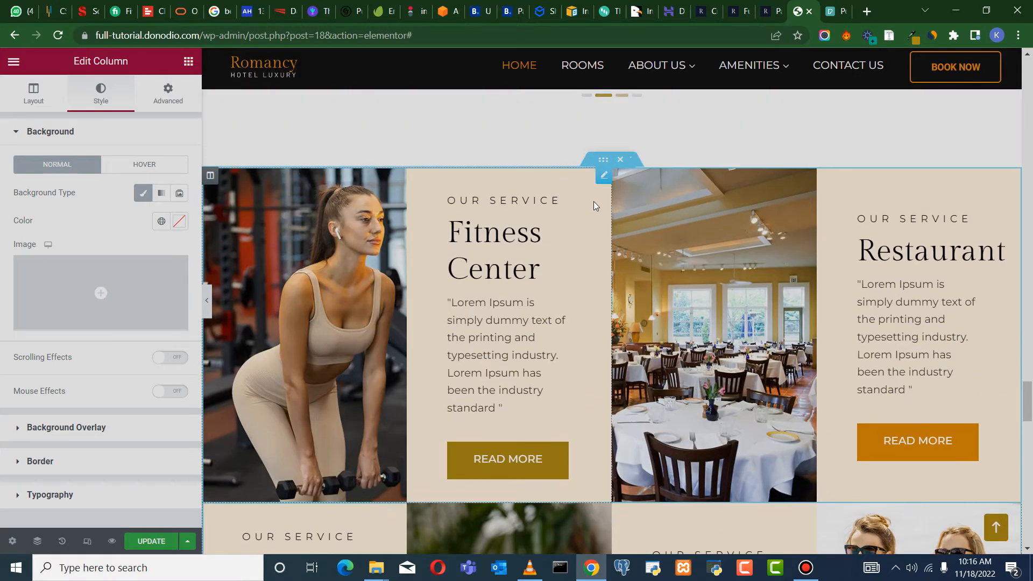
{"action": "right_click", "coordinate": [602, 181]}
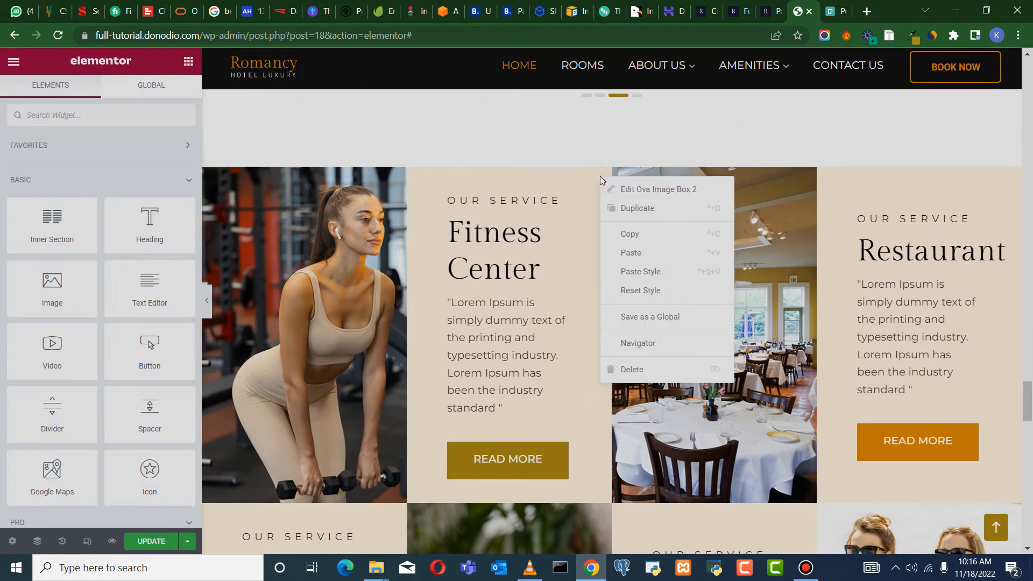
{"action": "left_click", "coordinate": [632, 233]}
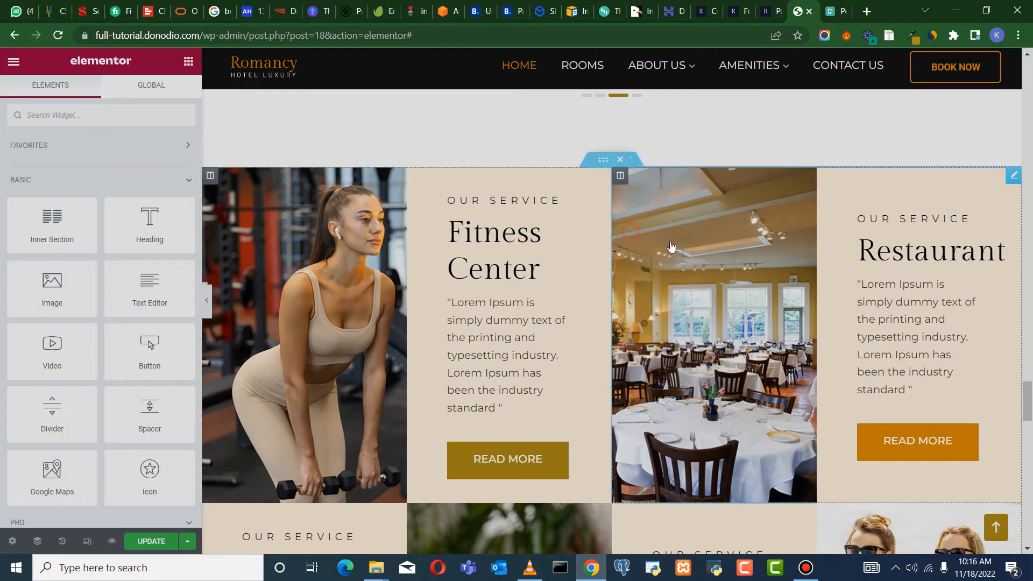
{"action": "right_click", "coordinate": [1015, 179]}
{"action": "left_click", "coordinate": [995, 251]}
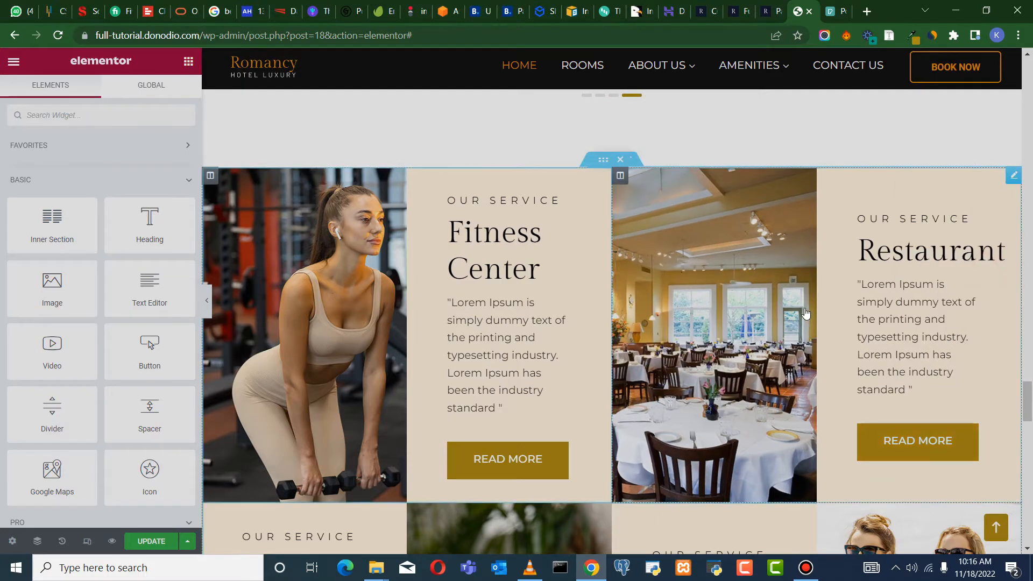
Paste the copied style onto the Spa Center and Swimming boxes, and check the buttons of all four service boxes
{"action": "scroll", "coordinate": [882, 285], "scroll_direction": "down", "scroll_amount": 3}
{"action": "scroll", "coordinate": [565, 293], "scroll_direction": "down", "scroll_amount": 2}
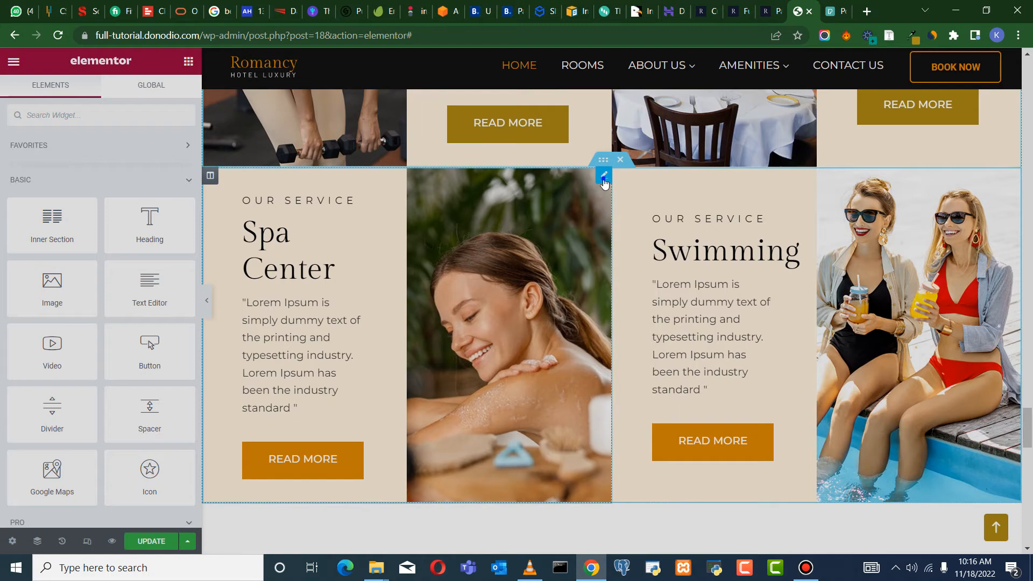
{"action": "right_click", "coordinate": [604, 183]}
{"action": "left_click", "coordinate": [645, 275]}
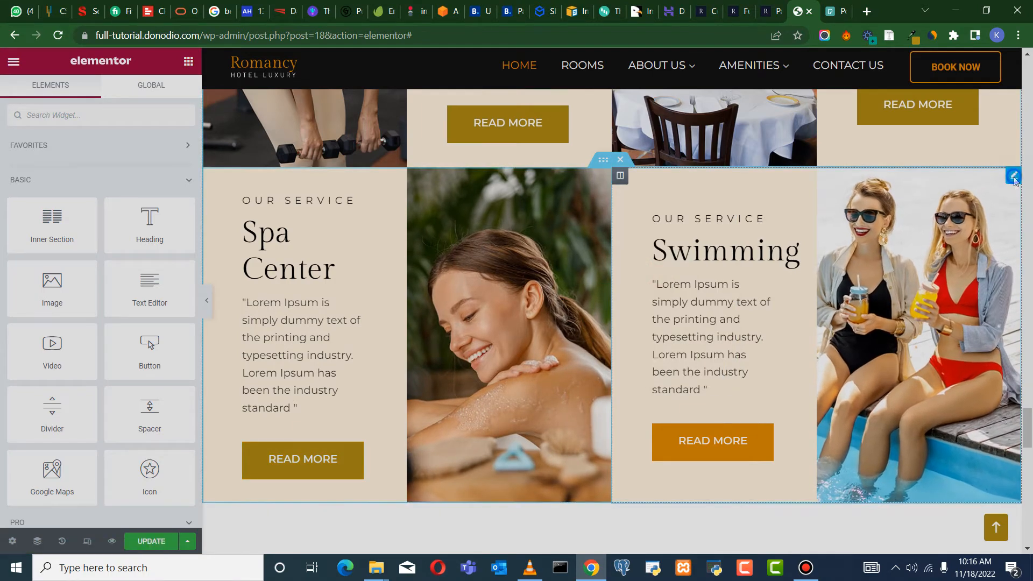
{"action": "right_click", "coordinate": [1014, 184]}
{"action": "left_click", "coordinate": [981, 278]}
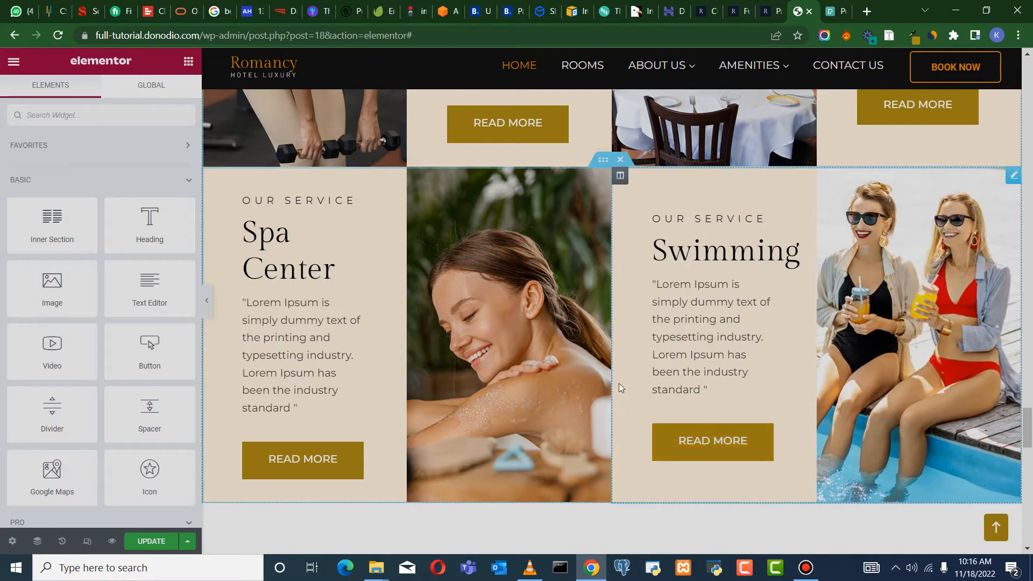
{"action": "scroll", "coordinate": [619, 387], "scroll_direction": "down", "scroll_amount": 2}
{"action": "scroll", "coordinate": [442, 311], "scroll_direction": "up", "scroll_amount": 4}
{"action": "scroll", "coordinate": [444, 311], "scroll_direction": "up", "scroll_amount": 4}
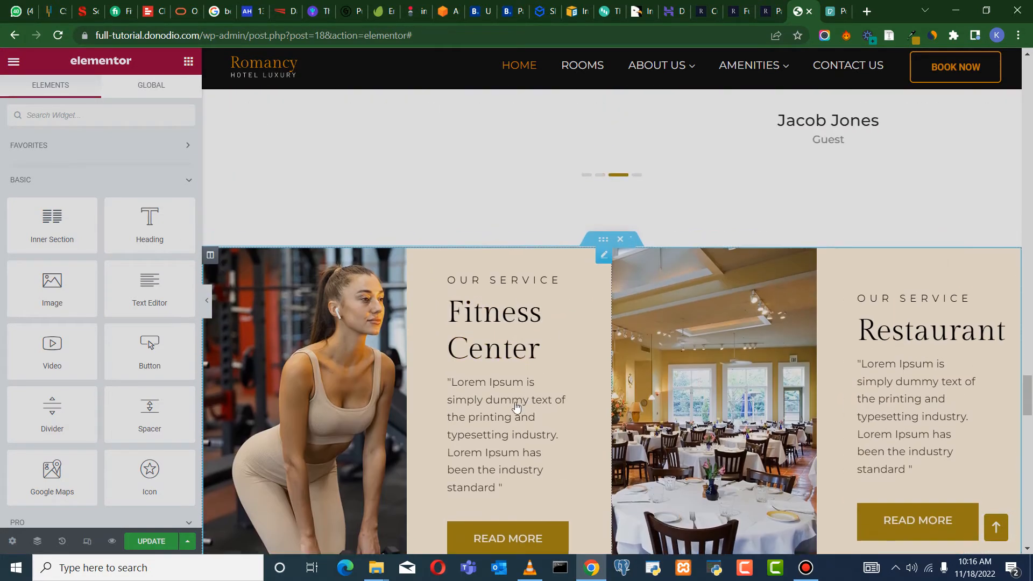
{"action": "scroll", "coordinate": [911, 392], "scroll_direction": "down", "scroll_amount": 6}
{"action": "scroll", "coordinate": [482, 354], "scroll_direction": "up", "scroll_amount": 1}
{"action": "scroll", "coordinate": [483, 354], "scroll_direction": "down", "scroll_amount": 3}
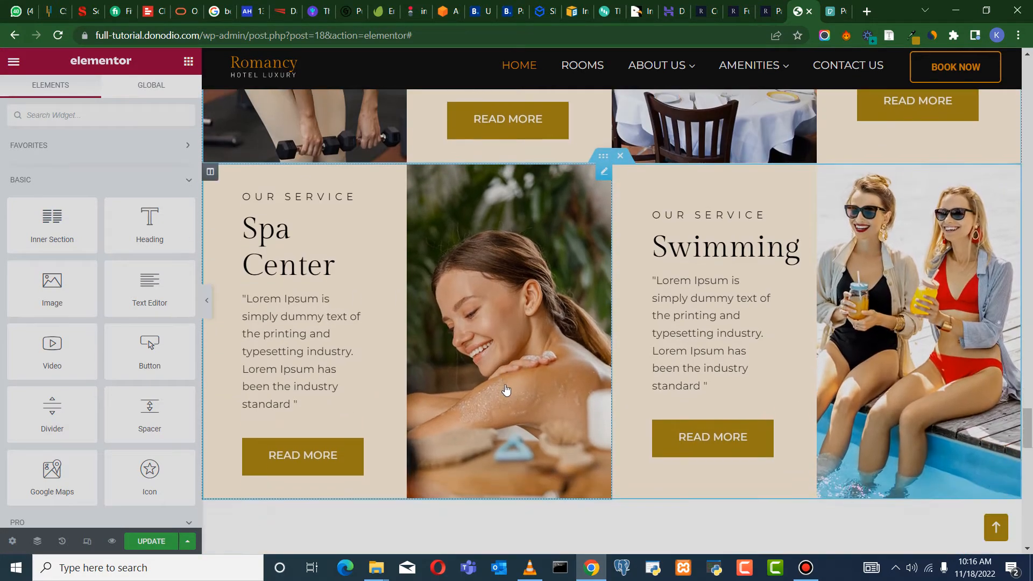
Switch to Pexels, close the open portrait photo and search for "spa" photos
{"action": "left_click", "coordinate": [829, 14]}
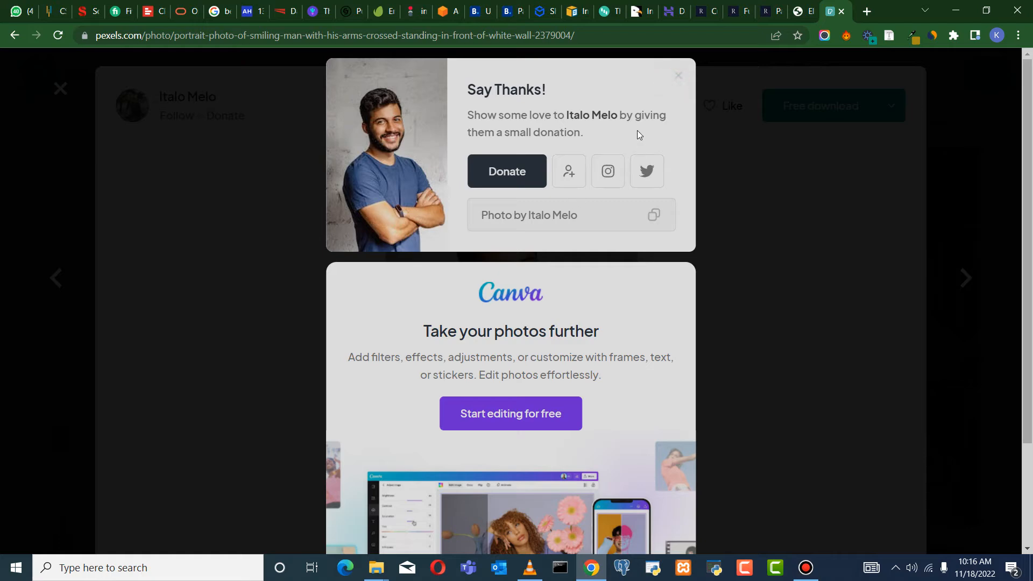
{"action": "left_click", "coordinate": [678, 77]}
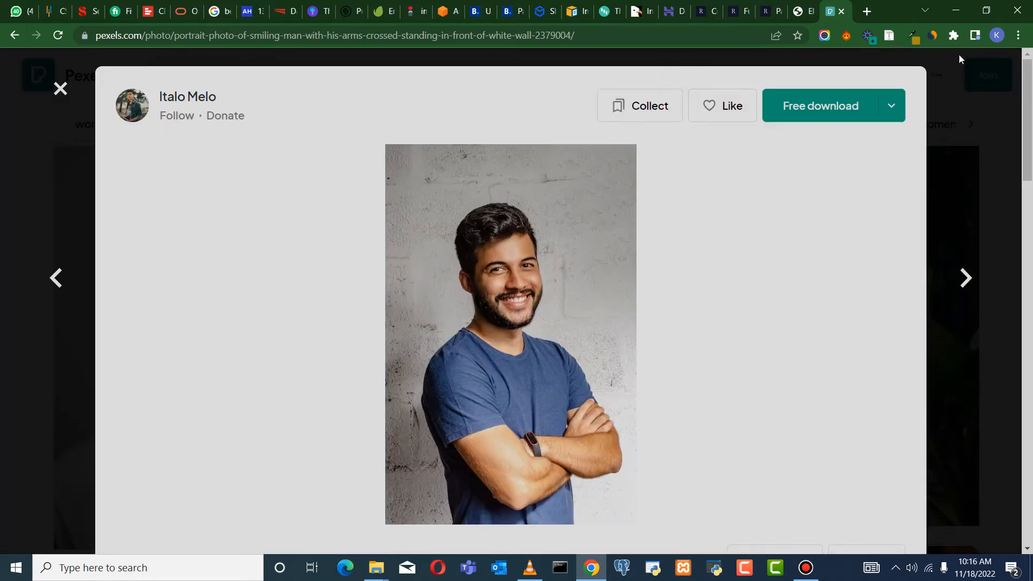
{"action": "left_click", "coordinate": [60, 88]}
{"action": "scroll", "coordinate": [331, 116], "scroll_direction": "up", "scroll_amount": 3}
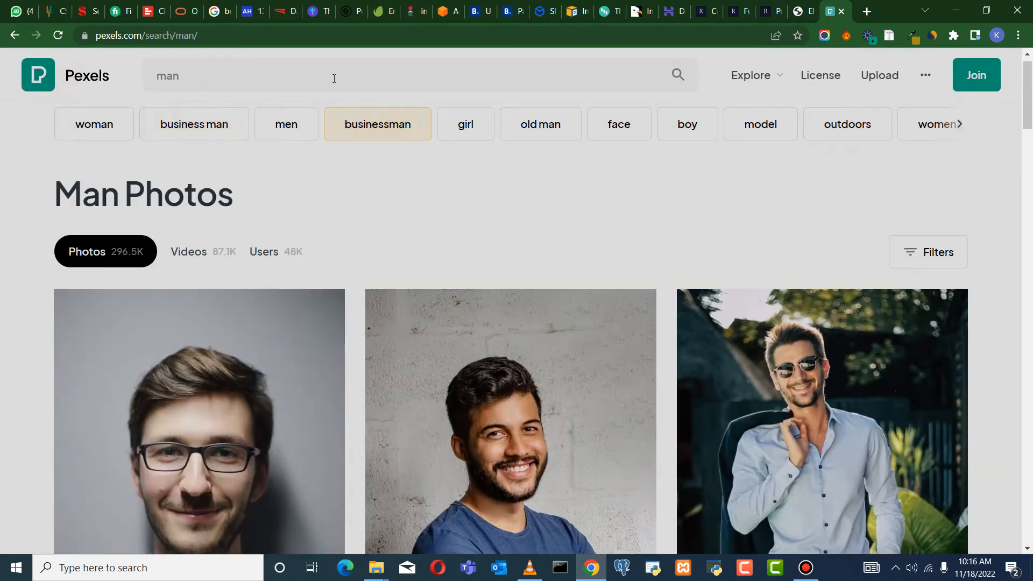
{"action": "left_click", "coordinate": [332, 77]}
{"action": "type", "text": "spa"}
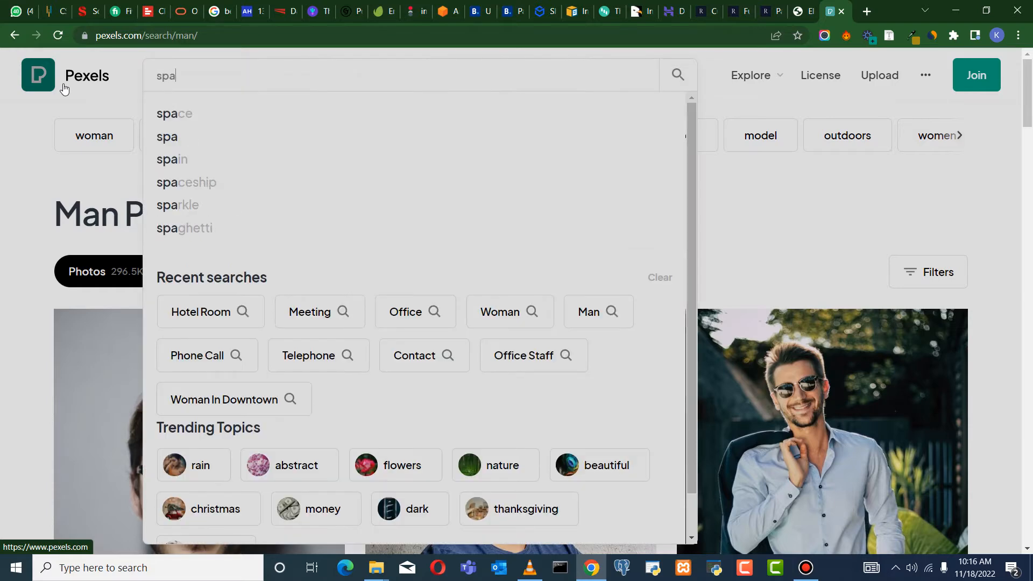
{"action": "key", "text": "Return"}
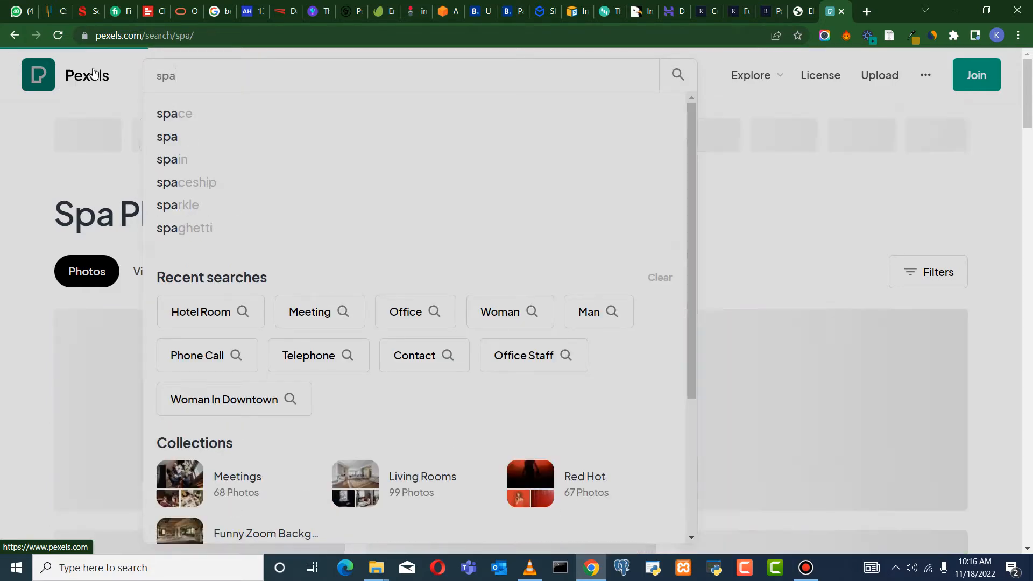
Open the spa photo of a woman with a white towel around her head and download it in Small size, 640×960
{"action": "scroll", "coordinate": [433, 325], "scroll_direction": "down", "scroll_amount": 8}
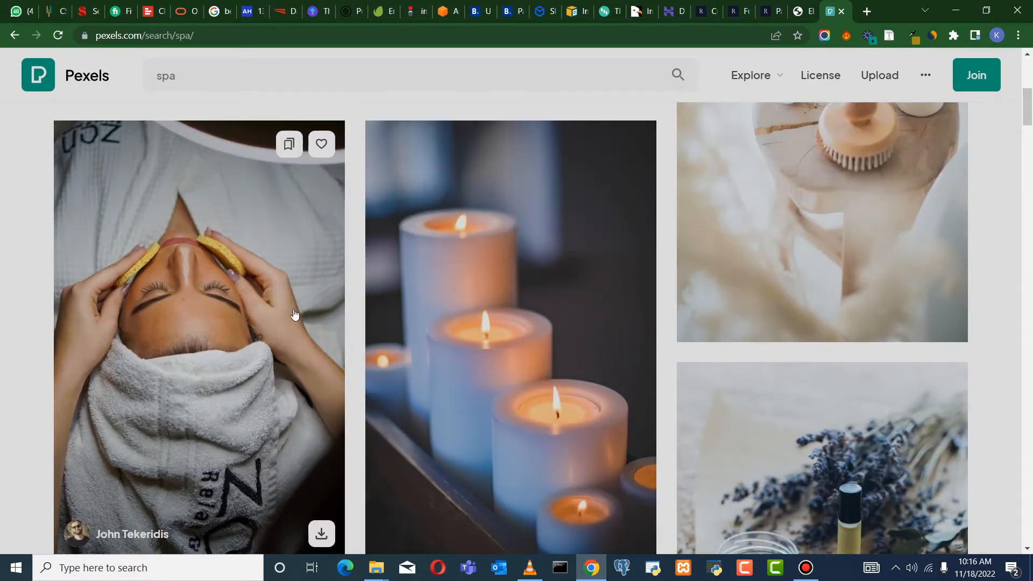
{"action": "scroll", "coordinate": [291, 325], "scroll_direction": "down", "scroll_amount": 1}
{"action": "scroll", "coordinate": [242, 296], "scroll_direction": "up", "scroll_amount": 3}
{"action": "scroll", "coordinate": [253, 304], "scroll_direction": "down", "scroll_amount": 2}
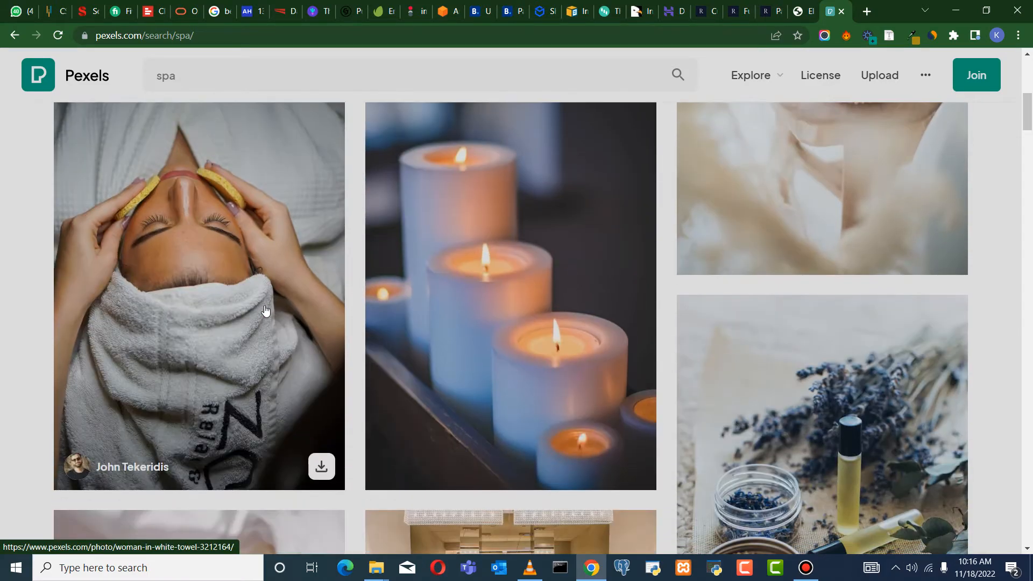
{"action": "left_click", "coordinate": [224, 272]}
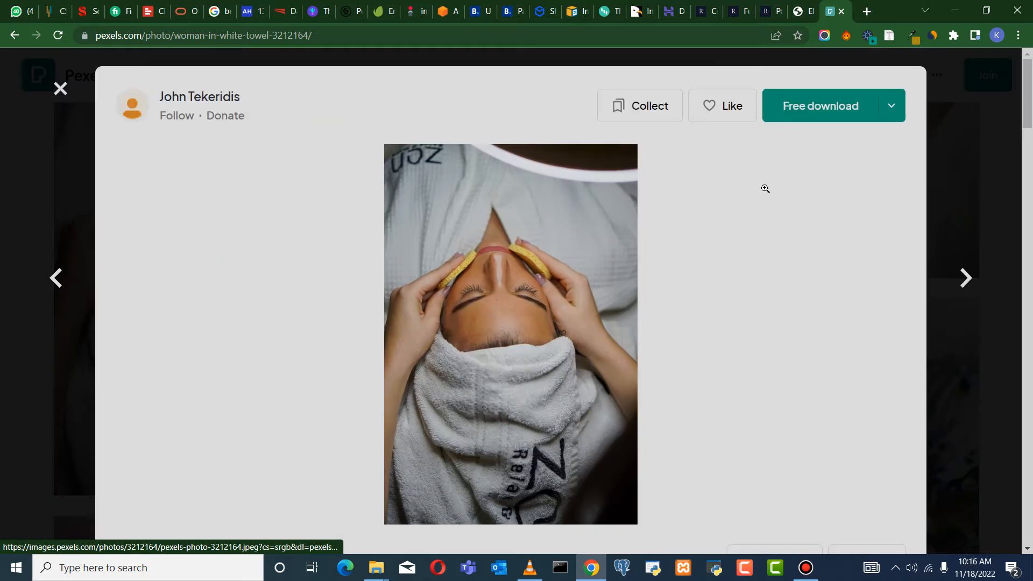
{"action": "left_click", "coordinate": [890, 105]}
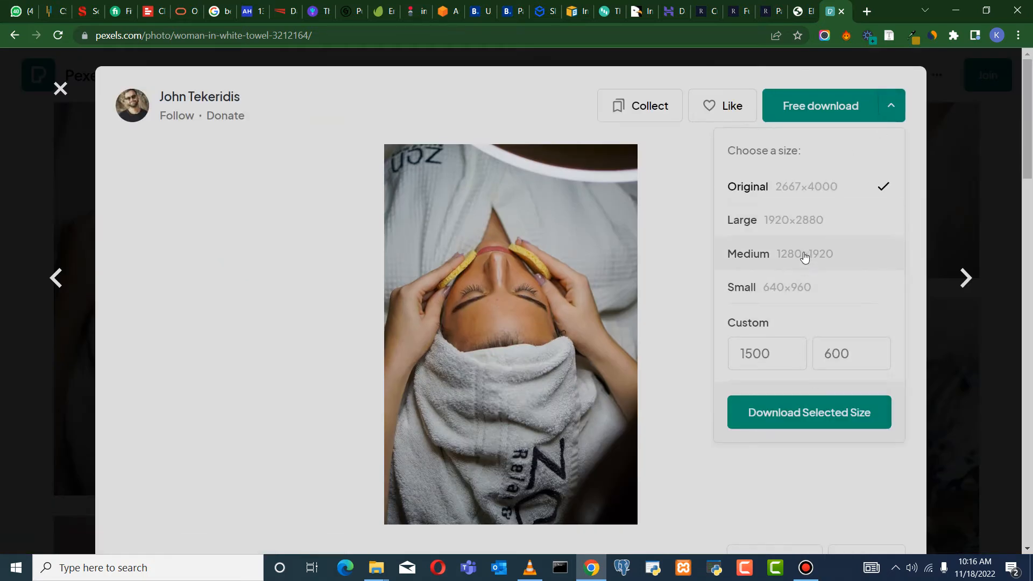
{"action": "left_click", "coordinate": [807, 414]}
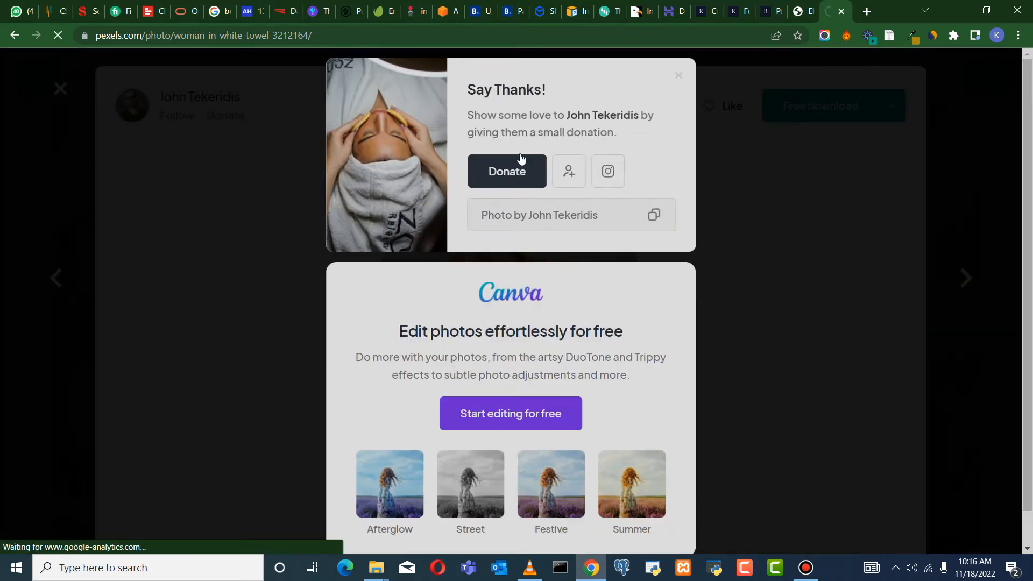
Return to Elementor, upload the downloaded towel photo and insert it as the Spa Center box's image
{"action": "left_click", "coordinate": [796, 17]}
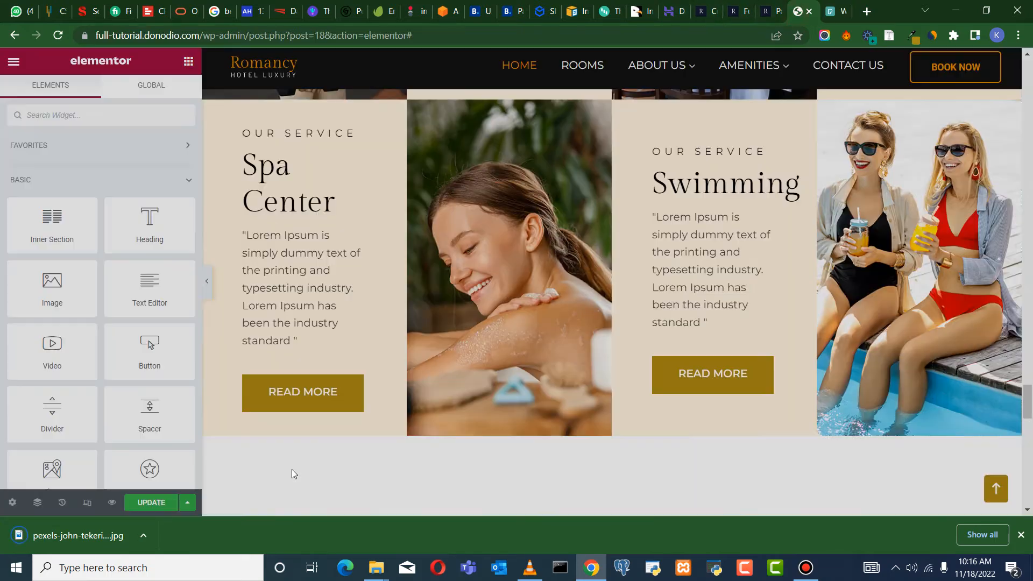
{"action": "left_click", "coordinate": [603, 109]}
{"action": "left_click", "coordinate": [103, 215]}
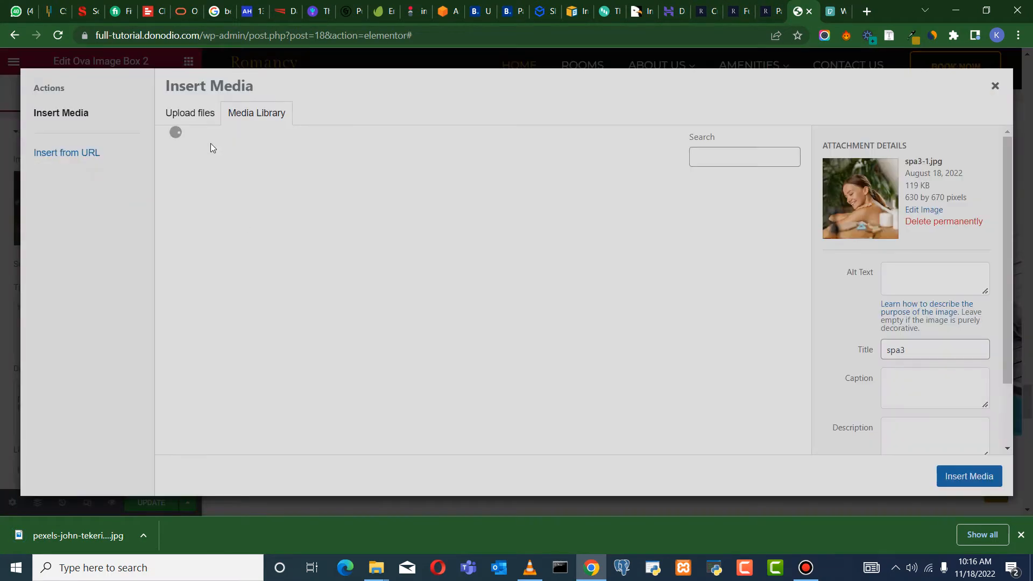
{"action": "left_click", "coordinate": [194, 116]}
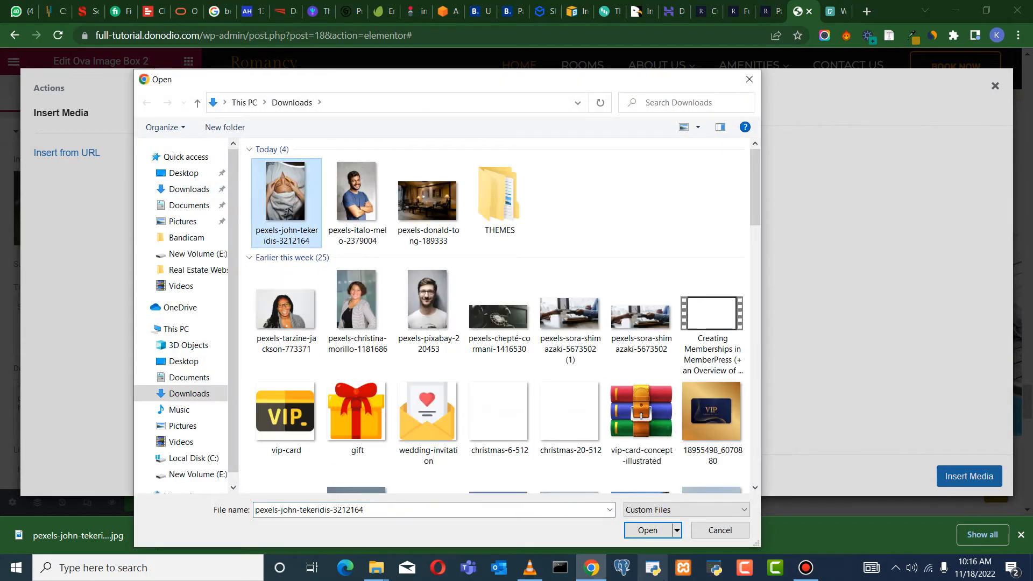
{"action": "left_click", "coordinate": [627, 533]}
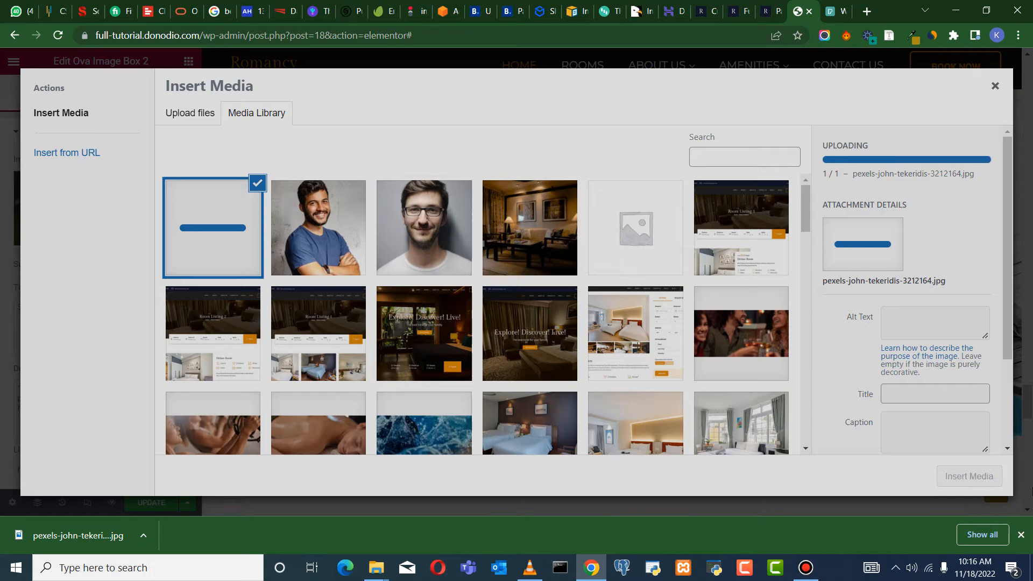
{"action": "left_click", "coordinate": [1022, 539]}
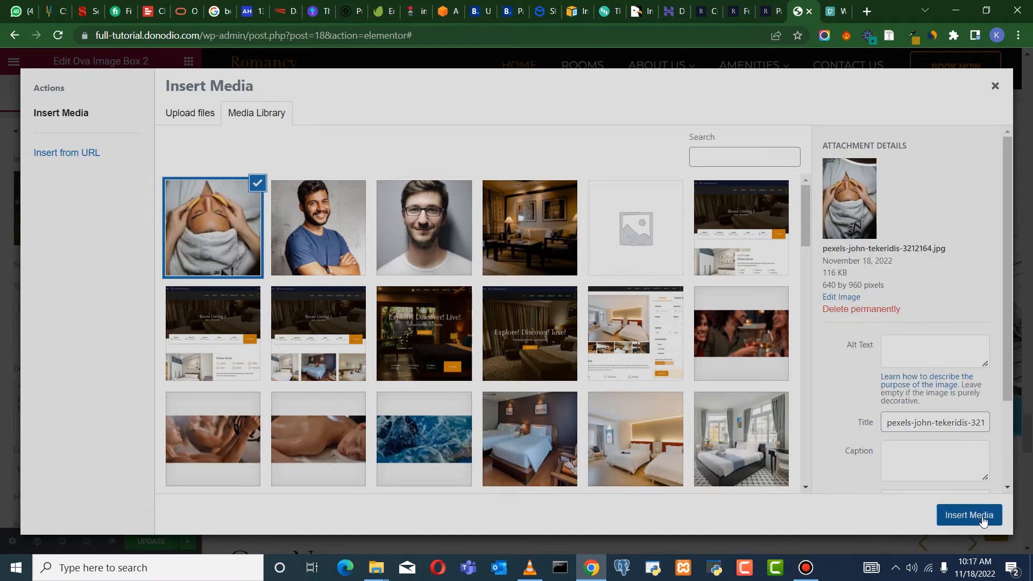
{"action": "left_click", "coordinate": [977, 516]}
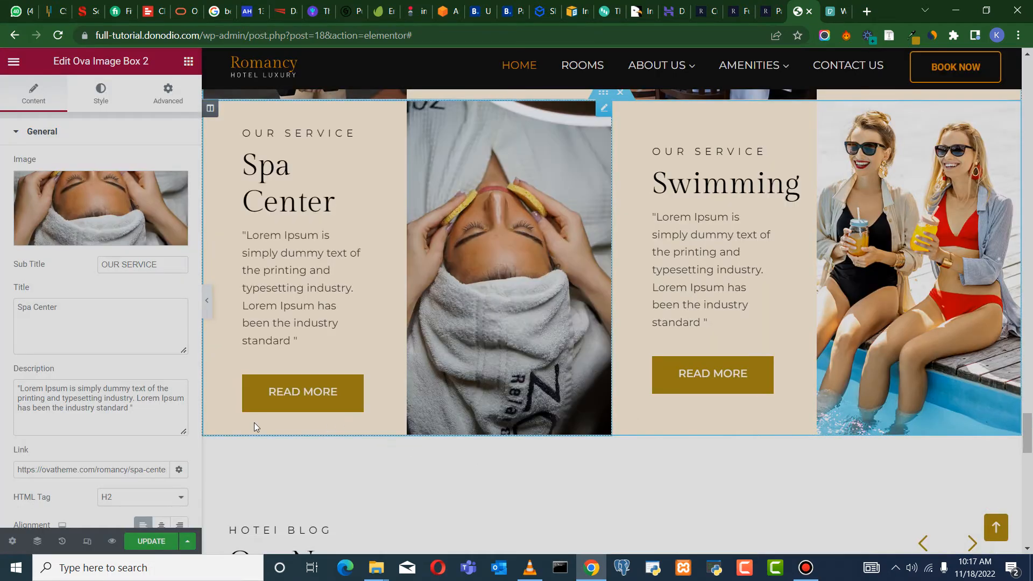
Review the four service boxes and the Our News section, and save the homepage changes
{"action": "scroll", "coordinate": [608, 194], "scroll_direction": "up", "scroll_amount": 1}
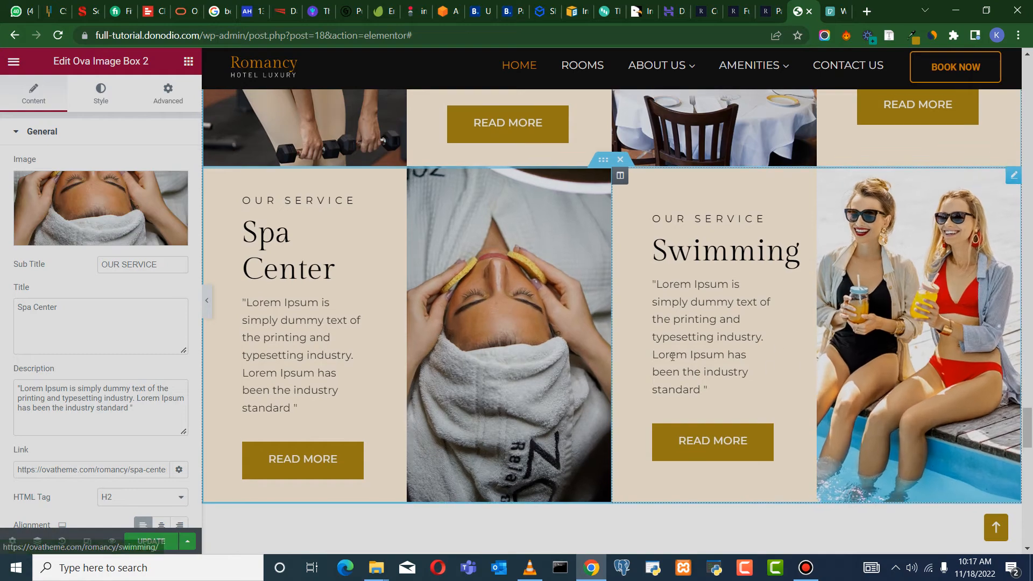
{"action": "scroll", "coordinate": [611, 253], "scroll_direction": "down", "scroll_amount": 3}
{"action": "scroll", "coordinate": [611, 256], "scroll_direction": "up", "scroll_amount": 3}
{"action": "scroll", "coordinate": [807, 340], "scroll_direction": "up", "scroll_amount": 1}
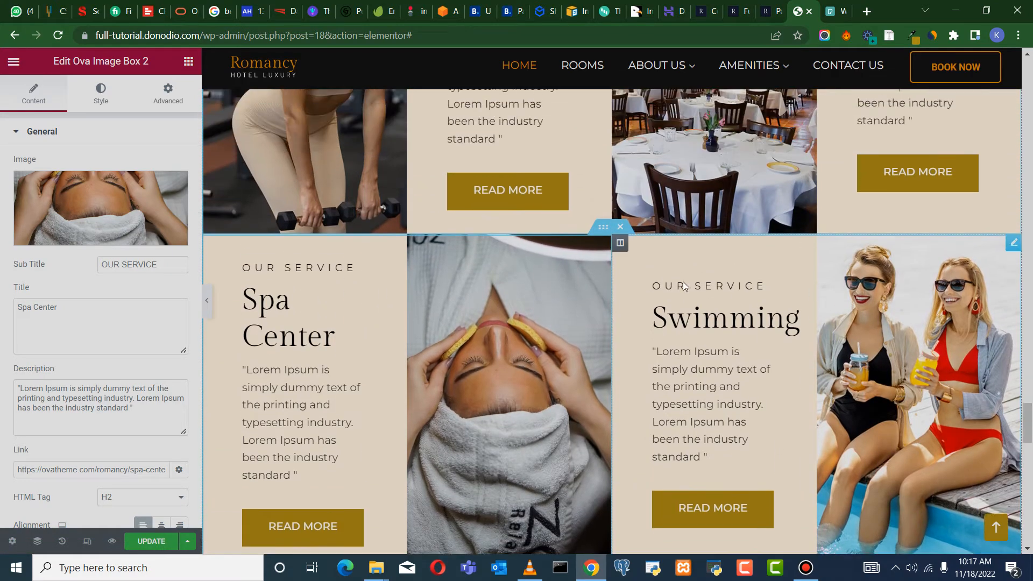
{"action": "scroll", "coordinate": [807, 344], "scroll_direction": "up", "scroll_amount": 5}
{"action": "scroll", "coordinate": [538, 385], "scroll_direction": "down", "scroll_amount": 12}
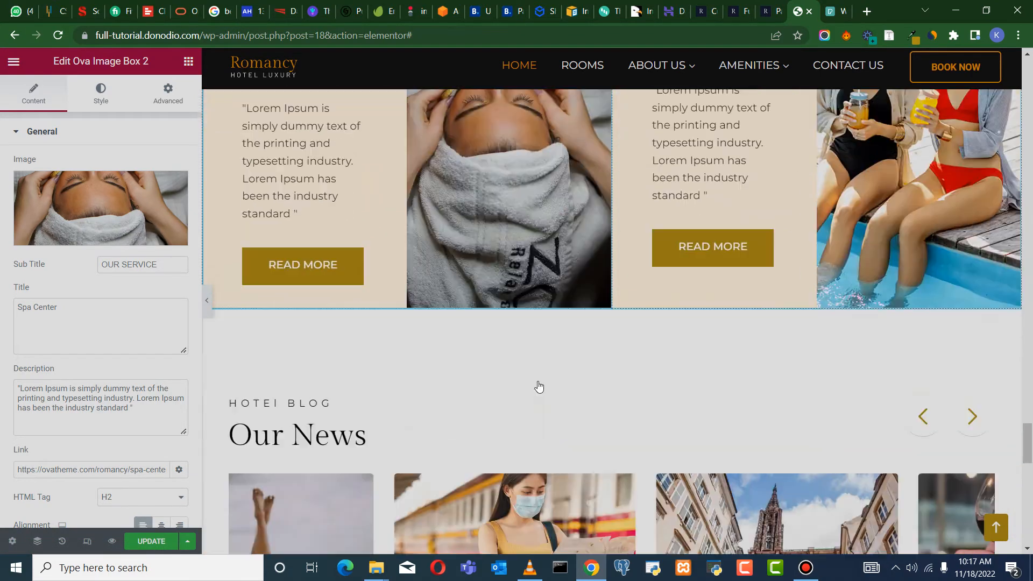
{"action": "scroll", "coordinate": [467, 391], "scroll_direction": "down", "scroll_amount": 2}
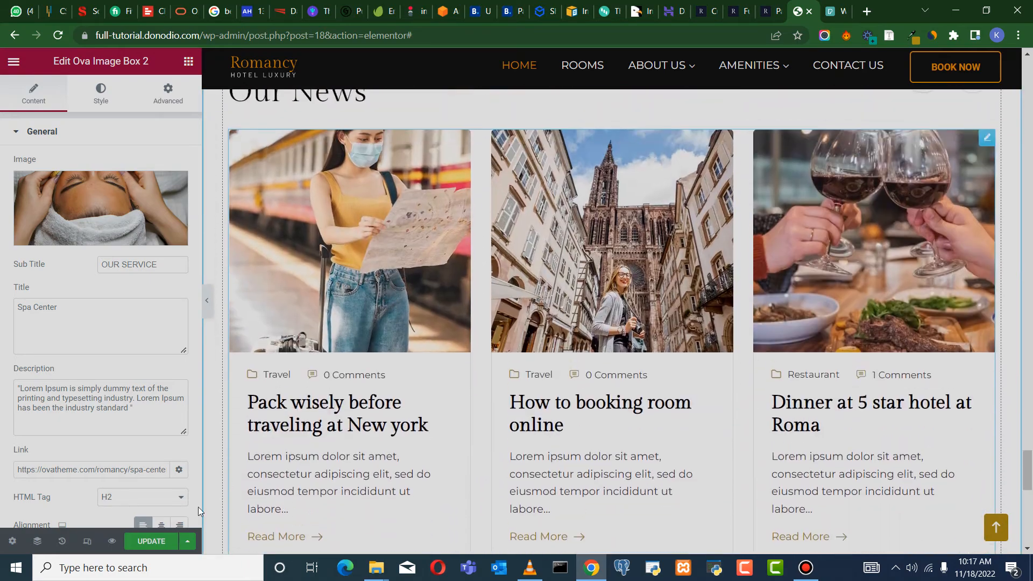
{"action": "left_click", "coordinate": [152, 541]}
{"action": "scroll", "coordinate": [804, 305], "scroll_direction": "down", "scroll_amount": 5}
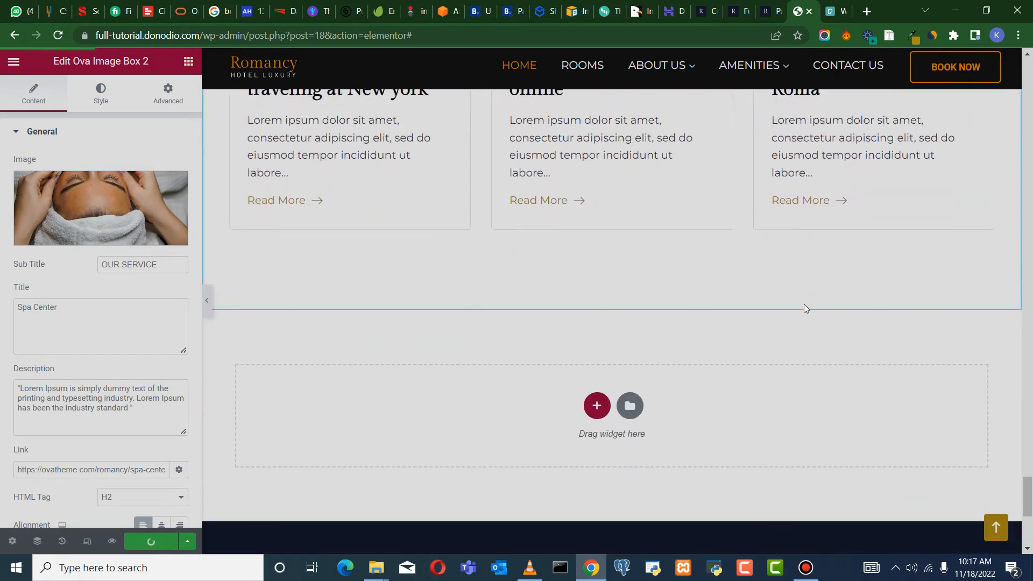
{"action": "scroll", "coordinate": [775, 239], "scroll_direction": "up", "scroll_amount": 3}
{"action": "scroll", "coordinate": [775, 239], "scroll_direction": "up", "scroll_amount": 6}
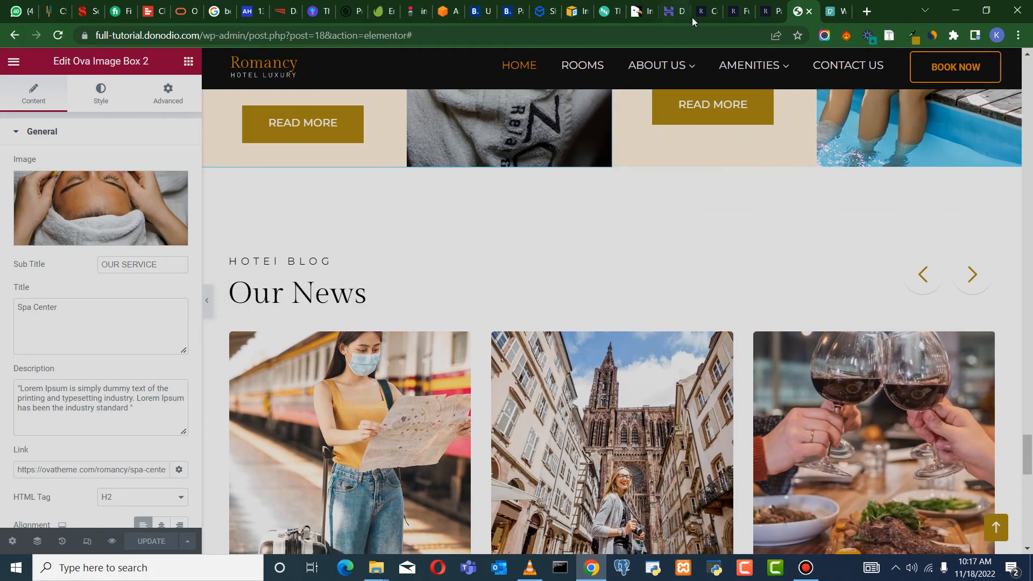
Switch to the theme customizer's browser tab and load the WordPress dashboard at full-tutorial.donodio.com/wp-admin/ in it
{"action": "left_click", "coordinate": [699, 14]}
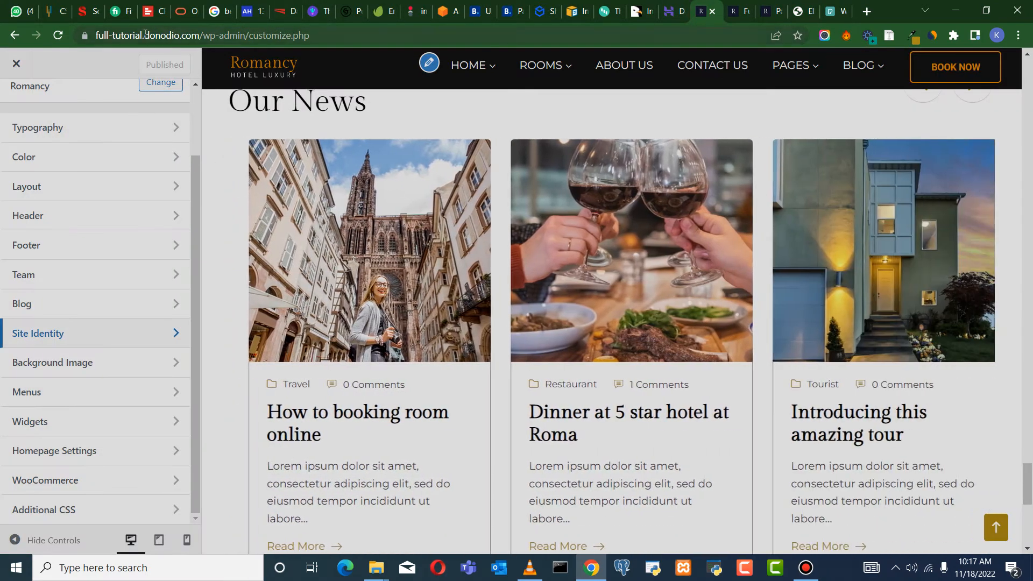
{"action": "left_click_drag", "start_coordinate": [249, 36], "coordinate": [310, 36]}
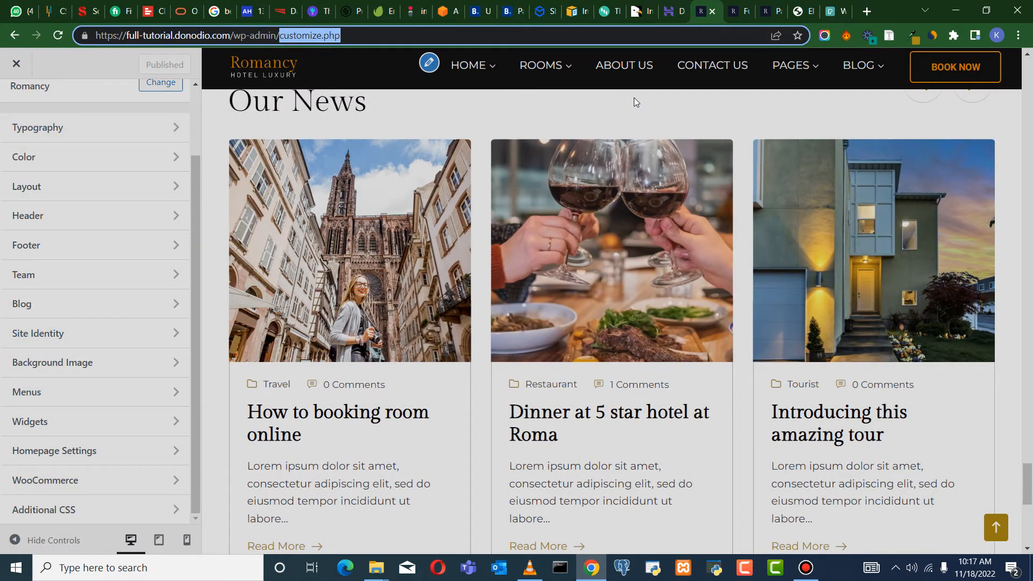
{"action": "key", "text": "BackSpace"}
{"action": "key", "text": "Return"}
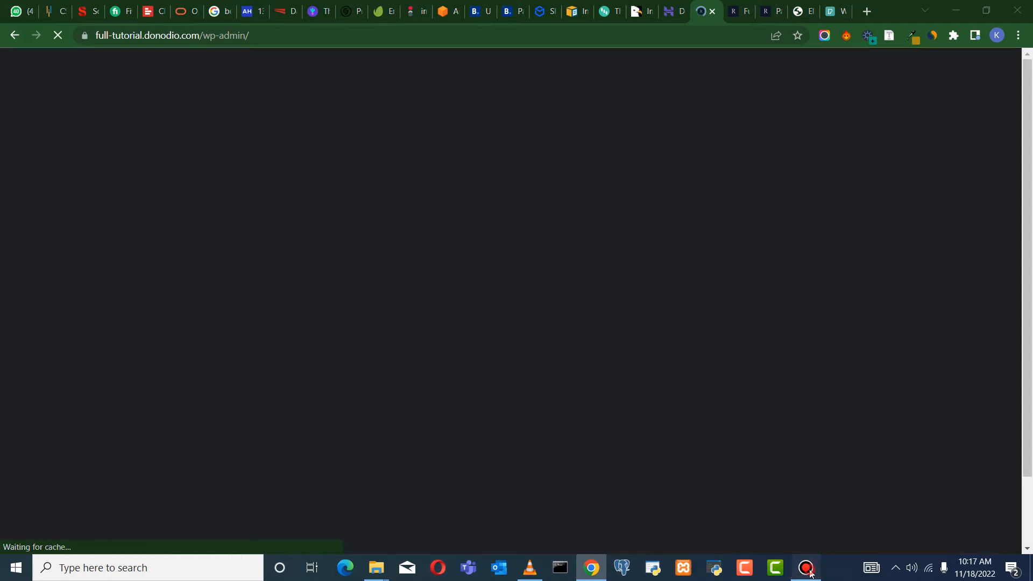
{"action": "left_click", "coordinate": [809, 572]}
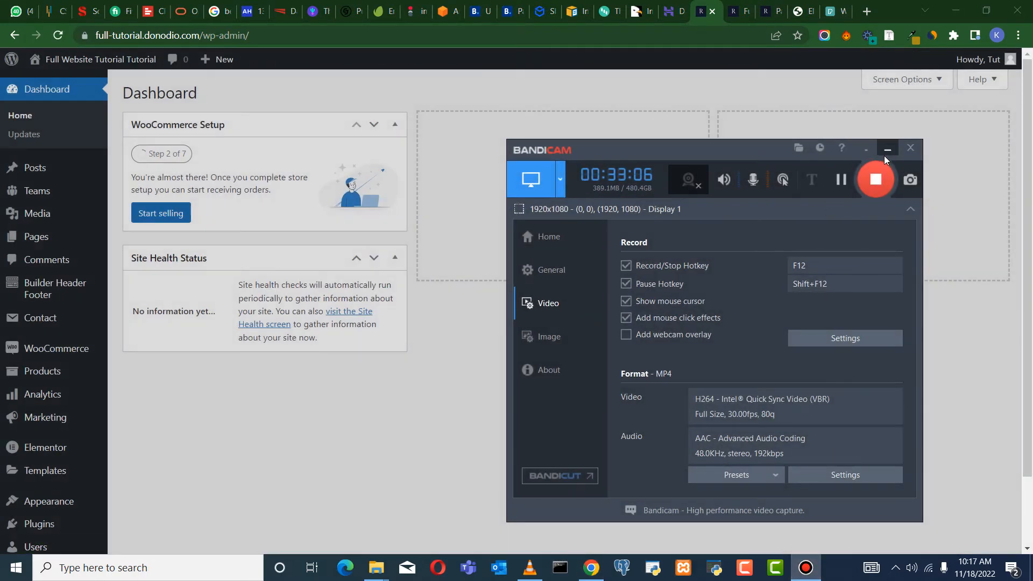
{"action": "left_click", "coordinate": [886, 150]}
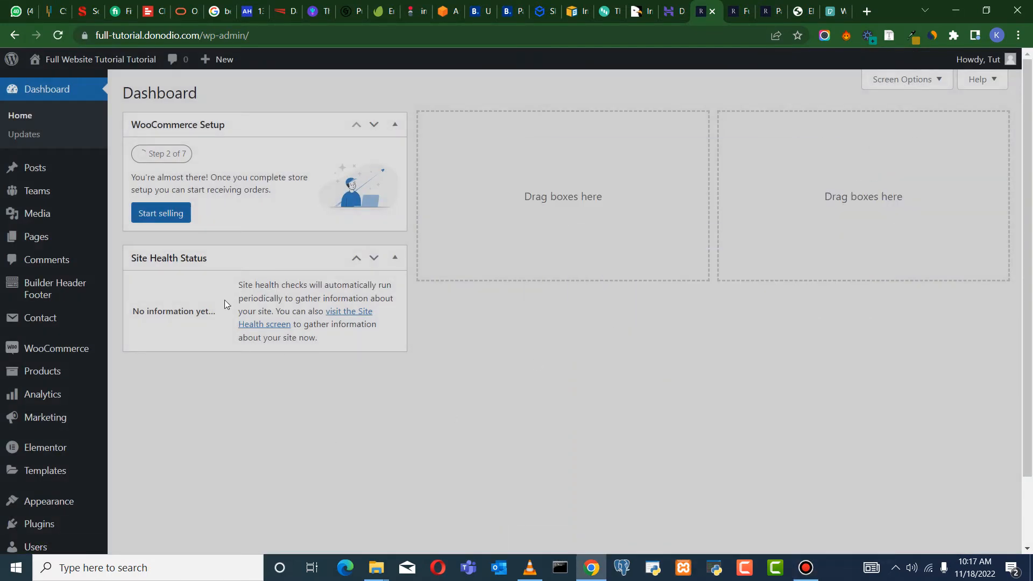
Open the list of all posts and compare it with the Our News cards on the homepage
{"action": "mouse_move", "coordinate": [43, 169]}
{"action": "left_click", "coordinate": [139, 176]}
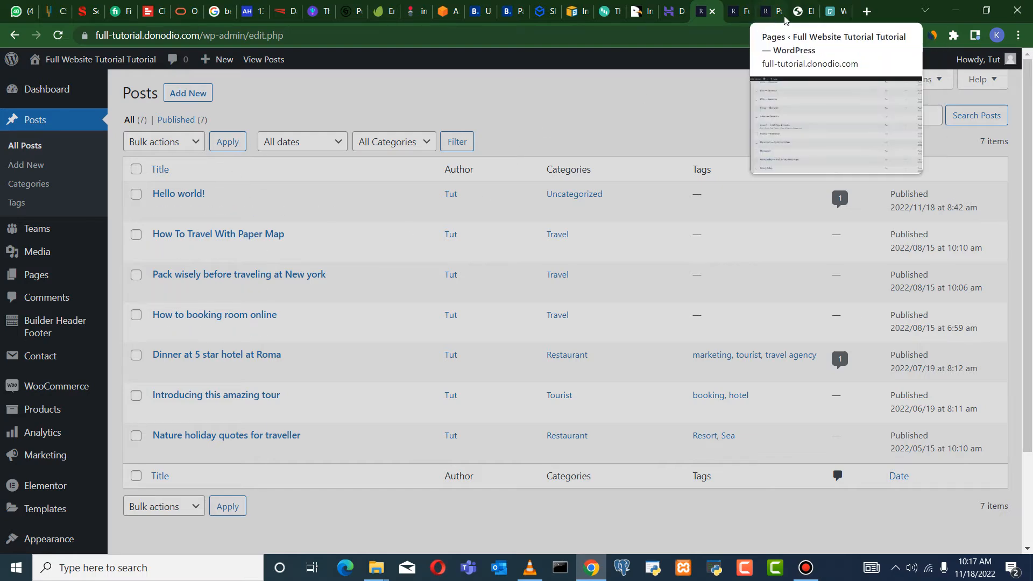
{"action": "left_click", "coordinate": [803, 12]}
{"action": "scroll", "coordinate": [379, 360], "scroll_direction": "down", "scroll_amount": 3}
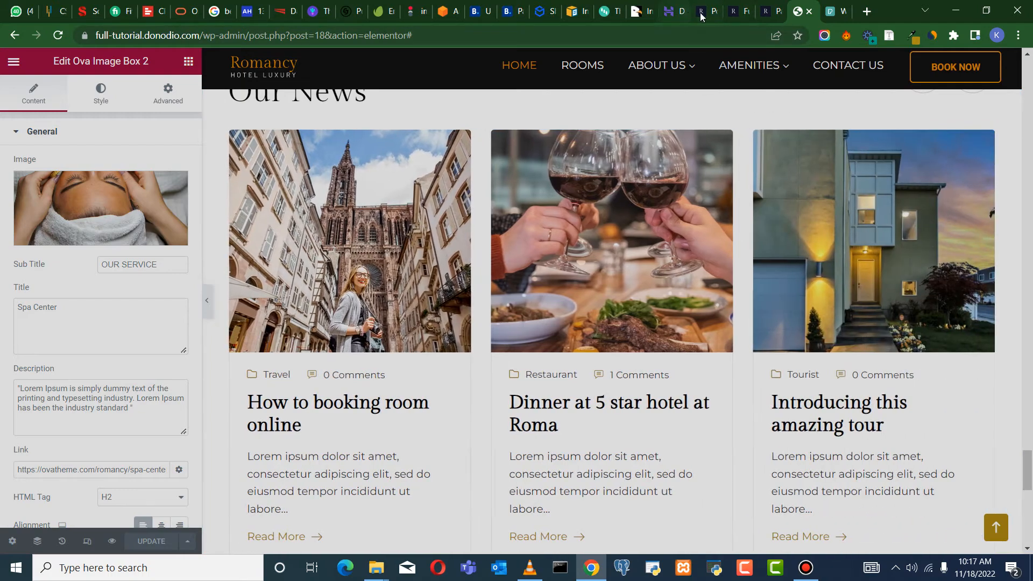
{"action": "left_click", "coordinate": [702, 14]}
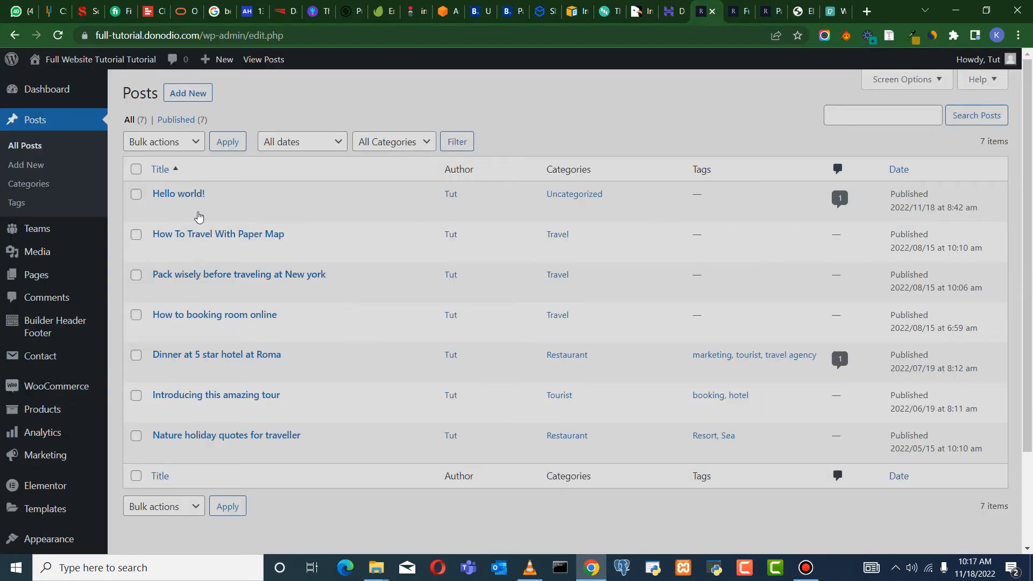
Move the "Hello world!" post to the trash and open "How To Travel With Paper Map" for editing in a new browser tab
{"action": "left_click", "coordinate": [229, 214]}
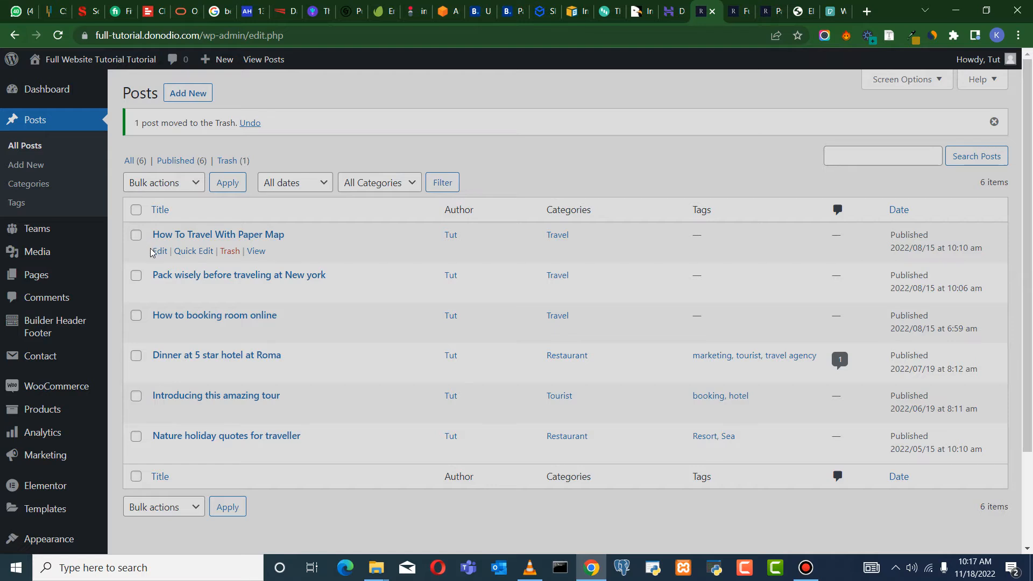
{"action": "right_click", "coordinate": [152, 253]}
{"action": "left_click", "coordinate": [215, 267]}
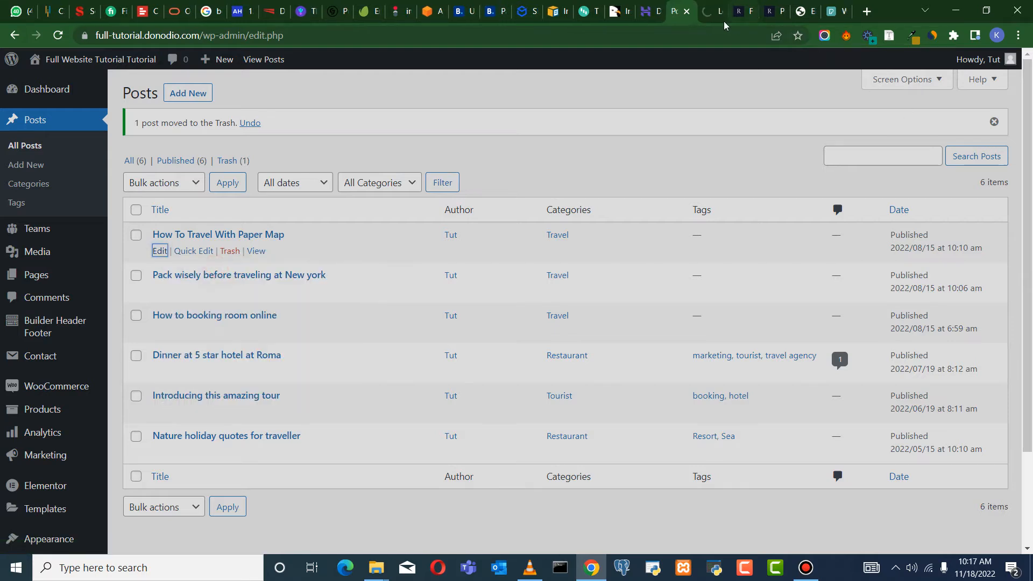
{"action": "left_click", "coordinate": [710, 21]}
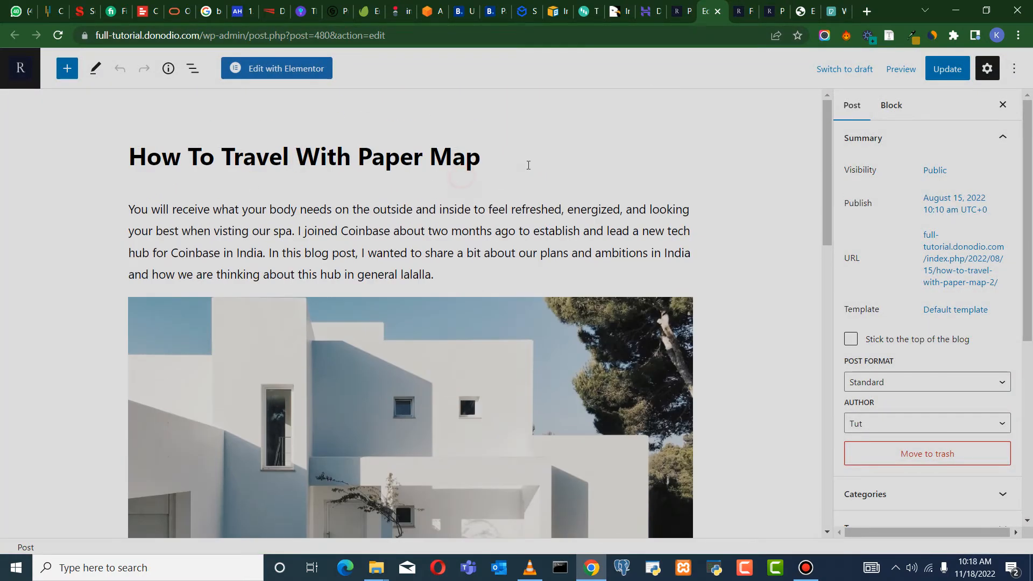
{"action": "left_click", "coordinate": [671, 13]}
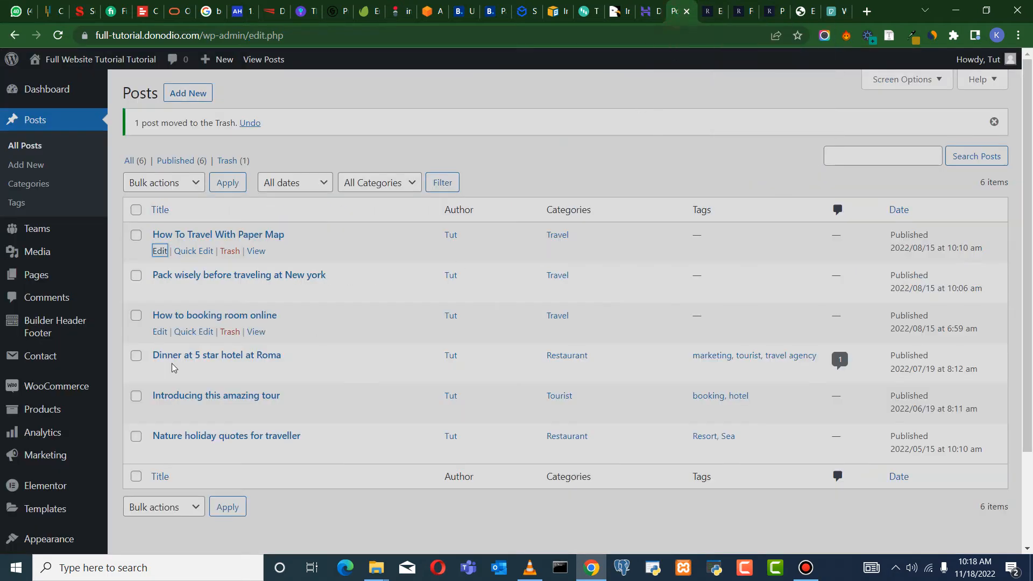
{"action": "left_click", "coordinate": [715, 20]}
Select the white house image below the opening paragraph of the post
{"action": "scroll", "coordinate": [446, 380], "scroll_direction": "down", "scroll_amount": 3}
{"action": "left_click", "coordinate": [446, 346]}
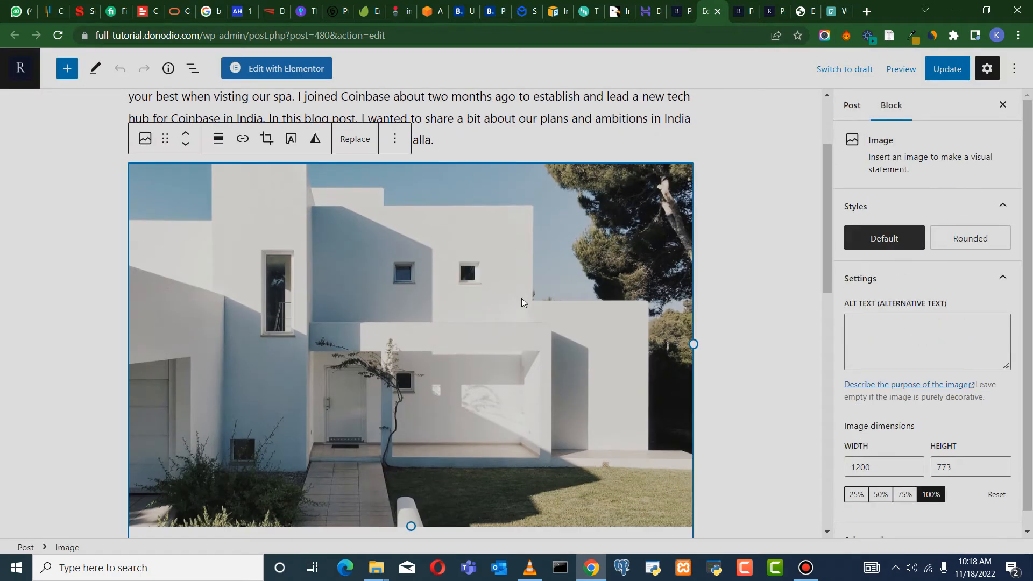
{"action": "scroll", "coordinate": [445, 253], "scroll_direction": "down", "scroll_amount": 3}
{"action": "scroll", "coordinate": [617, 224], "scroll_direction": "up", "scroll_amount": 2}
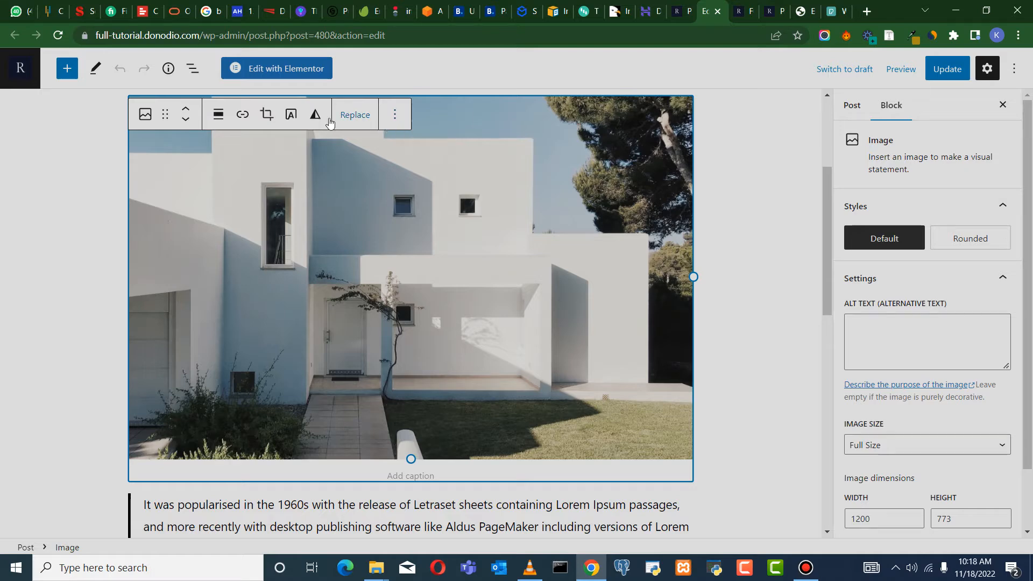
{"action": "left_click", "coordinate": [144, 115]}
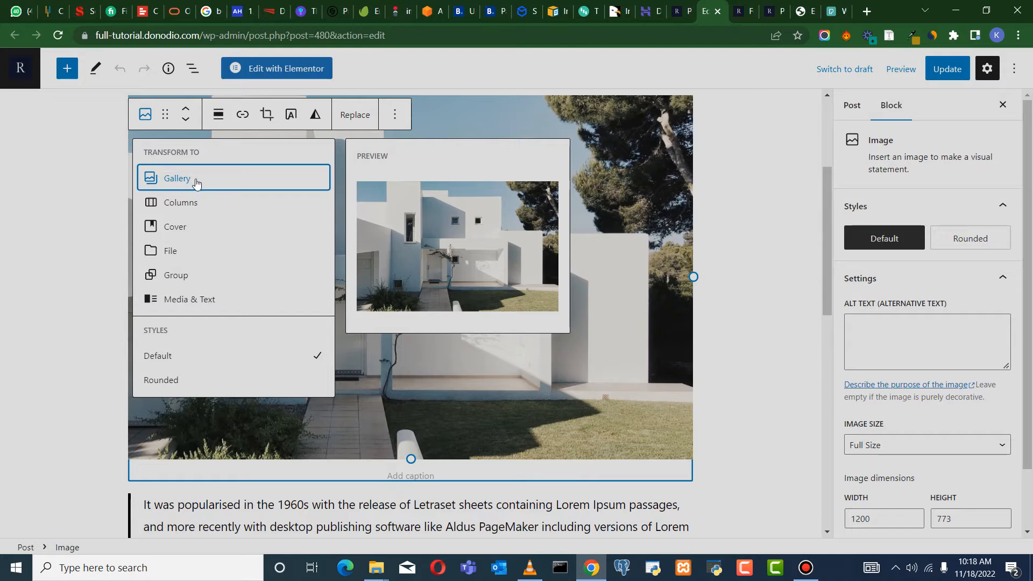
{"action": "left_click", "coordinate": [483, 425]}
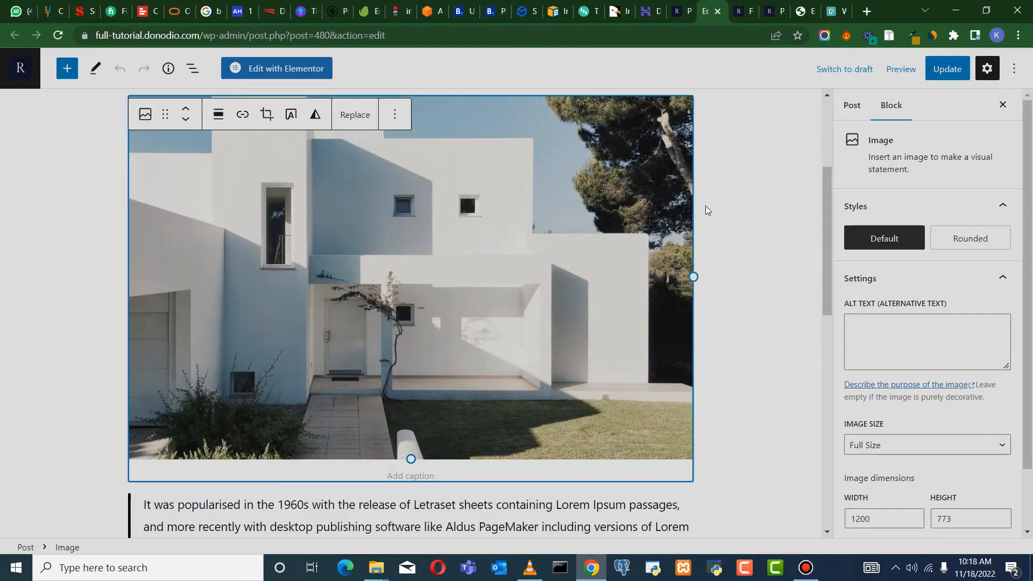
{"action": "right_click", "coordinate": [565, 208]}
{"action": "left_click", "coordinate": [423, 218]}
Replace the white house image with the dimly lit lounge photo from the media library
{"action": "left_click", "coordinate": [357, 120]}
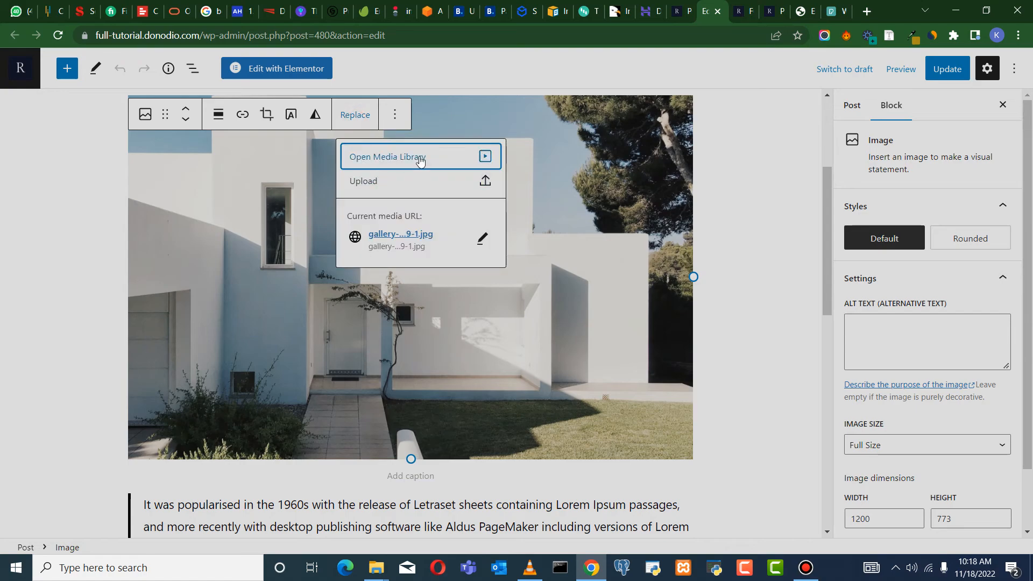
{"action": "left_click", "coordinate": [420, 159]}
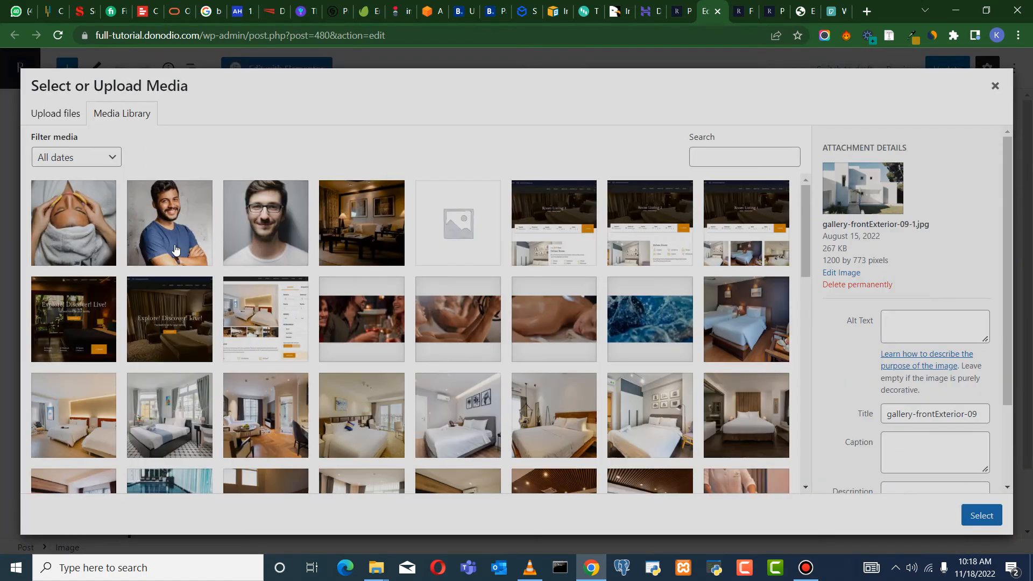
{"action": "left_click", "coordinate": [980, 516]}
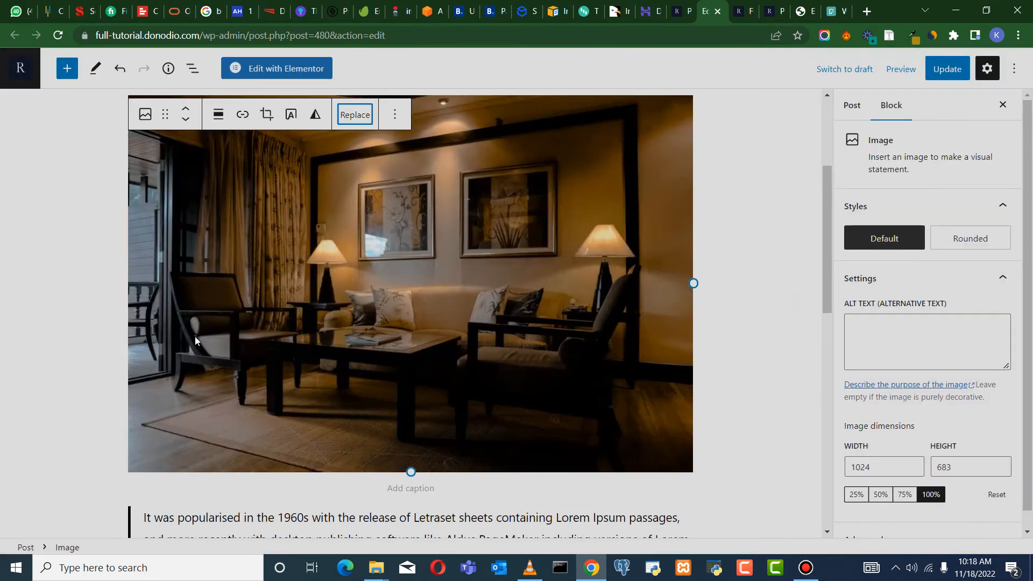
Examine the rest of the post, including its paragraphs, the two gallery images and the general settings
{"action": "scroll", "coordinate": [532, 288], "scroll_direction": "up", "scroll_amount": 3}
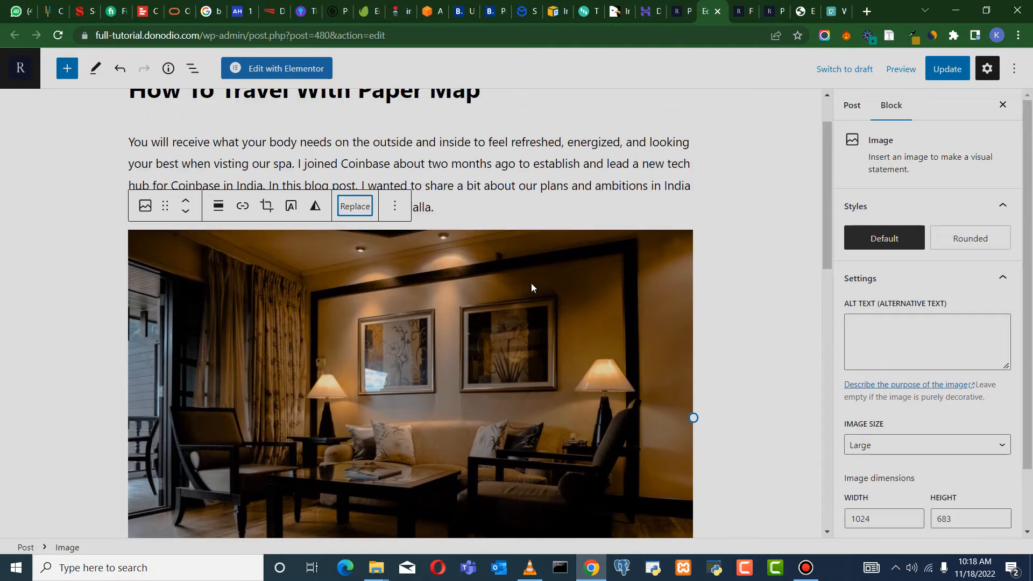
{"action": "left_click", "coordinate": [405, 164]}
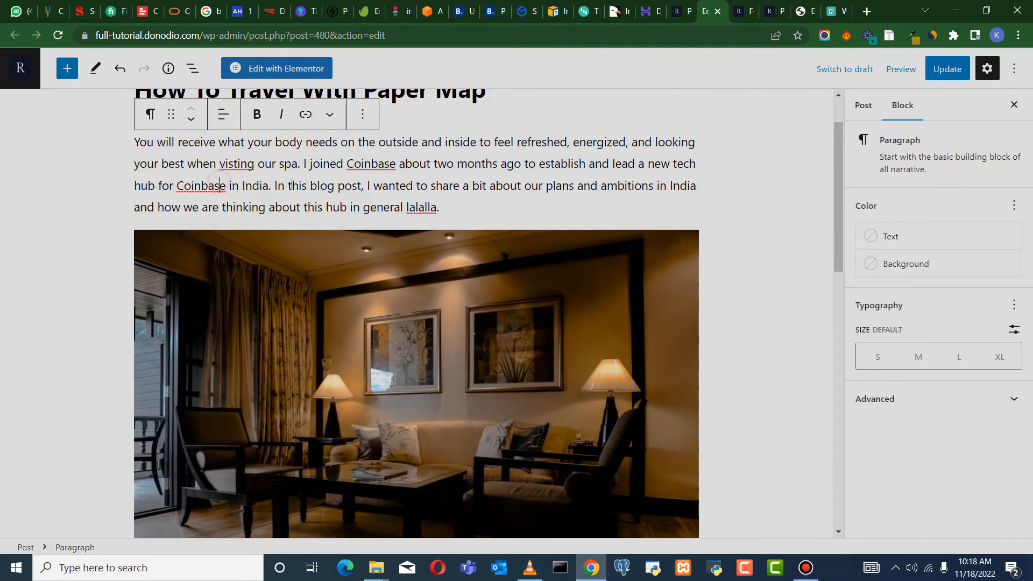
{"action": "scroll", "coordinate": [405, 197], "scroll_direction": "up", "scroll_amount": 1}
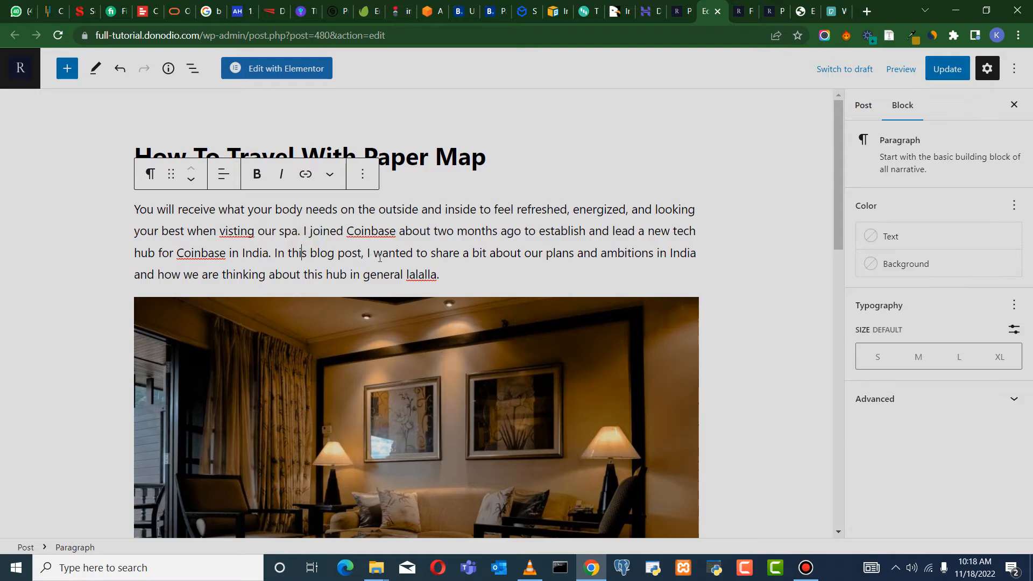
{"action": "scroll", "coordinate": [479, 267], "scroll_direction": "down", "scroll_amount": 13}
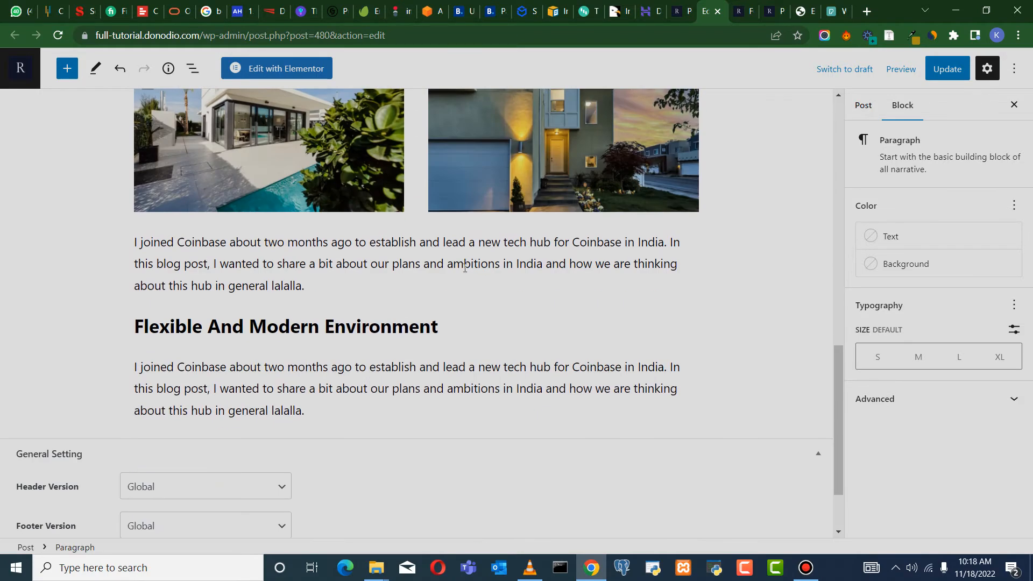
{"action": "scroll", "coordinate": [223, 241], "scroll_direction": "up", "scroll_amount": 2}
{"action": "scroll", "coordinate": [223, 242], "scroll_direction": "down", "scroll_amount": 1}
{"action": "left_click", "coordinate": [223, 242]}
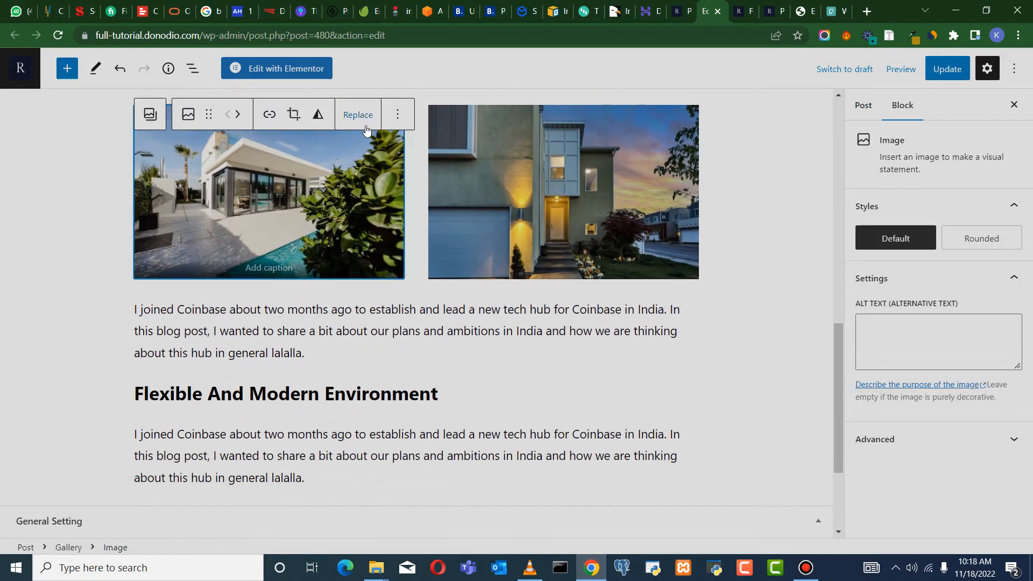
{"action": "left_click", "coordinate": [592, 203]}
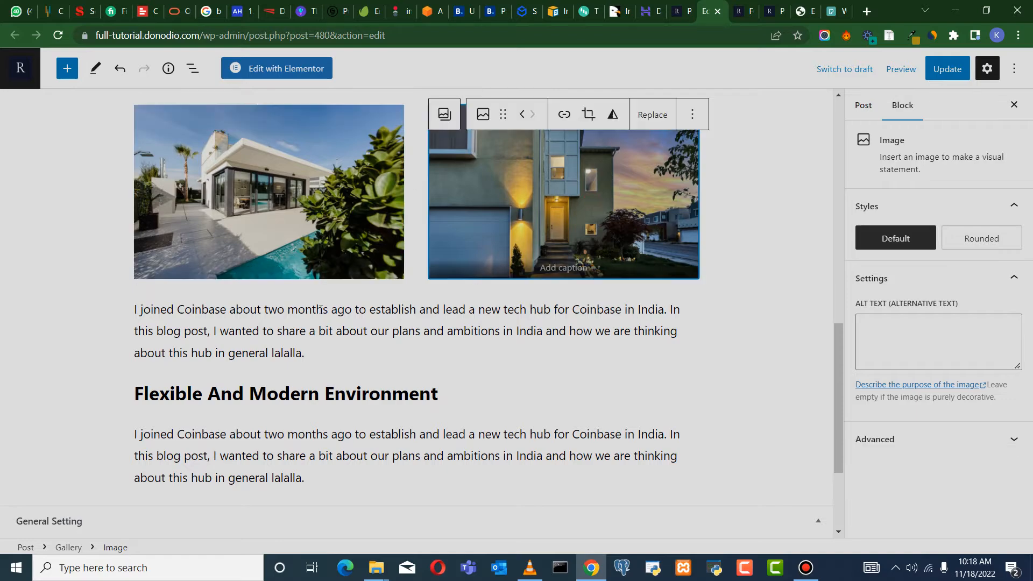
{"action": "scroll", "coordinate": [592, 204], "scroll_direction": "down", "scroll_amount": 3}
Update the post and return to the Our News section of the homepage in the Elementor editor
{"action": "left_click", "coordinate": [948, 70]}
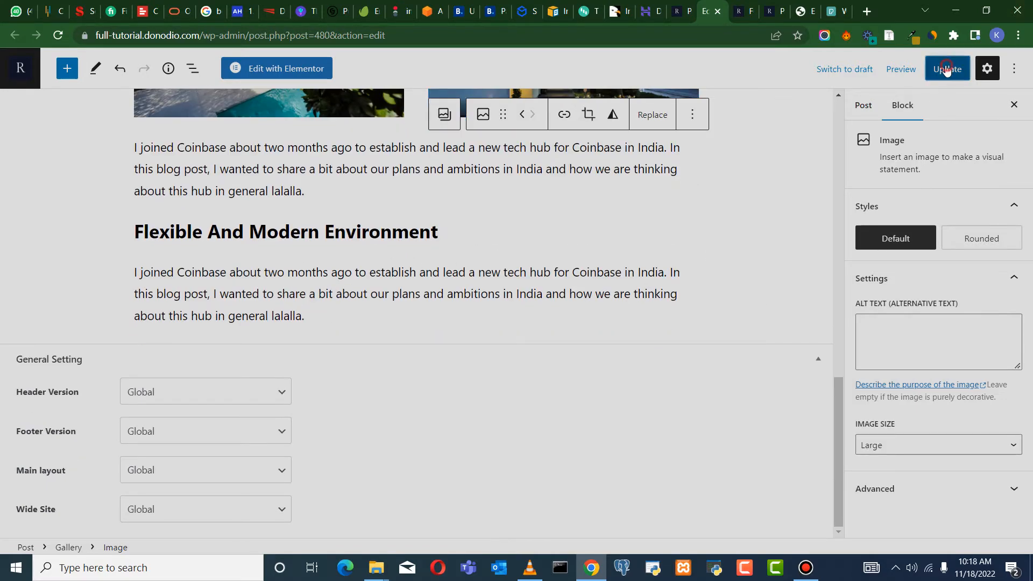
{"action": "scroll", "coordinate": [115, 238], "scroll_direction": "up", "scroll_amount": 5}
{"action": "scroll", "coordinate": [210, 247], "scroll_direction": "up", "scroll_amount": 5}
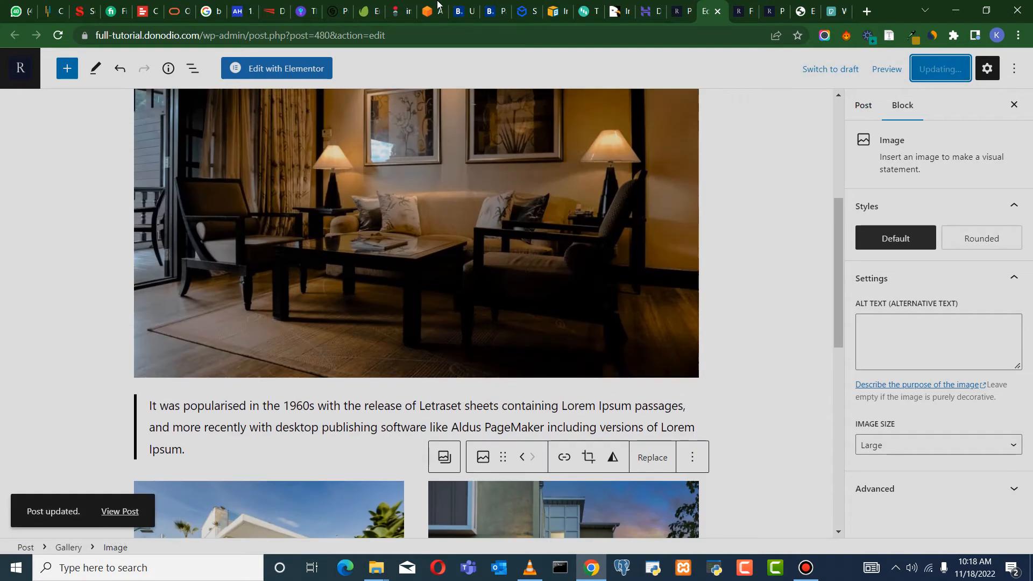
{"action": "left_click", "coordinate": [769, 15]}
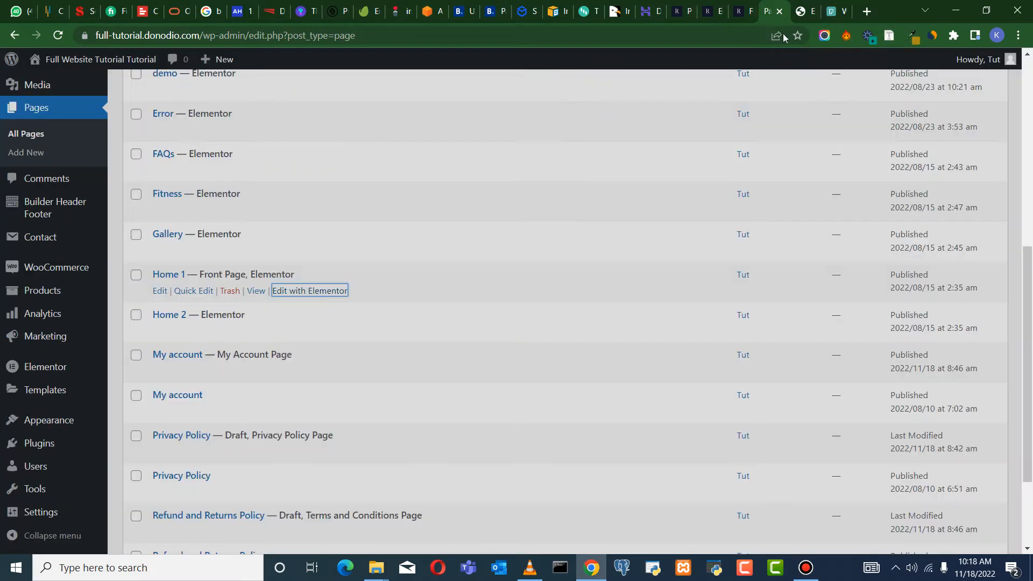
{"action": "left_click", "coordinate": [804, 12]}
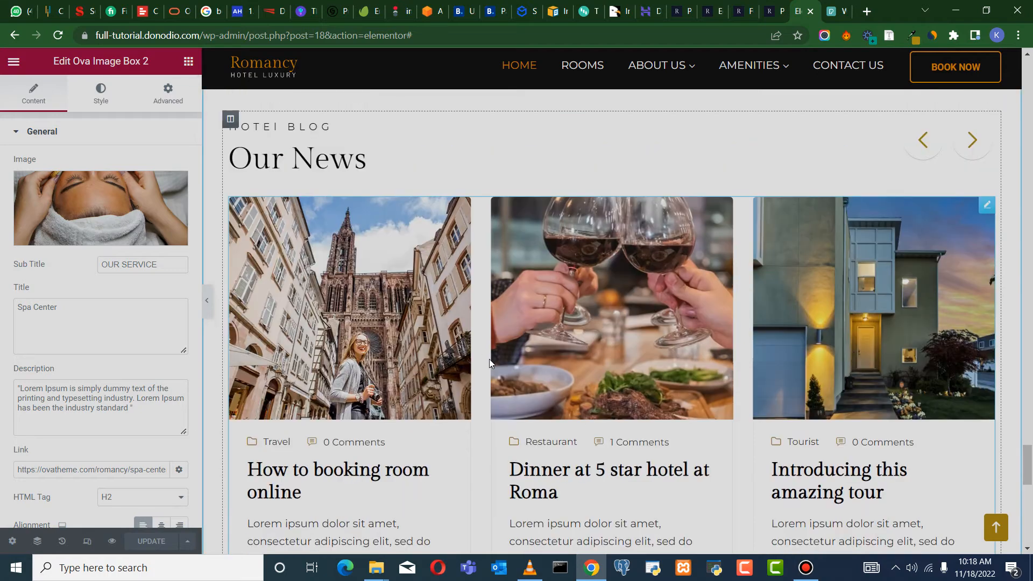
Reload the homepage in the Elementor editor and examine the post cards in the Our News section
{"action": "scroll", "coordinate": [293, 419], "scroll_direction": "down", "scroll_amount": 1}
{"action": "scroll", "coordinate": [259, 259], "scroll_direction": "up", "scroll_amount": 1}
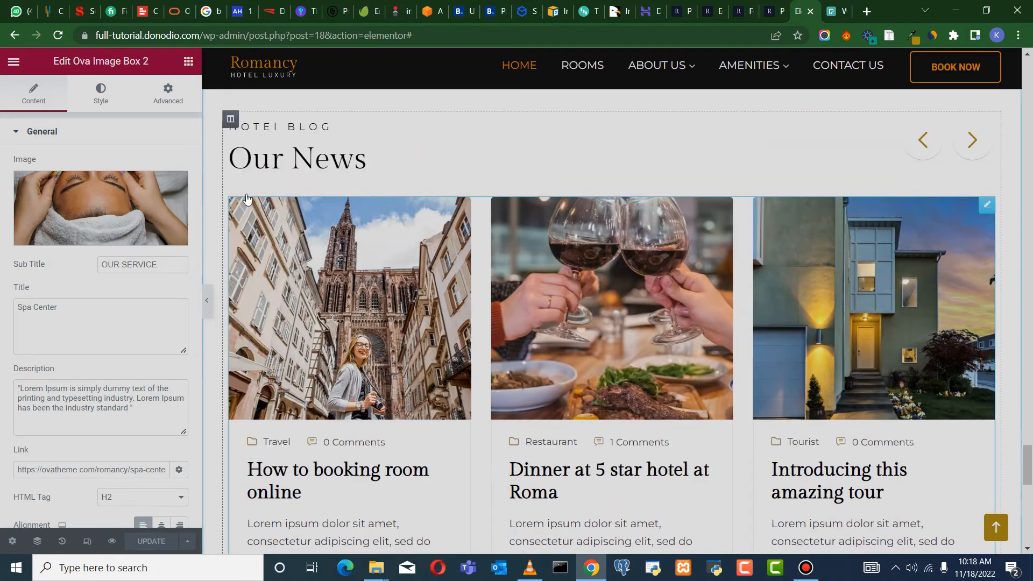
{"action": "left_click", "coordinate": [58, 35]}
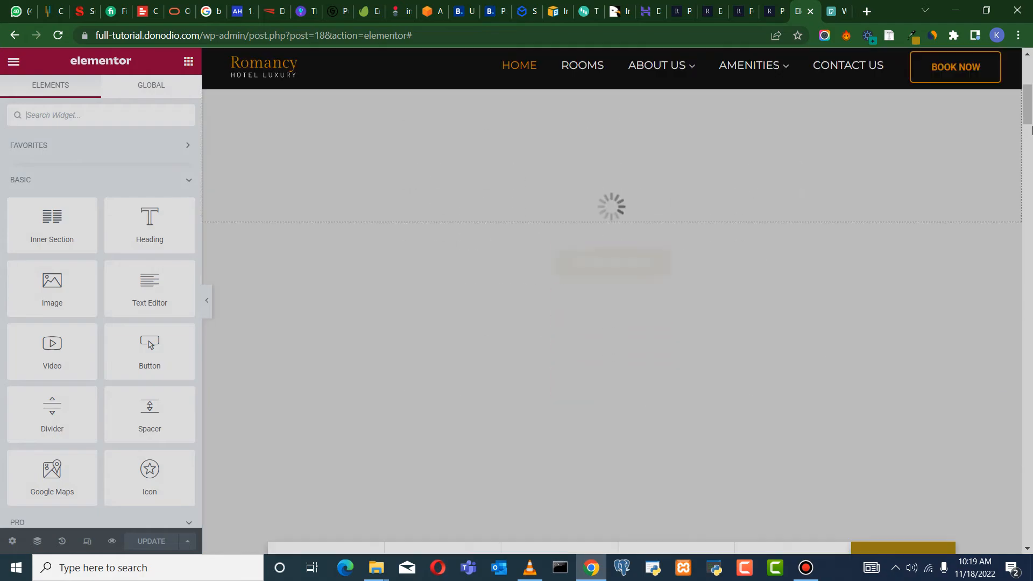
{"action": "left_click_drag", "start_coordinate": [1030, 129], "coordinate": [1031, 476]}
{"action": "scroll", "coordinate": [677, 346], "scroll_direction": "down", "scroll_amount": 6}
{"action": "scroll", "coordinate": [560, 333], "scroll_direction": "up", "scroll_amount": 2}
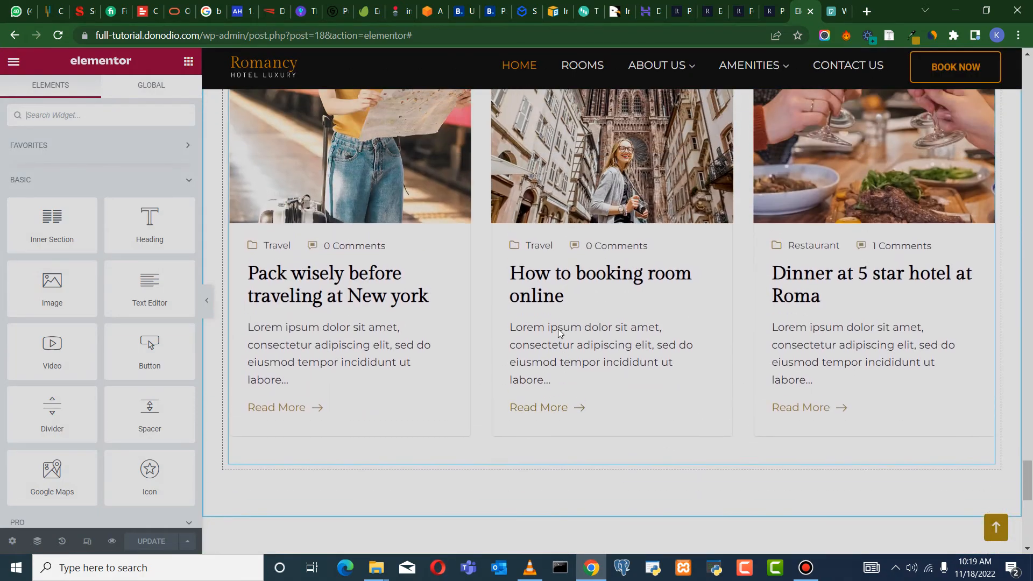
{"action": "scroll", "coordinate": [842, 295], "scroll_direction": "up", "scroll_amount": 4}
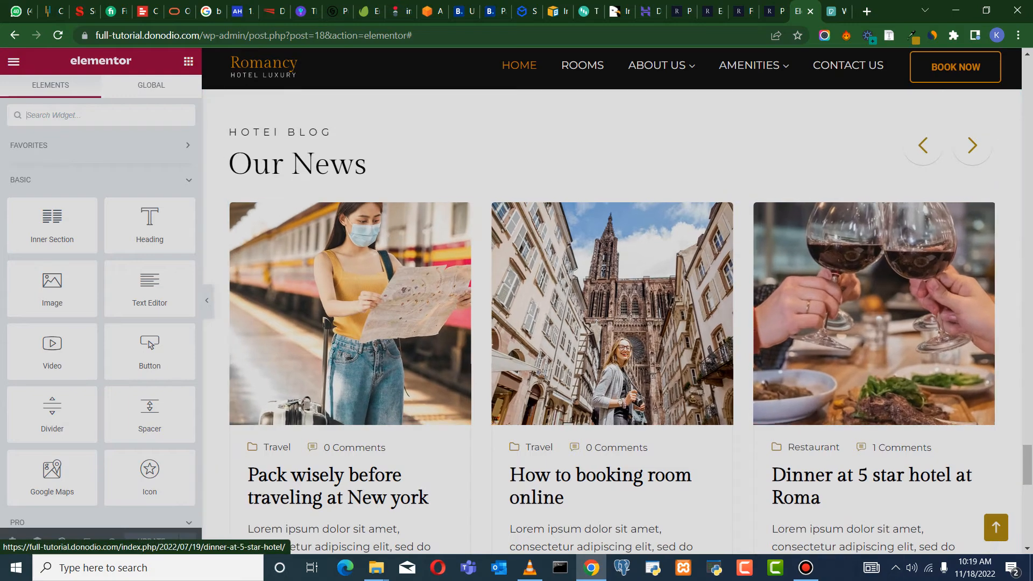
{"action": "scroll", "coordinate": [919, 454], "scroll_direction": "down", "scroll_amount": 1}
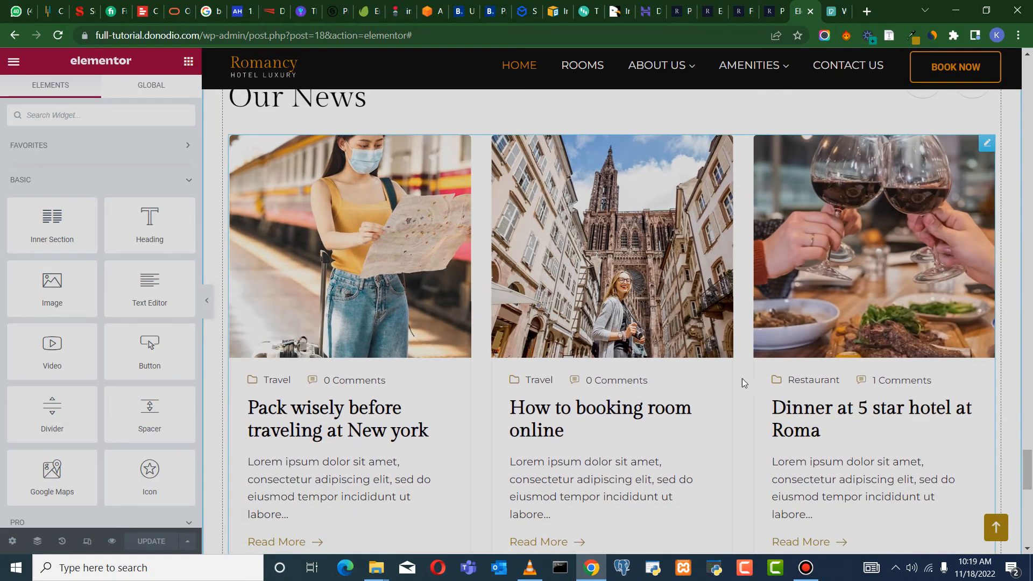
{"action": "scroll", "coordinate": [658, 441], "scroll_direction": "down", "scroll_amount": 3}
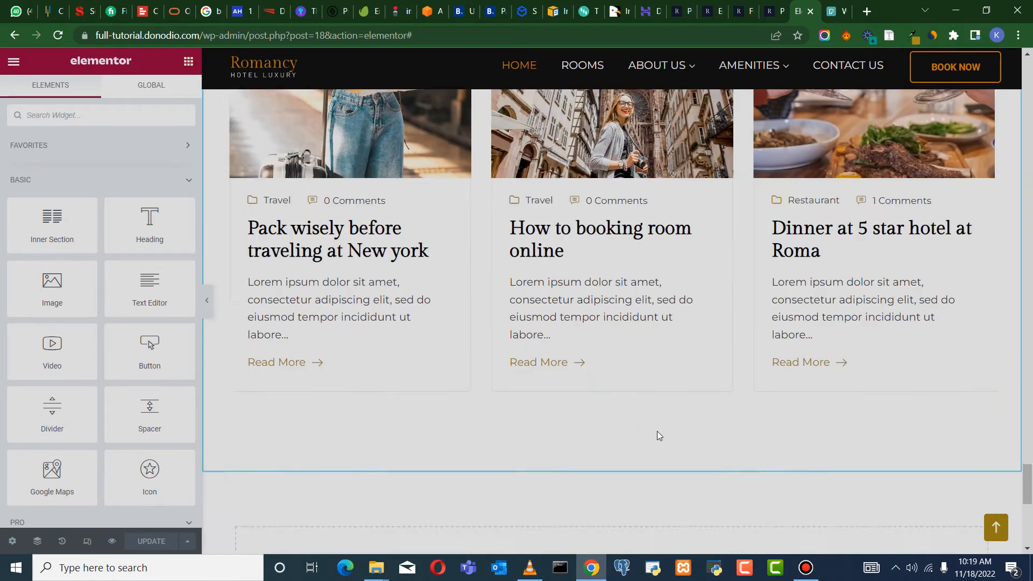
{"action": "scroll", "coordinate": [662, 377], "scroll_direction": "down", "scroll_amount": 4}
{"action": "scroll", "coordinate": [473, 330], "scroll_direction": "up", "scroll_amount": 8}
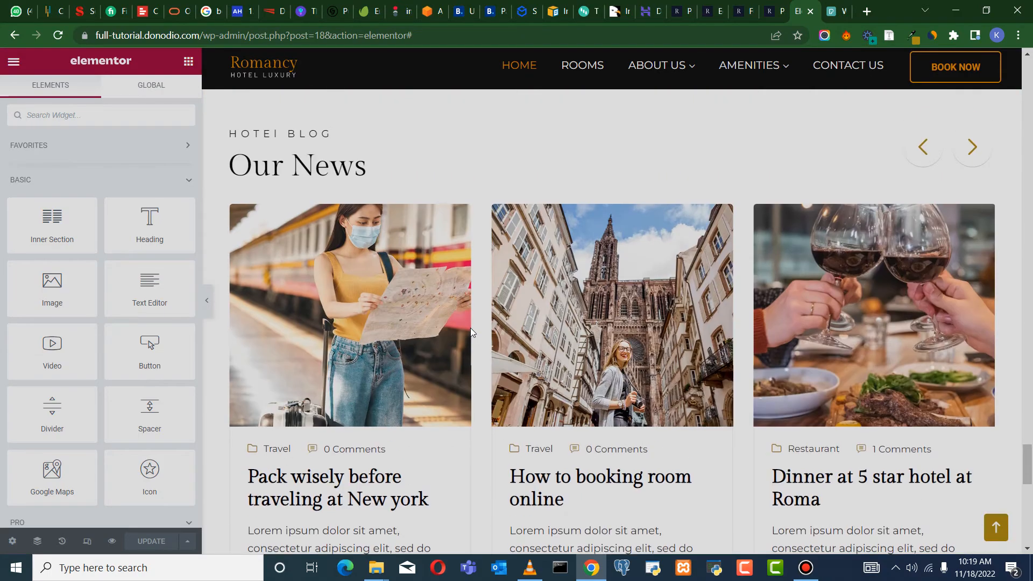
{"action": "scroll", "coordinate": [470, 328], "scroll_direction": "up", "scroll_amount": 5}
{"action": "scroll", "coordinate": [580, 425], "scroll_direction": "down", "scroll_amount": 6}
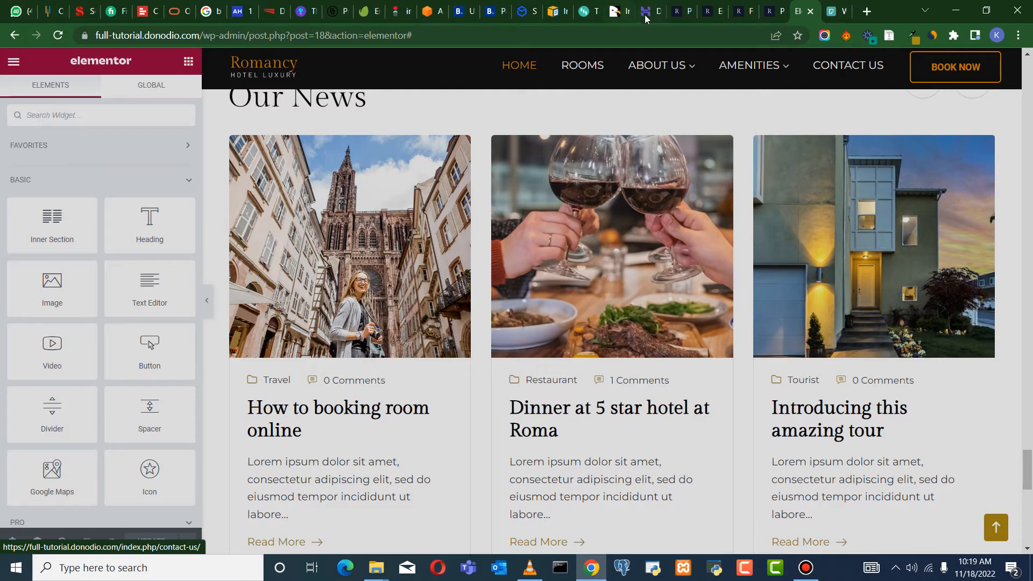
Return to the editor of the How To Travel With Paper Map post and show its post-level settings
{"action": "left_click", "coordinate": [674, 19]}
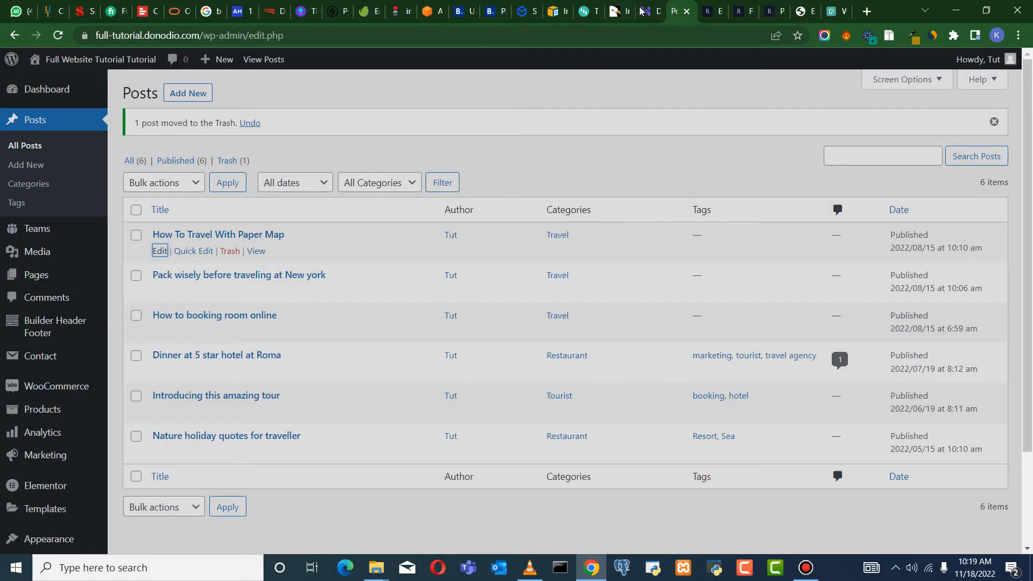
{"action": "left_click", "coordinate": [709, 14]}
{"action": "scroll", "coordinate": [145, 224], "scroll_direction": "up", "scroll_amount": 5}
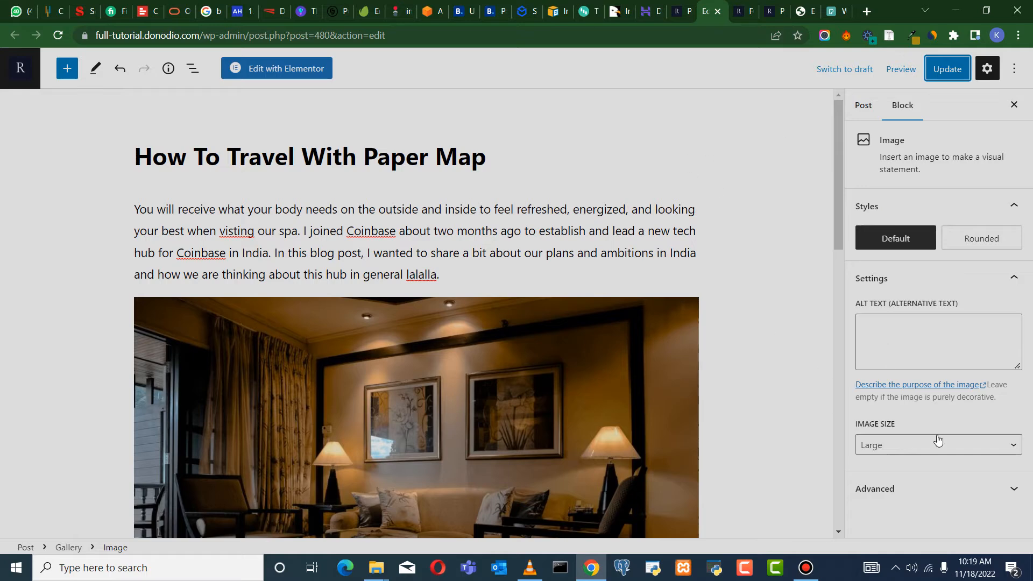
{"action": "left_click", "coordinate": [1017, 489]}
{"action": "scroll", "coordinate": [978, 258], "scroll_direction": "up", "scroll_amount": 5}
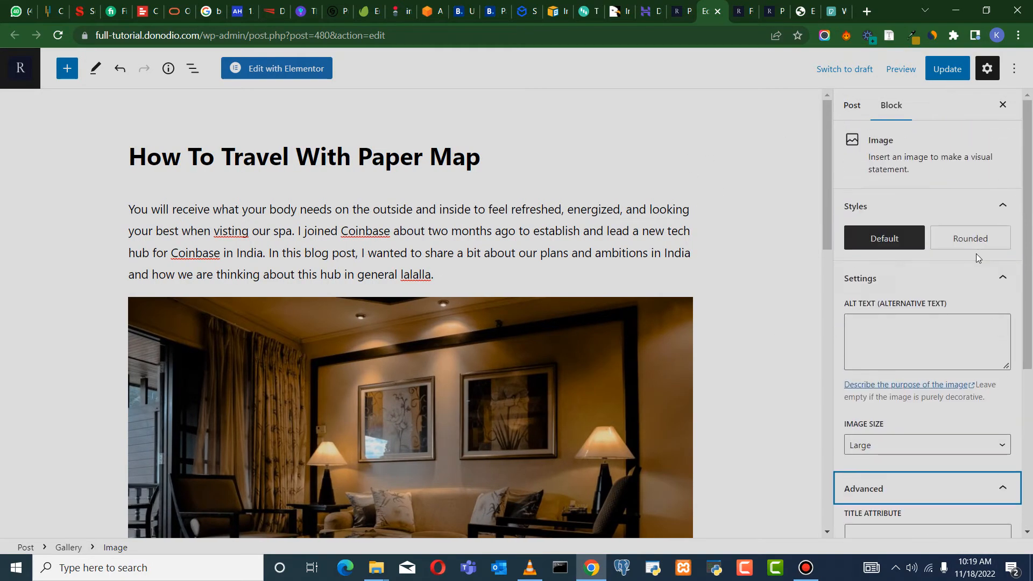
{"action": "left_click", "coordinate": [852, 105]}
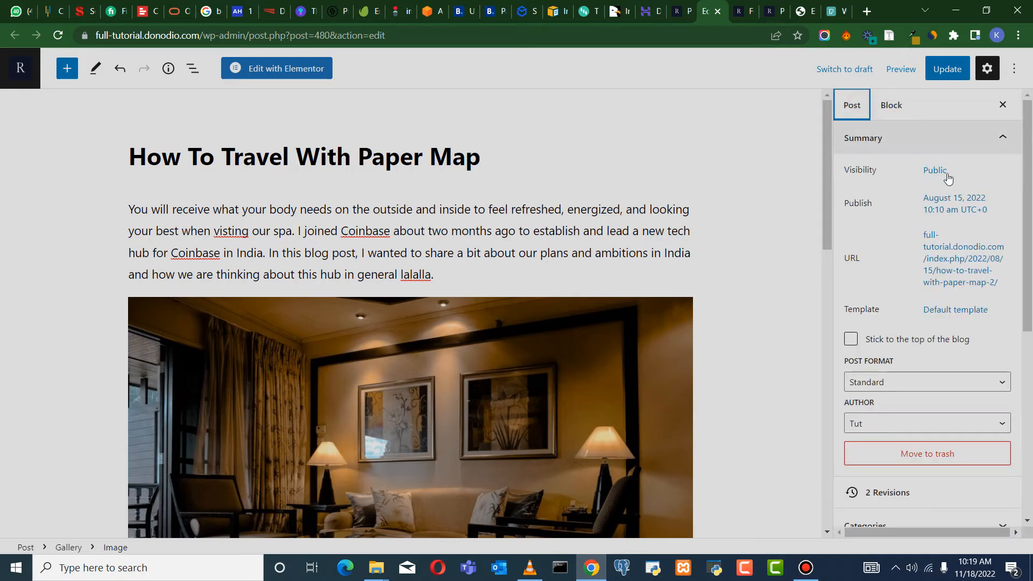
Replace the post's featured image with the dimly lit lounge photo from the media library and update the post
{"action": "scroll", "coordinate": [941, 269], "scroll_direction": "down", "scroll_amount": 6}
{"action": "left_click", "coordinate": [939, 246]}
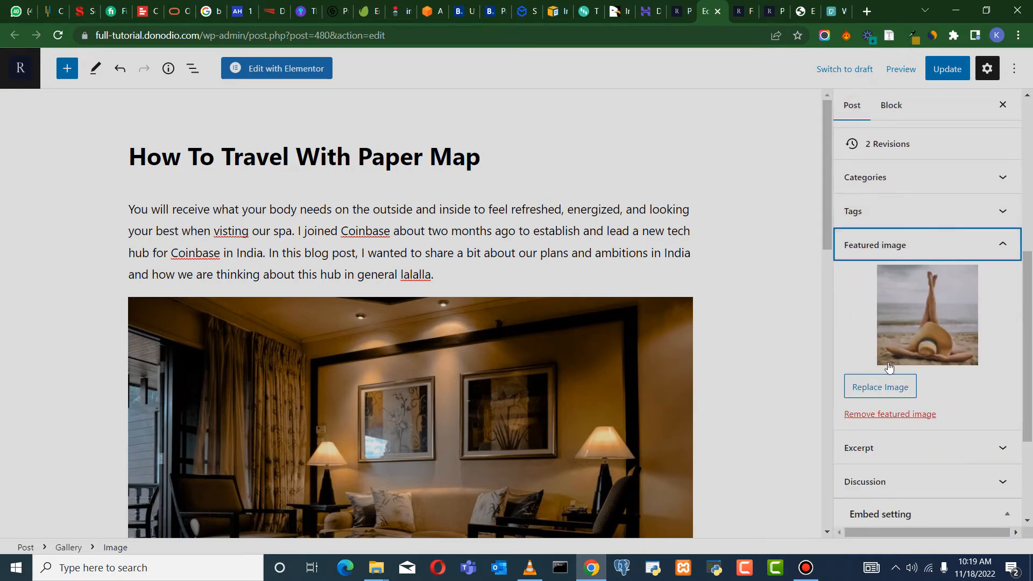
{"action": "left_click", "coordinate": [925, 306]}
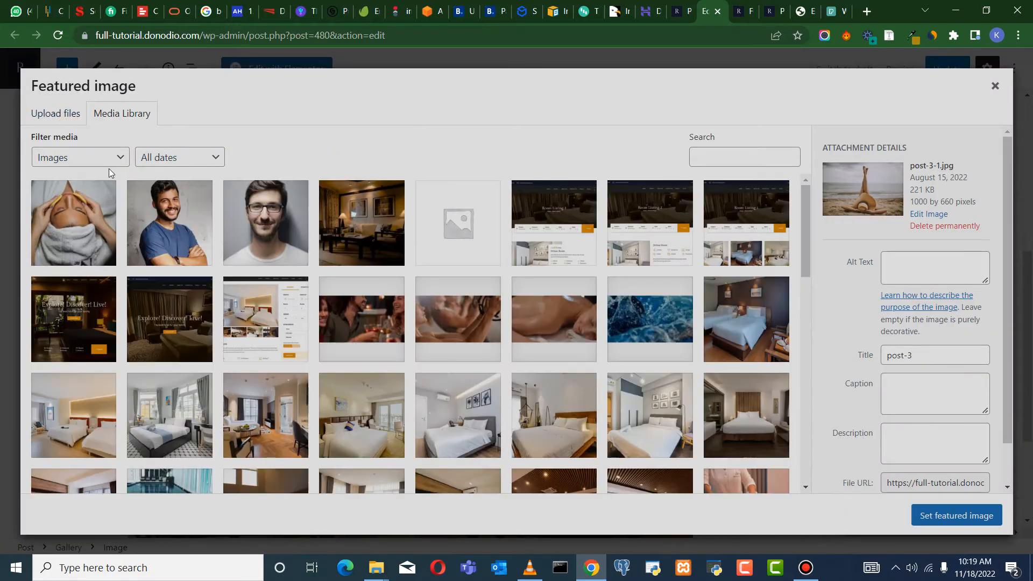
{"action": "left_click", "coordinate": [345, 228]}
{"action": "left_click", "coordinate": [957, 516]}
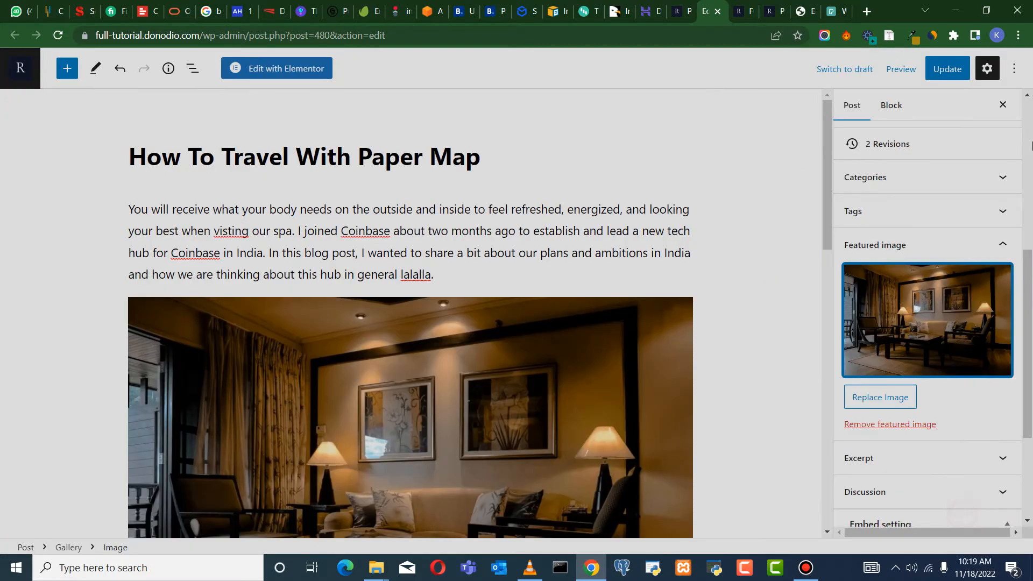
{"action": "left_click", "coordinate": [947, 69]}
{"action": "scroll", "coordinate": [915, 376], "scroll_direction": "down", "scroll_amount": 3}
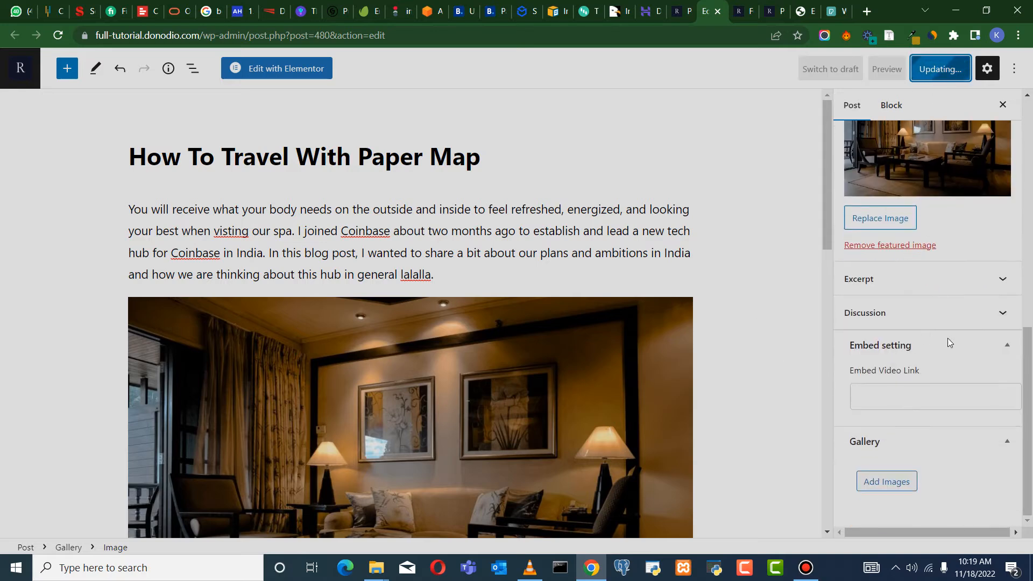
{"action": "scroll", "coordinate": [893, 307], "scroll_direction": "up", "scroll_amount": 10}
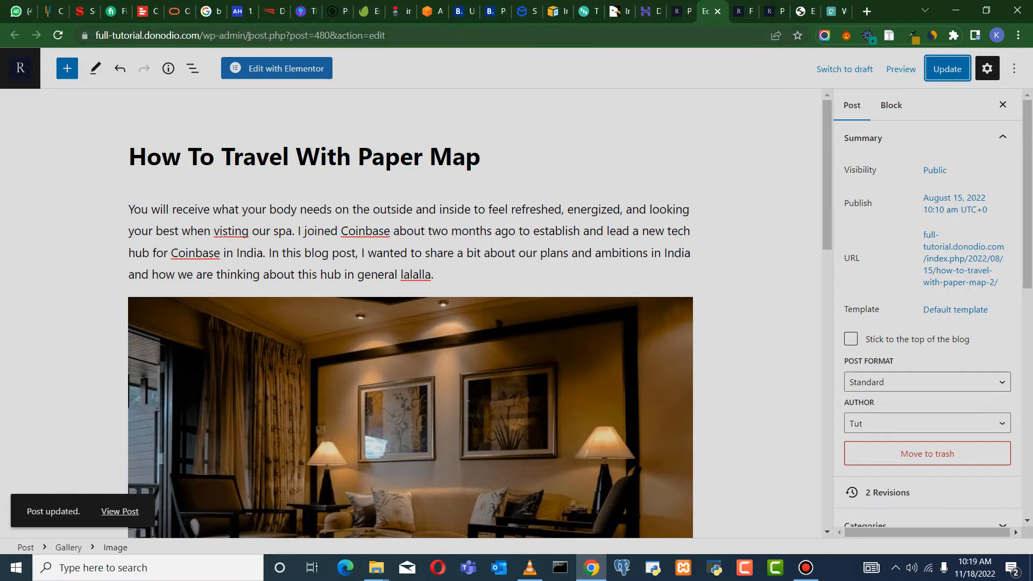
Open the WordPress admin dashboard and look through the sections of its admin menu
{"action": "left_click_drag", "start_coordinate": [249, 35], "coordinate": [671, 85]}
{"action": "key", "text": "BackSpace"}
{"action": "key", "text": "Return"}
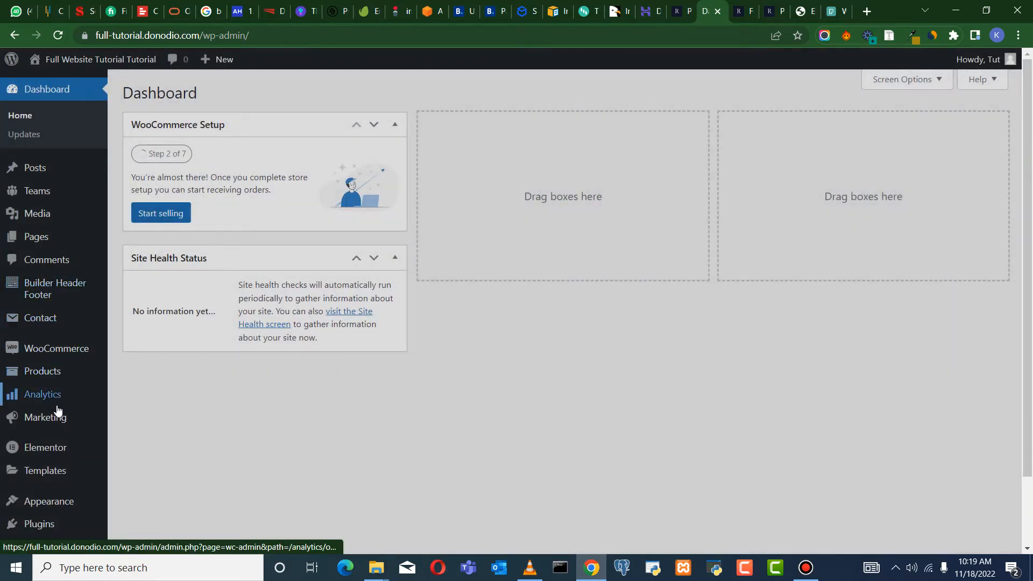
{"action": "scroll", "coordinate": [40, 231], "scroll_direction": "down", "scroll_amount": 2}
{"action": "scroll", "coordinate": [48, 291], "scroll_direction": "down", "scroll_amount": 2}
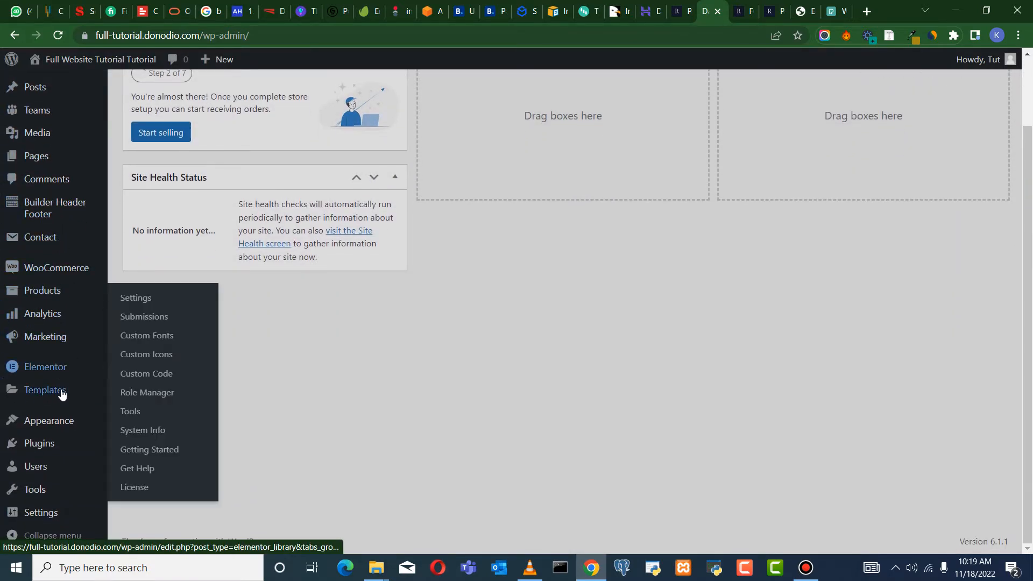
{"action": "mouse_move", "coordinate": [48, 495]}
{"action": "scroll", "coordinate": [51, 377], "scroll_direction": "up", "scroll_amount": 3}
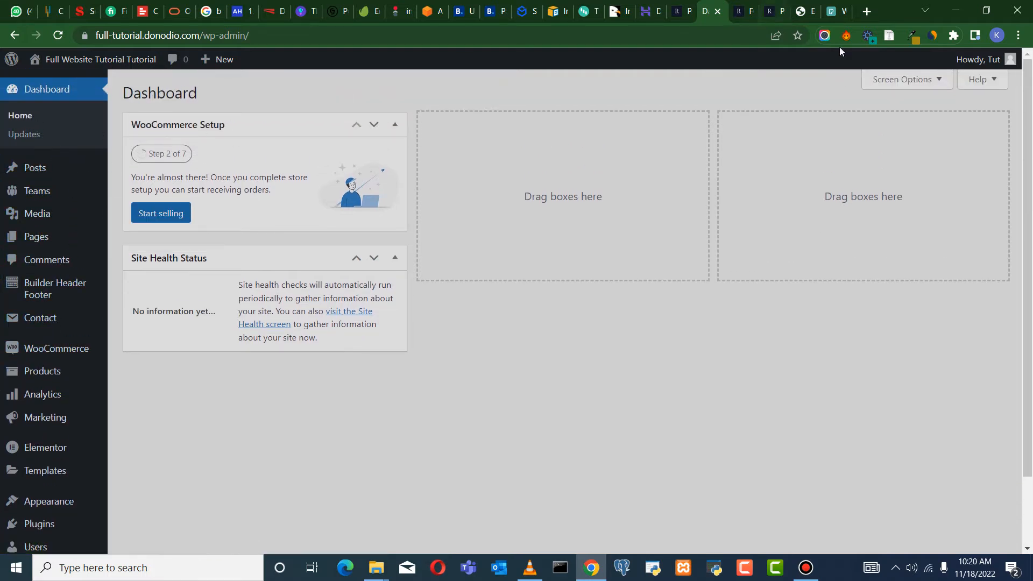
{"action": "left_click", "coordinate": [805, 574]}
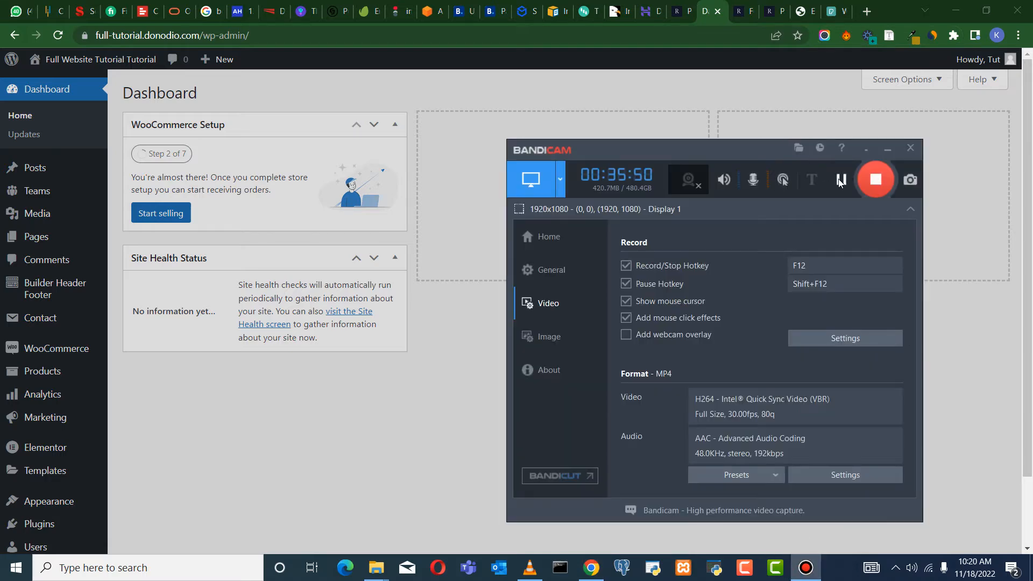
{"action": "left_click", "coordinate": [840, 181]}
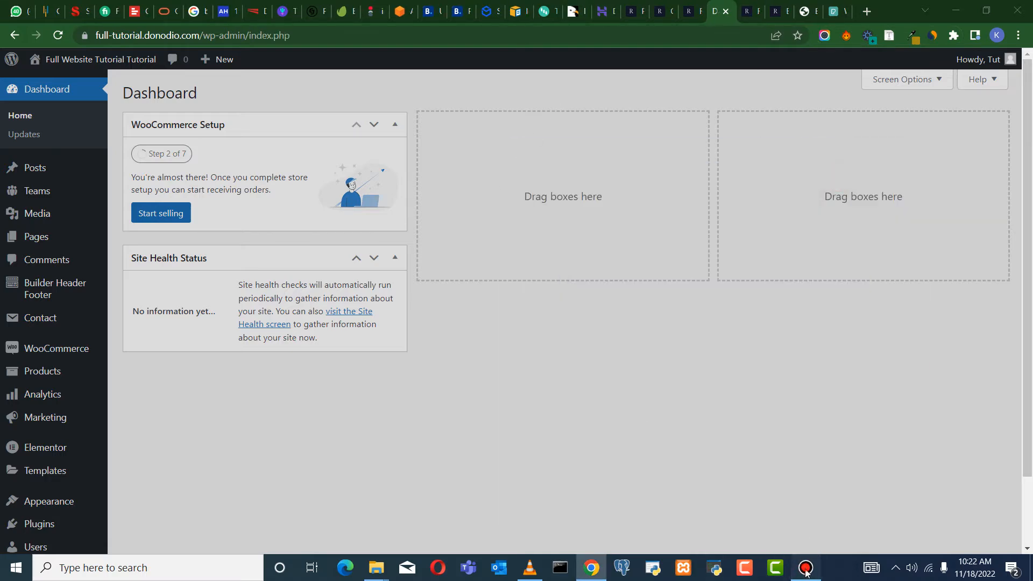
{"action": "left_click", "coordinate": [806, 568]}
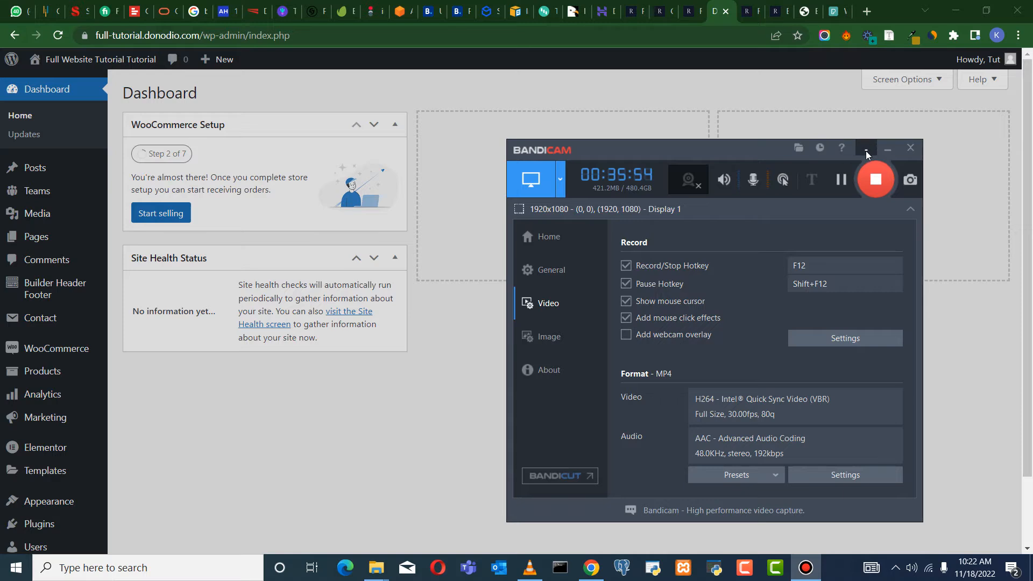
{"action": "left_click", "coordinate": [887, 148]}
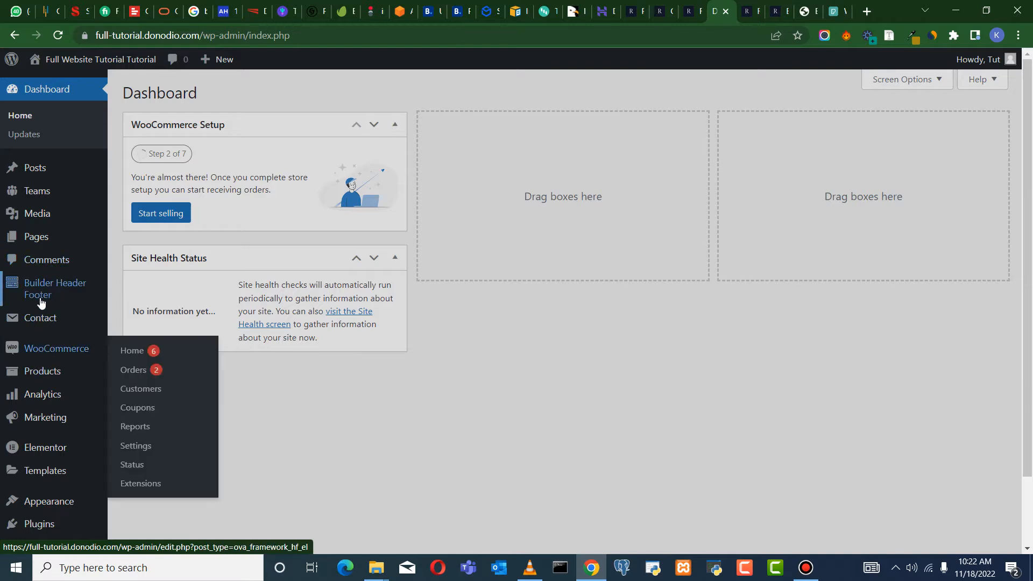
Open the list of all products, and close the Deluxe Room edit page to show the site's Room Listing 1 page
{"action": "mouse_move", "coordinate": [52, 374]}
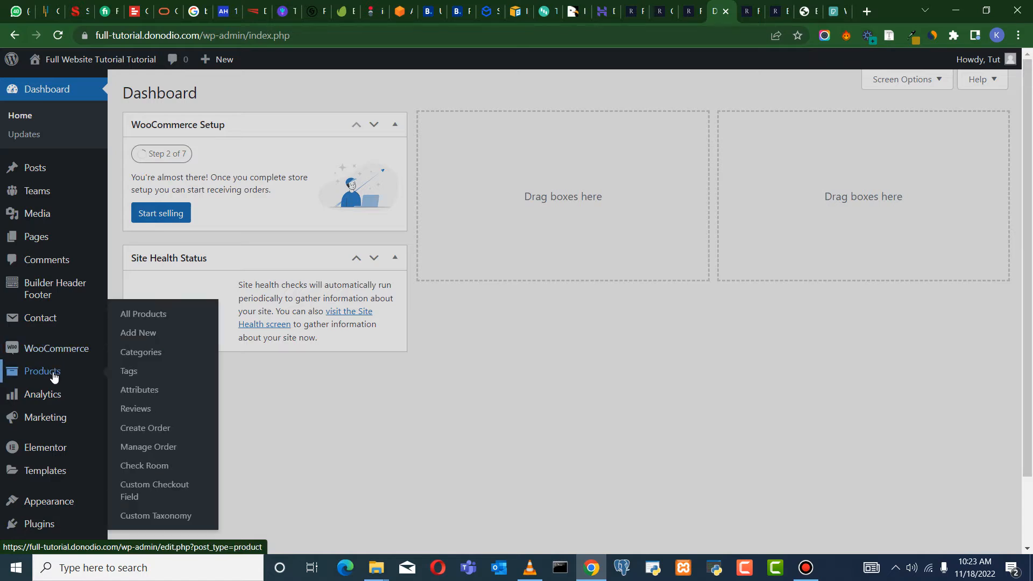
{"action": "left_click", "coordinate": [149, 317]}
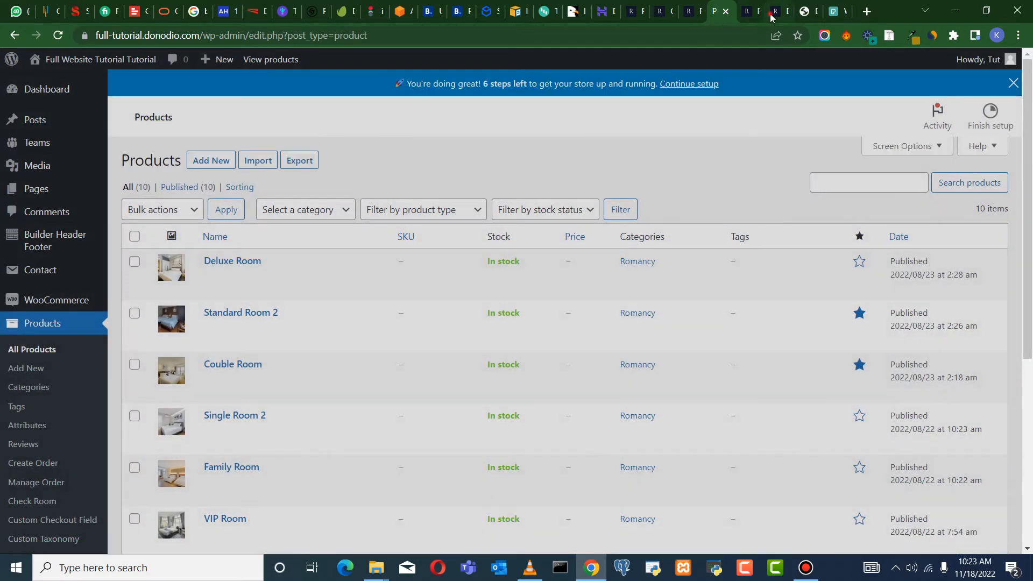
{"action": "left_click", "coordinate": [772, 13]}
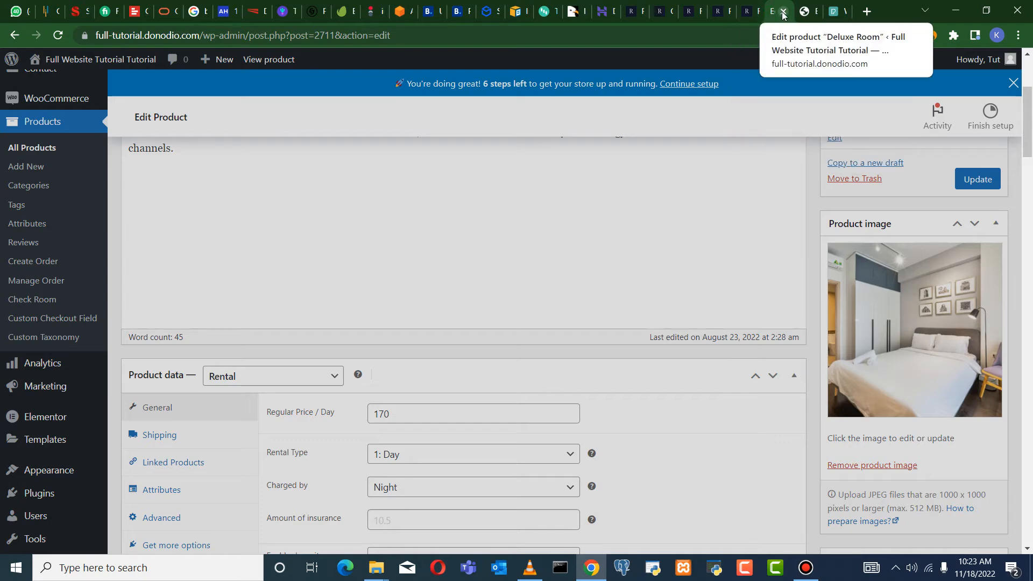
{"action": "left_click", "coordinate": [751, 12]}
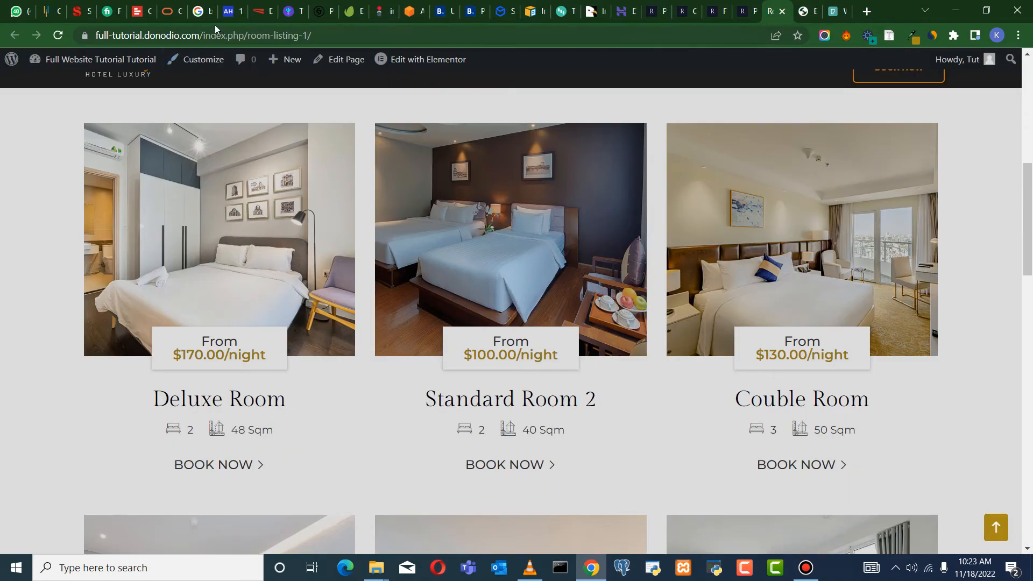
Reload the Rooms page, examine its room cards, nightly prices and pagination down to the footer, and return to the Posts list
{"action": "scroll", "coordinate": [557, 186], "scroll_direction": "up", "scroll_amount": 7}
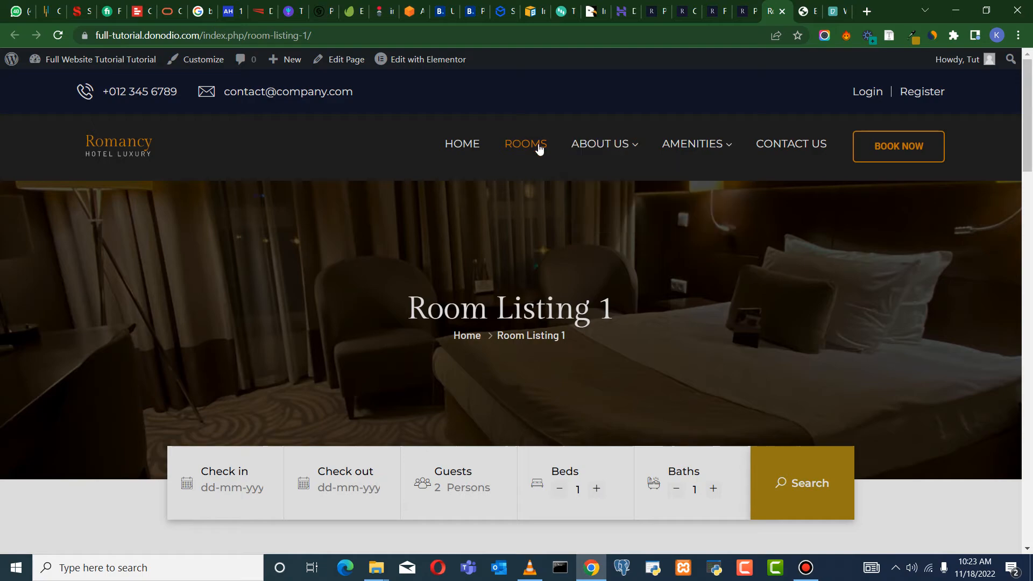
{"action": "left_click", "coordinate": [538, 151]}
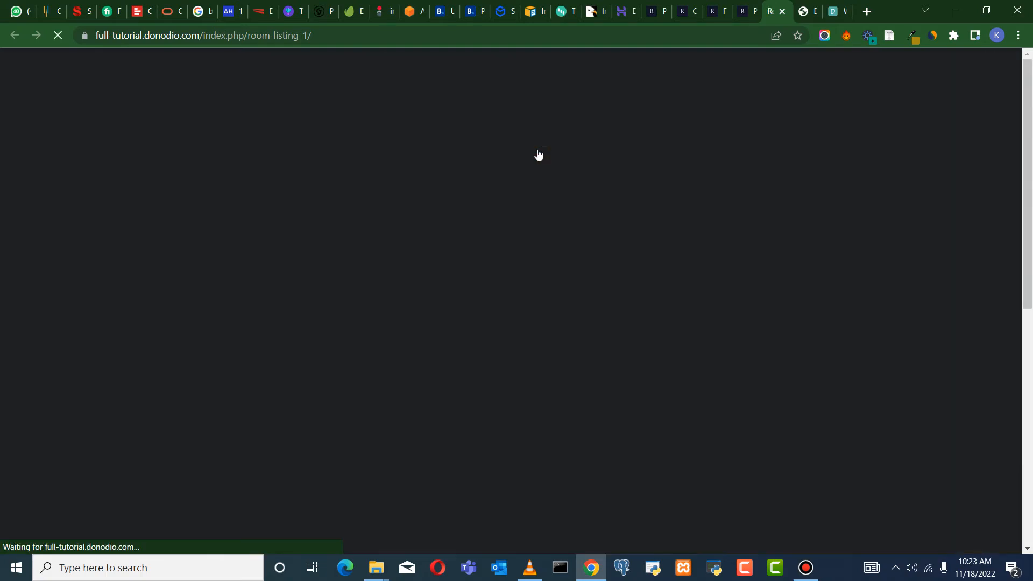
{"action": "scroll", "coordinate": [519, 240], "scroll_direction": "down", "scroll_amount": 6}
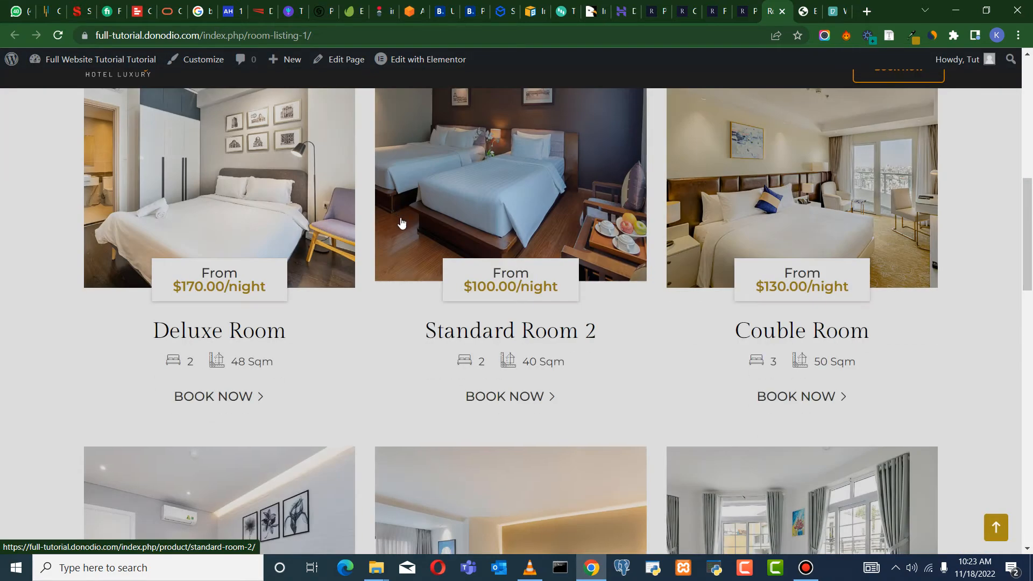
{"action": "scroll", "coordinate": [486, 257], "scroll_direction": "down", "scroll_amount": 2}
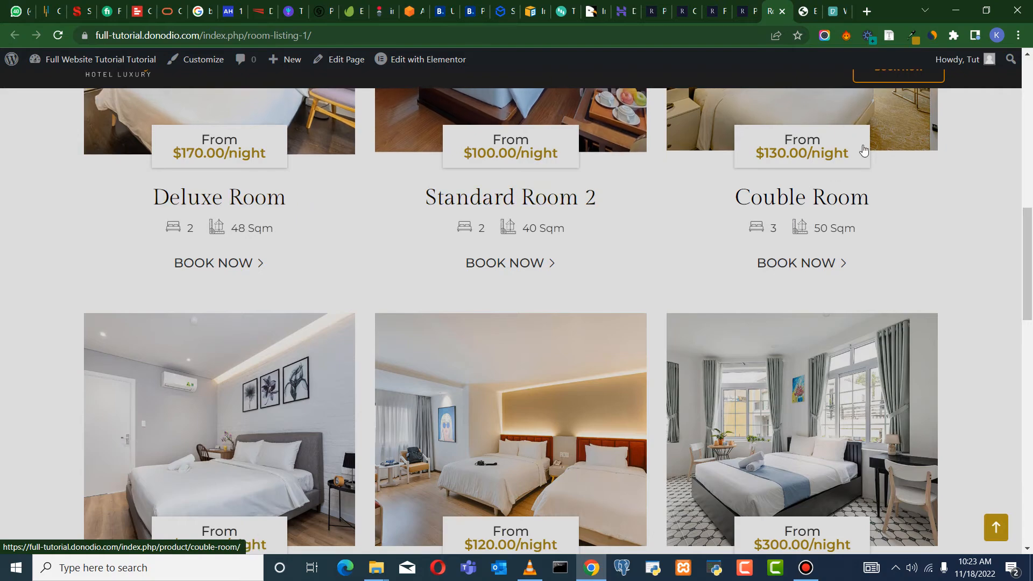
{"action": "scroll", "coordinate": [437, 261], "scroll_direction": "down", "scroll_amount": 6}
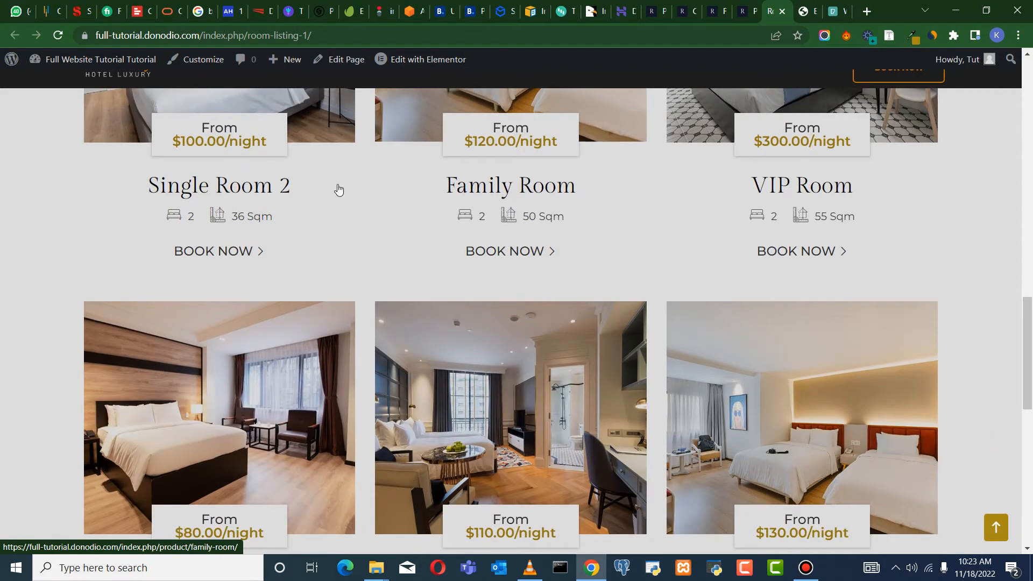
{"action": "scroll", "coordinate": [316, 264], "scroll_direction": "down", "scroll_amount": 2}
{"action": "scroll", "coordinate": [316, 265], "scroll_direction": "down", "scroll_amount": 5}
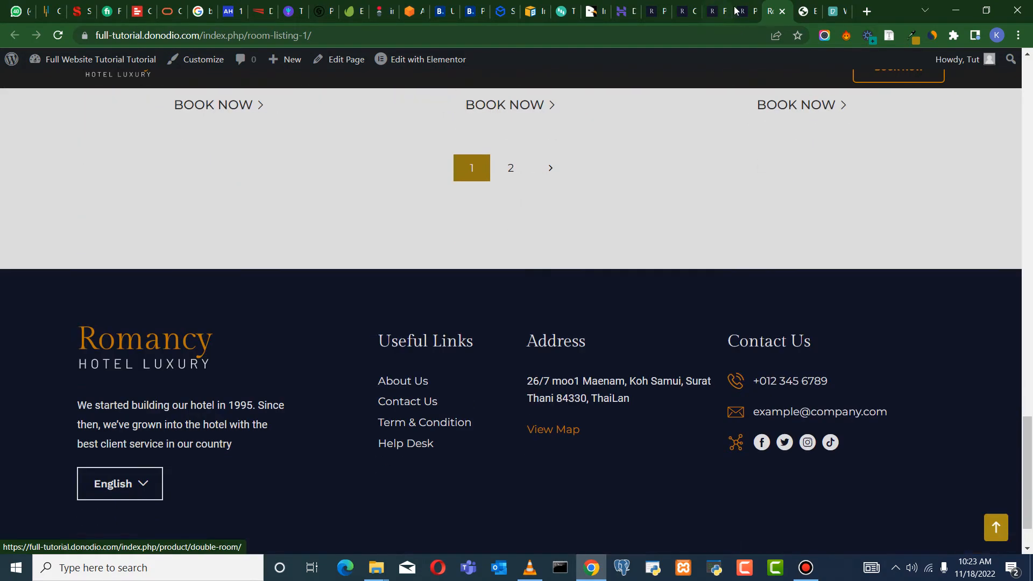
{"action": "left_click", "coordinate": [657, 11]}
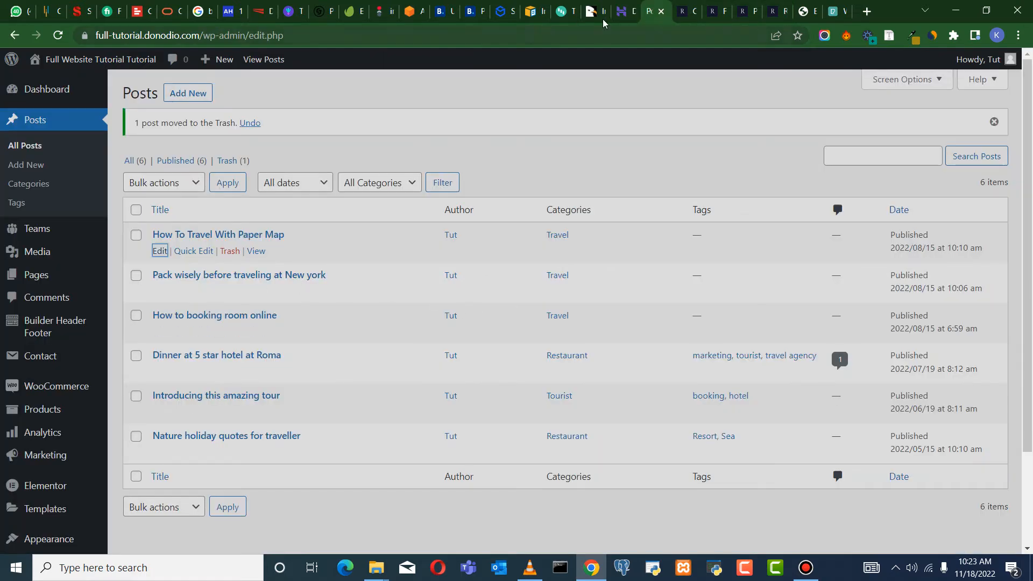
Close the site customizer, and open the Deluxe Room product for editing in a new tab from the Products list
{"action": "left_click", "coordinate": [682, 14]}
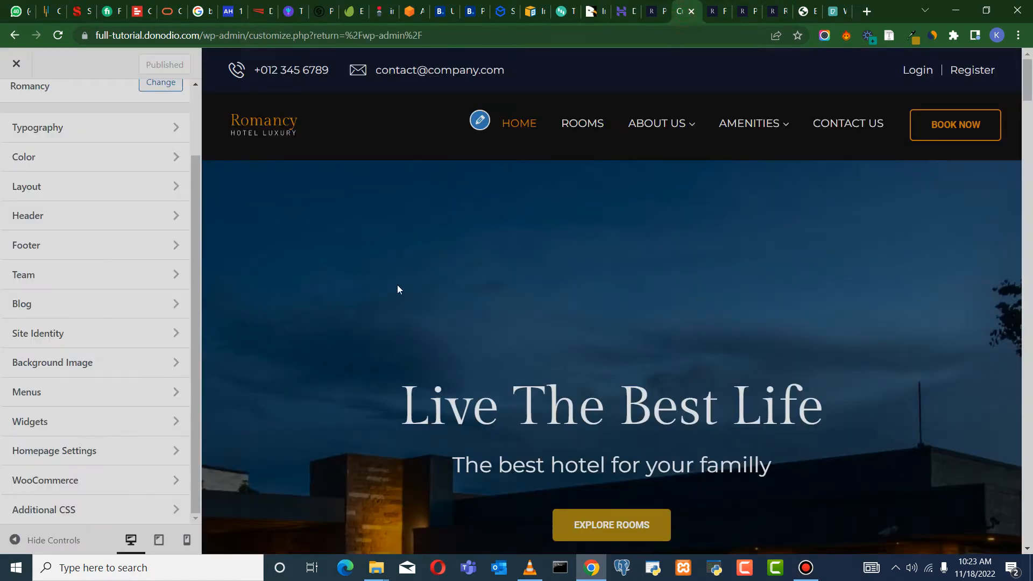
{"action": "left_click", "coordinate": [692, 11]}
{"action": "left_click", "coordinate": [706, 14]}
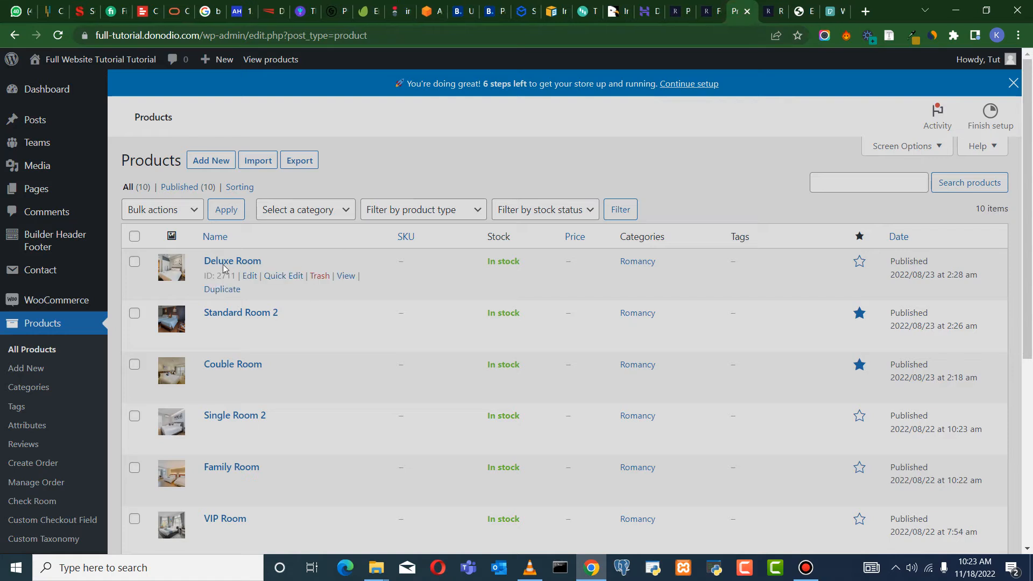
{"action": "right_click", "coordinate": [250, 278]}
{"action": "left_click", "coordinate": [288, 285]}
{"action": "left_click", "coordinate": [740, 14]}
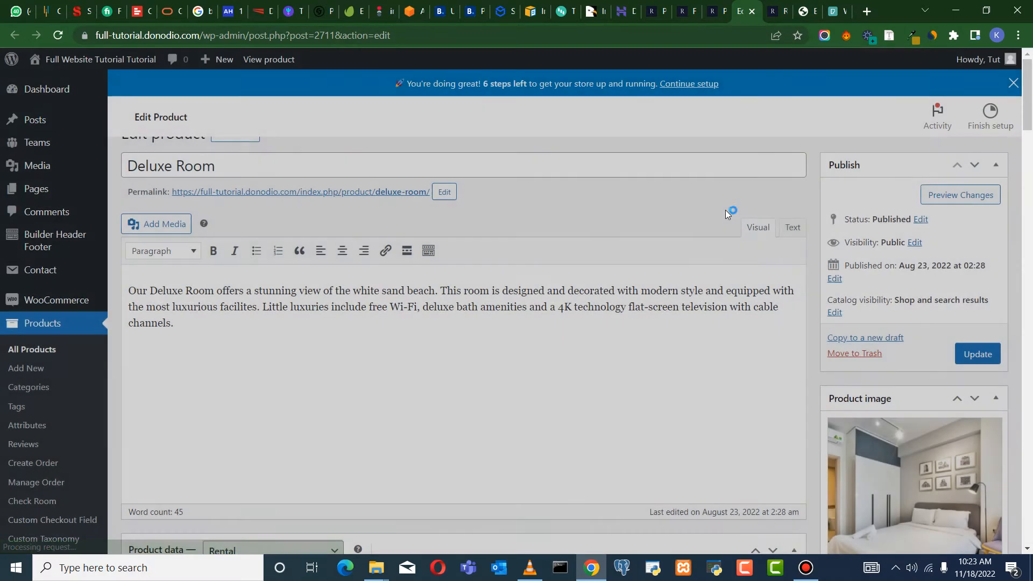
Look over the Deluxe Room's description, product image, gallery and rental product data
{"action": "scroll", "coordinate": [281, 322], "scroll_direction": "down", "scroll_amount": 1}
{"action": "scroll", "coordinate": [280, 322], "scroll_direction": "down", "scroll_amount": 2}
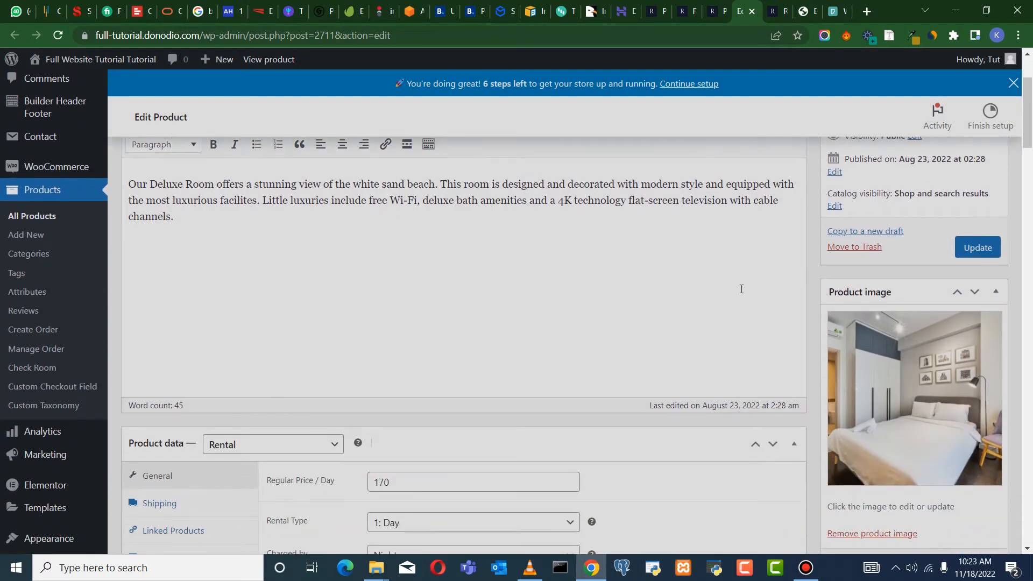
{"action": "scroll", "coordinate": [741, 289], "scroll_direction": "up", "scroll_amount": 3}
{"action": "scroll", "coordinate": [272, 307], "scroll_direction": "down", "scroll_amount": 1}
{"action": "scroll", "coordinate": [273, 307], "scroll_direction": "up", "scroll_amount": 1}
{"action": "left_click", "coordinate": [195, 354]}
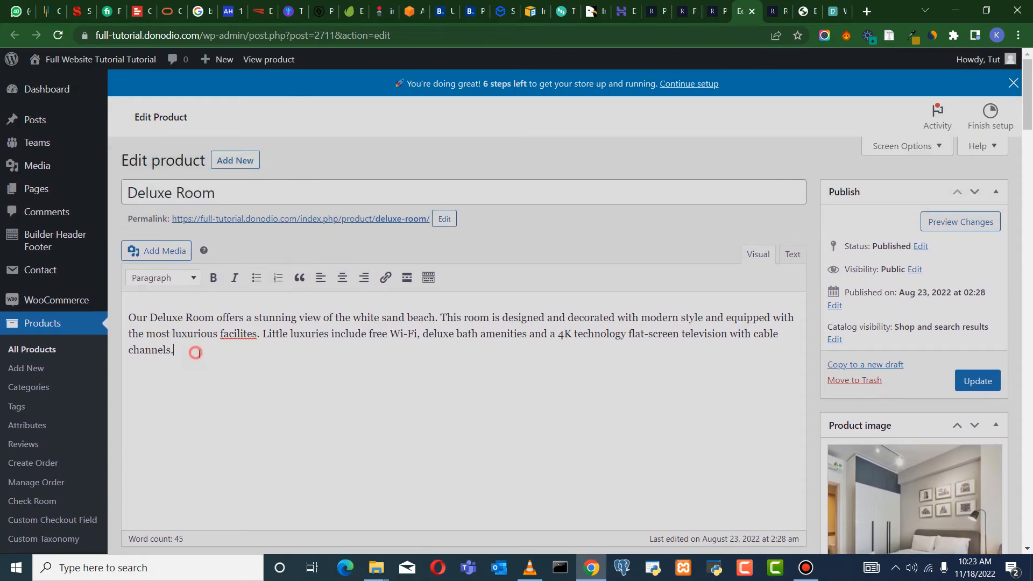
{"action": "scroll", "coordinate": [636, 332], "scroll_direction": "down", "scroll_amount": 6}
{"action": "scroll", "coordinate": [861, 300], "scroll_direction": "down", "scroll_amount": 4}
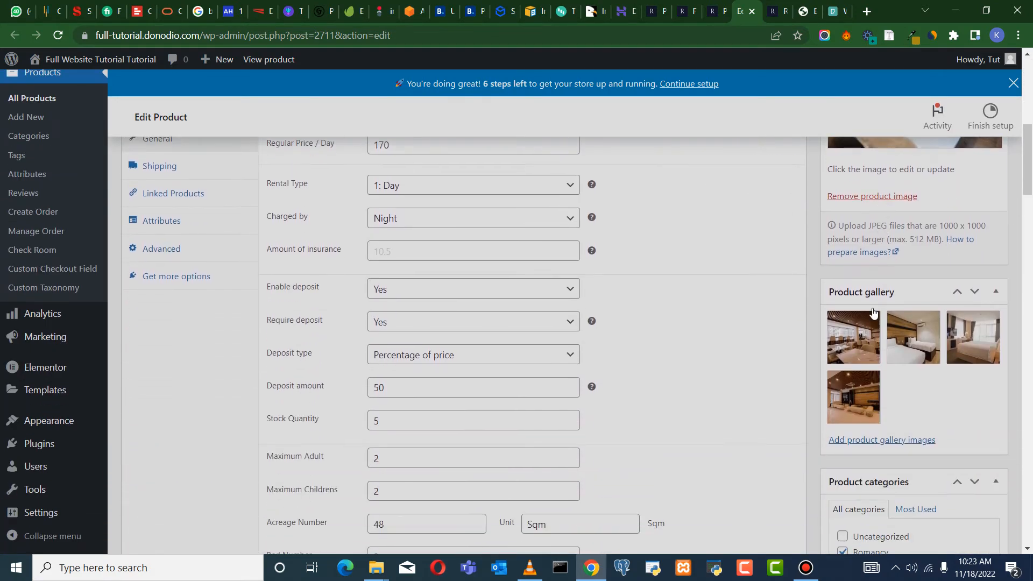
{"action": "scroll", "coordinate": [441, 309], "scroll_direction": "up", "scroll_amount": 2}
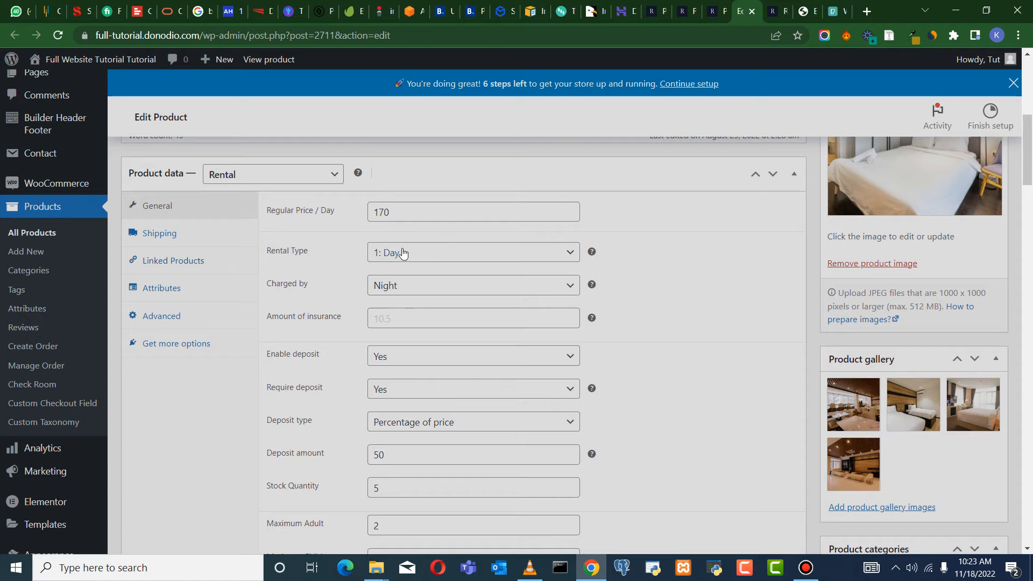
Set the Deluxe Room's regular price per day to 250, with the rental type 1: Day
{"action": "left_click", "coordinate": [401, 220]}
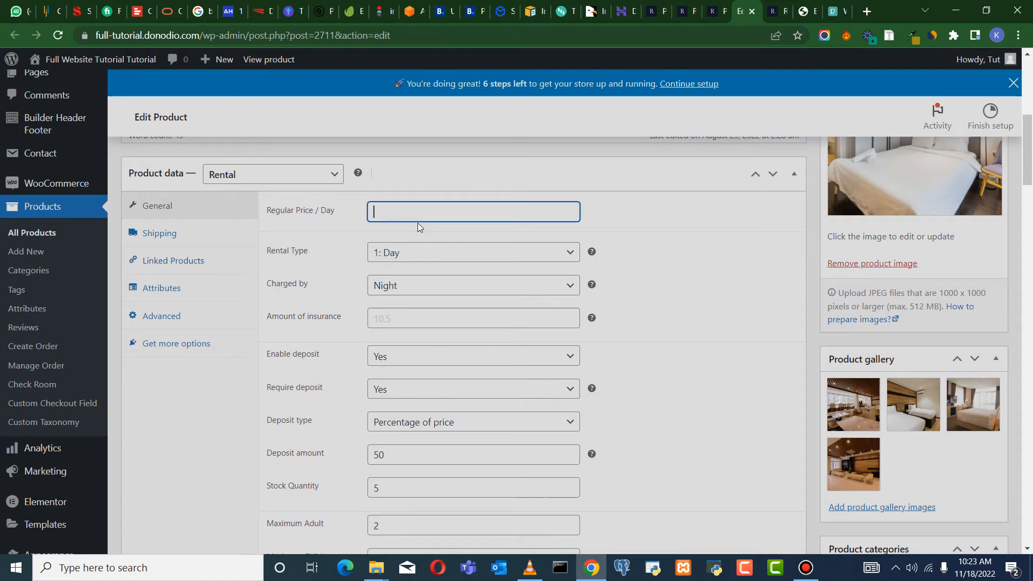
{"action": "type", "text": "250"}
{"action": "left_click", "coordinate": [409, 254]}
{"action": "left_click", "coordinate": [414, 270]}
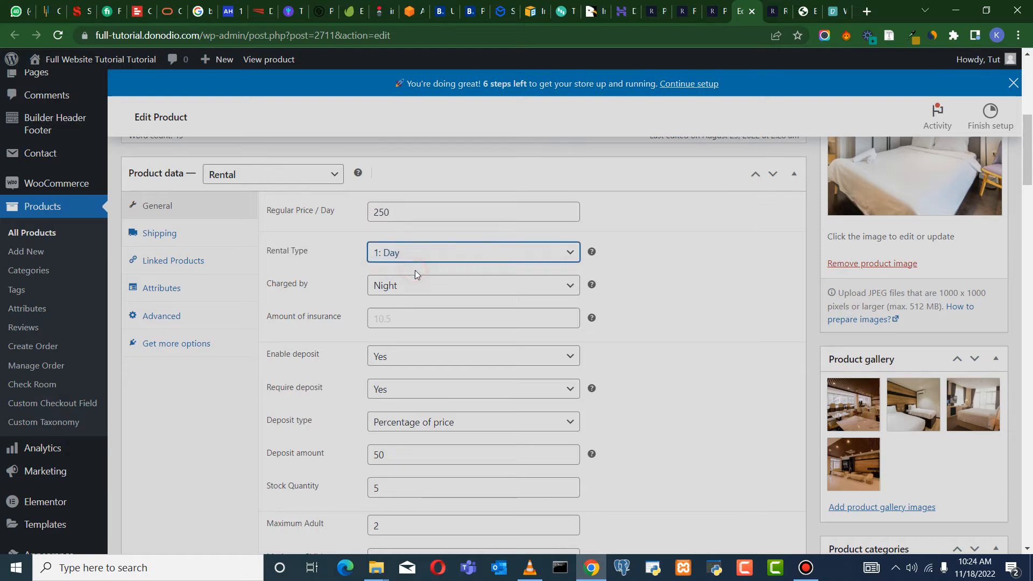
{"action": "left_click", "coordinate": [409, 256]}
{"action": "left_click", "coordinate": [415, 268]}
Choose Night as the charging unit, and check the help hint for the amount of insurance
{"action": "left_click", "coordinate": [409, 287]}
{"action": "left_click", "coordinate": [413, 303]}
{"action": "left_click", "coordinate": [419, 324]}
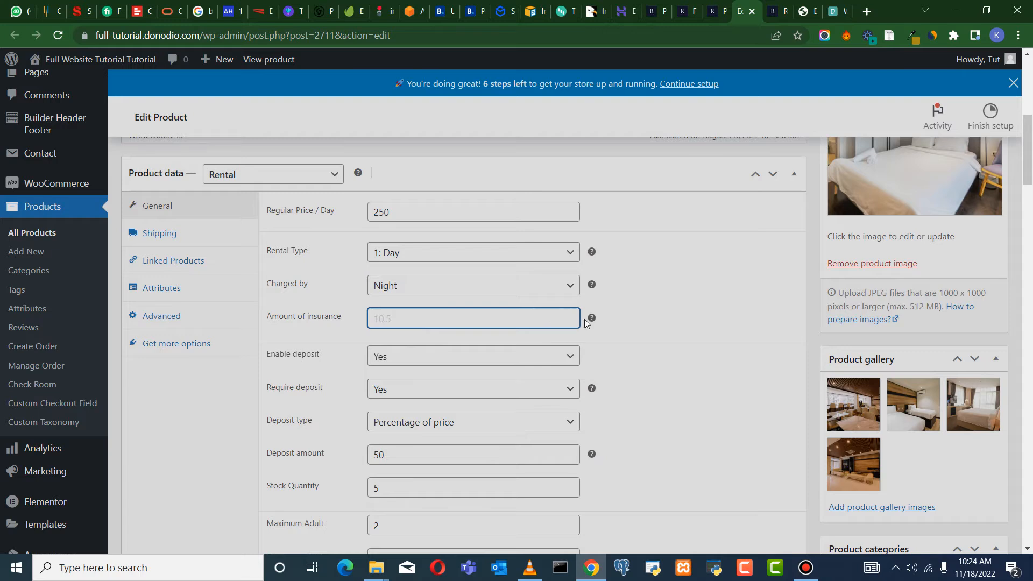
{"action": "mouse_move", "coordinate": [592, 319]}
Enable and require a deposit calculated as Percentage of price, and check the deposit amount
{"action": "left_click", "coordinate": [421, 357]}
{"action": "left_click", "coordinate": [417, 384]}
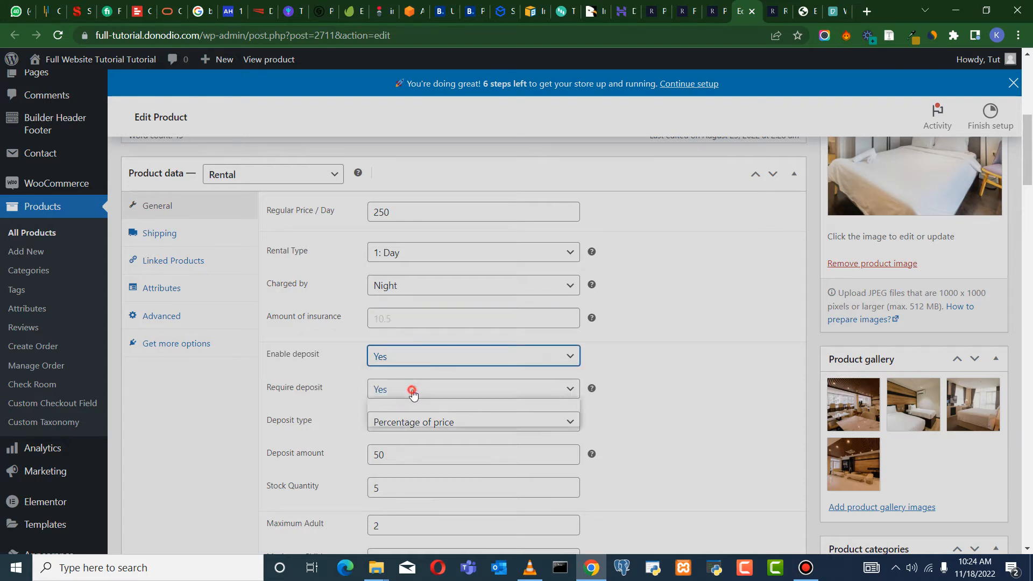
{"action": "left_click", "coordinate": [414, 389]}
{"action": "left_click", "coordinate": [411, 419]}
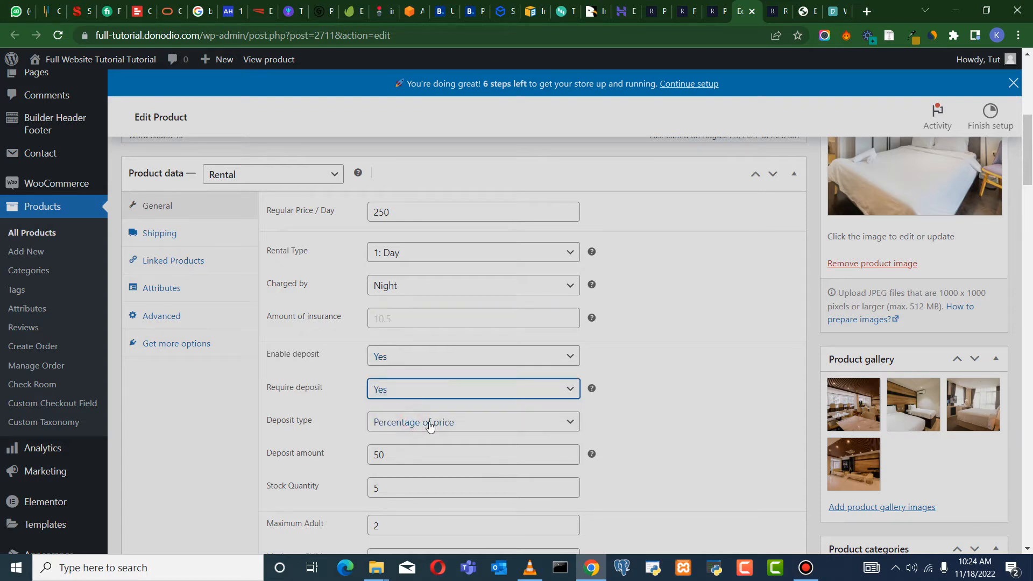
{"action": "left_click", "coordinate": [461, 424]}
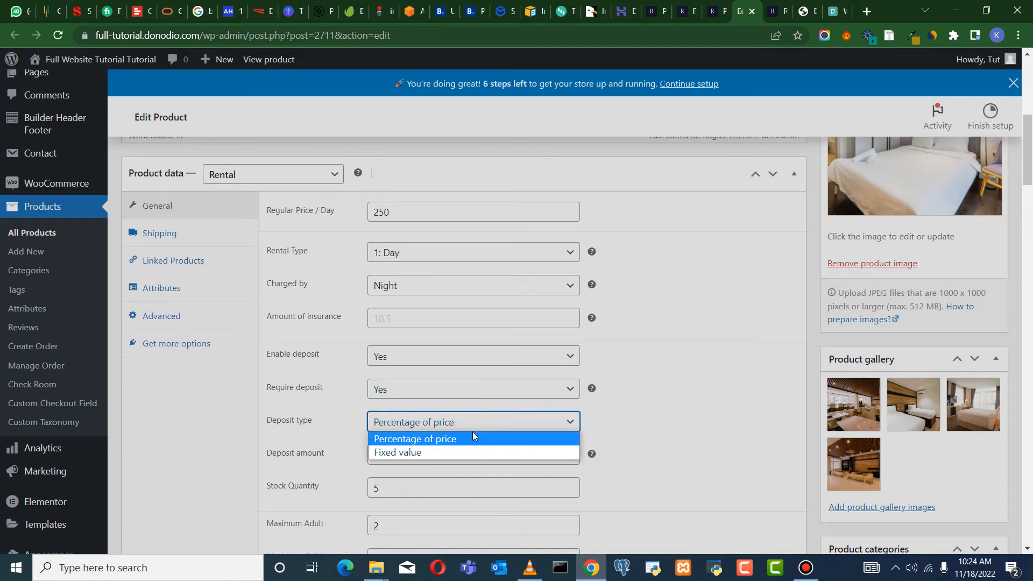
{"action": "left_click", "coordinate": [450, 439]}
{"action": "scroll", "coordinate": [446, 446], "scroll_direction": "down", "scroll_amount": 1}
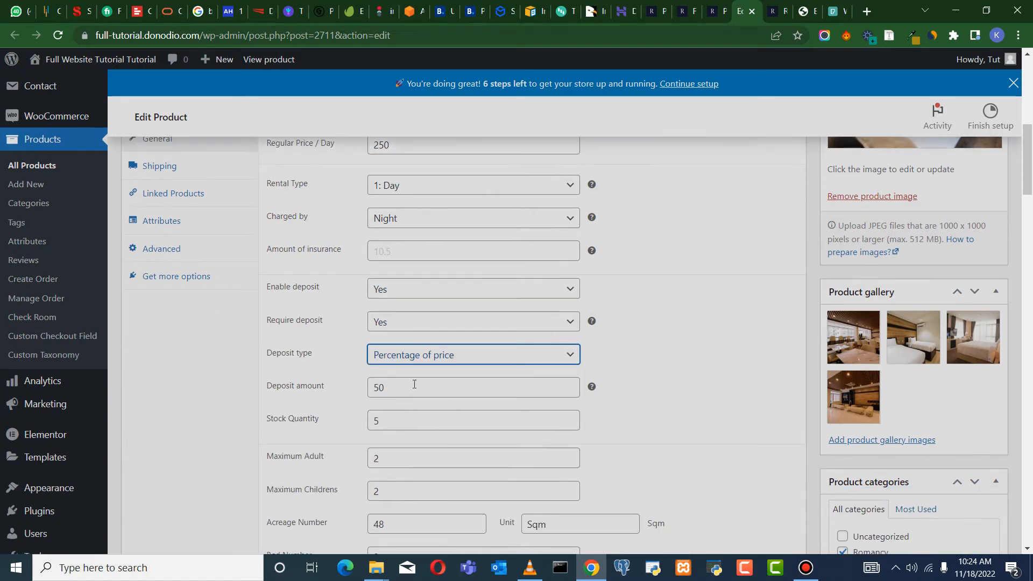
{"action": "left_click", "coordinate": [413, 388]}
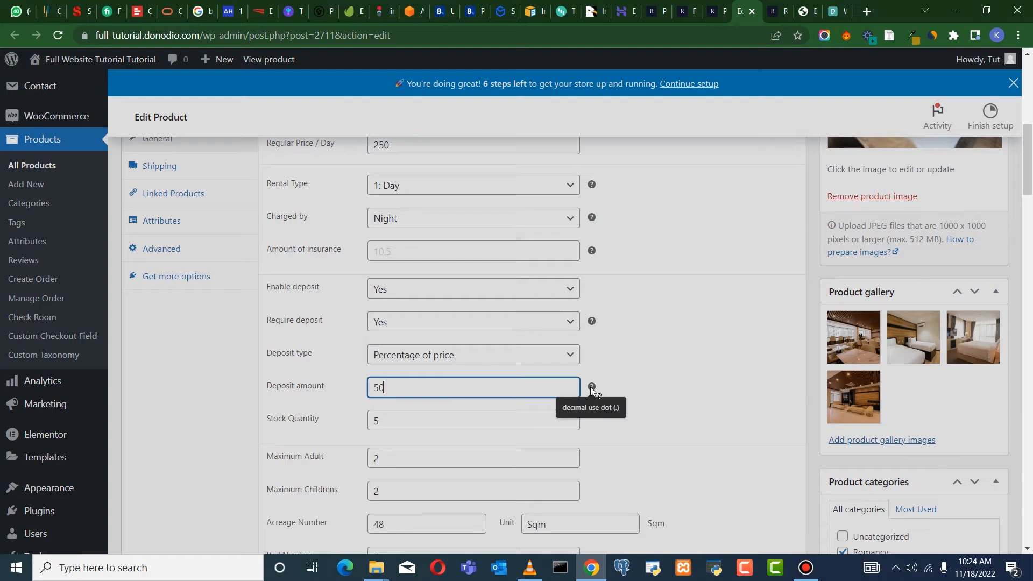
Review the room's stock quantity and its maximum numbers of adults and children
{"action": "scroll", "coordinate": [322, 483], "scroll_direction": "down", "scroll_amount": 1}
{"action": "scroll", "coordinate": [322, 483], "scroll_direction": "down", "scroll_amount": 2}
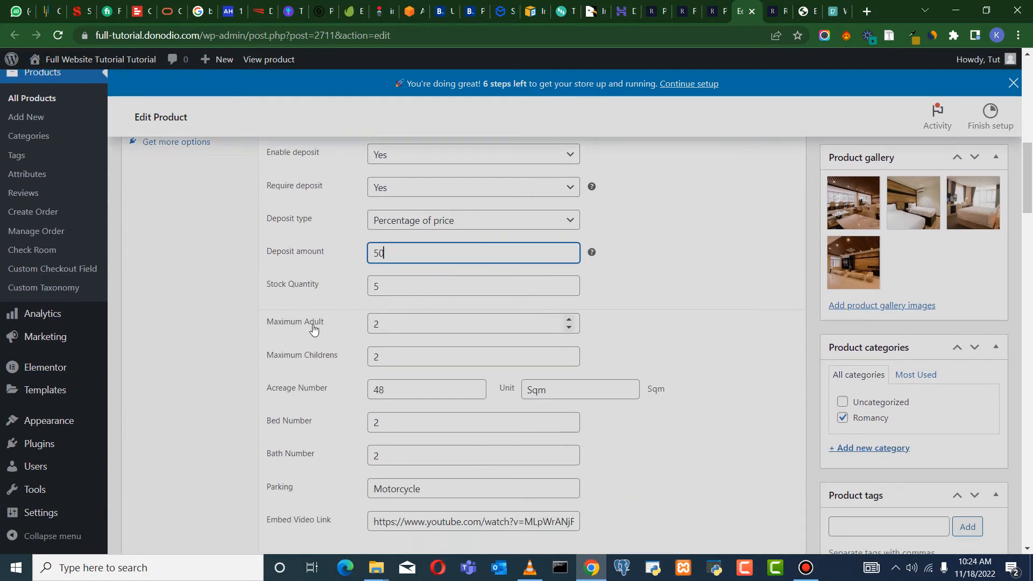
{"action": "scroll", "coordinate": [404, 292], "scroll_direction": "up", "scroll_amount": 2}
{"action": "scroll", "coordinate": [408, 367], "scroll_direction": "down", "scroll_amount": 1}
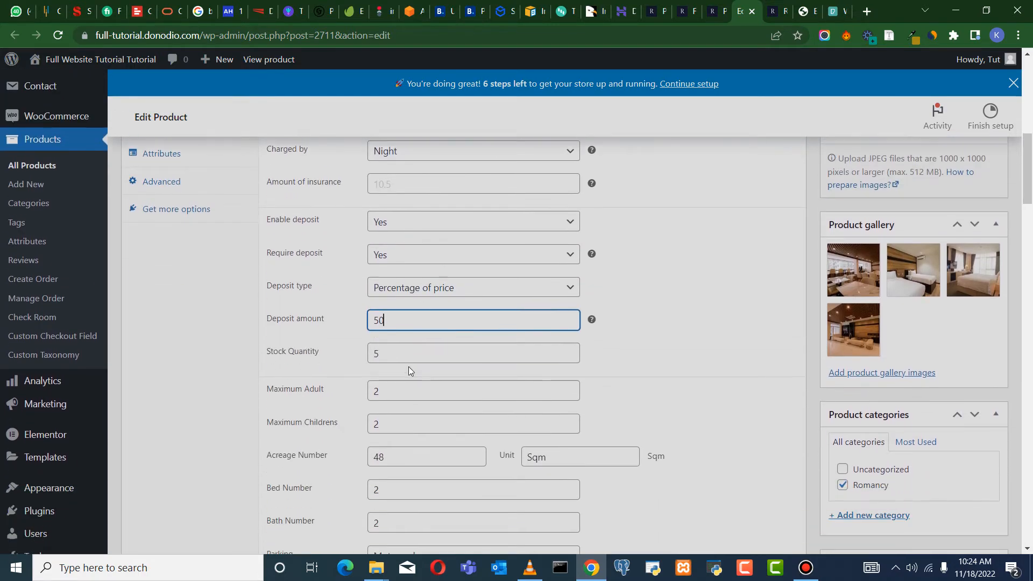
{"action": "left_click", "coordinate": [393, 392]}
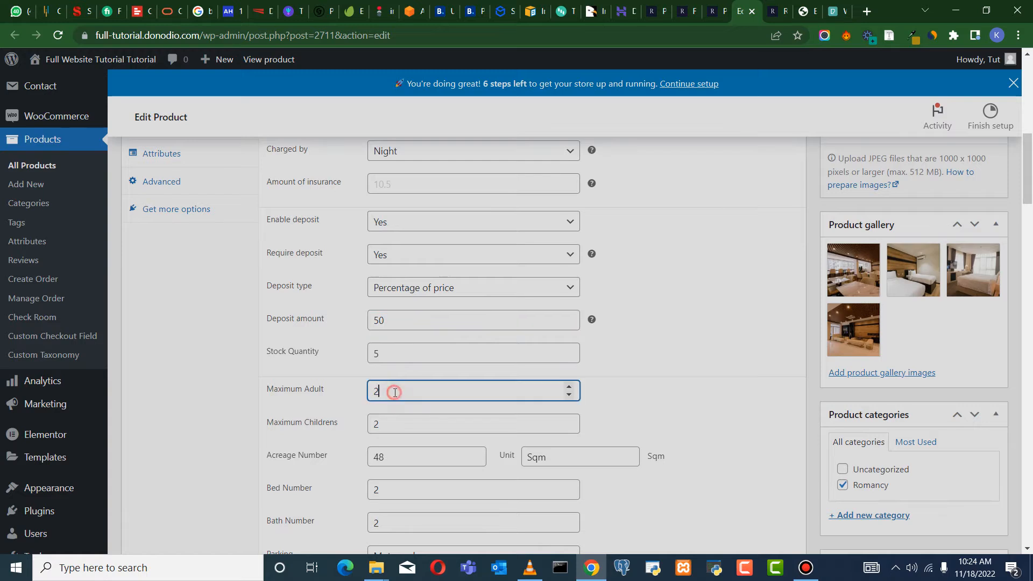
{"action": "left_click", "coordinate": [417, 424]}
{"action": "scroll", "coordinate": [418, 436], "scroll_direction": "down", "scroll_amount": 2}
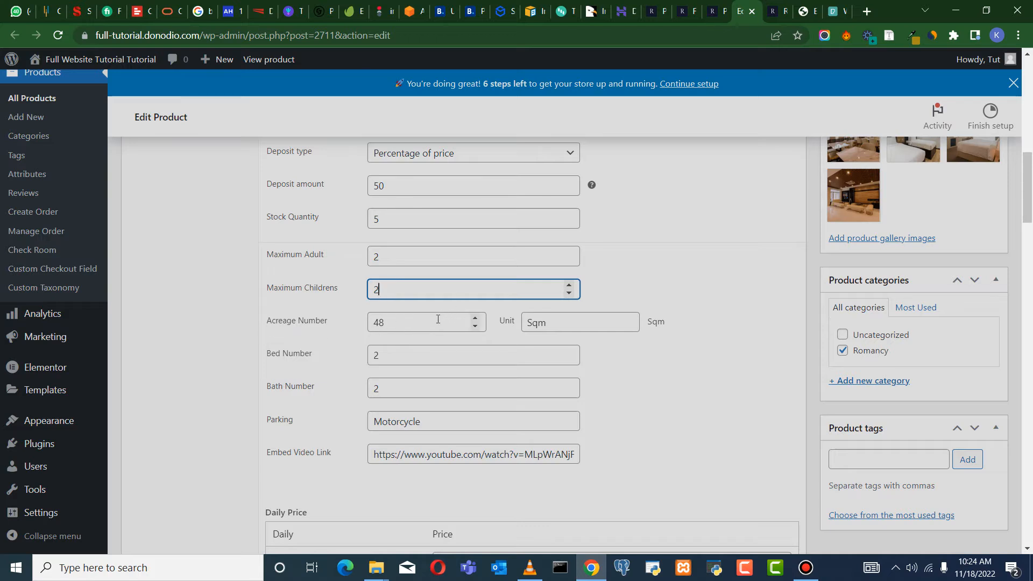
Set the room's acreage number to 75 Sqm
{"action": "left_click", "coordinate": [477, 318]}
{"action": "left_click", "coordinate": [476, 318]}
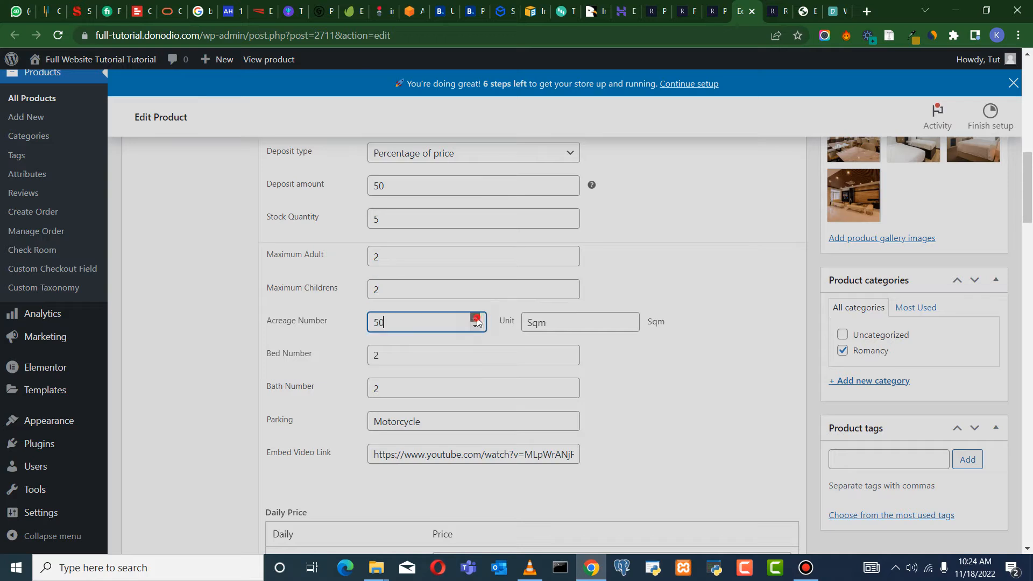
{"action": "left_click", "coordinate": [477, 318]}
{"action": "left_click", "coordinate": [477, 318]}
{"action": "left_click", "coordinate": [476, 326]}
{"action": "left_click", "coordinate": [477, 328]}
{"action": "left_click", "coordinate": [476, 319]}
Review the bed and bath numbers, parking, embedded video link, daily prices and features of the room
{"action": "left_click", "coordinate": [392, 356]}
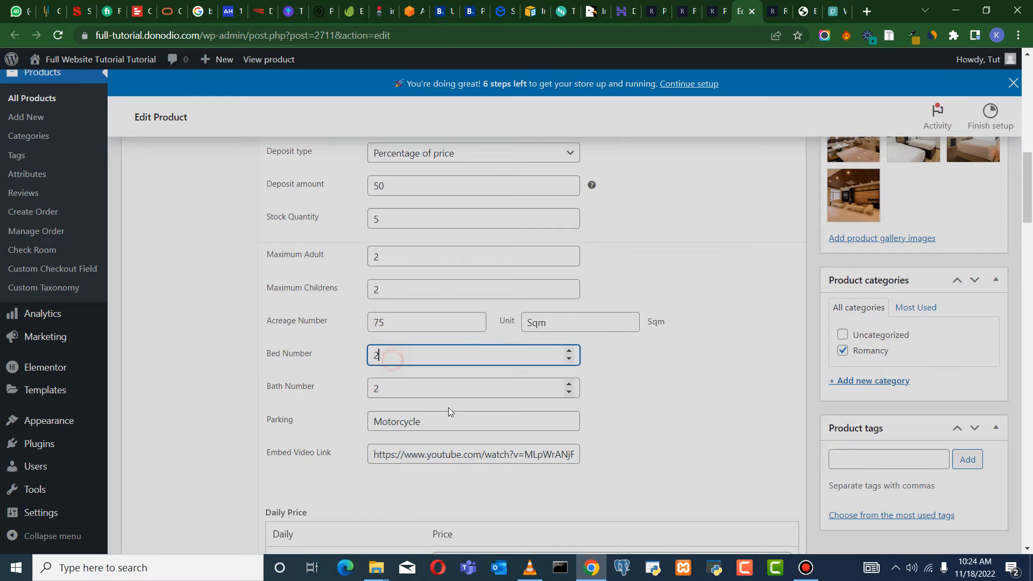
{"action": "left_click", "coordinate": [411, 388]}
{"action": "scroll", "coordinate": [445, 427], "scroll_direction": "down", "scroll_amount": 1}
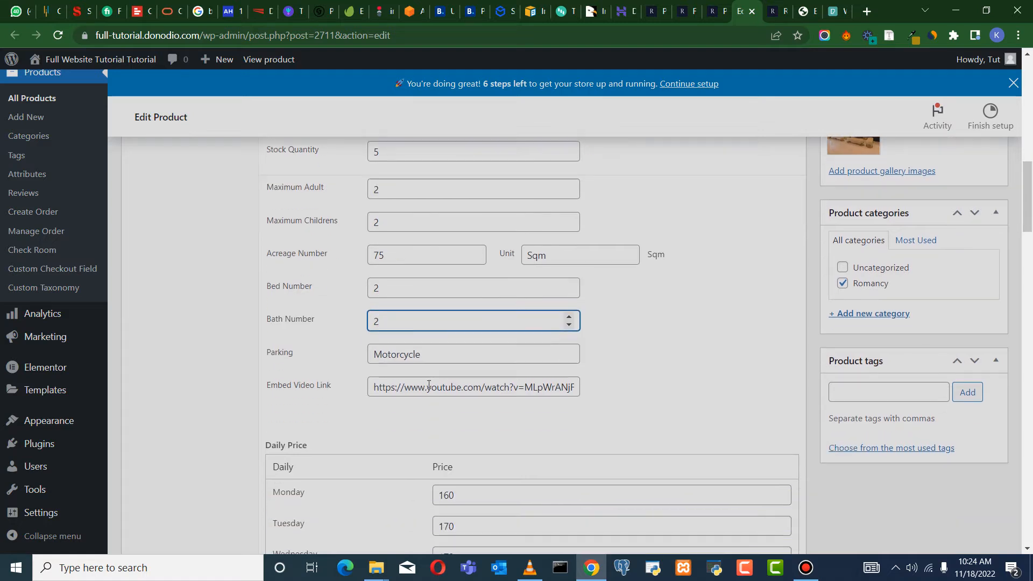
{"action": "left_click", "coordinate": [440, 357]}
{"action": "left_click", "coordinate": [479, 387]}
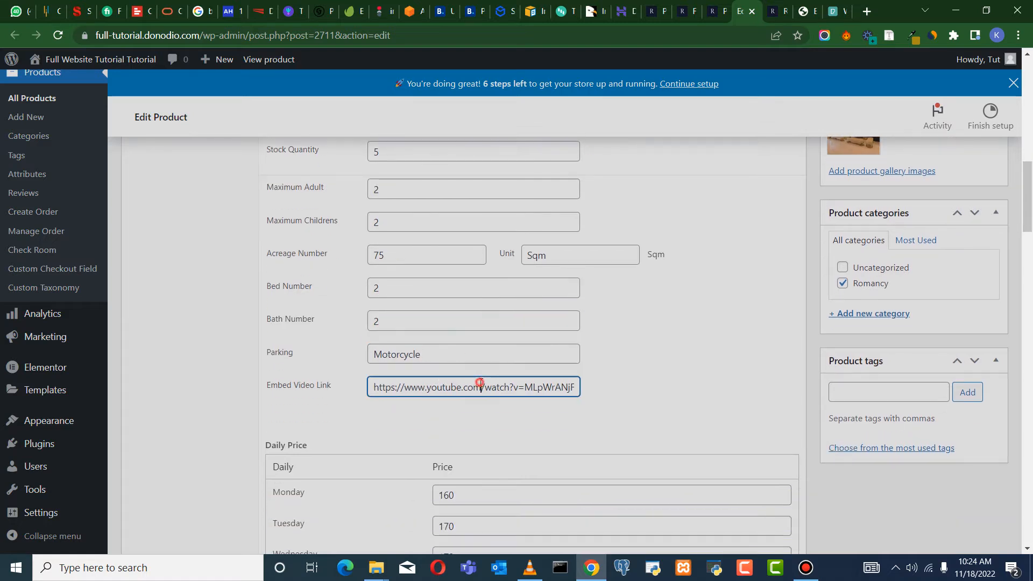
{"action": "scroll", "coordinate": [484, 323], "scroll_direction": "down", "scroll_amount": 3}
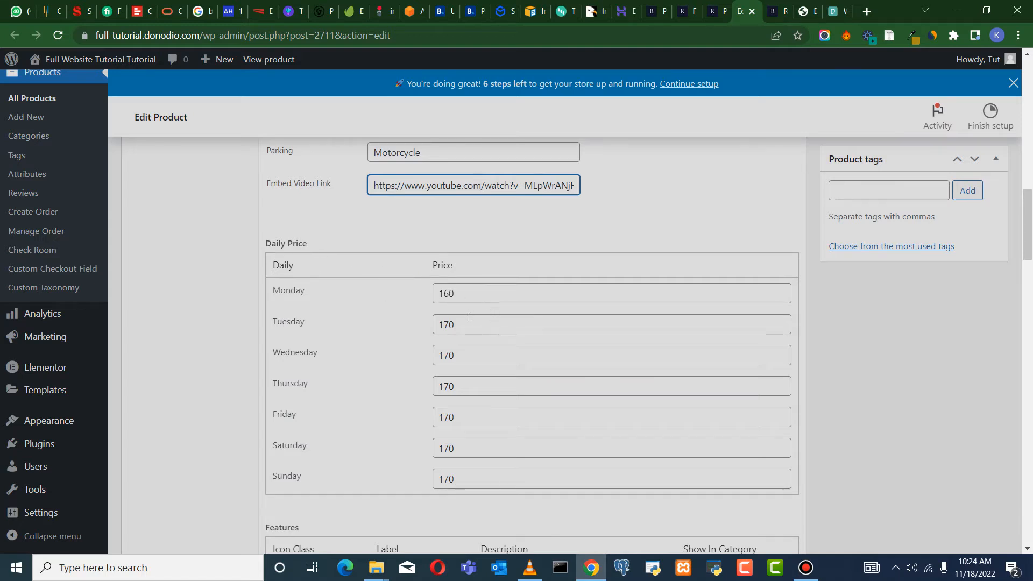
{"action": "scroll", "coordinate": [471, 317], "scroll_direction": "down", "scroll_amount": 3}
{"action": "scroll", "coordinate": [470, 320], "scroll_direction": "up", "scroll_amount": 3}
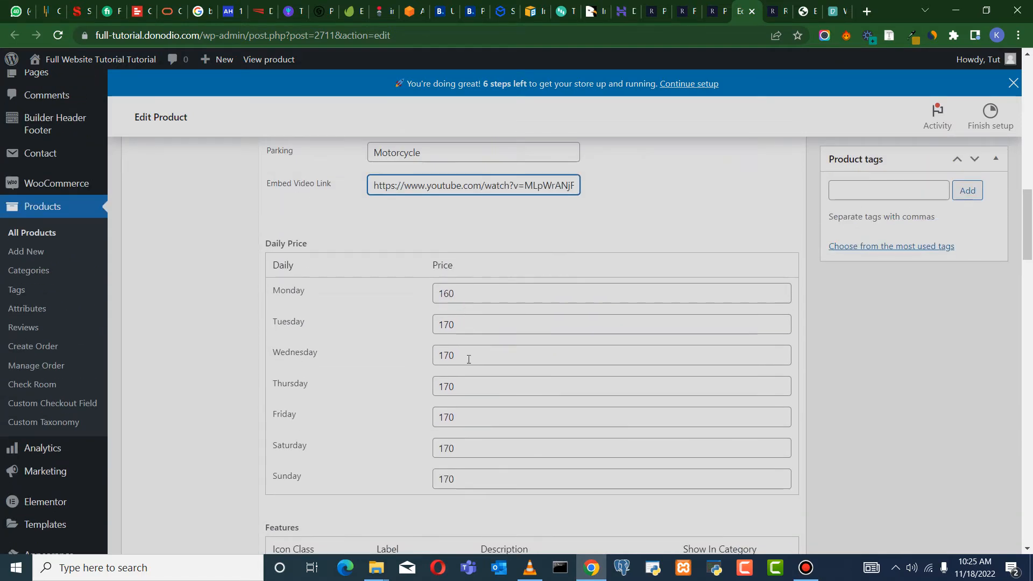
Set the Saturday and Sunday daily prices to 275
{"action": "left_click_drag", "start_coordinate": [466, 452], "coordinate": [401, 462]}
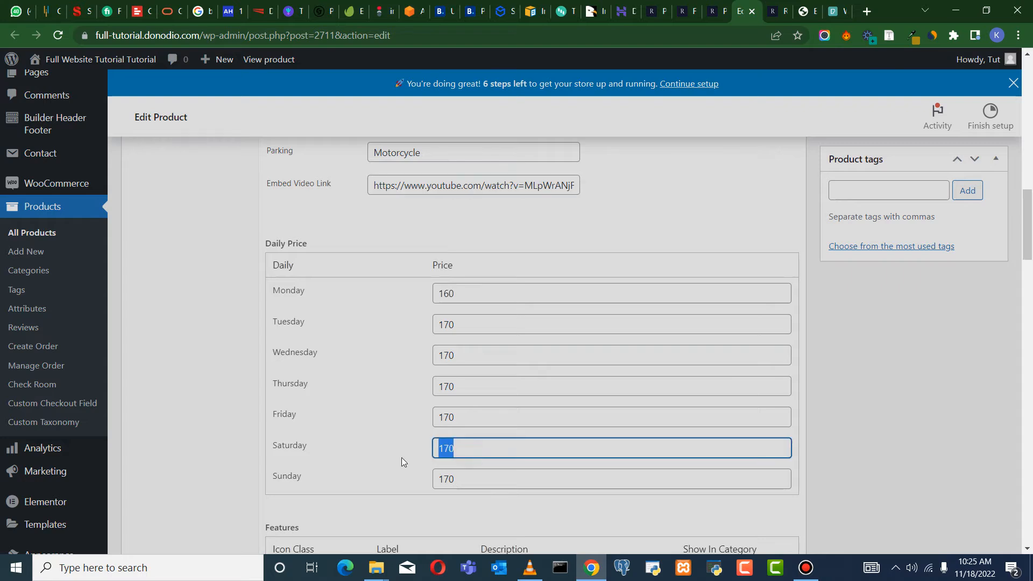
{"action": "type", "text": "275"}
{"action": "left_click_drag", "start_coordinate": [468, 478], "coordinate": [433, 473]}
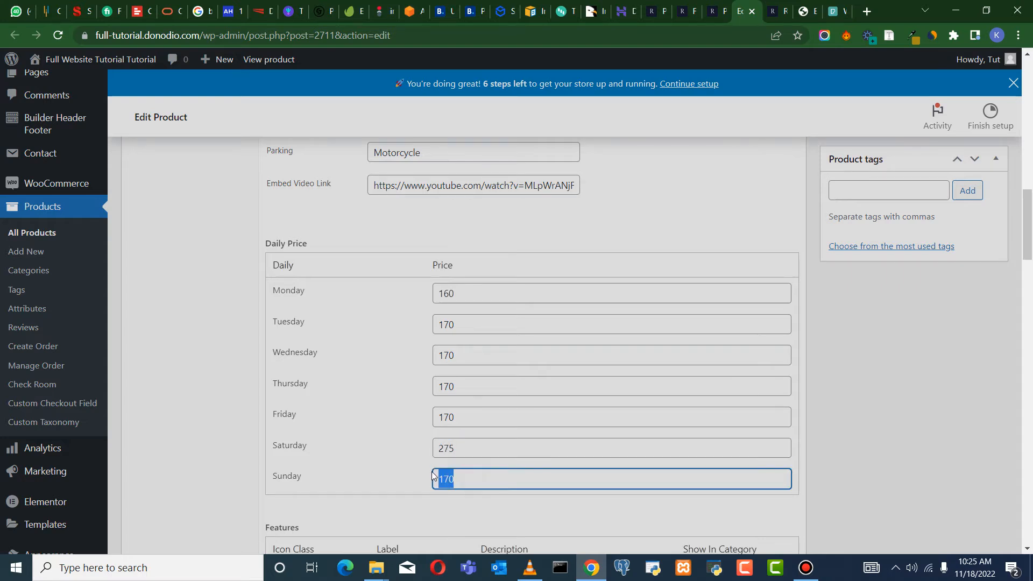
{"action": "type", "text": "3"}
{"action": "type", "text": "2"}
{"action": "type", "text": "75"}
Set the Monday daily price to 200
{"action": "left_click", "coordinate": [469, 294]}
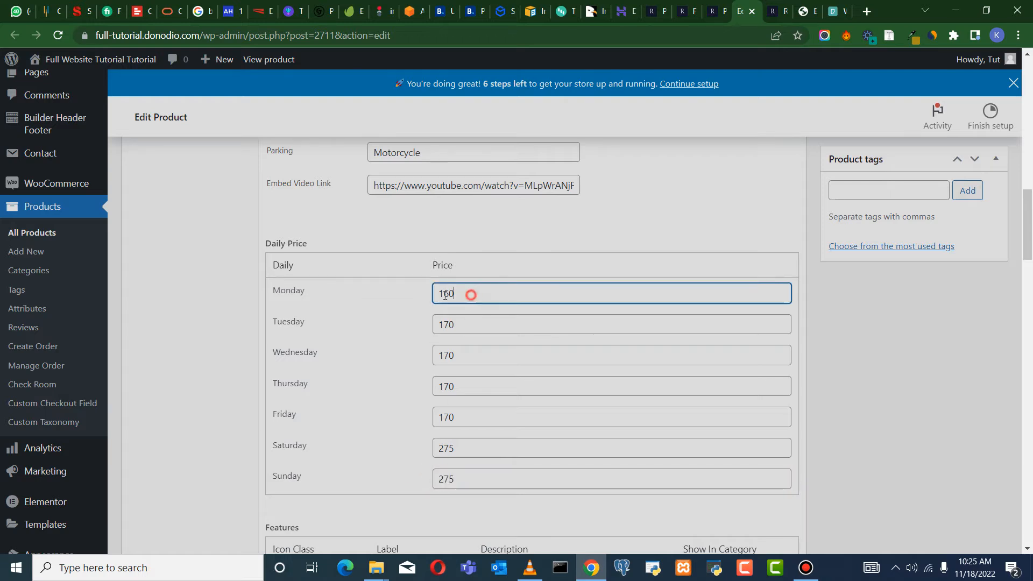
{"action": "left_click_drag", "start_coordinate": [469, 293], "coordinate": [424, 295]}
{"action": "type", "text": "200"}
Copy Monday's price of 200 into the Tuesday and Wednesday daily prices
{"action": "double_click", "coordinate": [441, 294]}
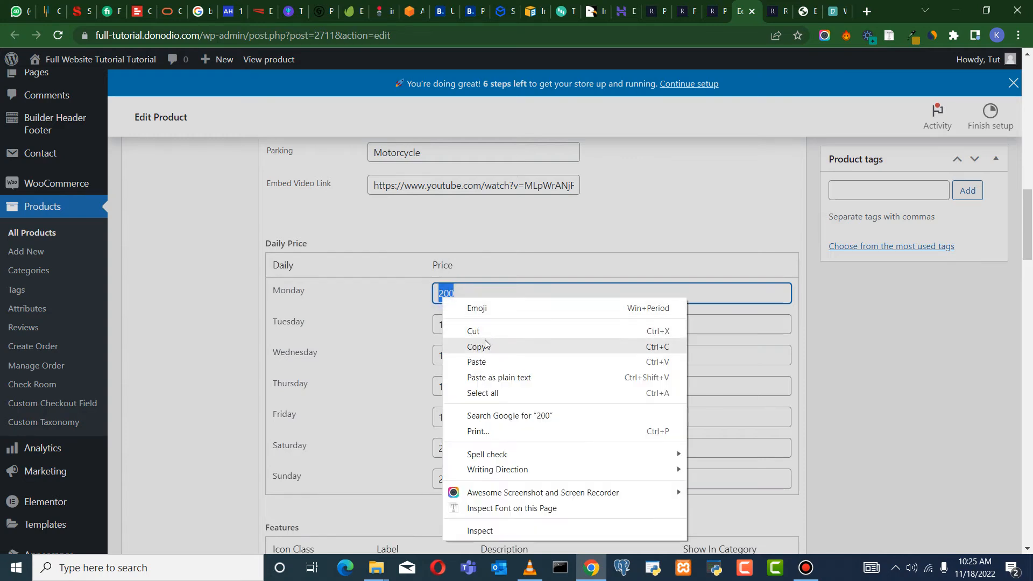
{"action": "left_click", "coordinate": [486, 339]}
{"action": "double_click", "coordinate": [461, 325]}
{"action": "right_click", "coordinate": [462, 326]}
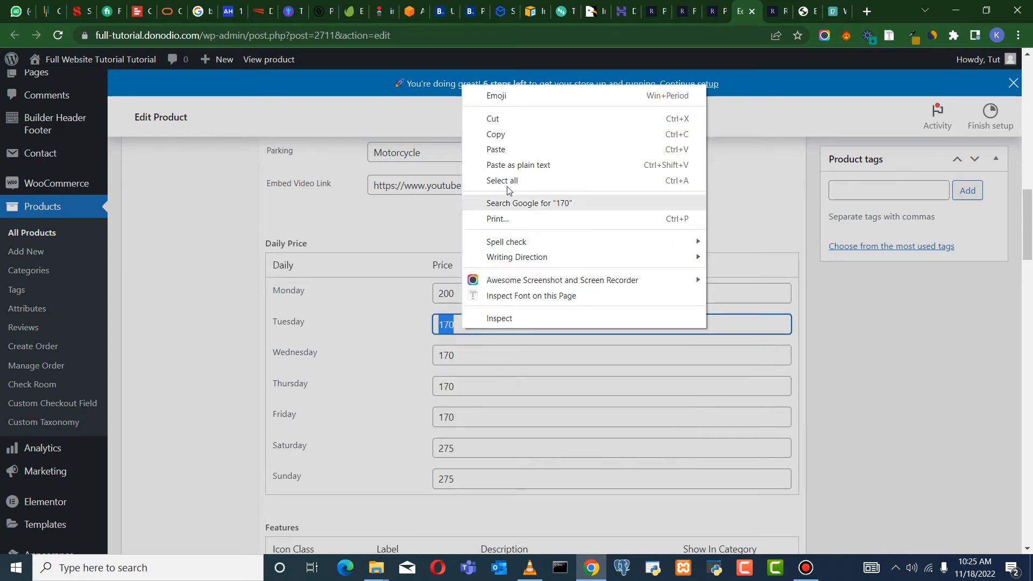
{"action": "left_click", "coordinate": [495, 149]}
{"action": "double_click", "coordinate": [456, 355]}
{"action": "right_click", "coordinate": [456, 356]}
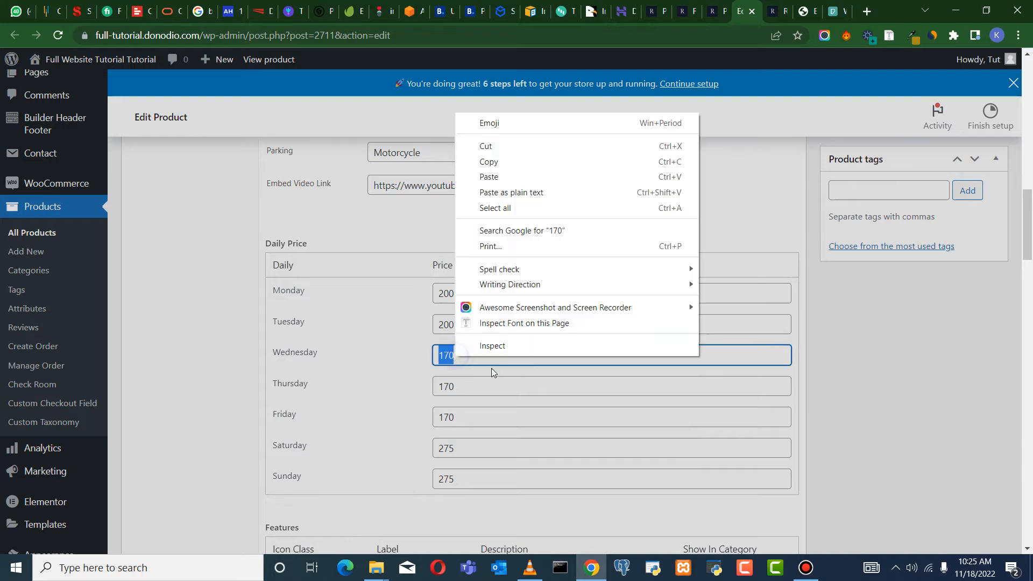
{"action": "left_click", "coordinate": [506, 173]}
Paste the copied price of 200 into the Thursday and Friday daily prices, and review the daily price table
{"action": "double_click", "coordinate": [480, 386]}
{"action": "right_click", "coordinate": [480, 385]}
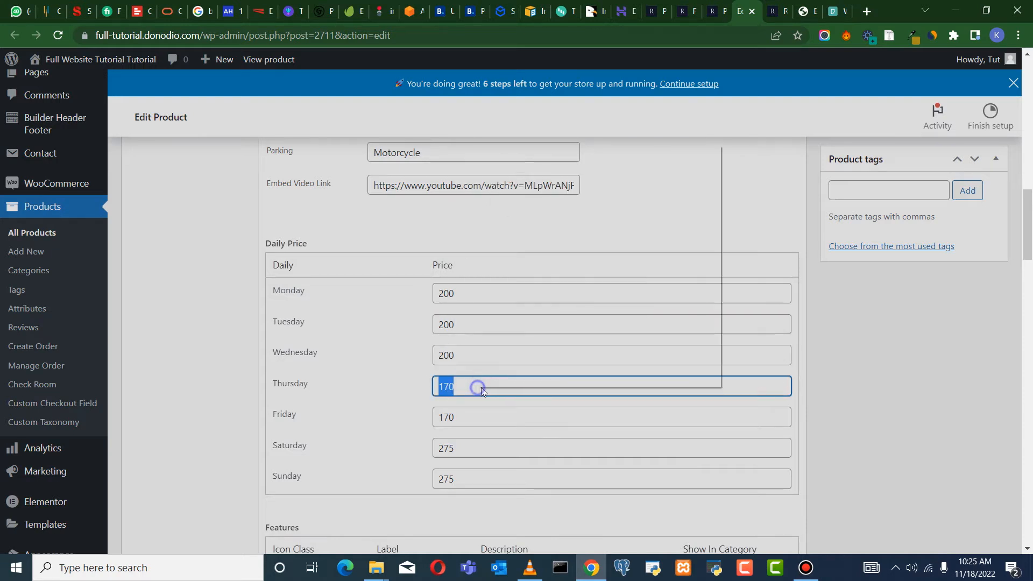
{"action": "left_click", "coordinate": [522, 208]}
{"action": "double_click", "coordinate": [483, 416]}
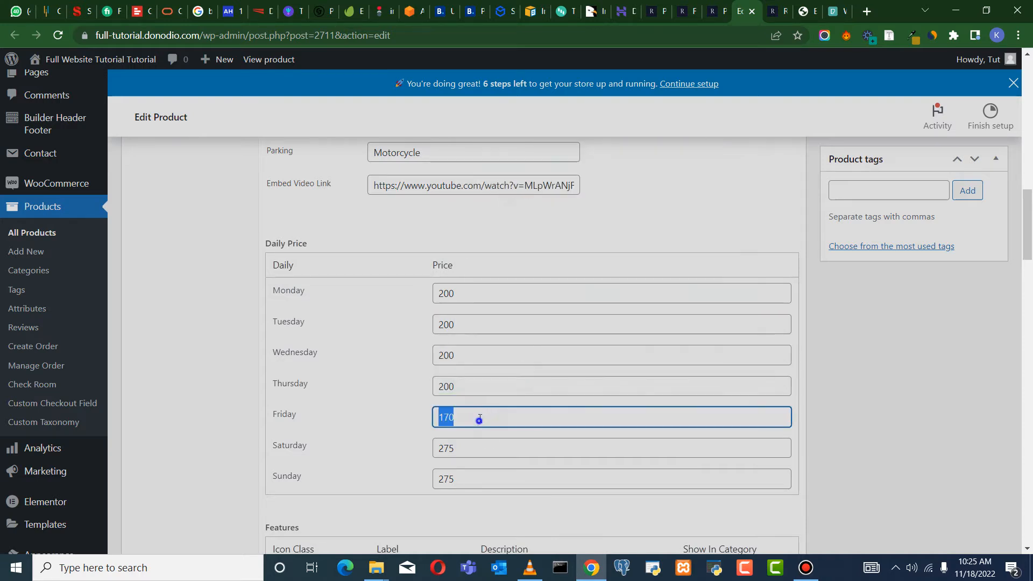
{"action": "right_click", "coordinate": [479, 417]}
{"action": "left_click", "coordinate": [519, 262]}
{"action": "scroll", "coordinate": [355, 408], "scroll_direction": "down", "scroll_amount": 2}
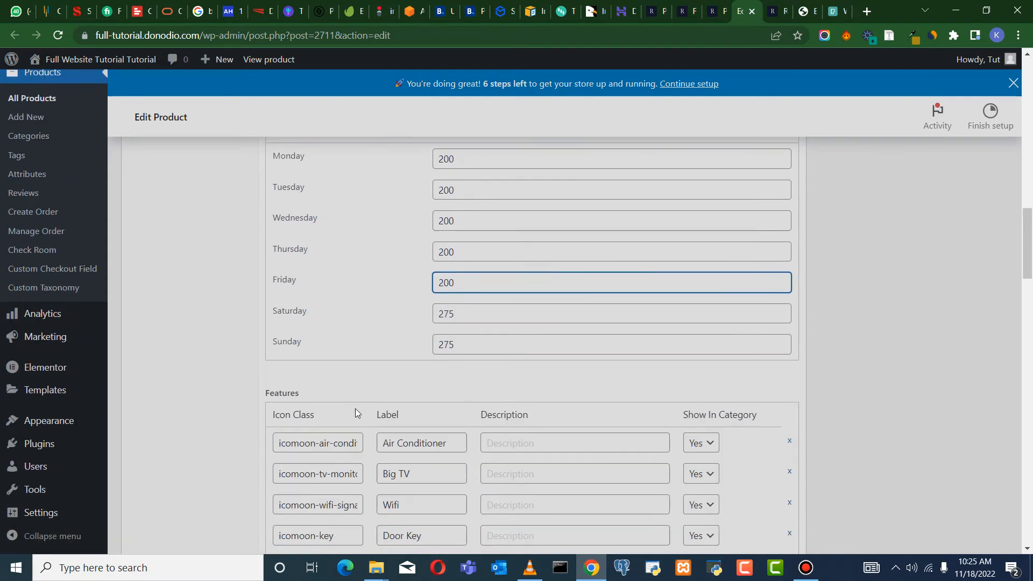
{"action": "scroll", "coordinate": [468, 360], "scroll_direction": "down", "scroll_amount": 1}
{"action": "scroll", "coordinate": [471, 323], "scroll_direction": "up", "scroll_amount": 2}
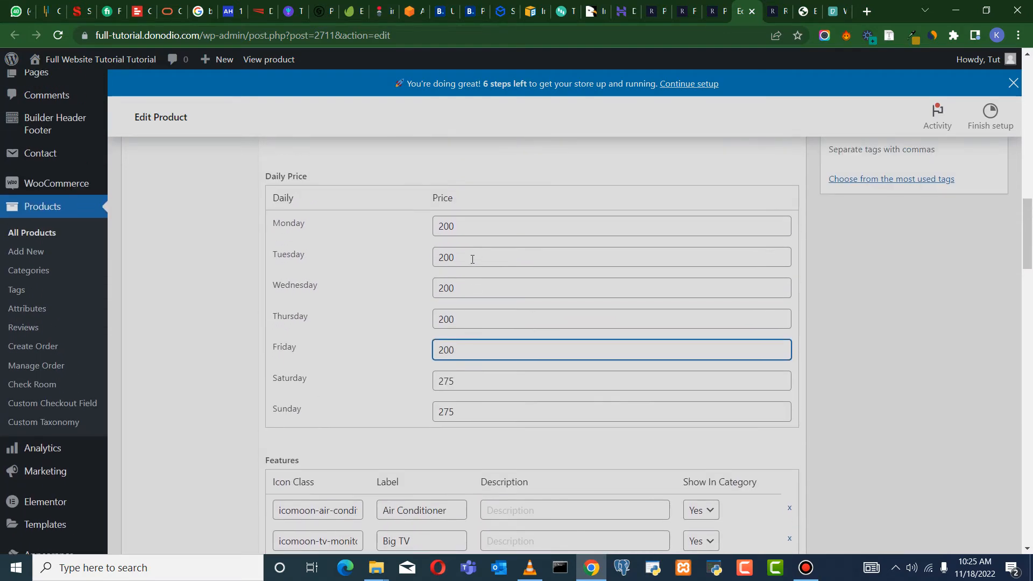
Add a blank feature row to the room's Features table and remove it again
{"action": "scroll", "coordinate": [463, 280], "scroll_direction": "down", "scroll_amount": 2}
{"action": "scroll", "coordinate": [438, 348], "scroll_direction": "down", "scroll_amount": 1}
{"action": "scroll", "coordinate": [453, 294], "scroll_direction": "down", "scroll_amount": 2}
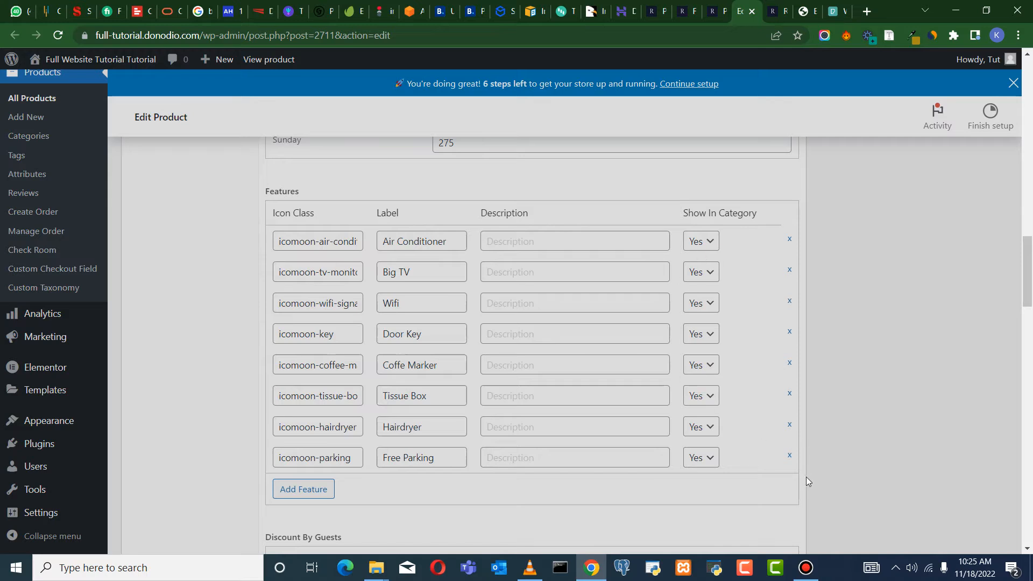
{"action": "left_click", "coordinate": [302, 490]}
{"action": "scroll", "coordinate": [312, 454], "scroll_direction": "down", "scroll_amount": 1}
{"action": "left_click", "coordinate": [308, 431]}
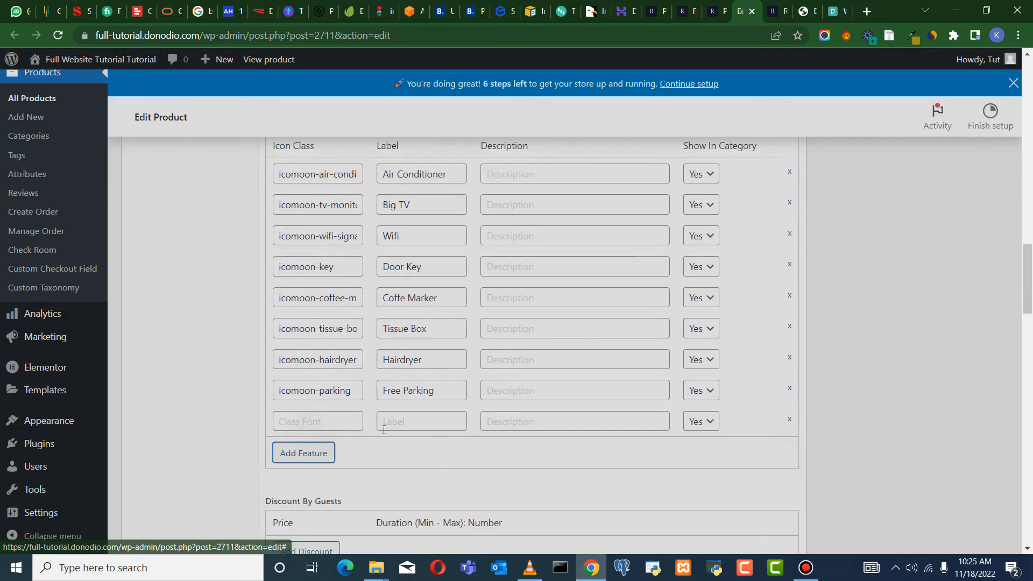
{"action": "left_click", "coordinate": [356, 420]}
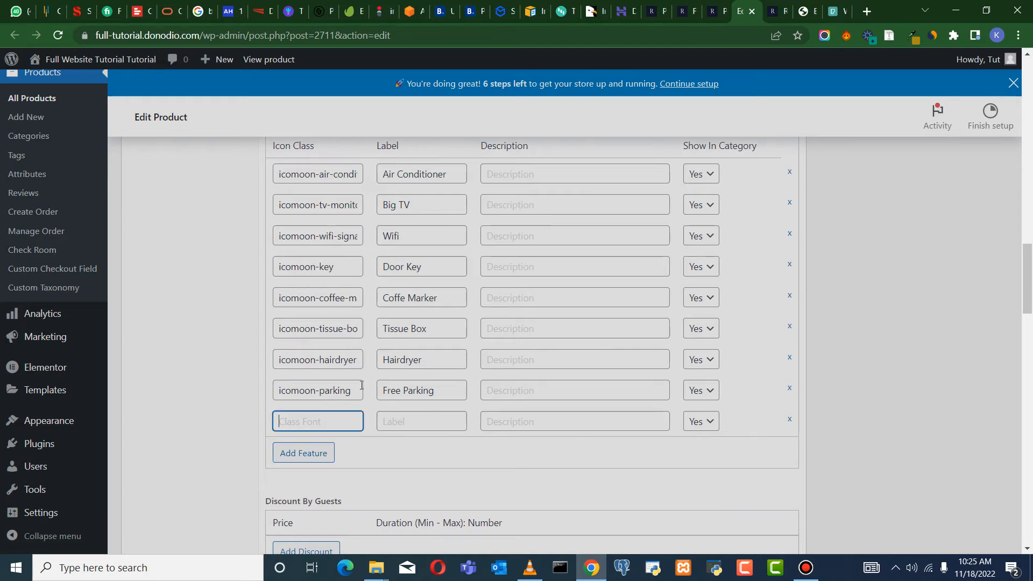
{"action": "left_click", "coordinate": [408, 420]}
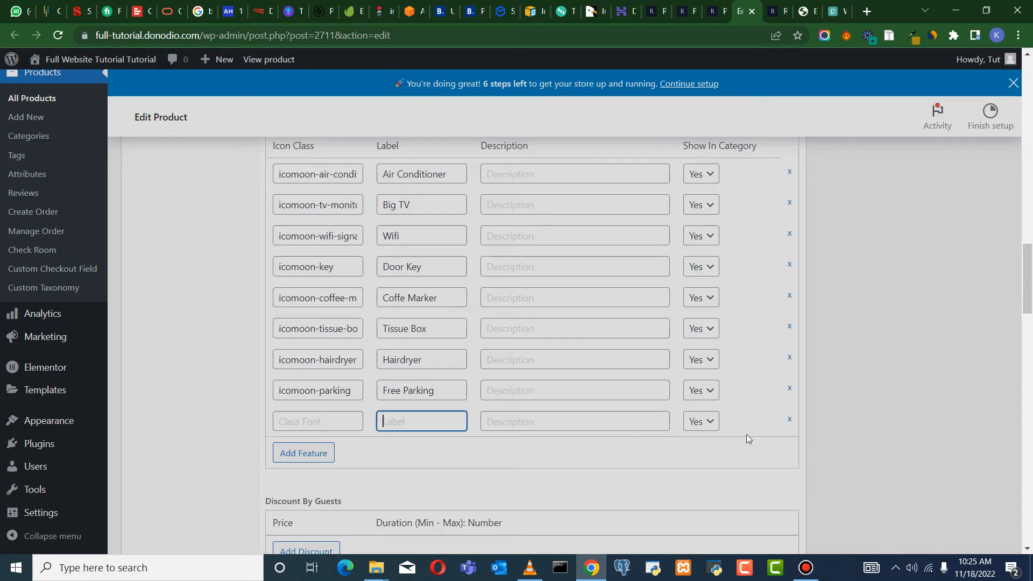
{"action": "left_click", "coordinate": [790, 420]}
Set the global discount prices to 225 for stays of 3–5 days and 200 for stays of 6–8 days
{"action": "scroll", "coordinate": [379, 454], "scroll_direction": "down", "scroll_amount": 4}
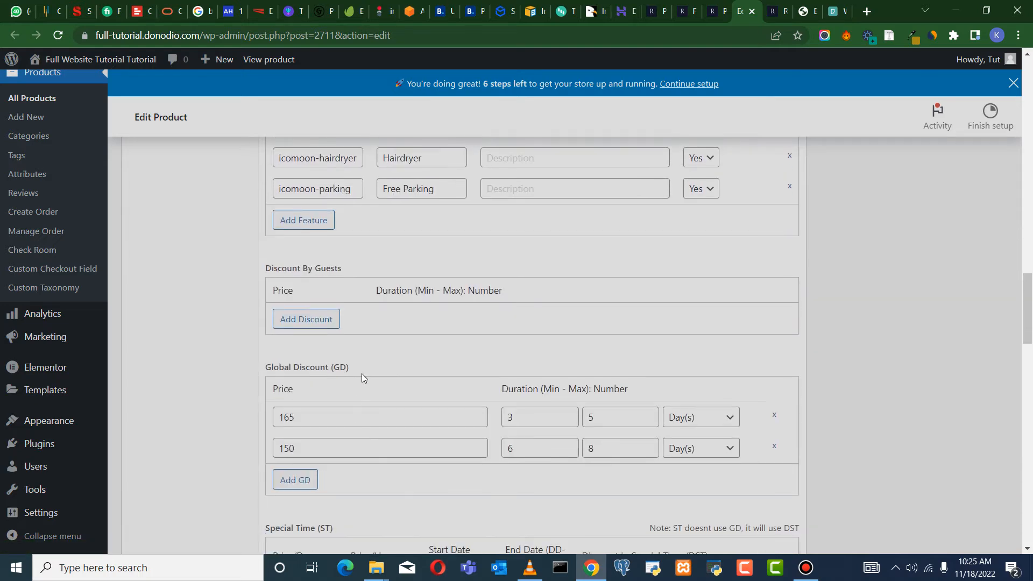
{"action": "scroll", "coordinate": [325, 353], "scroll_direction": "down", "scroll_amount": 2}
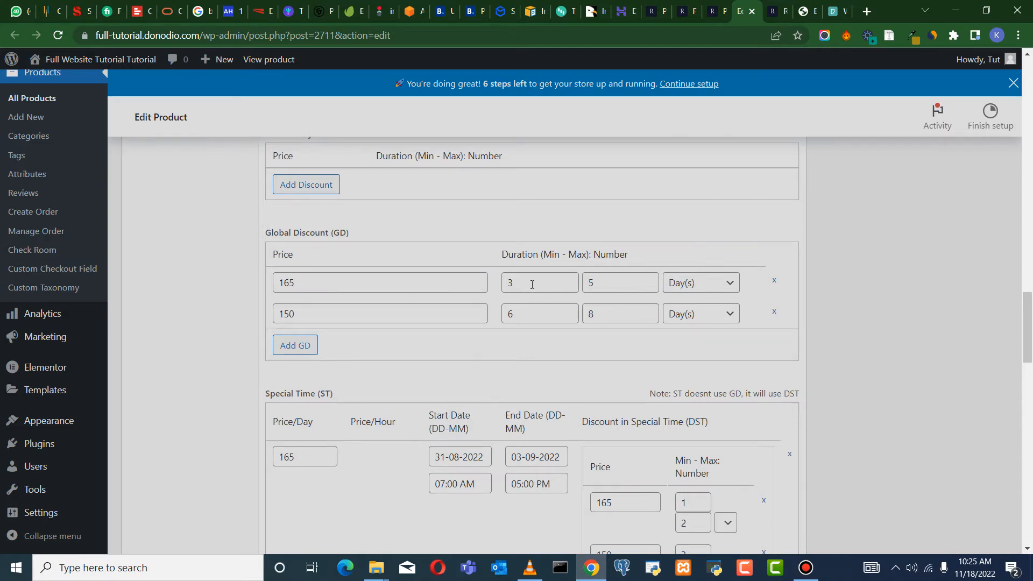
{"action": "double_click", "coordinate": [325, 288]}
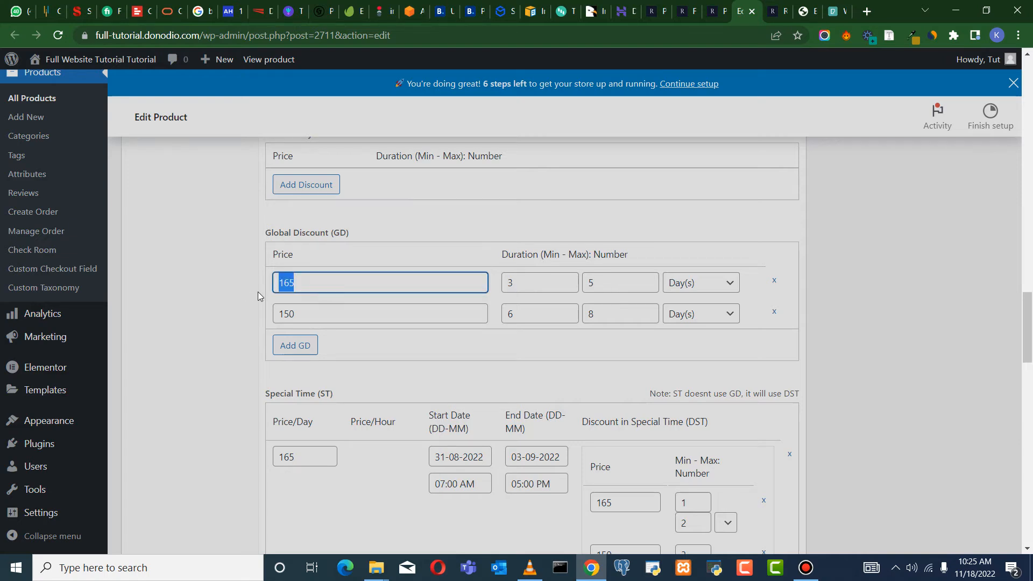
{"action": "type", "text": "225"}
{"action": "double_click", "coordinate": [303, 321]}
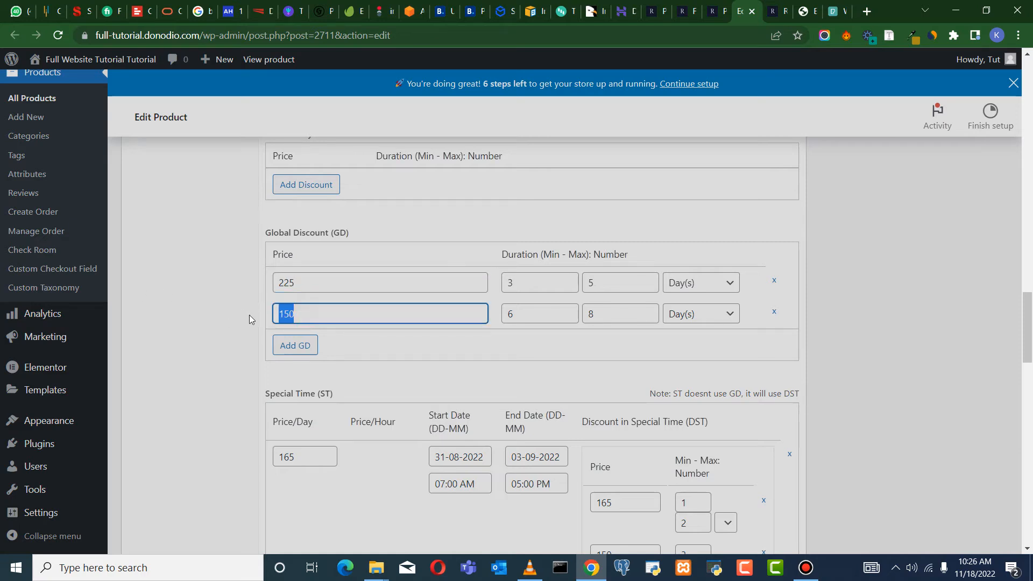
{"action": "type", "text": "200"}
Examine the product's special time, service, extra service, unavailable time, minimum rental period and custom checkout field settings
{"action": "scroll", "coordinate": [555, 298], "scroll_direction": "down", "scroll_amount": 3}
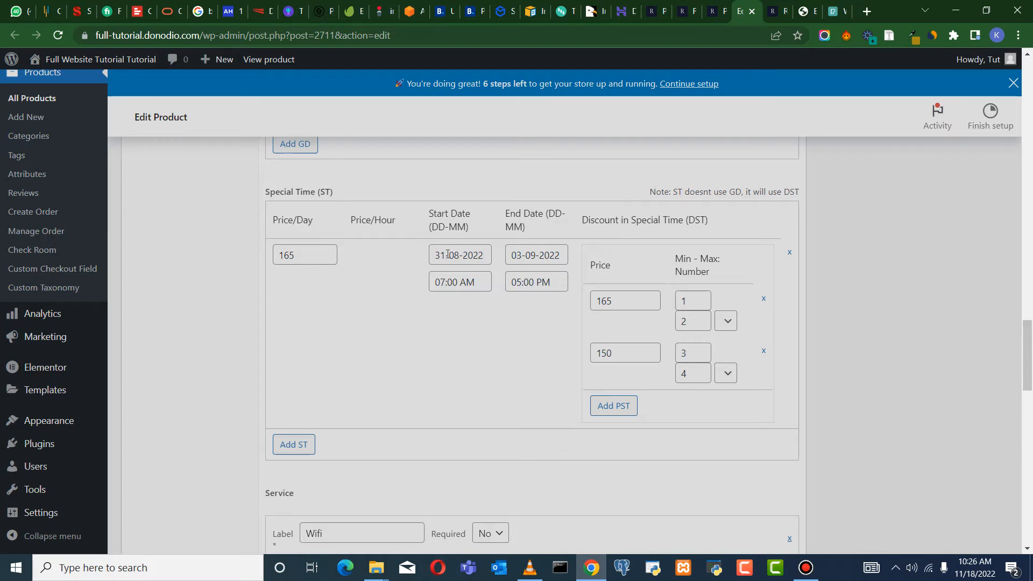
{"action": "scroll", "coordinate": [474, 283], "scroll_direction": "down", "scroll_amount": 6}
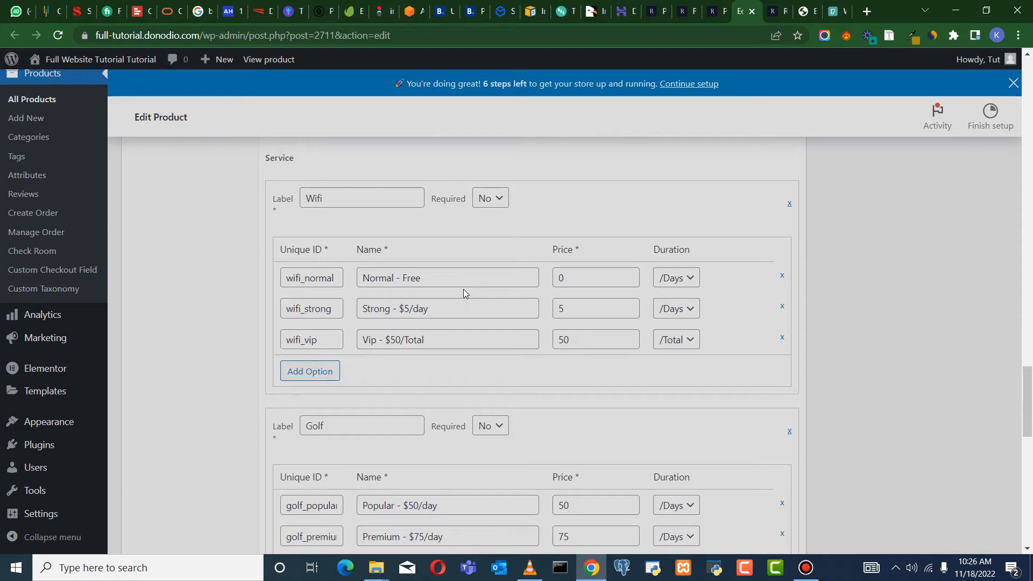
{"action": "scroll", "coordinate": [463, 293], "scroll_direction": "up", "scroll_amount": 1}
{"action": "scroll", "coordinate": [424, 275], "scroll_direction": "down", "scroll_amount": 1}
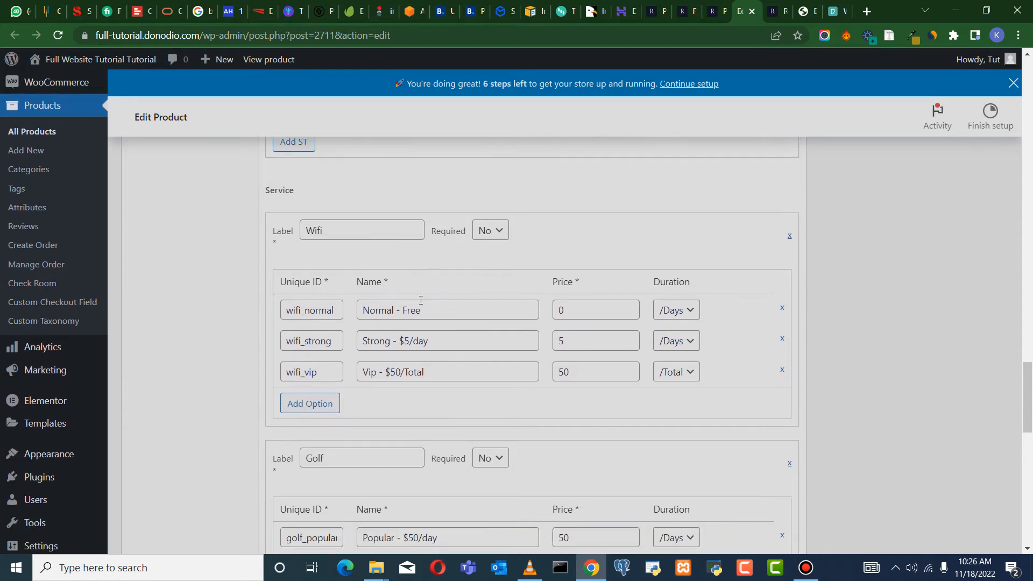
{"action": "scroll", "coordinate": [515, 327], "scroll_direction": "down", "scroll_amount": 1}
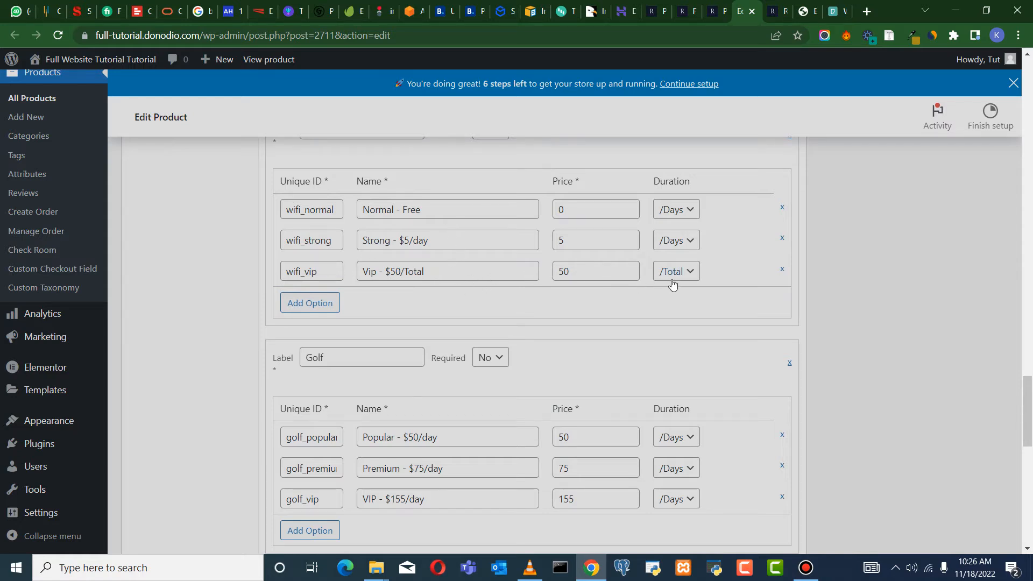
{"action": "scroll", "coordinate": [411, 320], "scroll_direction": "down", "scroll_amount": 1}
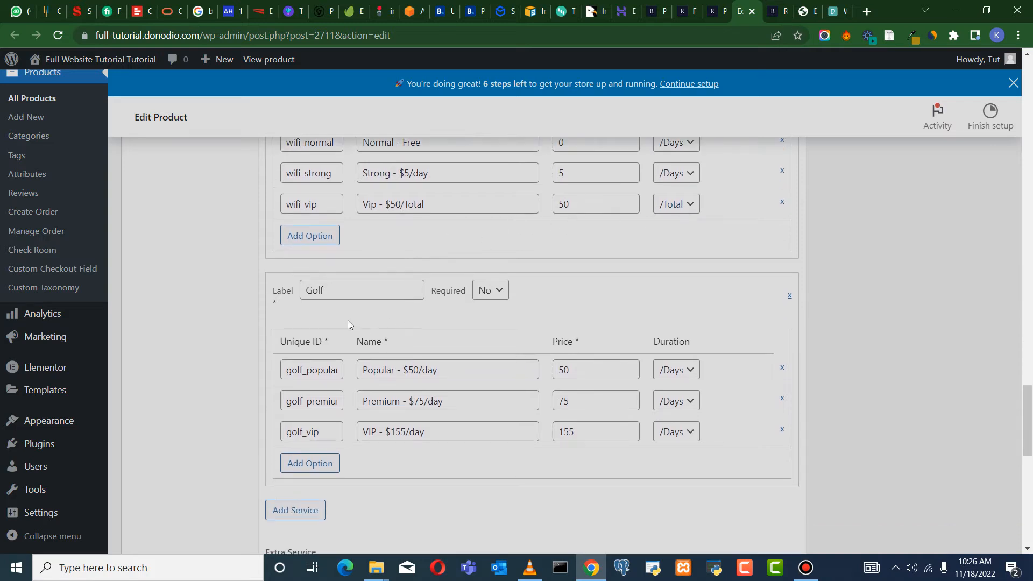
{"action": "scroll", "coordinate": [349, 322], "scroll_direction": "down", "scroll_amount": 1}
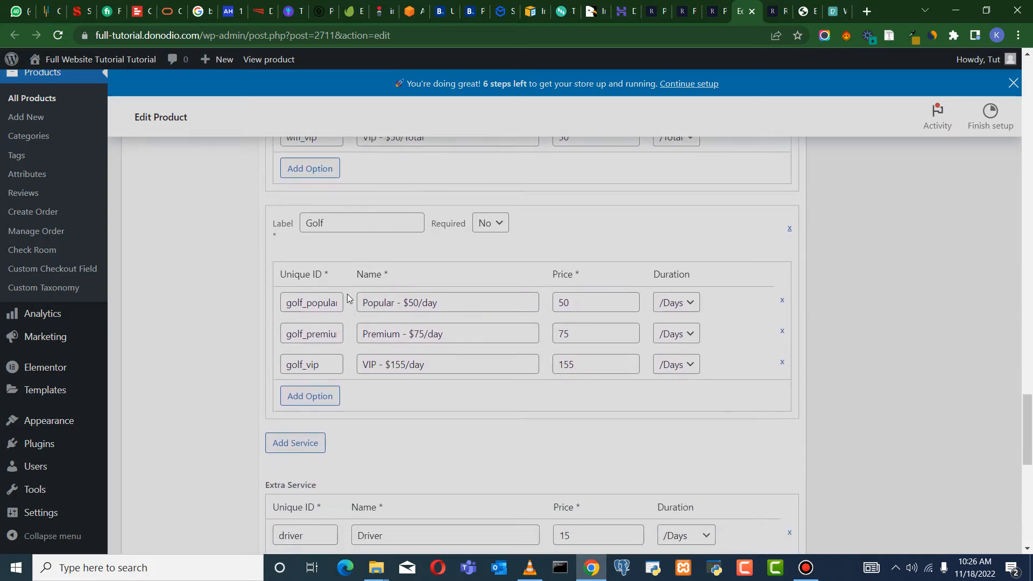
{"action": "scroll", "coordinate": [363, 259], "scroll_direction": "up", "scroll_amount": 3}
{"action": "scroll", "coordinate": [367, 259], "scroll_direction": "down", "scroll_amount": 4}
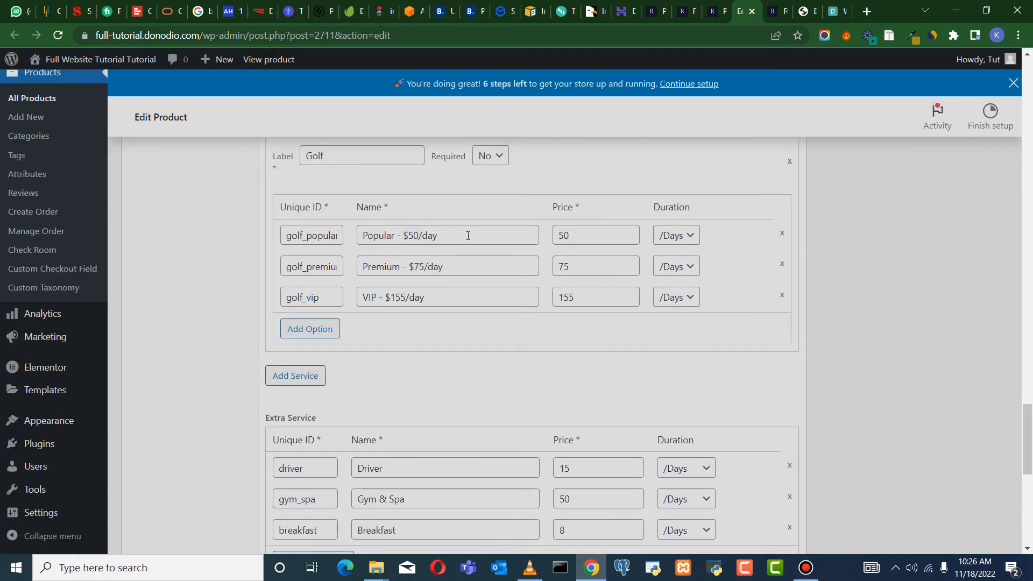
{"action": "scroll", "coordinate": [479, 295], "scroll_direction": "down", "scroll_amount": 3}
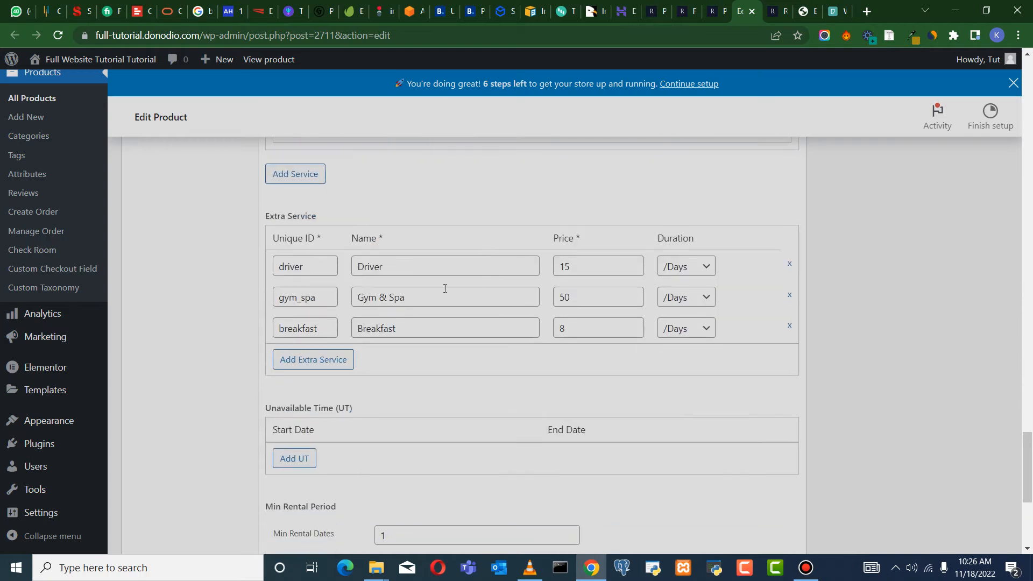
{"action": "scroll", "coordinate": [447, 288], "scroll_direction": "down", "scroll_amount": 5}
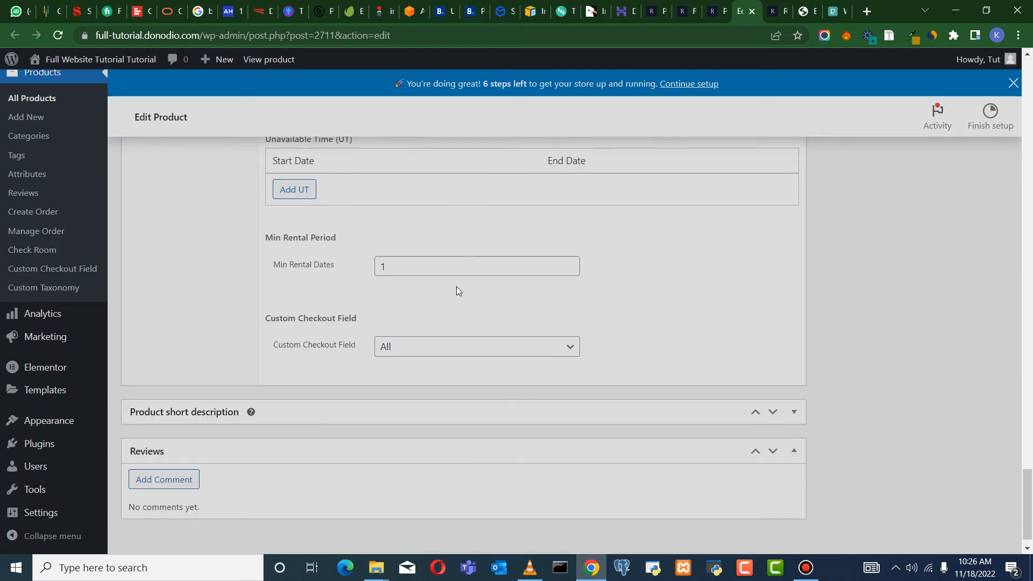
{"action": "scroll", "coordinate": [457, 281], "scroll_direction": "down", "scroll_amount": 1}
{"action": "scroll", "coordinate": [777, 332], "scroll_direction": "up", "scroll_amount": 15}
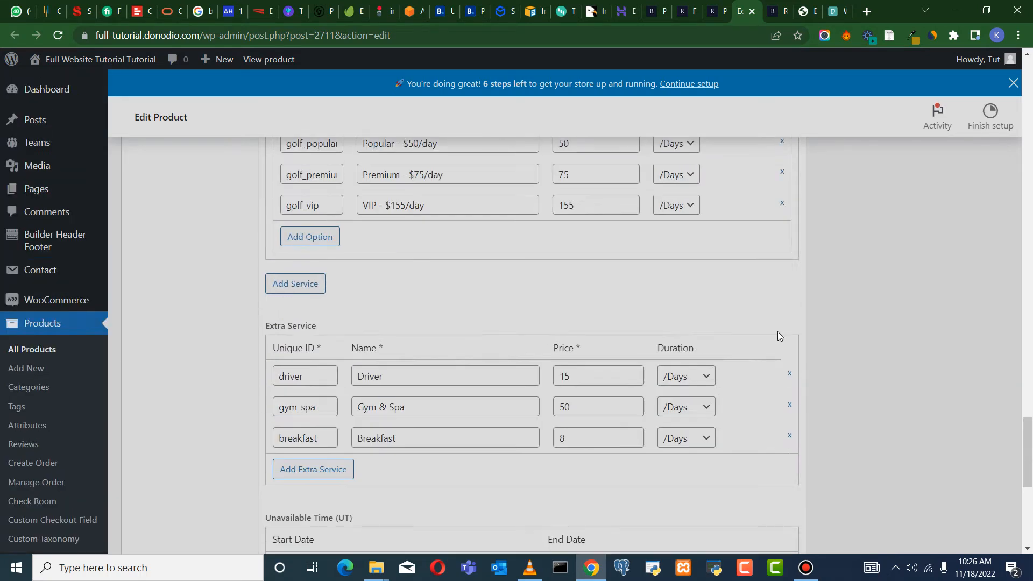
Create a new product category named Deluxe Rooms for the room
{"action": "scroll", "coordinate": [882, 350], "scroll_direction": "up", "scroll_amount": 20}
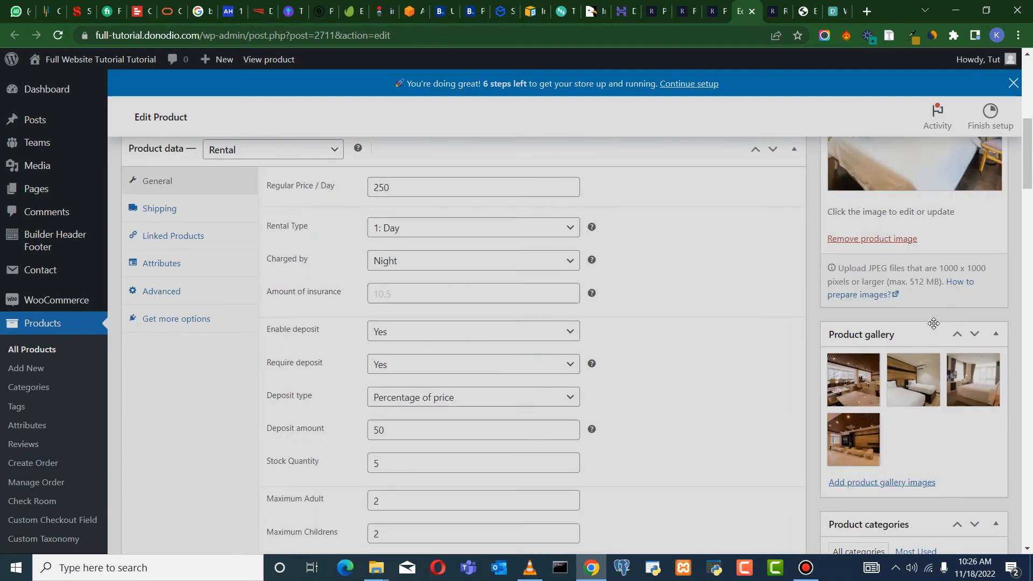
{"action": "scroll", "coordinate": [939, 385], "scroll_direction": "down", "scroll_amount": 2}
{"action": "scroll", "coordinate": [885, 371], "scroll_direction": "down", "scroll_amount": 1}
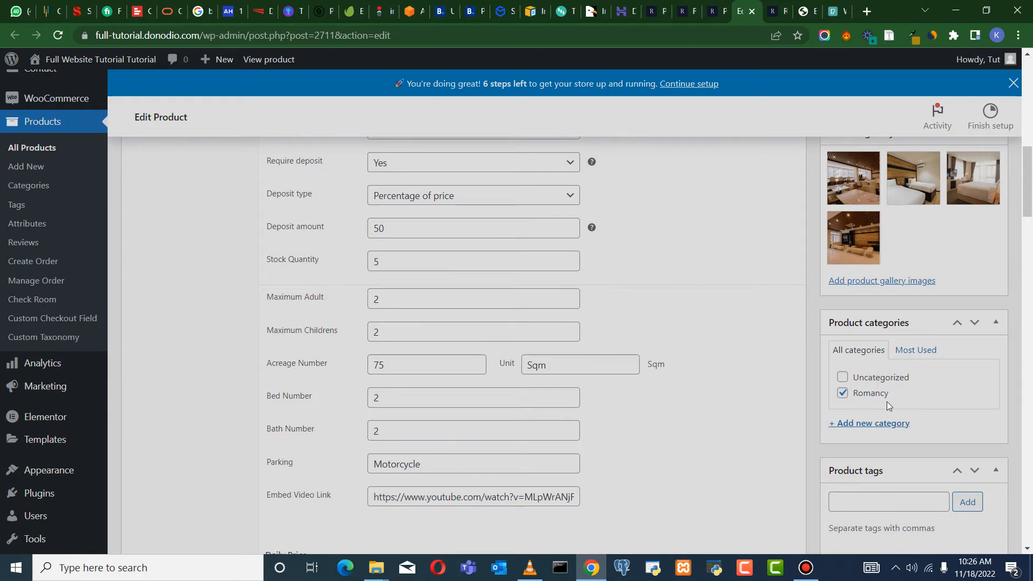
{"action": "left_click", "coordinate": [885, 424]}
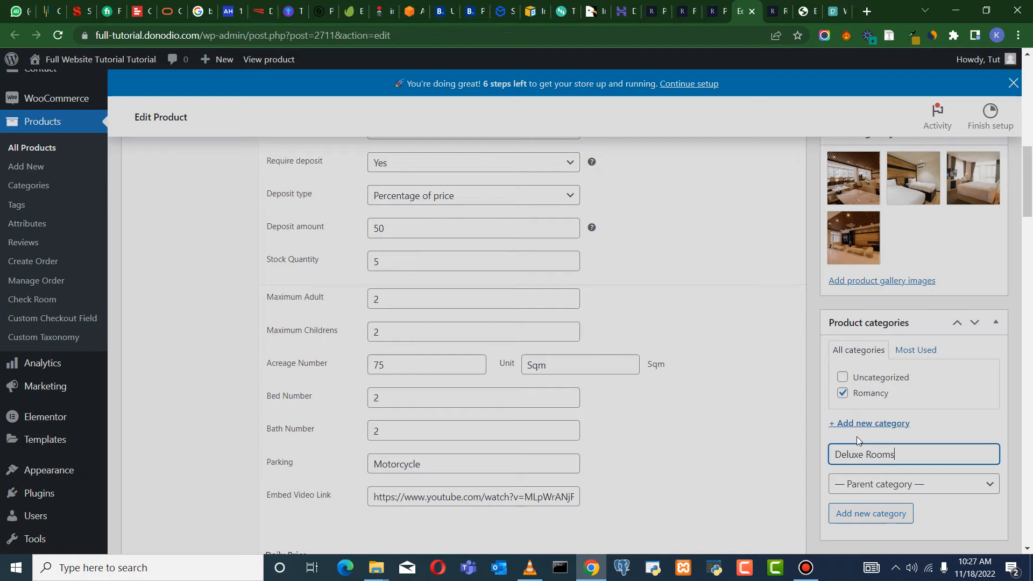
{"action": "left_click", "coordinate": [861, 513]}
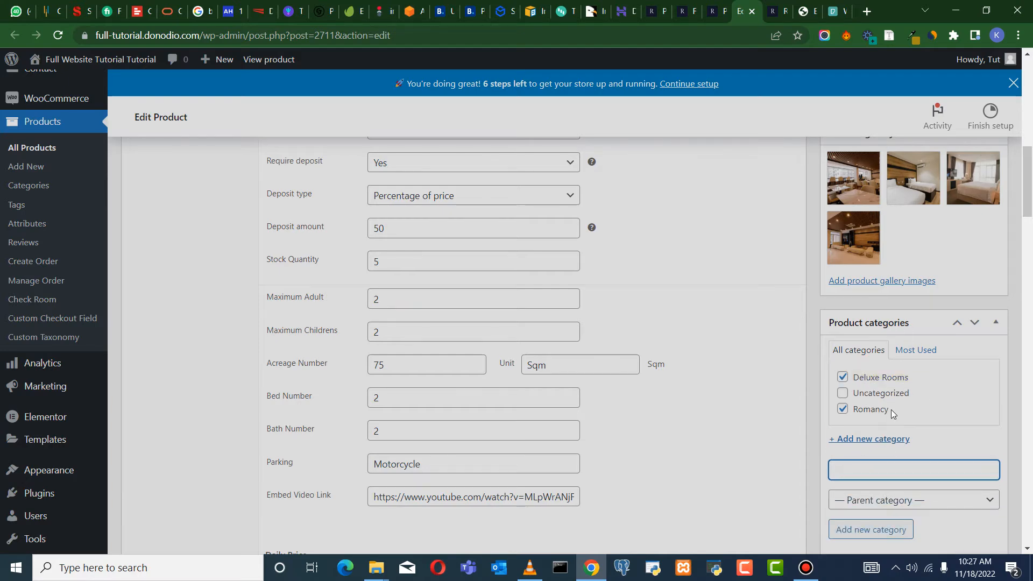
Review the Deluxe Room's product gallery and main product image
{"action": "scroll", "coordinate": [896, 414], "scroll_direction": "down", "scroll_amount": 2}
{"action": "scroll", "coordinate": [896, 398], "scroll_direction": "up", "scroll_amount": 5}
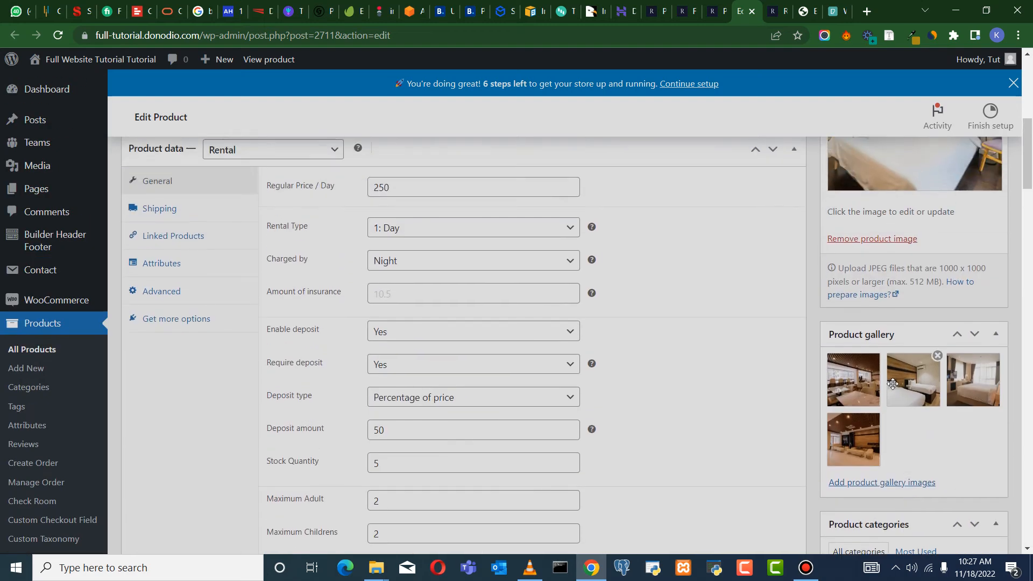
{"action": "scroll", "coordinate": [892, 383], "scroll_direction": "up", "scroll_amount": 2}
{"action": "scroll", "coordinate": [896, 391], "scroll_direction": "down", "scroll_amount": 3}
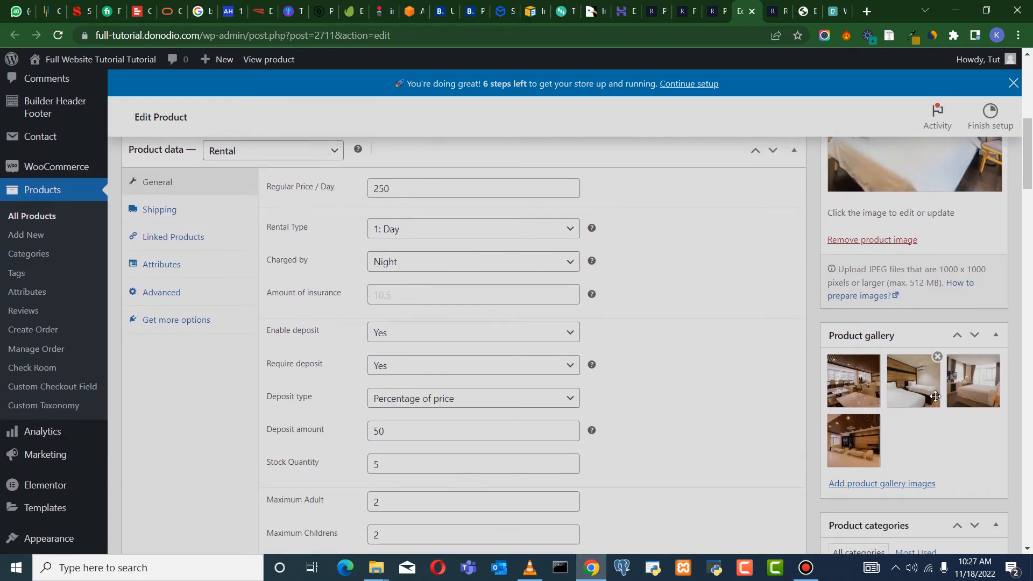
{"action": "scroll", "coordinate": [935, 396], "scroll_direction": "up", "scroll_amount": 4}
{"action": "scroll", "coordinate": [920, 463], "scroll_direction": "down", "scroll_amount": 2}
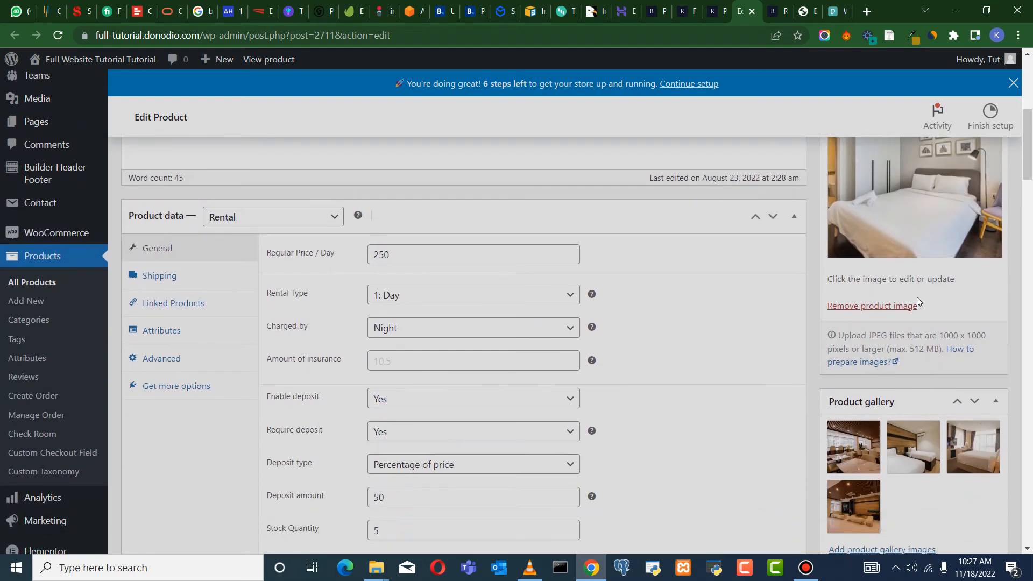
{"action": "scroll", "coordinate": [917, 302], "scroll_direction": "up", "scroll_amount": 4}
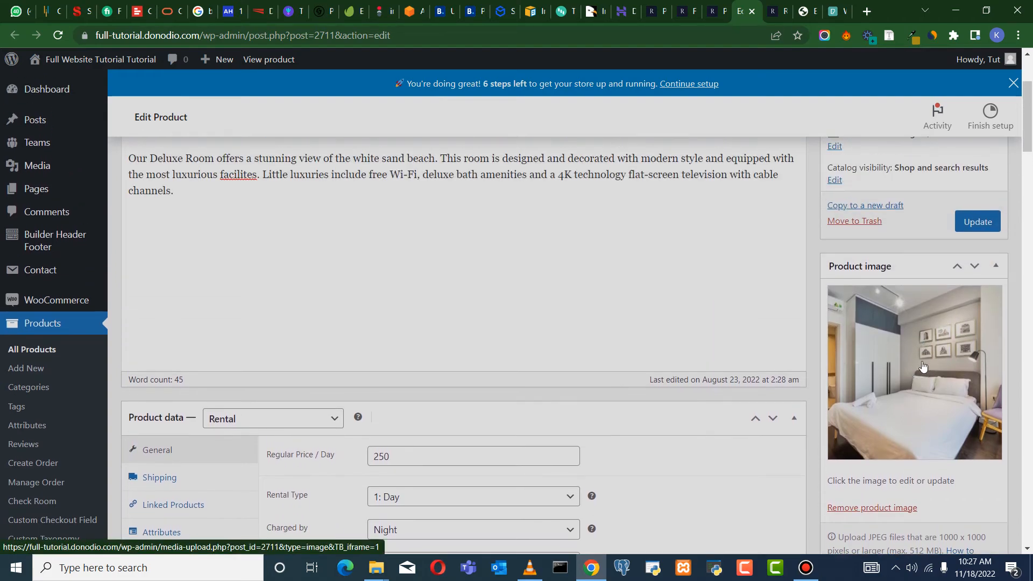
Check the product settings once more and update the published Deluxe Room product
{"action": "scroll", "coordinate": [915, 347], "scroll_direction": "up", "scroll_amount": 3}
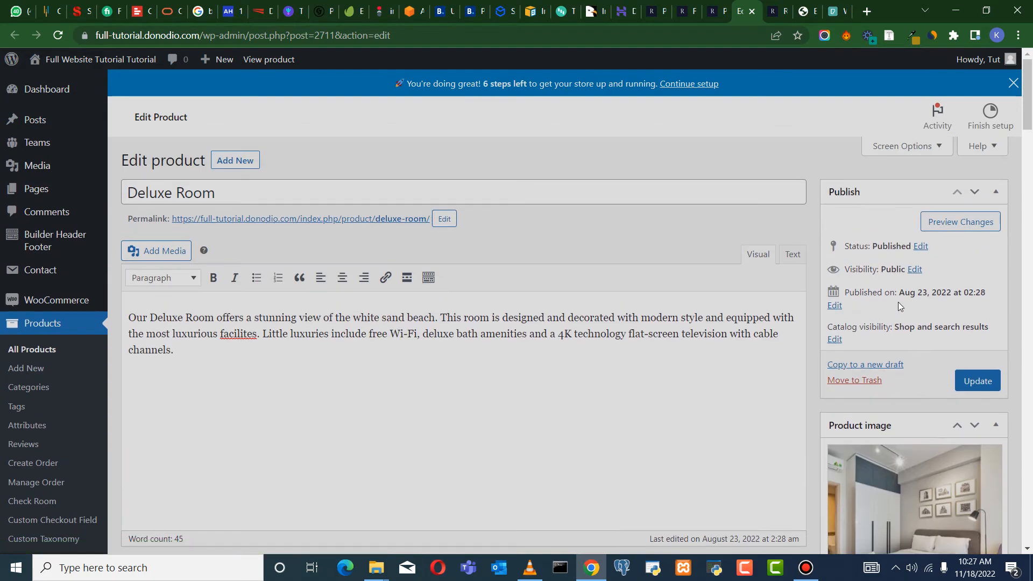
{"action": "scroll", "coordinate": [277, 346], "scroll_direction": "down", "scroll_amount": 7}
{"action": "scroll", "coordinate": [218, 355], "scroll_direction": "down", "scroll_amount": 5}
{"action": "scroll", "coordinate": [708, 362], "scroll_direction": "up", "scroll_amount": 13}
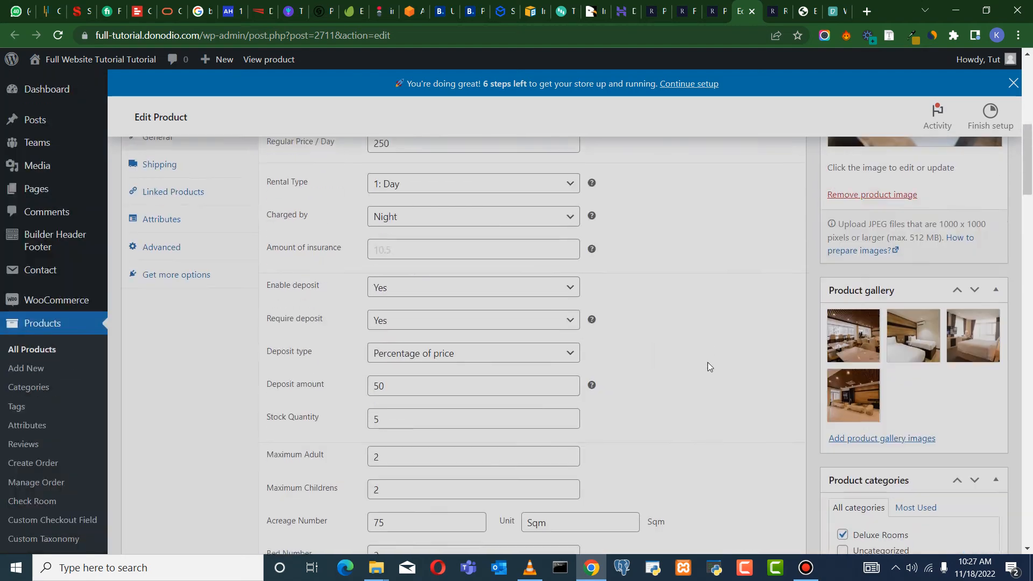
{"action": "left_click", "coordinate": [960, 386]}
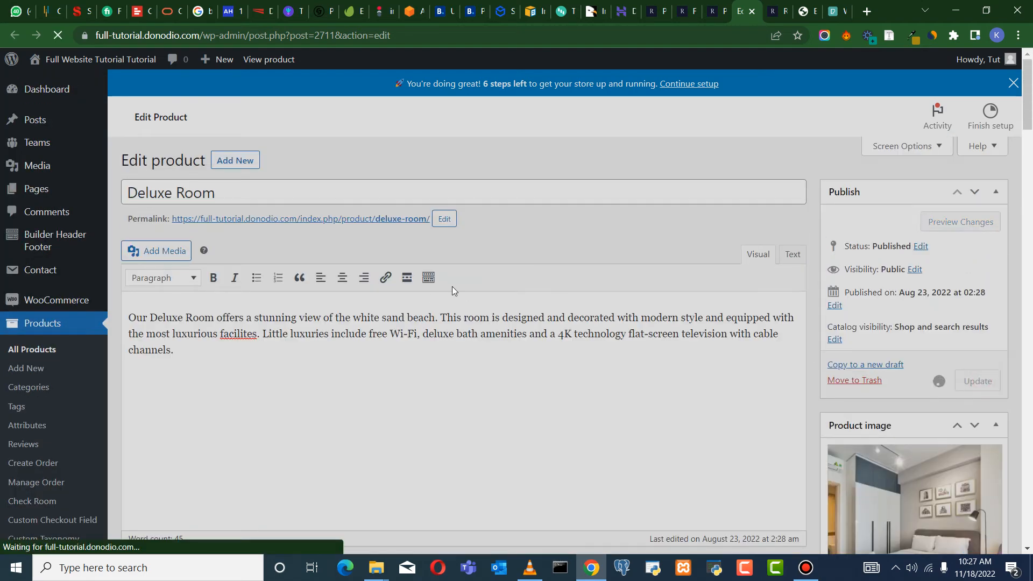
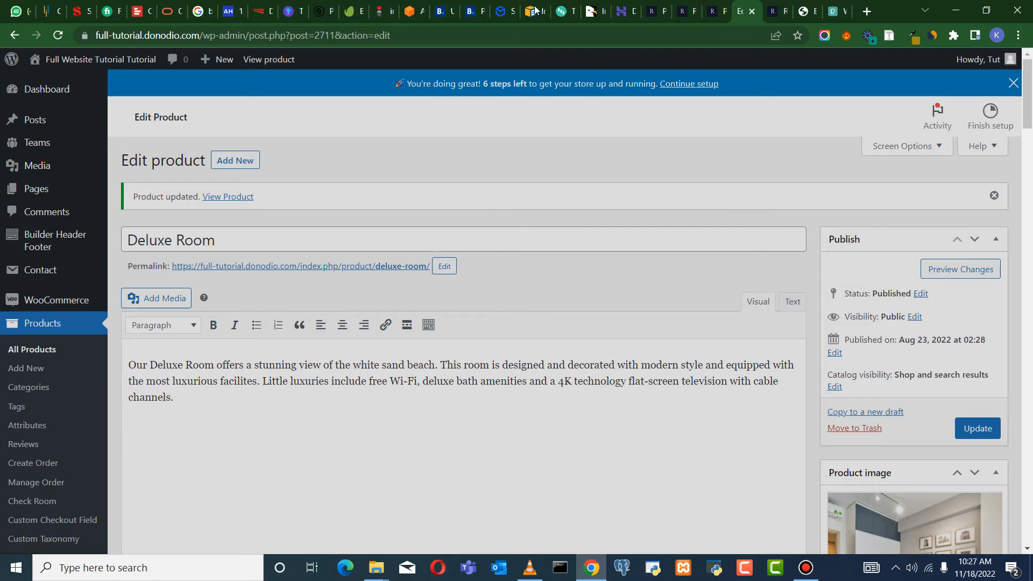
Switch to the site's posts list and open the Permalink Settings page
{"action": "left_click", "coordinate": [652, 20]}
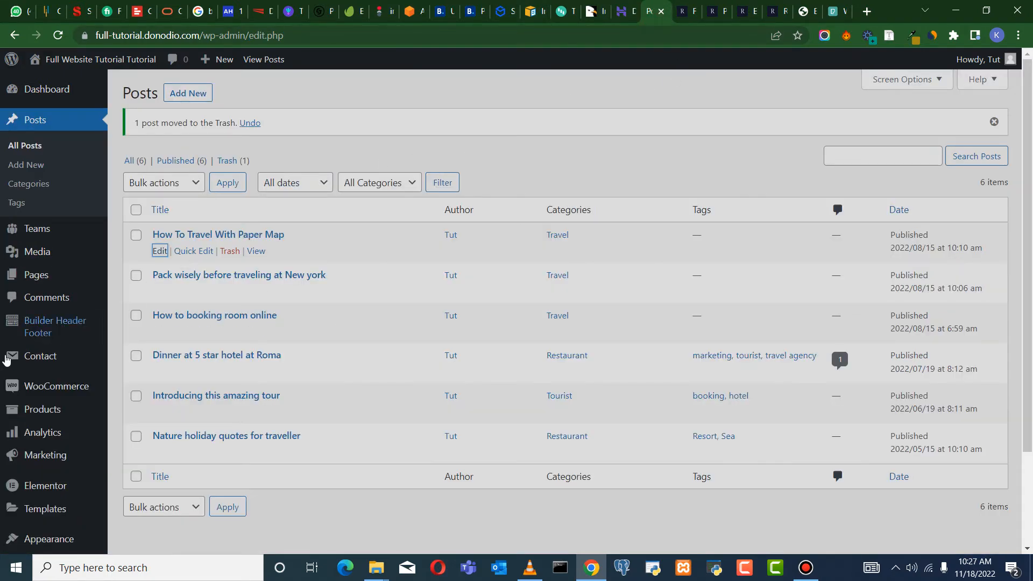
{"action": "scroll", "coordinate": [67, 430], "scroll_direction": "down", "scroll_amount": 2}
{"action": "mouse_move", "coordinate": [68, 427]}
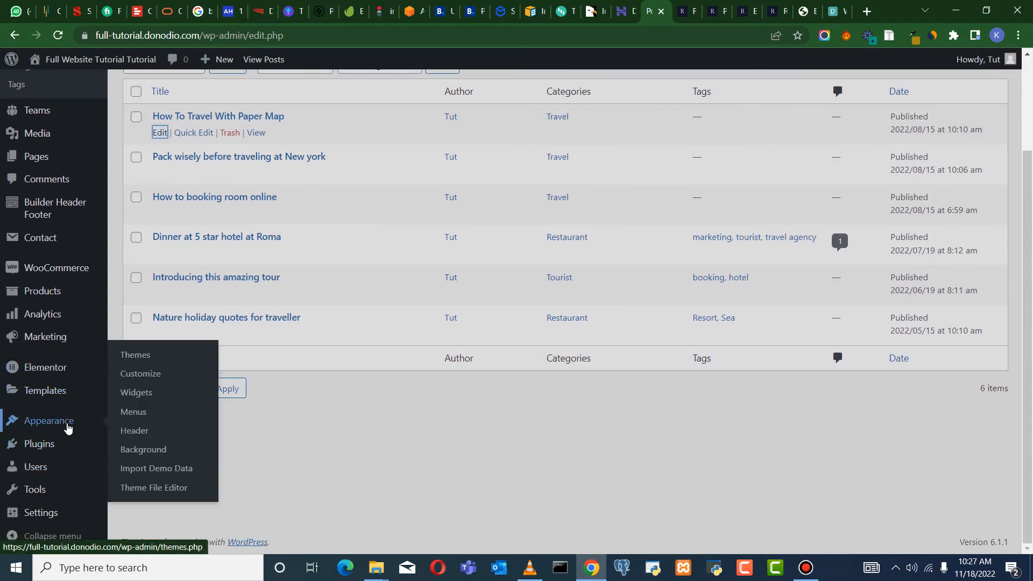
{"action": "mouse_move", "coordinate": [56, 515]}
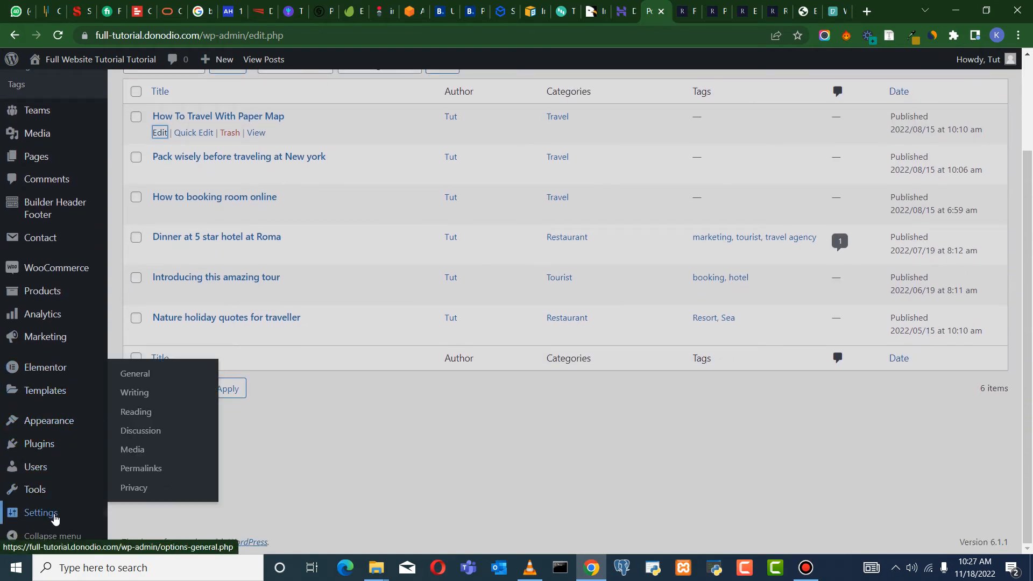
{"action": "left_click", "coordinate": [147, 474]}
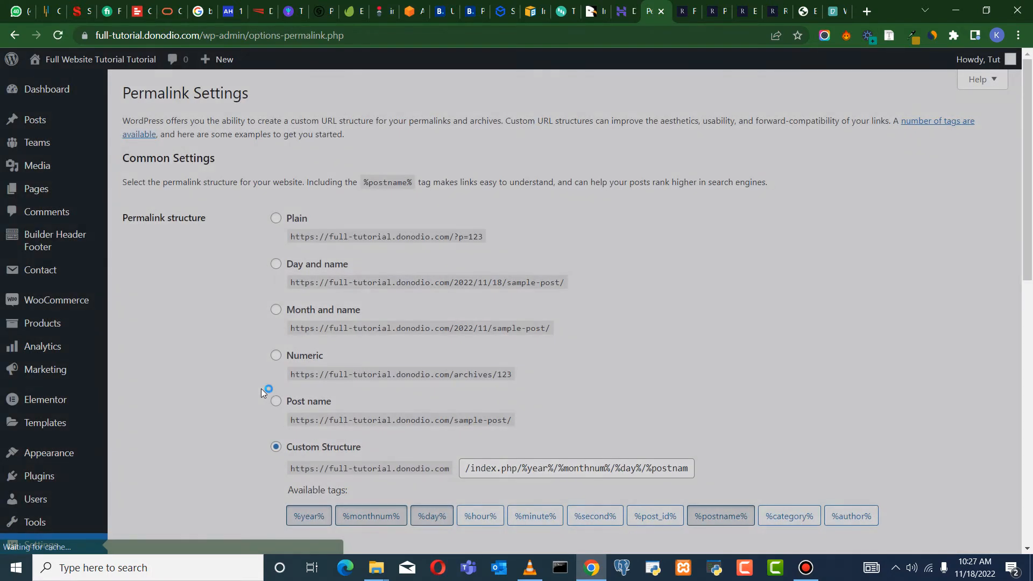
Set the permalink structure to Post name and save the permalink settings
{"action": "scroll", "coordinate": [337, 365], "scroll_direction": "down", "scroll_amount": 1}
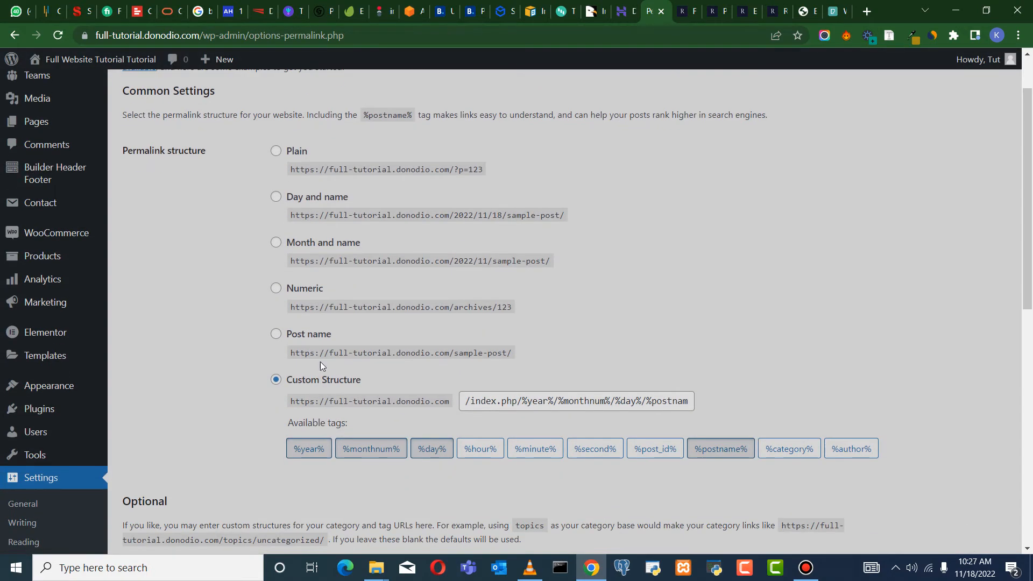
{"action": "left_click", "coordinate": [276, 335]}
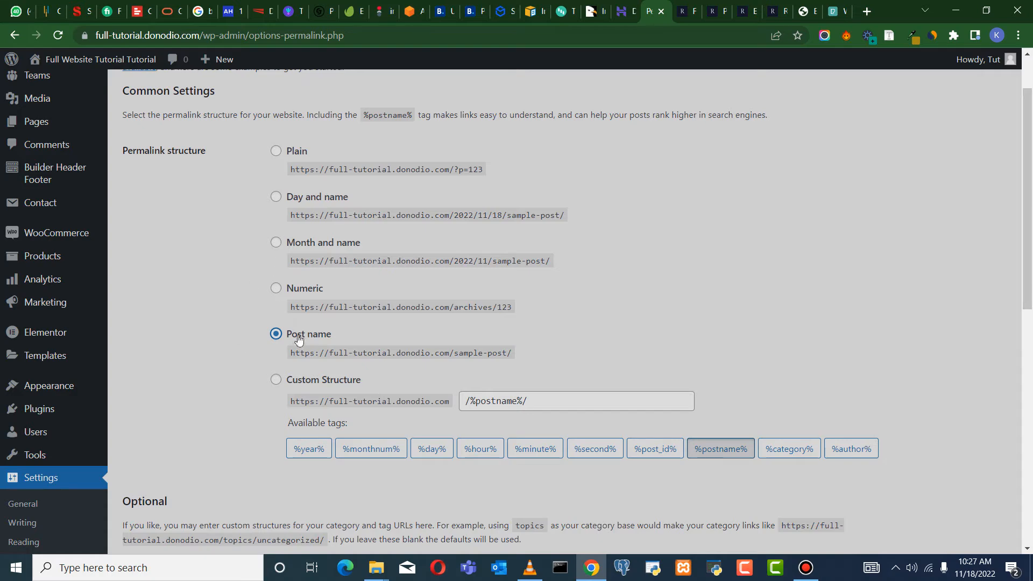
{"action": "scroll", "coordinate": [299, 340], "scroll_direction": "down", "scroll_amount": 10}
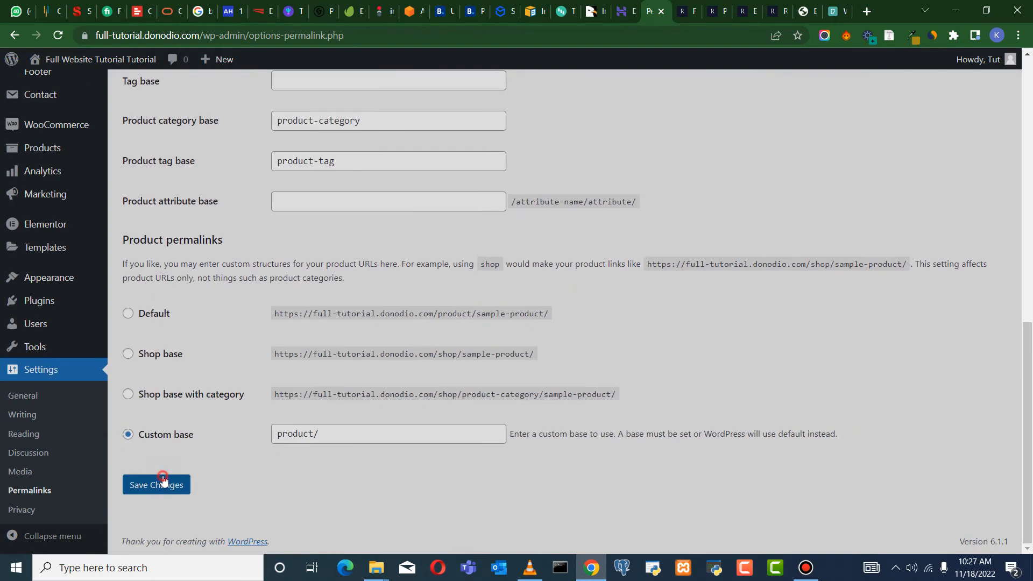
{"action": "left_click", "coordinate": [163, 479]}
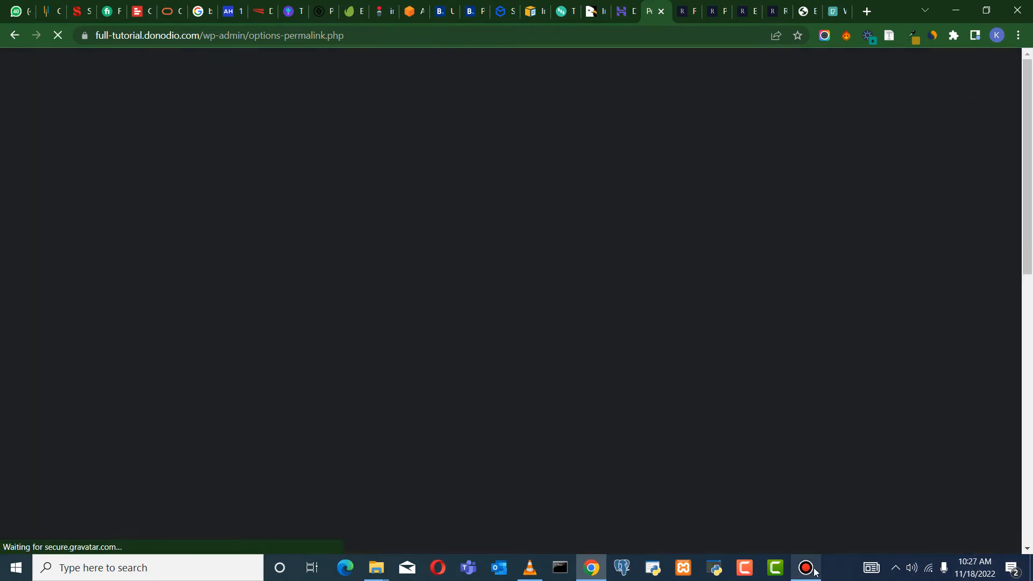
{"action": "left_click", "coordinate": [811, 570]}
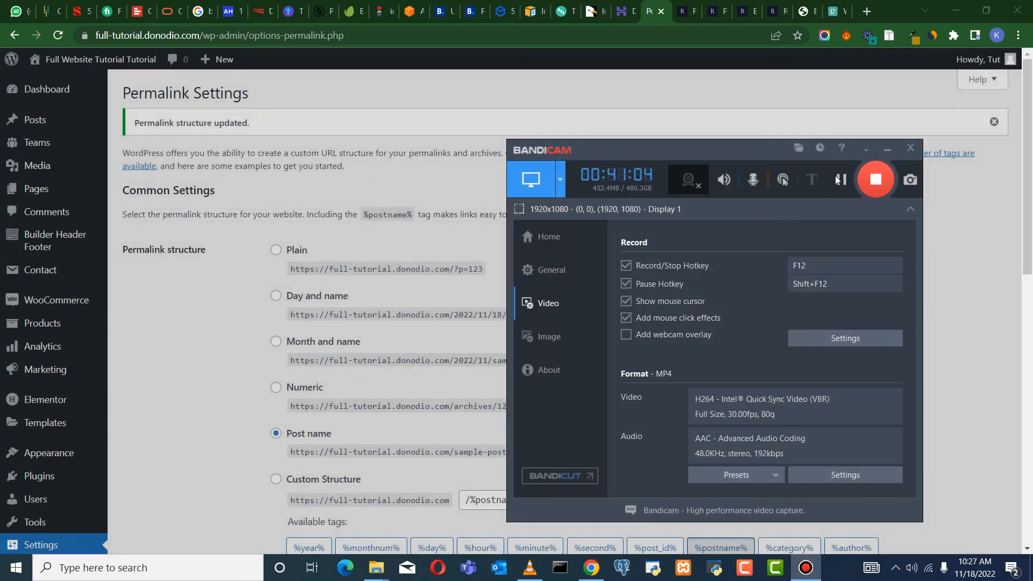
{"action": "left_click", "coordinate": [885, 150]}
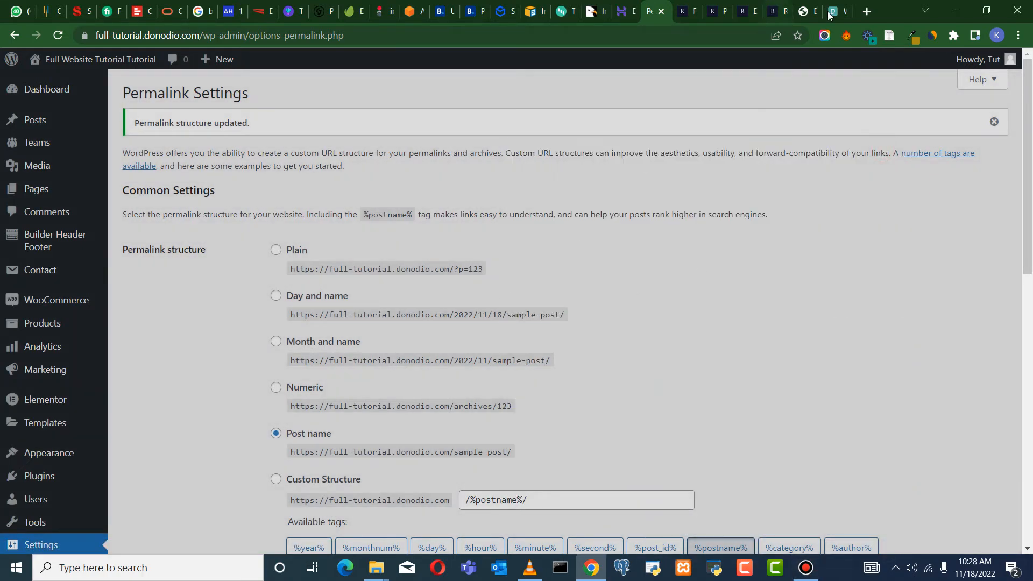
Return to the Deluxe Room product being edited and reload its page to apply the new permalink structure
{"action": "left_click", "coordinate": [775, 11]}
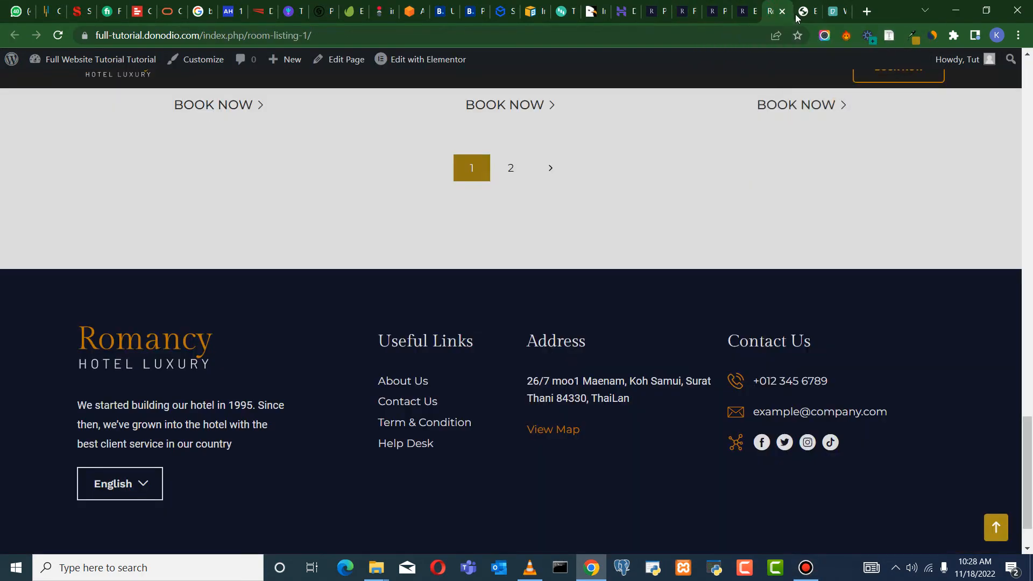
{"action": "left_click", "coordinate": [799, 11]}
{"action": "left_click", "coordinate": [776, 14]}
{"action": "left_click", "coordinate": [737, 16]}
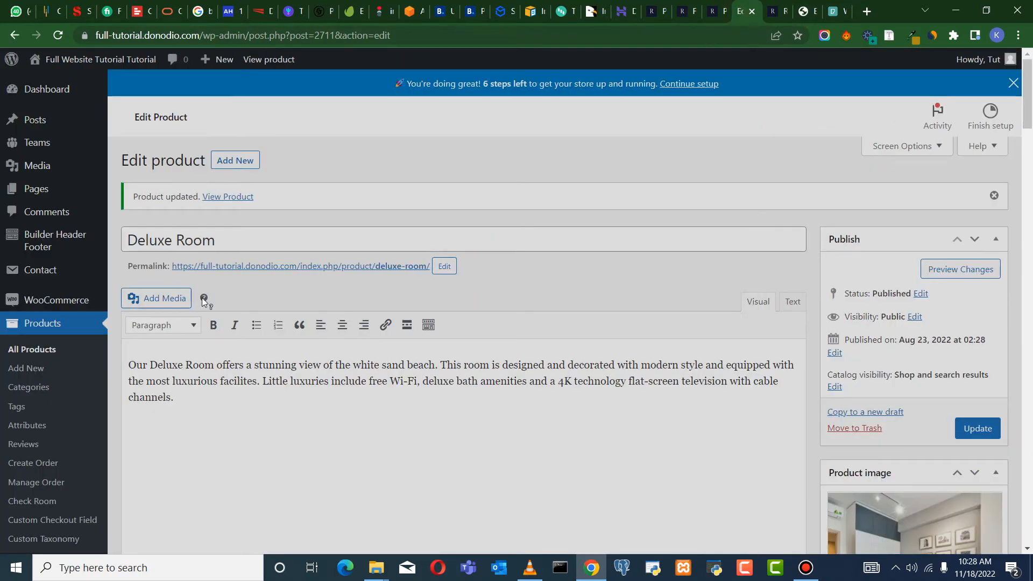
{"action": "left_click", "coordinate": [56, 36]}
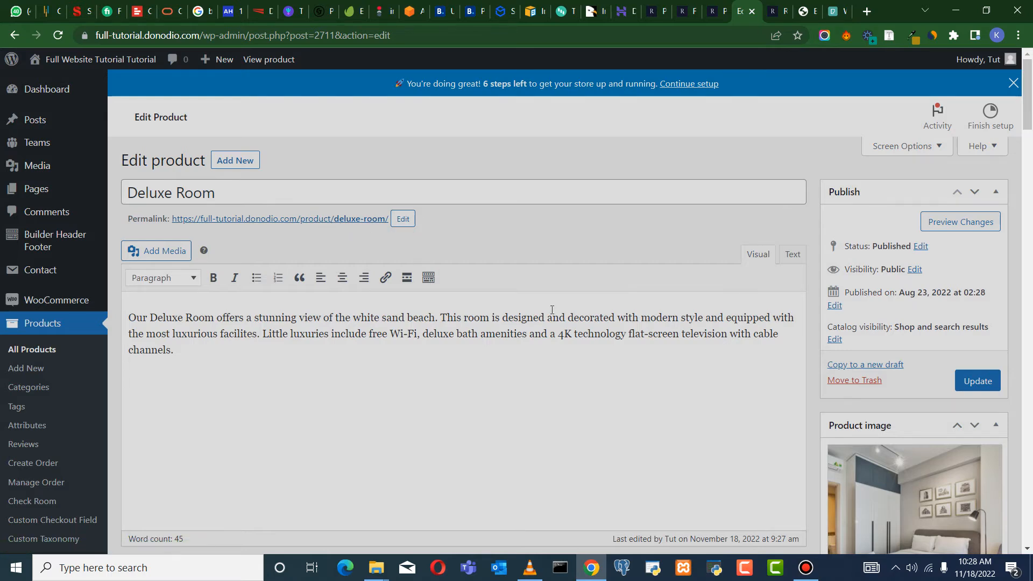
Change the Deluxe Room product's permalink slug to deluxe-room-luxury-hotel-room and update the product
{"action": "scroll", "coordinate": [552, 310], "scroll_direction": "down", "scroll_amount": 6}
{"action": "scroll", "coordinate": [716, 411], "scroll_direction": "up", "scroll_amount": 6}
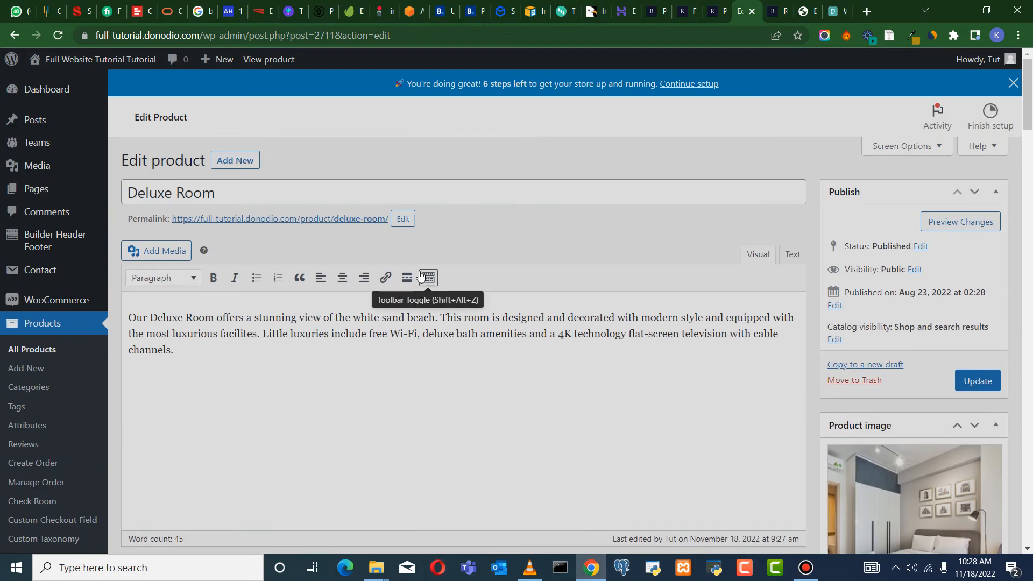
{"action": "left_click", "coordinate": [403, 219]}
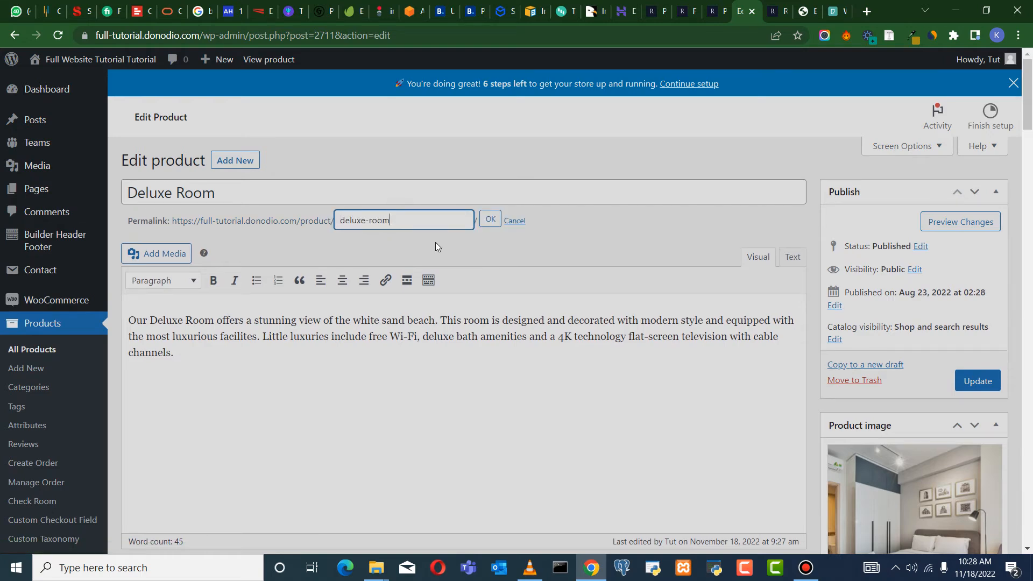
{"action": "type", "text": "-luxury-hotel-room"}
{"action": "left_click", "coordinate": [490, 219]}
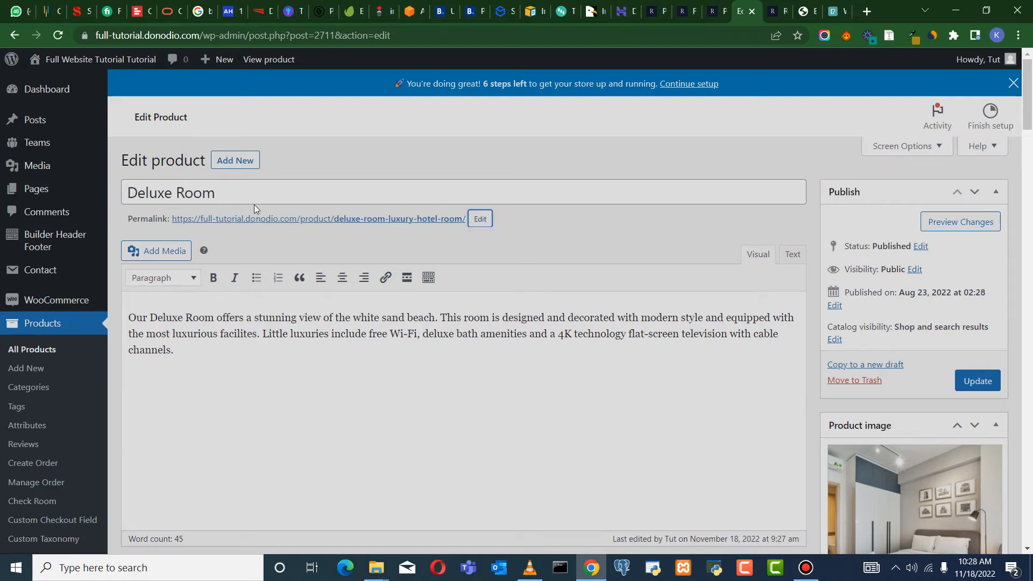
{"action": "left_click", "coordinate": [976, 382]}
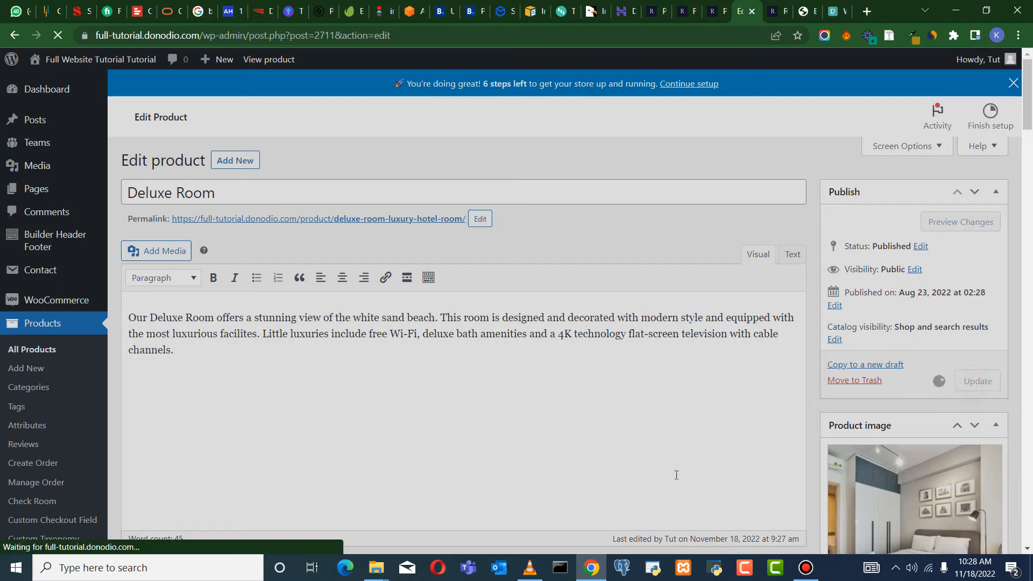
Review the Deluxe Room's rental product data, including its general details, daily prices and service options
{"action": "scroll", "coordinate": [517, 397], "scroll_direction": "down", "scroll_amount": 7}
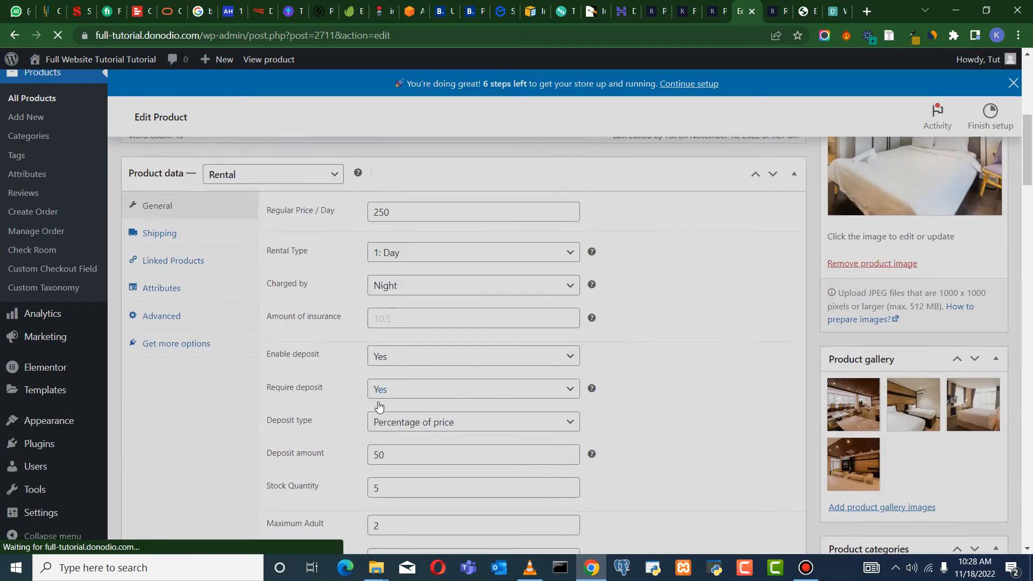
{"action": "scroll", "coordinate": [474, 365], "scroll_direction": "up", "scroll_amount": 3}
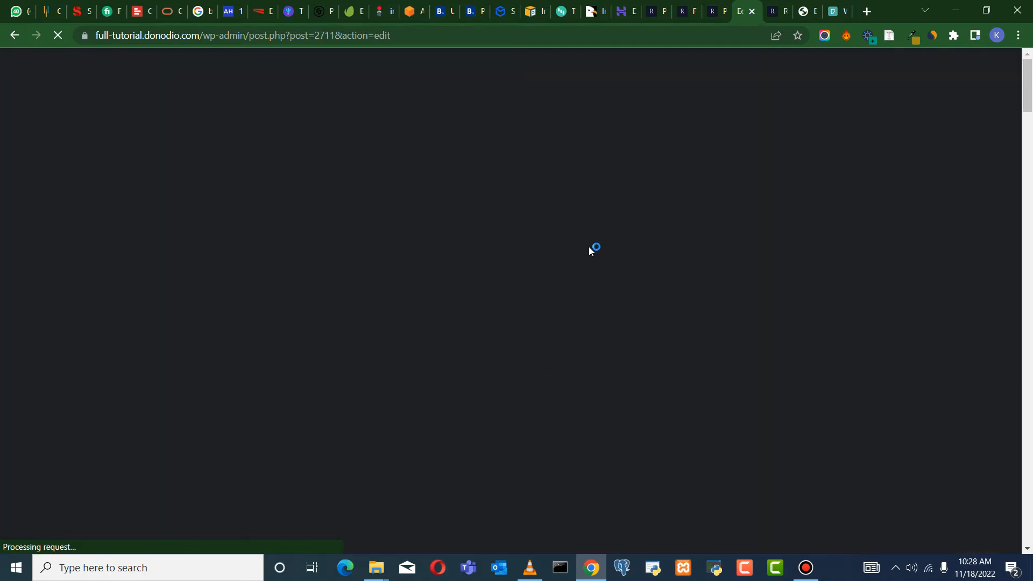
{"action": "scroll", "coordinate": [502, 370], "scroll_direction": "down", "scroll_amount": 20}
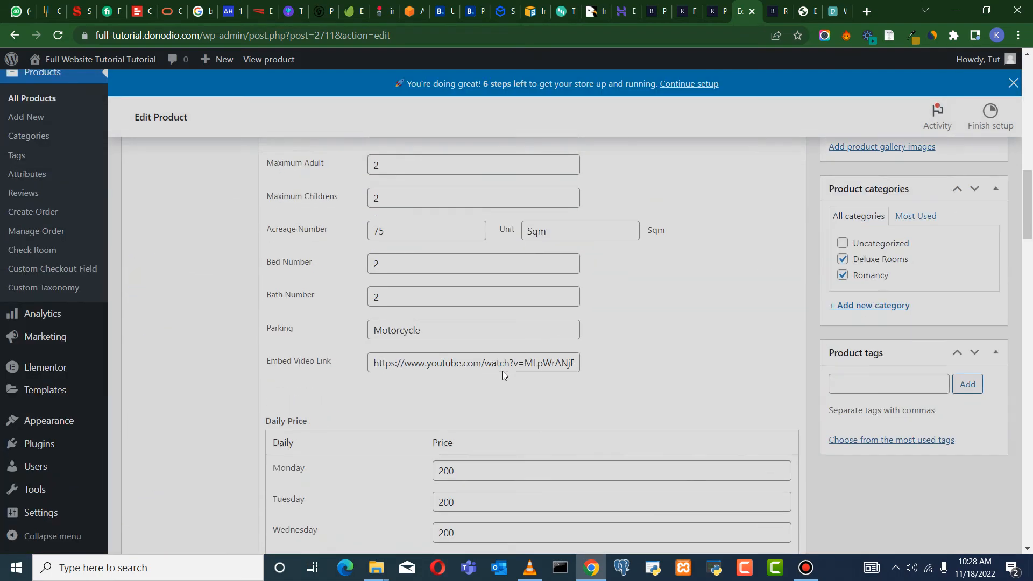
{"action": "scroll", "coordinate": [503, 388], "scroll_direction": "up", "scroll_amount": 5}
{"action": "scroll", "coordinate": [505, 389], "scroll_direction": "down", "scroll_amount": 15}
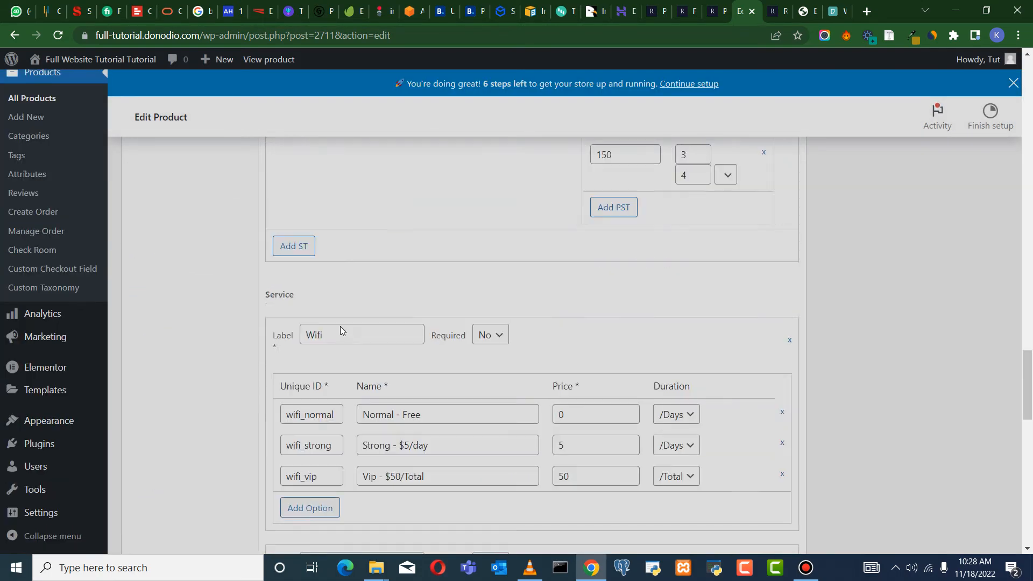
{"action": "scroll", "coordinate": [339, 306], "scroll_direction": "up", "scroll_amount": 6}
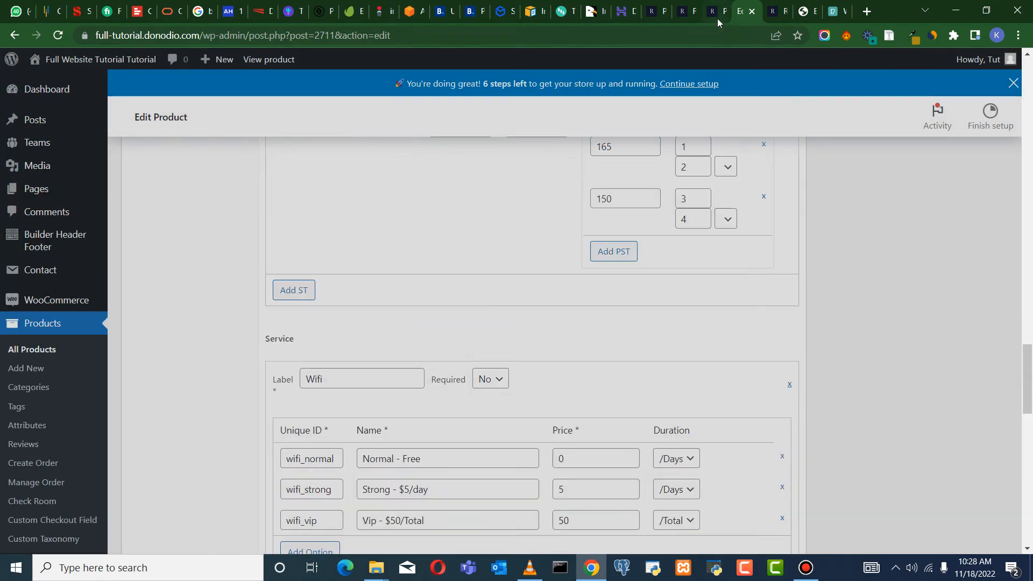
Close the Deluxe Room editor and open the website's homepage in a new tab from the Permalink Settings page
{"action": "left_click", "coordinate": [717, 16]}
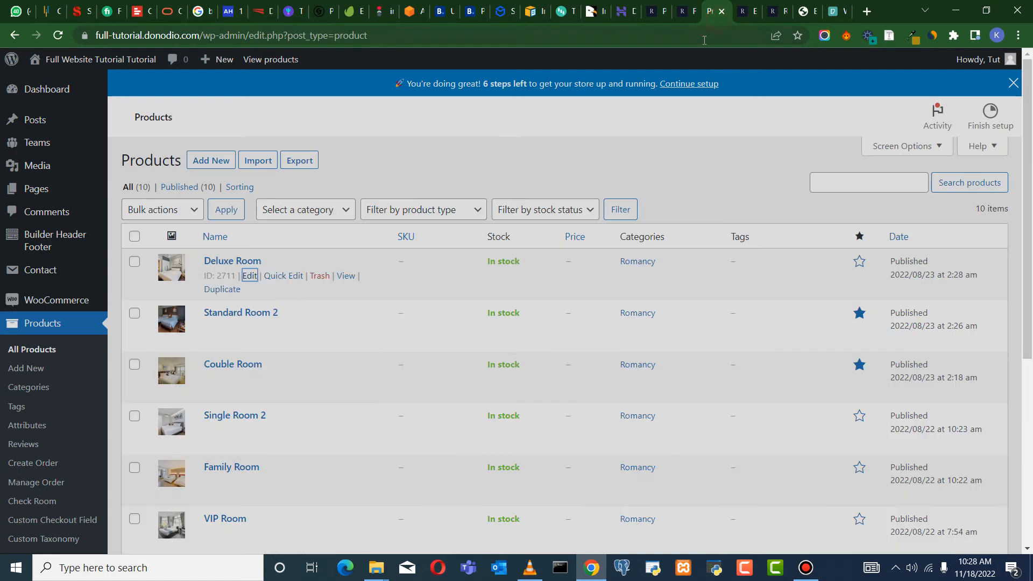
{"action": "left_click", "coordinate": [741, 16]}
{"action": "left_click", "coordinate": [752, 11]}
{"action": "left_click", "coordinate": [650, 14]}
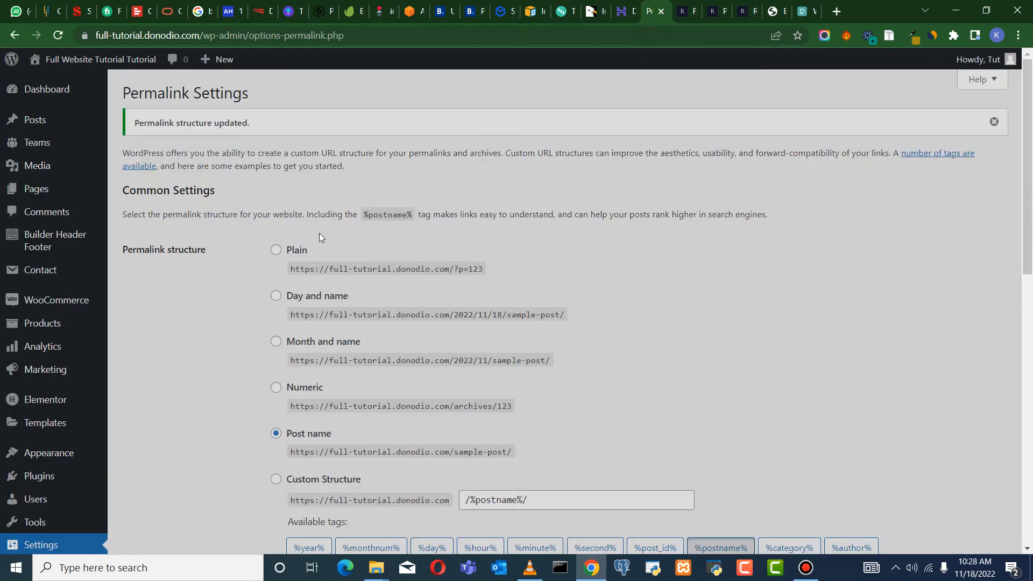
{"action": "right_click", "coordinate": [52, 83]}
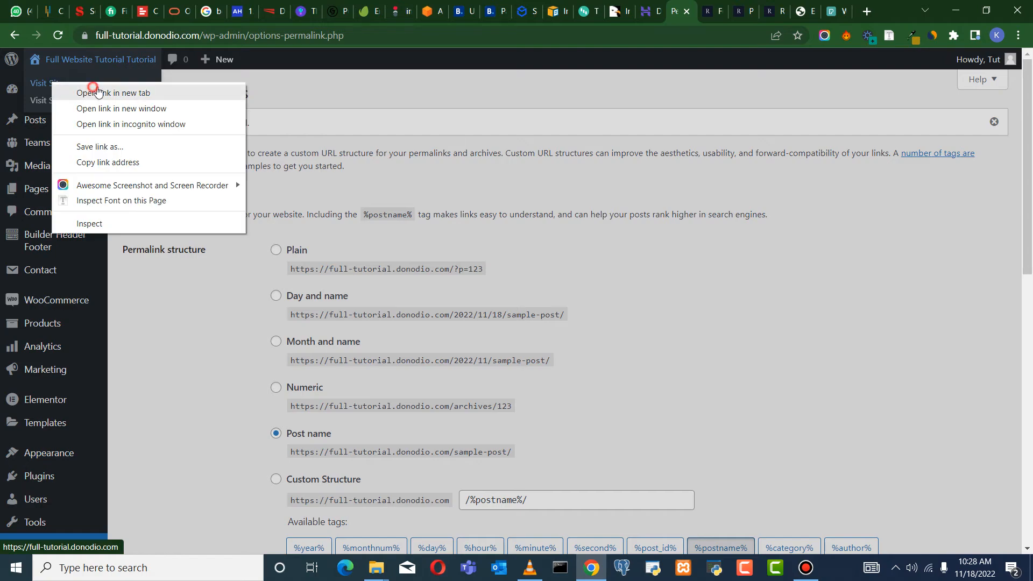
{"action": "left_click", "coordinate": [97, 92]}
{"action": "left_click", "coordinate": [694, 11]}
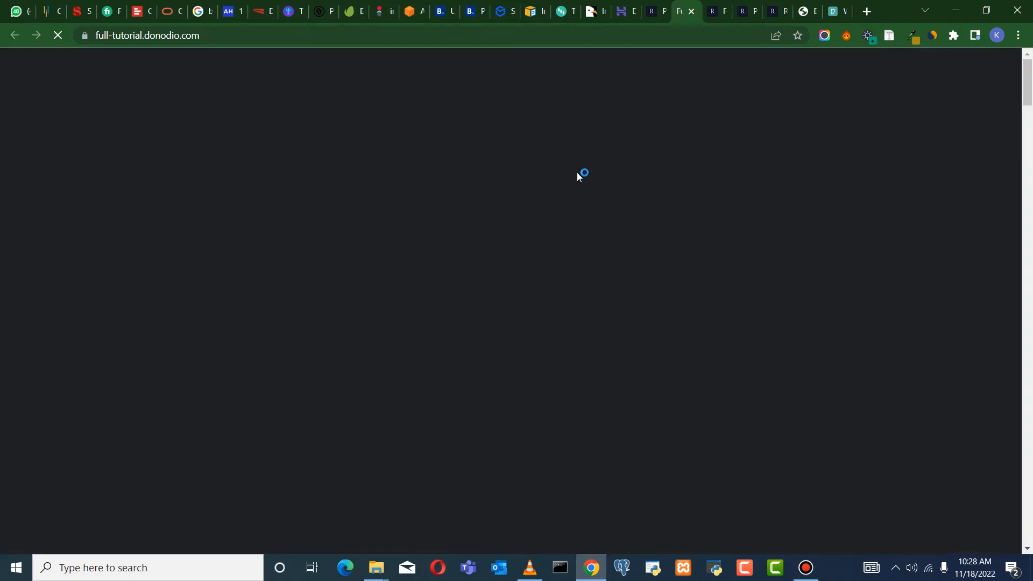
Examine the homepage's hero, room search form, Our Favorite Room carousel, Hotel Facilities and Explore About Us sections
{"action": "scroll", "coordinate": [668, 277], "scroll_direction": "down", "scroll_amount": 8}
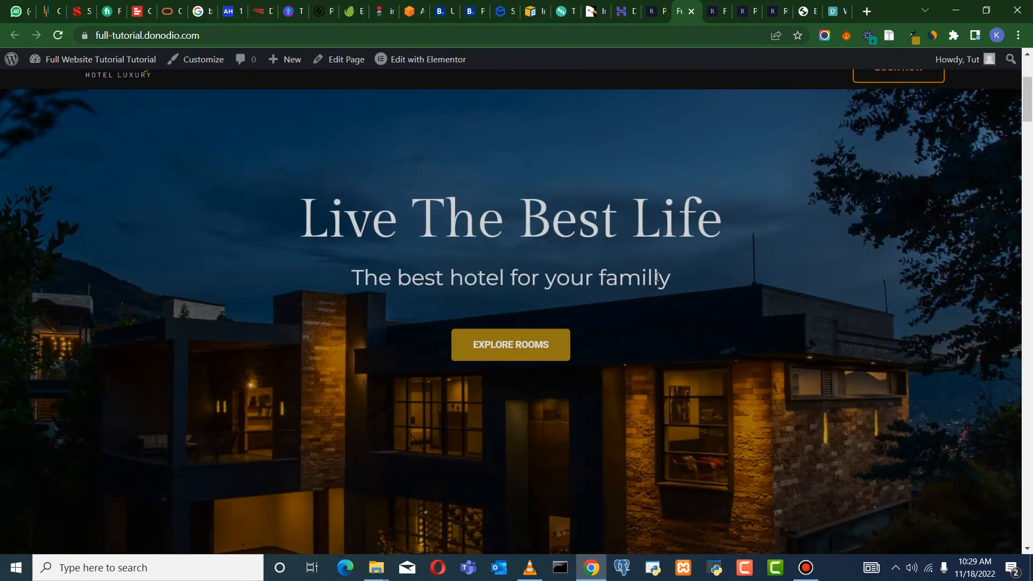
{"action": "scroll", "coordinate": [676, 279], "scroll_direction": "down", "scroll_amount": 6}
{"action": "scroll", "coordinate": [677, 279], "scroll_direction": "up", "scroll_amount": 3}
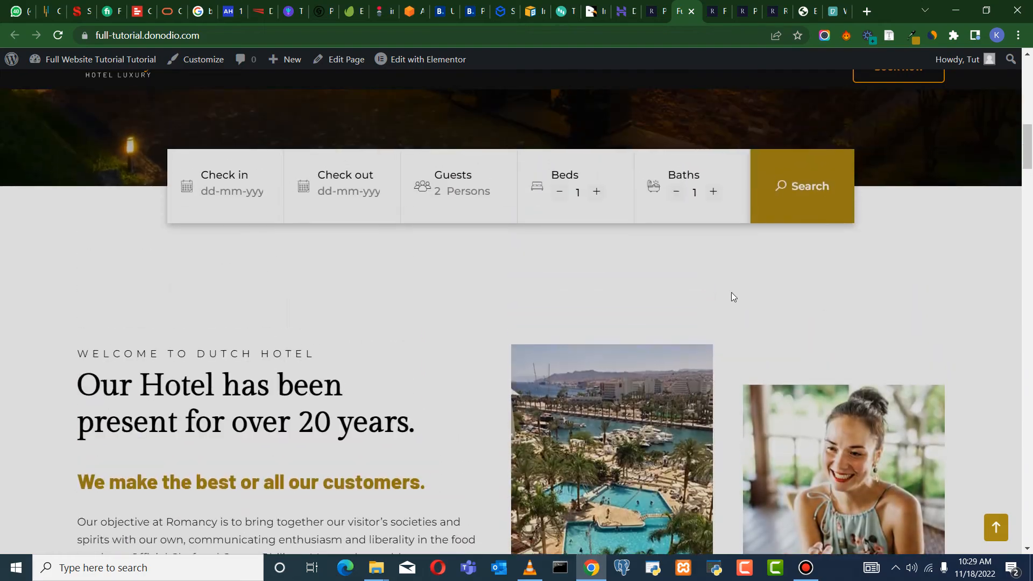
{"action": "scroll", "coordinate": [282, 270], "scroll_direction": "down", "scroll_amount": 2}
{"action": "scroll", "coordinate": [282, 270], "scroll_direction": "down", "scroll_amount": 10}
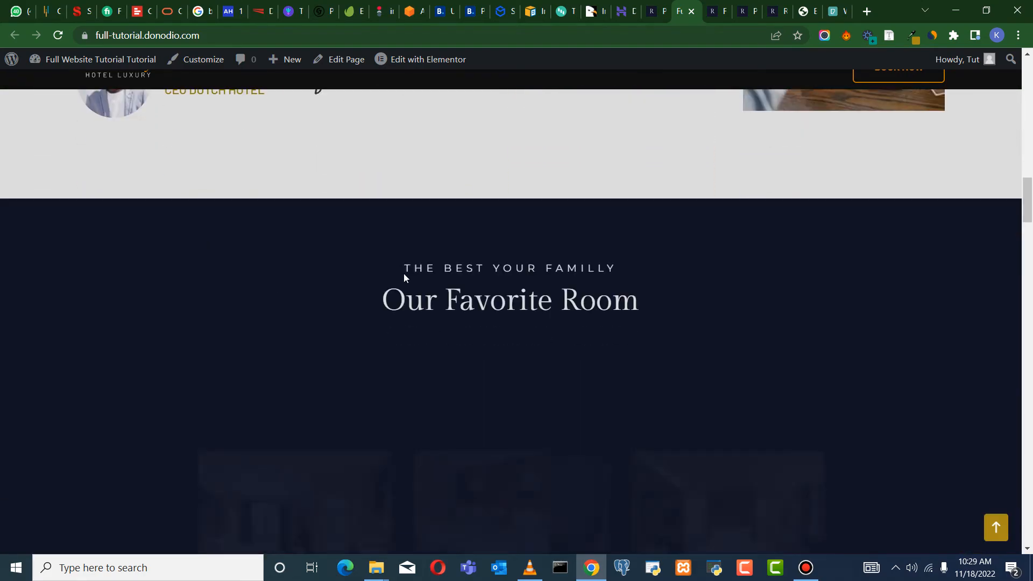
{"action": "scroll", "coordinate": [543, 282], "scroll_direction": "down", "scroll_amount": 7}
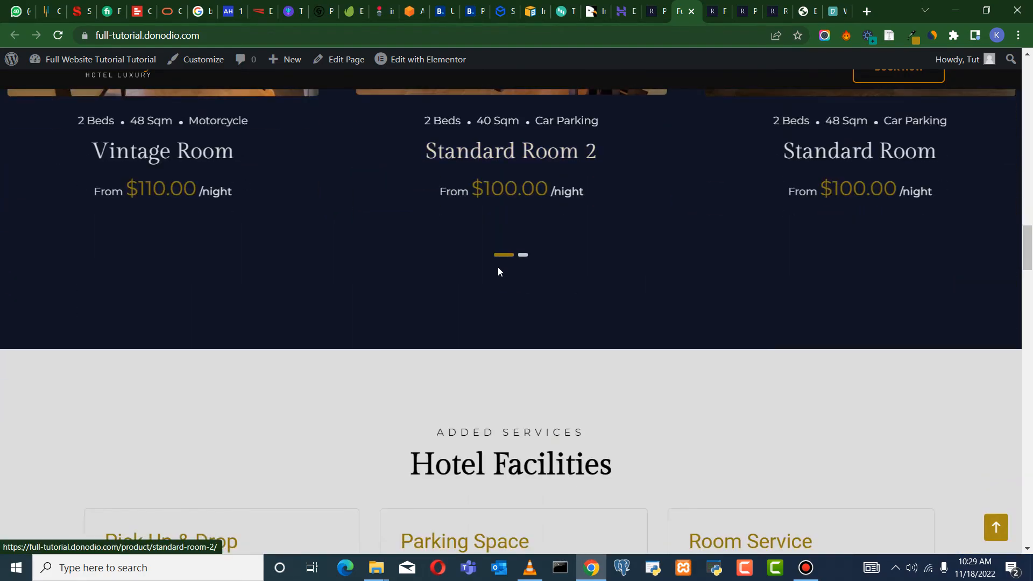
{"action": "scroll", "coordinate": [930, 260], "scroll_direction": "up", "scroll_amount": 7}
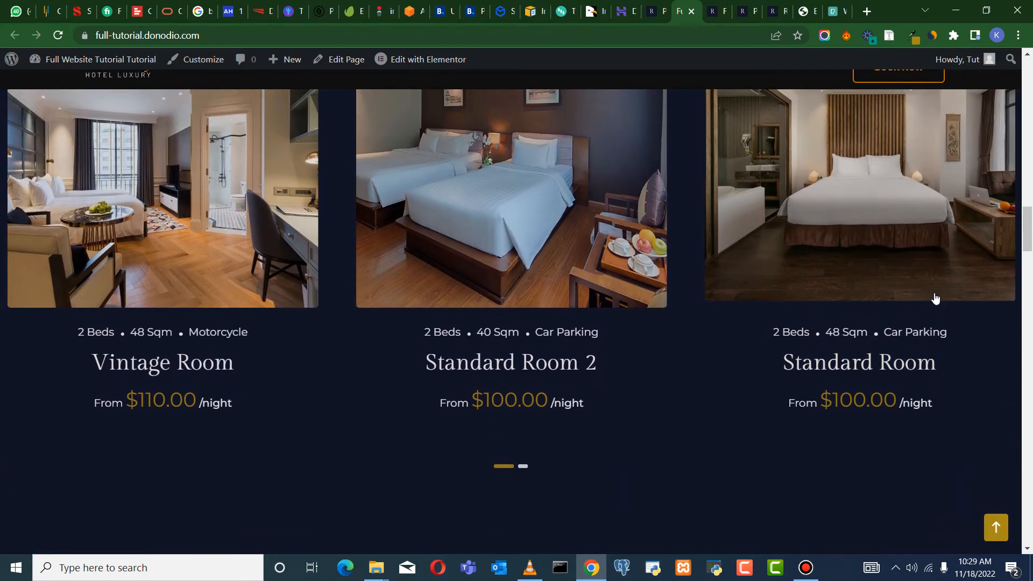
{"action": "scroll", "coordinate": [521, 270], "scroll_direction": "up", "scroll_amount": 2}
{"action": "scroll", "coordinate": [521, 270], "scroll_direction": "down", "scroll_amount": 9}
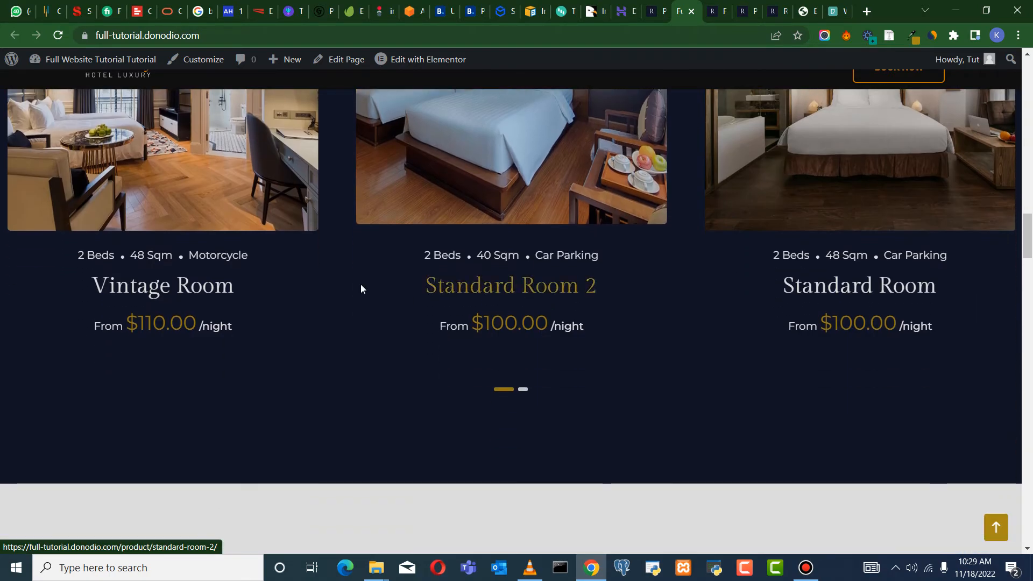
{"action": "scroll", "coordinate": [469, 295], "scroll_direction": "down", "scroll_amount": 9}
{"action": "scroll", "coordinate": [587, 218], "scroll_direction": "up", "scroll_amount": 20}
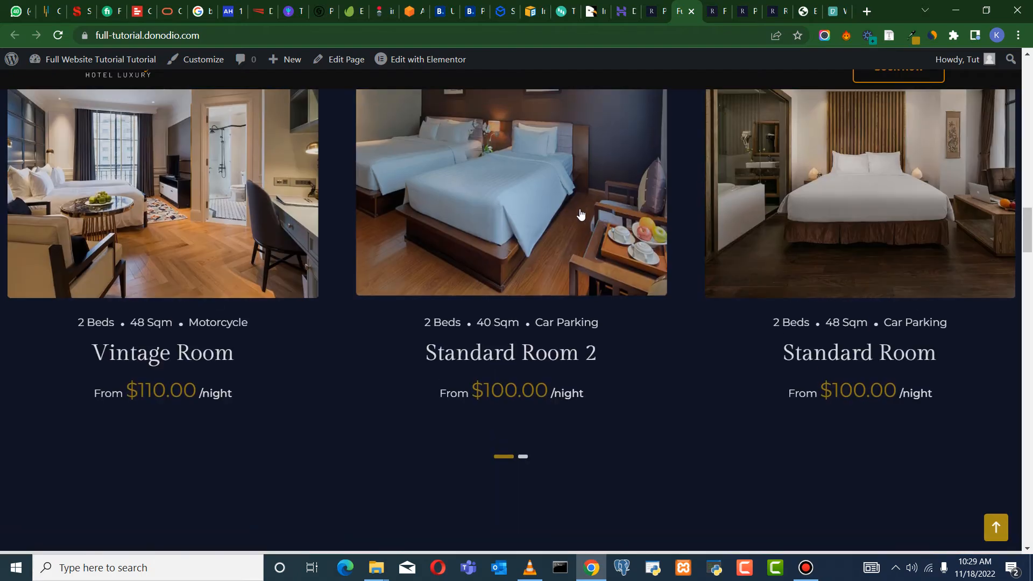
{"action": "scroll", "coordinate": [570, 241], "scroll_direction": "down", "scroll_amount": 10}
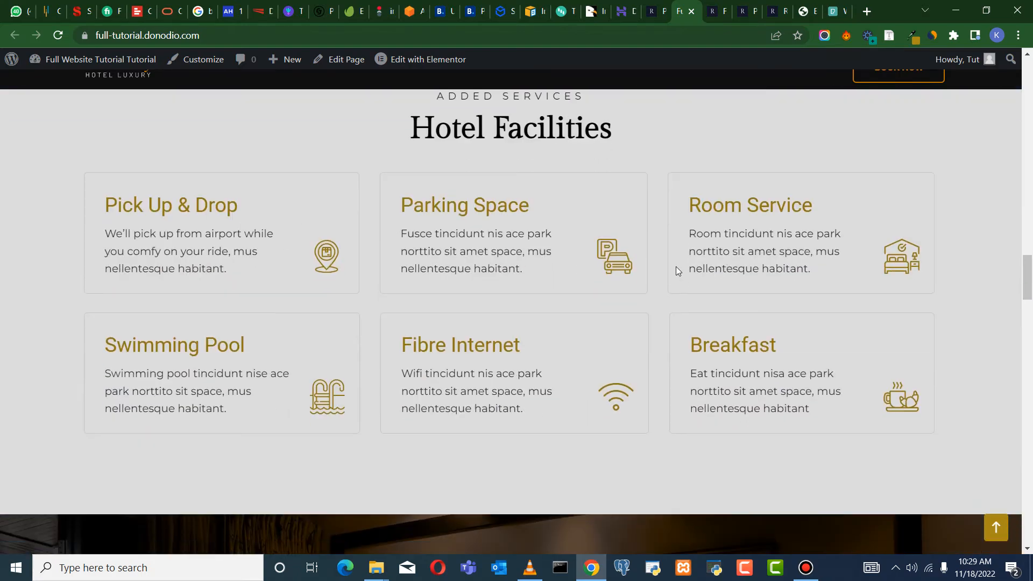
{"action": "scroll", "coordinate": [677, 269], "scroll_direction": "down", "scroll_amount": 12}
{"action": "scroll", "coordinate": [568, 249], "scroll_direction": "up", "scroll_amount": 4}
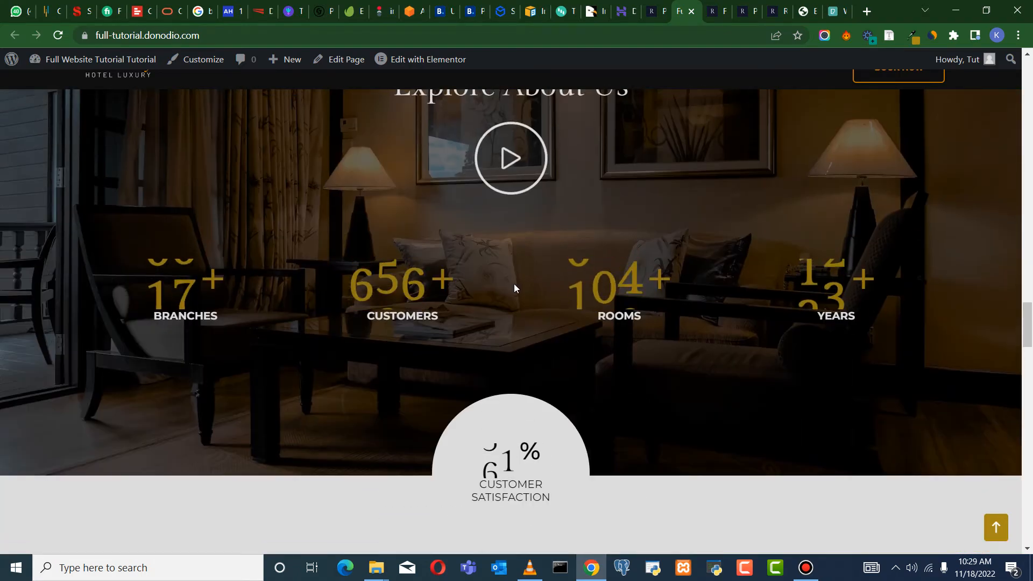
Look through the rest of the homepage down to its footer and open the Footer template for editing in Elementor
{"action": "scroll", "coordinate": [514, 283], "scroll_direction": "down", "scroll_amount": 9}
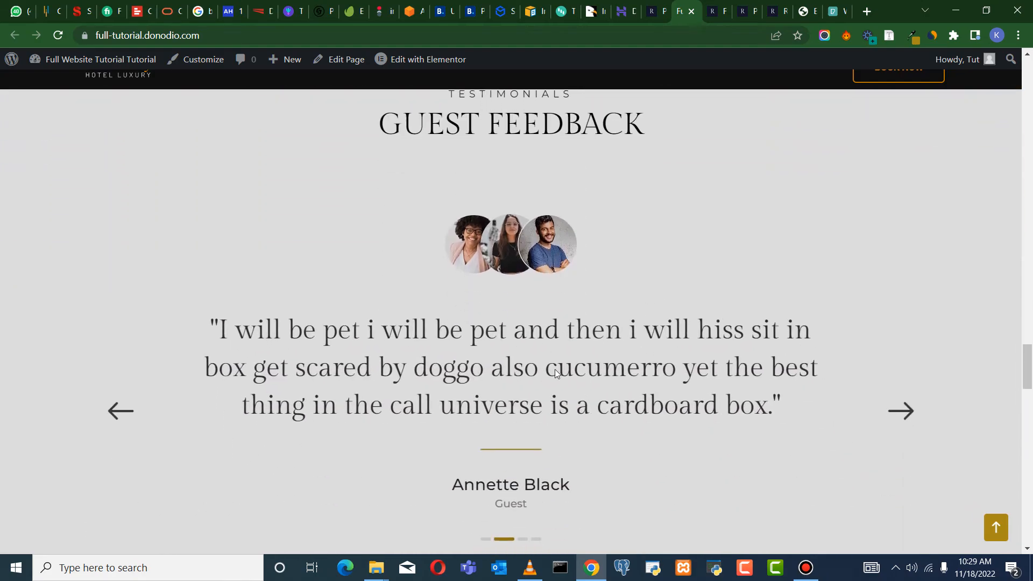
{"action": "scroll", "coordinate": [555, 371], "scroll_direction": "down", "scroll_amount": 12}
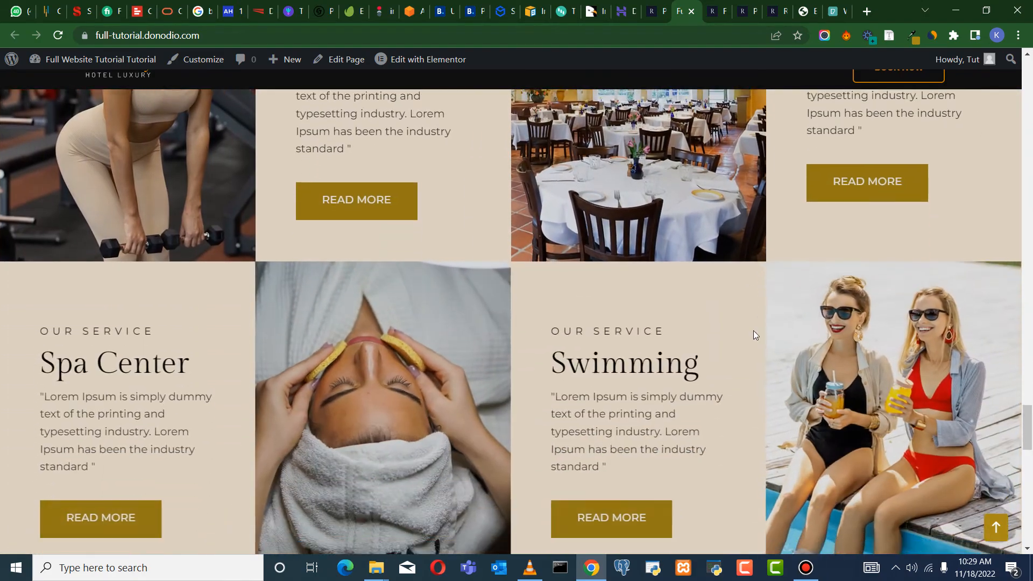
{"action": "scroll", "coordinate": [754, 335], "scroll_direction": "down", "scroll_amount": 15}
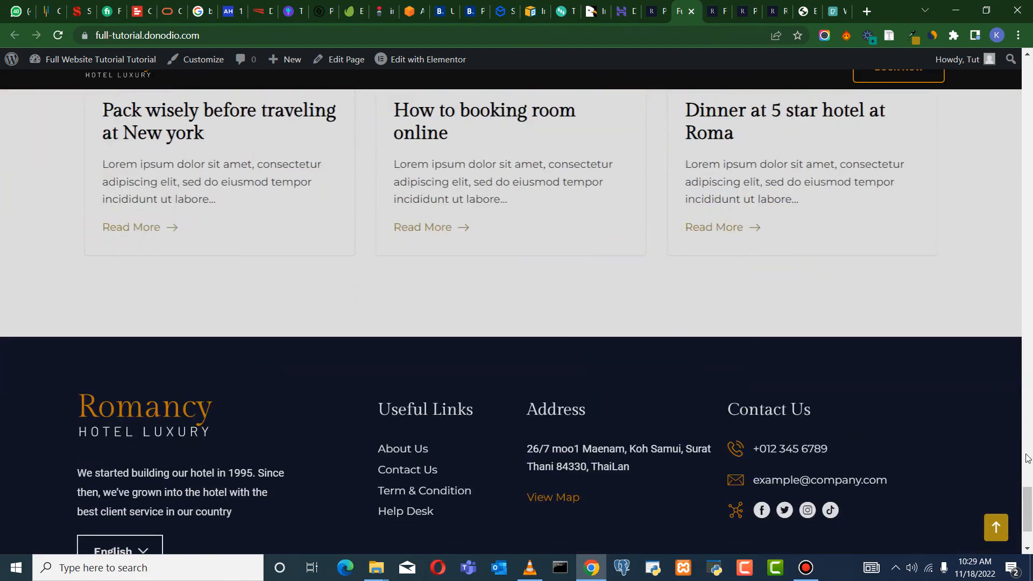
{"action": "left_click_drag", "start_coordinate": [1029, 500], "coordinate": [1028, 70]}
{"action": "mouse_move", "coordinate": [409, 61]}
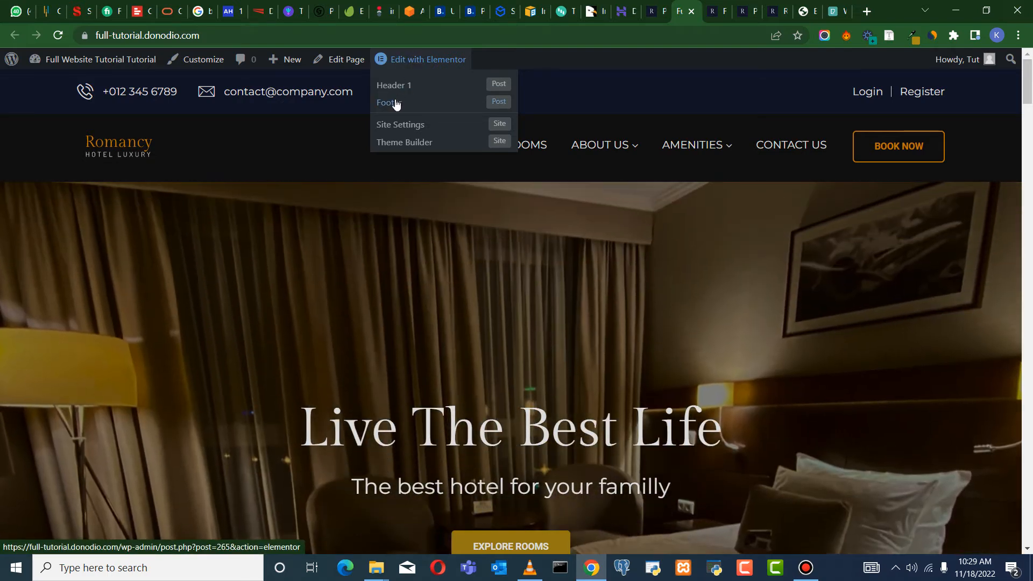
{"action": "left_click", "coordinate": [394, 103]}
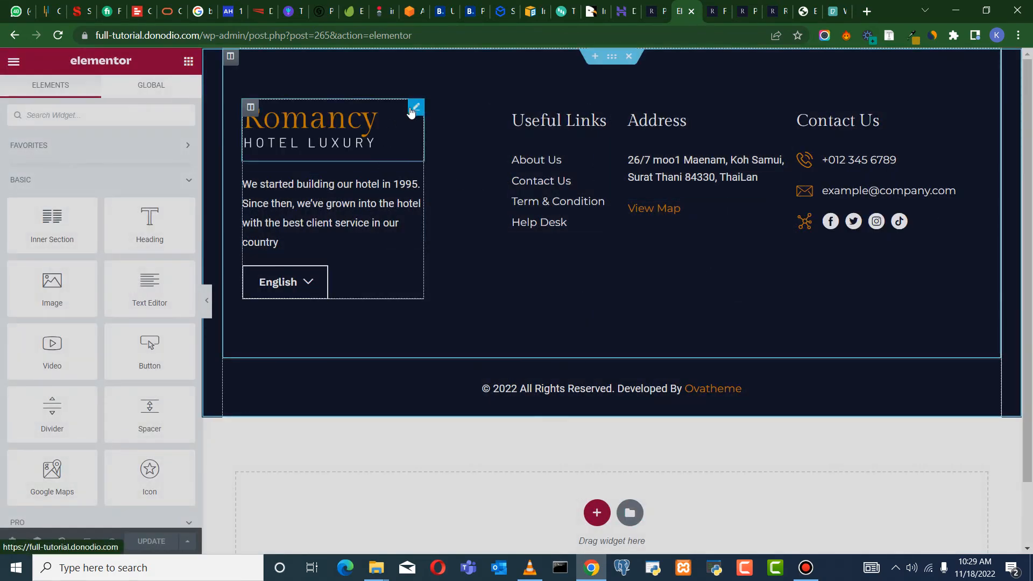
Replace the Romancy logo in the footer's first column with a new Heading widget above the hotel description
{"action": "left_click_drag", "start_coordinate": [414, 108], "coordinate": [421, 134]}
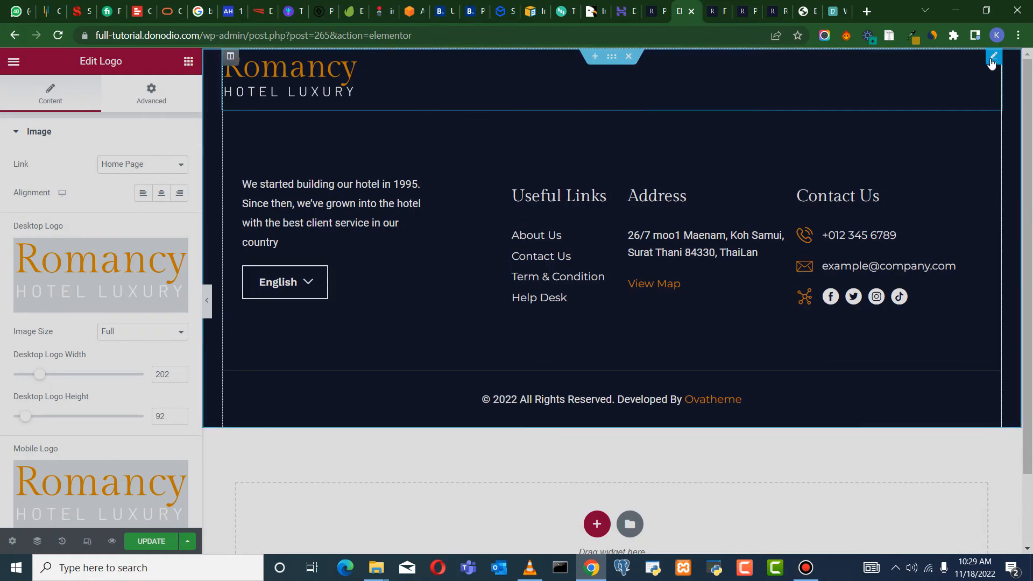
{"action": "left_click_drag", "start_coordinate": [702, 99], "coordinate": [326, 108]}
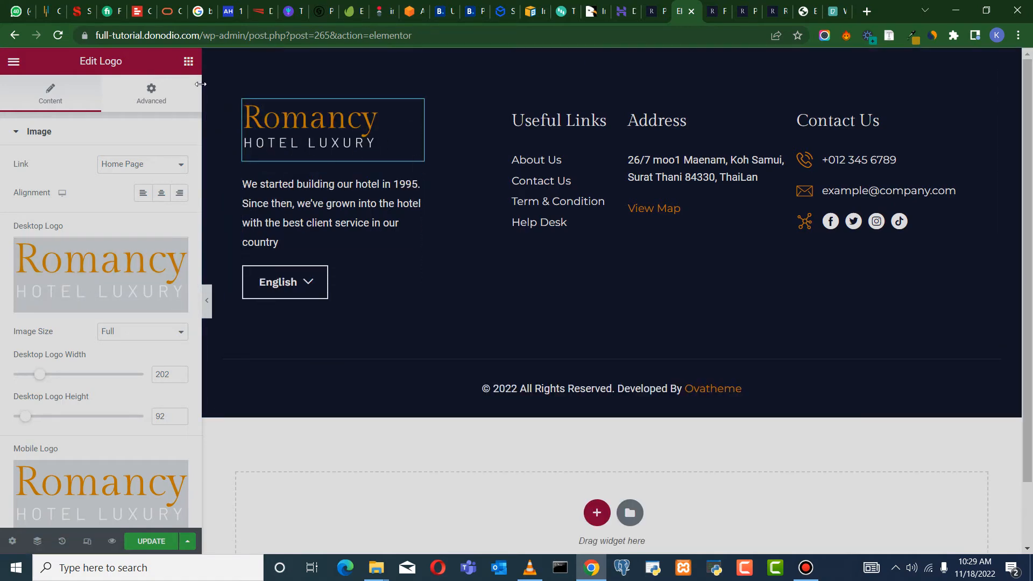
{"action": "left_click", "coordinate": [189, 63]}
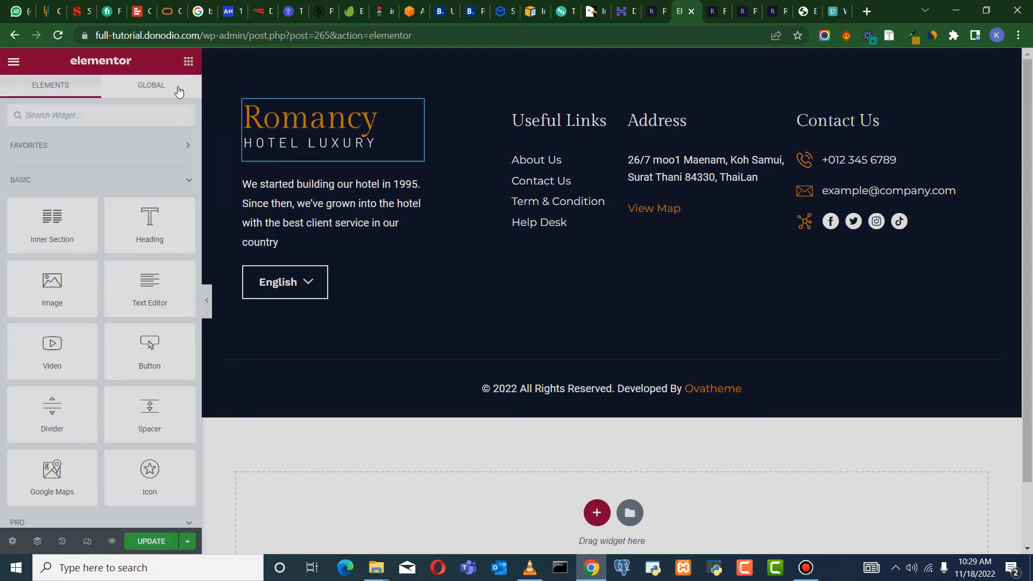
{"action": "left_click_drag", "start_coordinate": [149, 221], "coordinate": [309, 105]}
{"action": "right_click", "coordinate": [422, 160]}
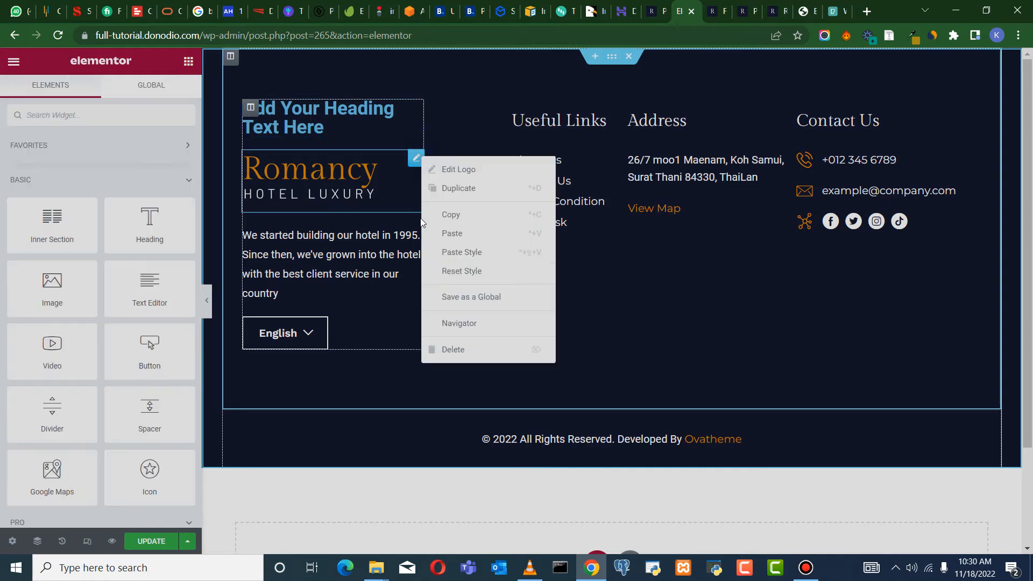
{"action": "left_click", "coordinate": [454, 344]}
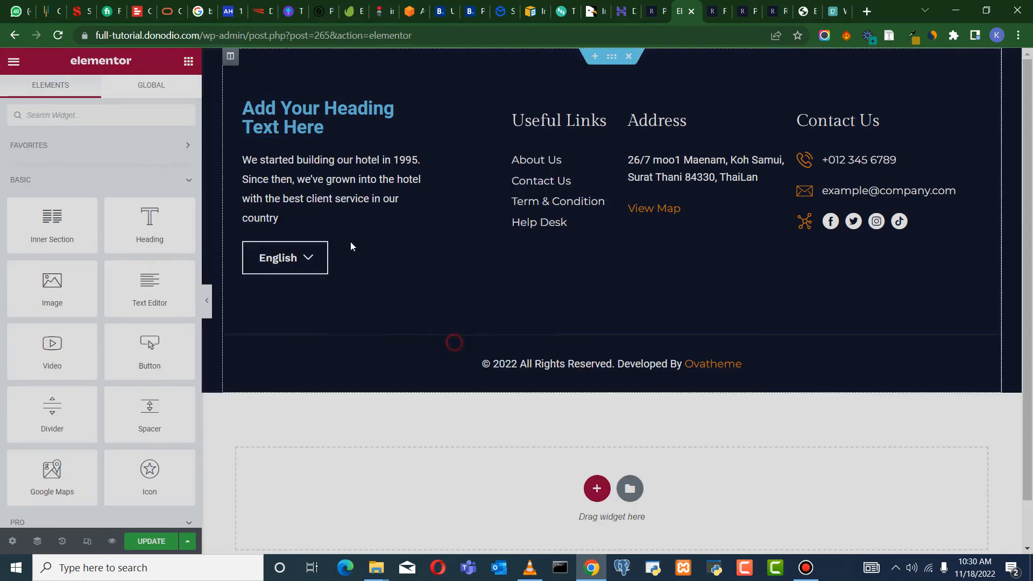
Set the new footer heading's title to DUTCH</BR> HOTEL so it breaks across two lines
{"action": "left_click", "coordinate": [350, 129]}
{"action": "left_click_drag", "start_coordinate": [121, 183], "coordinate": [7, 186]}
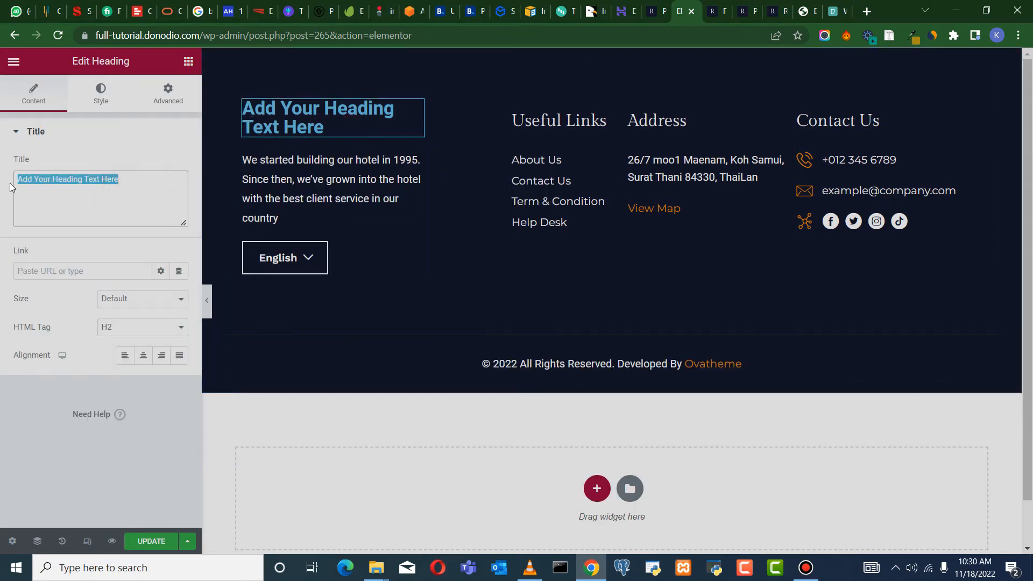
{"action": "type", "text": "DUTCH "}
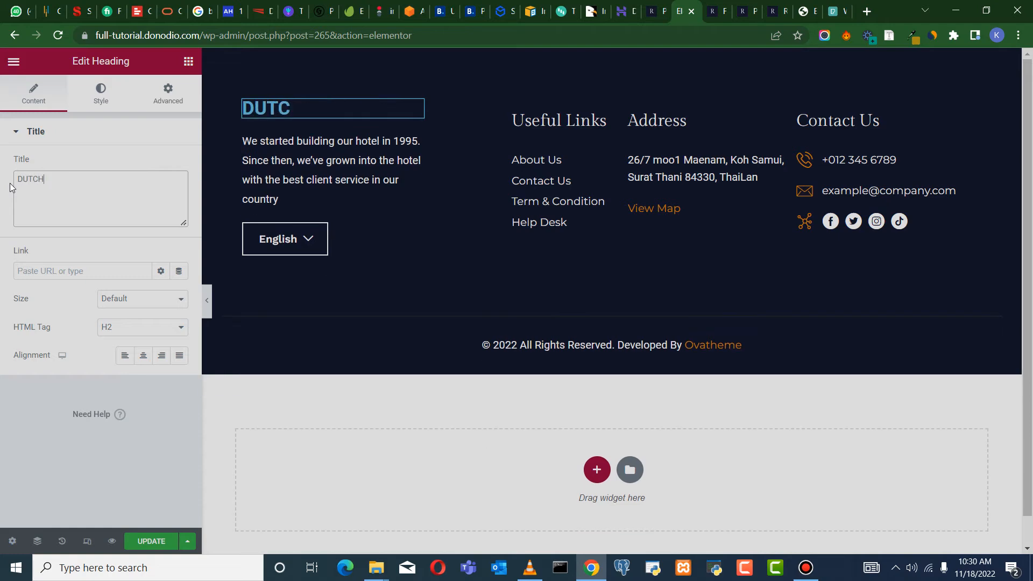
{"action": "type", "text": "HOTEL"}
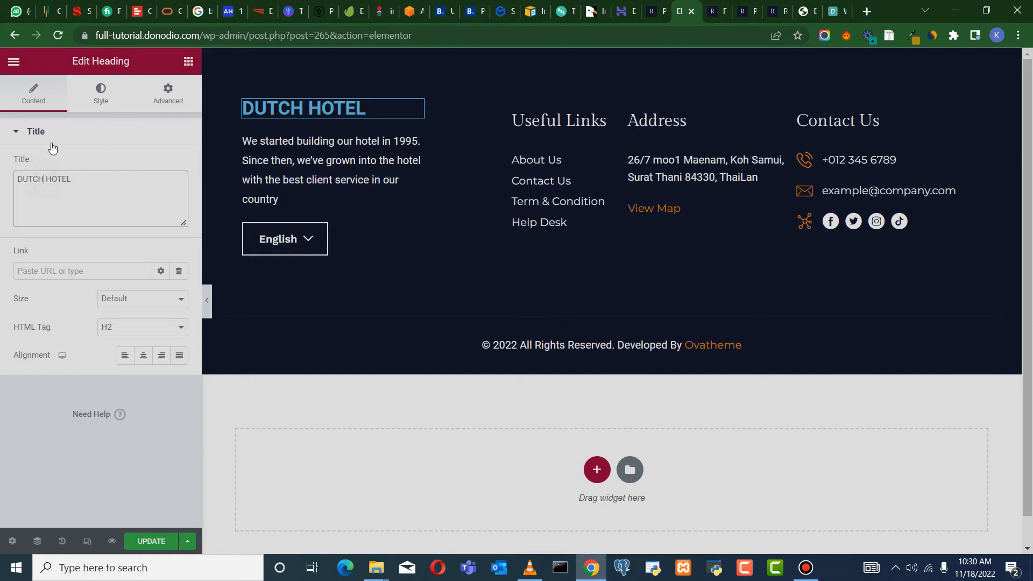
{"action": "type", "text": "</B"}
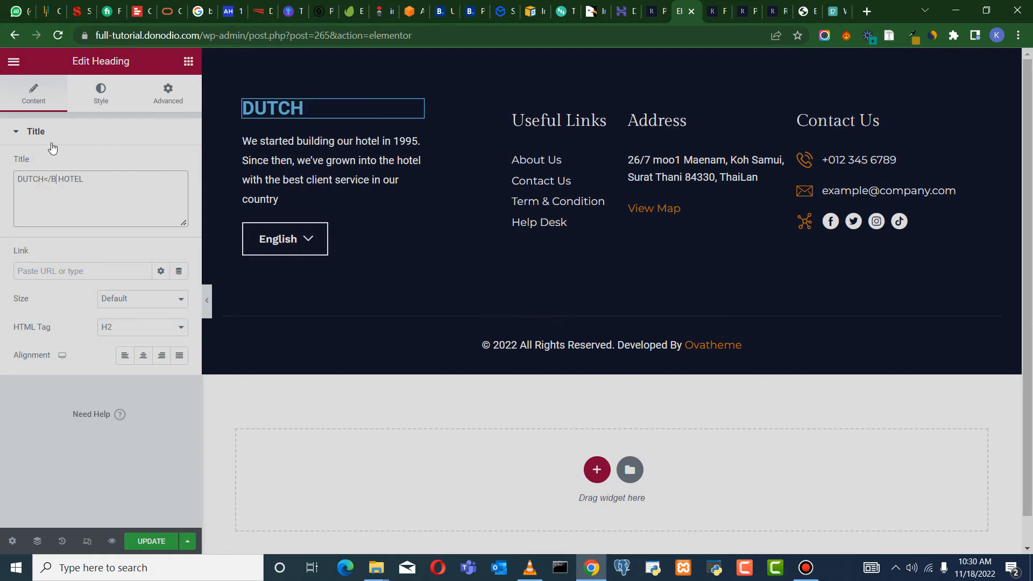
{"action": "type", "text": "R>"}
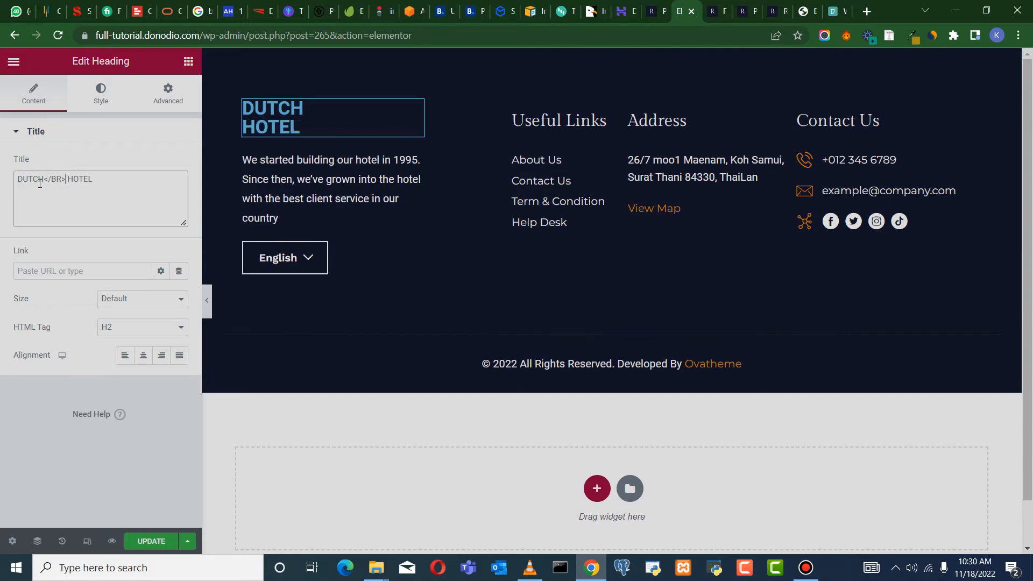
Copy the gold color code #a88a16 from the Eye Dropper extension and apply it as the heading's text color
{"action": "left_click", "coordinate": [92, 100]}
{"action": "left_click", "coordinate": [180, 164]}
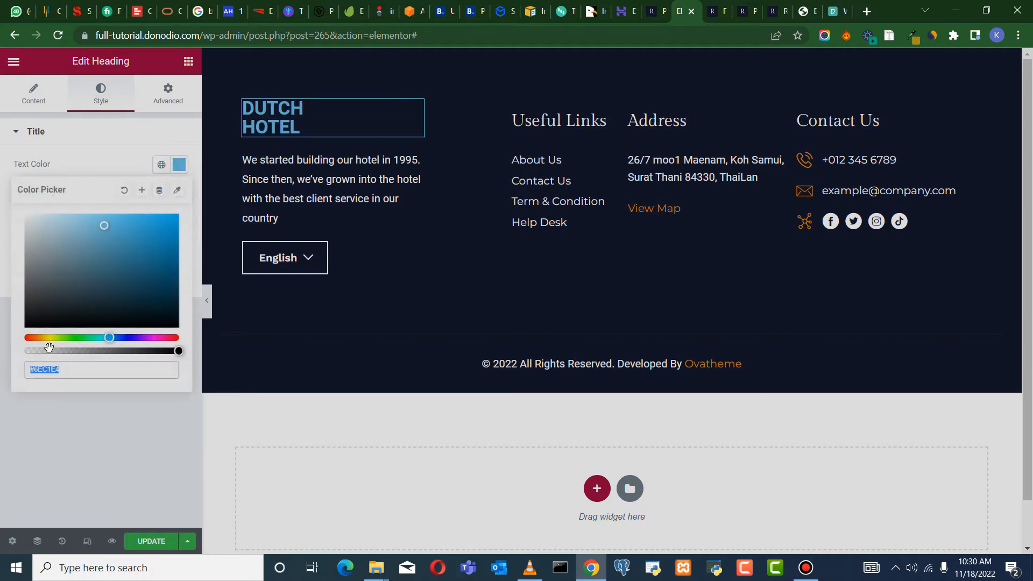
{"action": "right_click", "coordinate": [45, 369]}
{"action": "left_click", "coordinate": [86, 185]}
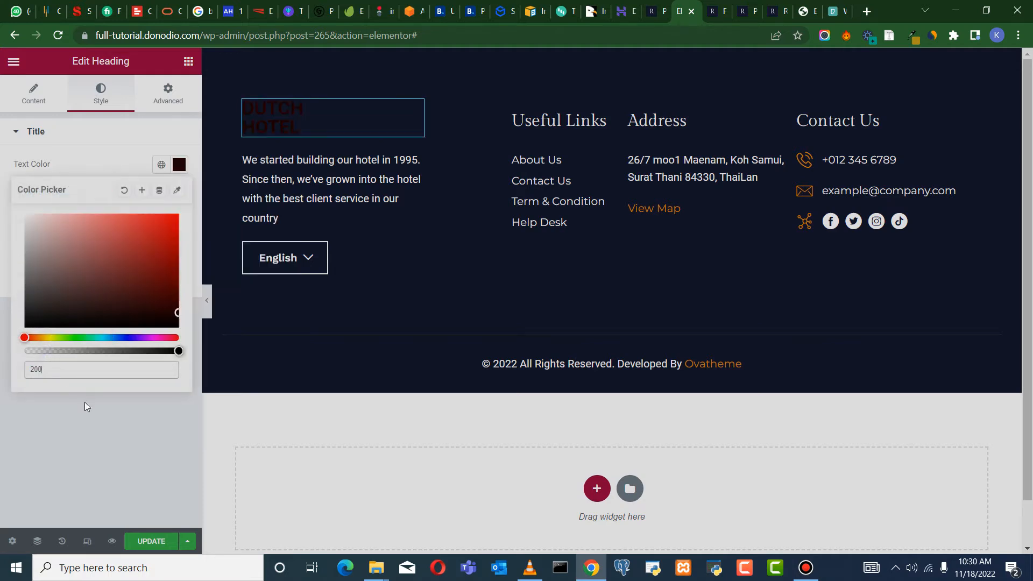
{"action": "left_click", "coordinate": [912, 36]}
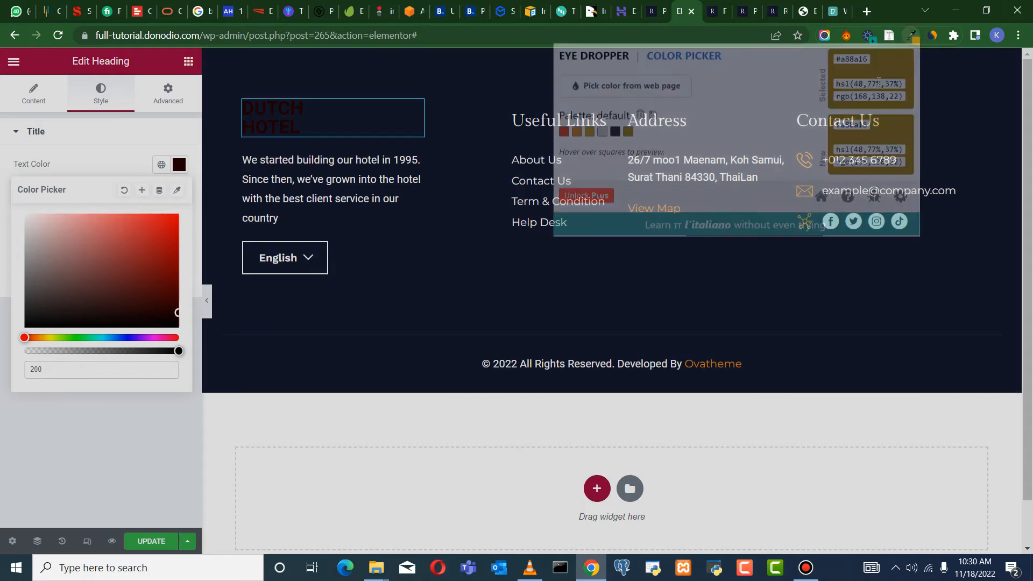
{"action": "left_click_drag", "start_coordinate": [868, 60], "coordinate": [833, 66]}
{"action": "key", "text": "ctrl+c"}
{"action": "left_click", "coordinate": [847, 61]}
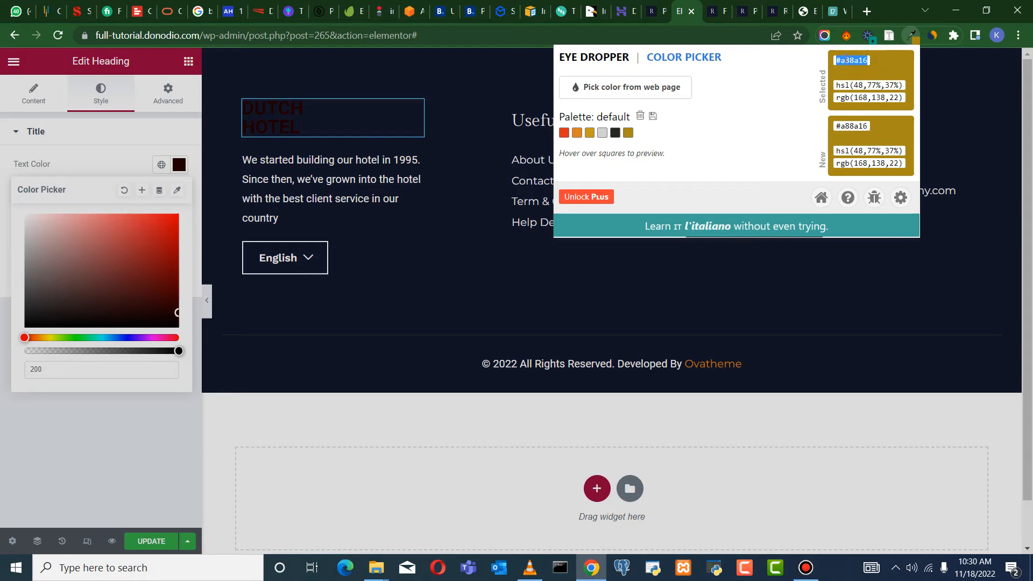
{"action": "right_click", "coordinate": [846, 60]}
{"action": "left_click", "coordinate": [845, 69]}
{"action": "left_click", "coordinate": [12, 366]}
{"action": "right_click", "coordinate": [34, 369]}
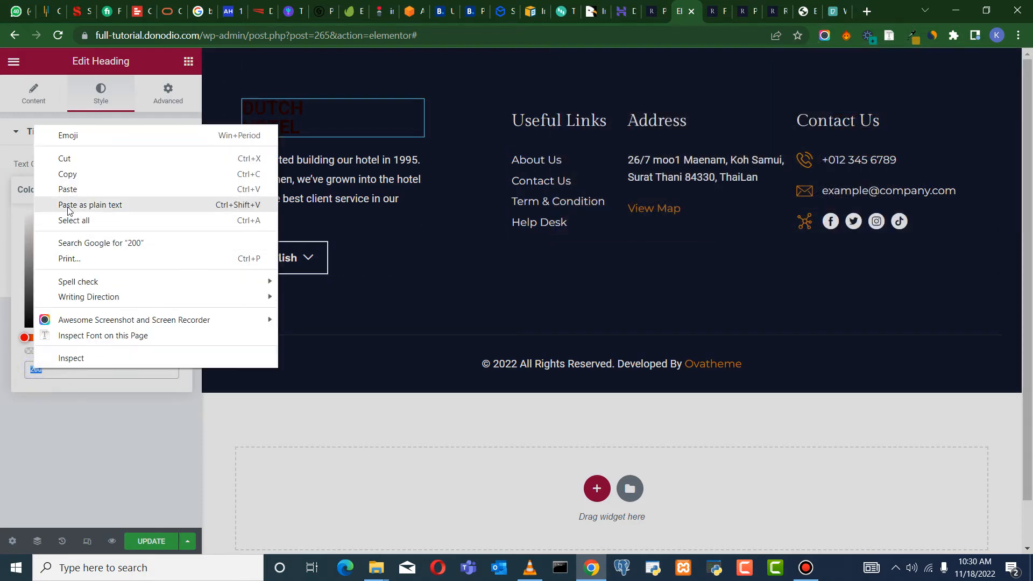
{"action": "left_click", "coordinate": [68, 190]}
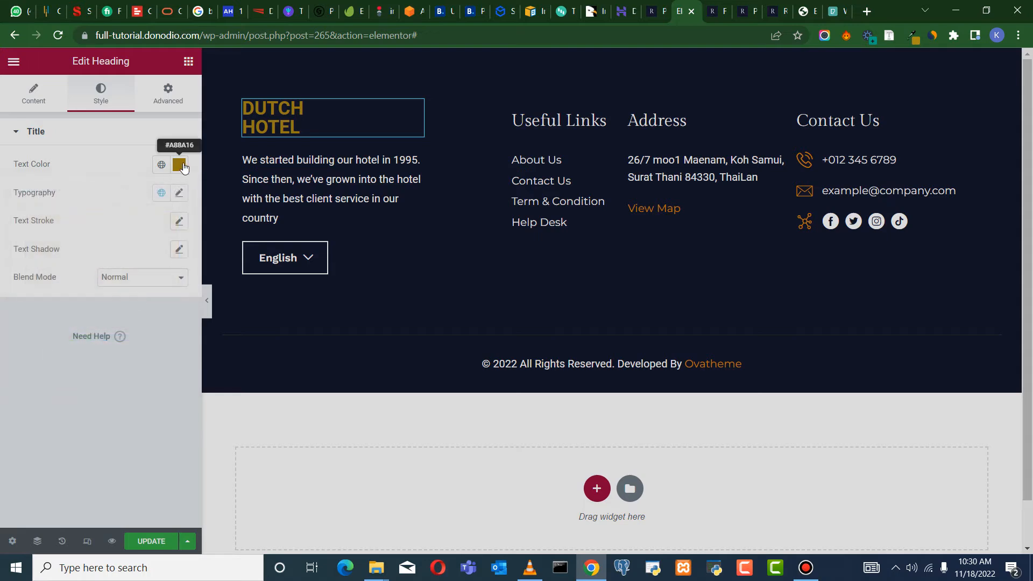
Change the heading's typography family to Big Shoulders Display
{"action": "left_click", "coordinate": [179, 193]}
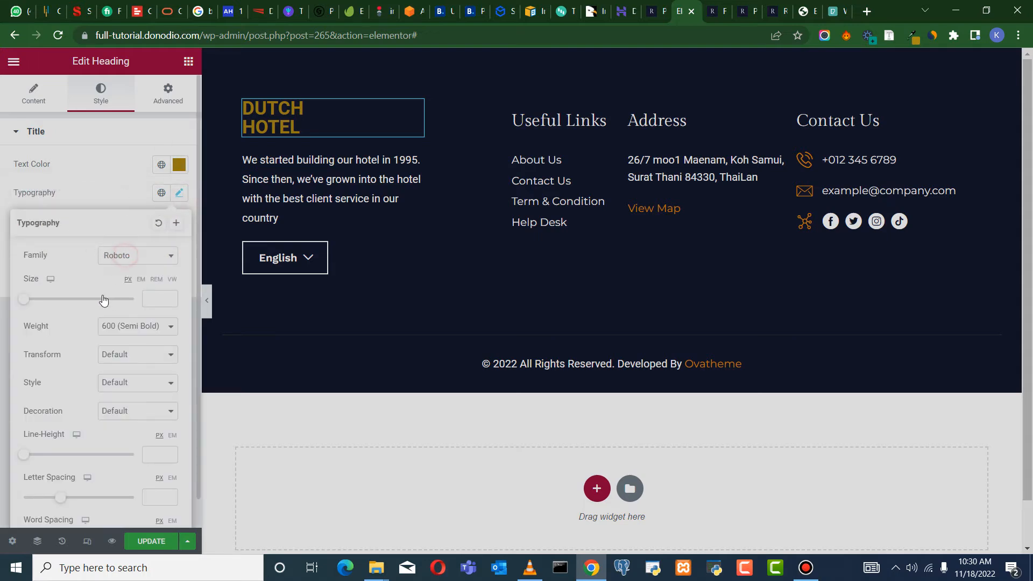
{"action": "left_click", "coordinate": [125, 255]}
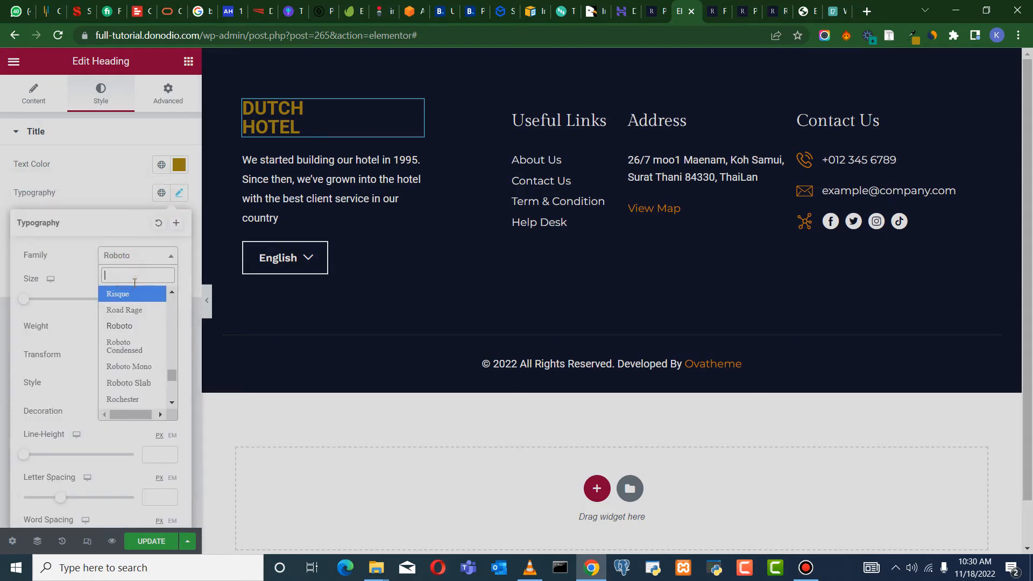
{"action": "type", "text": "SHOULDE"}
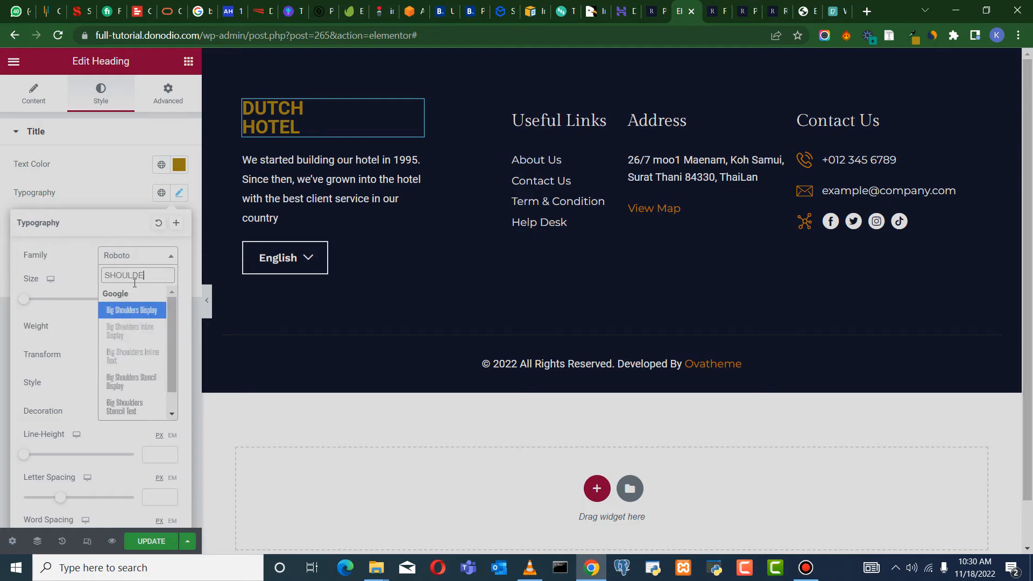
{"action": "left_click", "coordinate": [143, 310]}
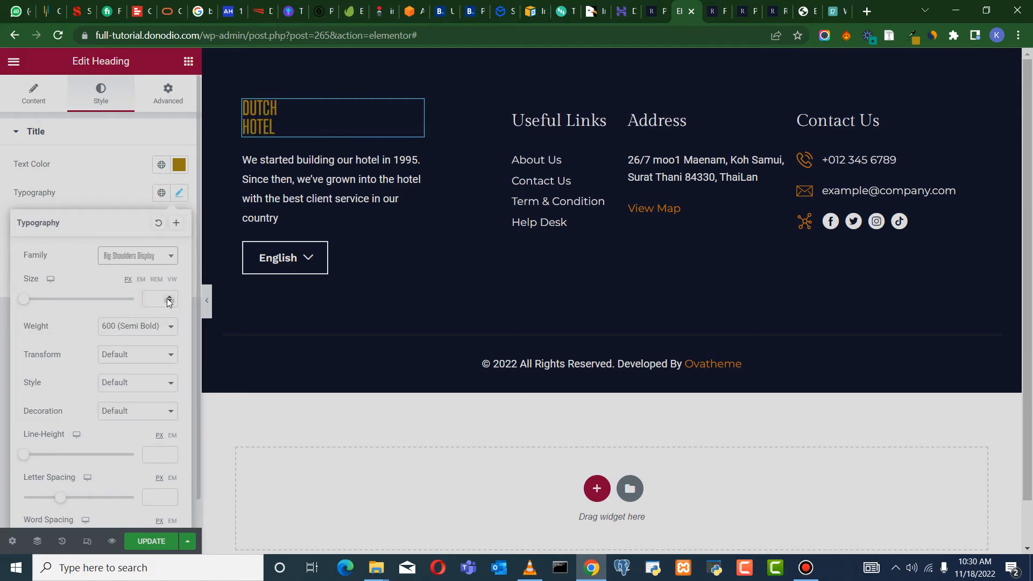
Set the heading's font size to 40 px and its weight to 900 (Black)
{"action": "left_click", "coordinate": [156, 299]}
{"action": "type", "text": "50"}
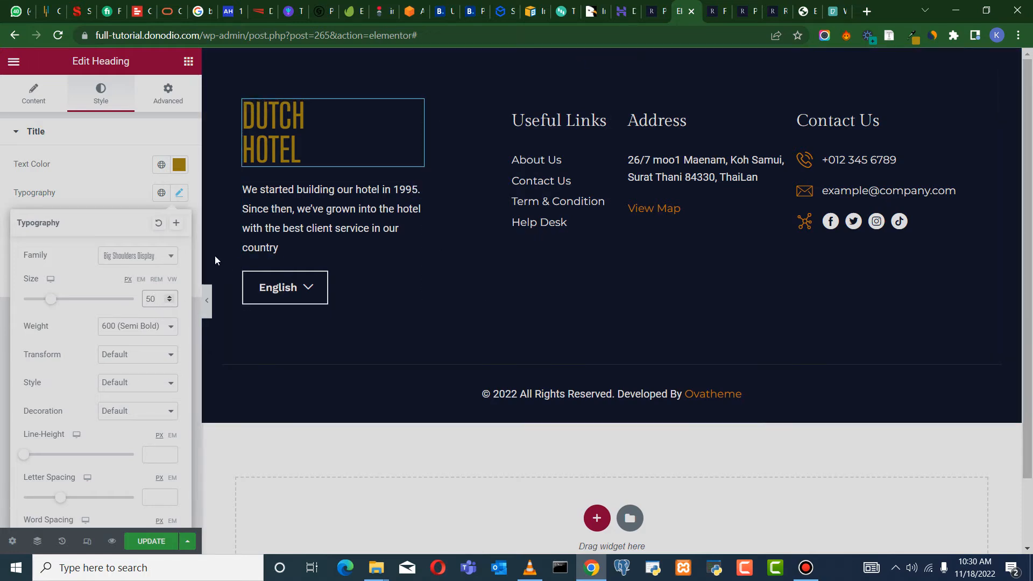
{"action": "left_click", "coordinate": [169, 302]}
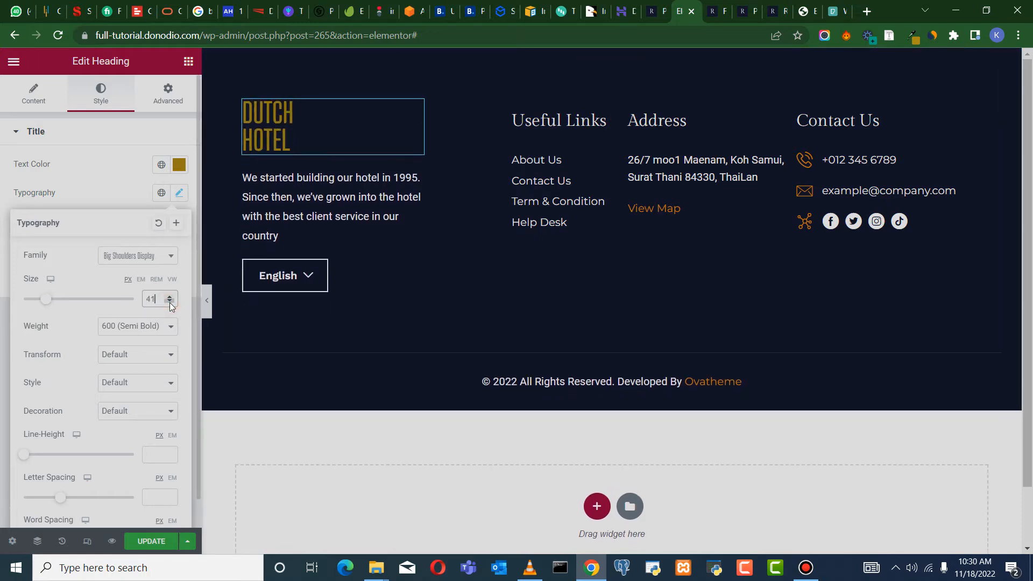
{"action": "left_click", "coordinate": [170, 302]}
{"action": "left_click", "coordinate": [140, 335]}
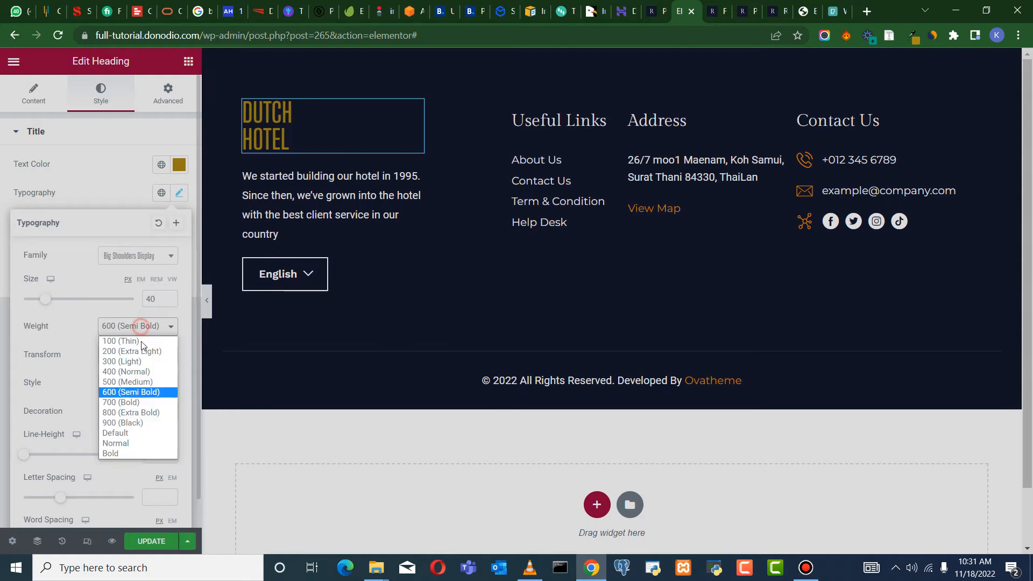
{"action": "left_click", "coordinate": [139, 423]}
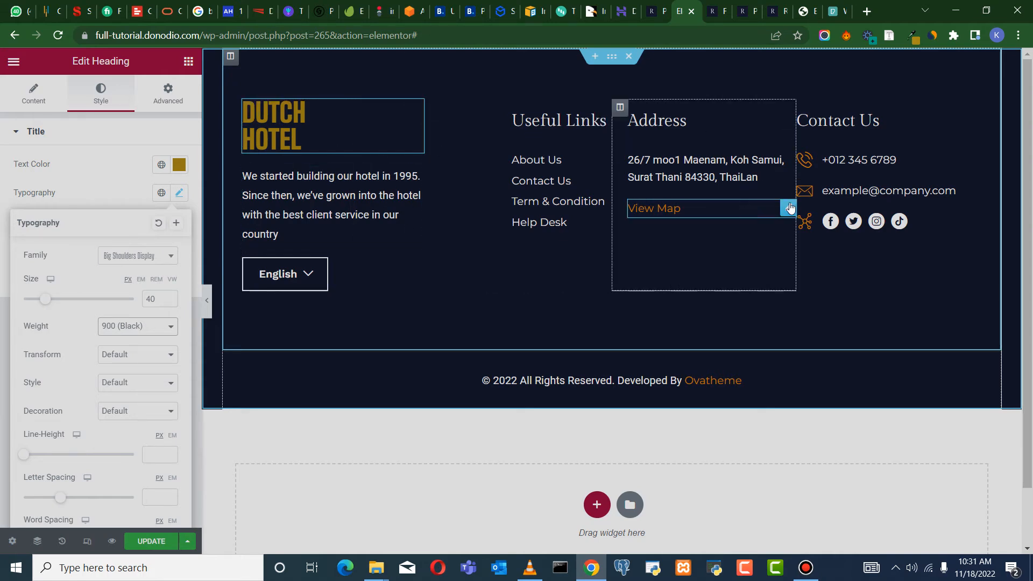
Set the icon color of the View Map contact info widget under Address to #a88a16
{"action": "left_click", "coordinate": [784, 208]}
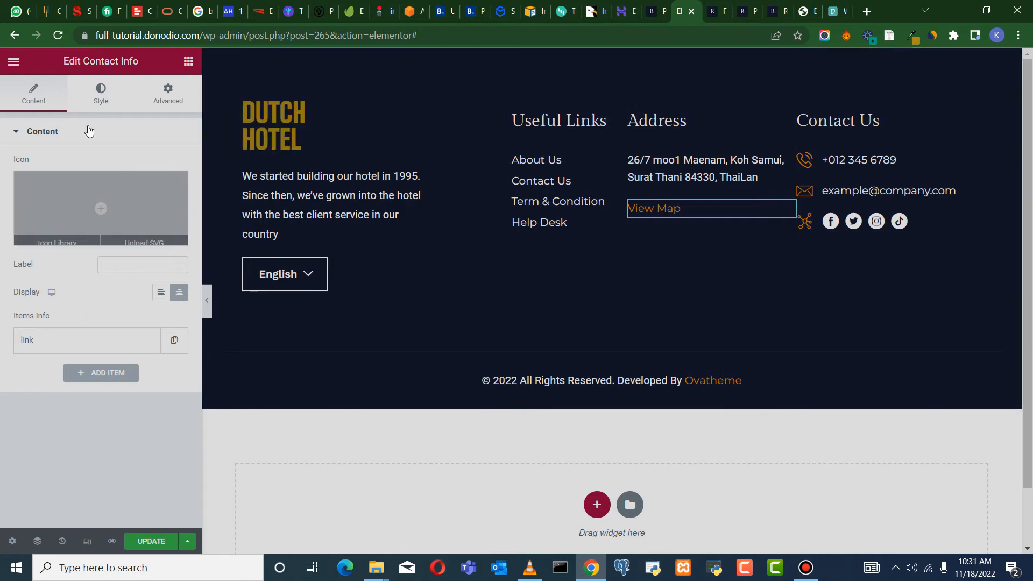
{"action": "left_click", "coordinate": [101, 93]}
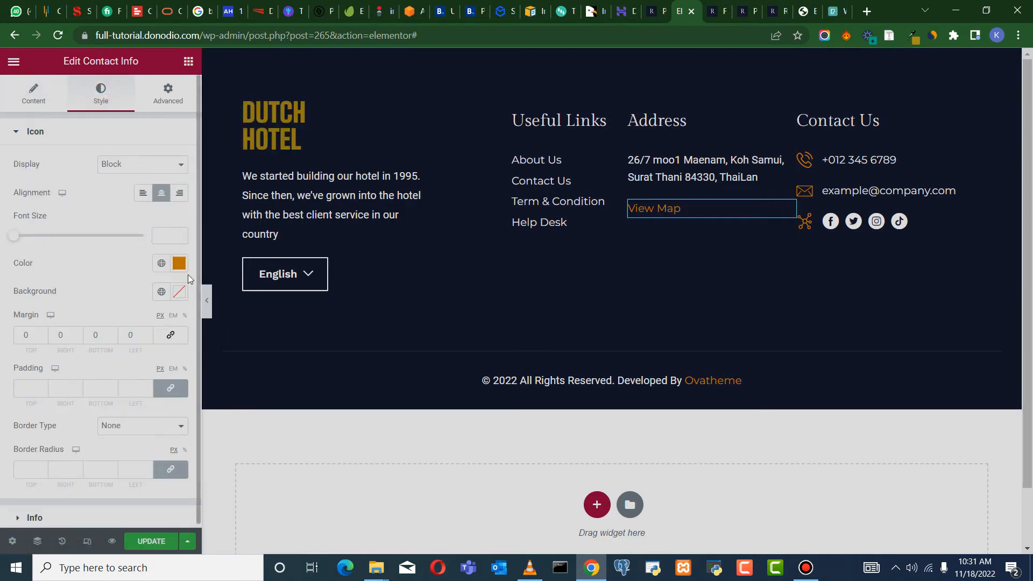
{"action": "left_click", "coordinate": [180, 263]}
{"action": "double_click", "coordinate": [47, 468]}
{"action": "right_click", "coordinate": [47, 469]}
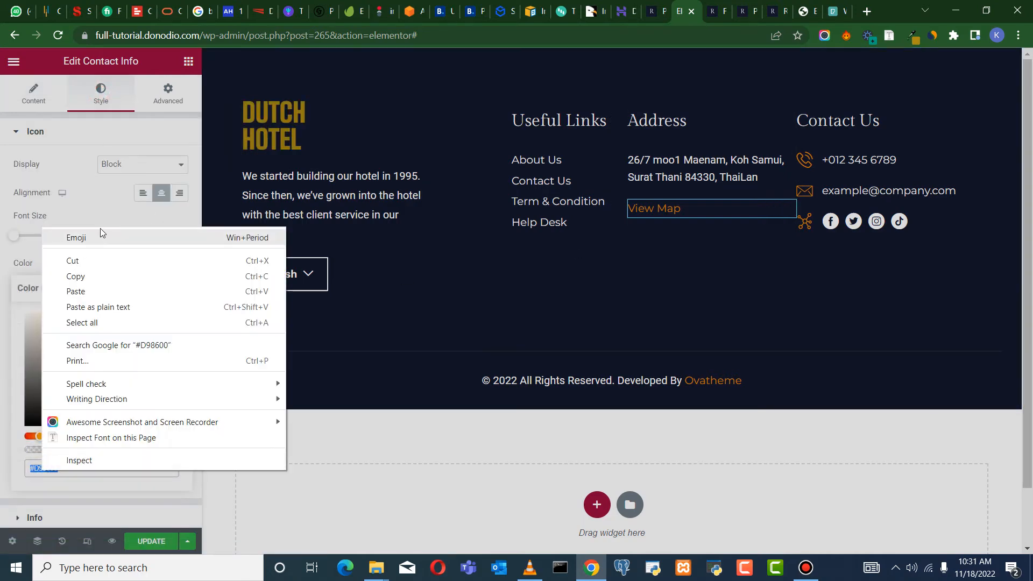
{"action": "left_click", "coordinate": [89, 291]}
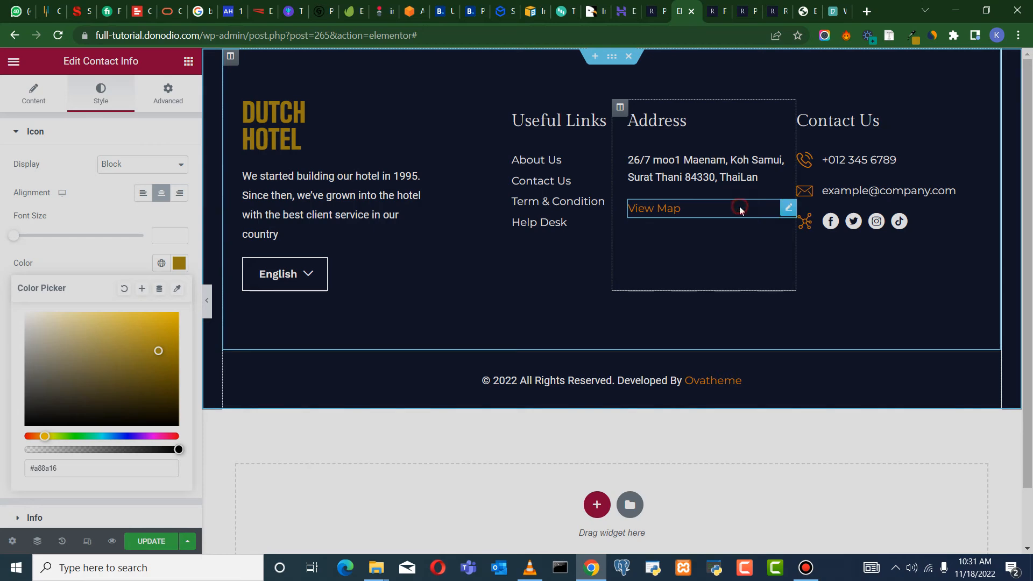
Set the View Map widget's info color and link hover color to #a88a16
{"action": "left_click", "coordinate": [6, 325]}
{"action": "scroll", "coordinate": [124, 377], "scroll_direction": "down", "scroll_amount": 2}
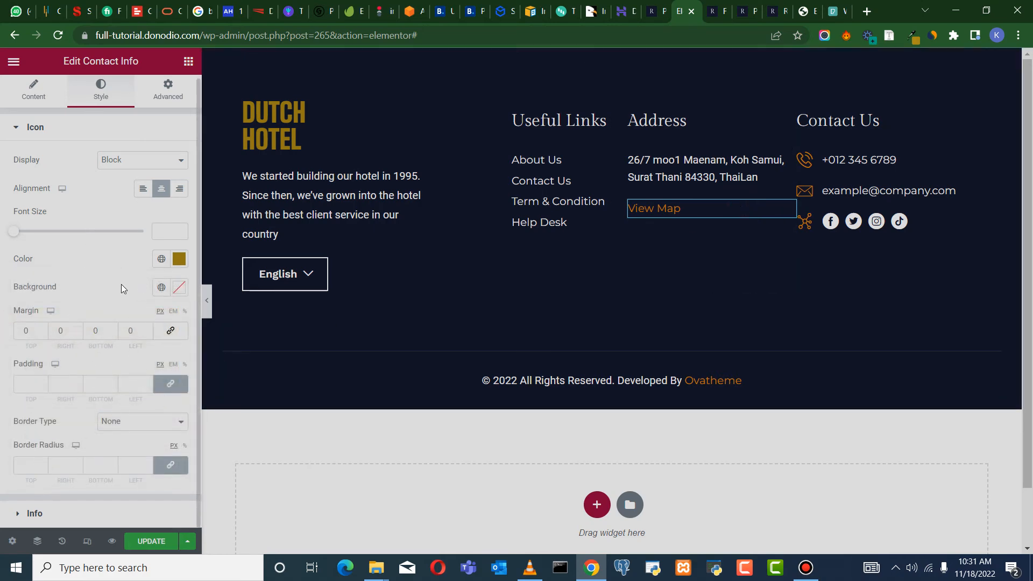
{"action": "left_click", "coordinate": [39, 515]}
{"action": "left_click", "coordinate": [179, 207]}
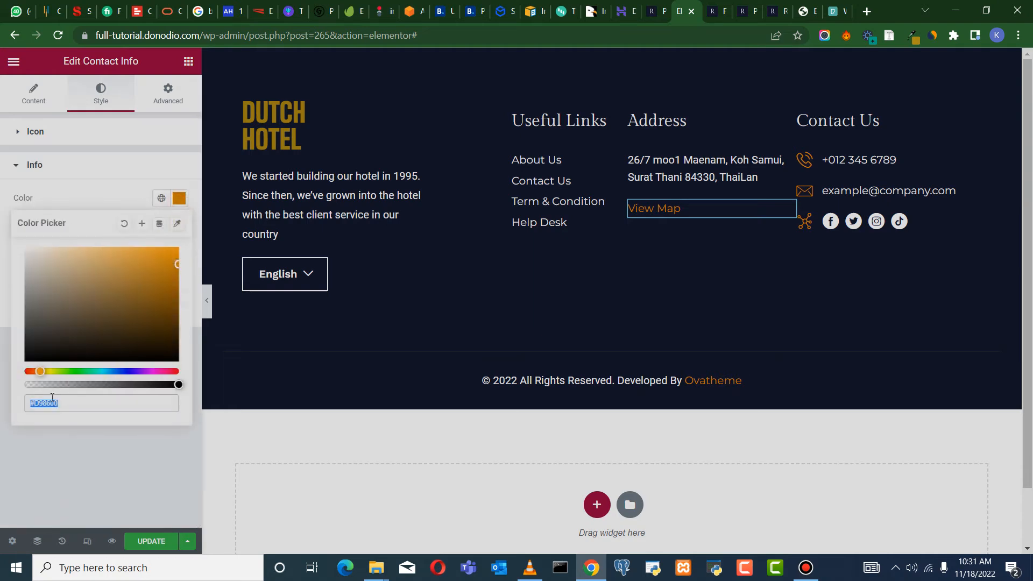
{"action": "right_click", "coordinate": [52, 403]}
{"action": "left_click", "coordinate": [99, 228]}
{"action": "left_click", "coordinate": [9, 469]}
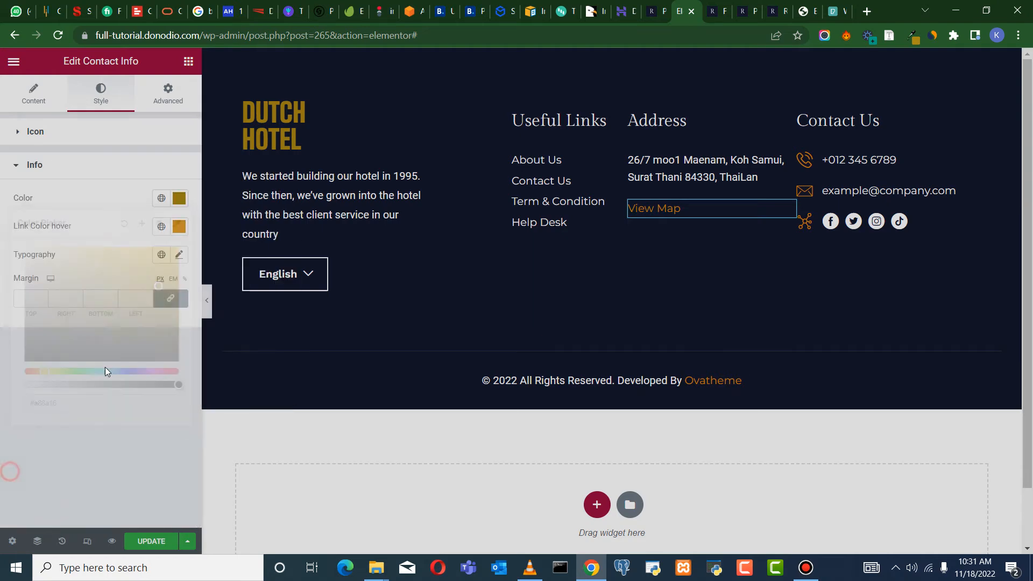
{"action": "left_click", "coordinate": [179, 227]}
{"action": "right_click", "coordinate": [51, 431]}
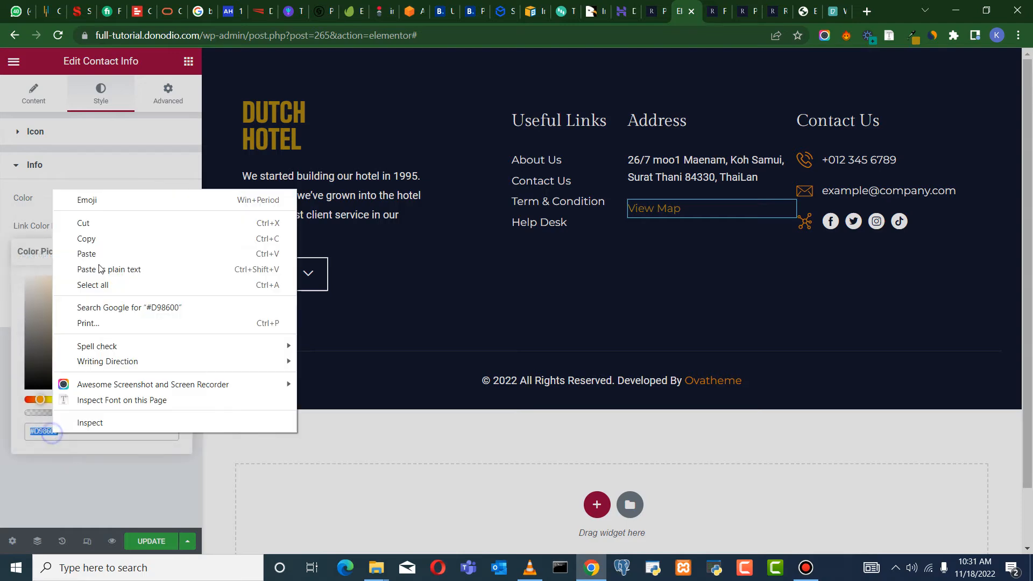
{"action": "left_click", "coordinate": [104, 254]}
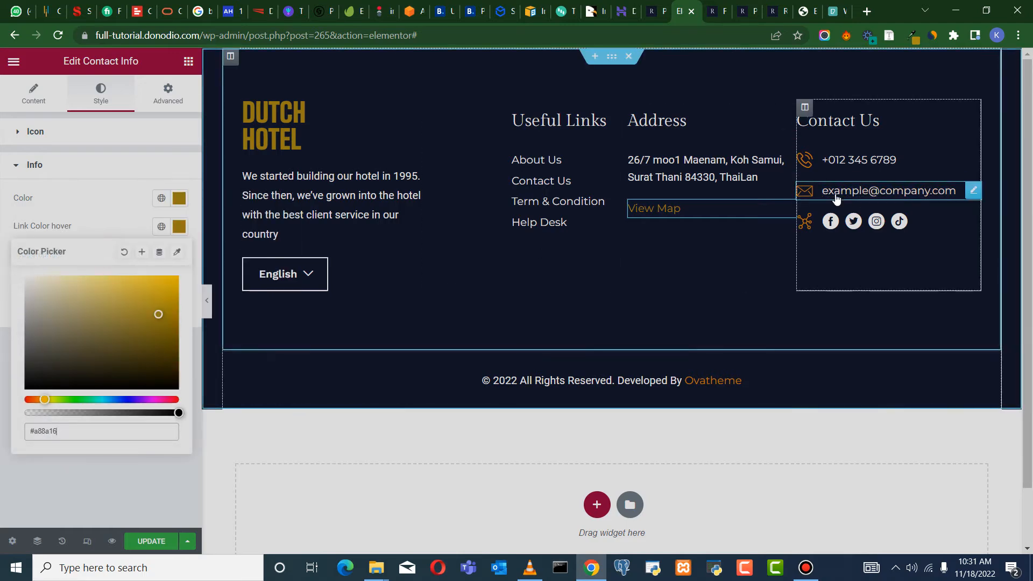
Change the background color of the whole footer section to black
{"action": "left_click", "coordinate": [611, 60]}
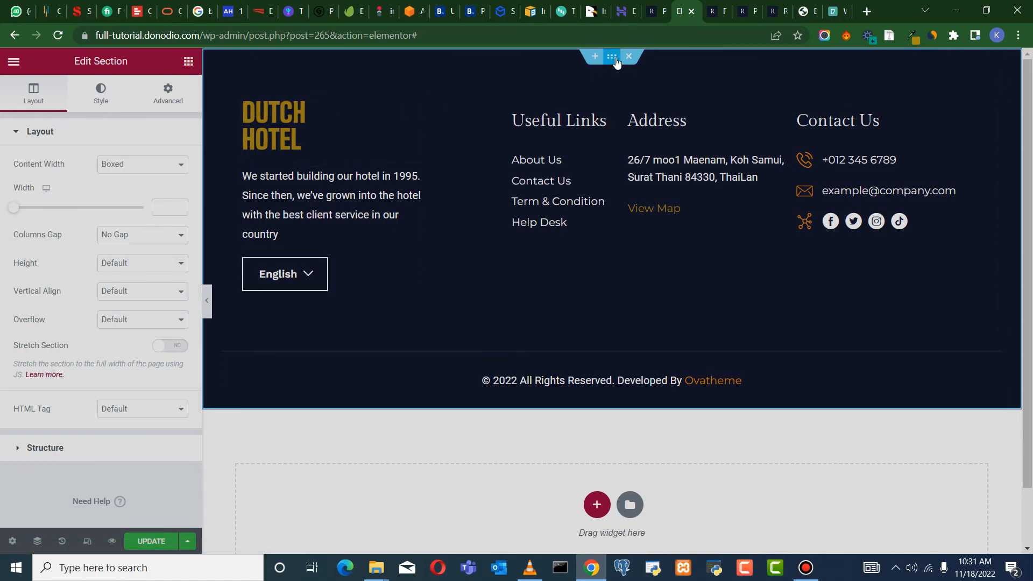
{"action": "left_click", "coordinate": [100, 91]}
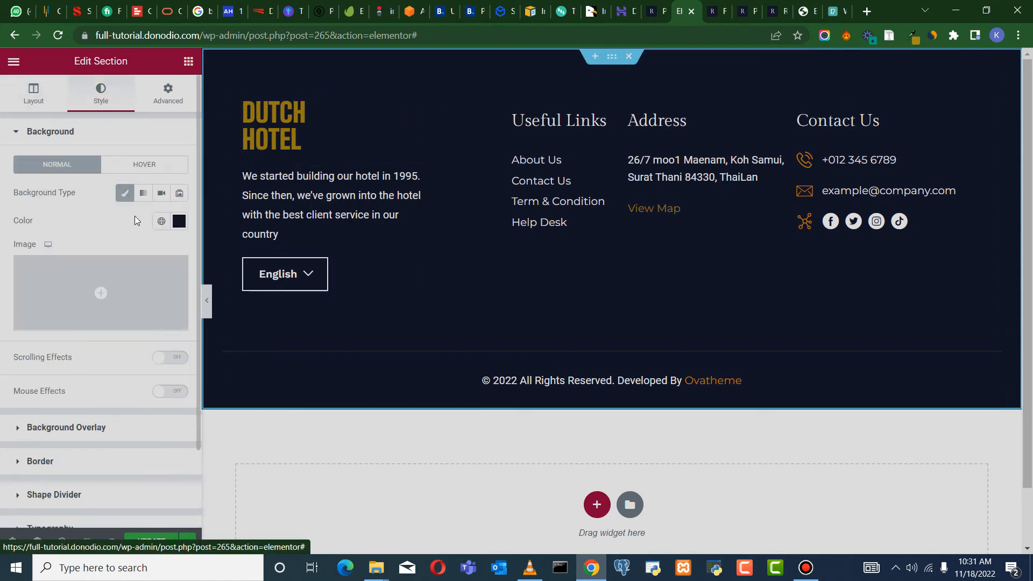
{"action": "left_click", "coordinate": [179, 221]}
{"action": "mouse_move", "coordinate": [108, 364]}
{"action": "left_mouse_down"}
{"action": "mouse_move", "coordinate": [27, 383]}
{"action": "mouse_move", "coordinate": [3, 432]}
{"action": "left_mouse_up"}
{"action": "left_click", "coordinate": [3, 432]}
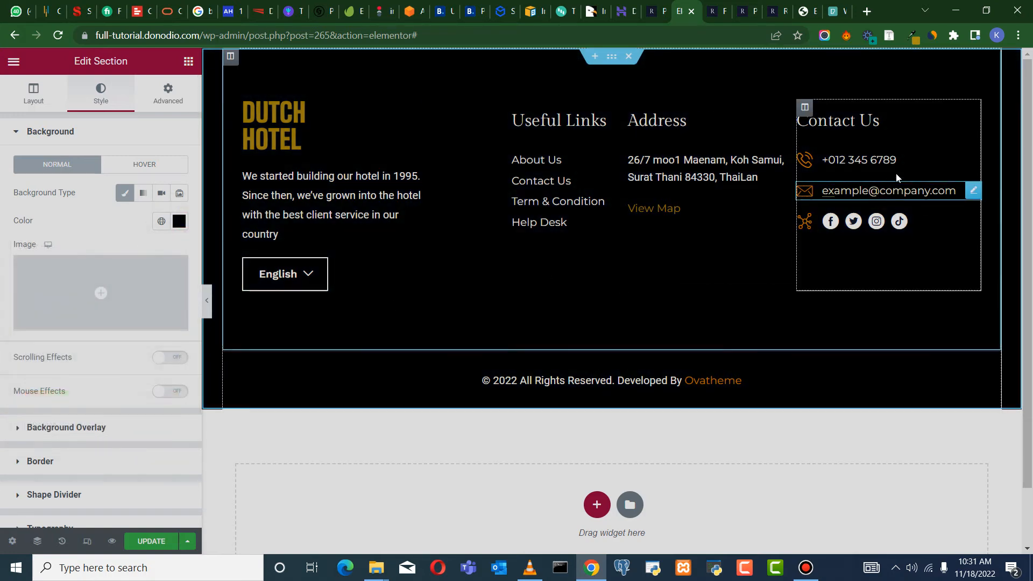
Set the icon color of the phone contact info widget under Contact Us to #a88a16
{"action": "left_click", "coordinate": [966, 158]}
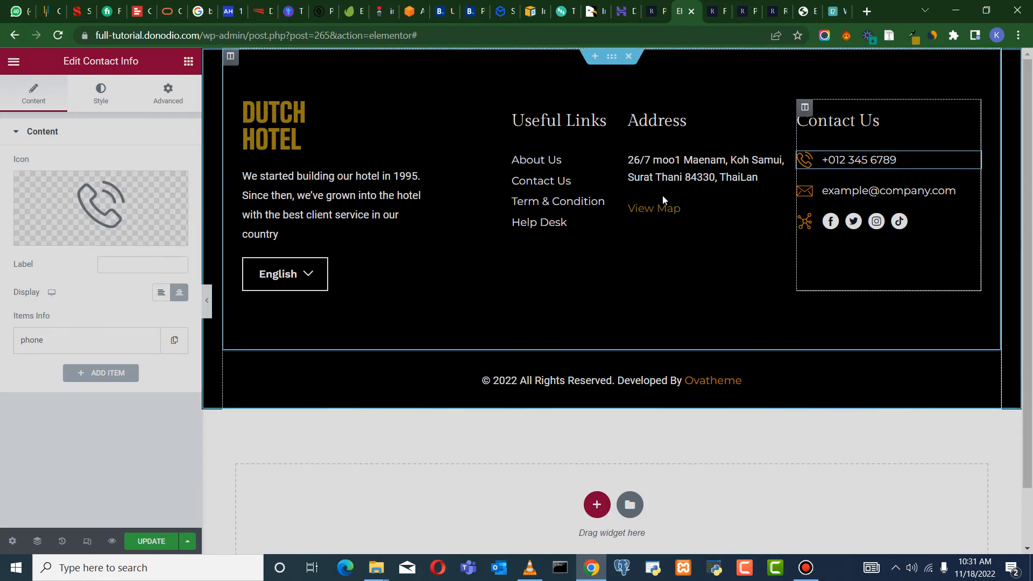
{"action": "left_click", "coordinate": [101, 92]}
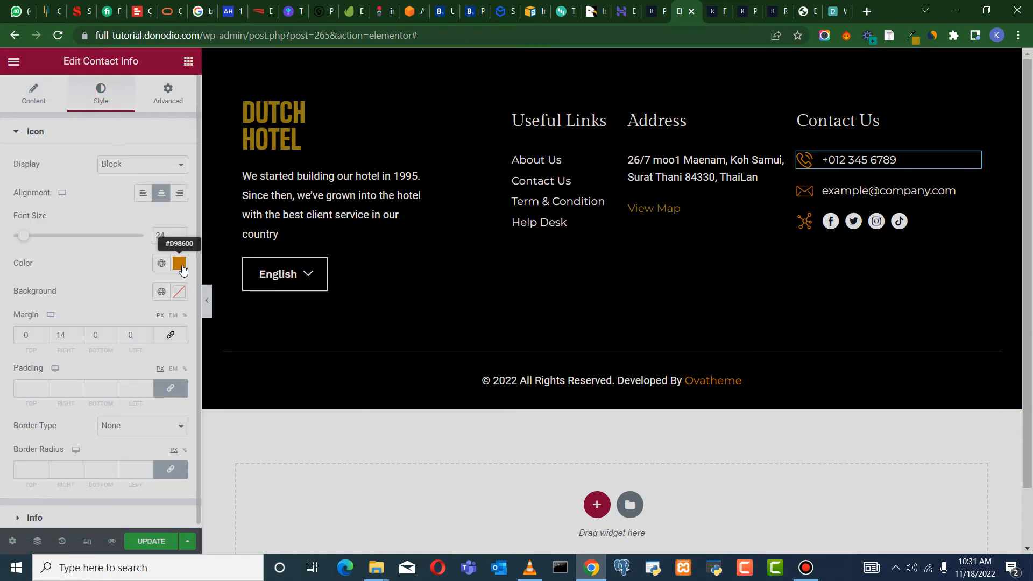
{"action": "left_click", "coordinate": [179, 263]}
{"action": "right_click", "coordinate": [45, 469]}
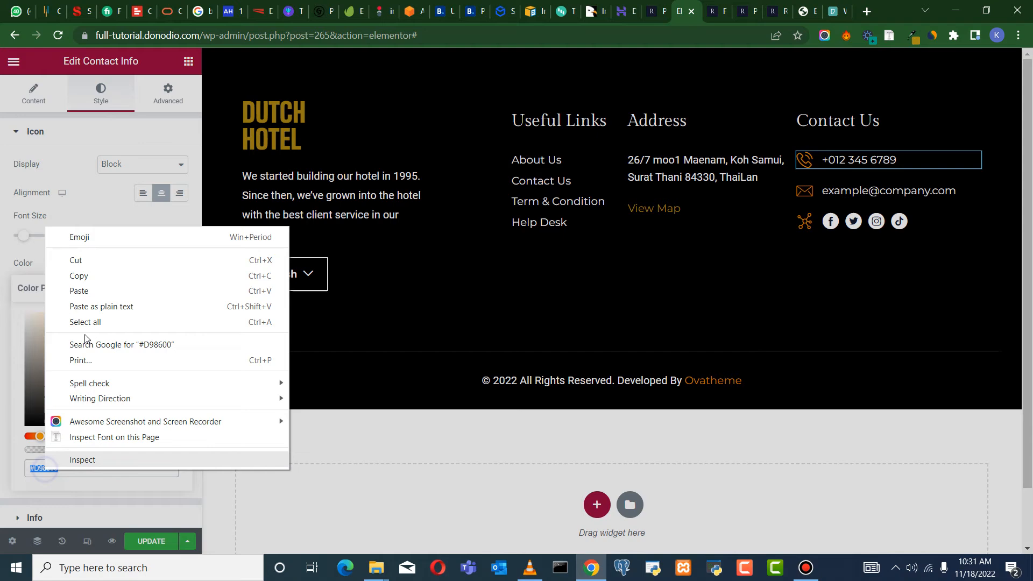
{"action": "left_click", "coordinate": [110, 289]}
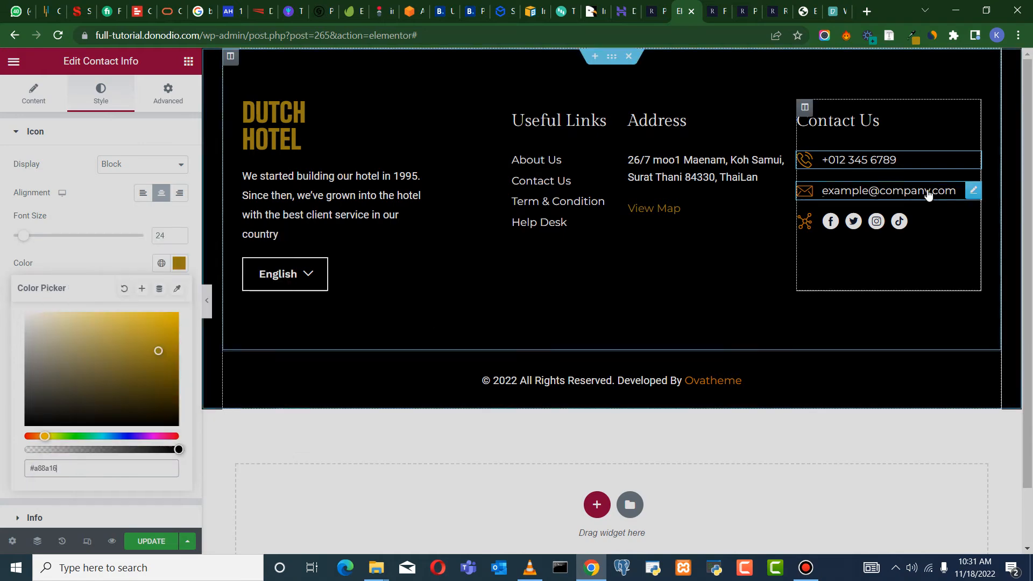
Set the icon color of the email contact info widget under Contact Us to #a88a16
{"action": "left_click", "coordinate": [968, 191]}
{"action": "left_click", "coordinate": [101, 92]}
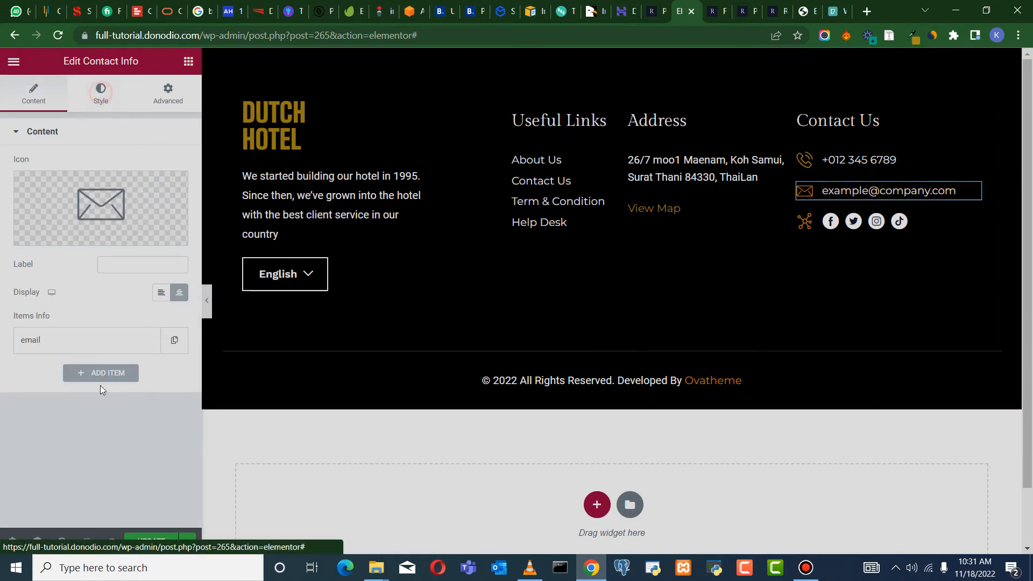
{"action": "left_click", "coordinate": [179, 263]}
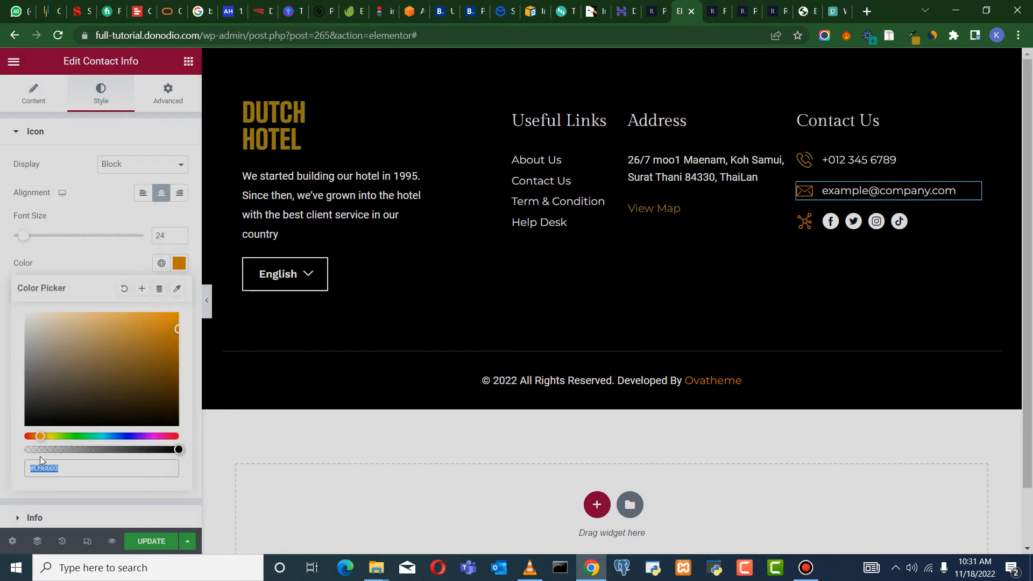
{"action": "right_click", "coordinate": [43, 467]}
{"action": "left_click", "coordinate": [81, 289]}
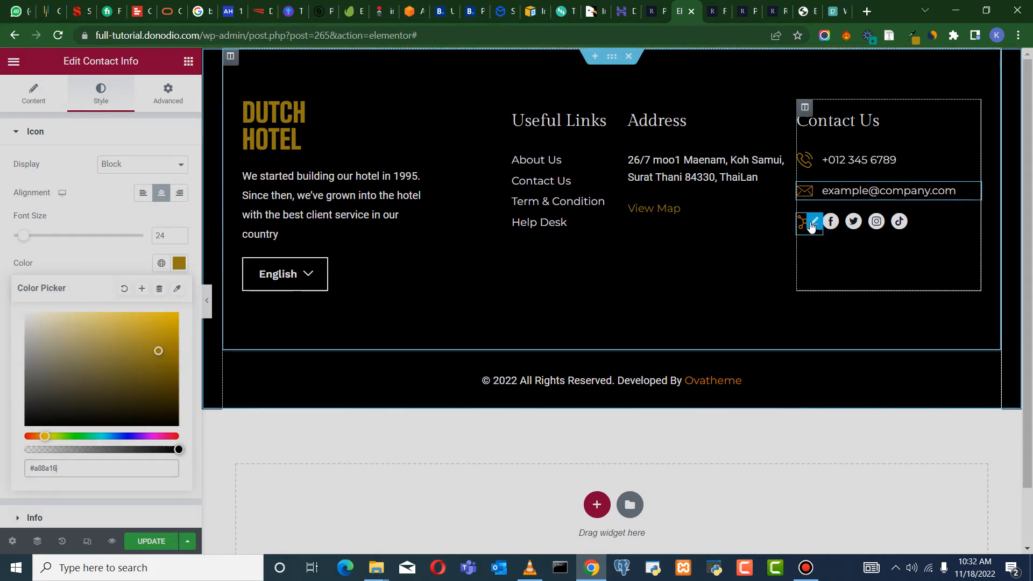
Set the primary color of the network icon beside the social media links to #a88a16
{"action": "left_click", "coordinate": [813, 225]}
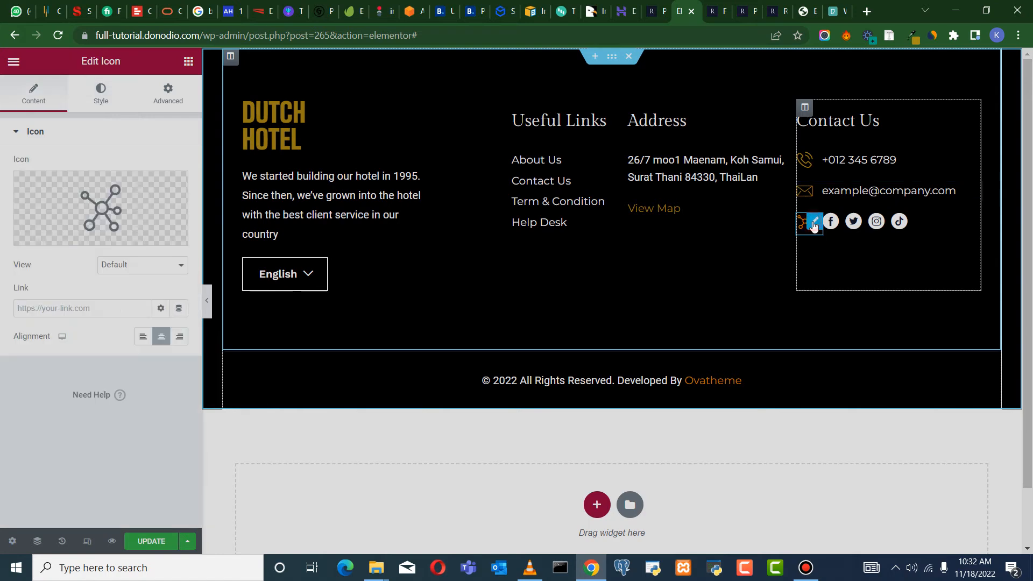
{"action": "left_click", "coordinate": [100, 94]}
{"action": "left_click", "coordinate": [179, 193]}
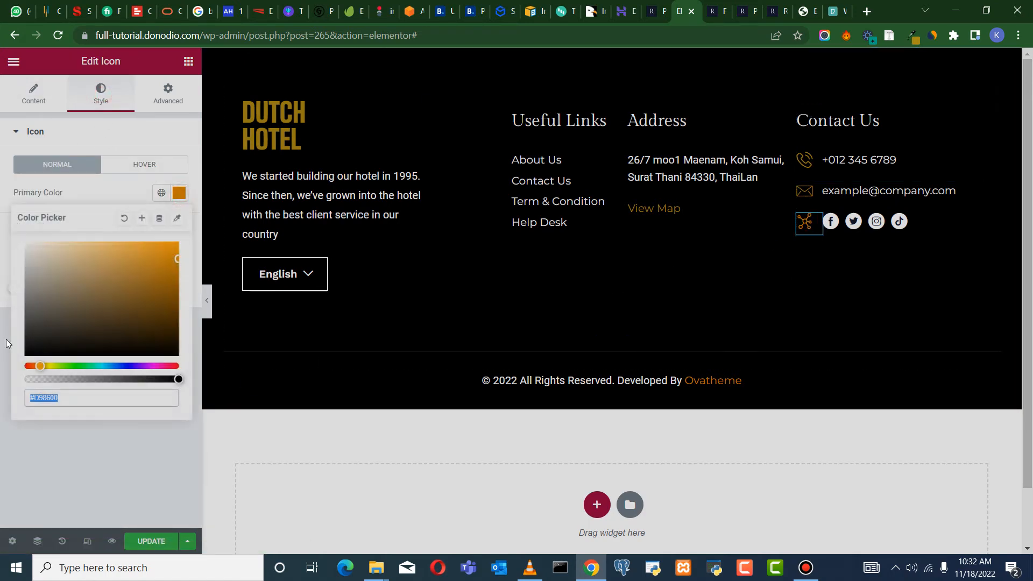
{"action": "right_click", "coordinate": [33, 395]}
{"action": "left_click", "coordinate": [75, 220]}
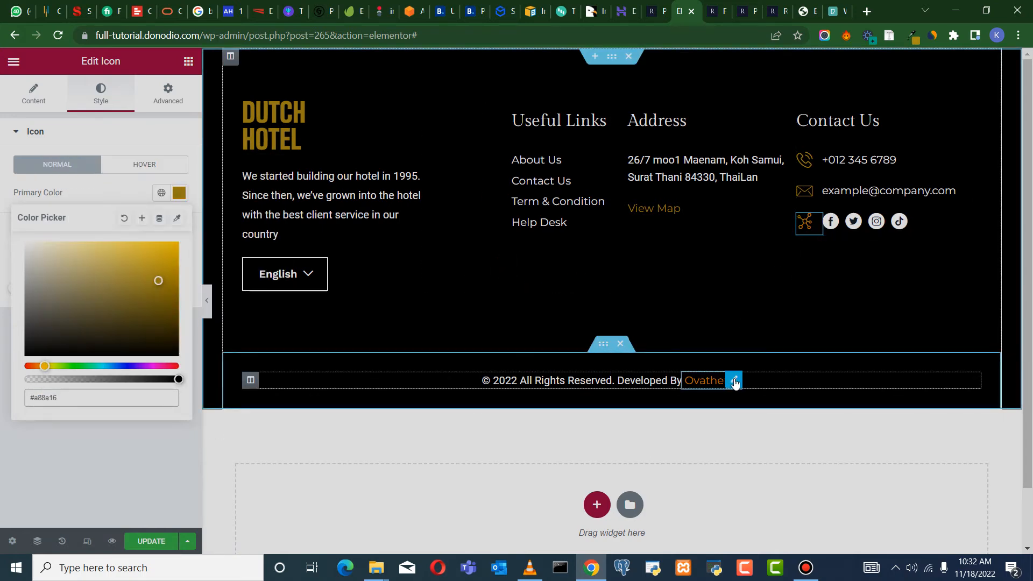
Change the link label of the Ovatheme credit in the copyright line to Dutch Hotel
{"action": "left_click", "coordinate": [735, 381]}
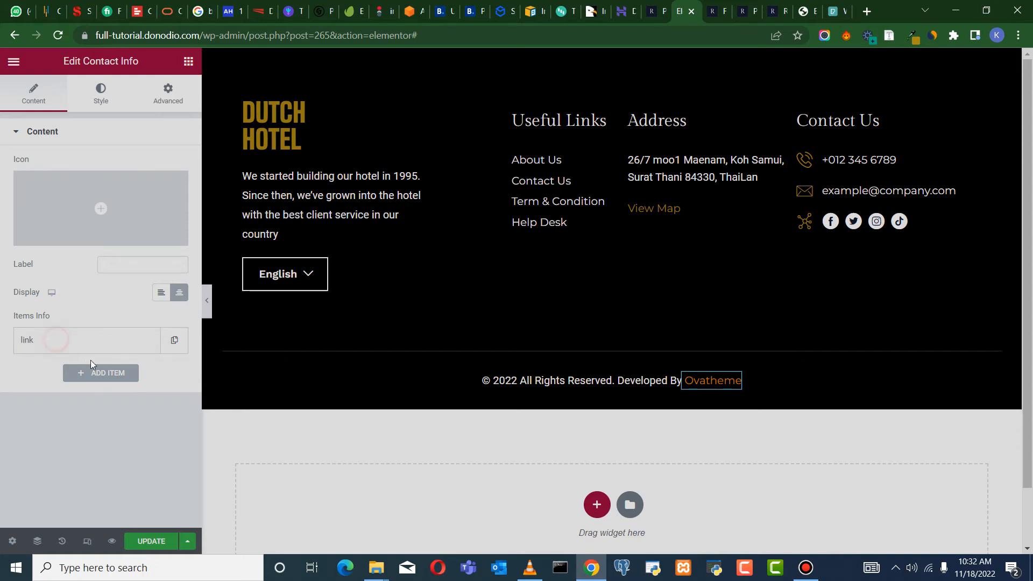
{"action": "left_click", "coordinate": [77, 343]}
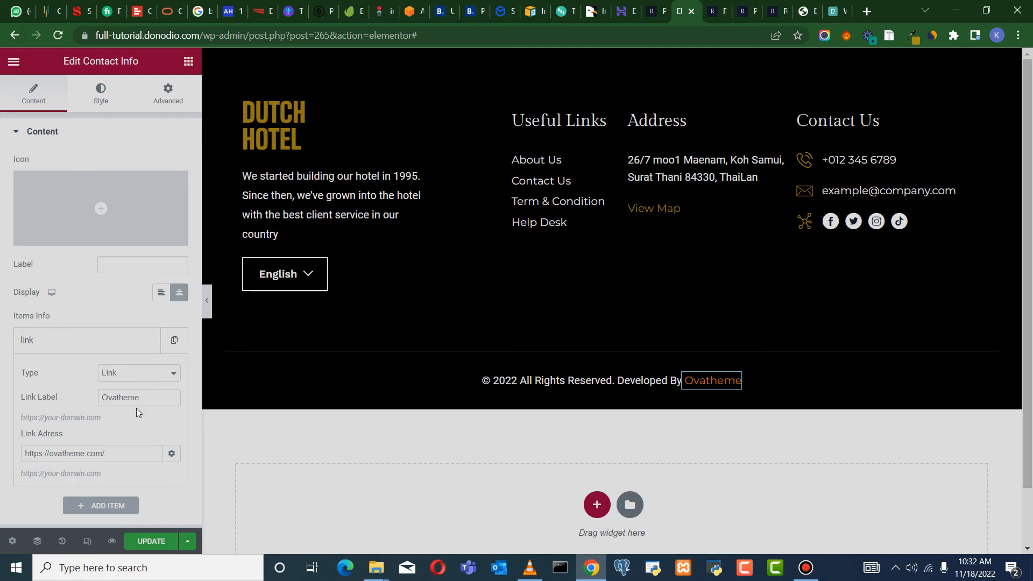
{"action": "double_click", "coordinate": [144, 397]}
{"action": "type", "text": "D"}
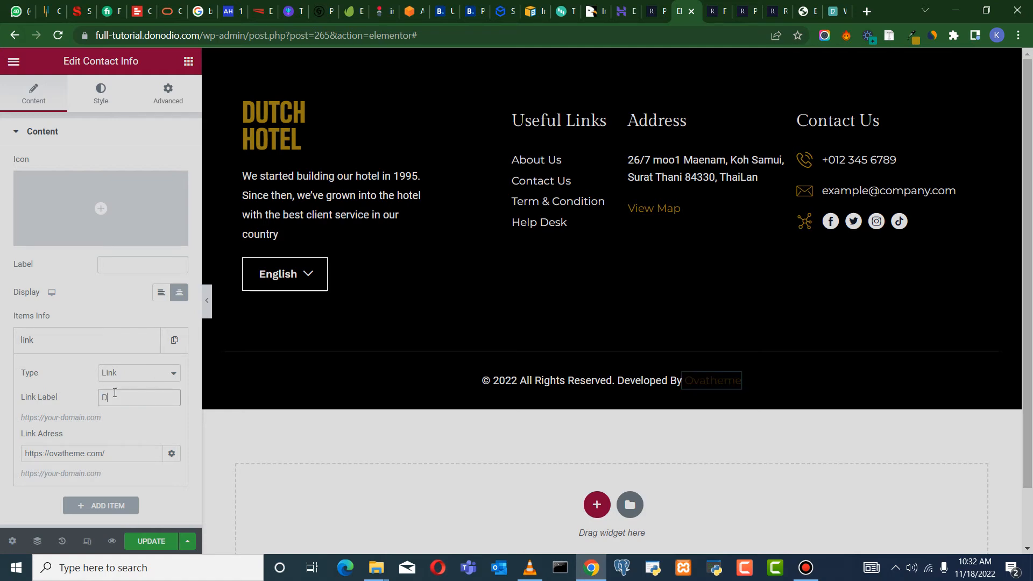
{"action": "type", "text": "utch Hotel"}
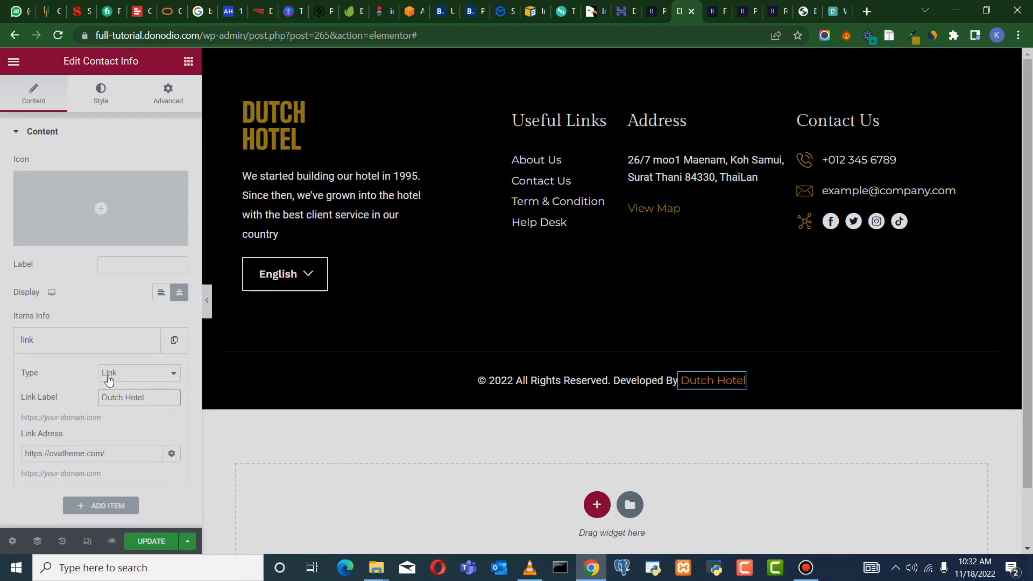
Clear the link address of the Dutch Hotel credit and save the footer
{"action": "left_click_drag", "start_coordinate": [126, 457], "coordinate": [3, 443]}
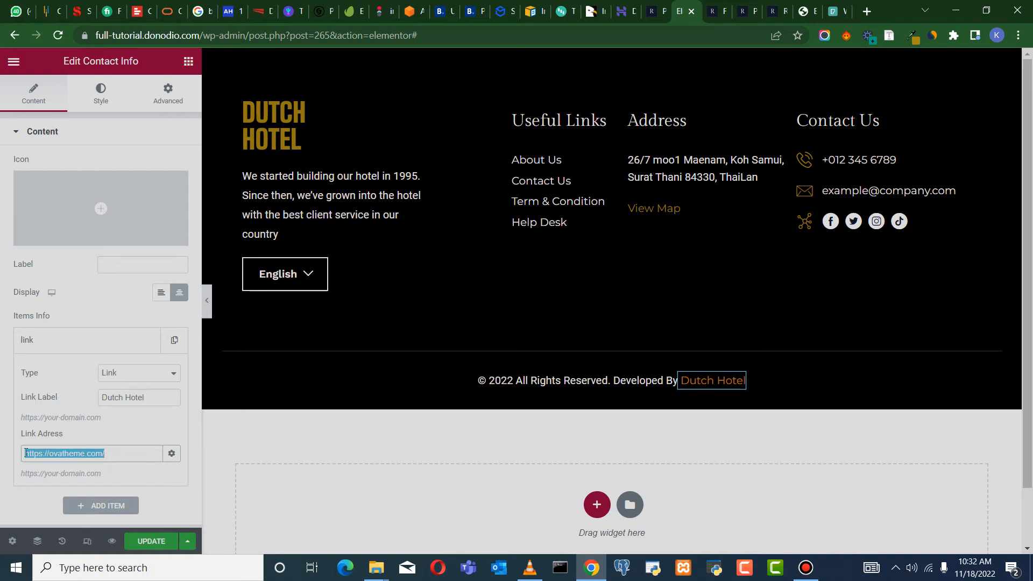
{"action": "key", "text": "BackSpace"}
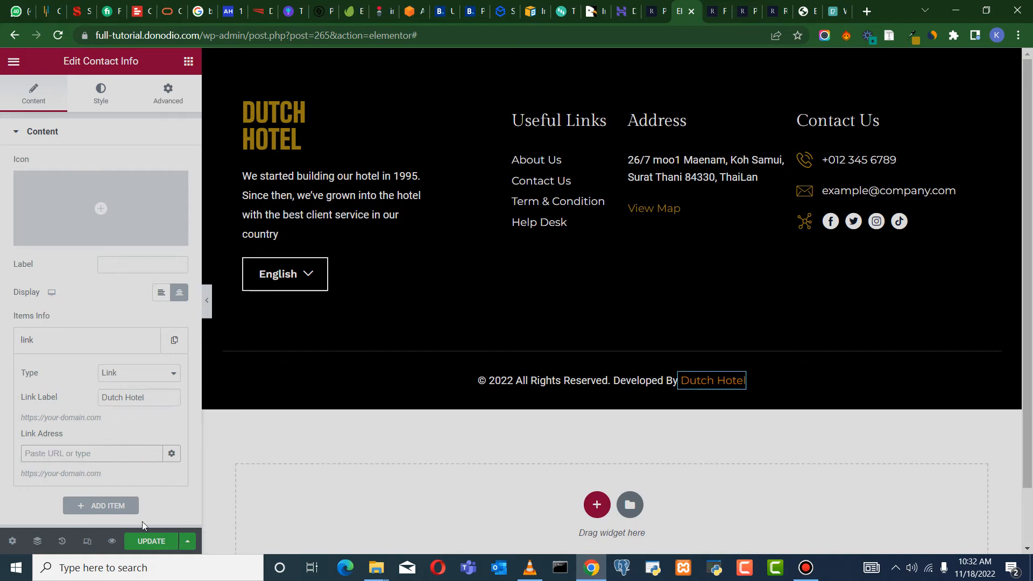
{"action": "left_click", "coordinate": [155, 544]}
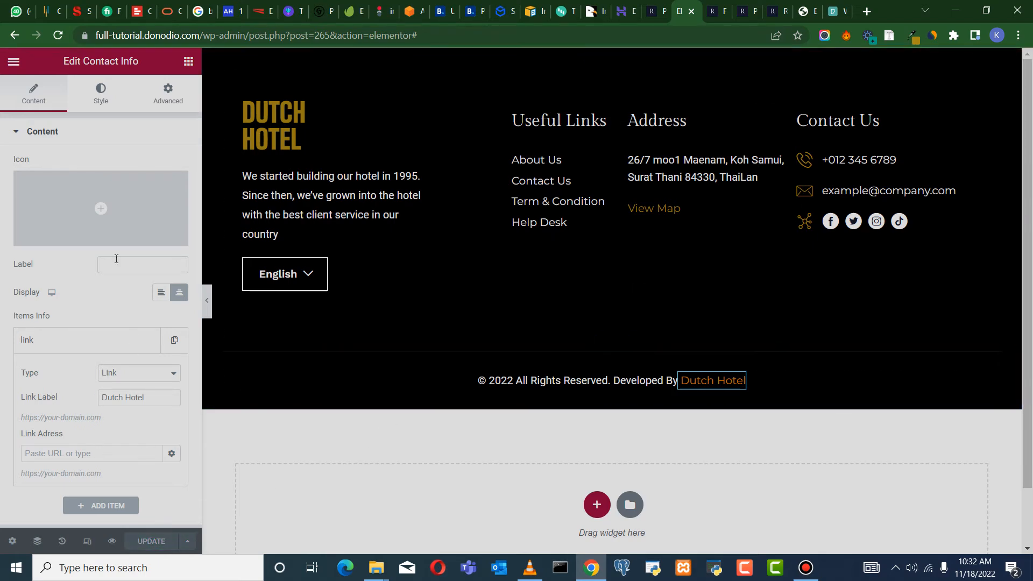
Set the info color and link hover color of the Dutch Hotel credit in the copyright line to #a88a16
{"action": "left_click", "coordinate": [101, 93]}
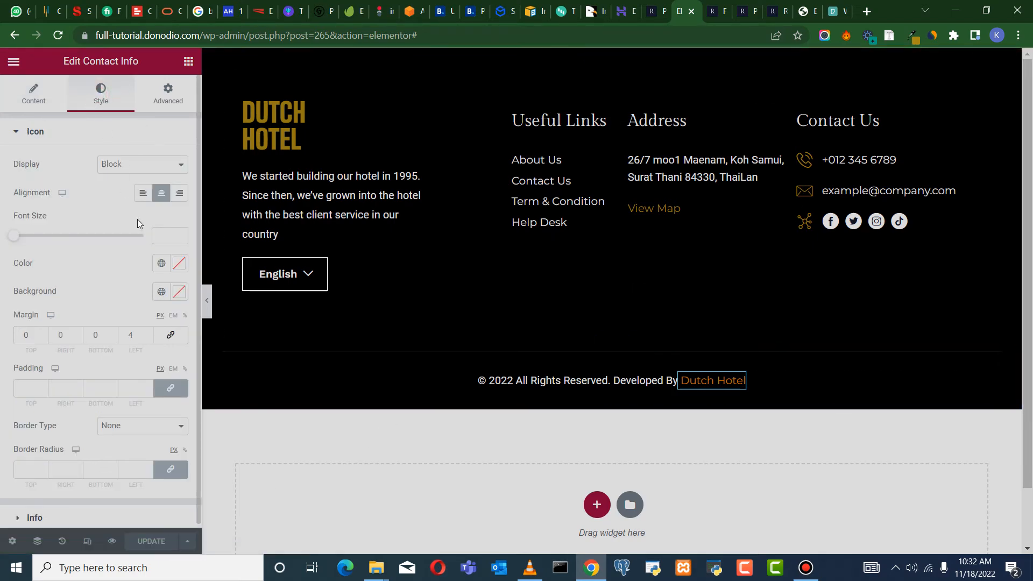
{"action": "scroll", "coordinate": [115, 381], "scroll_direction": "down", "scroll_amount": 1}
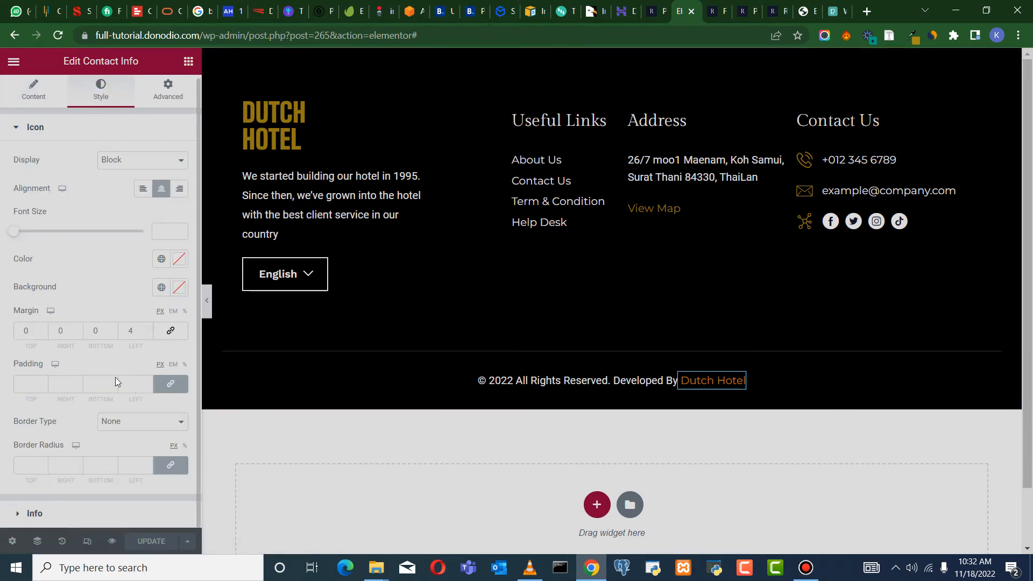
{"action": "left_click", "coordinate": [56, 511]}
{"action": "left_click", "coordinate": [179, 197]}
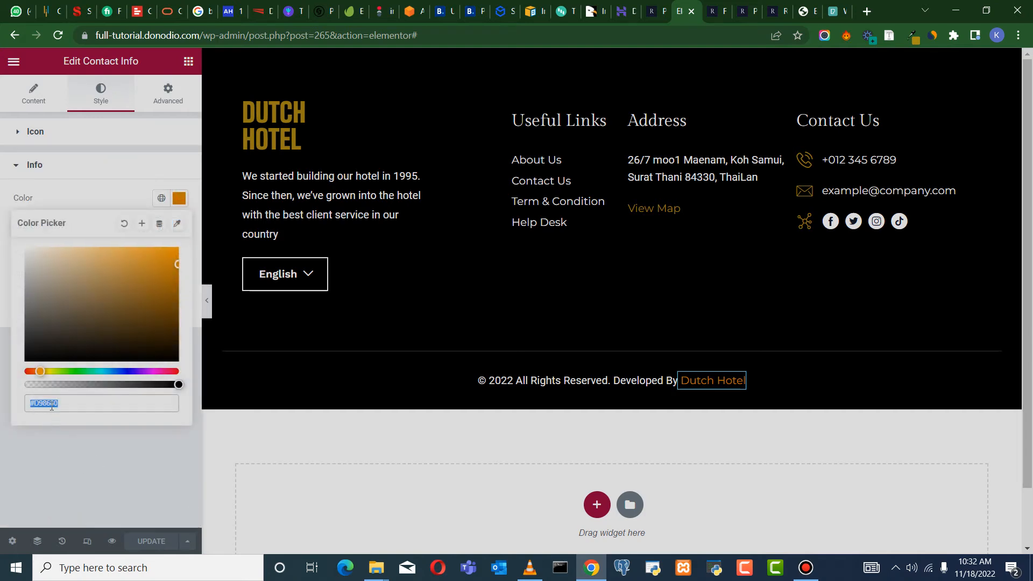
{"action": "right_click", "coordinate": [51, 407]}
{"action": "left_click", "coordinate": [102, 226]}
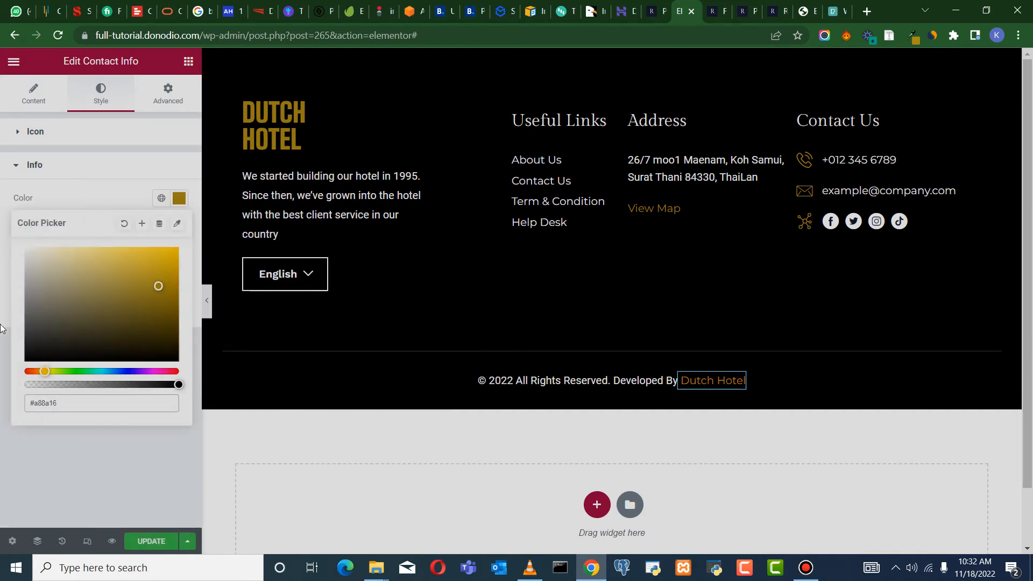
{"action": "left_click", "coordinate": [3, 347]}
{"action": "left_click", "coordinate": [179, 226]}
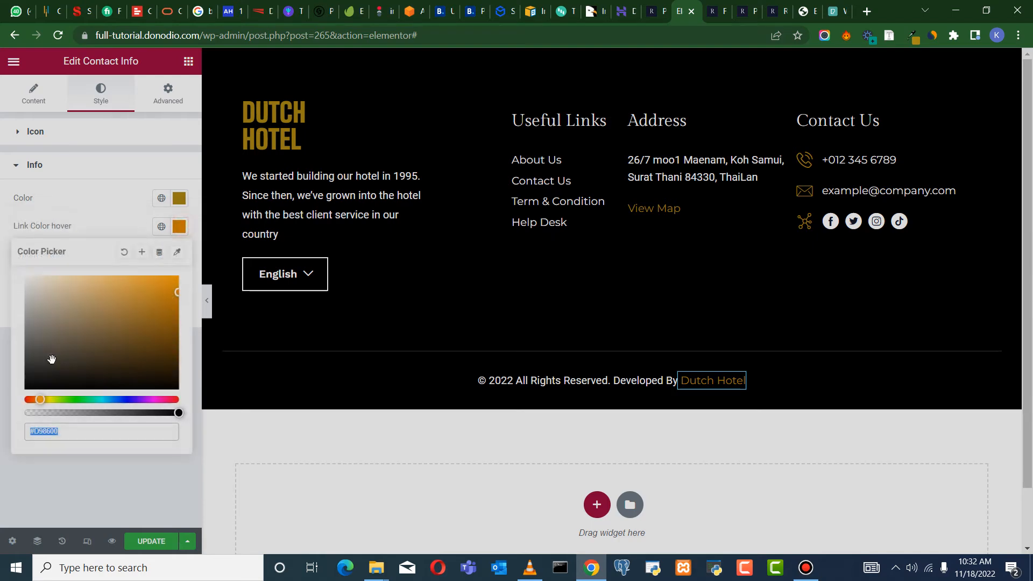
{"action": "right_click", "coordinate": [43, 434]}
{"action": "left_click", "coordinate": [86, 198]}
{"action": "left_click", "coordinate": [41, 483]}
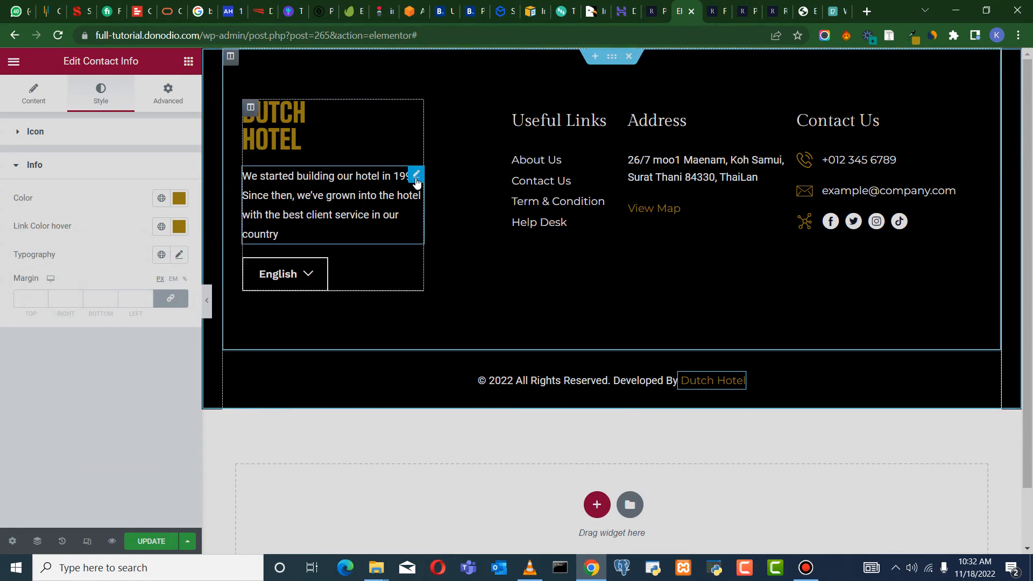
Replace the placeholder address under the footer's Address heading with the hotel's new postal address
{"action": "left_click", "coordinate": [416, 177]}
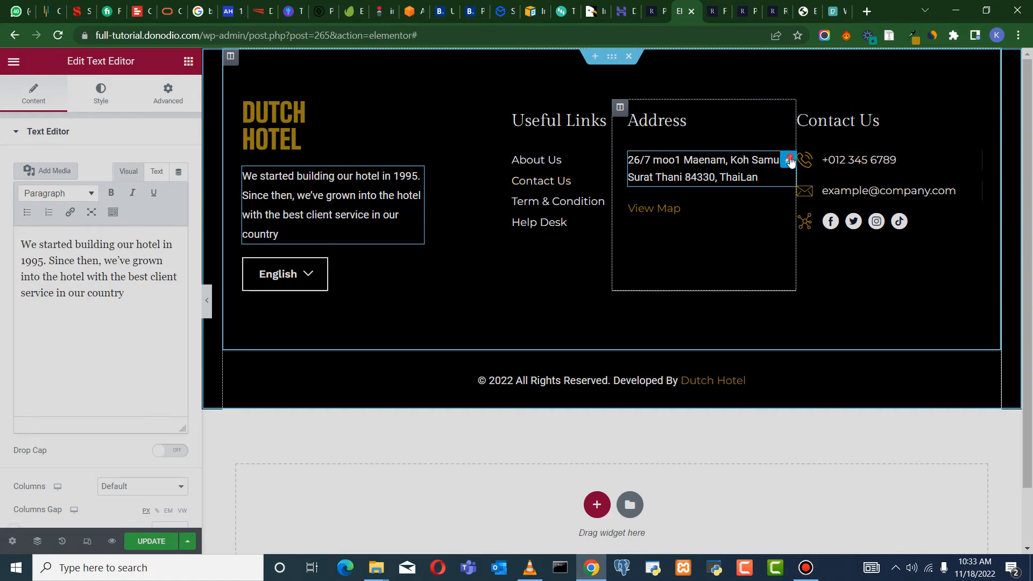
{"action": "left_click", "coordinate": [789, 160]}
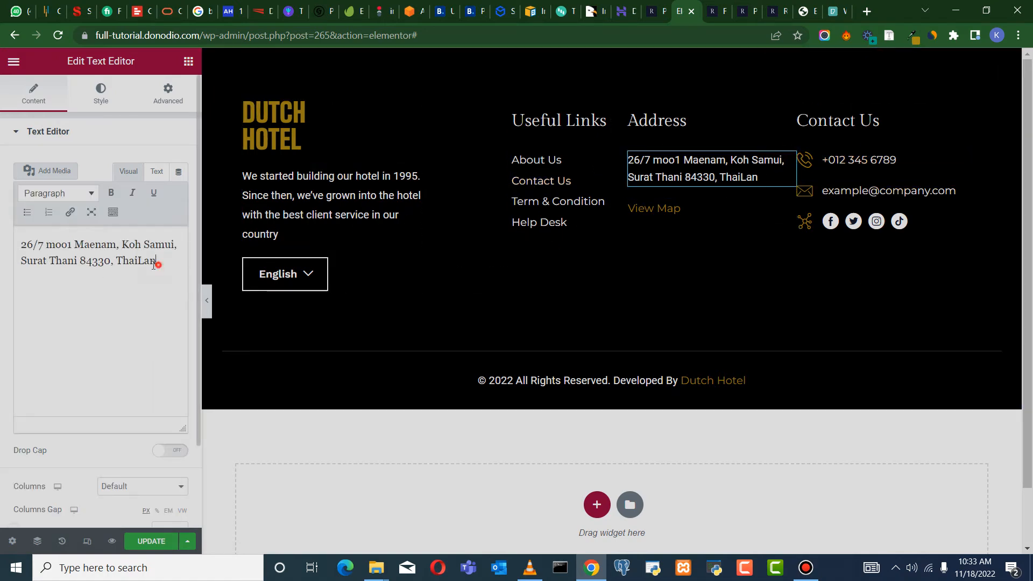
{"action": "left_click_drag", "start_coordinate": [156, 261], "coordinate": [19, 242]}
{"action": "type", "text": "12345 A"}
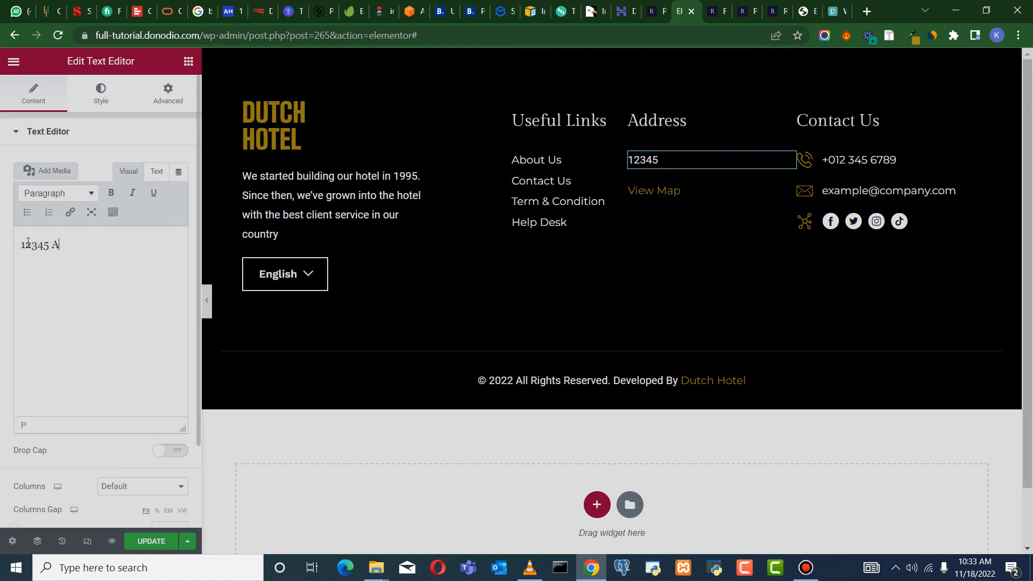
{"action": "type", "text": "ngel Lane, Los Angeles, C"}
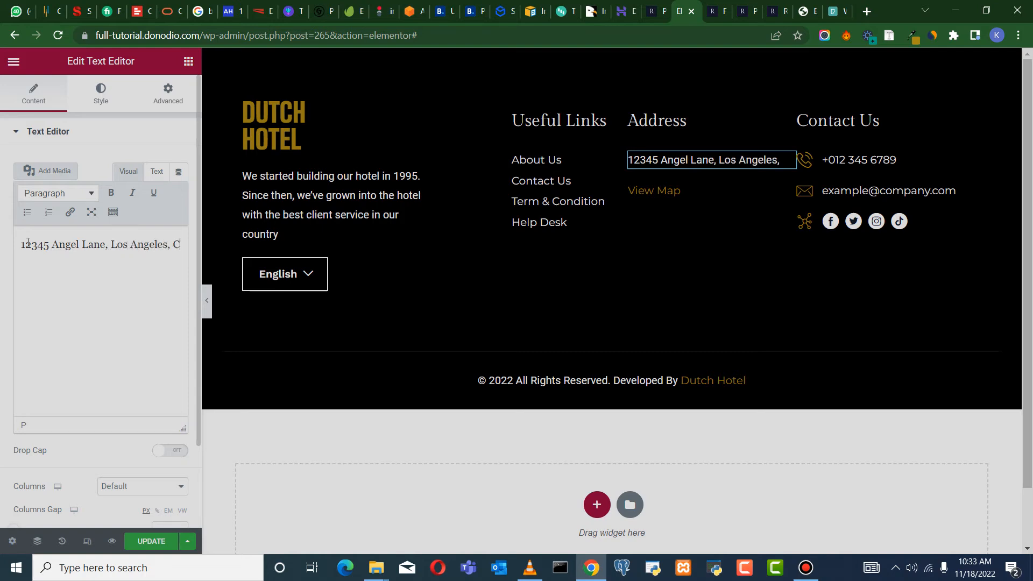
{"action": "type", "text": "ifornia, USA"}
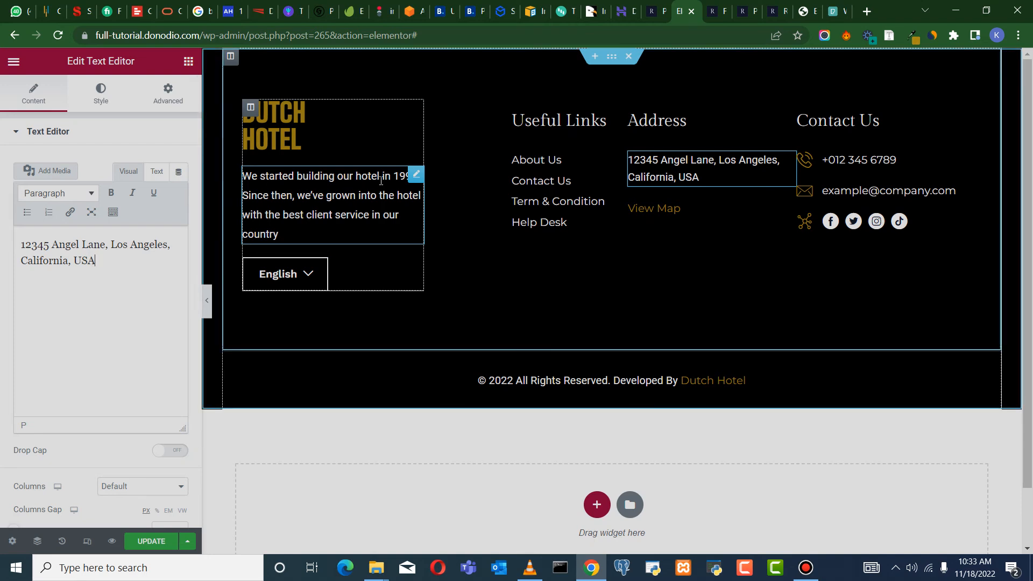
Set the font family of the hotel description paragraph below the DUTCH HOTEL heading to Montserrat
{"action": "left_click", "coordinate": [415, 169]}
{"action": "left_click", "coordinate": [100, 94]}
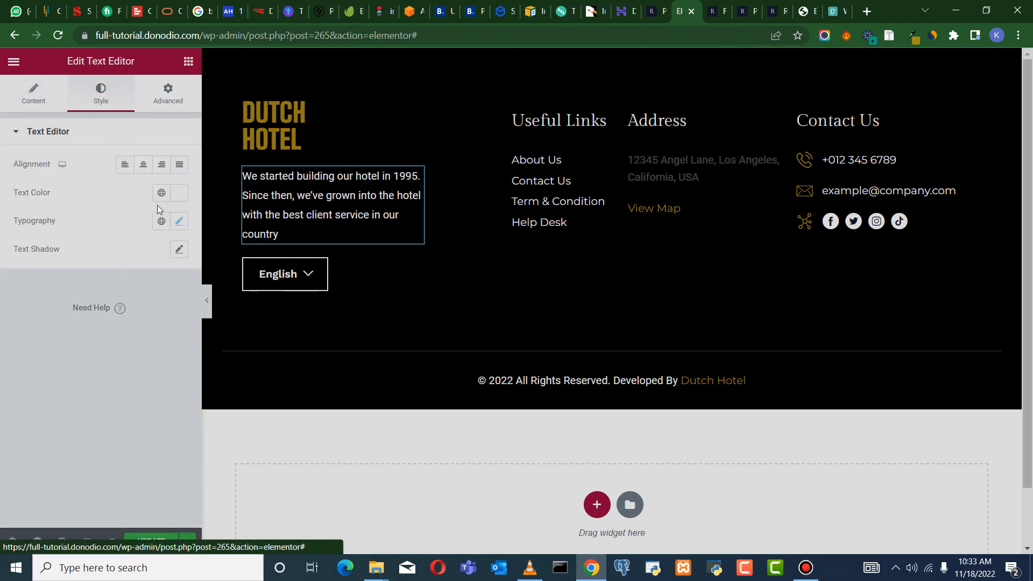
{"action": "left_click", "coordinate": [179, 221]}
{"action": "left_click", "coordinate": [137, 286]}
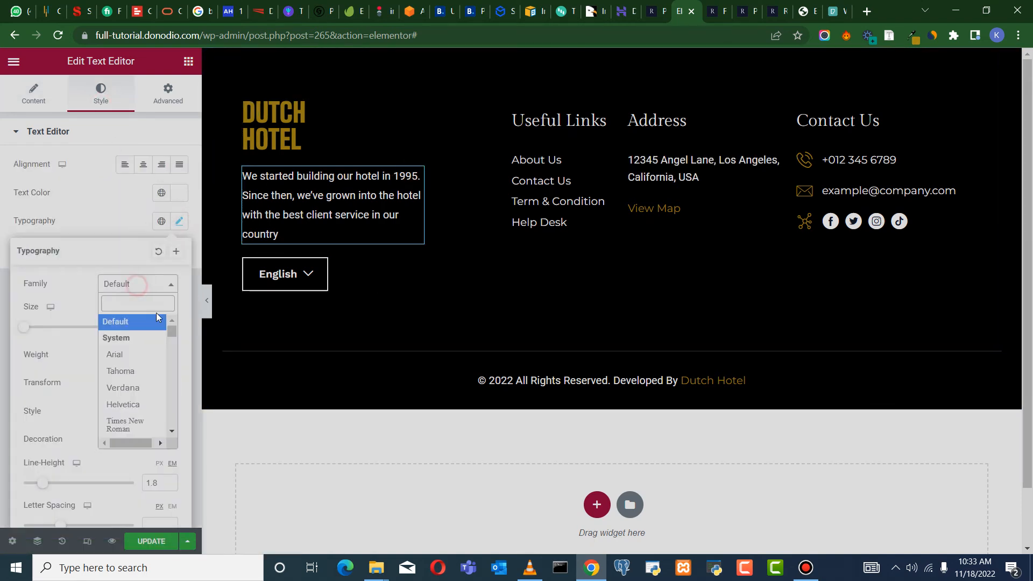
{"action": "type", "text": "MON"}
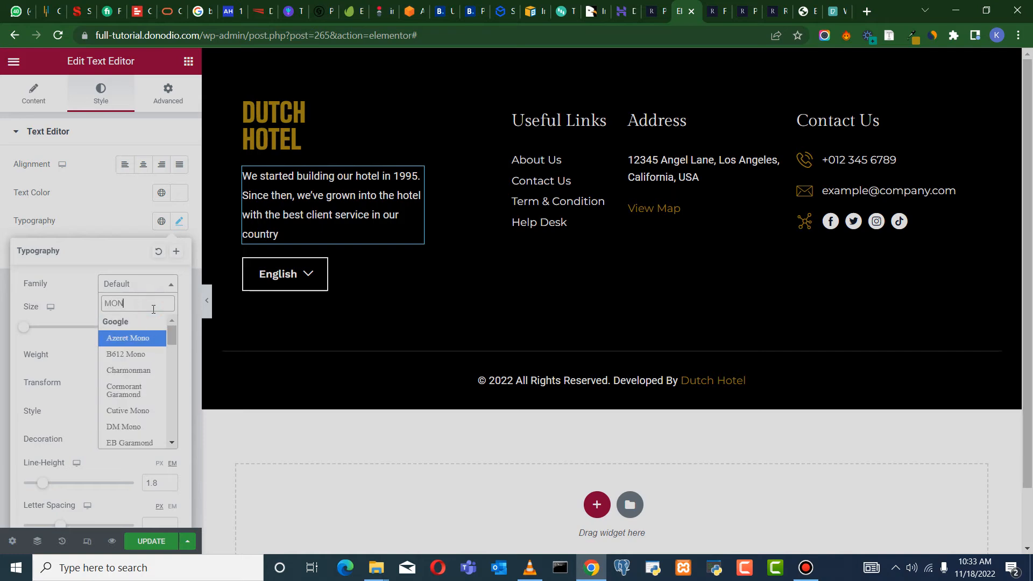
{"action": "type", "text": "TS"}
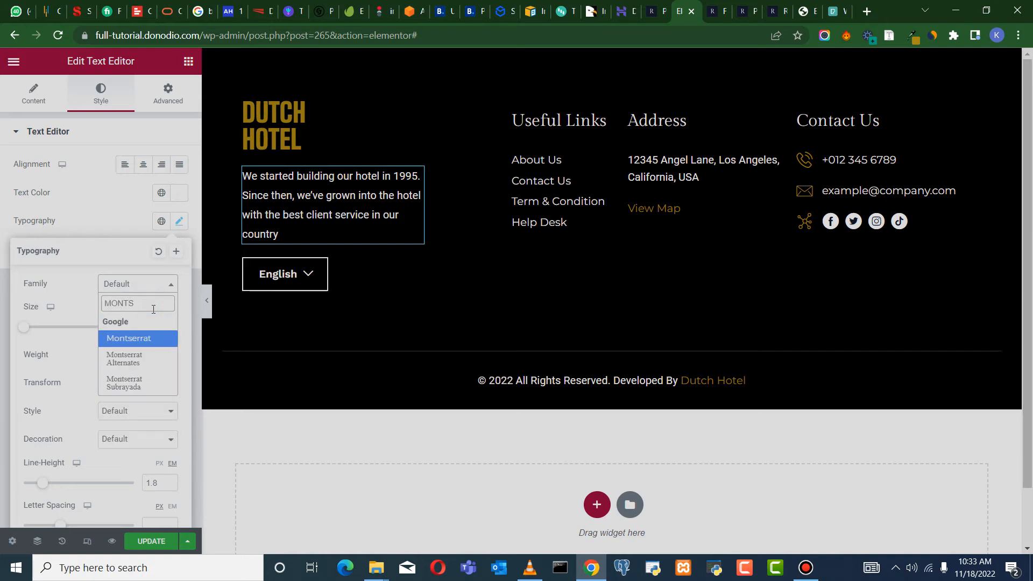
{"action": "key", "text": "Return"}
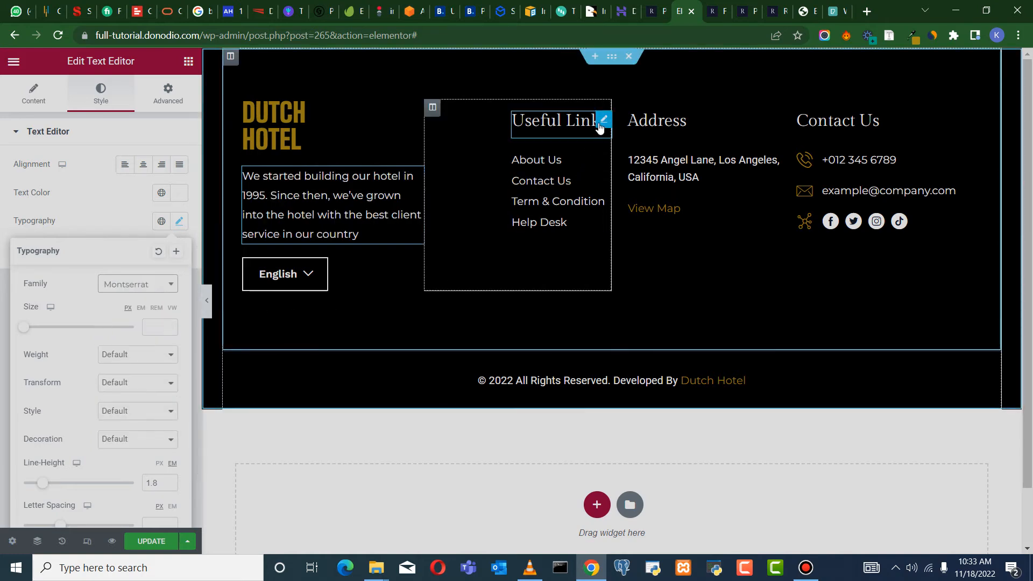
Set the font family of the Useful Links footer menu to Montserrat
{"action": "left_click", "coordinate": [605, 123]}
{"action": "left_click", "coordinate": [605, 158]}
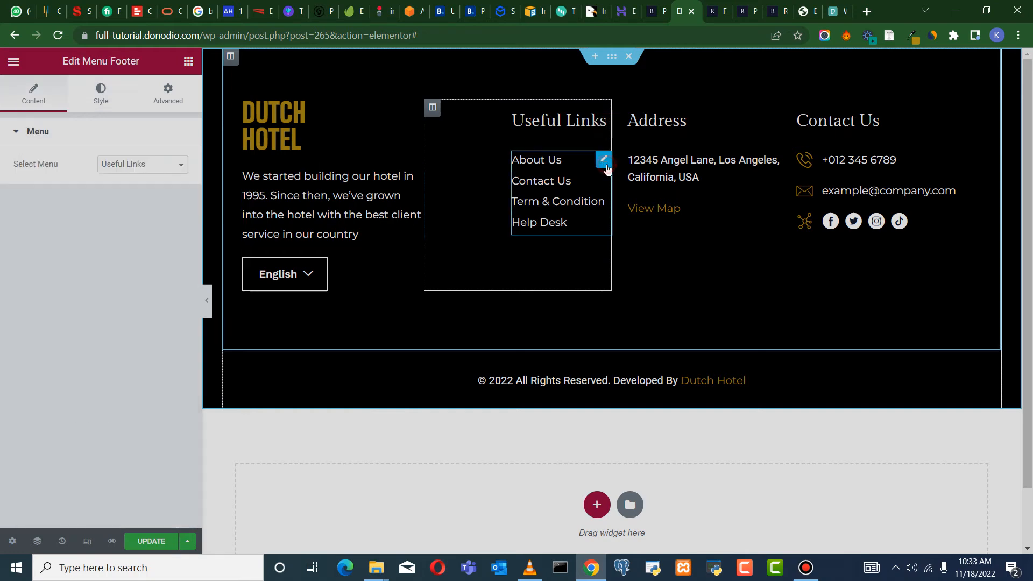
{"action": "left_click", "coordinate": [124, 109]}
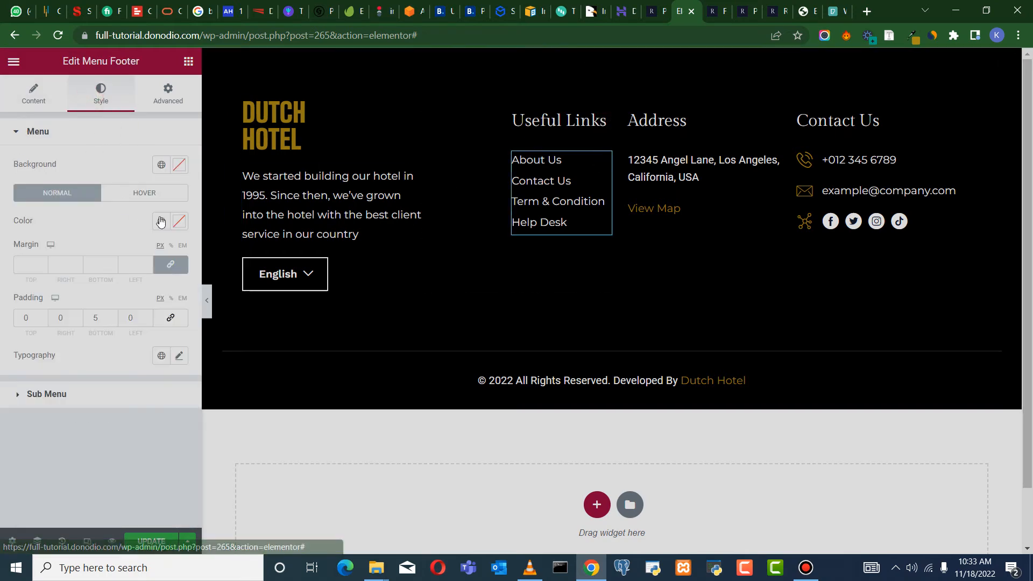
{"action": "left_click", "coordinate": [179, 356]}
{"action": "left_click", "coordinate": [157, 421]}
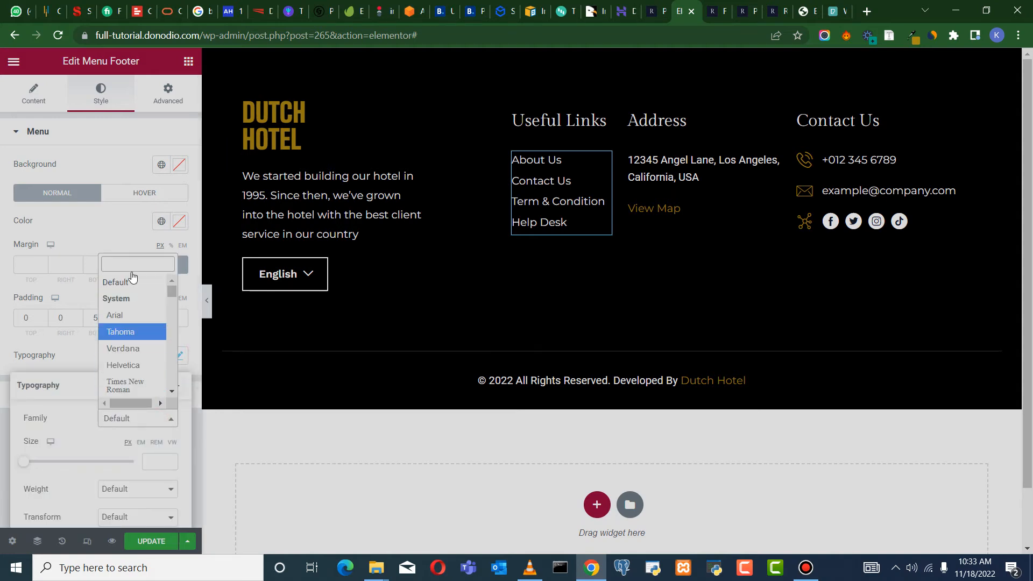
{"action": "type", "text": "MONTS"}
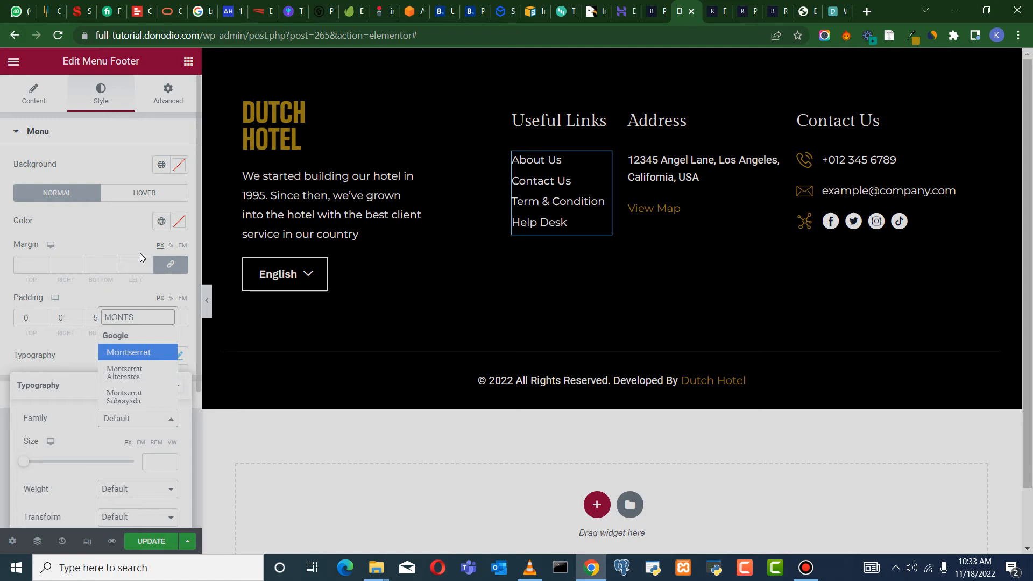
{"action": "key", "text": "Return"}
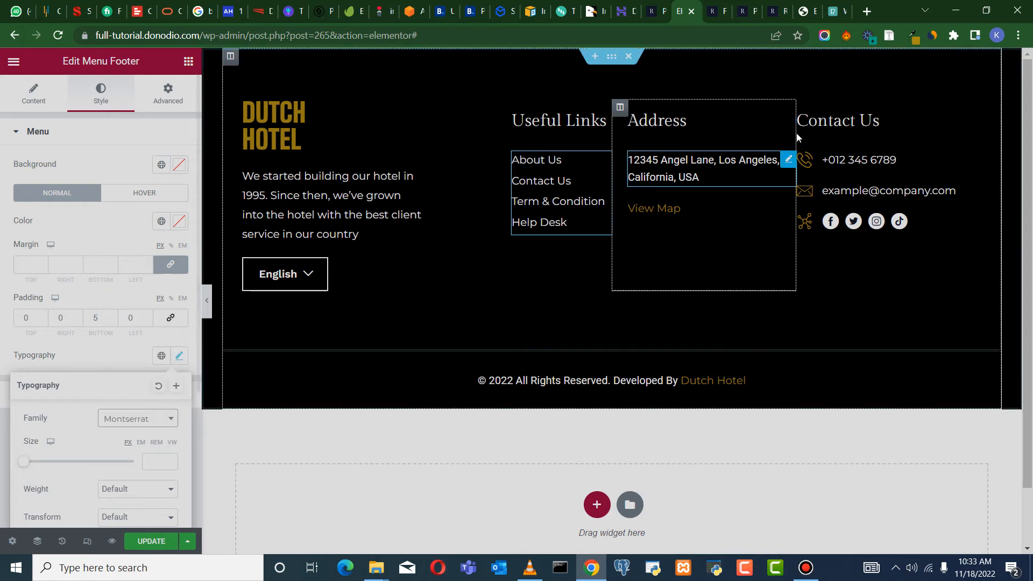
Set the font family of the address text in the footer's Address column to Montserrat
{"action": "left_click", "coordinate": [789, 160]}
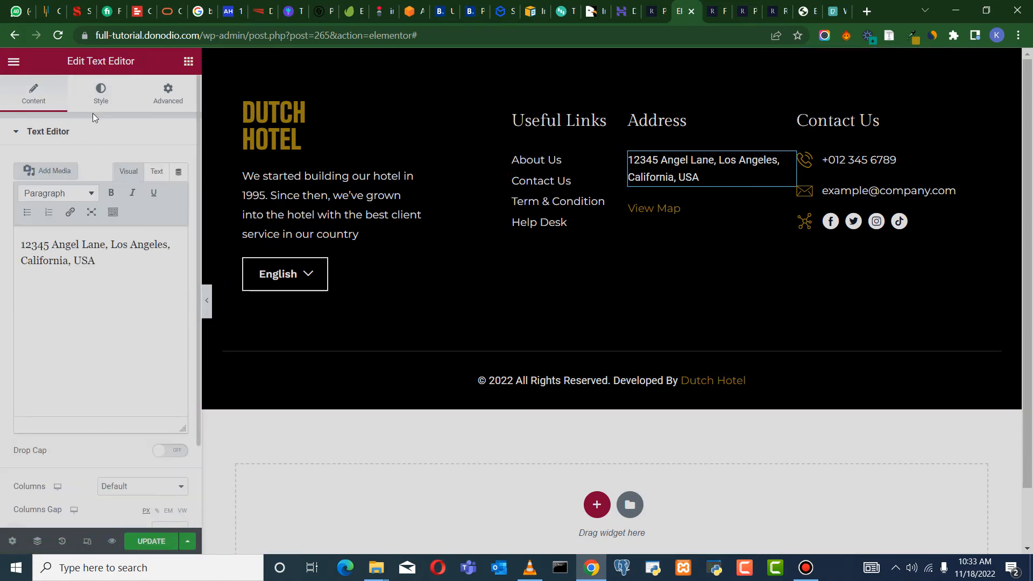
{"action": "left_click", "coordinate": [100, 95]}
{"action": "left_click", "coordinate": [179, 221]}
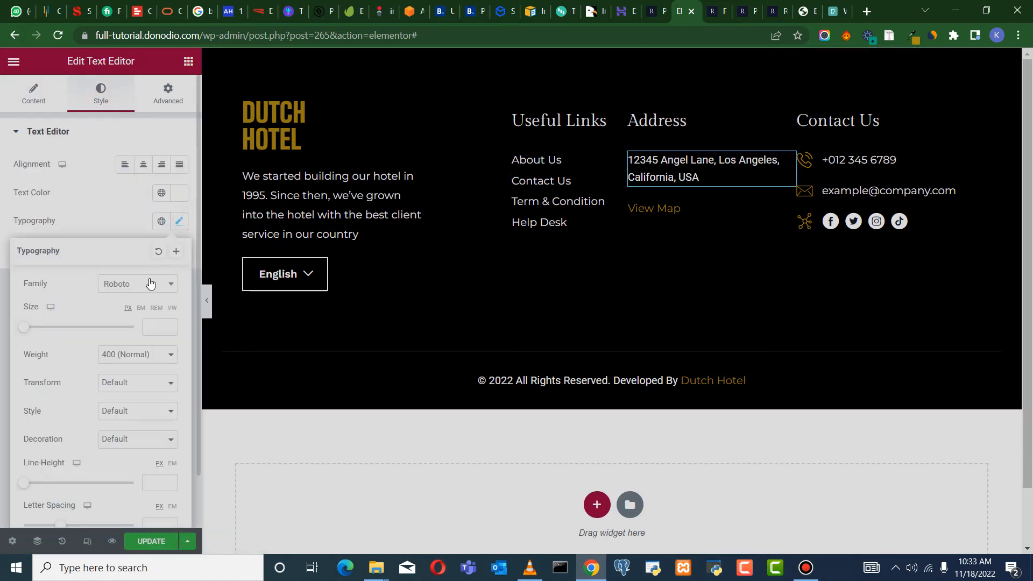
{"action": "left_click", "coordinate": [149, 285]}
{"action": "type", "text": "MONTSE"}
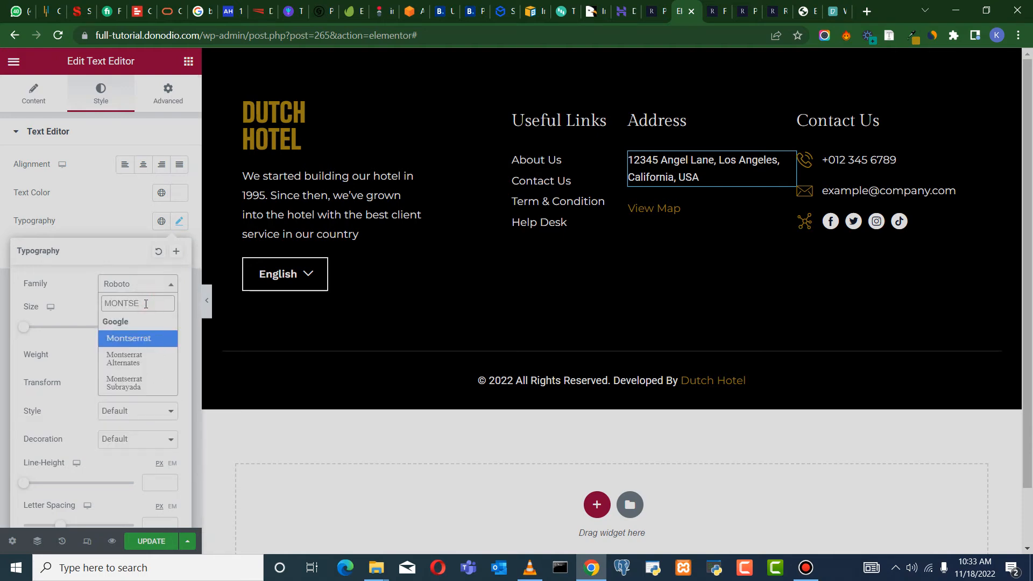
{"action": "key", "text": "Return"}
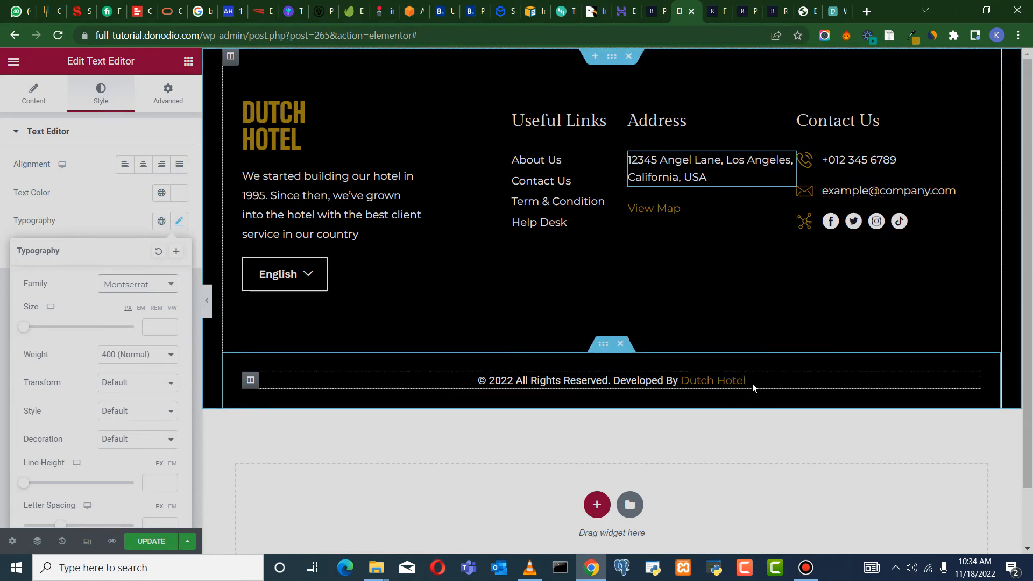
Set the font family of the copyright text to Montserrat and save the footer
{"action": "left_click", "coordinate": [671, 381]}
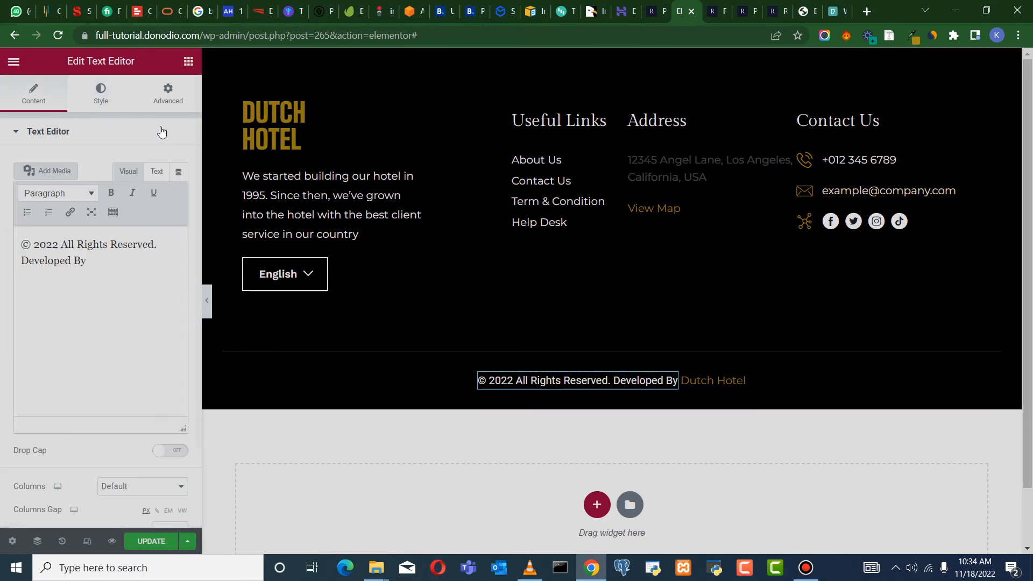
{"action": "left_click", "coordinate": [100, 95]}
{"action": "left_click", "coordinate": [178, 220]}
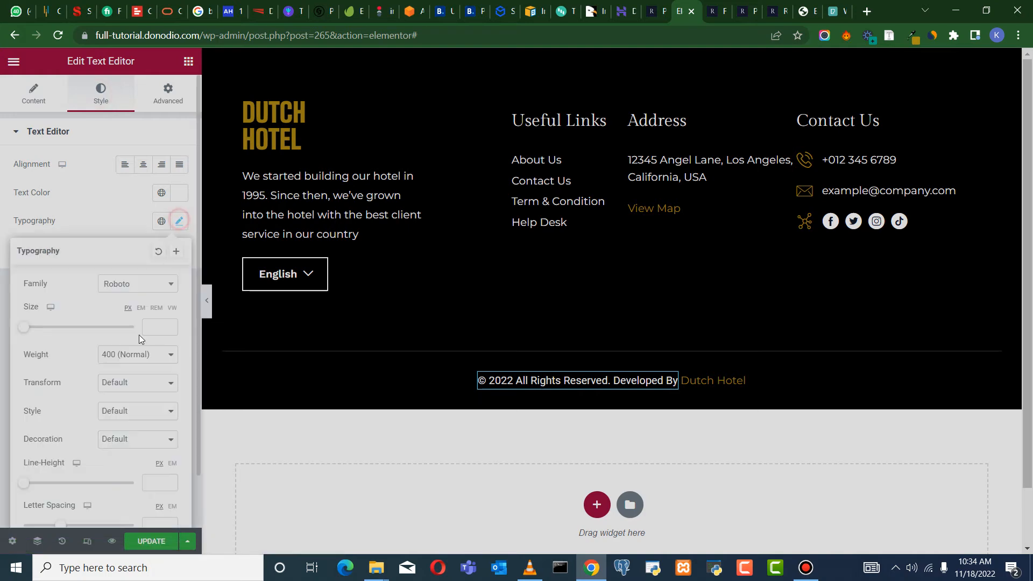
{"action": "left_click", "coordinate": [136, 291]}
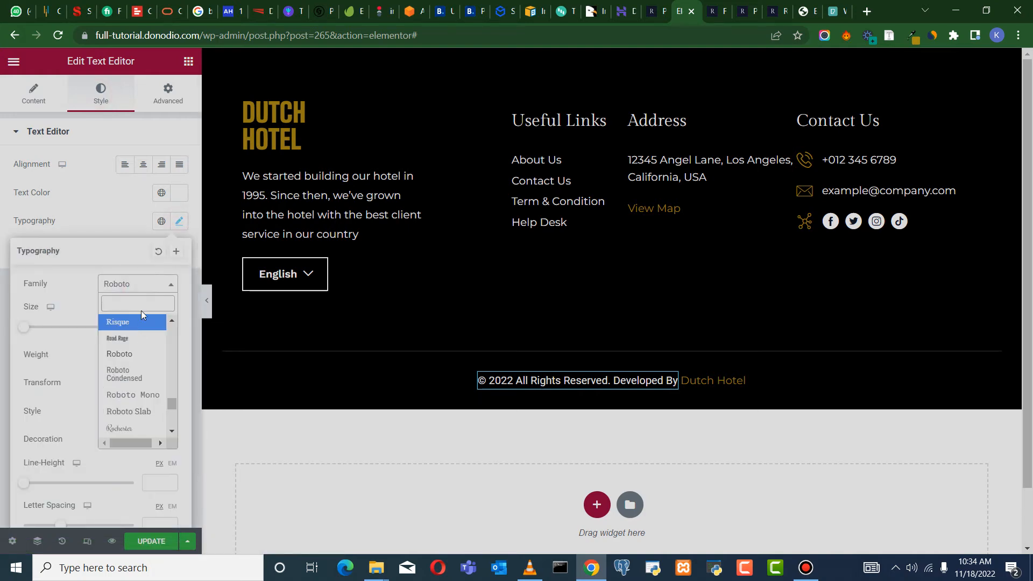
{"action": "type", "text": "MONTSE"}
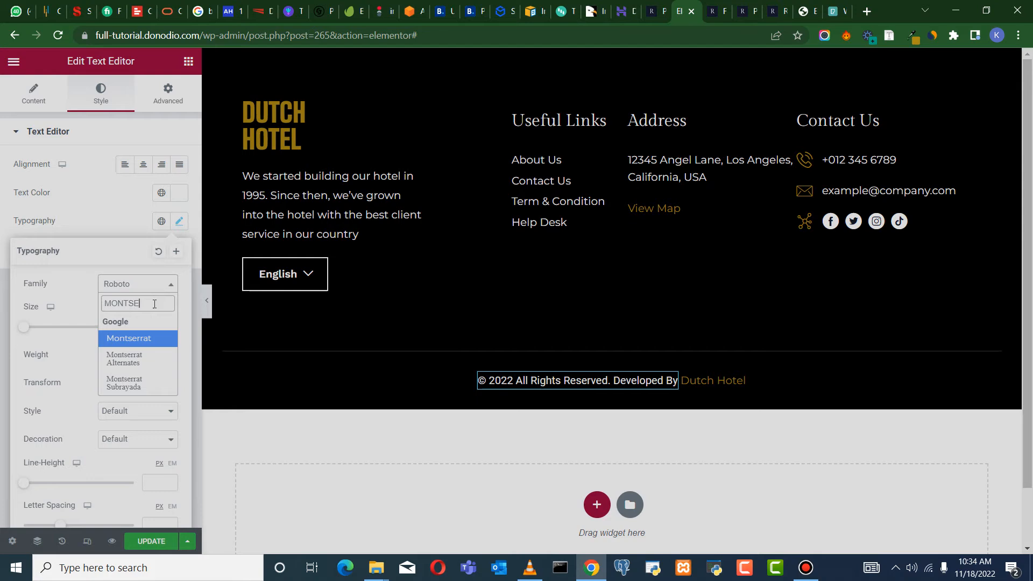
{"action": "key", "text": "Return"}
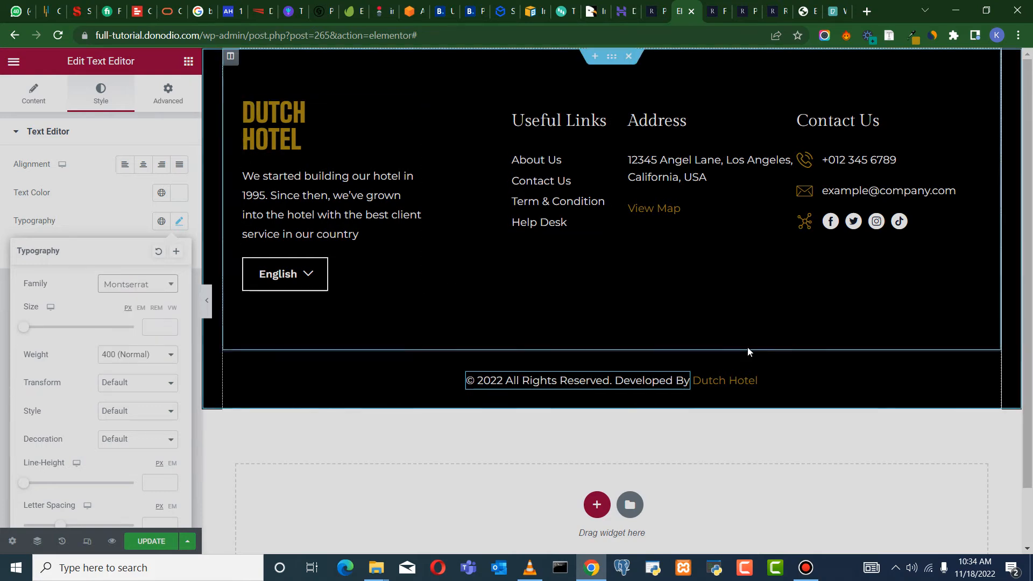
{"action": "left_click", "coordinate": [173, 545]}
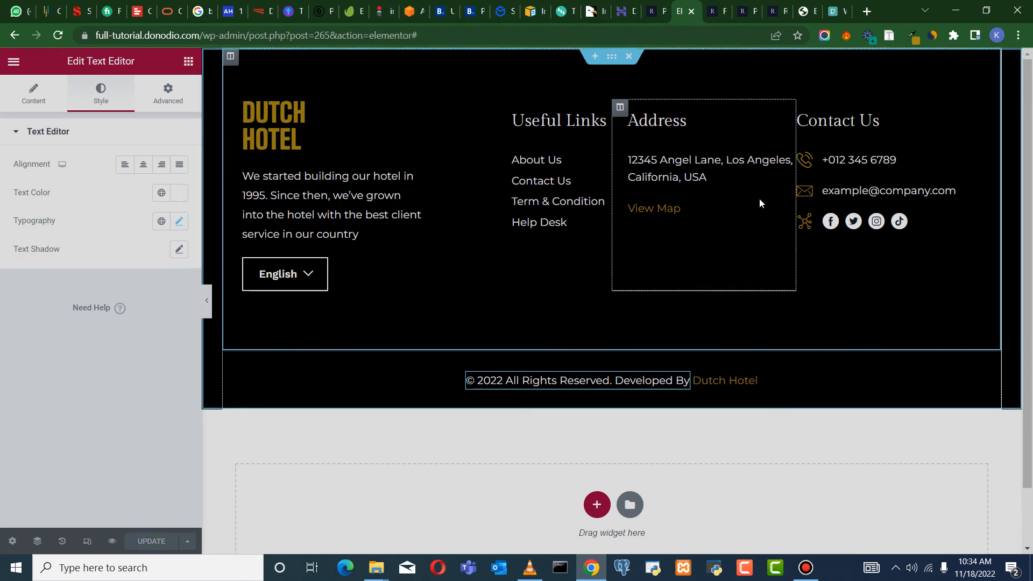
Set the info text weight of the View Map link to 800 (Extra Bold) and save the footer
{"action": "left_click", "coordinate": [783, 208]}
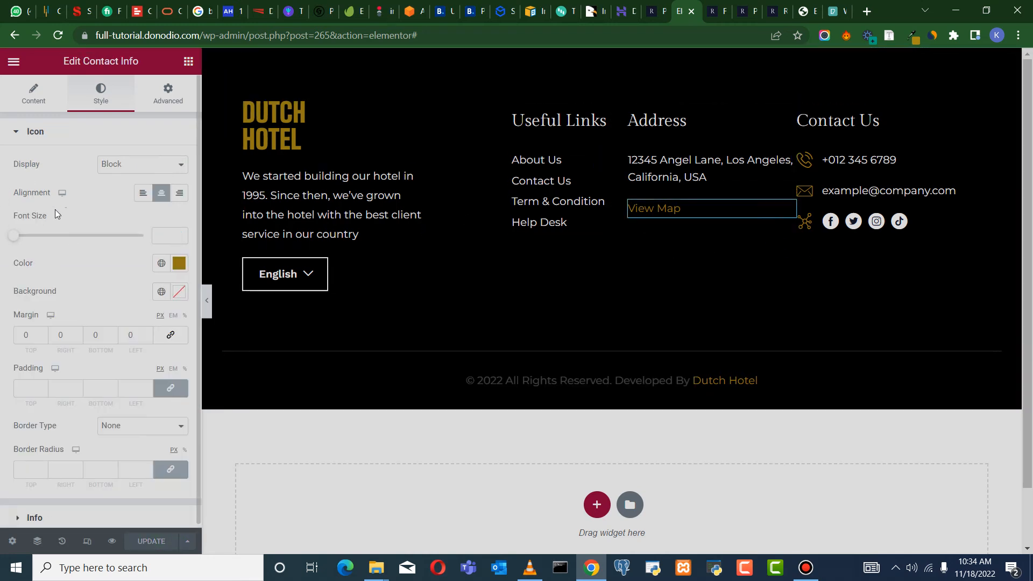
{"action": "scroll", "coordinate": [139, 329], "scroll_direction": "down", "scroll_amount": 1}
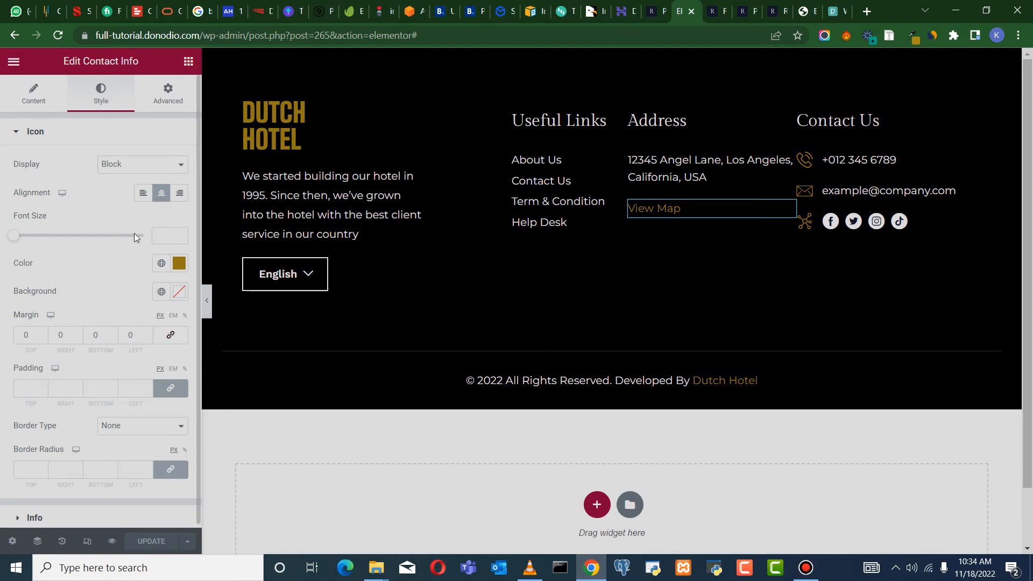
{"action": "left_click", "coordinate": [42, 515]}
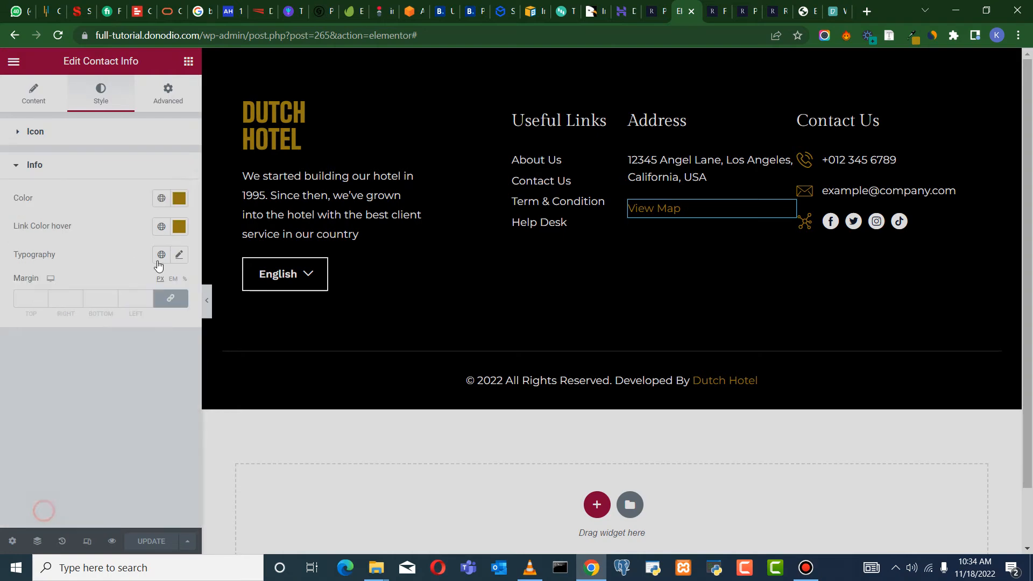
{"action": "left_click", "coordinate": [184, 258]}
{"action": "left_click", "coordinate": [139, 388]}
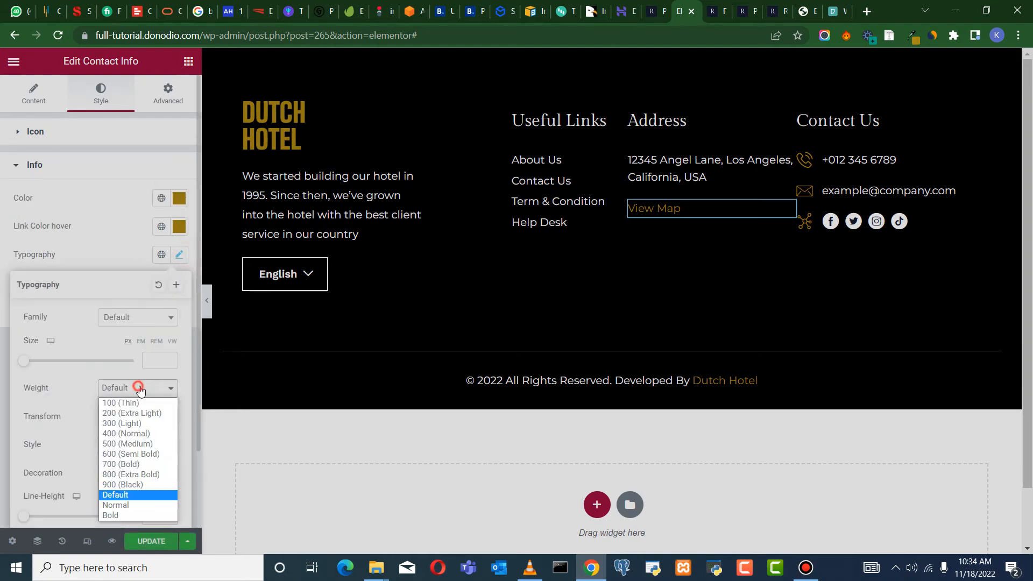
{"action": "left_click", "coordinate": [124, 477]}
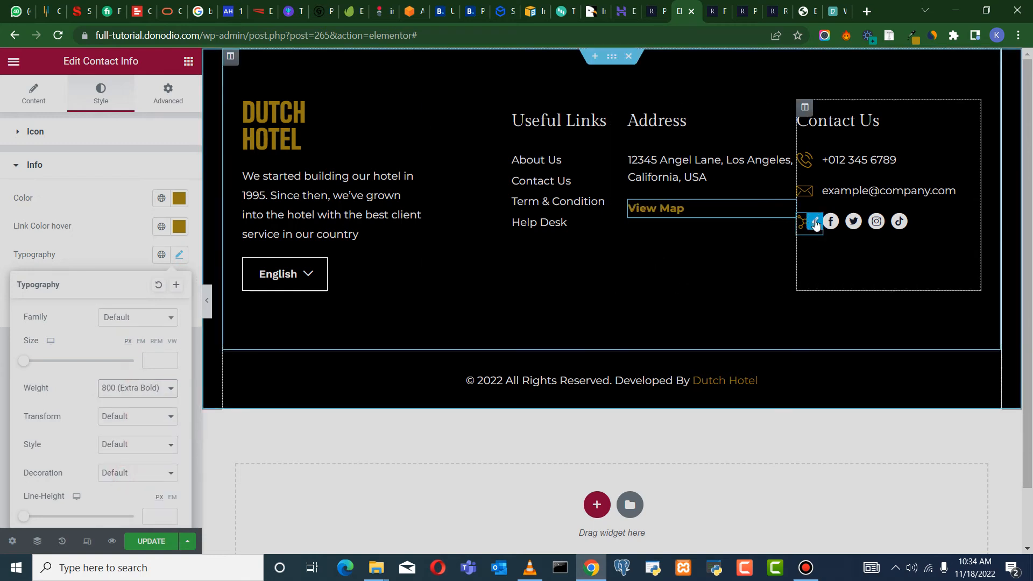
{"action": "left_click", "coordinate": [148, 542]}
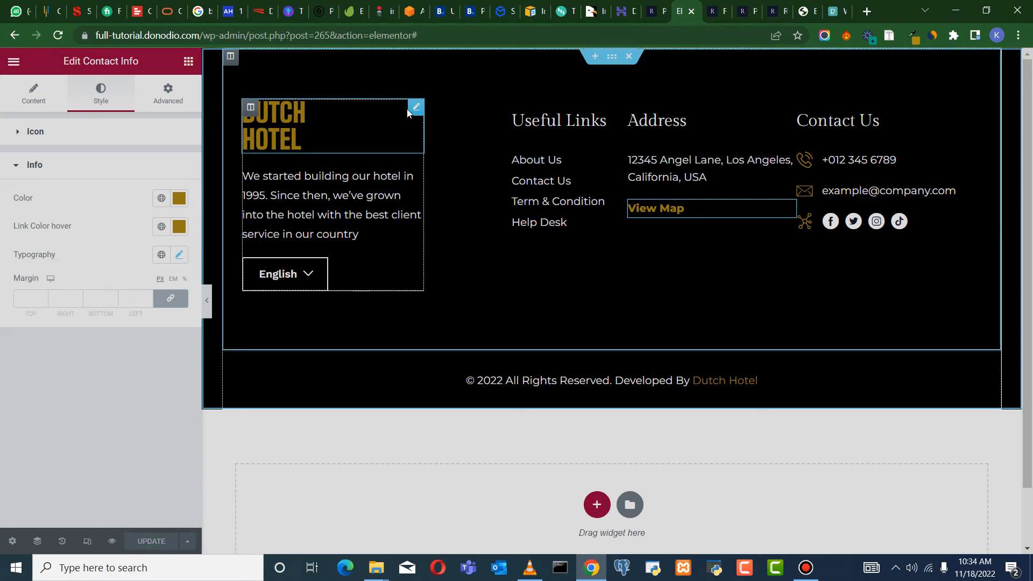
Copy the title text DUTCH</BR> HOTEL from the footer heading and switch to the open room listing page
{"action": "left_click", "coordinate": [416, 108]}
{"action": "left_click", "coordinate": [33, 90]}
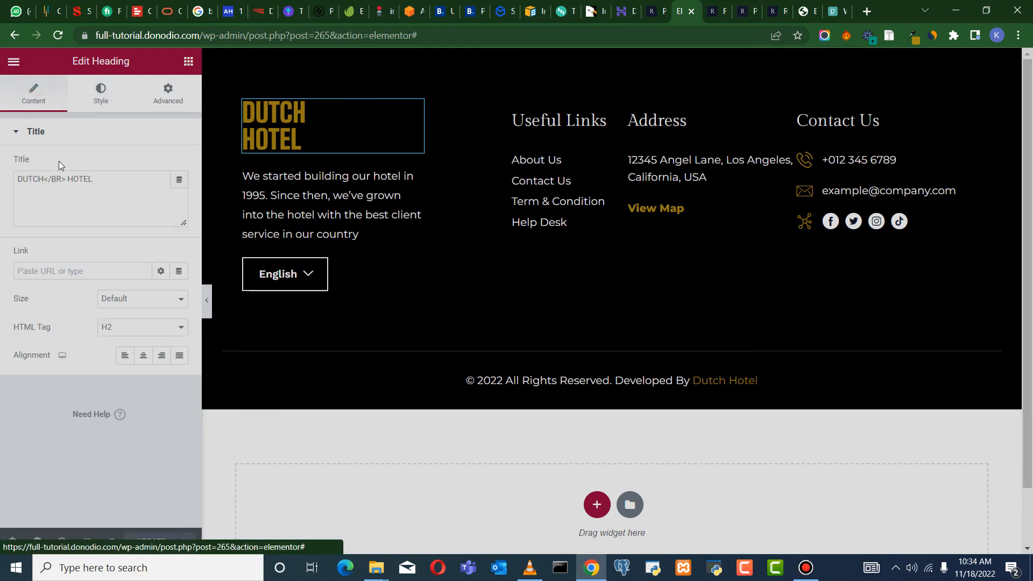
{"action": "left_click_drag", "start_coordinate": [102, 181], "coordinate": [11, 184]}
{"action": "right_click", "coordinate": [52, 187]}
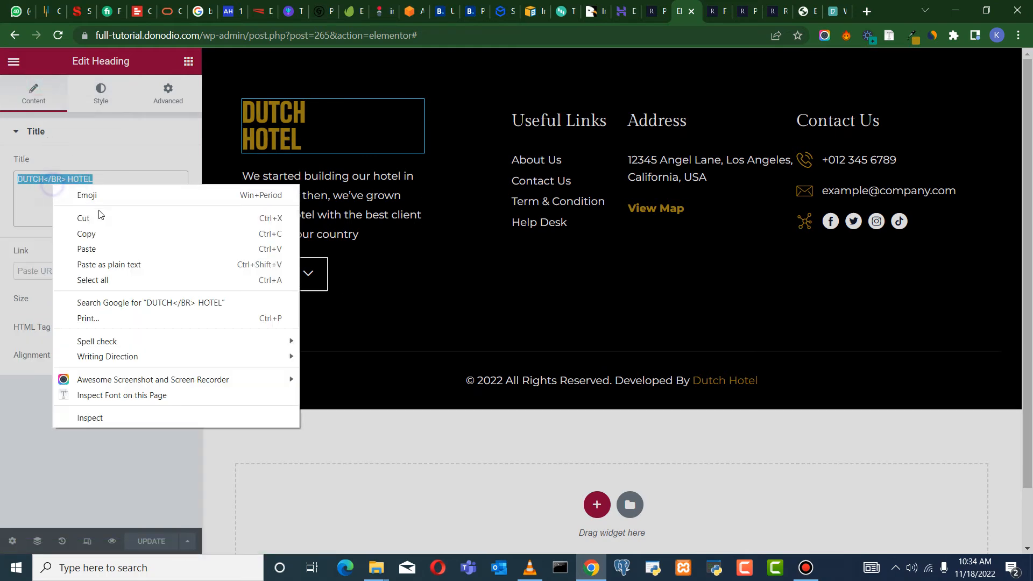
{"action": "left_click", "coordinate": [97, 233]}
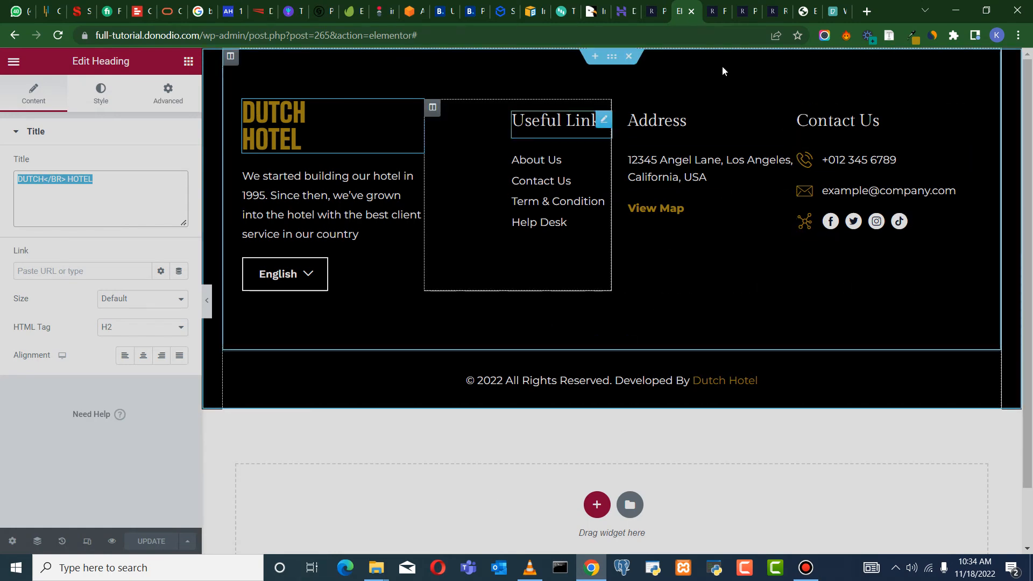
{"action": "left_click", "coordinate": [747, 12]}
{"action": "left_click", "coordinate": [780, 13]}
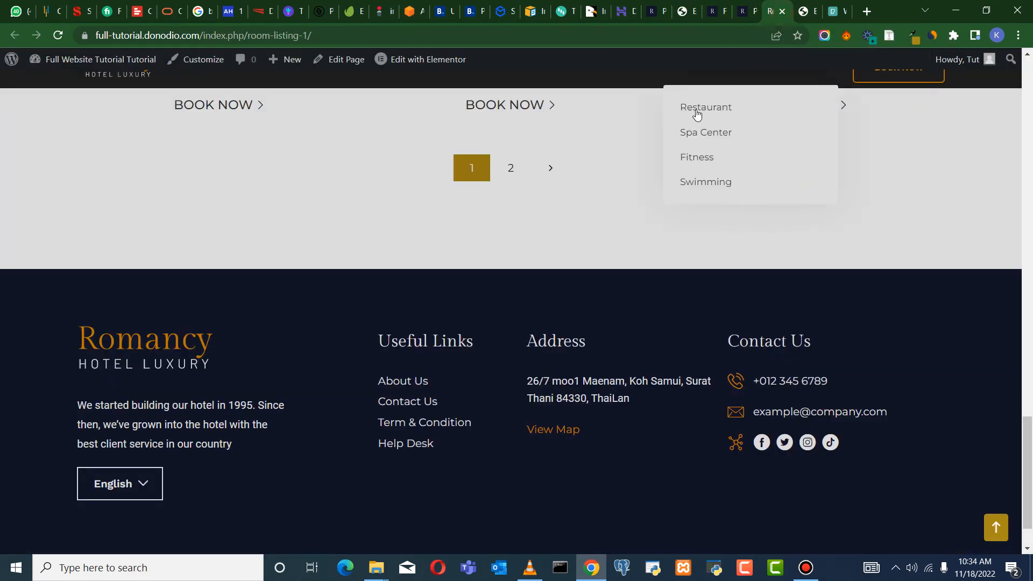
Reload the room listing page and review the updated footer's title, address and copyright text
{"action": "left_click", "coordinate": [58, 36]}
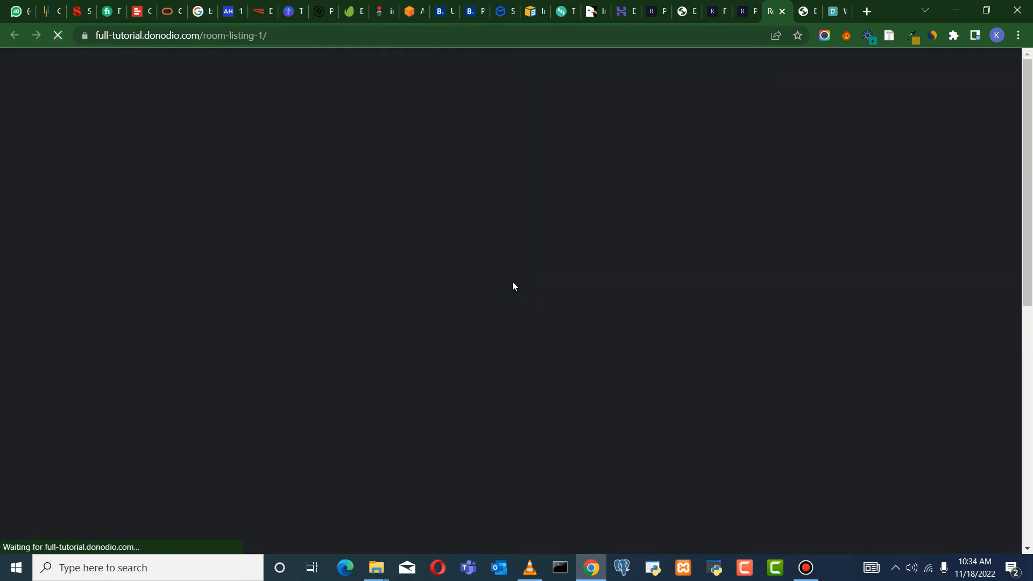
{"action": "scroll", "coordinate": [629, 311], "scroll_direction": "down", "scroll_amount": 17}
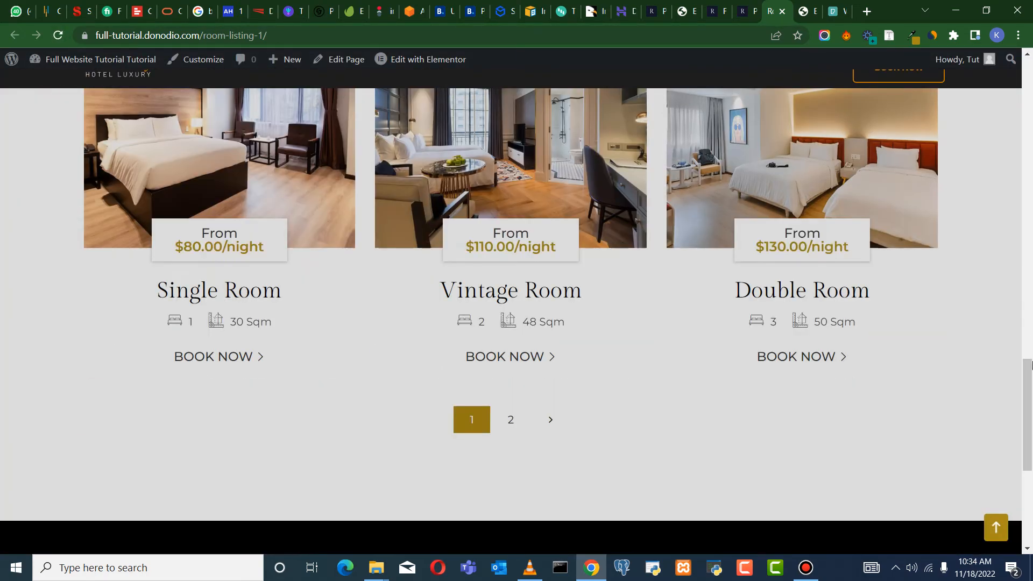
{"action": "left_click_drag", "start_coordinate": [1026, 381], "coordinate": [1032, 479]}
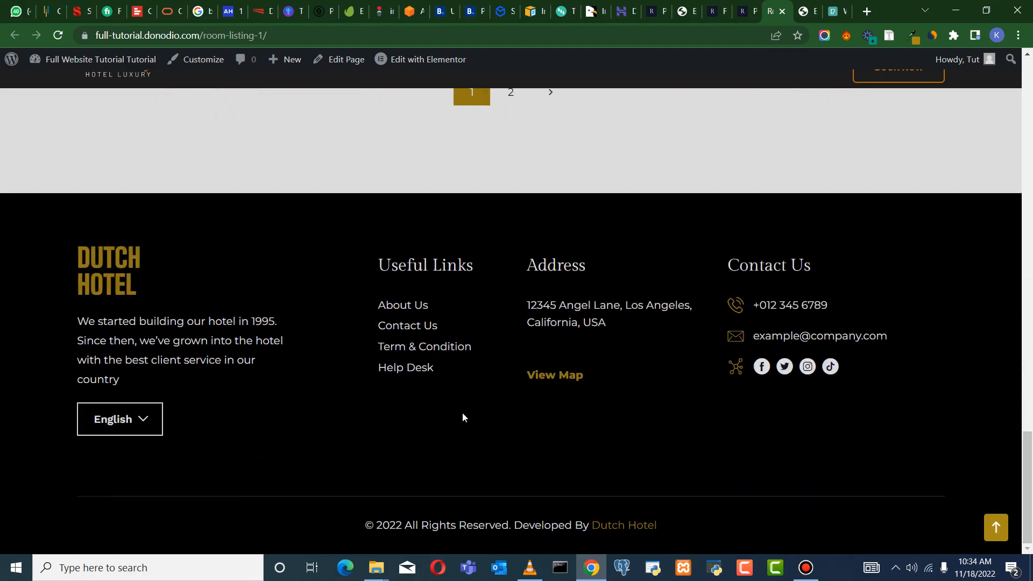
{"action": "scroll", "coordinate": [849, 358], "scroll_direction": "up", "scroll_amount": 10}
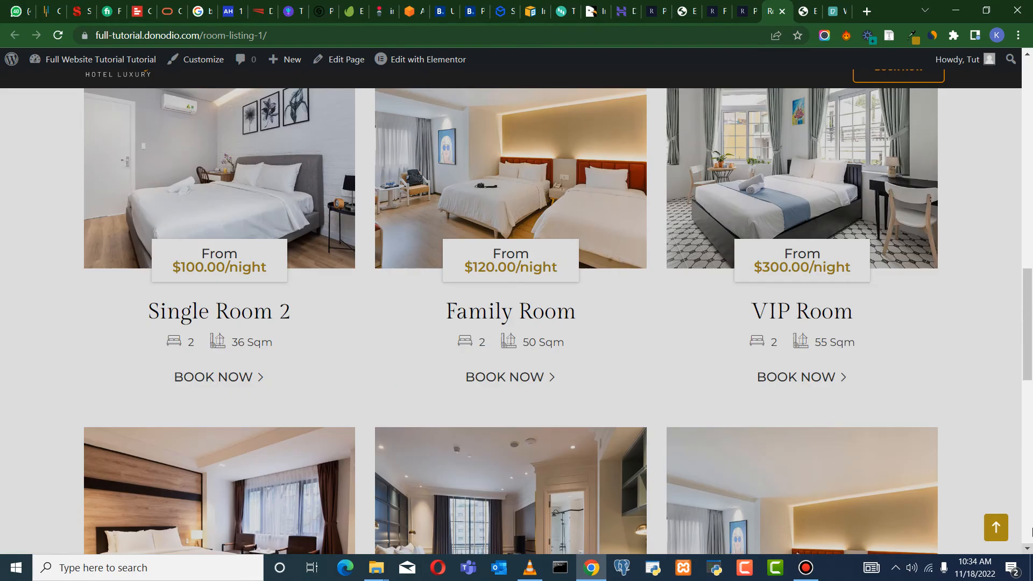
{"action": "left_click", "coordinate": [1032, 451]}
{"action": "left_click_drag", "start_coordinate": [1032, 412], "coordinate": [1032, 79]}
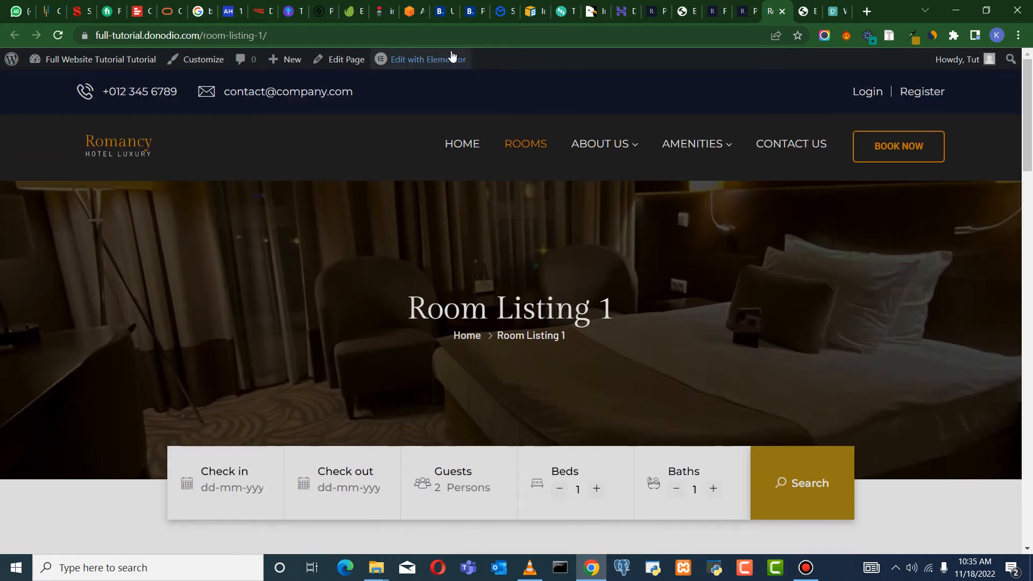
Open the Header Banner template of the room listing page in the Elementor editor
{"action": "mouse_move", "coordinate": [434, 60]}
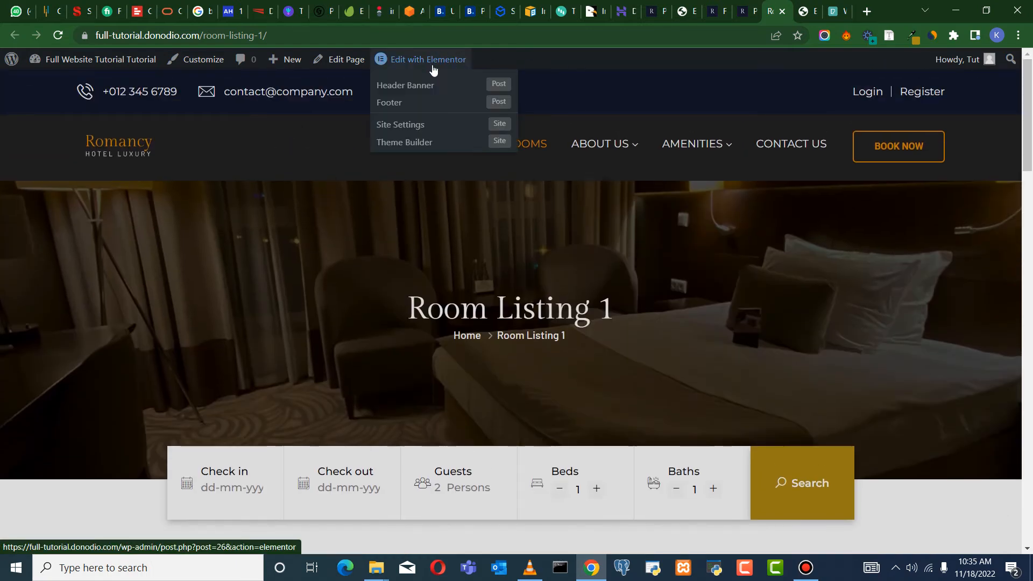
{"action": "left_click", "coordinate": [408, 86]}
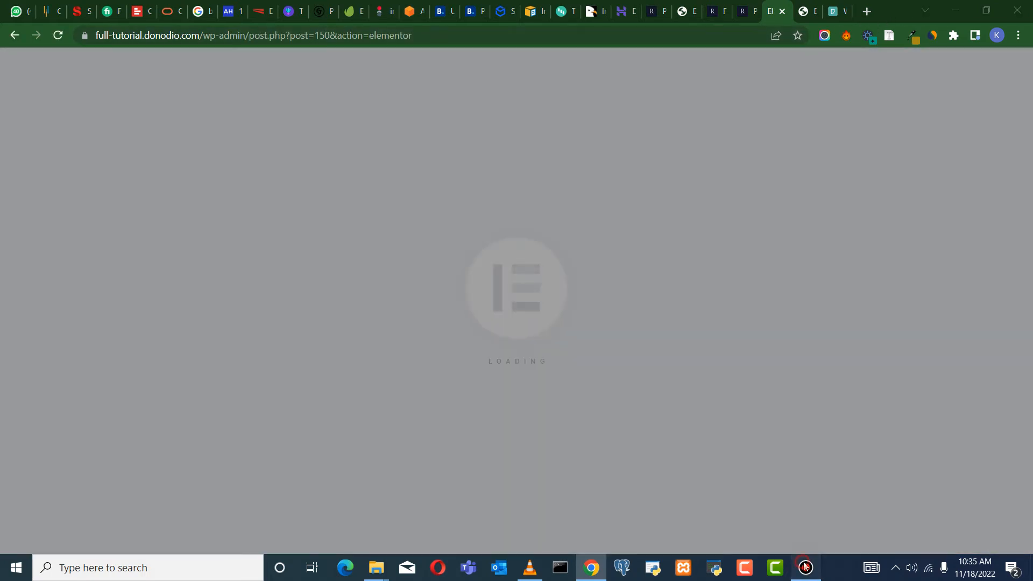
{"action": "left_click", "coordinate": [806, 567]}
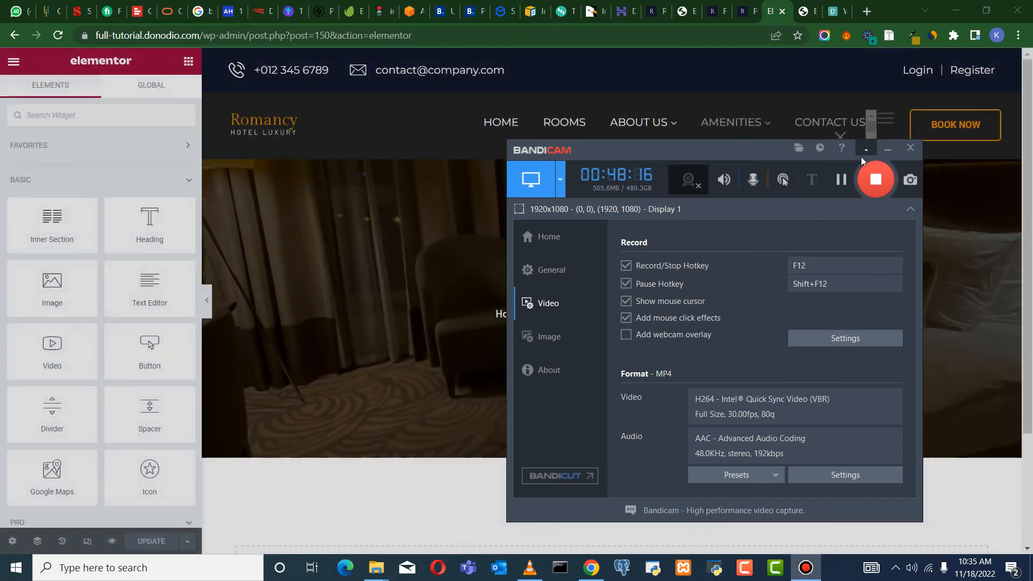
{"action": "left_click", "coordinate": [886, 149]}
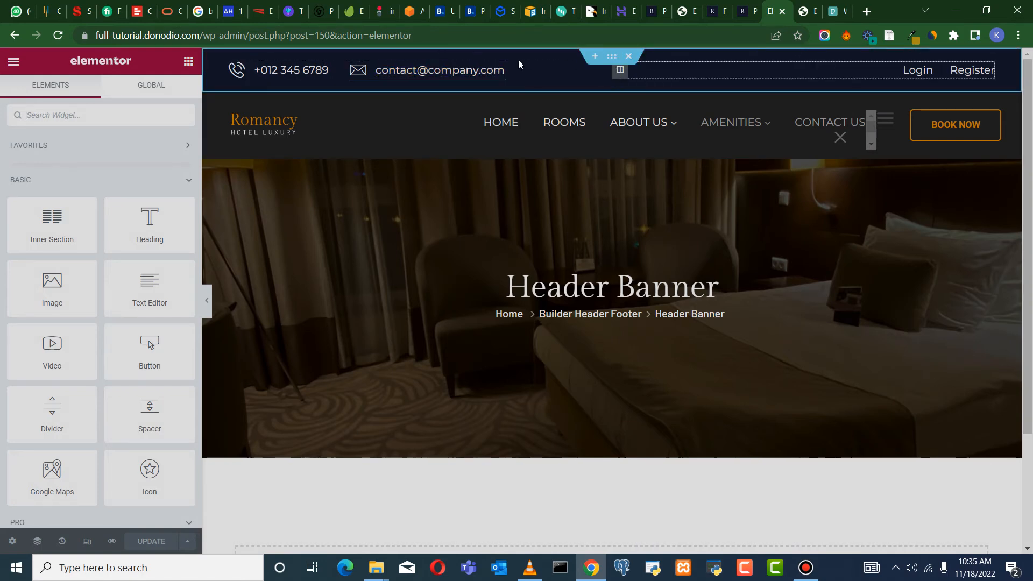
Set the background color of the header's contact and login bar section to black, #000000
{"action": "left_click", "coordinate": [499, 73]}
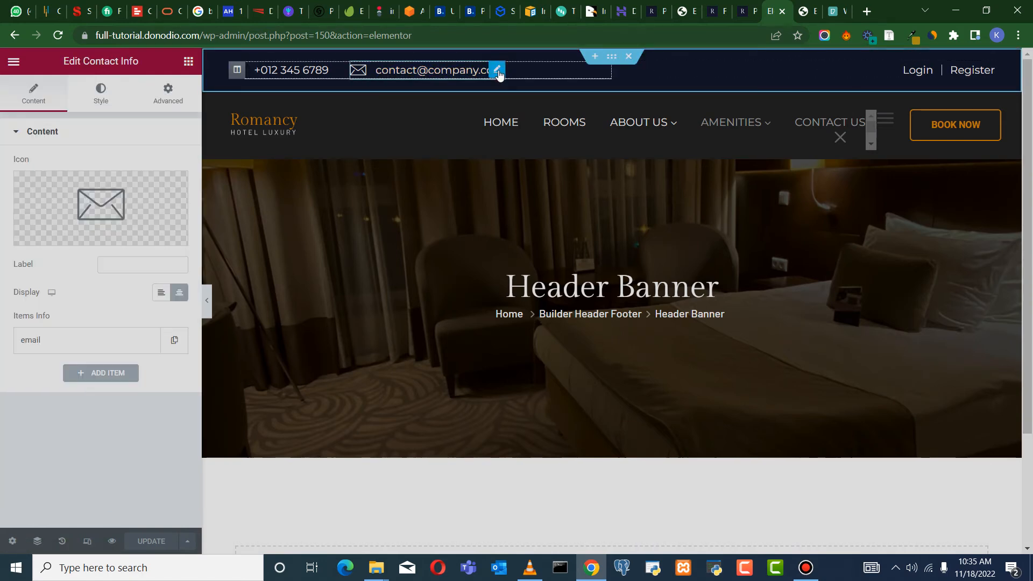
{"action": "left_click", "coordinate": [612, 56]}
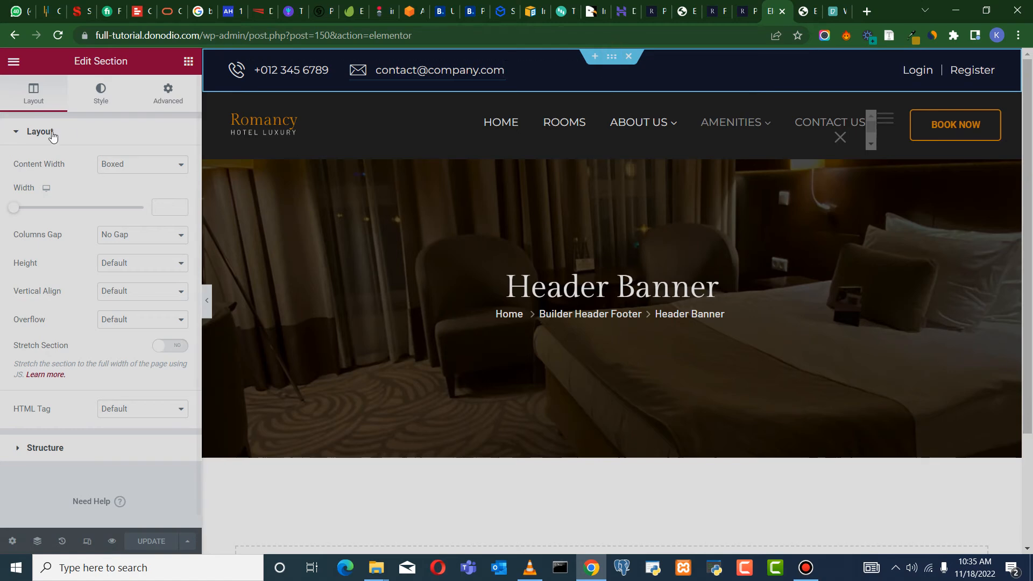
{"action": "left_click", "coordinate": [102, 97]}
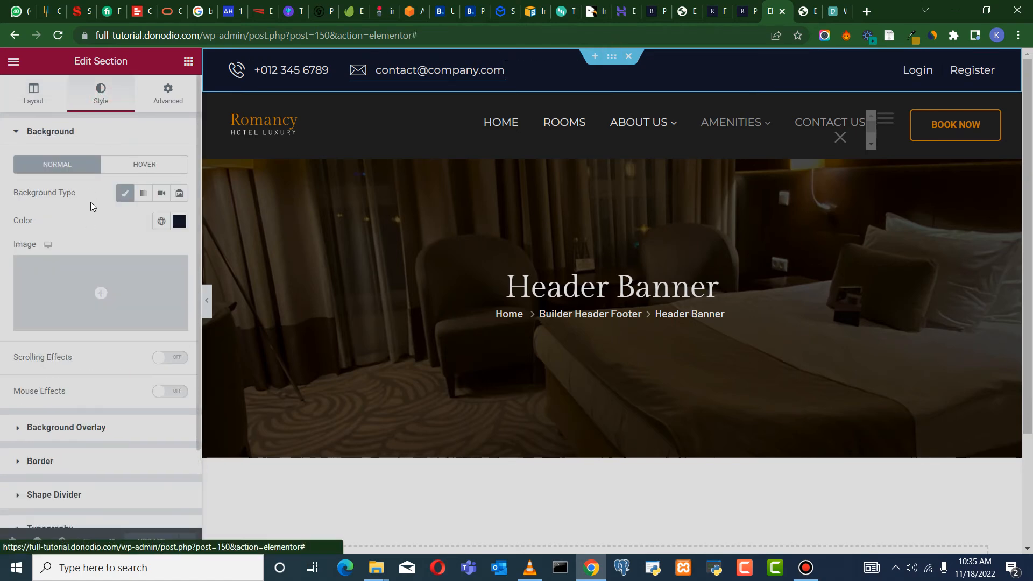
{"action": "left_click", "coordinate": [179, 221]}
{"action": "left_click_drag", "start_coordinate": [37, 369], "coordinate": [25, 383]}
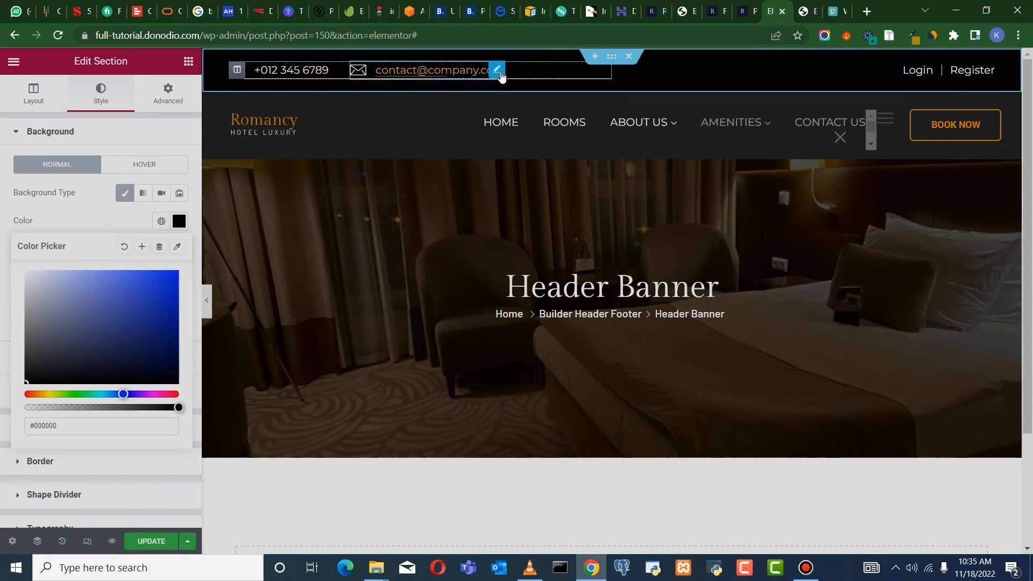
Change the domain in the Email Label of the header's contact info from company to dutchhotel
{"action": "left_click", "coordinate": [496, 70]}
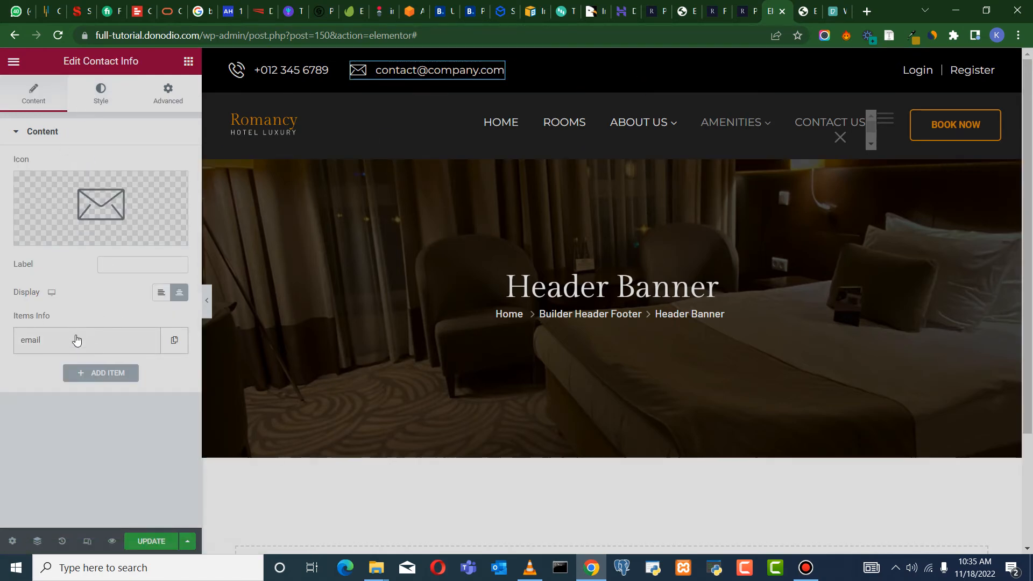
{"action": "left_click", "coordinate": [74, 339]}
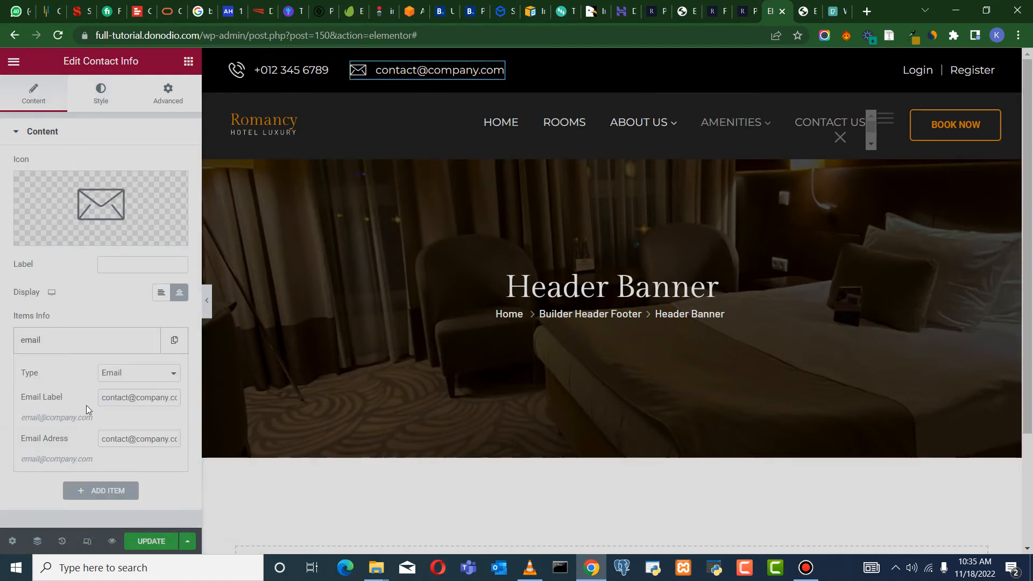
{"action": "left_click", "coordinate": [136, 397]}
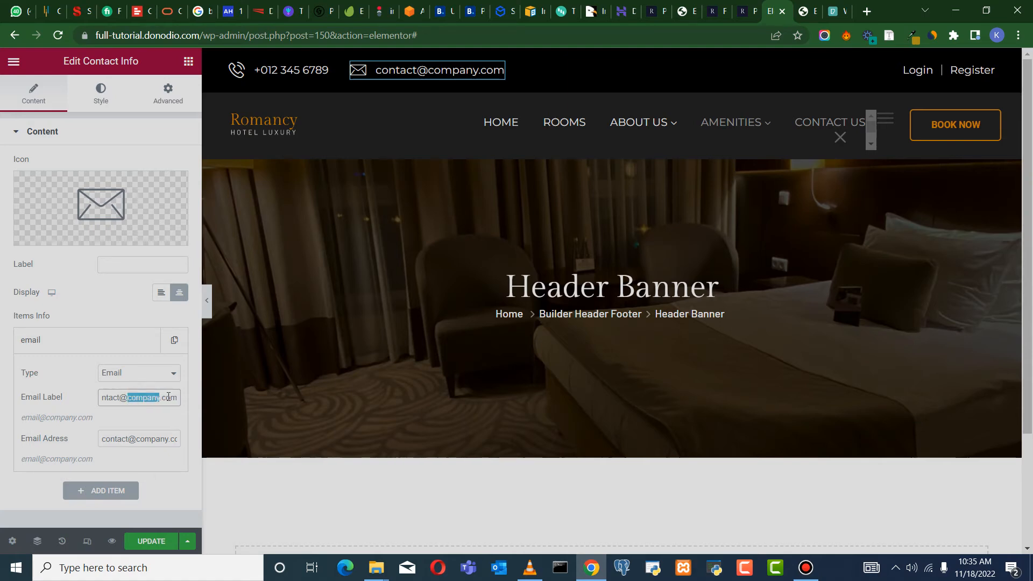
{"action": "type", "text": "dutch"}
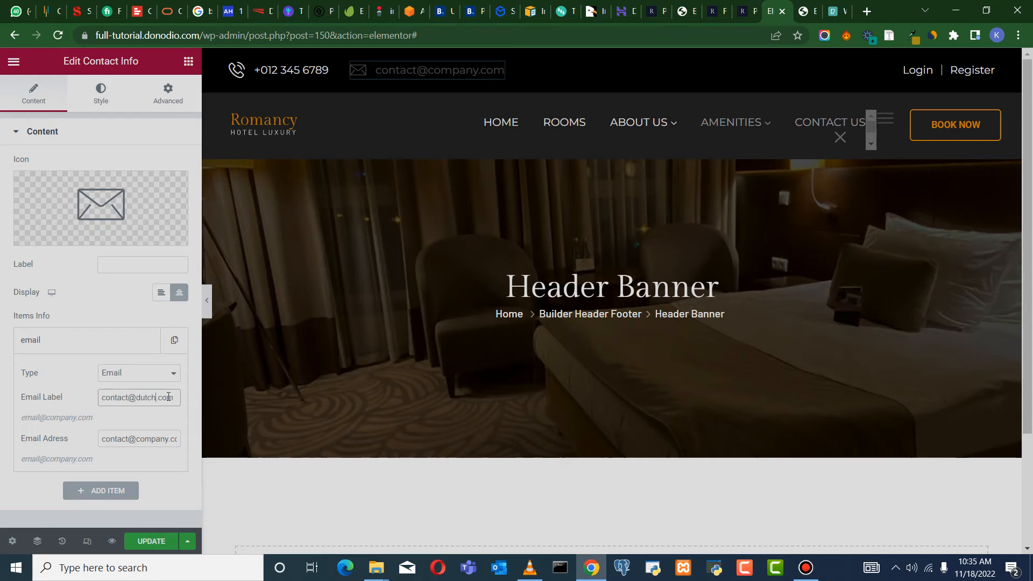
{"action": "type", "text": "hotel"}
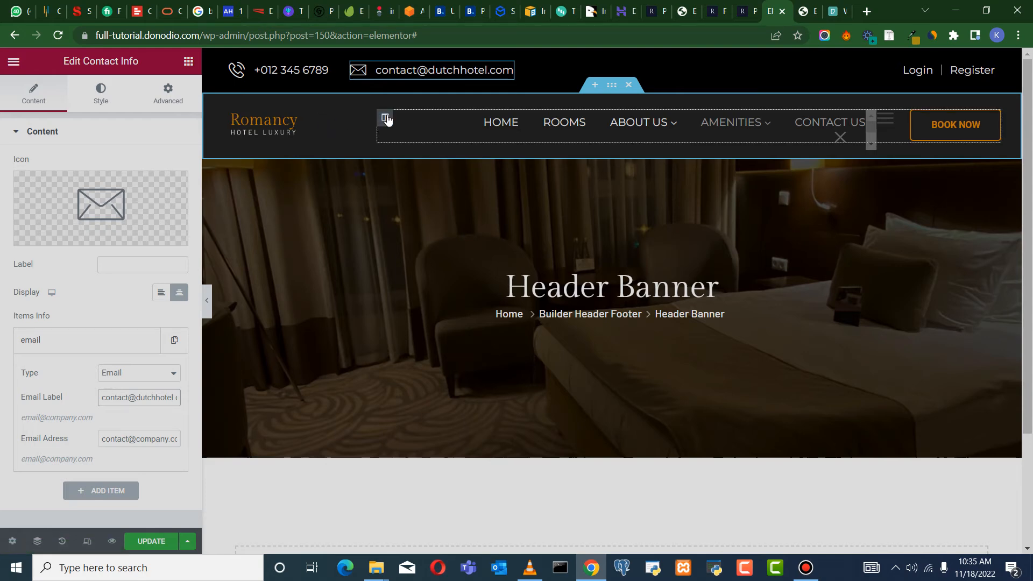
Add a heading titled DUTCH</BR> HOTEL above the Romancy logo in the header and delete the logo
{"action": "left_click_drag", "start_coordinate": [368, 119], "coordinate": [367, 116]}
{"action": "left_click", "coordinate": [368, 119]}
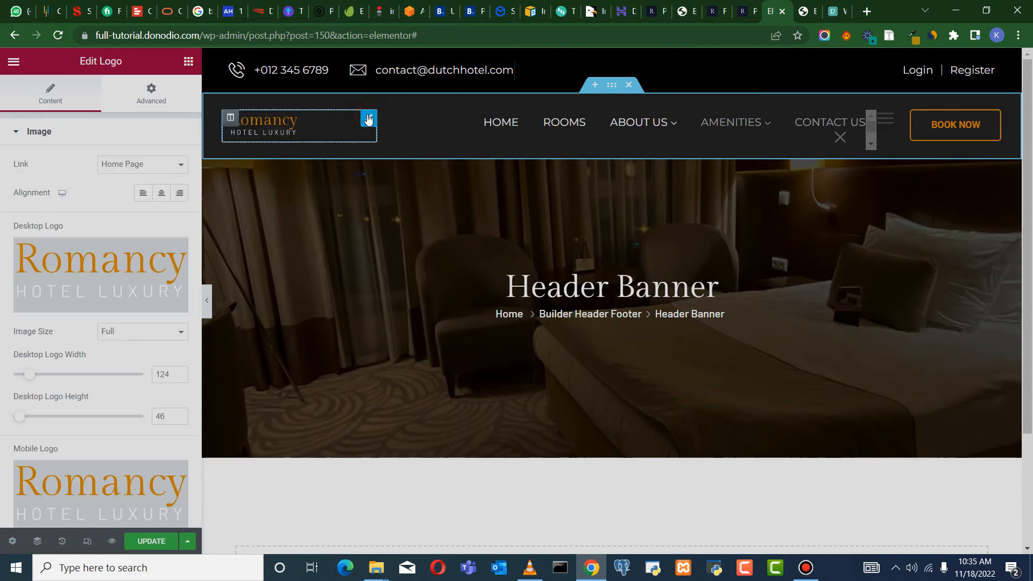
{"action": "left_click", "coordinate": [183, 64]}
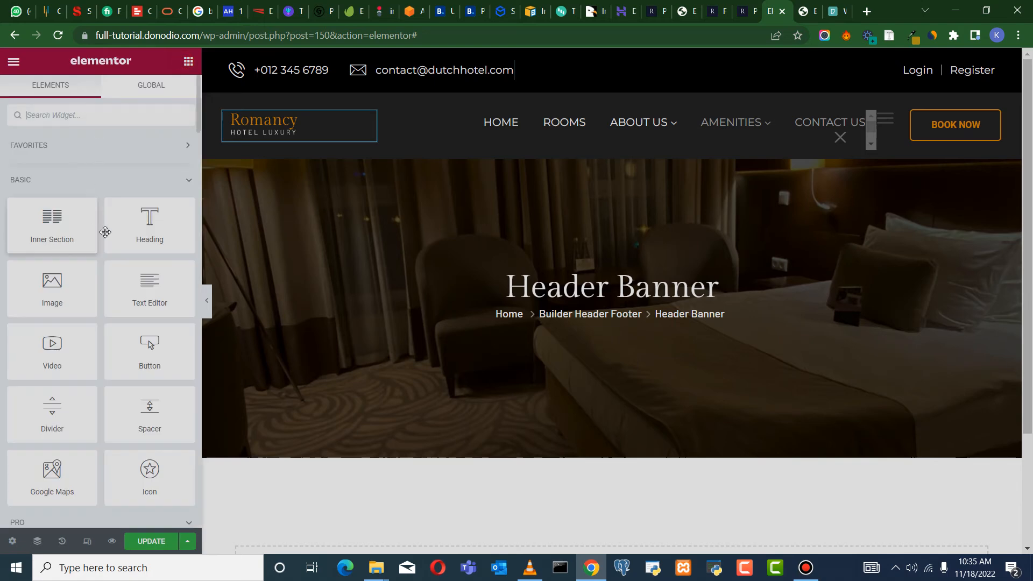
{"action": "left_click_drag", "start_coordinate": [135, 225], "coordinate": [18, 179]}
{"action": "right_click", "coordinate": [54, 179]}
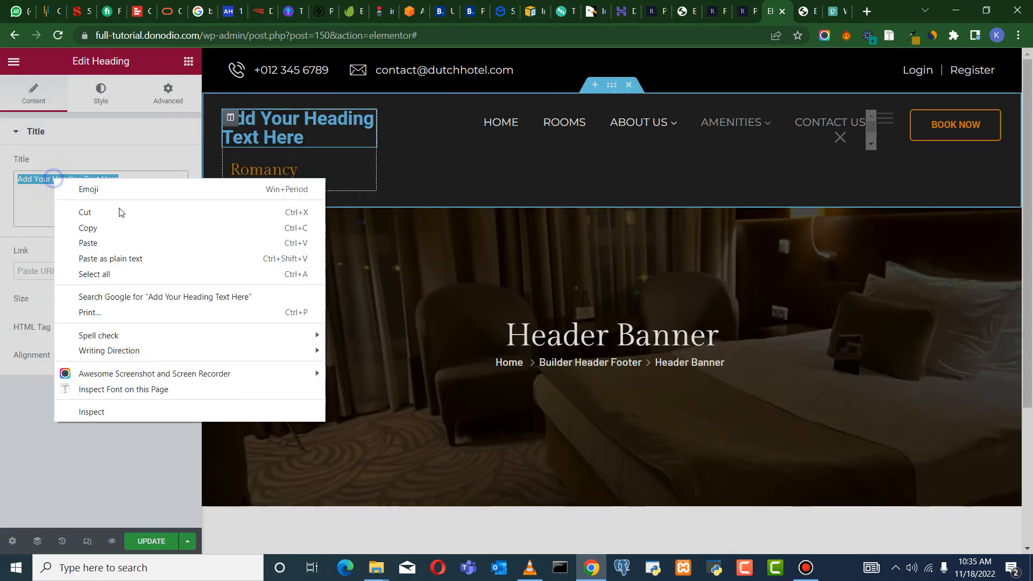
{"action": "left_click", "coordinate": [111, 242]}
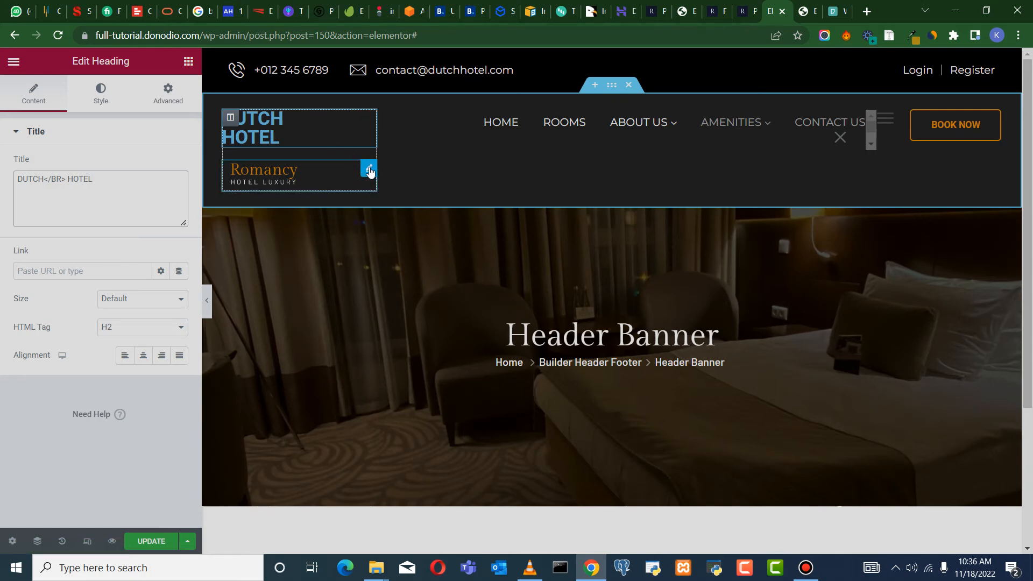
{"action": "right_click", "coordinate": [369, 171]}
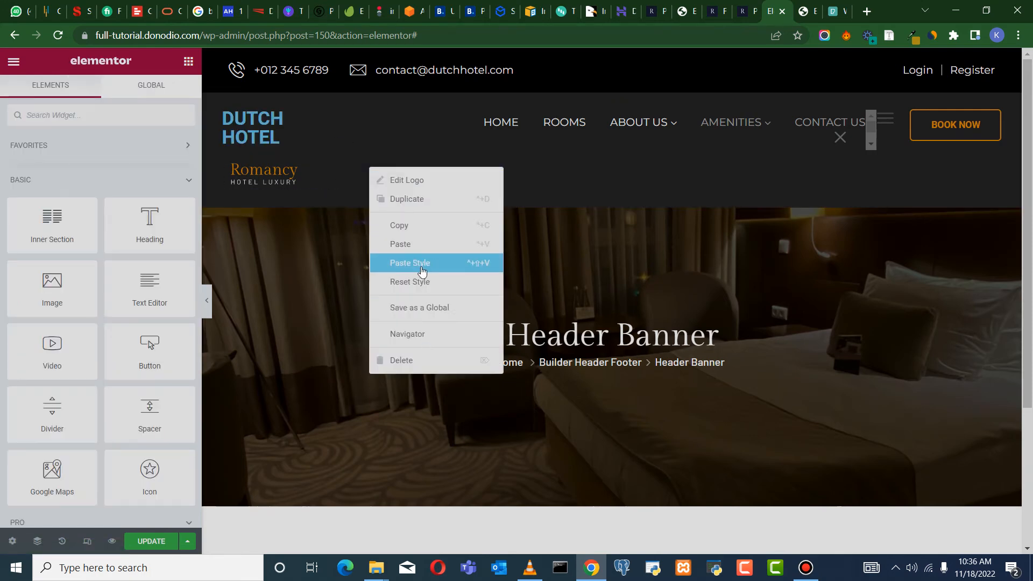
{"action": "left_click", "coordinate": [431, 360]}
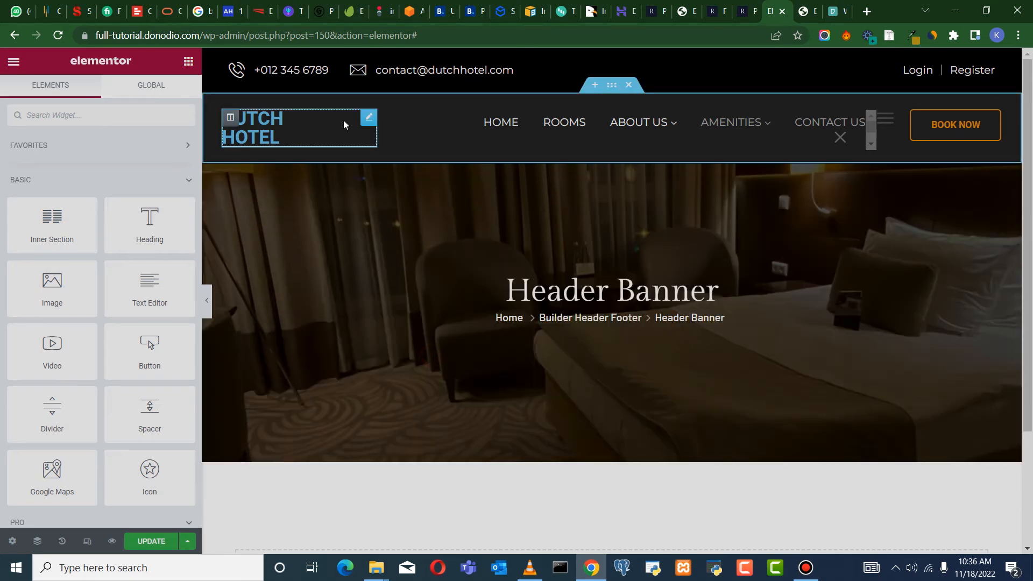
Try to set the header's DUTCH HOTEL heading text color to #a88a16, copied from the Eye Dropper extension
{"action": "left_click", "coordinate": [371, 118]}
{"action": "left_click", "coordinate": [102, 94]}
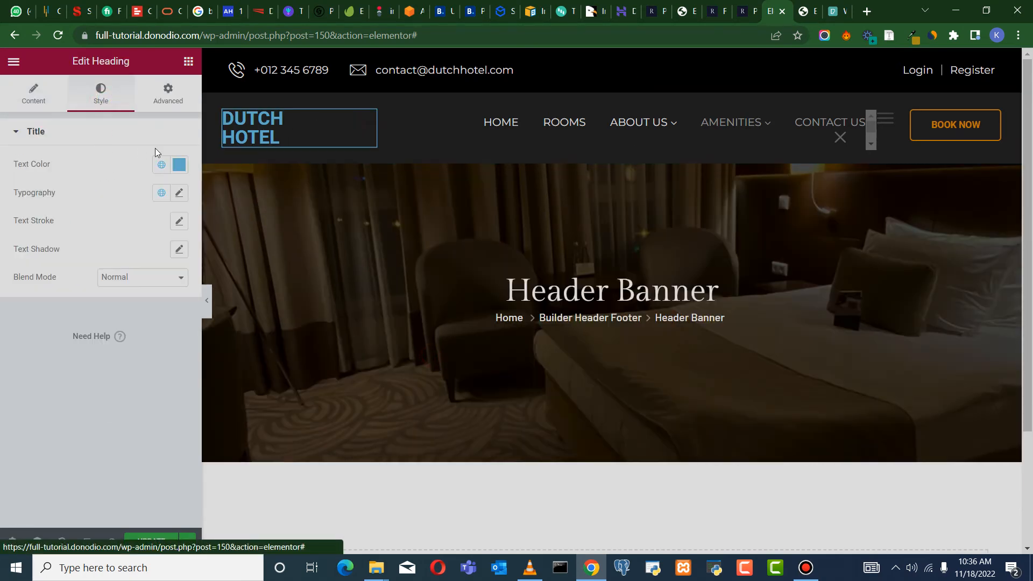
{"action": "left_click", "coordinate": [178, 164]}
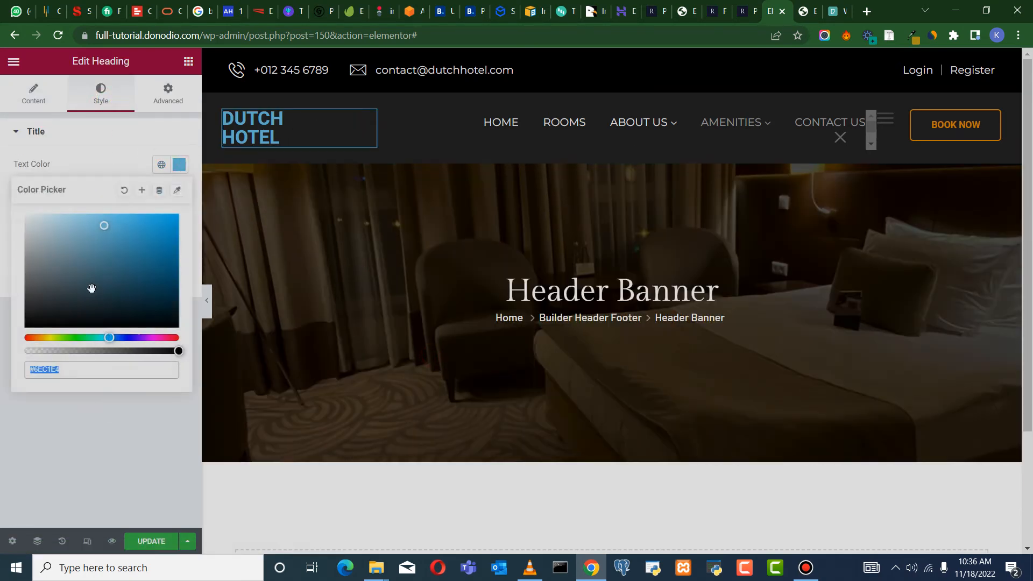
{"action": "right_click", "coordinate": [54, 369]}
{"action": "left_click", "coordinate": [80, 198]}
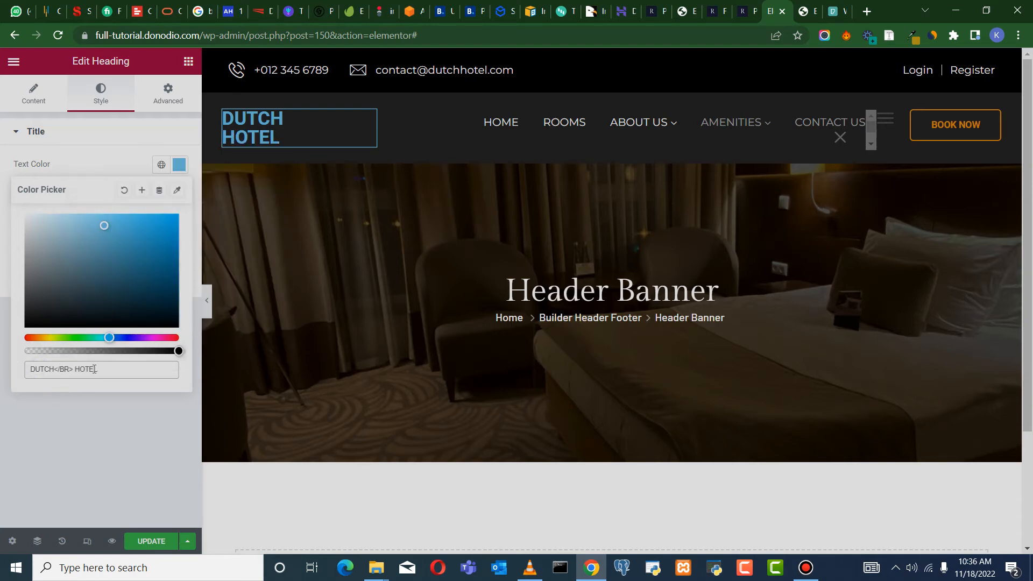
{"action": "left_click", "coordinate": [912, 35]}
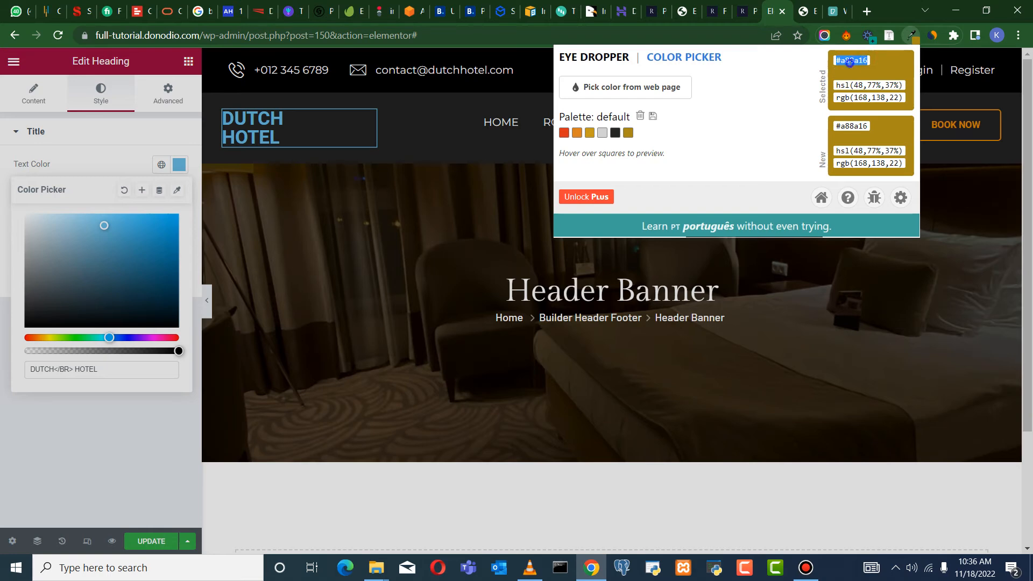
{"action": "right_click", "coordinate": [849, 62]}
{"action": "left_click", "coordinate": [856, 72]}
{"action": "triple_click", "coordinate": [122, 370]}
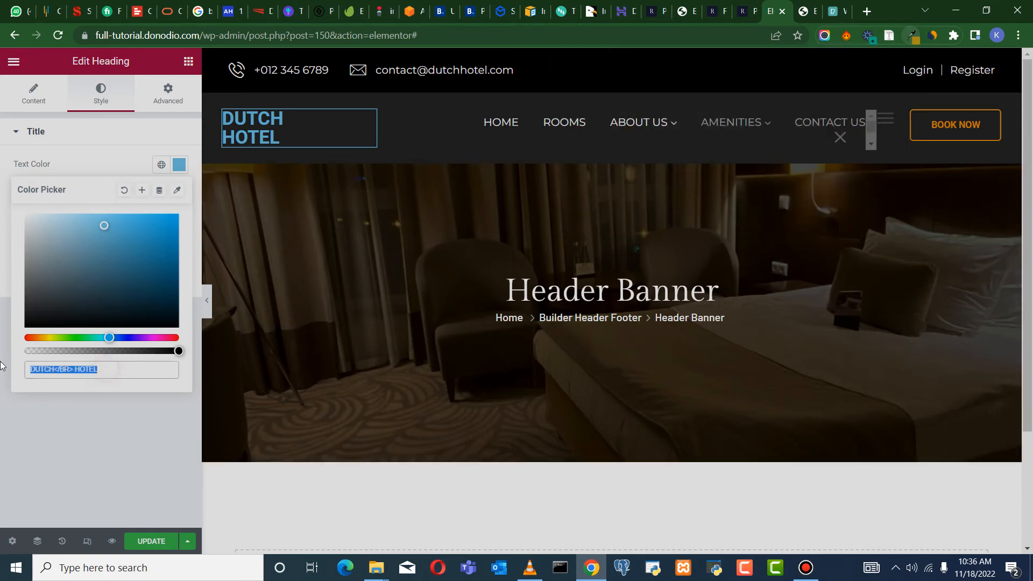
{"action": "right_click", "coordinate": [47, 363]}
{"action": "left_click", "coordinate": [81, 184]}
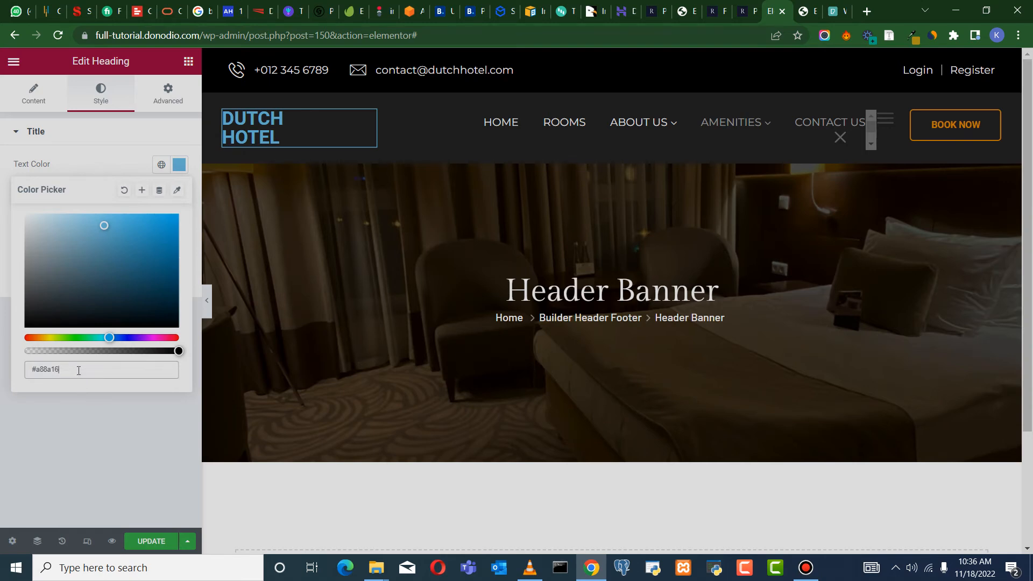
Try to paste the gold hex code #a88a16 again as the heading's text color
{"action": "left_click_drag", "start_coordinate": [79, 371], "coordinate": [22, 372]}
{"action": "key", "text": "ctrl+c"}
{"action": "right_click", "coordinate": [38, 371]}
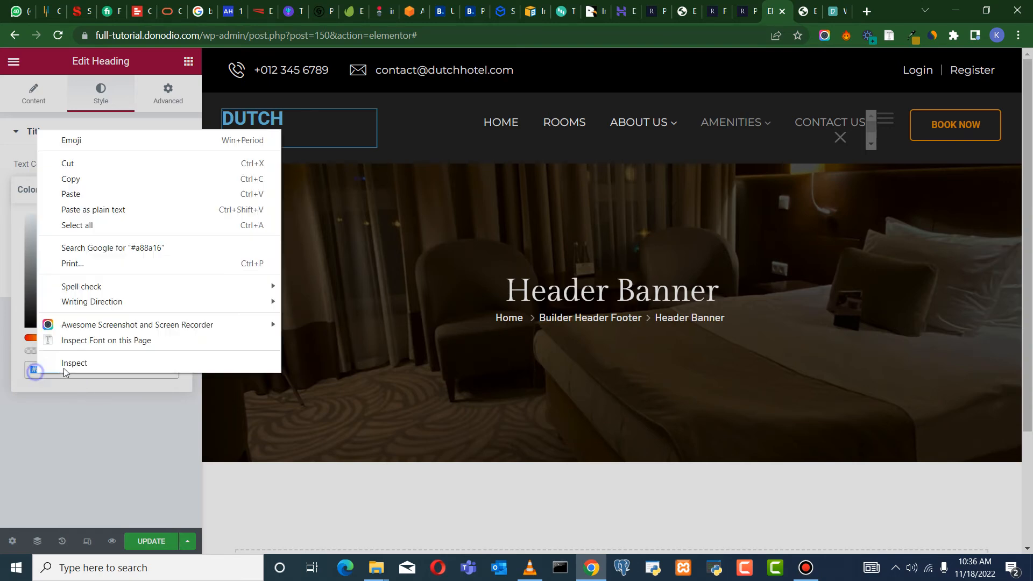
{"action": "left_click", "coordinate": [73, 193]}
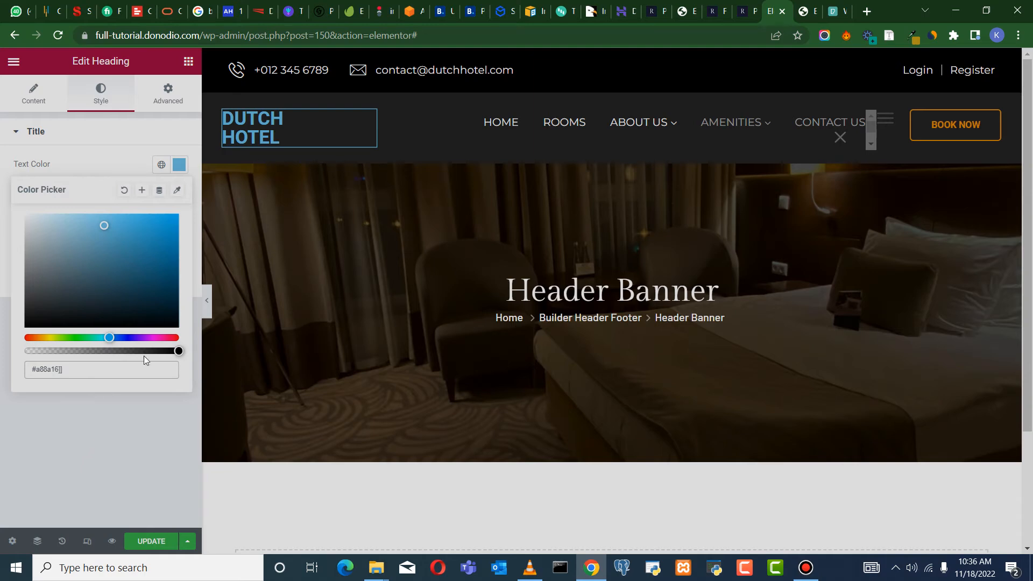
Try again to set the header's DUTCH HOTEL heading text color to #a88a16, recopied from the Eye Dropper extension
{"action": "left_click", "coordinate": [45, 438]}
{"action": "left_click", "coordinate": [179, 164]}
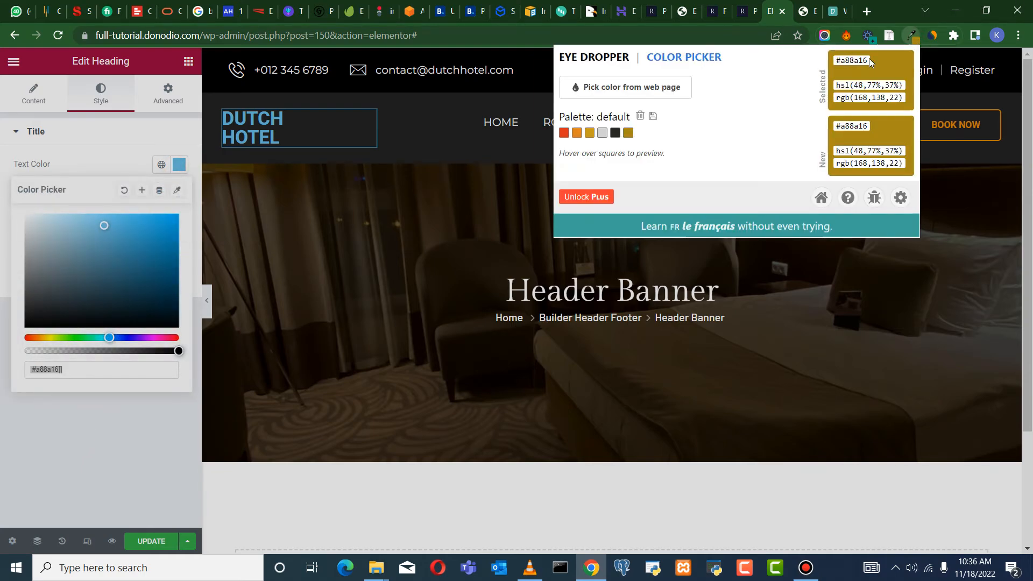
{"action": "left_click_drag", "start_coordinate": [869, 61], "coordinate": [830, 63]}
{"action": "key", "text": "ctrl+c"}
{"action": "right_click", "coordinate": [852, 61]}
{"action": "left_click", "coordinate": [844, 72]}
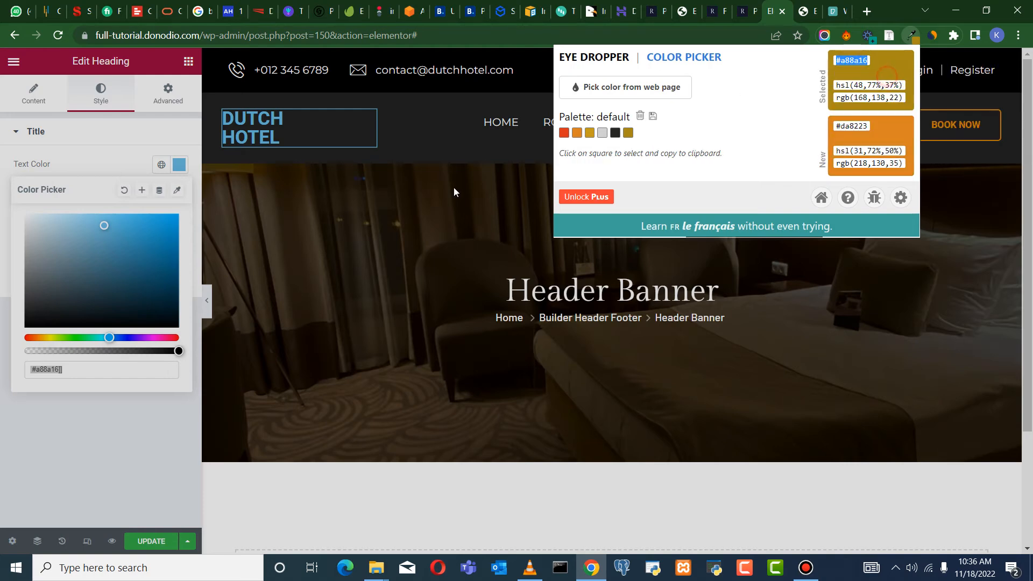
{"action": "left_click", "coordinate": [74, 389]}
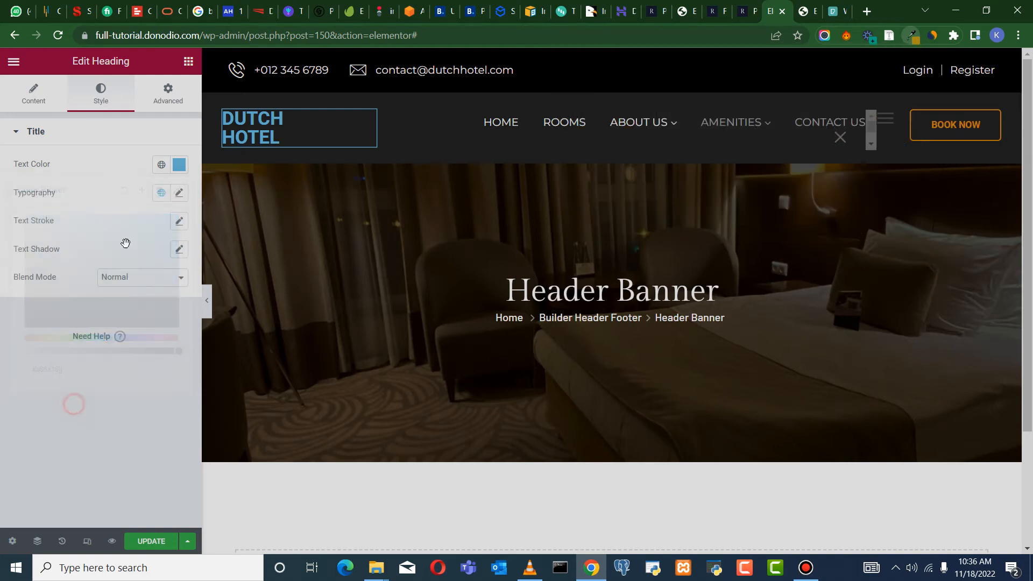
{"action": "left_click", "coordinate": [179, 165]}
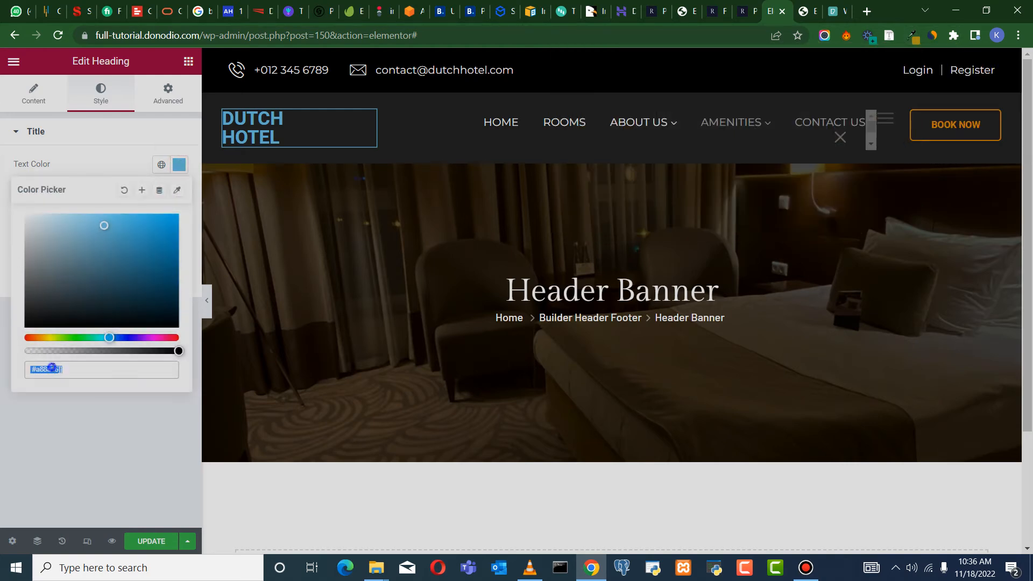
{"action": "right_click", "coordinate": [51, 368]}
{"action": "left_click", "coordinate": [97, 192]}
Delete the blue DUTCH HOTEL heading from the header and add a new heading in its place titled DUTCH</BR>HOTEL
{"action": "right_click", "coordinate": [369, 120]}
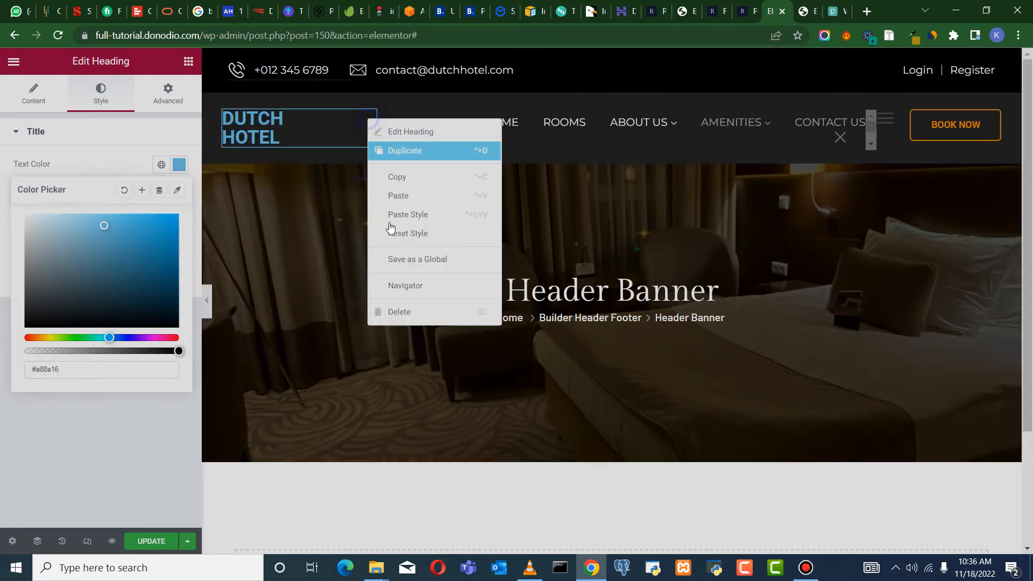
{"action": "left_click", "coordinate": [406, 311]}
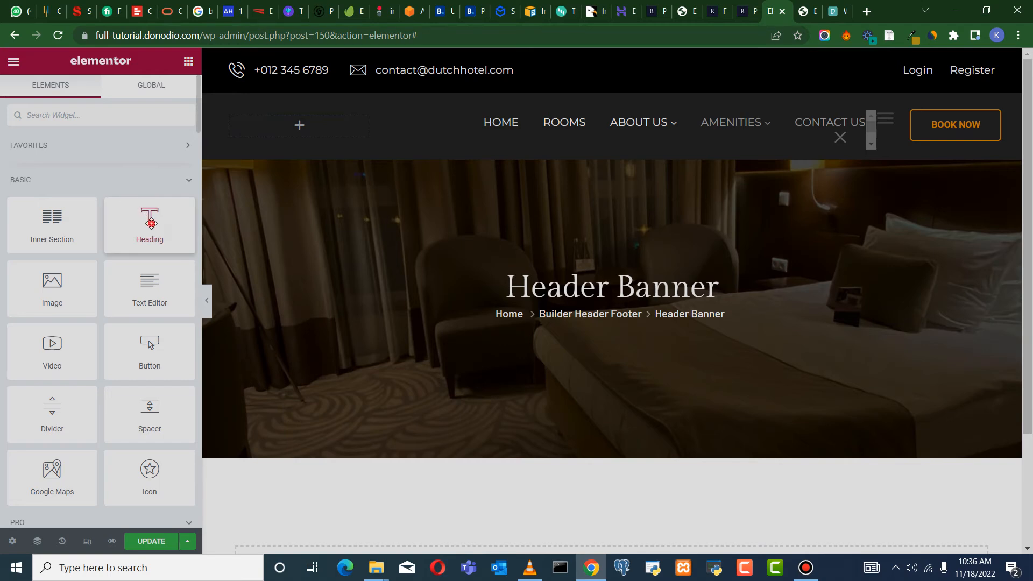
{"action": "left_click_drag", "start_coordinate": [151, 223], "coordinate": [299, 125]}
{"action": "left_click_drag", "start_coordinate": [123, 180], "coordinate": [18, 176]}
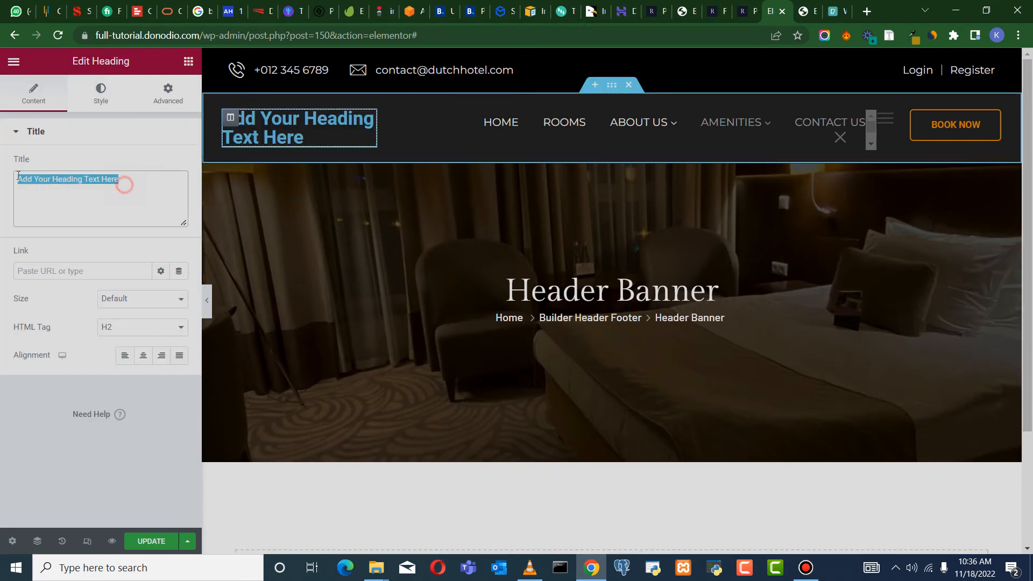
{"action": "type", "text": "DUTCH</BR>"}
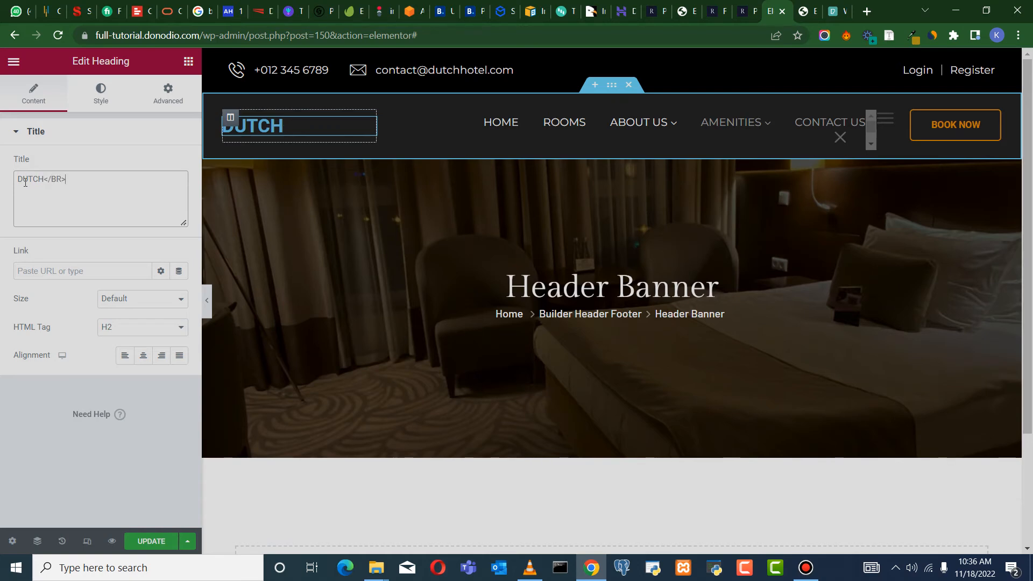
{"action": "type", "text": "HOTEL"}
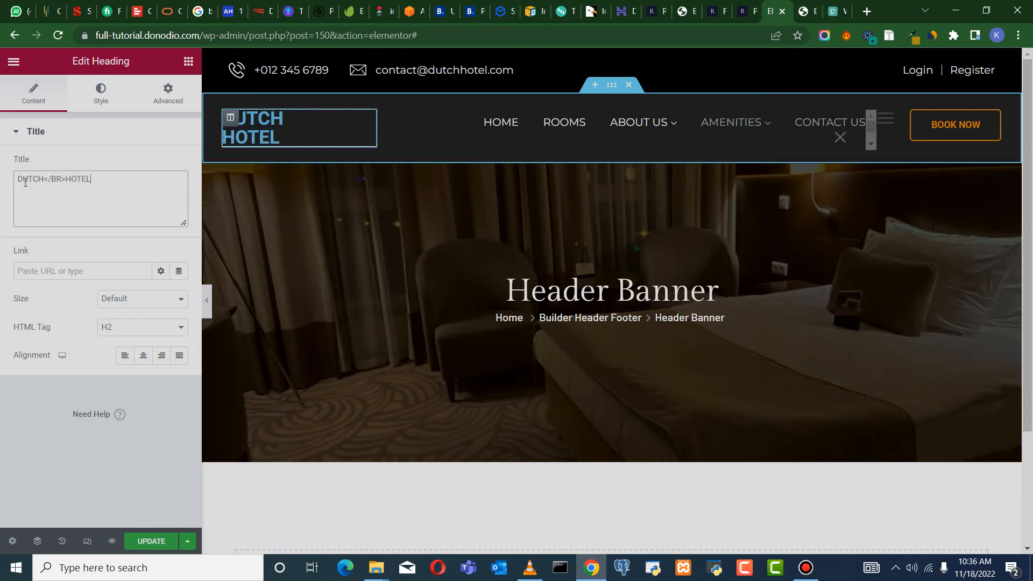
Set the new DUTCH HOTEL heading's text color to the gold #9F8500
{"action": "left_click", "coordinate": [100, 94]}
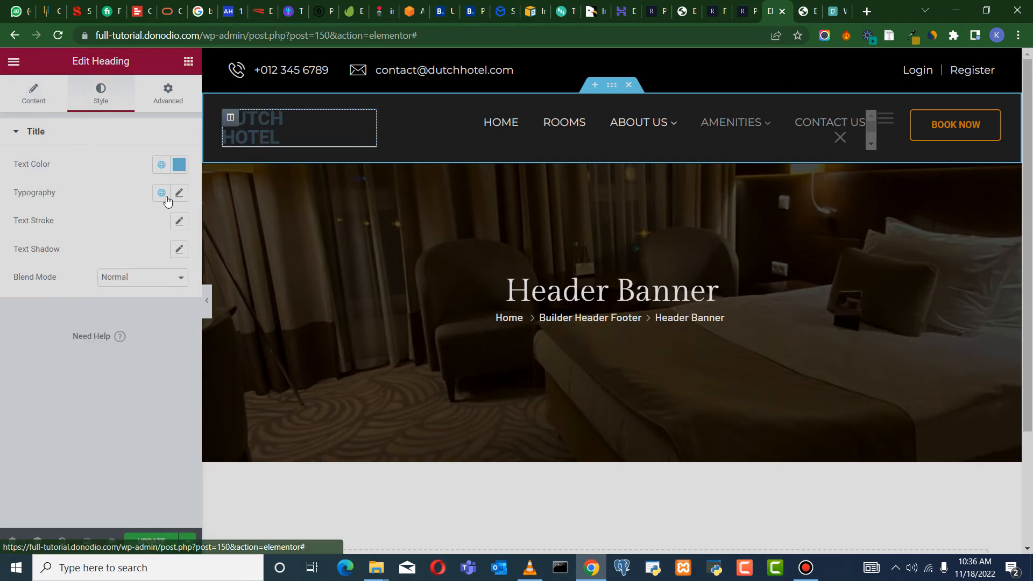
{"action": "left_click", "coordinate": [186, 166]}
{"action": "triple_click", "coordinate": [80, 372]}
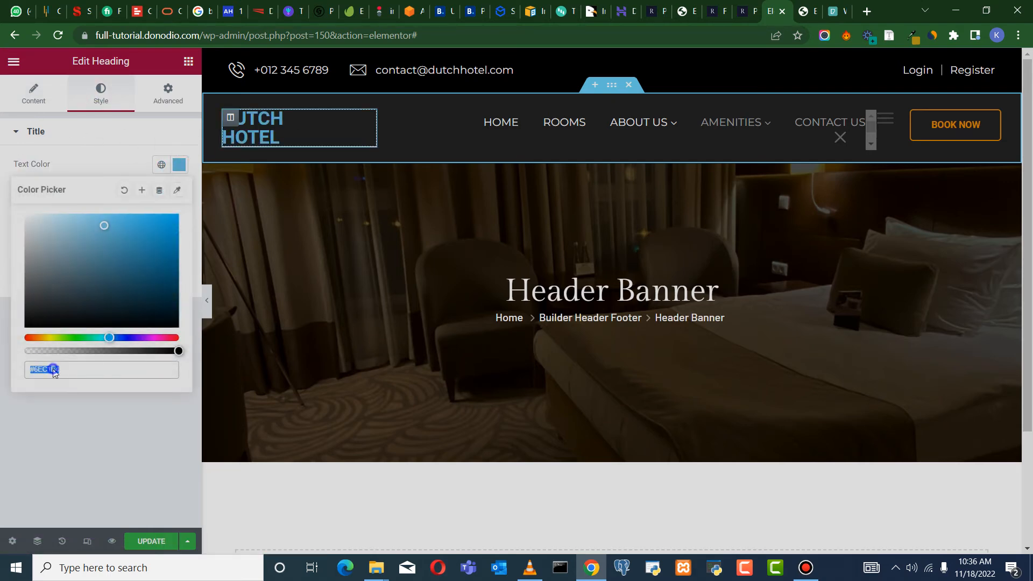
{"action": "right_click", "coordinate": [54, 373]}
{"action": "left_click", "coordinate": [94, 188]}
{"action": "left_click", "coordinate": [46, 337]}
{"action": "left_click", "coordinate": [175, 254]}
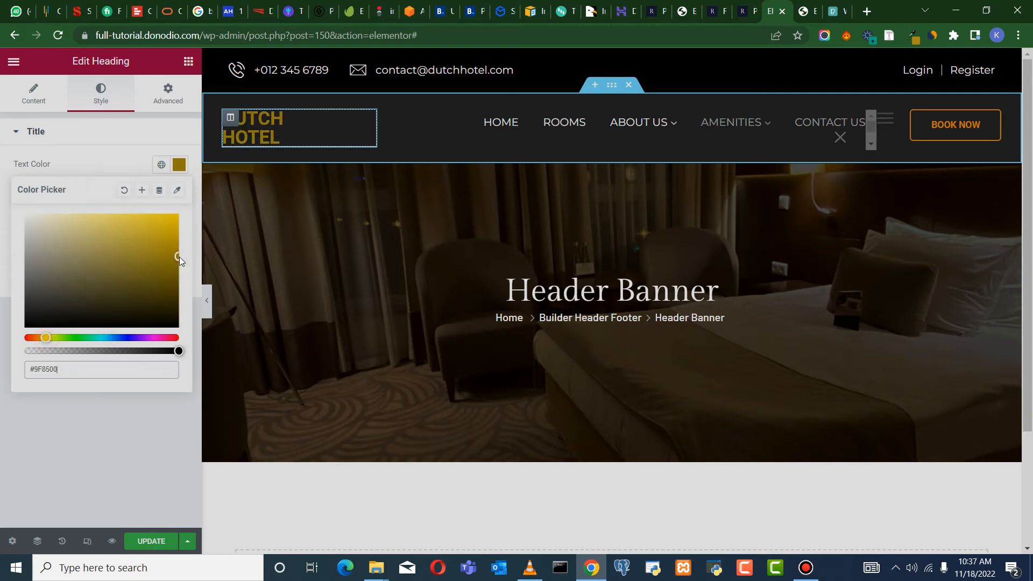
{"action": "left_click", "coordinate": [5, 457]}
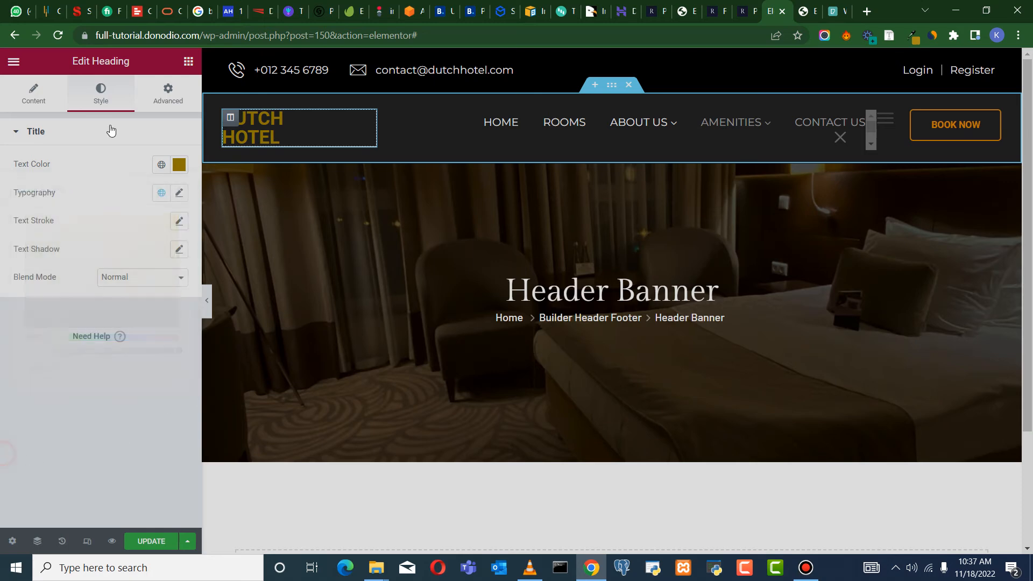
Set the heading's typography to the Big Shoulders Display family with weight 900 (Black)
{"action": "left_click", "coordinate": [181, 196]}
{"action": "left_click", "coordinate": [123, 257]}
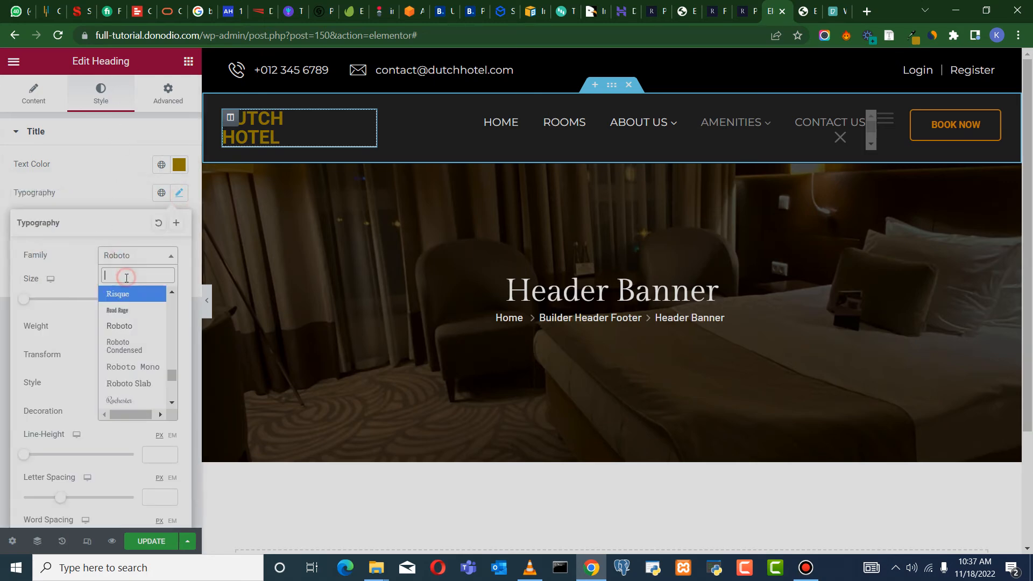
{"action": "type", "text": "SHOULDE"}
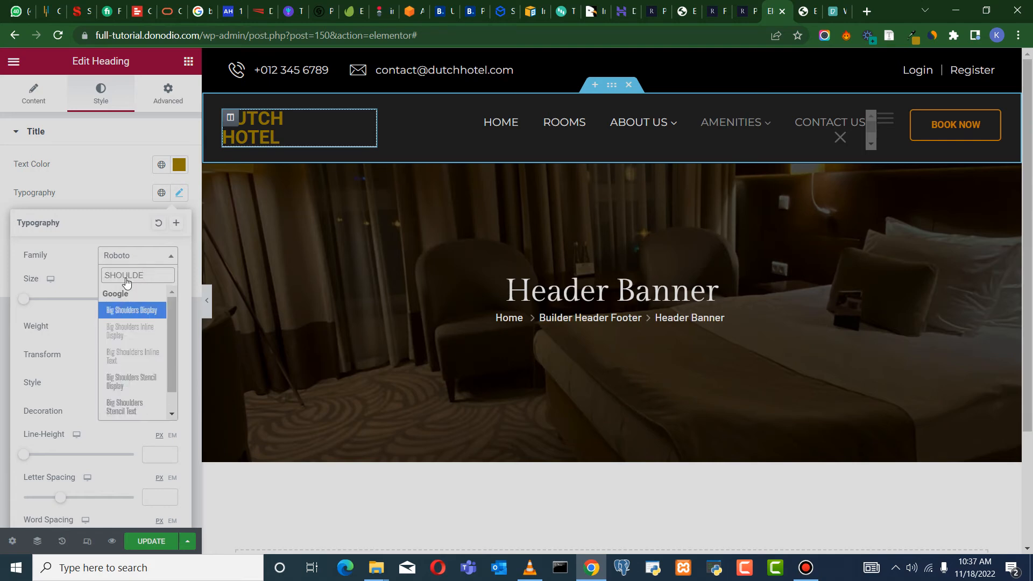
{"action": "key", "text": "Return"}
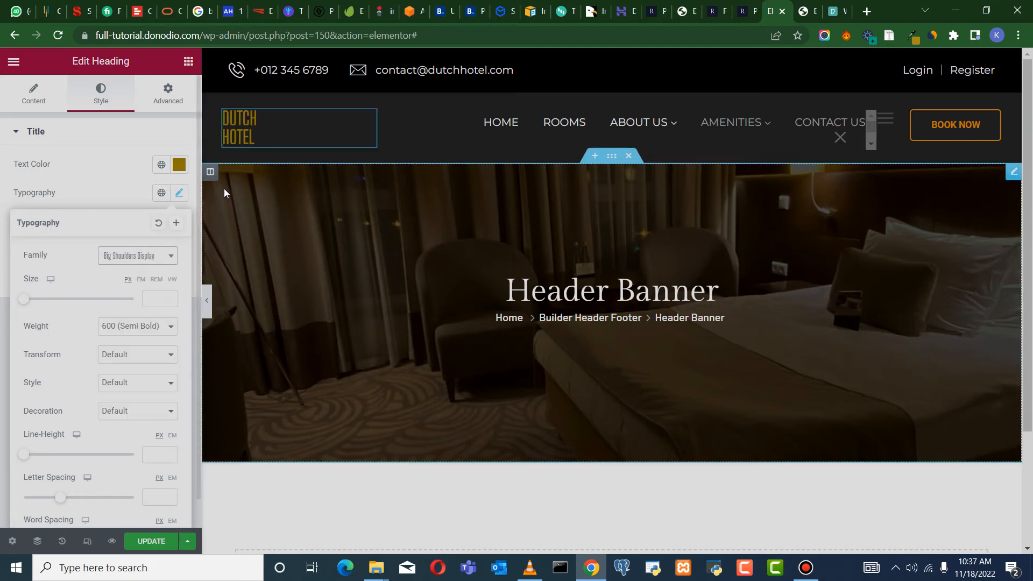
{"action": "left_click", "coordinate": [150, 327]}
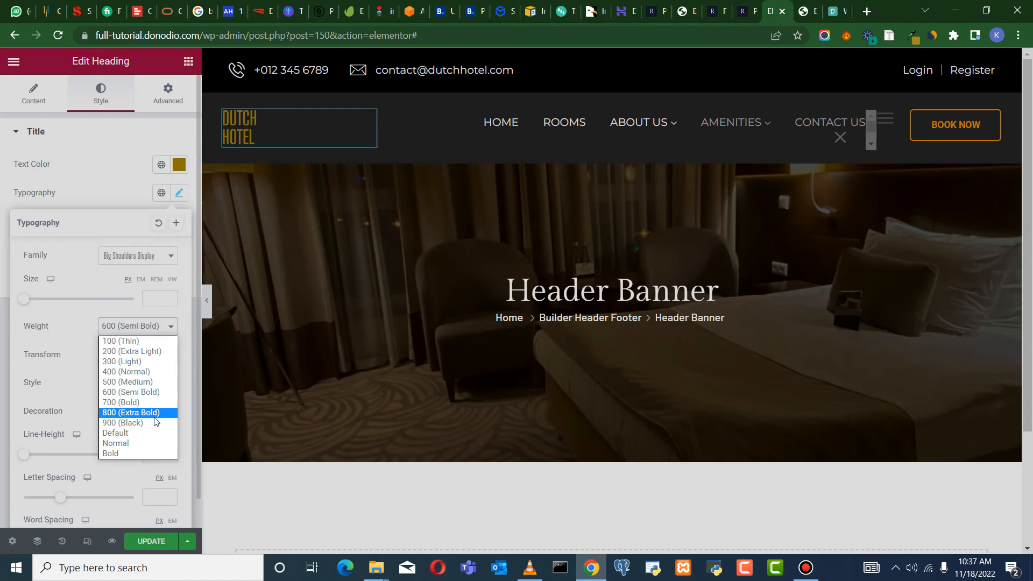
{"action": "left_click", "coordinate": [155, 412]}
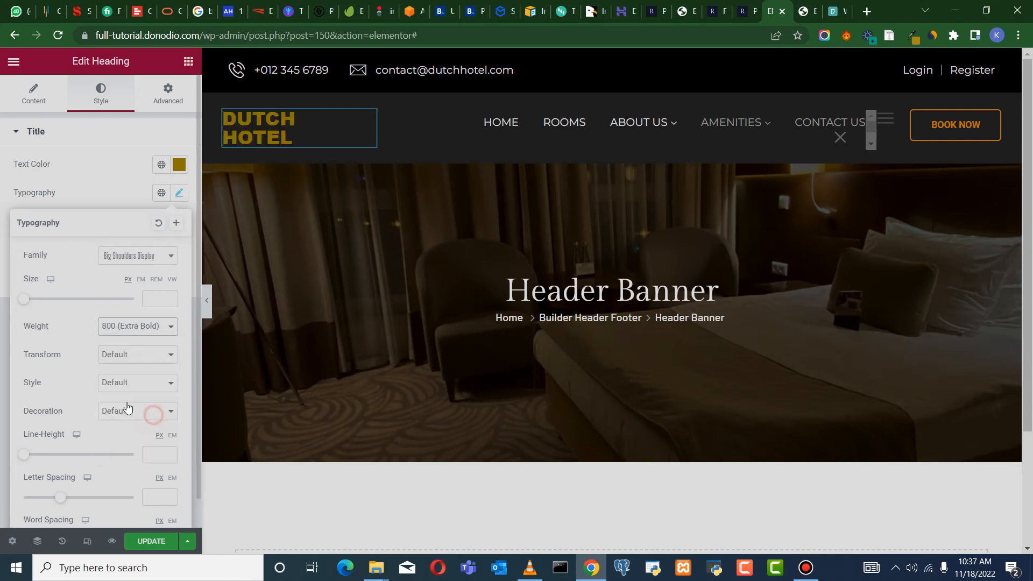
{"action": "left_click", "coordinate": [150, 318]}
{"action": "left_click", "coordinate": [157, 420]}
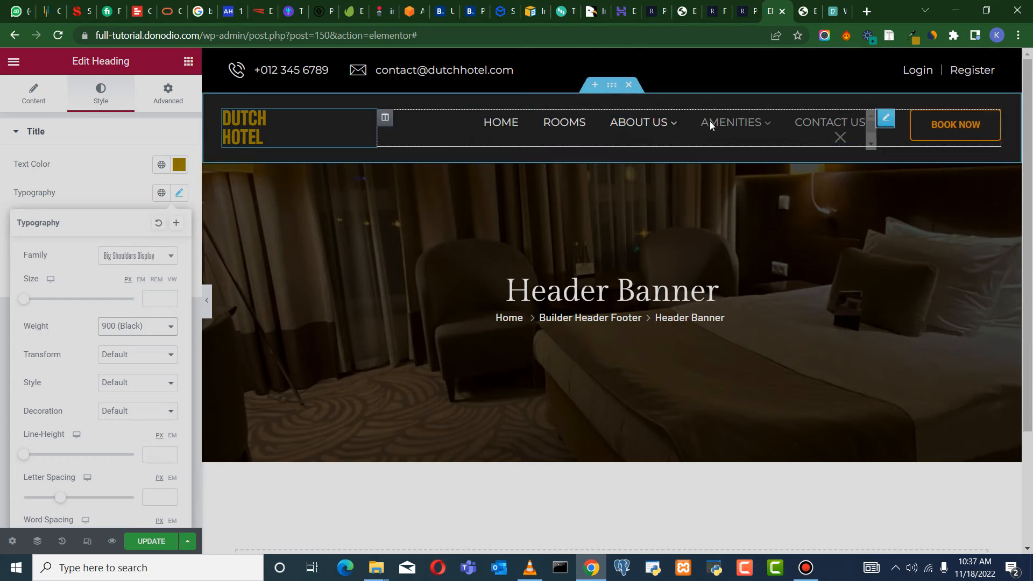
Select the header's BOOK NOW button, then open the live site's Rooms page and copy its room-listing-1 URL
{"action": "left_click", "coordinate": [994, 115]}
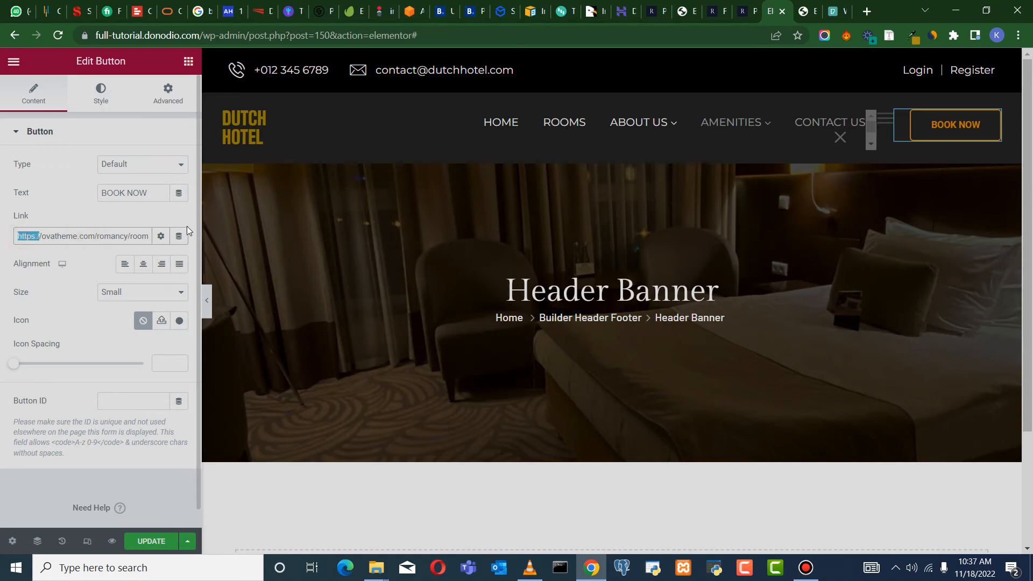
{"action": "left_click", "coordinate": [745, 12]}
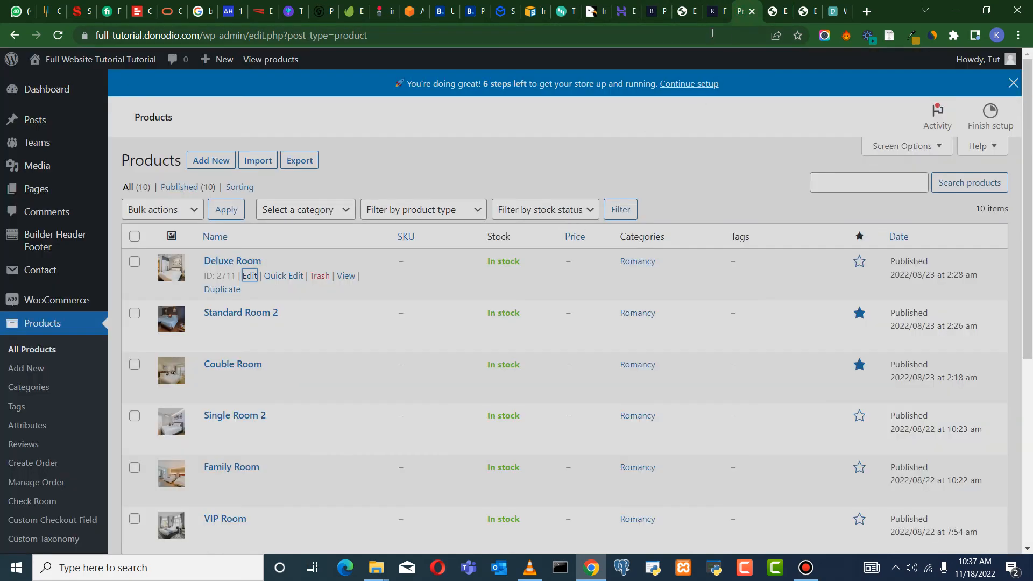
{"action": "left_click", "coordinate": [719, 19]}
{"action": "scroll", "coordinate": [481, 171], "scroll_direction": "up", "scroll_amount": 5}
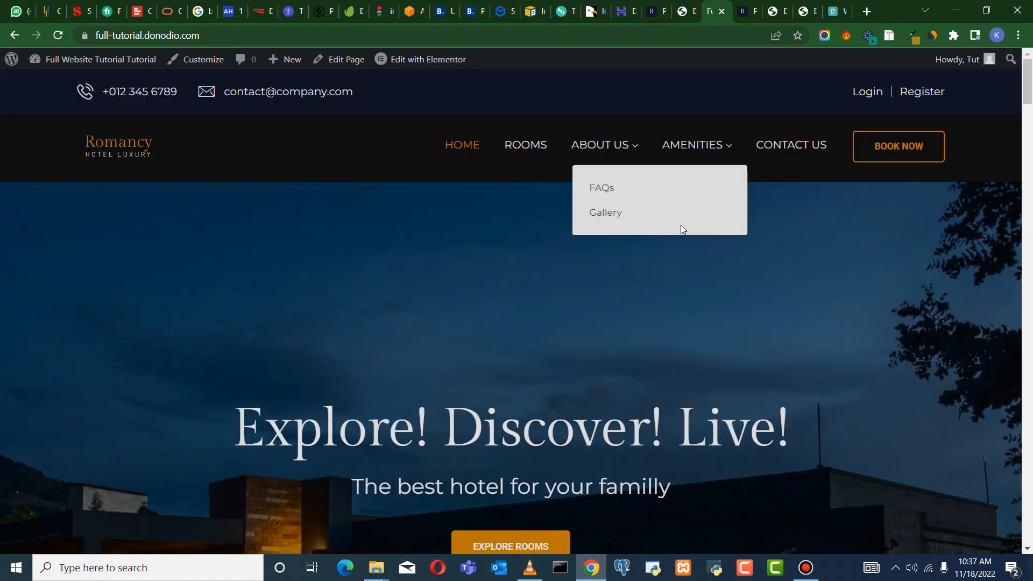
{"action": "left_click", "coordinate": [541, 149]}
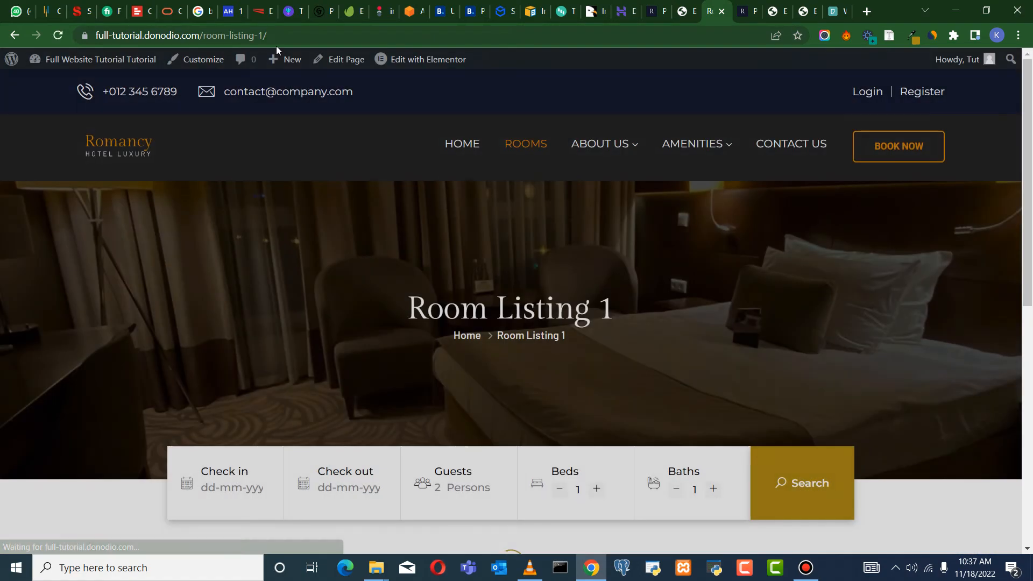
{"action": "left_click", "coordinate": [276, 43]}
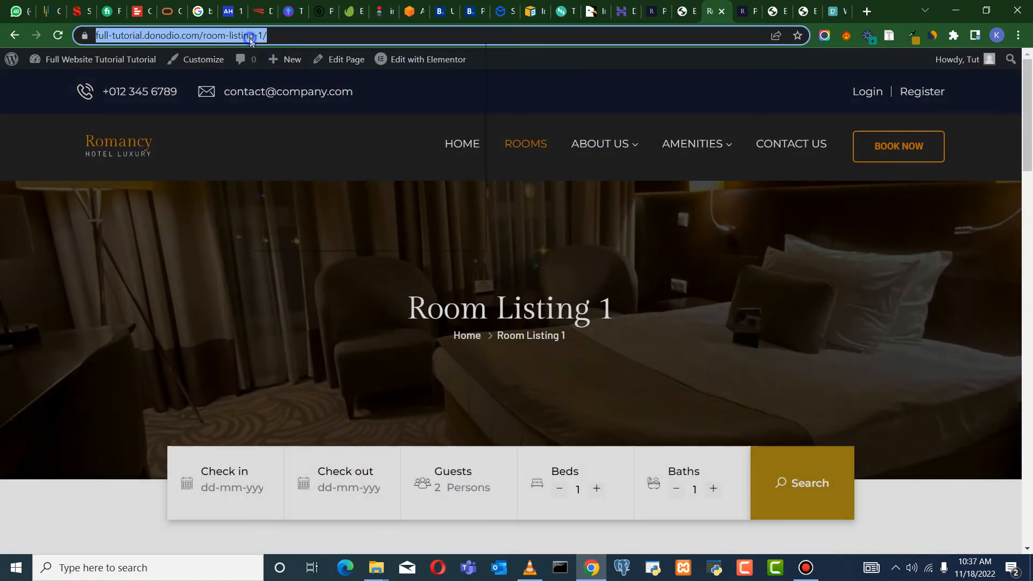
{"action": "right_click", "coordinate": [250, 40]}
{"action": "left_click", "coordinate": [295, 132]}
Replace the BOOK NOW button's old ovatheme.com link with the copied full-tutorial.donodio.com/room-listing-1/ URL
{"action": "left_click", "coordinate": [772, 16]}
{"action": "left_click", "coordinate": [103, 237]}
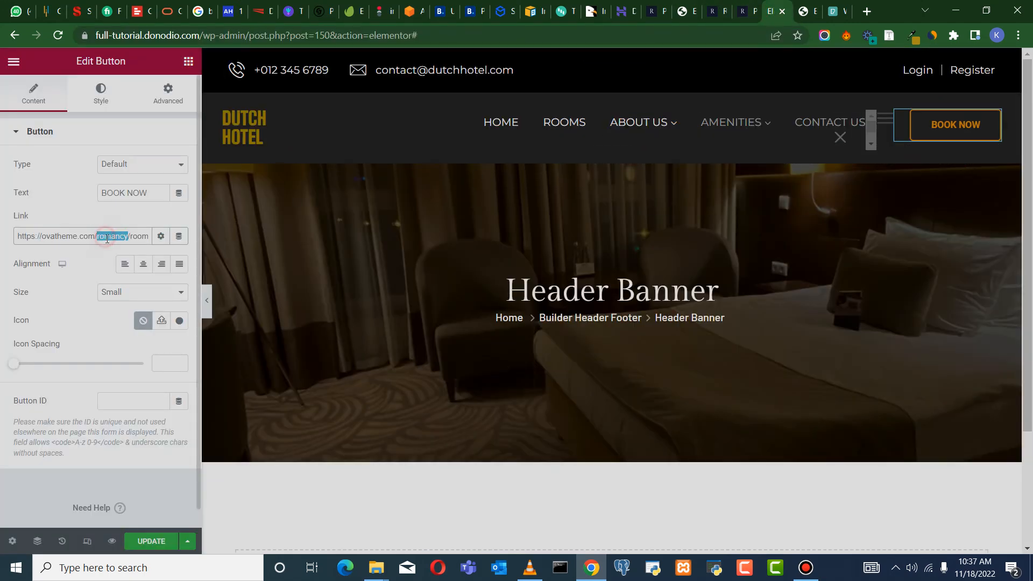
{"action": "key", "text": "BackSpace"}
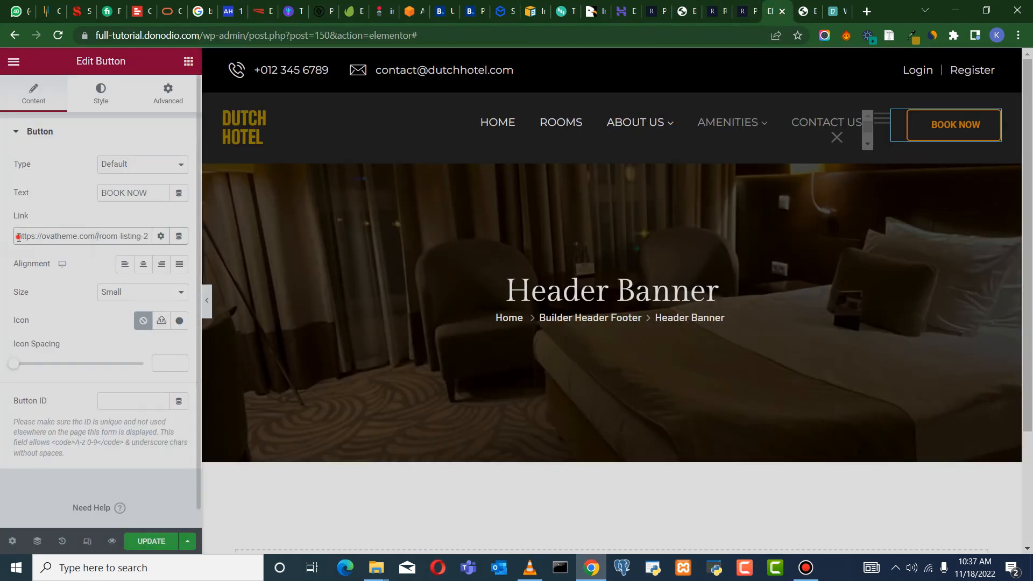
{"action": "left_click_drag", "start_coordinate": [18, 237], "coordinate": [156, 236]}
{"action": "key", "text": "BackSpace"}
{"action": "right_click", "coordinate": [83, 236]}
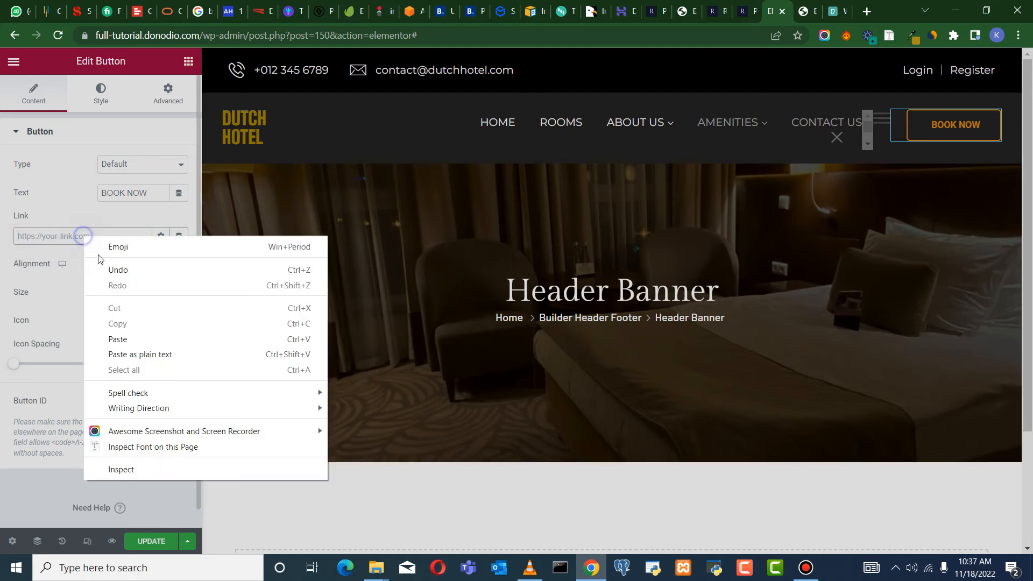
{"action": "left_click", "coordinate": [120, 339]}
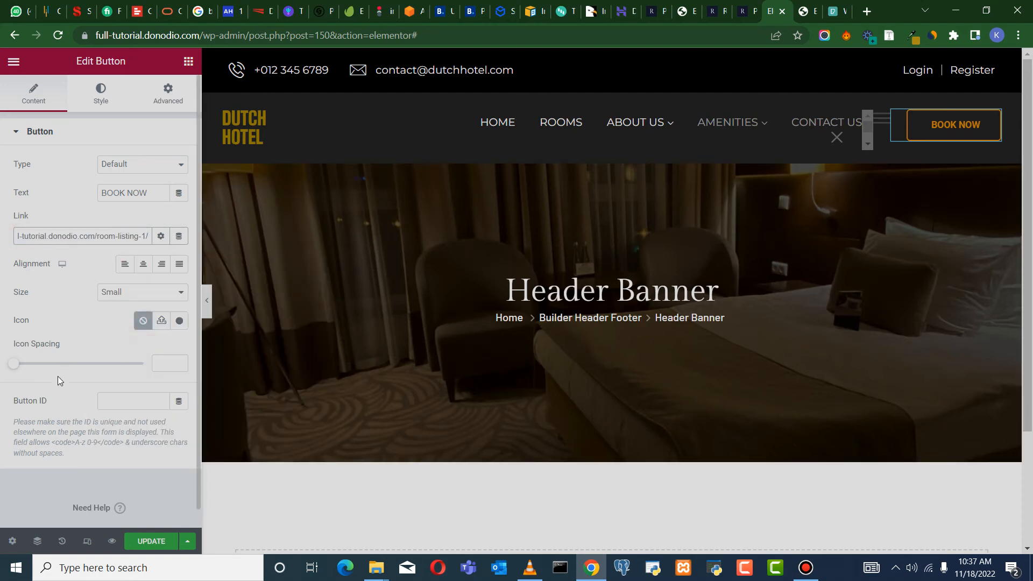
Set the BOOK NOW button's normal text color to #a88a16, copied from the Eye Dropper extension
{"action": "left_click", "coordinate": [99, 102]}
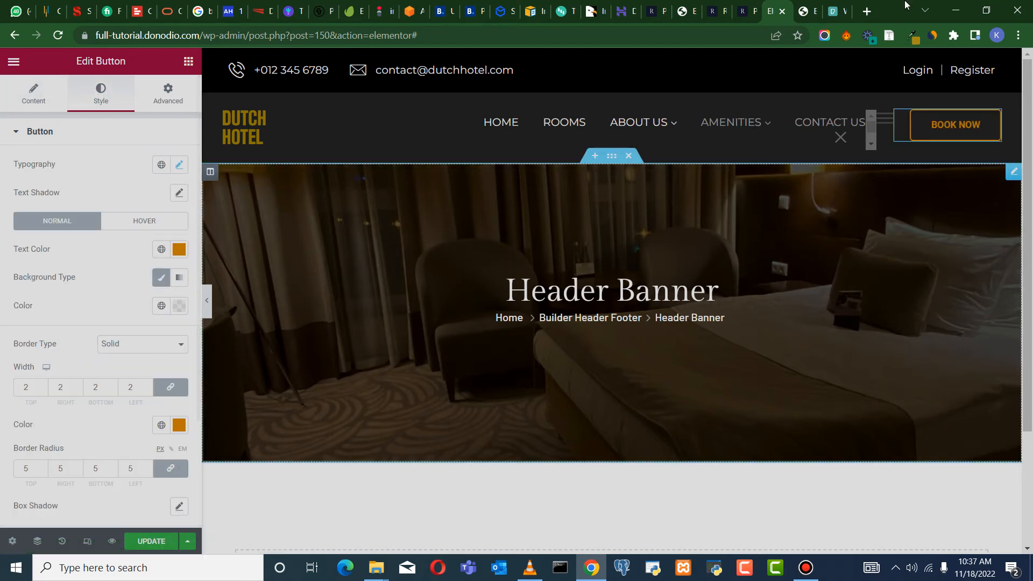
{"action": "left_click", "coordinate": [911, 36]}
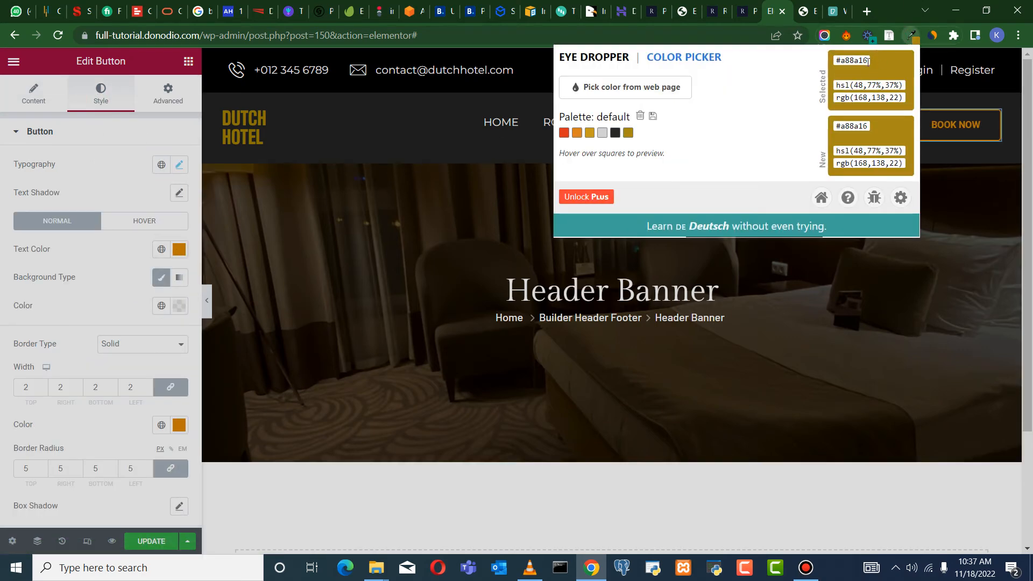
{"action": "right_click", "coordinate": [825, 60]}
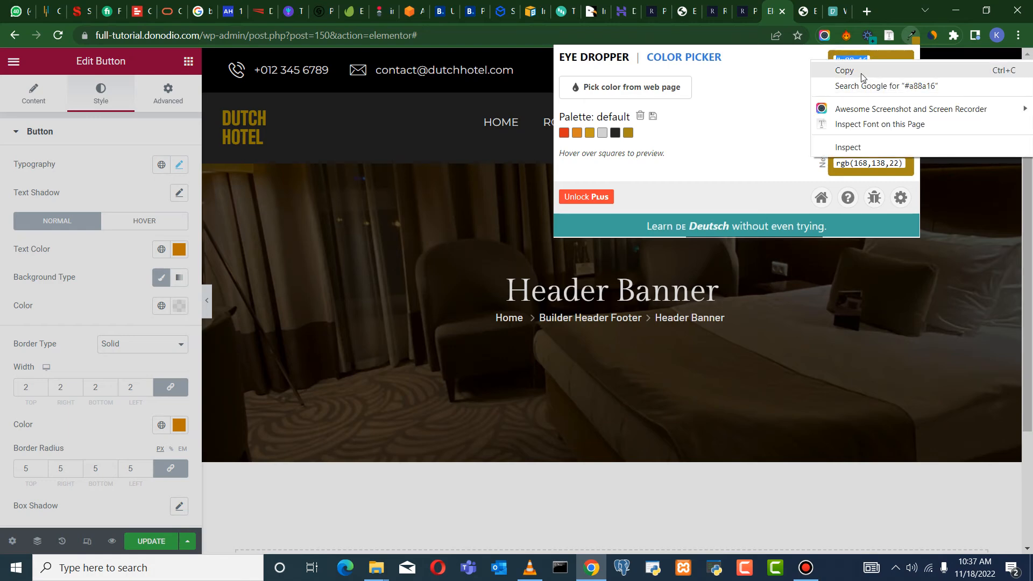
{"action": "left_click", "coordinate": [838, 70]}
{"action": "left_click", "coordinate": [180, 250]}
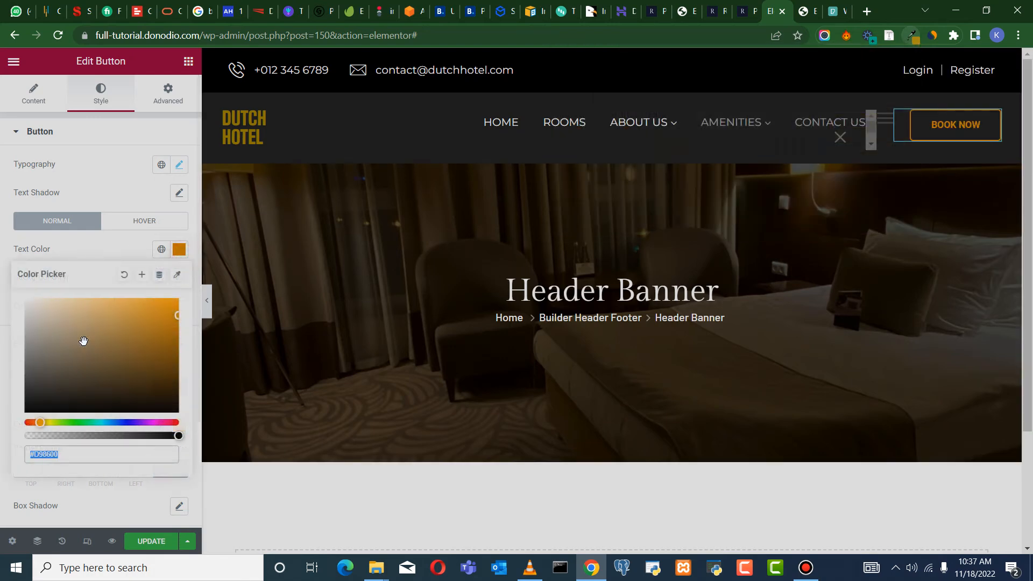
{"action": "right_click", "coordinate": [50, 452]}
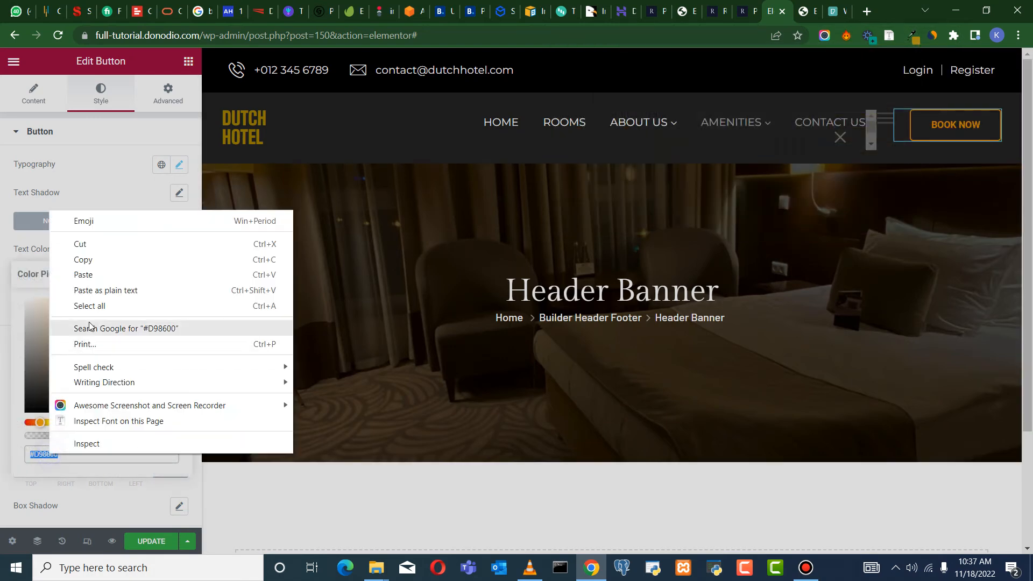
{"action": "left_click", "coordinate": [96, 275]}
{"action": "left_click", "coordinate": [179, 362]}
Set the BOOK NOW button's border color to the copied gold #a88a16
{"action": "left_click", "coordinate": [179, 426]}
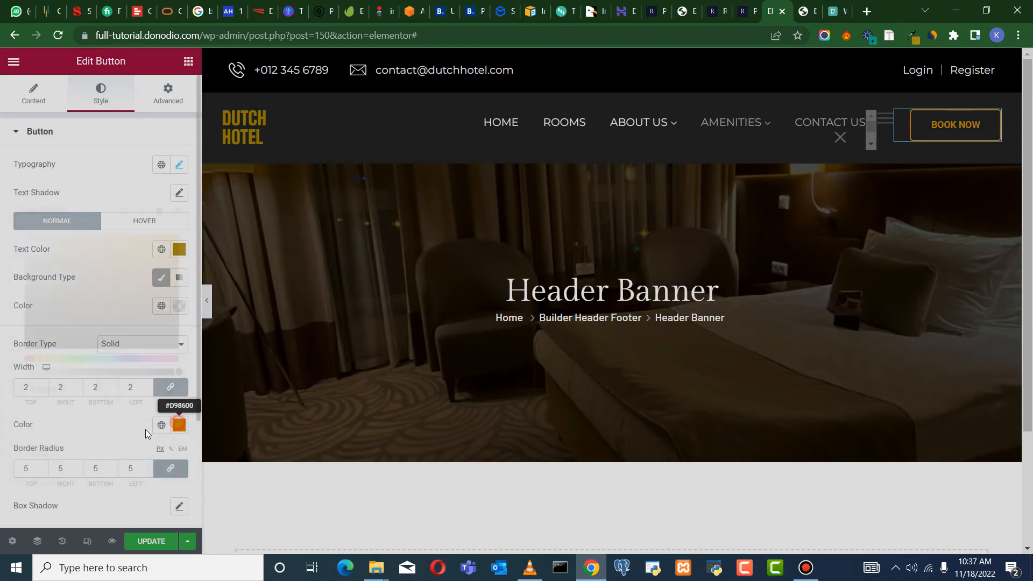
{"action": "right_click", "coordinate": [66, 387]}
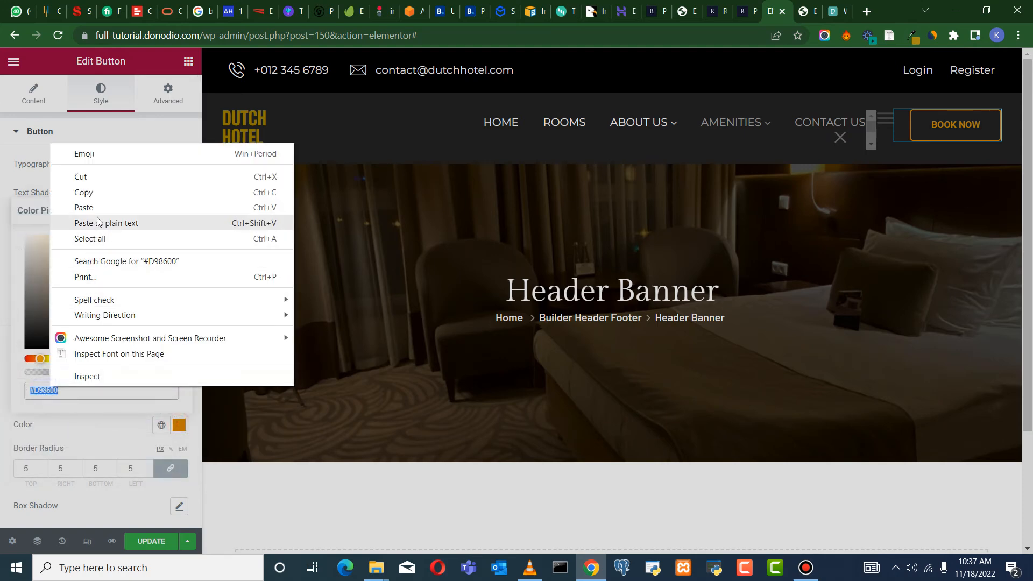
{"action": "left_click", "coordinate": [86, 198]}
{"action": "left_click", "coordinate": [3, 336]}
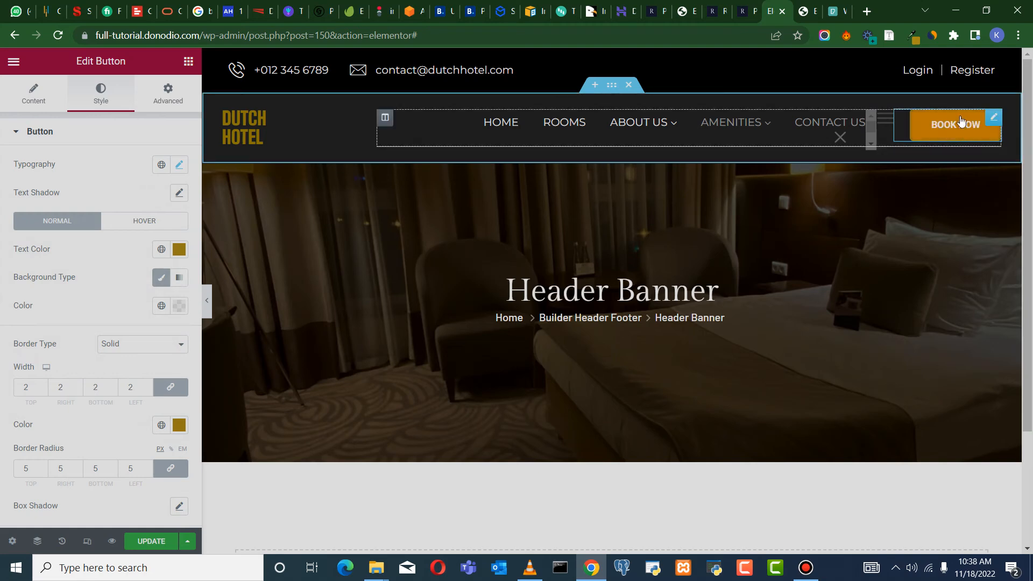
Set the BOOK NOW button's hover background color to the copied gold #a88a16
{"action": "left_click", "coordinate": [143, 226]}
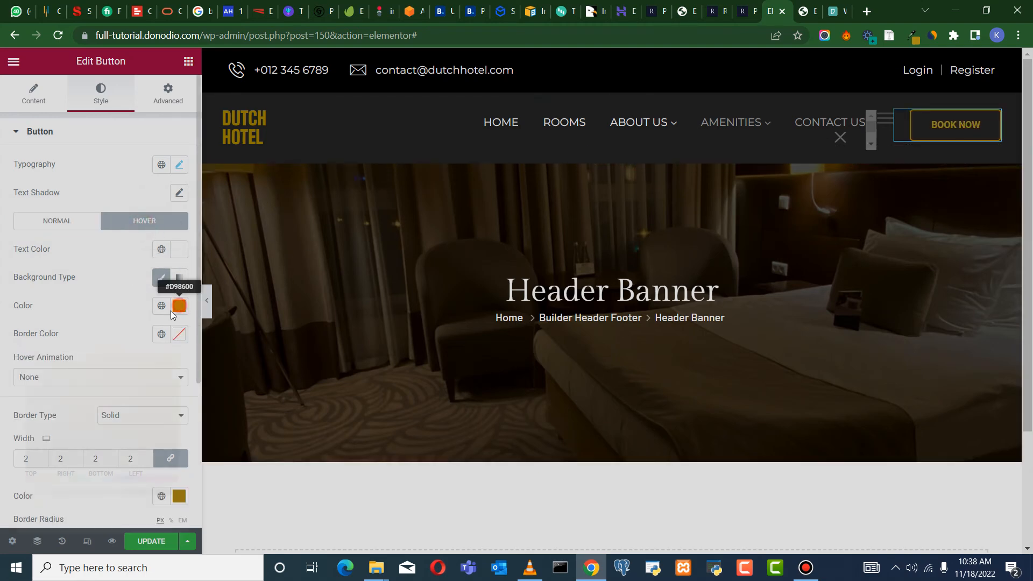
{"action": "left_click", "coordinate": [173, 310]}
{"action": "right_click", "coordinate": [51, 509]}
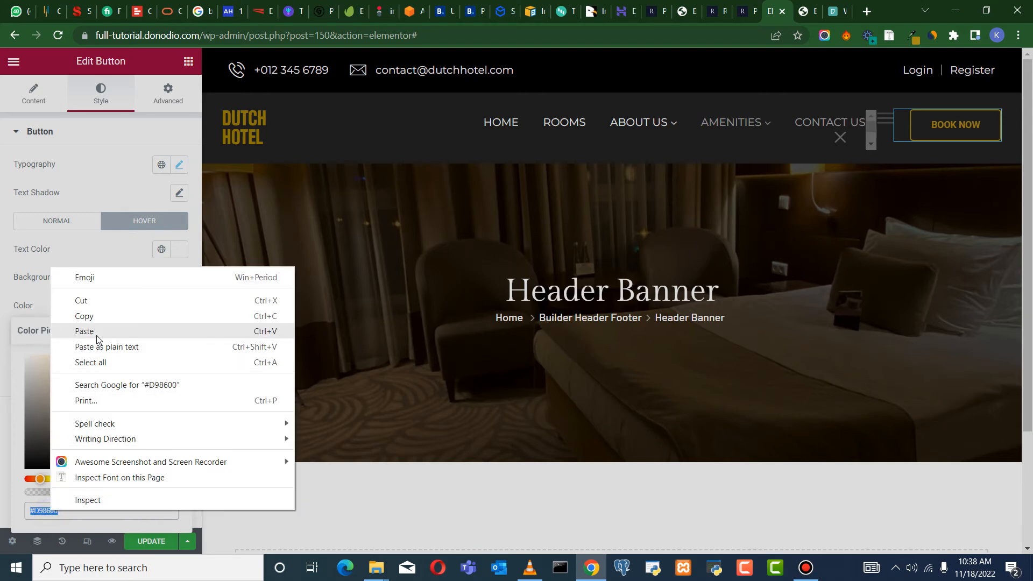
{"action": "left_click", "coordinate": [98, 335]}
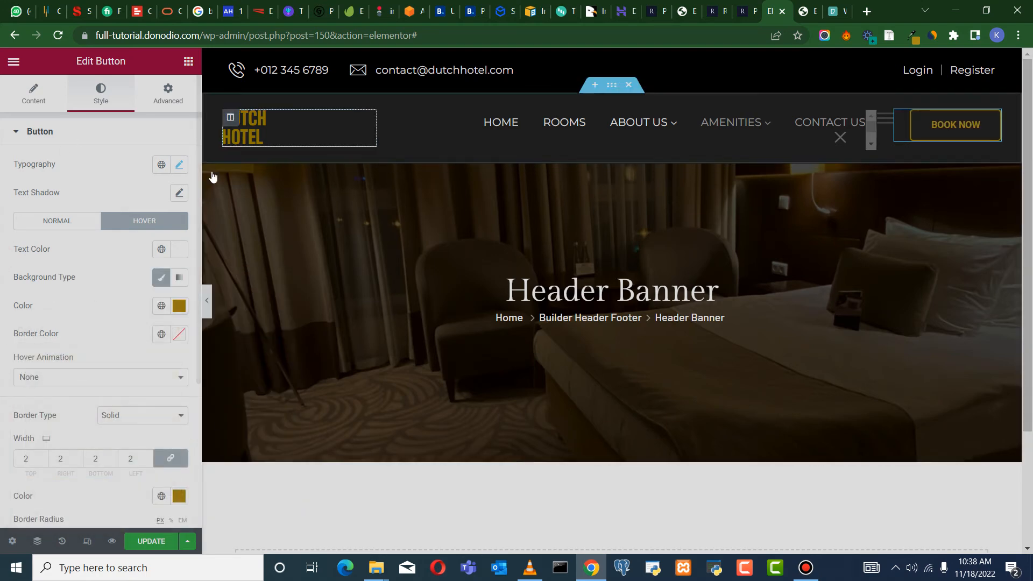
Set the BOOK NOW button's typography to weight 800 (Extra Bold) and the Montserrat family
{"action": "left_click", "coordinate": [179, 166]}
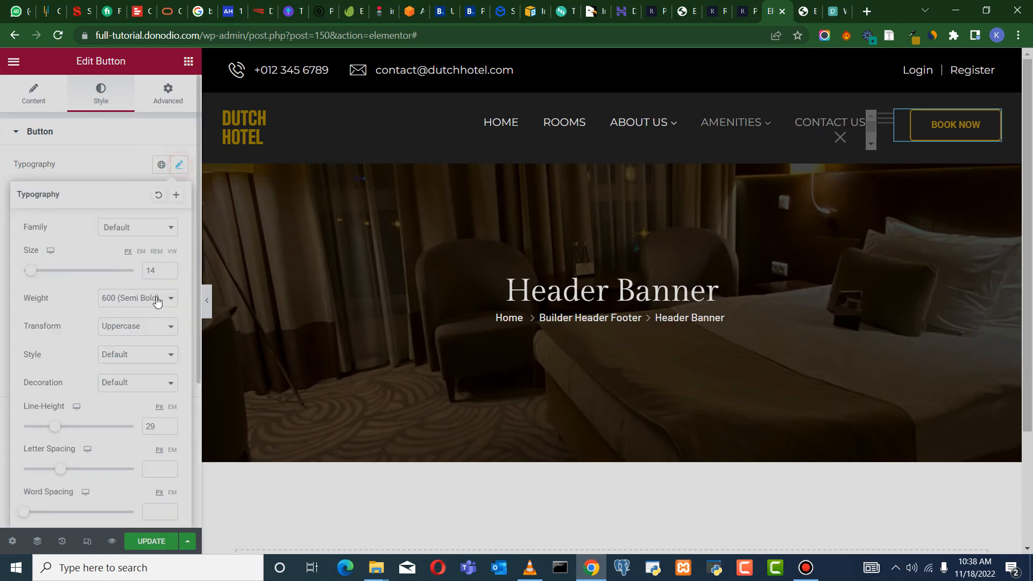
{"action": "left_click", "coordinate": [139, 299]}
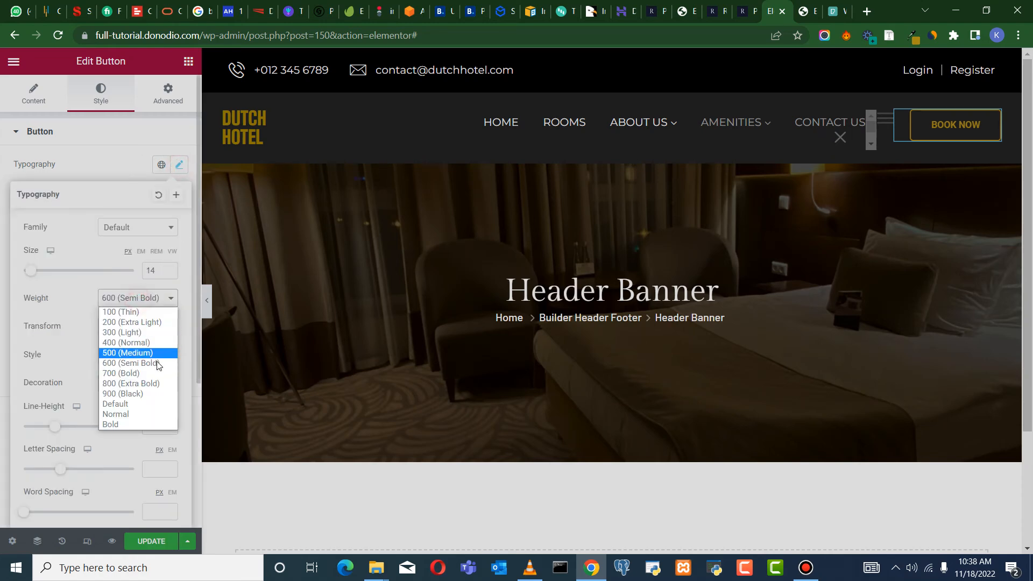
{"action": "left_click", "coordinate": [154, 383]}
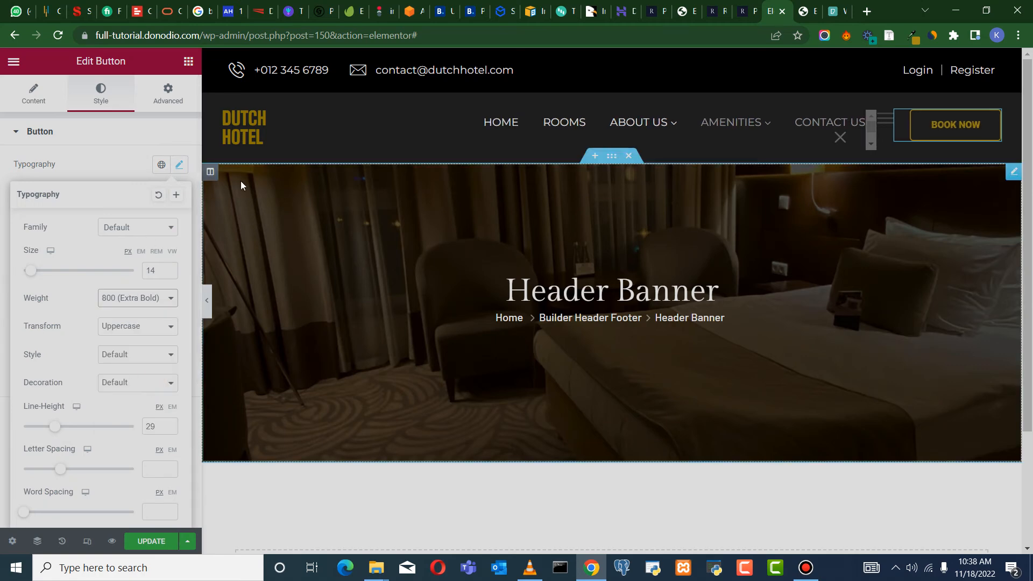
{"action": "left_click", "coordinate": [152, 232]}
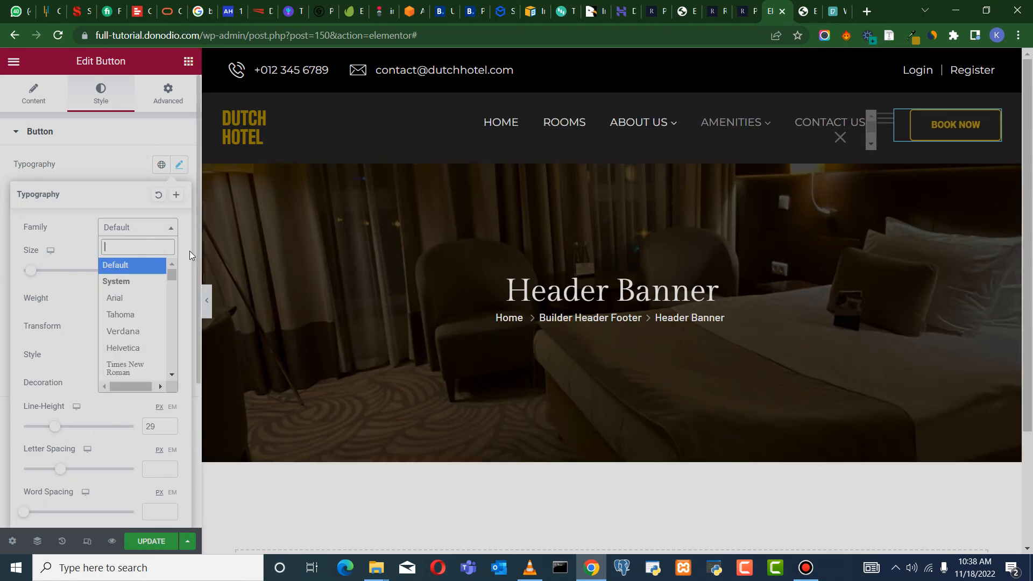
{"action": "type", "text": "MONTSE"}
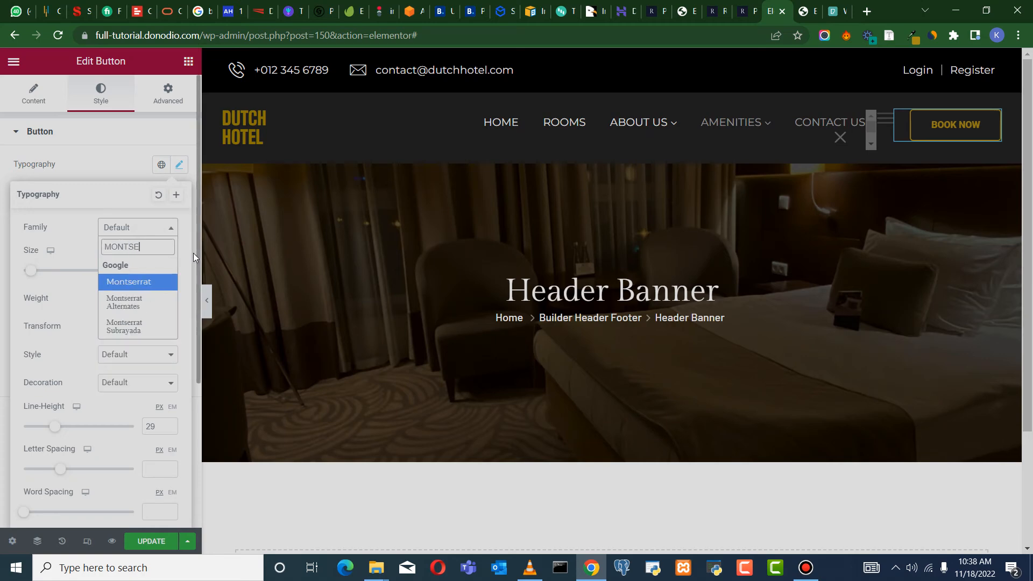
{"action": "key", "text": "Return"}
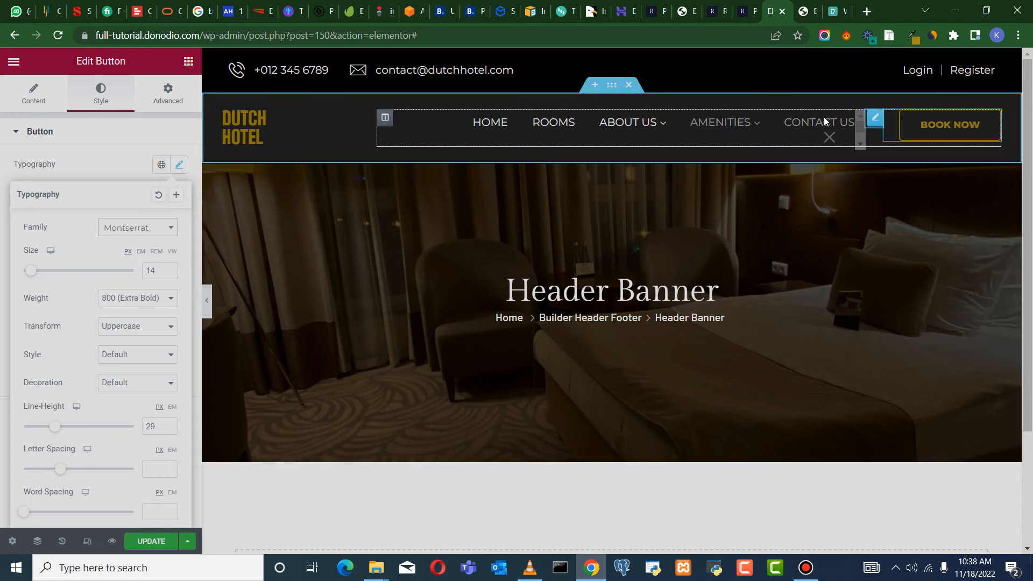
Select the header's Menu Canvas widget and set its button color to #FFFFFF
{"action": "left_click", "coordinate": [873, 120]}
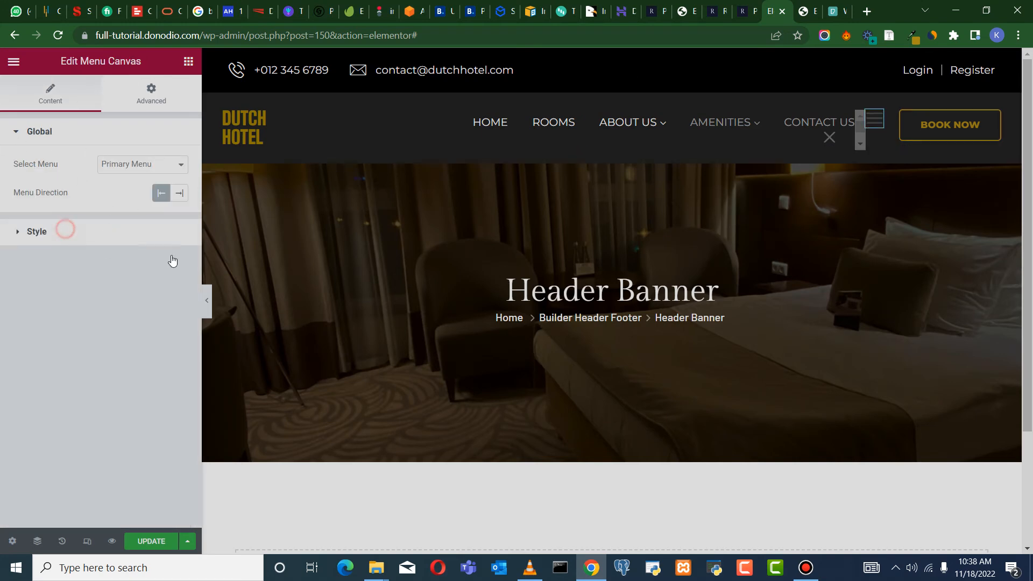
{"action": "left_click", "coordinate": [179, 198]}
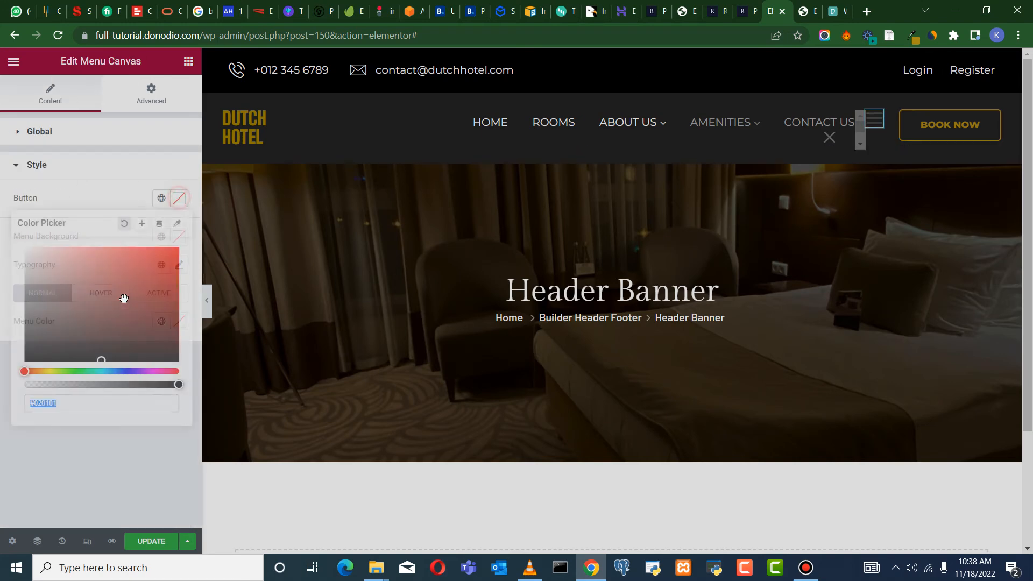
{"action": "key", "text": "ctrl+a"}
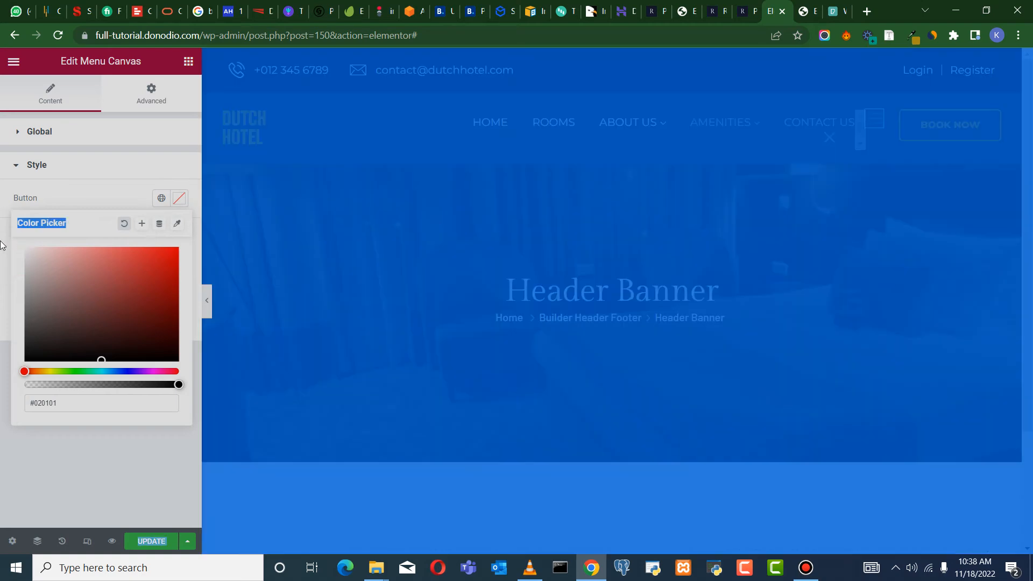
{"action": "left_click", "coordinate": [13, 434]}
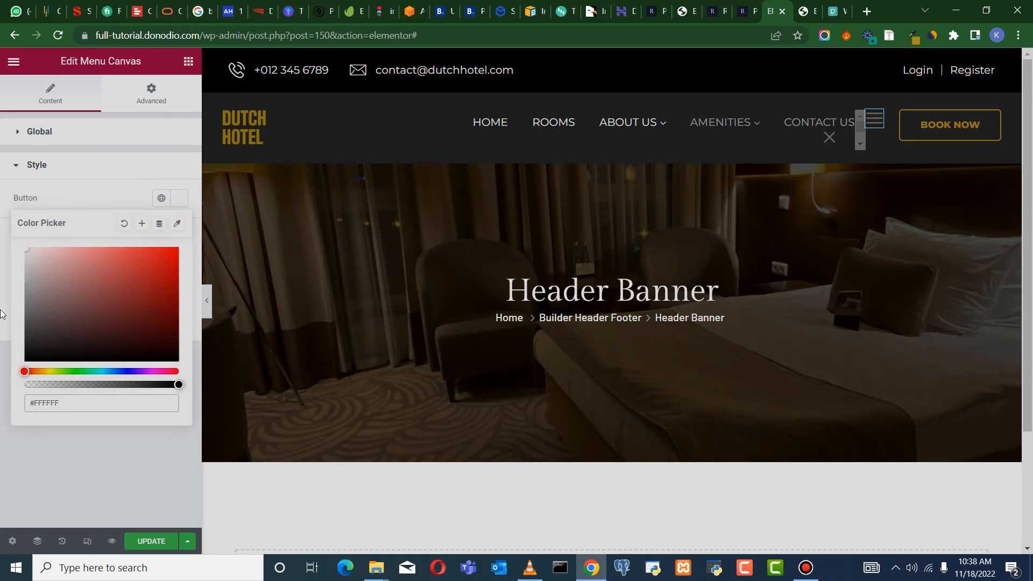
{"action": "left_click", "coordinate": [105, 428]}
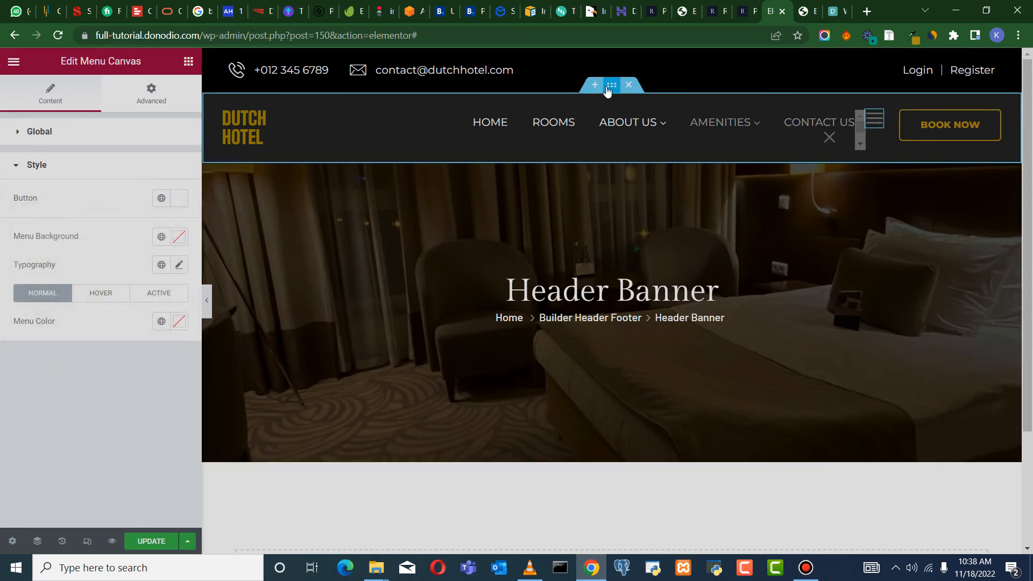
Set the background color of the header section holding the logo and menu to black, and update the template
{"action": "left_click", "coordinate": [610, 86]}
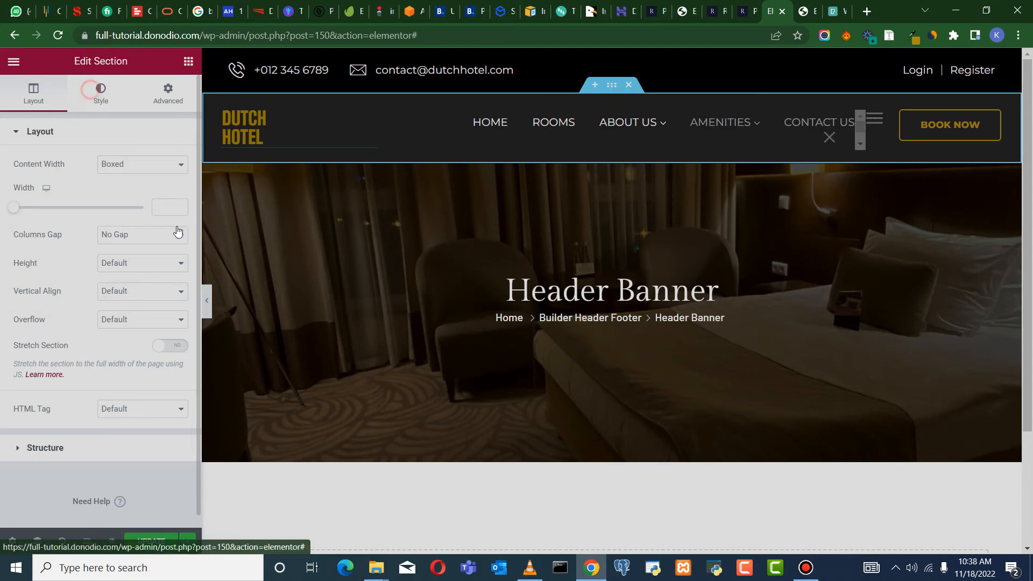
{"action": "left_click", "coordinate": [100, 93]}
{"action": "left_click", "coordinate": [179, 223]}
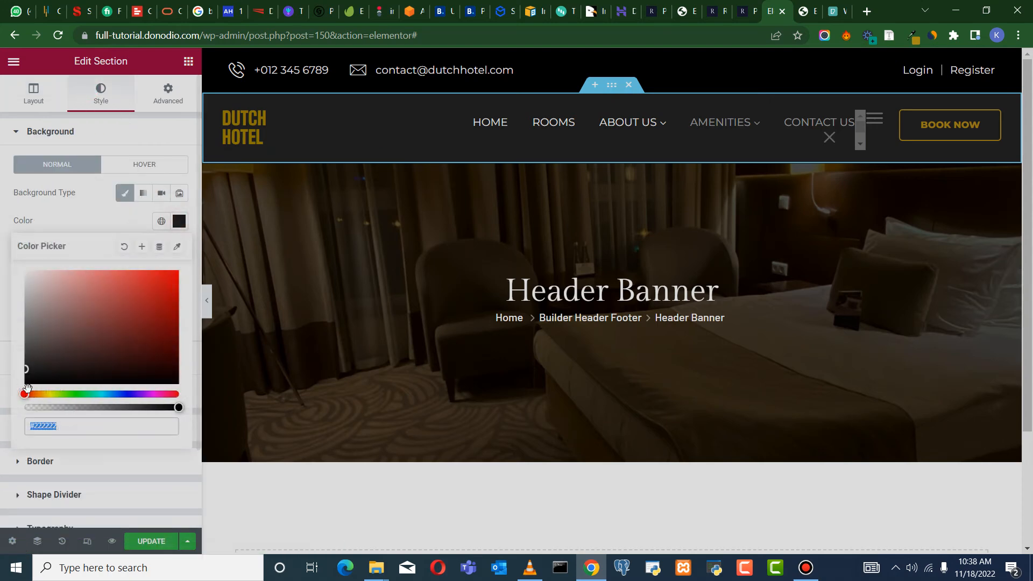
{"action": "left_click_drag", "start_coordinate": [27, 371], "coordinate": [0, 406]}
{"action": "left_click", "coordinate": [1, 407]}
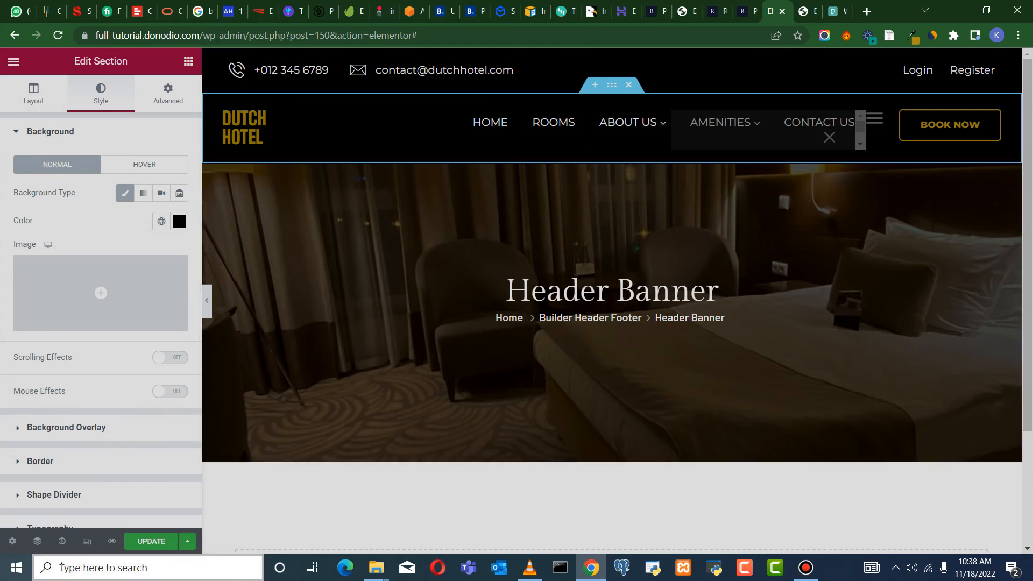
{"action": "left_click", "coordinate": [151, 542]}
{"action": "scroll", "coordinate": [618, 318], "scroll_direction": "down", "scroll_amount": 2}
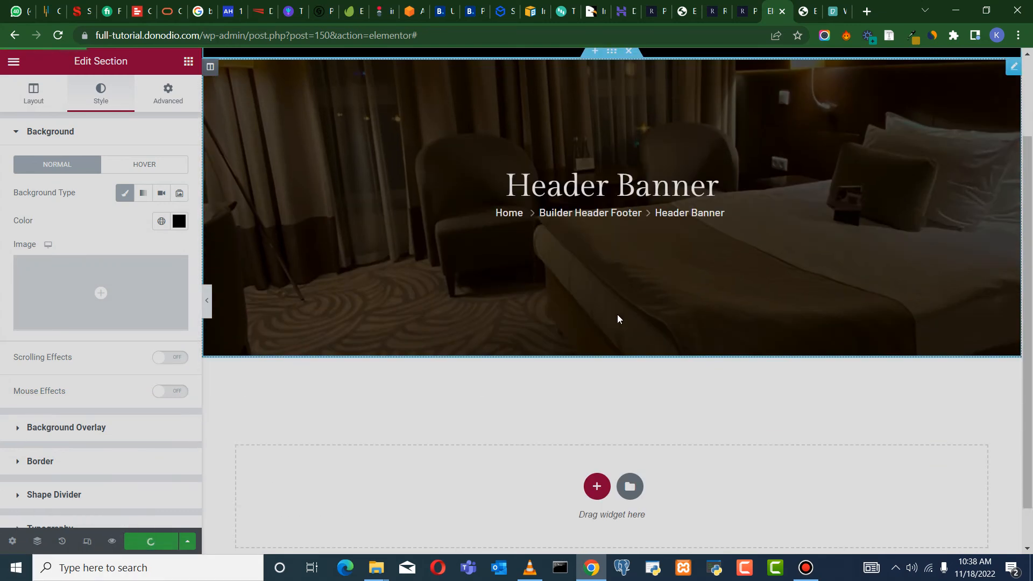
{"action": "scroll", "coordinate": [648, 295], "scroll_direction": "up", "scroll_amount": 2}
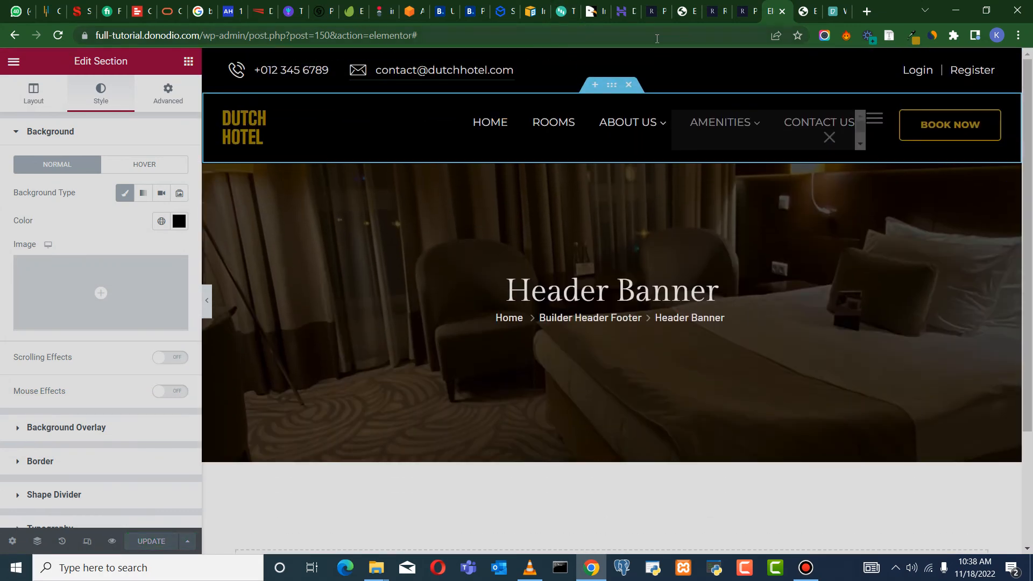
Open the live homepage at full-tutorial.donodio.com and reload it to check the header
{"action": "left_click_drag", "start_coordinate": [203, 38], "coordinate": [863, 83]}
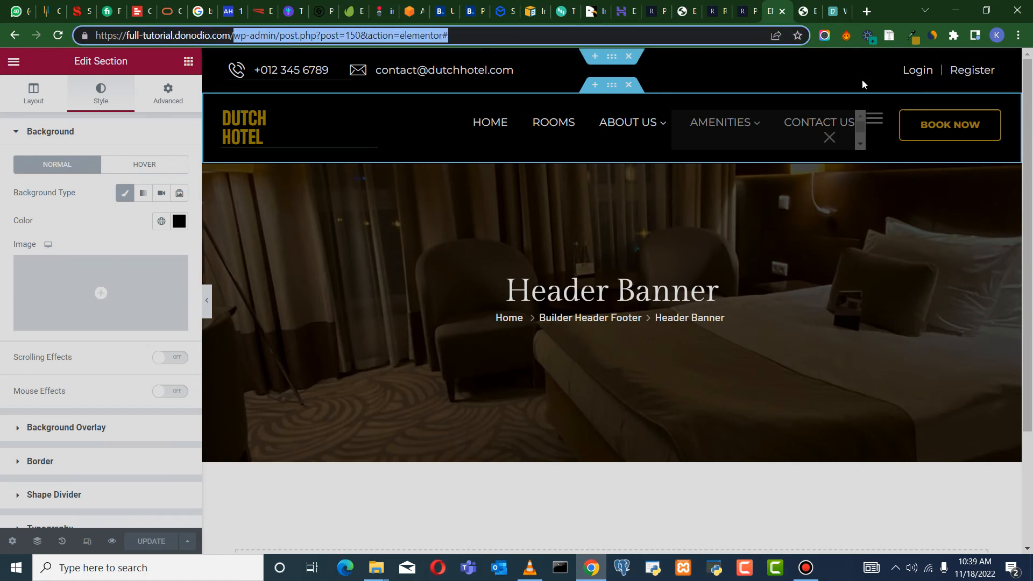
{"action": "key", "text": "BackSpace"}
{"action": "key", "text": "Return"}
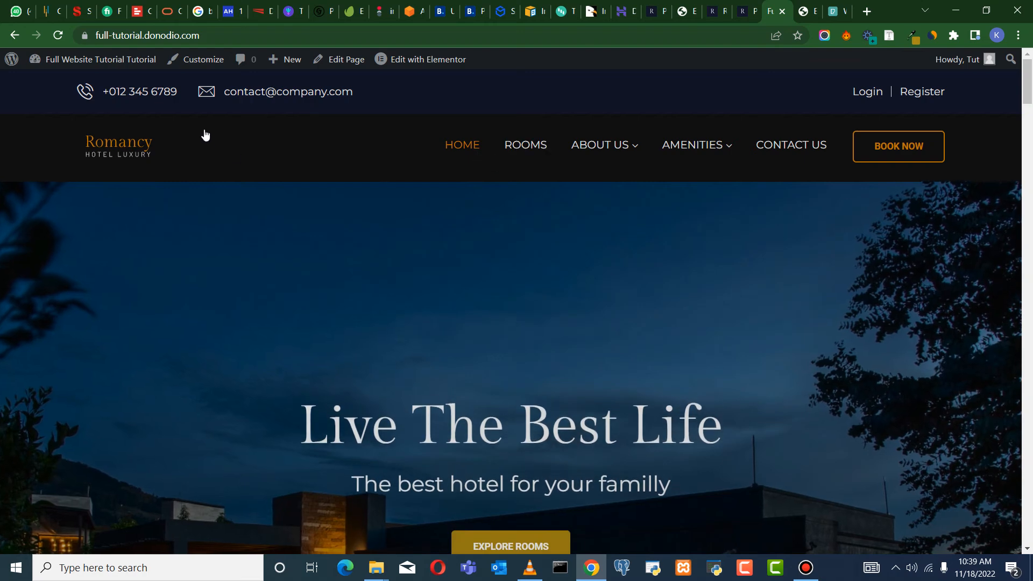
{"action": "left_click", "coordinate": [58, 35]}
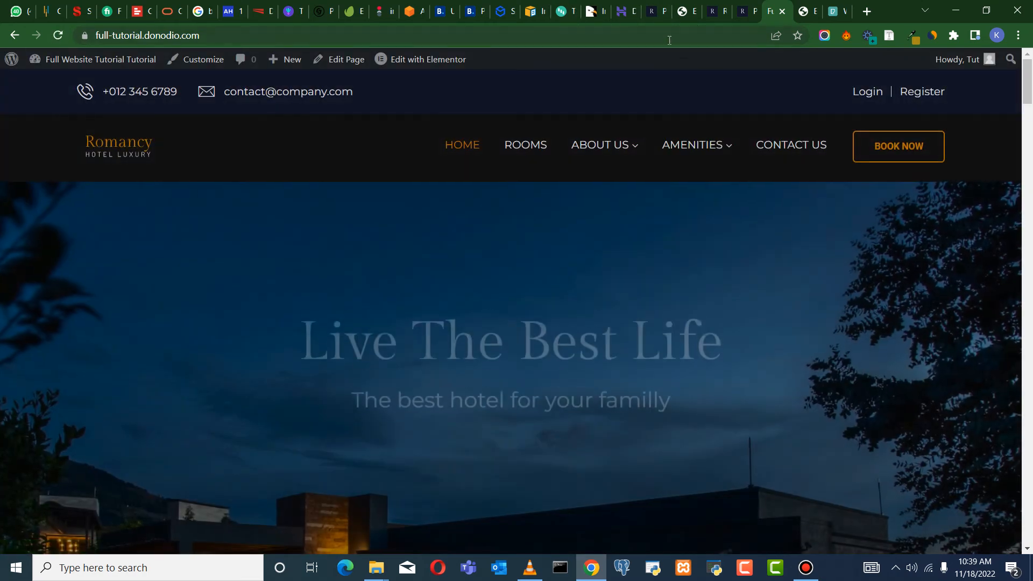
Look through the open site tabs and examine the header in the homepage's Elementor editor
{"action": "left_click", "coordinate": [740, 11]}
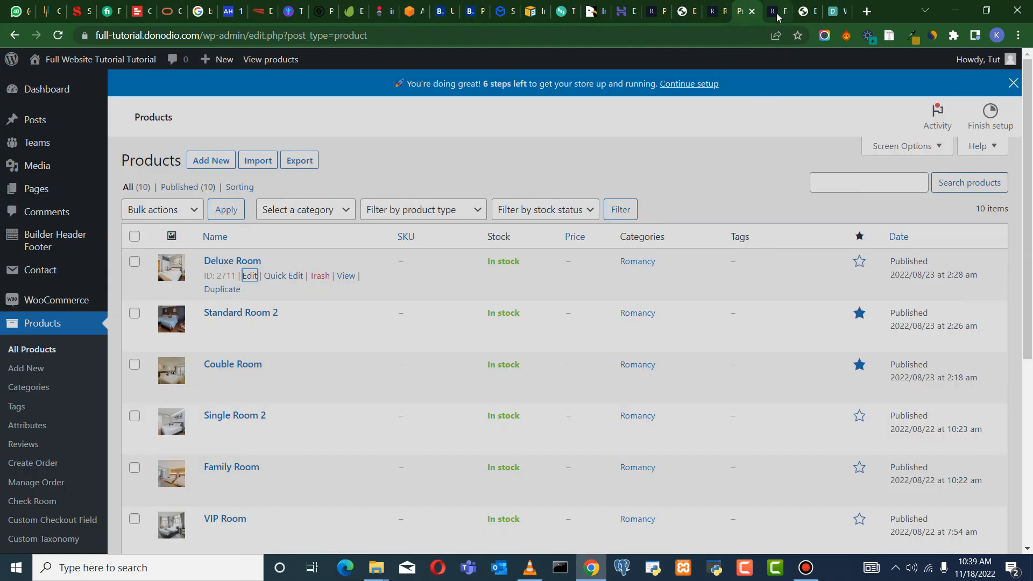
{"action": "left_click", "coordinate": [776, 15]}
{"action": "left_click", "coordinate": [731, 12]}
{"action": "left_click", "coordinate": [719, 16]}
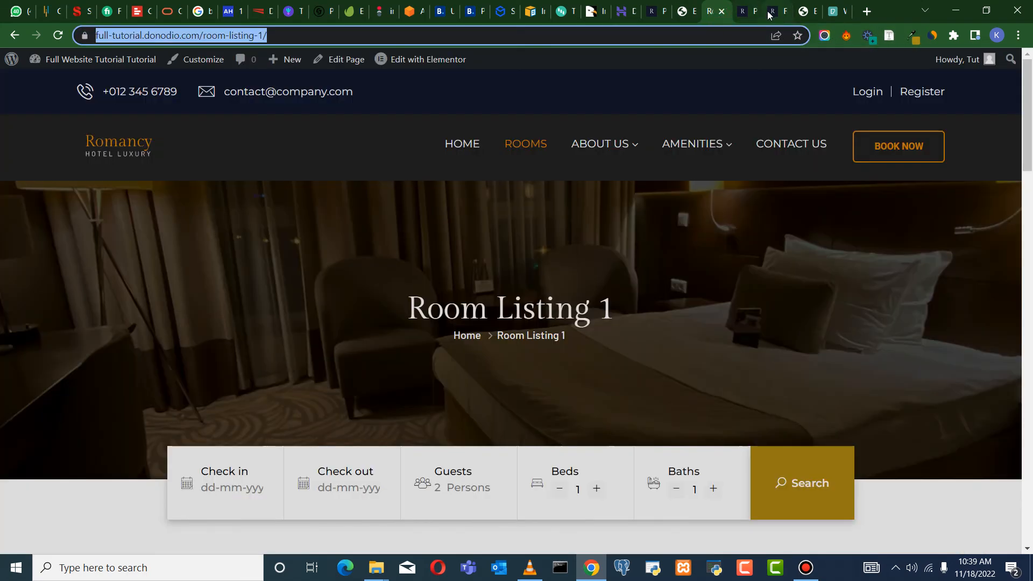
{"action": "left_click", "coordinate": [802, 14]}
{"action": "scroll", "coordinate": [775, 178], "scroll_direction": "up", "scroll_amount": 5}
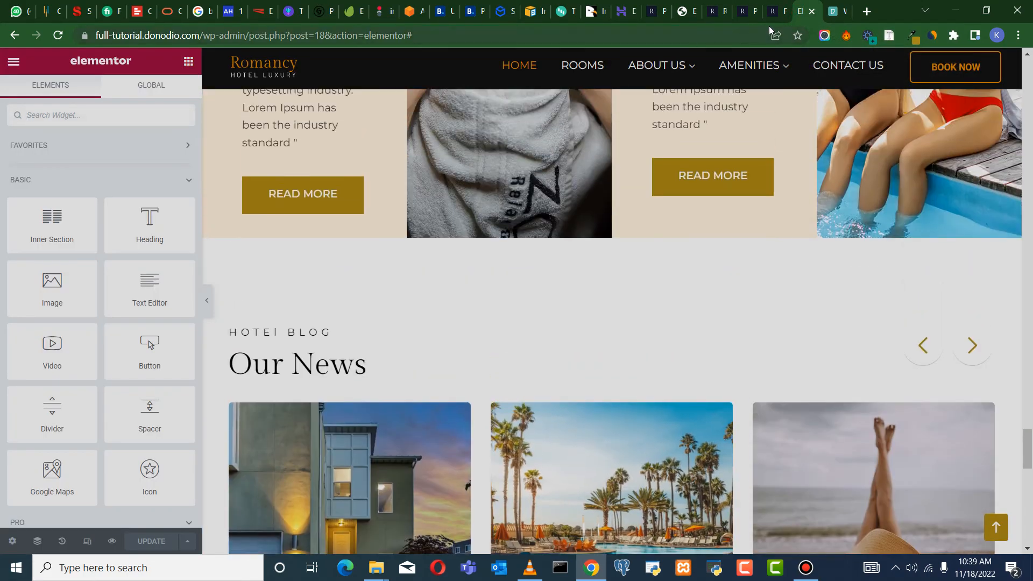
{"action": "scroll", "coordinate": [664, 62], "scroll_direction": "up", "scroll_amount": 10}
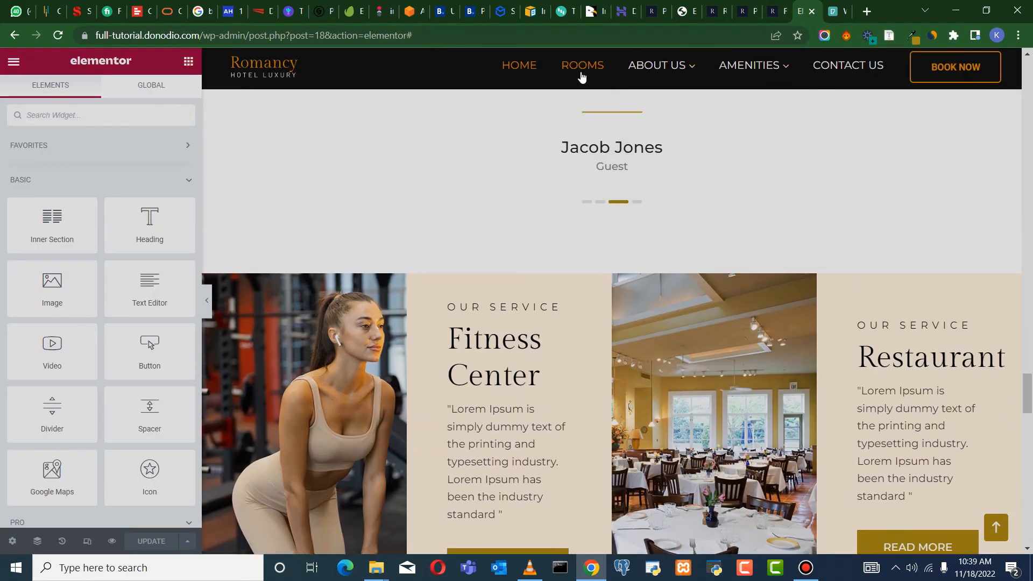
{"action": "scroll", "coordinate": [581, 77], "scroll_direction": "up", "scroll_amount": 3}
Load the full-tutorial.donodio.com homepage in place of its editor and open the Header 1 template in Elementor
{"action": "left_click", "coordinate": [350, 39]}
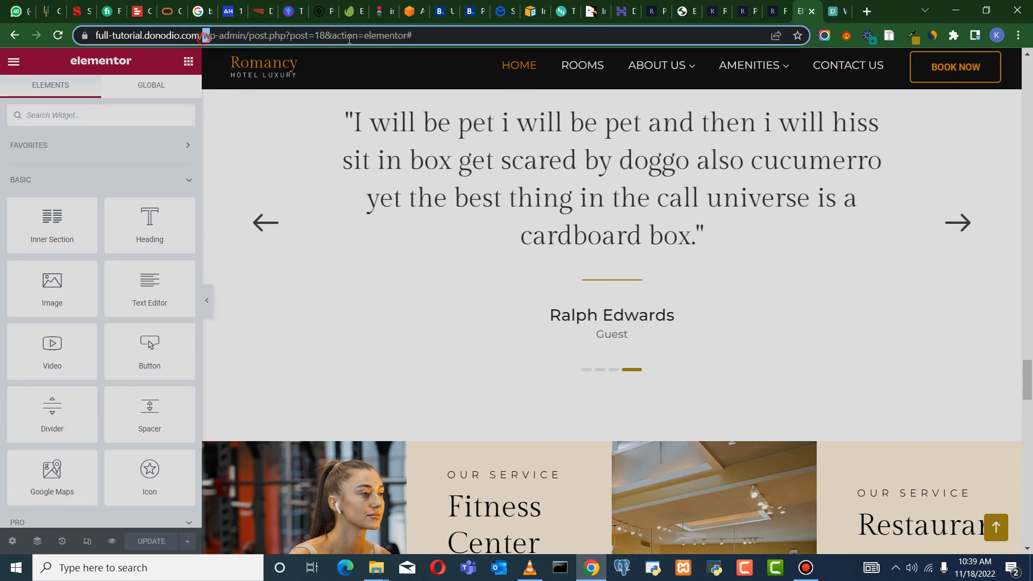
{"action": "left_click_drag", "start_coordinate": [349, 39], "coordinate": [709, 106]}
{"action": "key", "text": "BackSpace"}
{"action": "key", "text": "Return"}
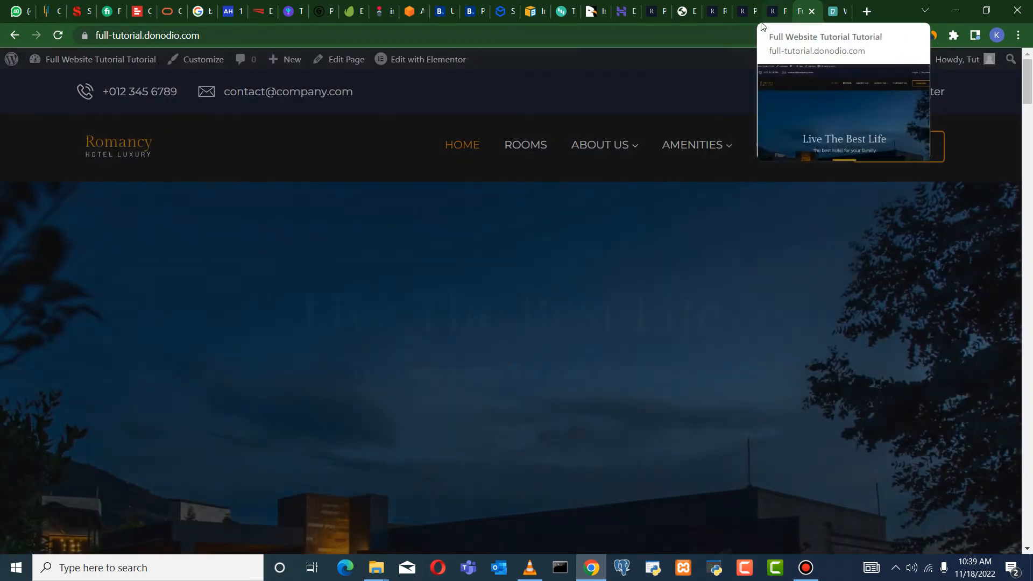
{"action": "mouse_move", "coordinate": [405, 66]}
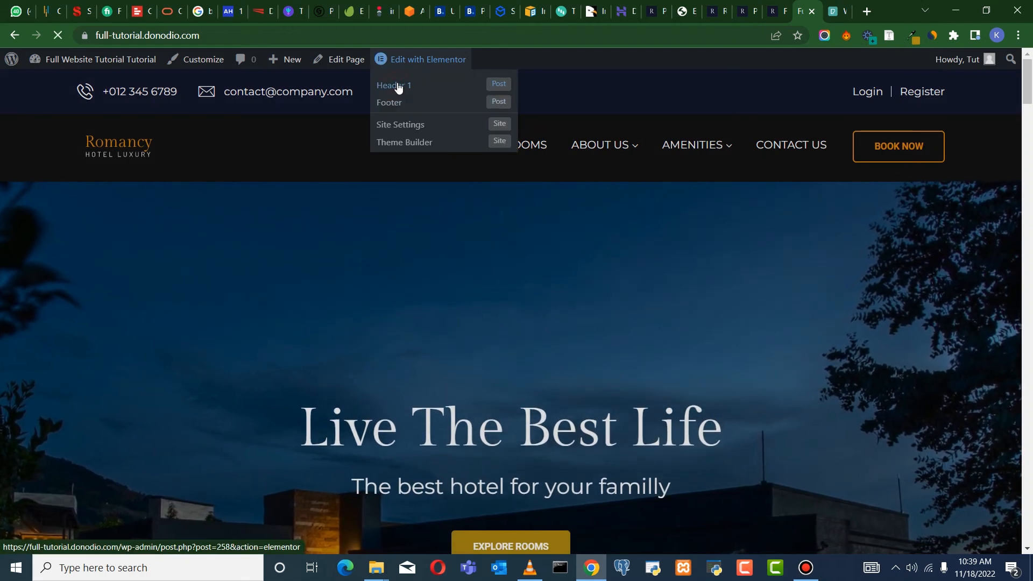
{"action": "left_click", "coordinate": [399, 87]}
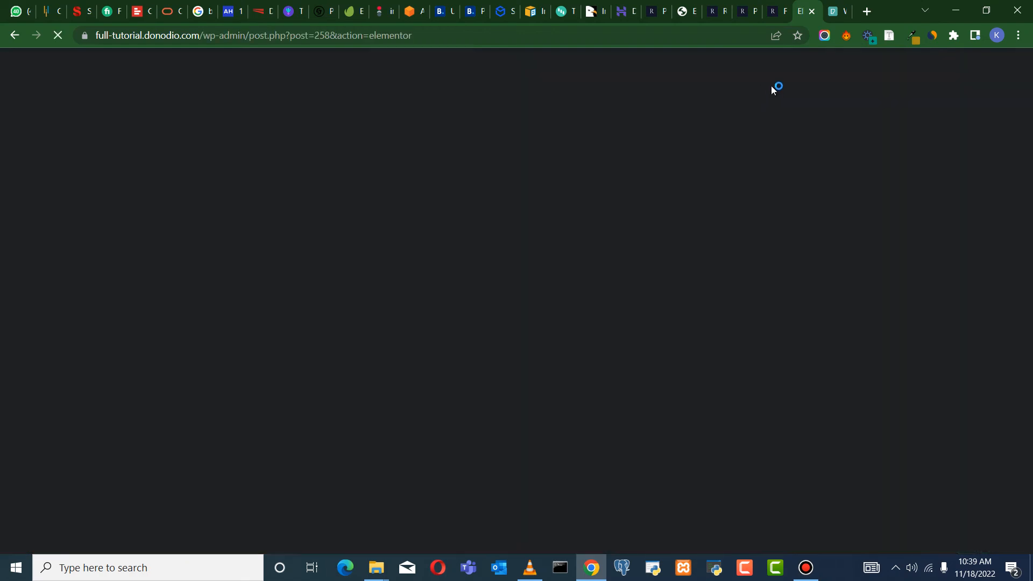
Look through the open site tabs and open the Header 1 template in Elementor from the live homepage
{"action": "left_click", "coordinate": [744, 15]}
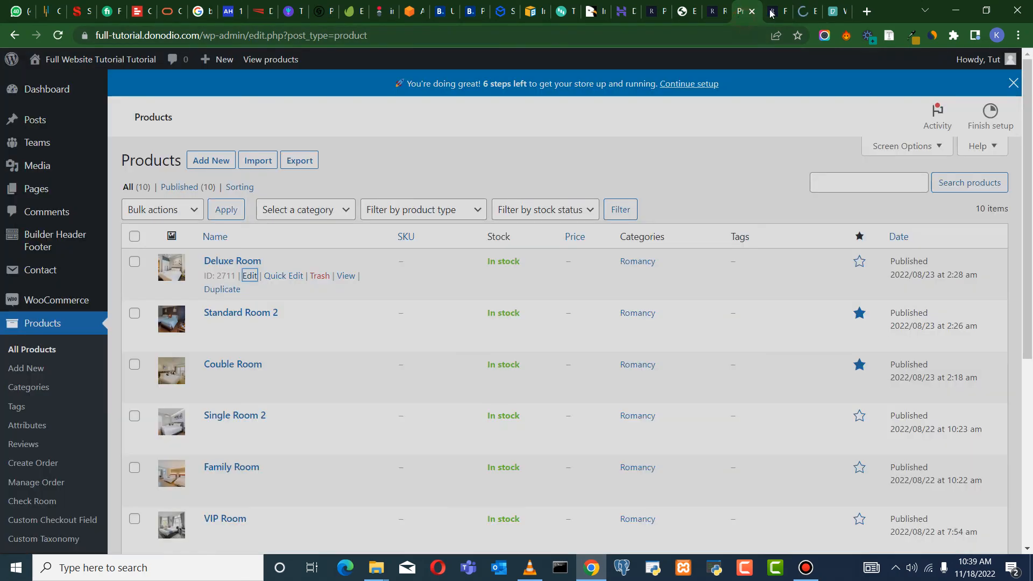
{"action": "left_click", "coordinate": [771, 6]}
{"action": "left_click", "coordinate": [687, 15]}
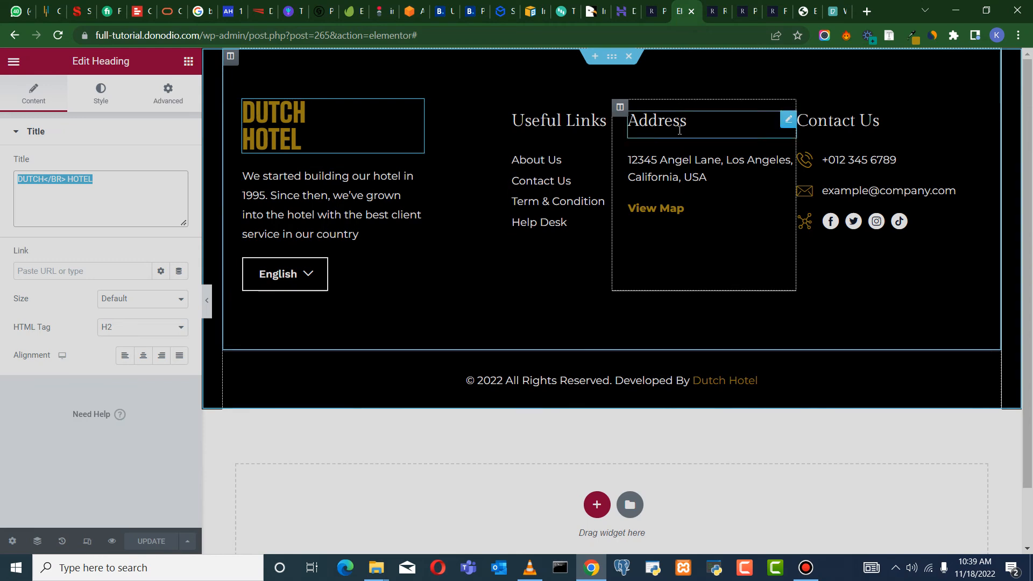
{"action": "left_click", "coordinate": [771, 15]}
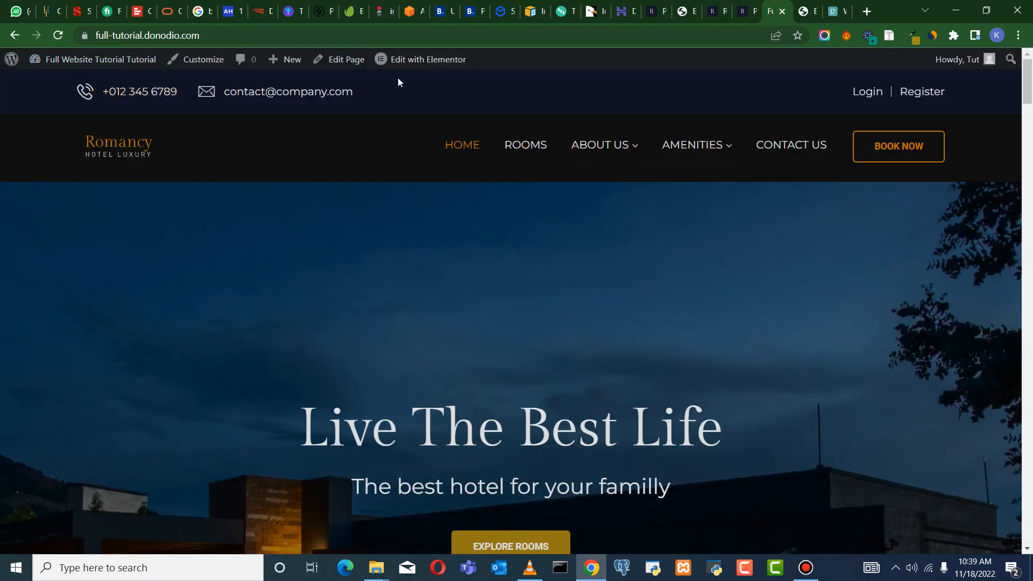
{"action": "mouse_move", "coordinate": [413, 63]}
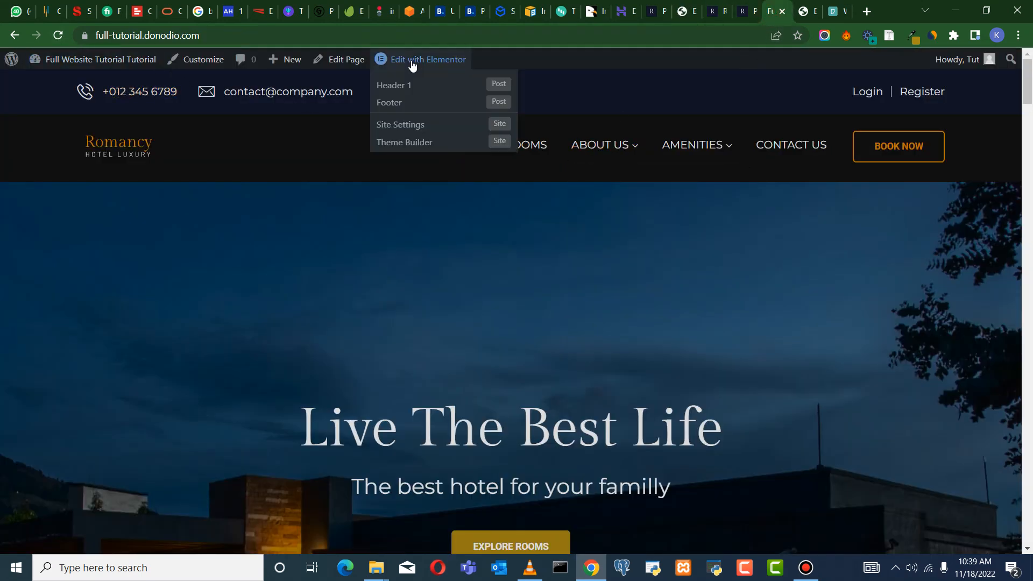
{"action": "left_click", "coordinate": [807, 16]}
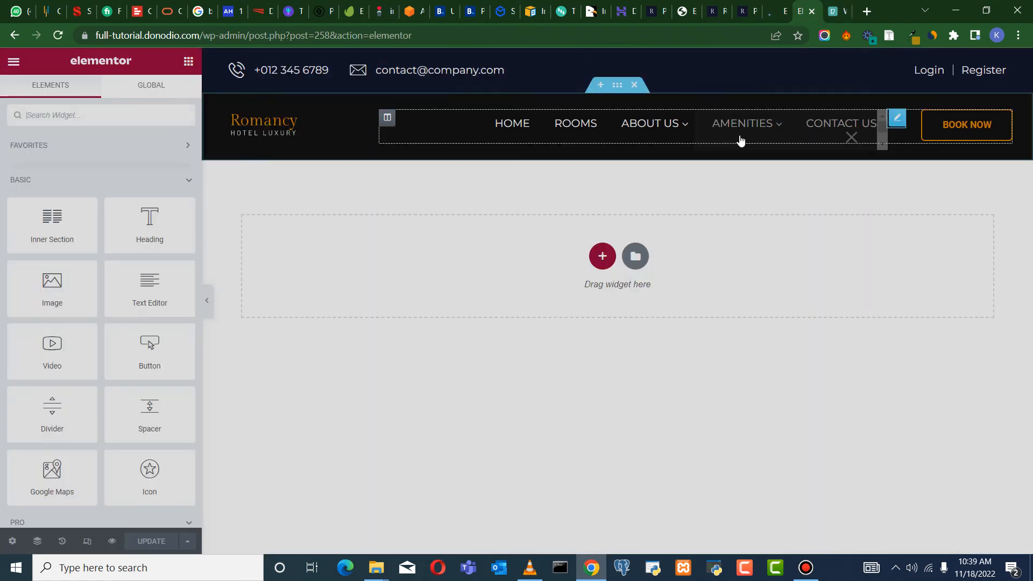
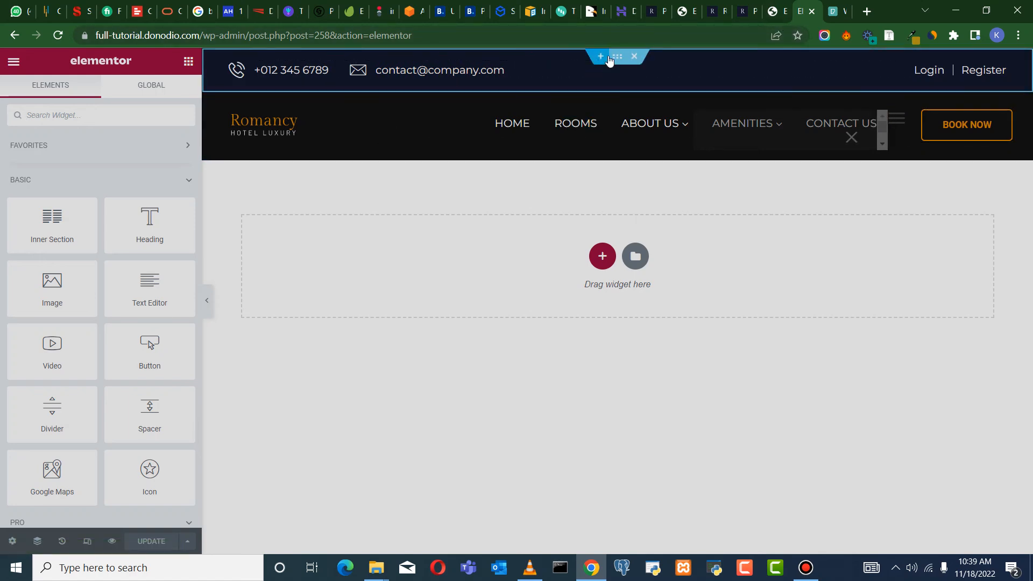
{"action": "left_click", "coordinate": [778, 15]}
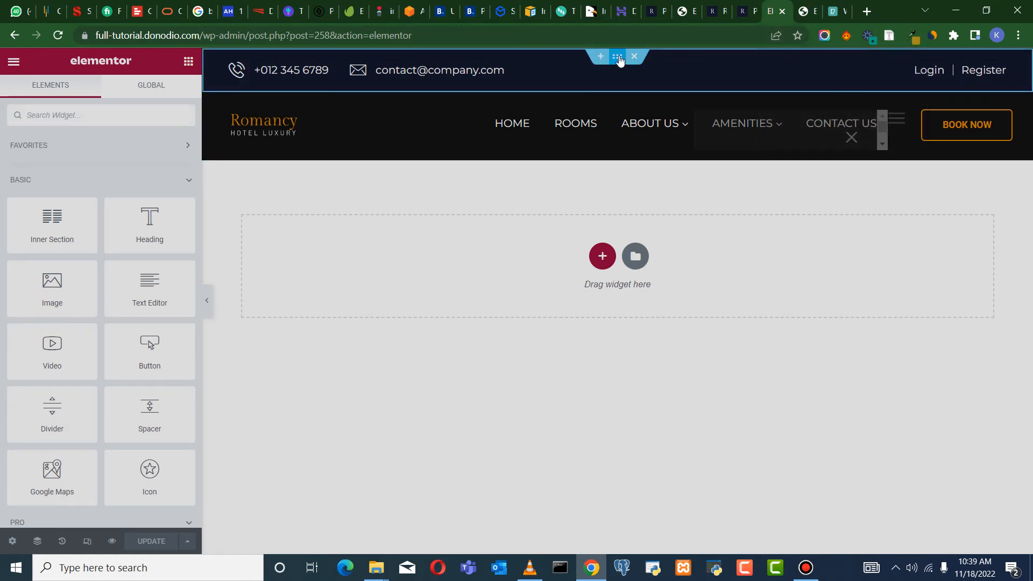
Replace the Romancy logo in the header with a Heading widget titled DUTCH</BR>HOTEL
{"action": "left_click", "coordinate": [617, 56]}
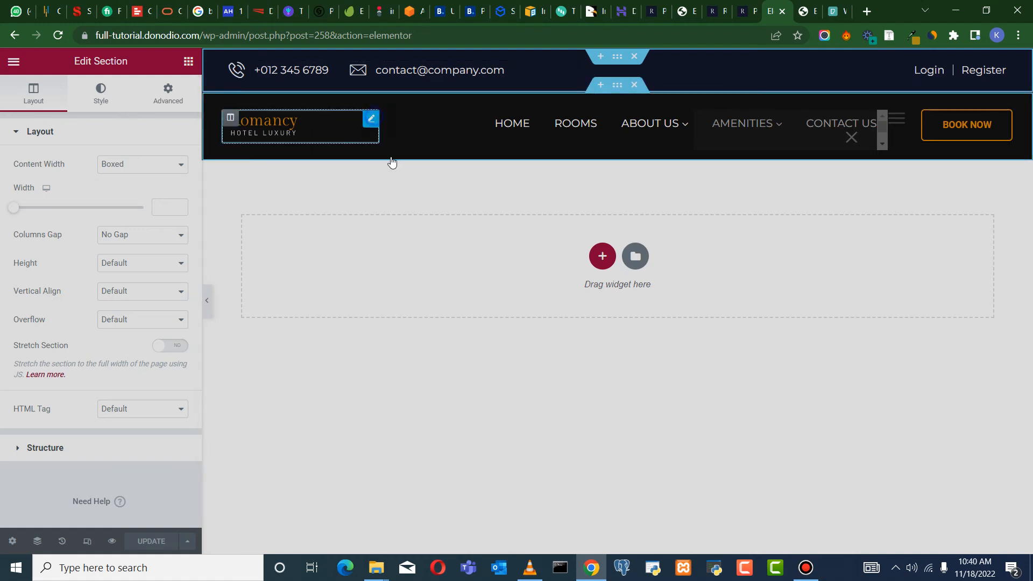
{"action": "right_click", "coordinate": [376, 120]}
{"action": "left_click", "coordinate": [407, 307]}
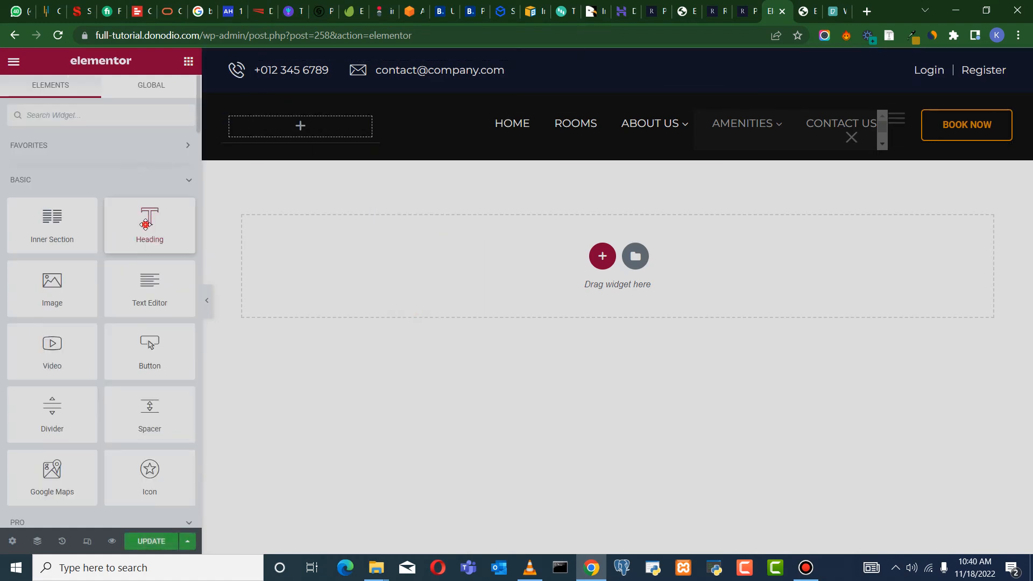
{"action": "left_click_drag", "start_coordinate": [145, 225], "coordinate": [300, 126]}
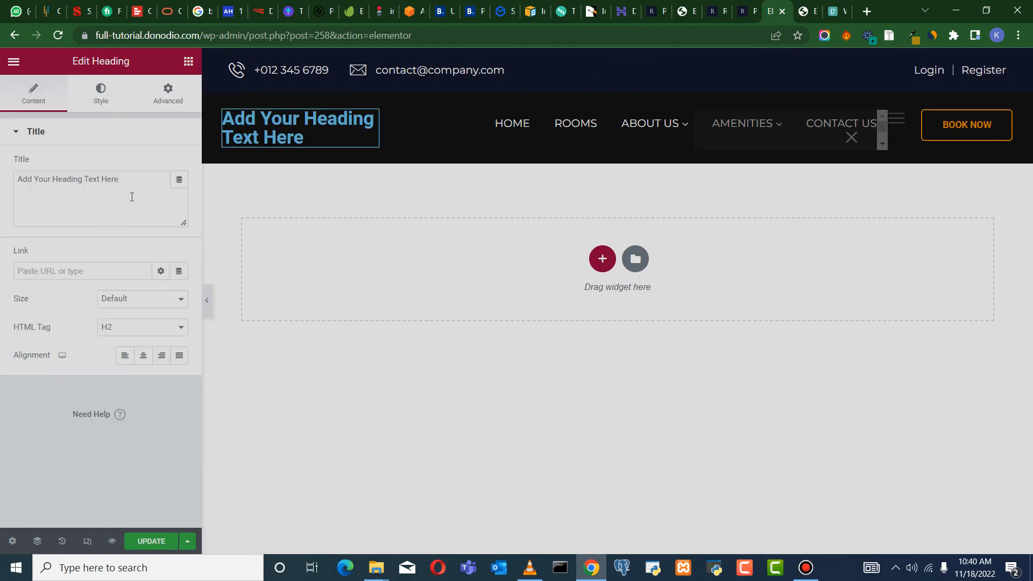
{"action": "left_click_drag", "start_coordinate": [126, 185], "coordinate": [11, 184]}
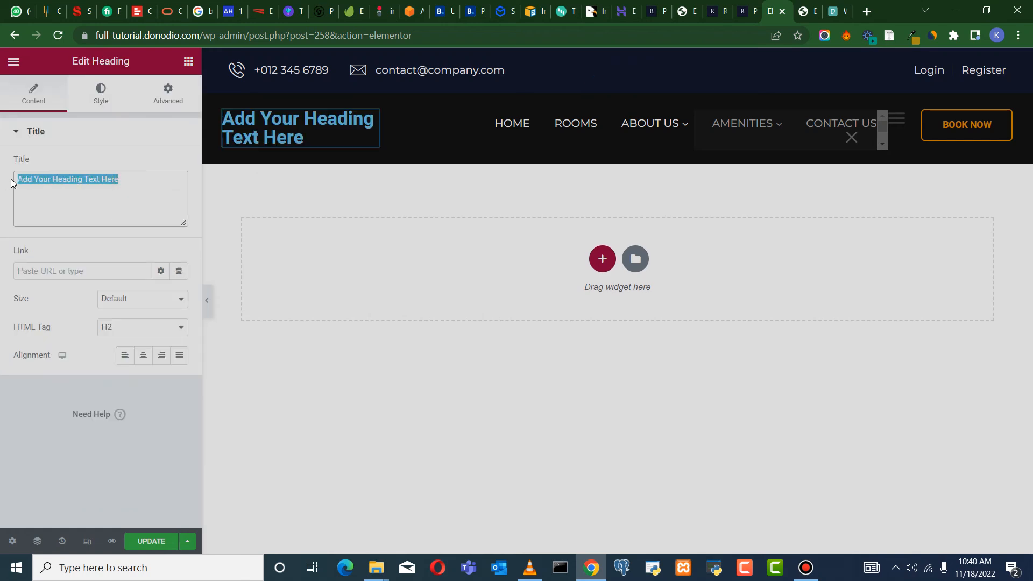
{"action": "type", "text": "DUTCH</BR"}
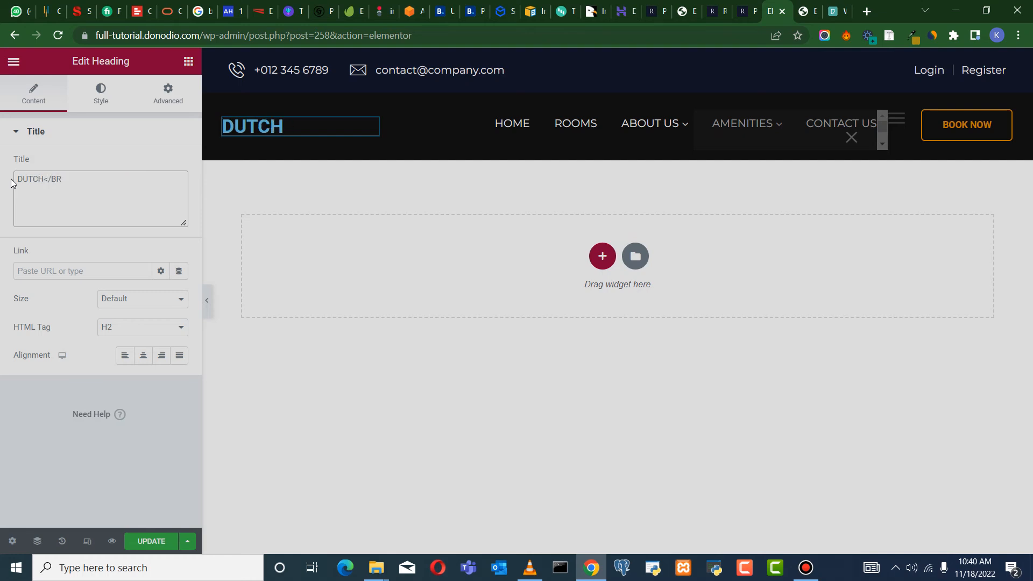
{"action": "type", "text": ">HOTEL"}
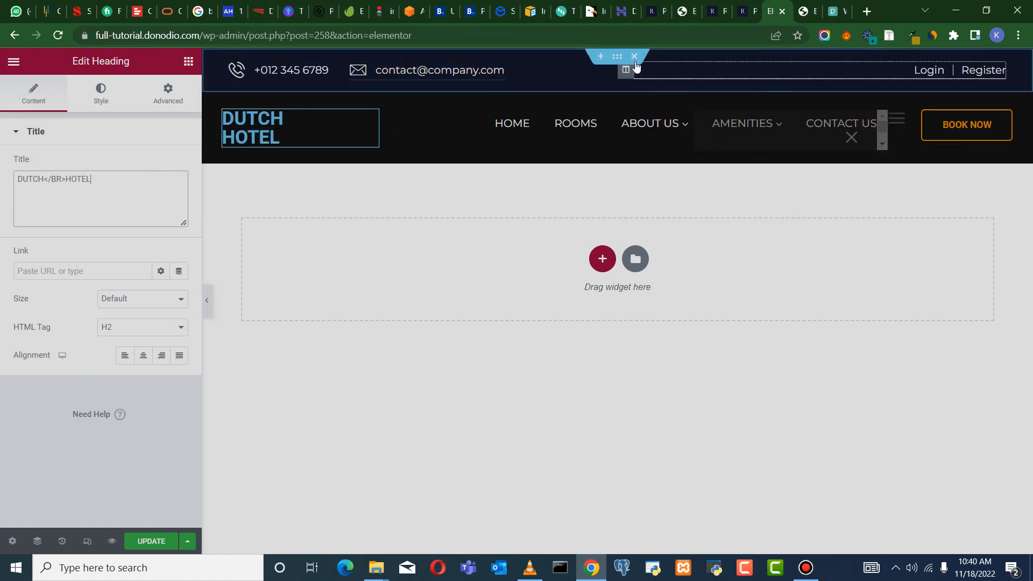
Set the background color of the header section holding the phone, email and login links to #000000
{"action": "left_click", "coordinate": [618, 58]}
{"action": "left_click", "coordinate": [100, 95]}
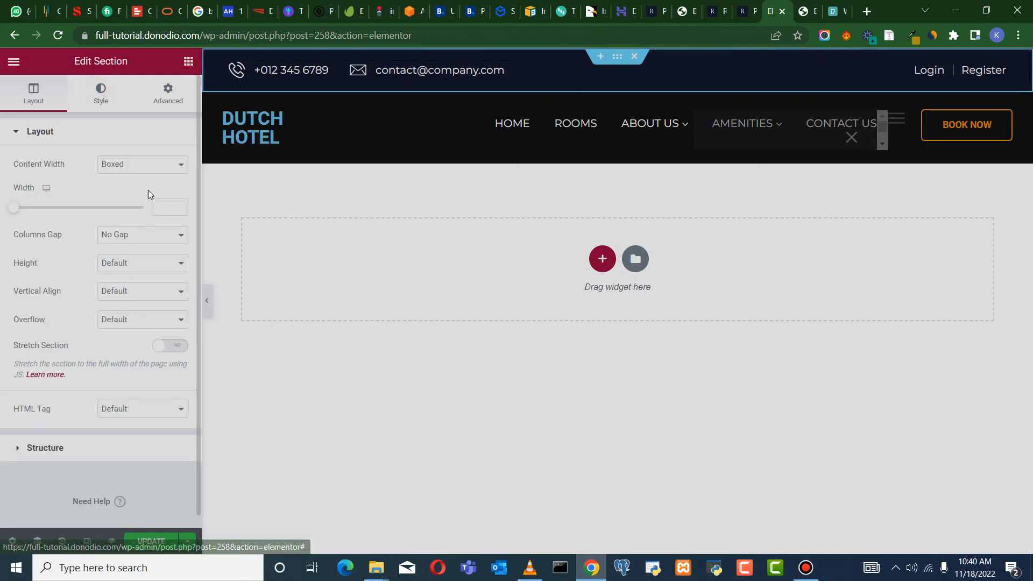
{"action": "left_click", "coordinate": [91, 93]}
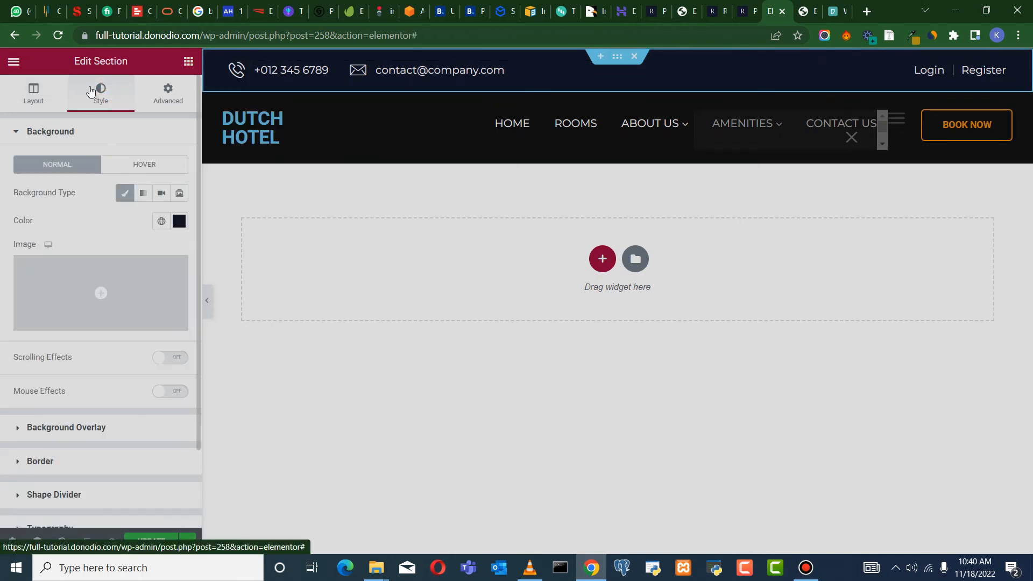
{"action": "left_click", "coordinate": [179, 221]}
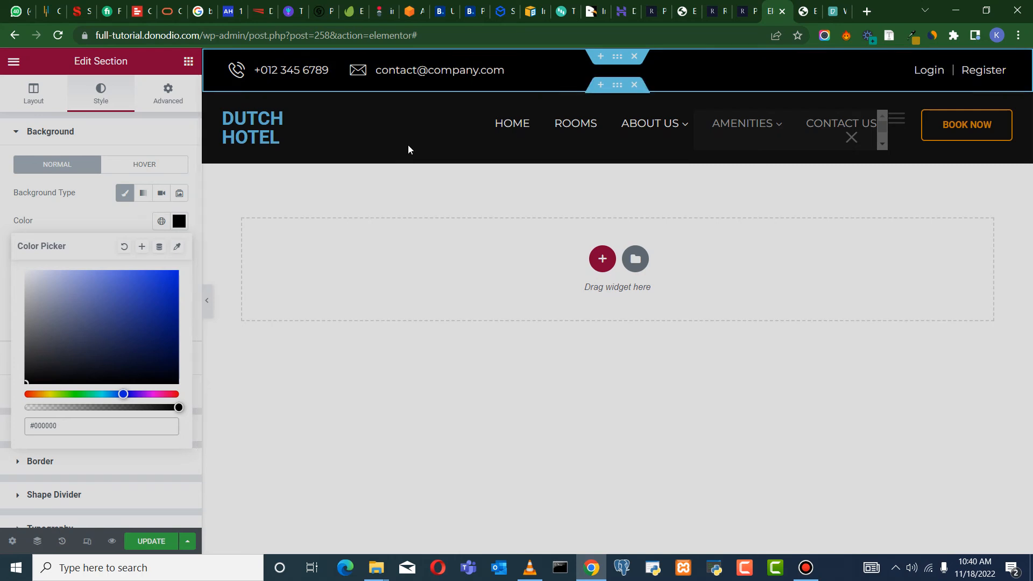
Set the text color of the DUTCH HOTEL heading in the header to gold #a88a16
{"action": "left_click", "coordinate": [368, 114]}
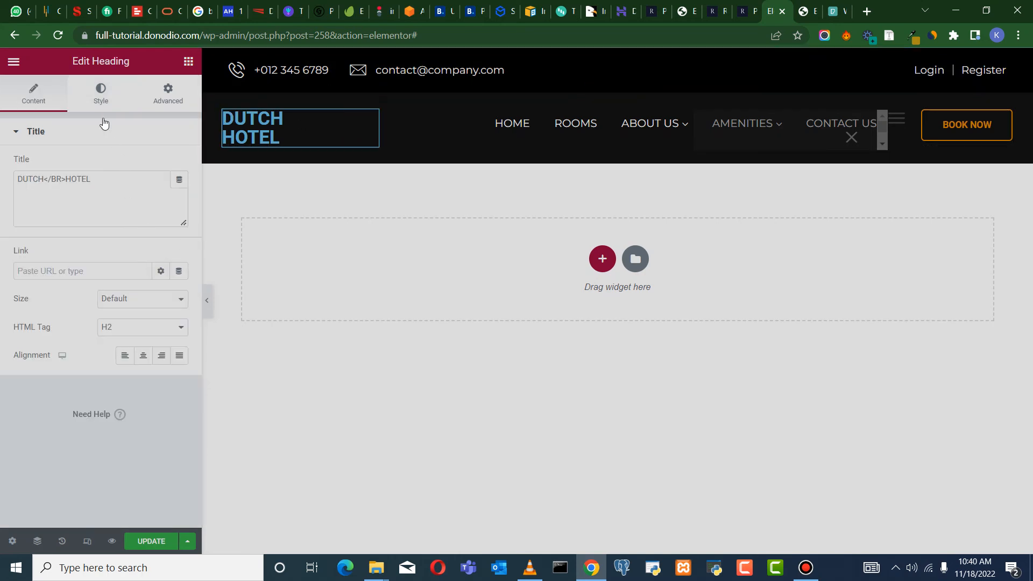
{"action": "left_click", "coordinate": [101, 93]}
{"action": "left_click", "coordinate": [179, 164]}
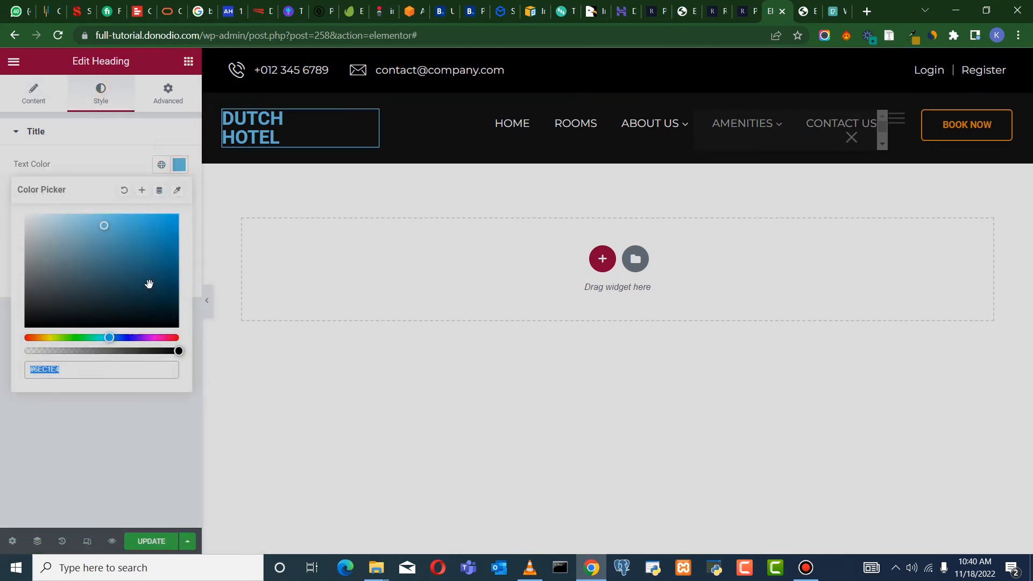
{"action": "left_click", "coordinate": [38, 338]}
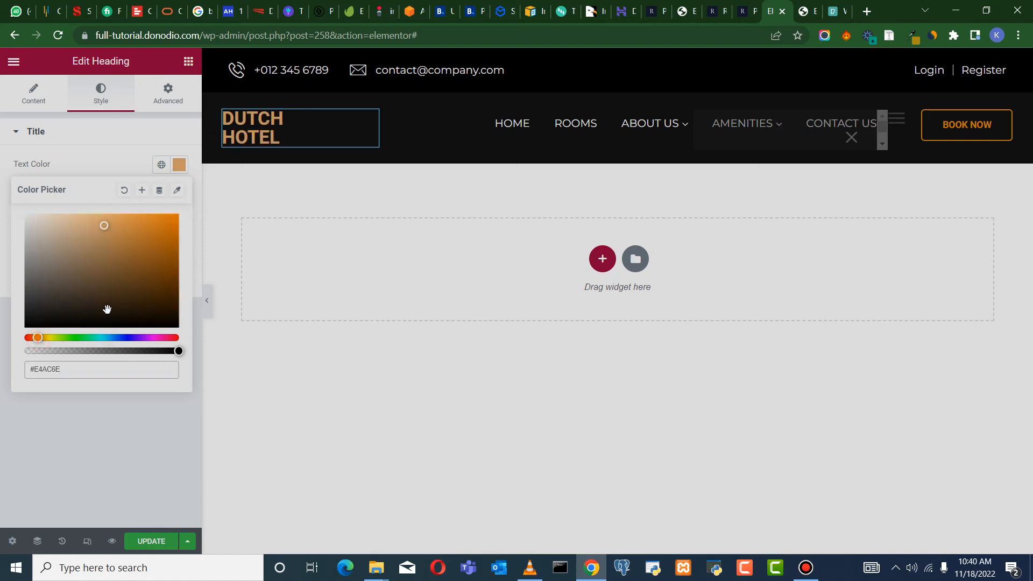
{"action": "left_click_drag", "start_coordinate": [46, 338], "coordinate": [41, 338]}
{"action": "right_click", "coordinate": [46, 370]}
{"action": "left_click", "coordinate": [76, 202]}
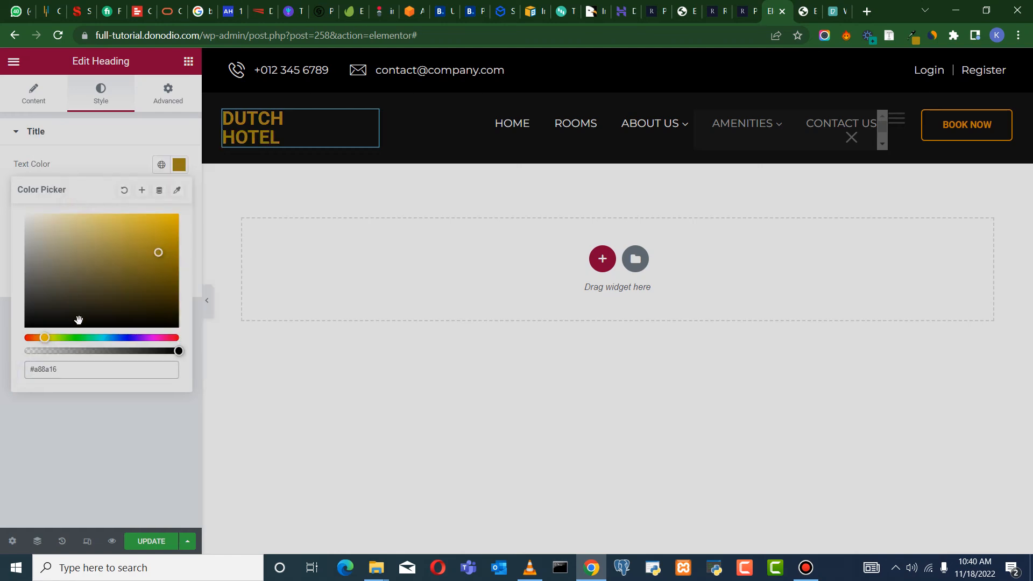
{"action": "left_click", "coordinate": [106, 409]}
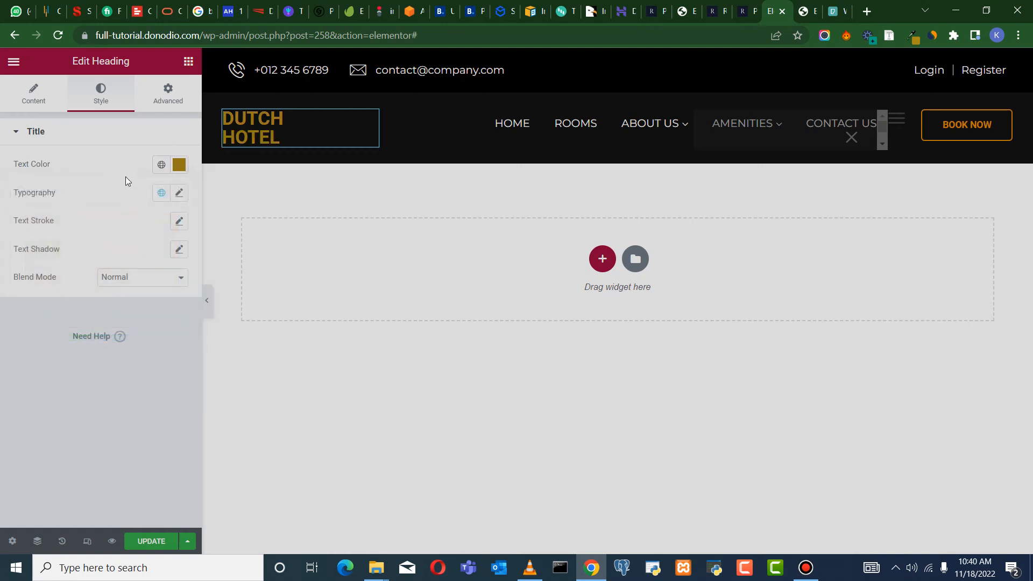
Set the DUTCH HOTEL heading's font family to Big Shoulders Display and its weight to 900 (Black)
{"action": "left_click", "coordinate": [180, 193]}
{"action": "left_click", "coordinate": [149, 255]}
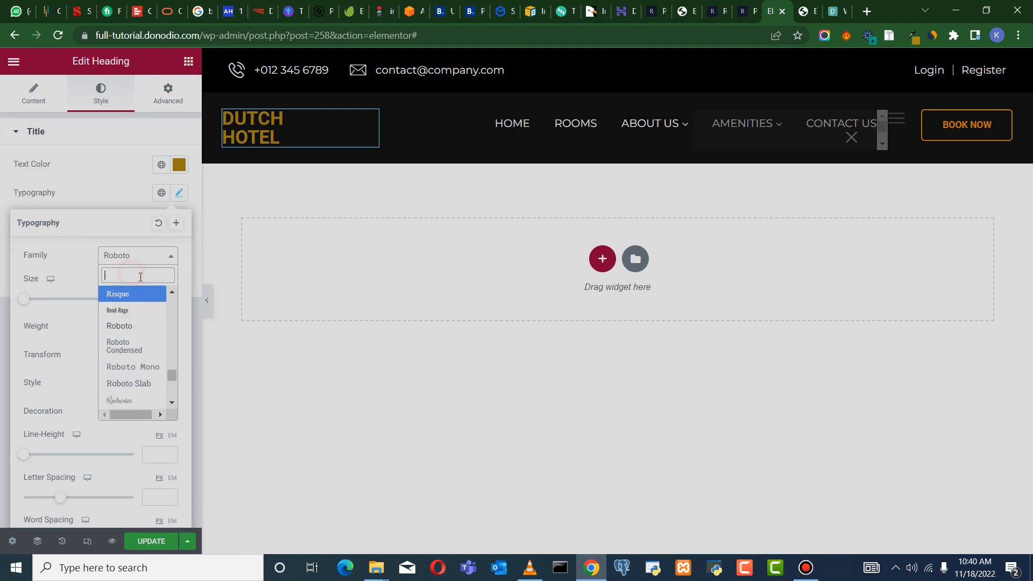
{"action": "type", "text": "SHOULDER"}
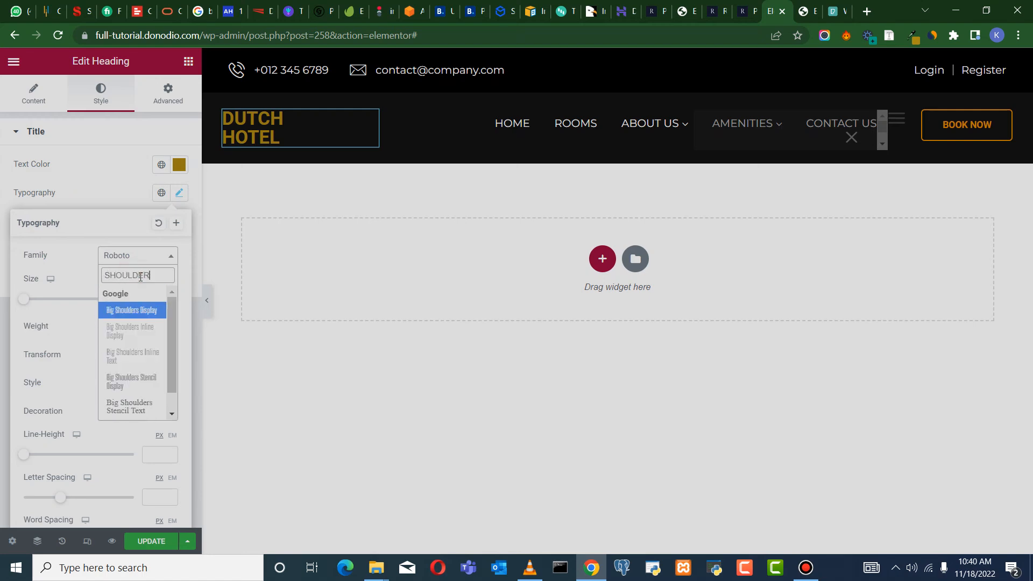
{"action": "key", "text": "Return"}
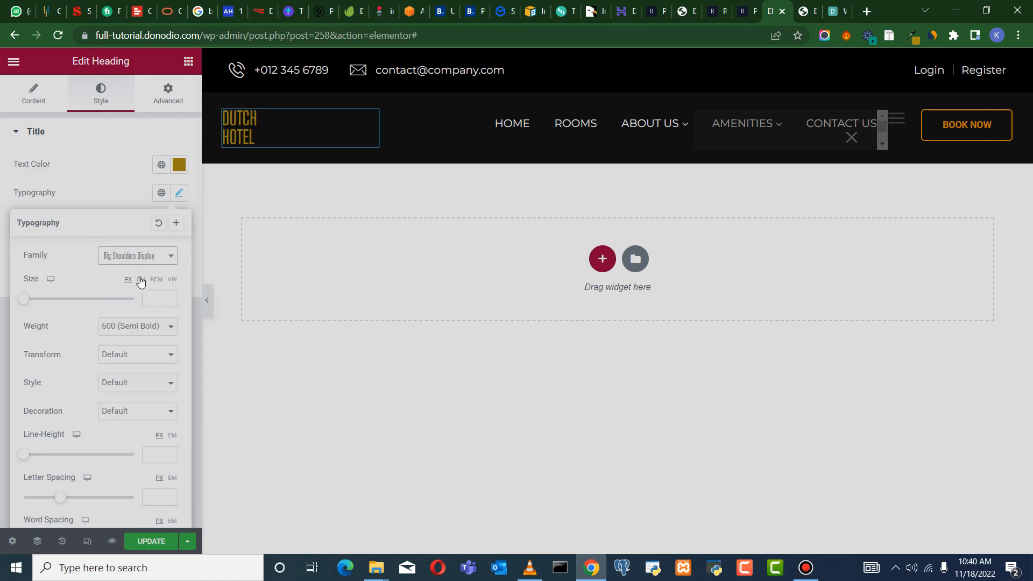
{"action": "left_click", "coordinate": [156, 335]}
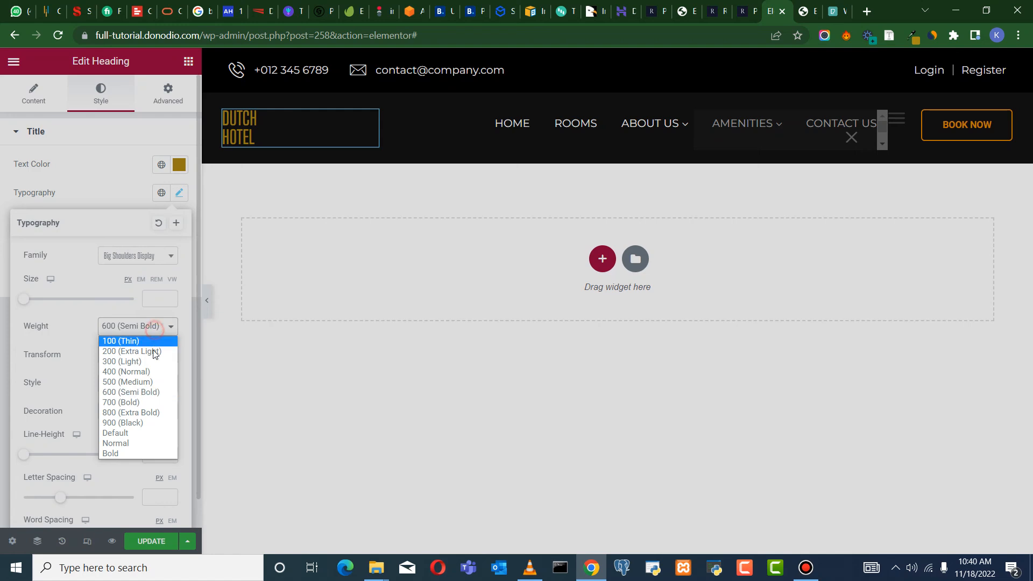
{"action": "left_click", "coordinate": [141, 414]}
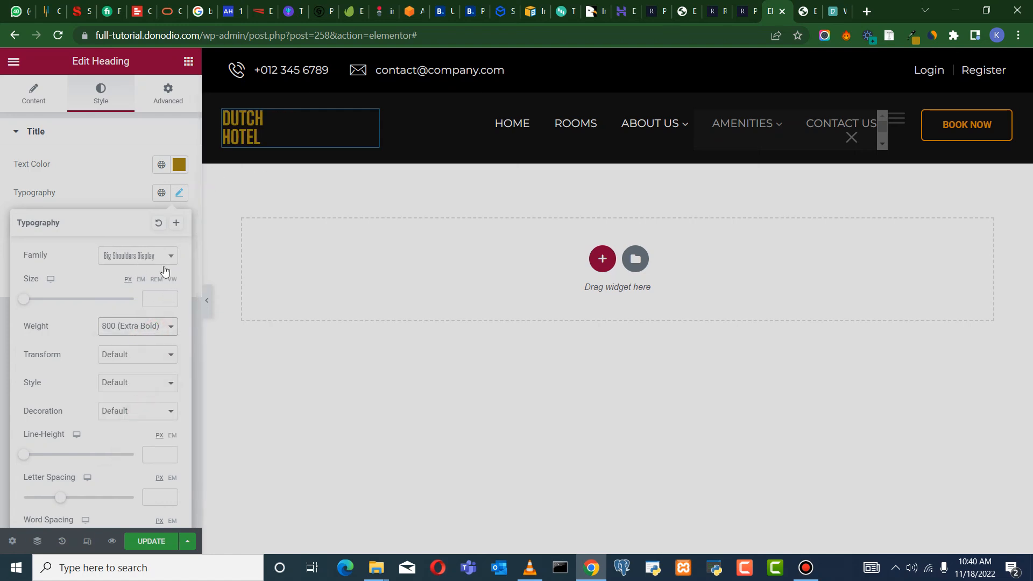
{"action": "left_click", "coordinate": [147, 327]}
{"action": "left_click", "coordinate": [140, 423]}
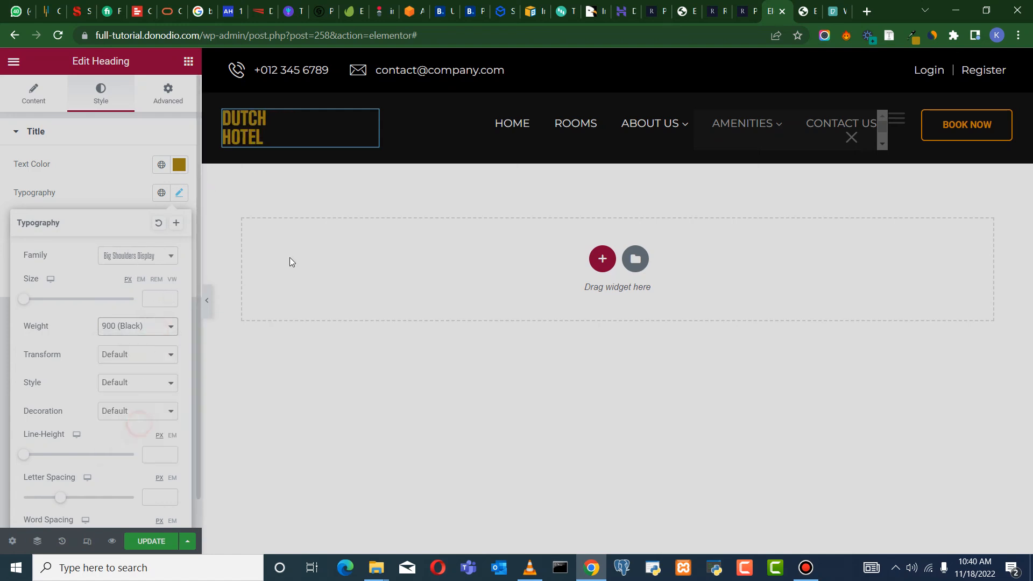
Set the background color of the section holding the DUTCH HOTEL heading and menu to #000000
{"action": "left_click", "coordinate": [616, 58]}
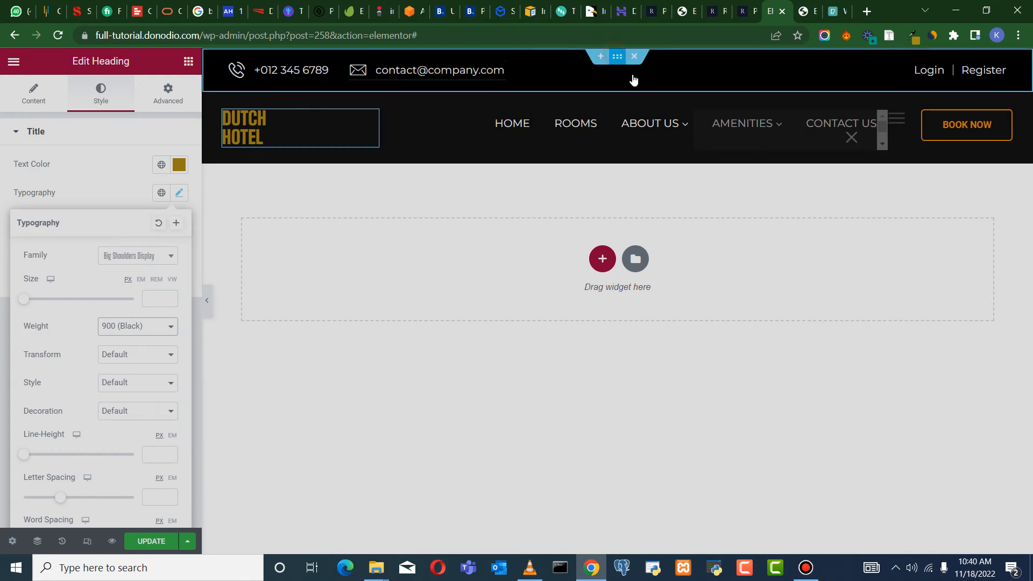
{"action": "left_click", "coordinate": [618, 86]}
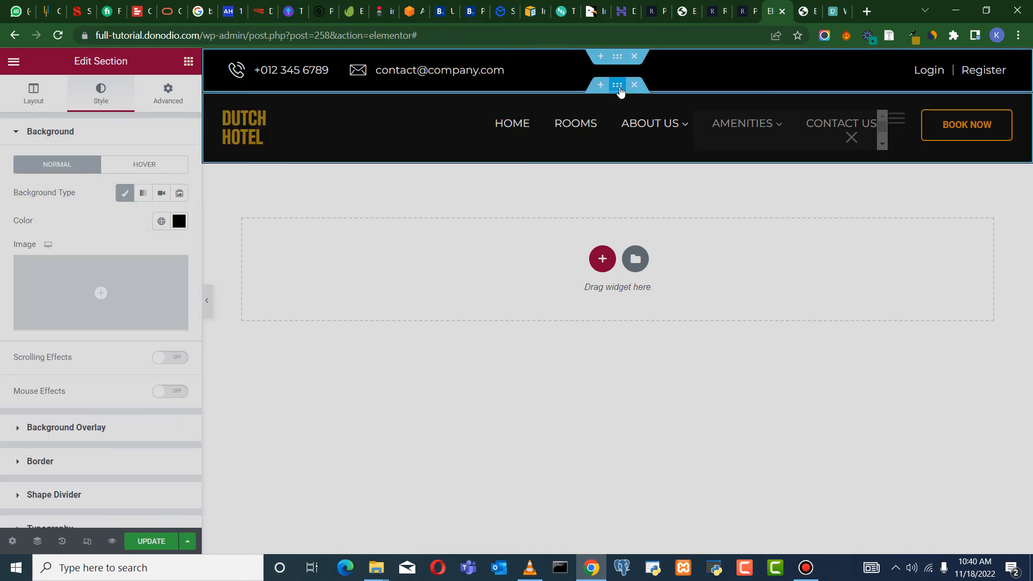
{"action": "left_click", "coordinate": [98, 92]}
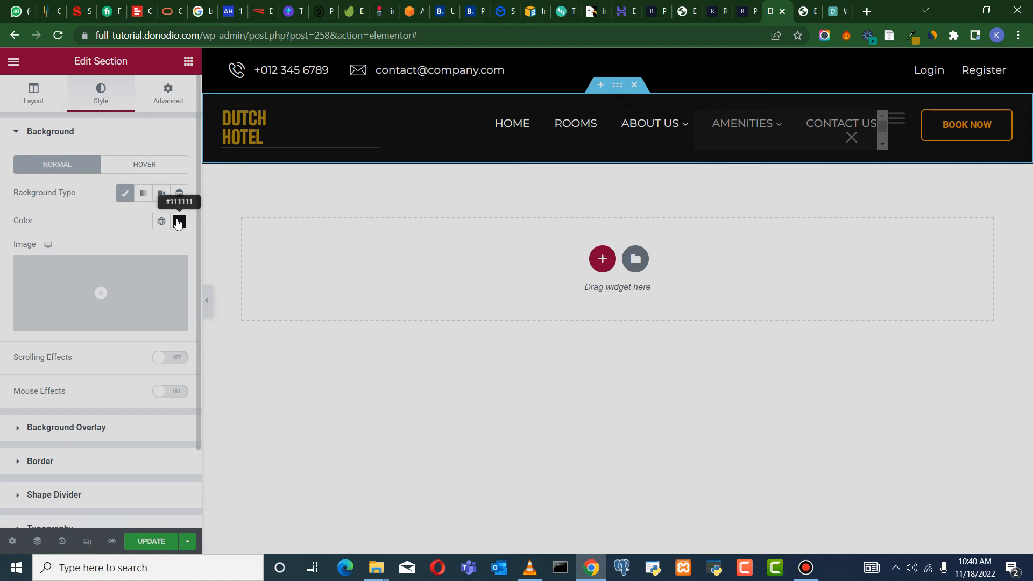
{"action": "left_click", "coordinate": [178, 224]}
{"action": "left_click_drag", "start_coordinate": [41, 365], "coordinate": [1, 404]}
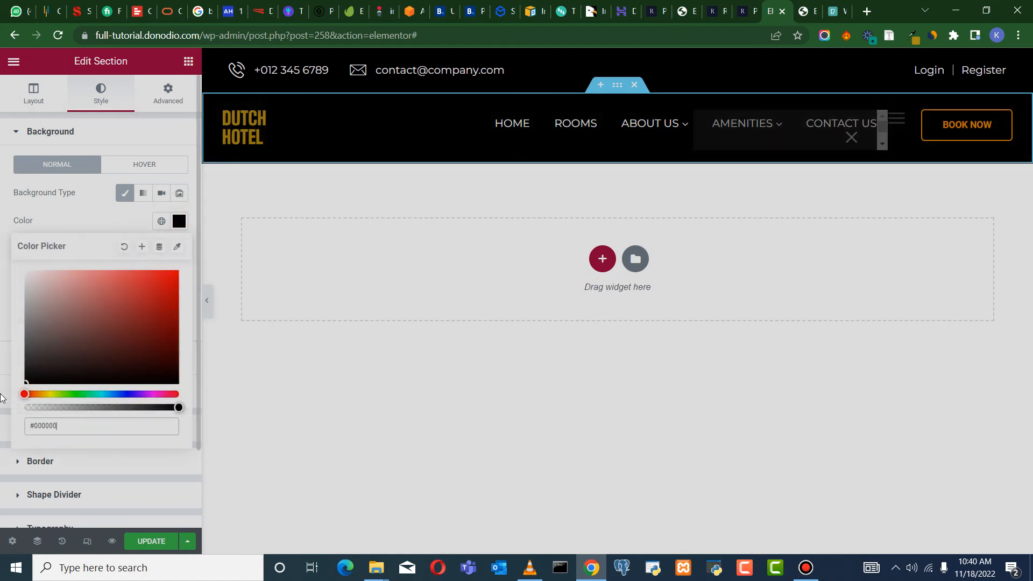
{"action": "left_click", "coordinate": [1, 398]}
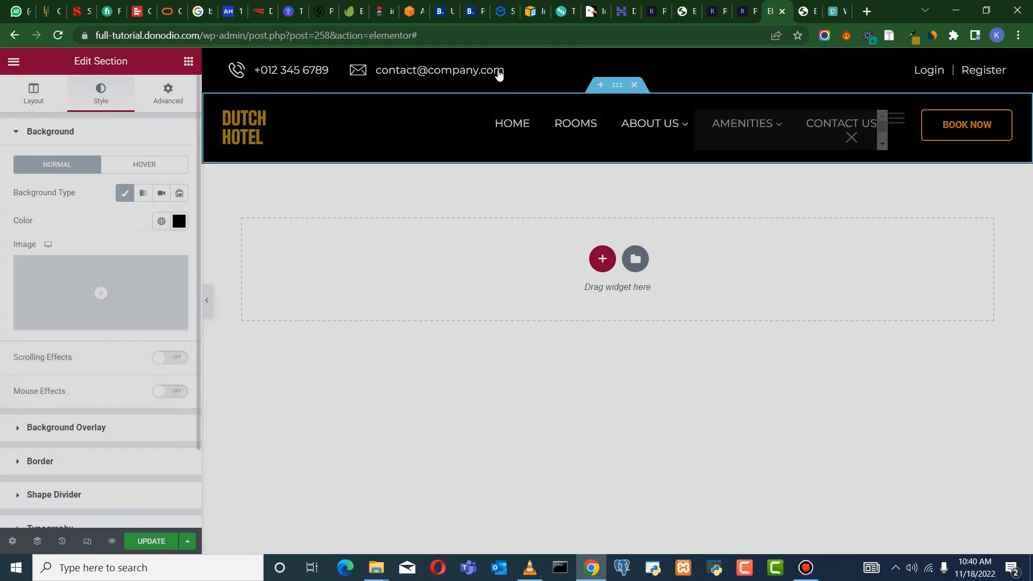
Clear the link of the BOOK NOW button in the header and open the button's style settings
{"action": "left_click", "coordinate": [996, 121]}
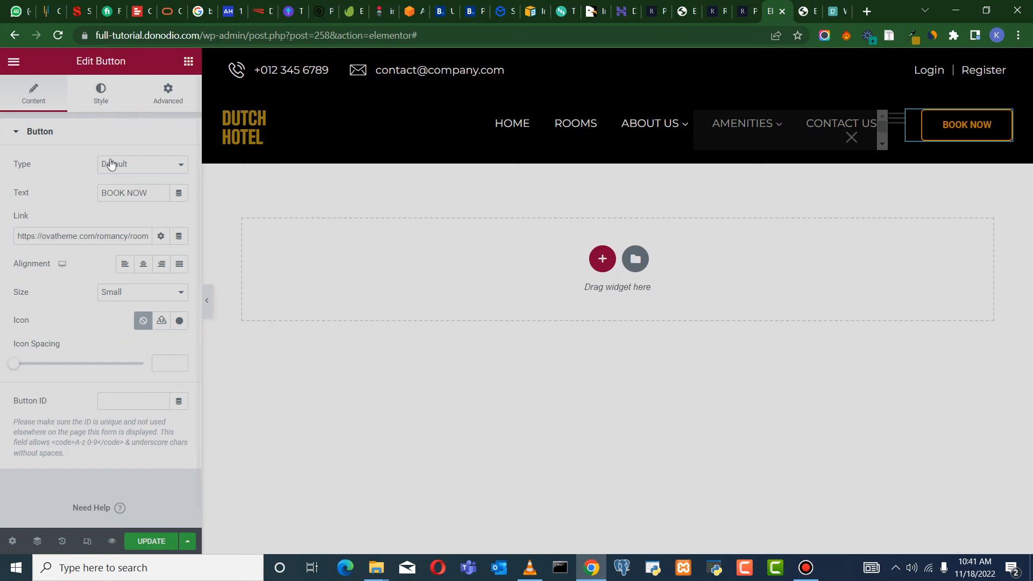
{"action": "triple_click", "coordinate": [95, 235]}
{"action": "key", "text": "BackSpace"}
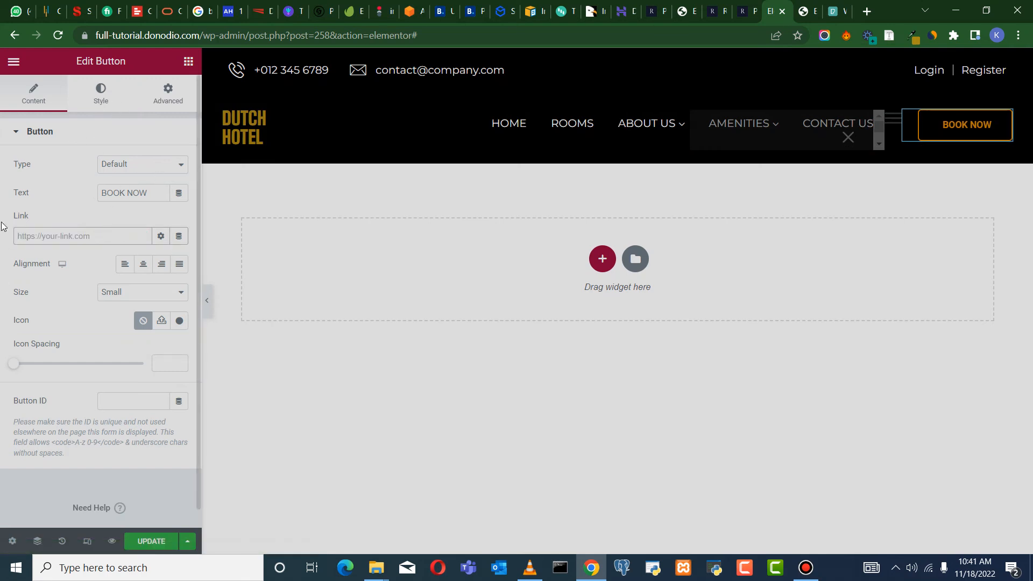
{"action": "left_click", "coordinate": [91, 101]}
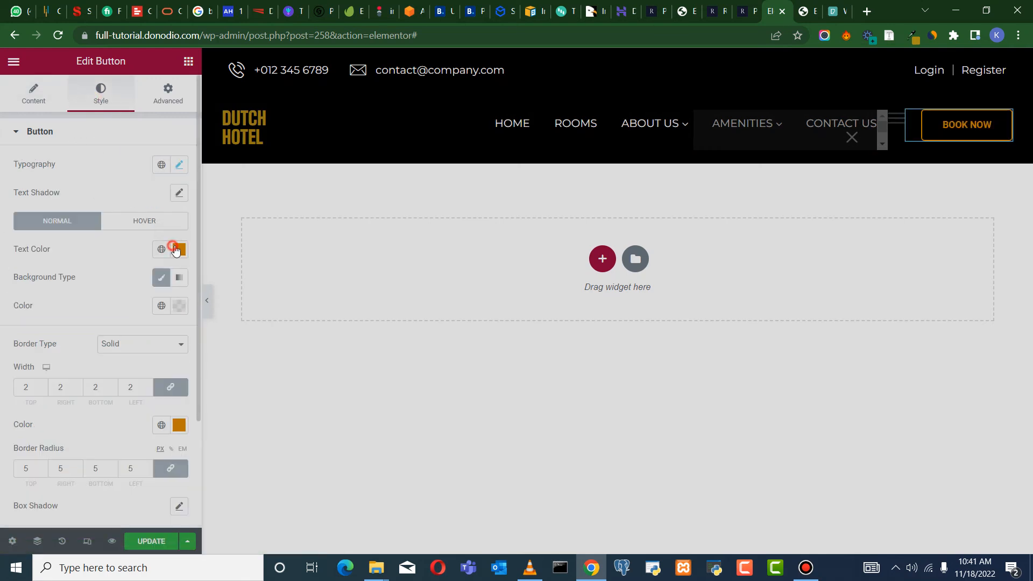
Set the BOOK NOW button's normal text color to #a88a16 and update the header template
{"action": "left_click", "coordinate": [179, 249]}
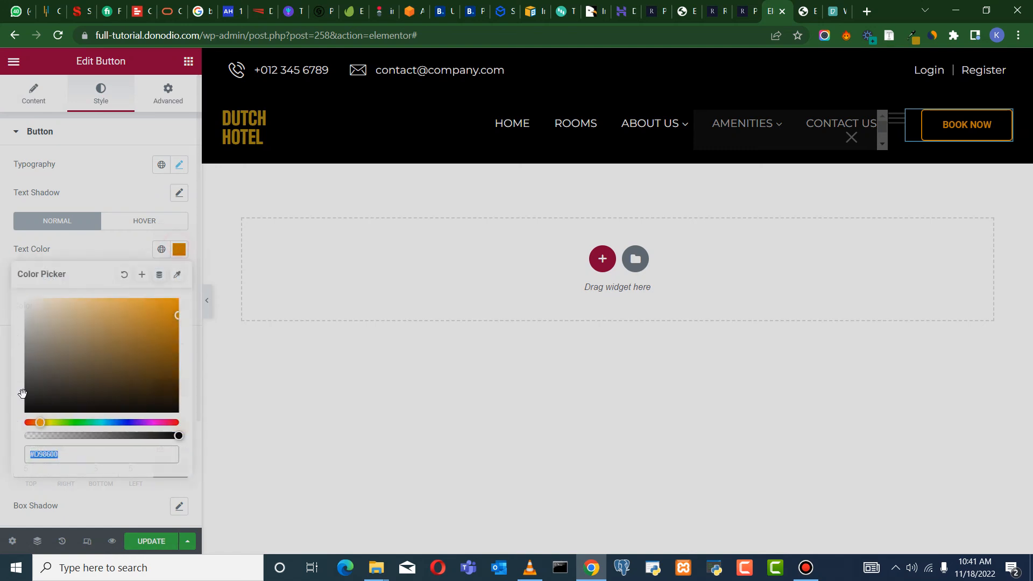
{"action": "right_click", "coordinate": [46, 450]}
{"action": "left_click", "coordinate": [97, 270]}
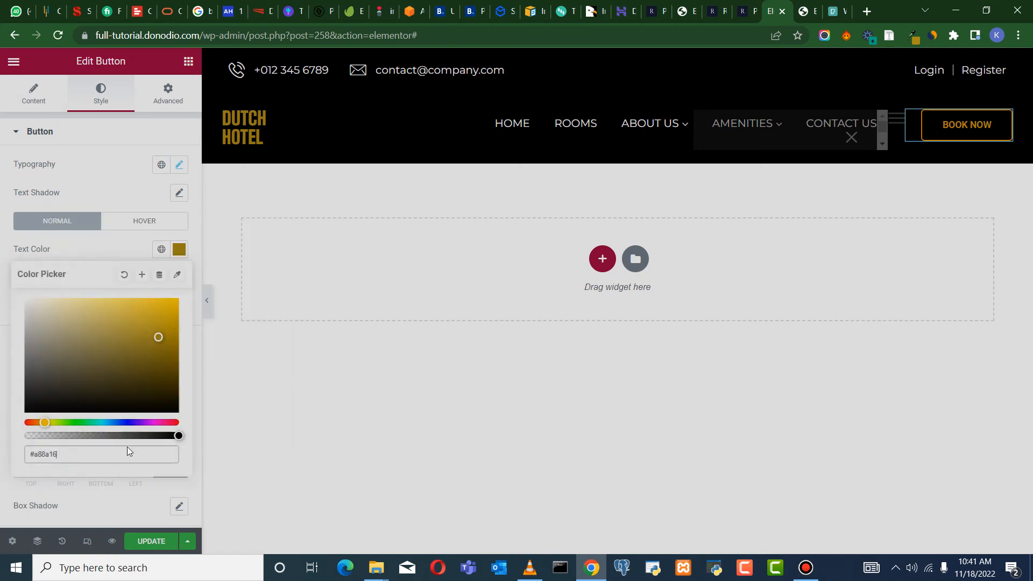
{"action": "left_click", "coordinate": [151, 541]}
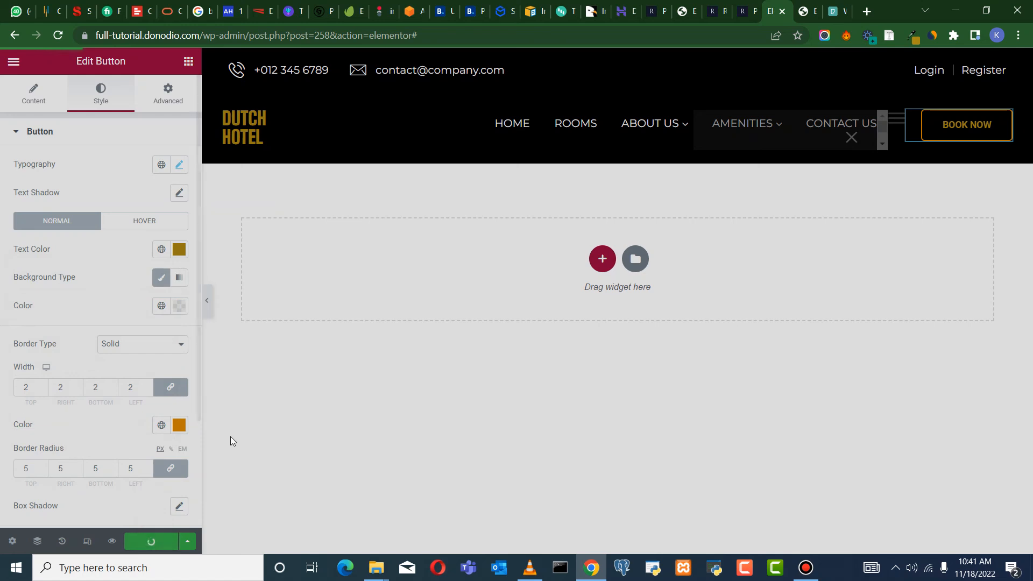
Set the BOOK NOW button's hover background color to the gold #a88a16
{"action": "left_click", "coordinate": [157, 223]}
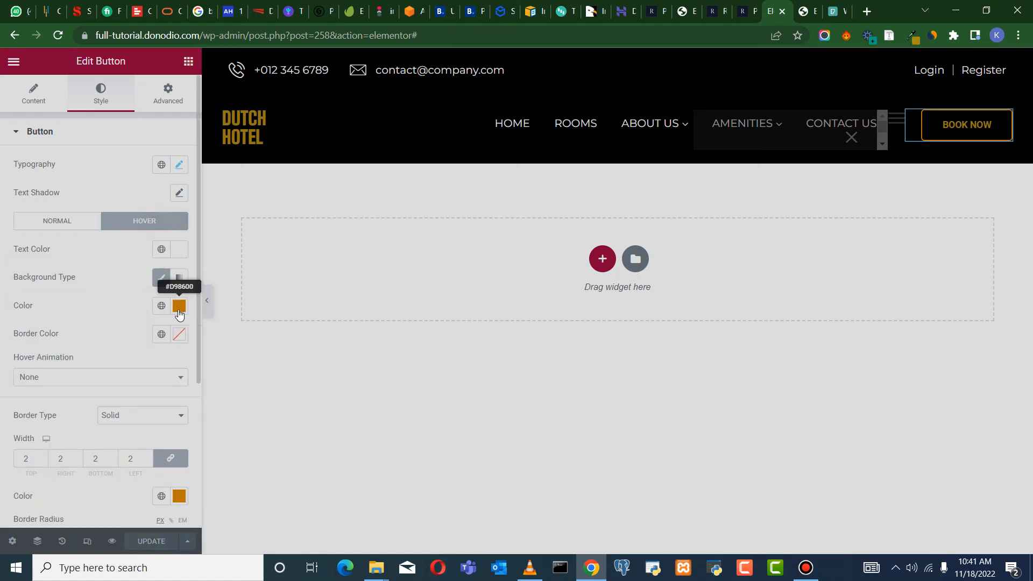
{"action": "left_click", "coordinate": [179, 306]}
{"action": "right_click", "coordinate": [54, 510]}
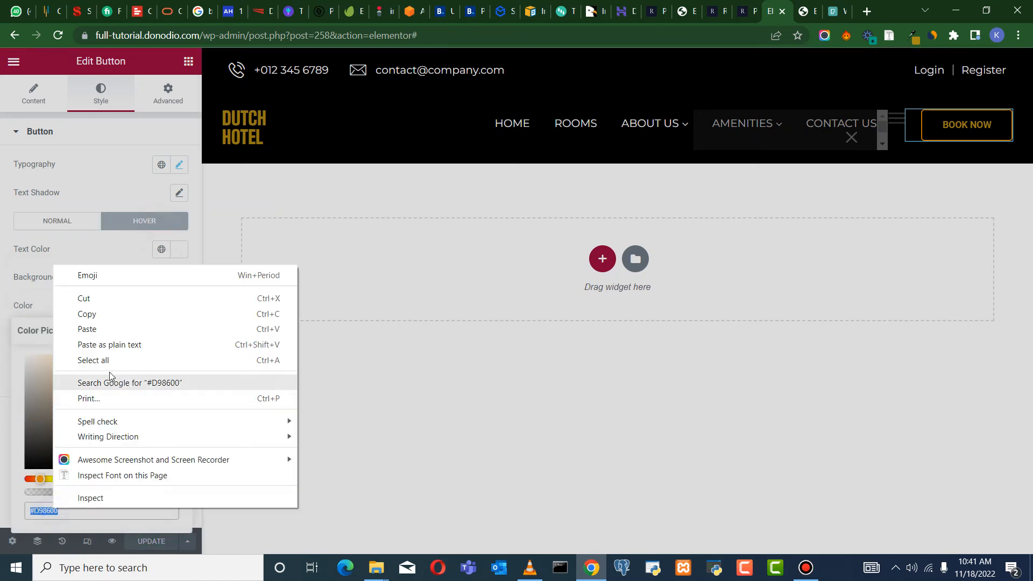
{"action": "left_click", "coordinate": [108, 328]}
{"action": "left_click", "coordinate": [4, 399]}
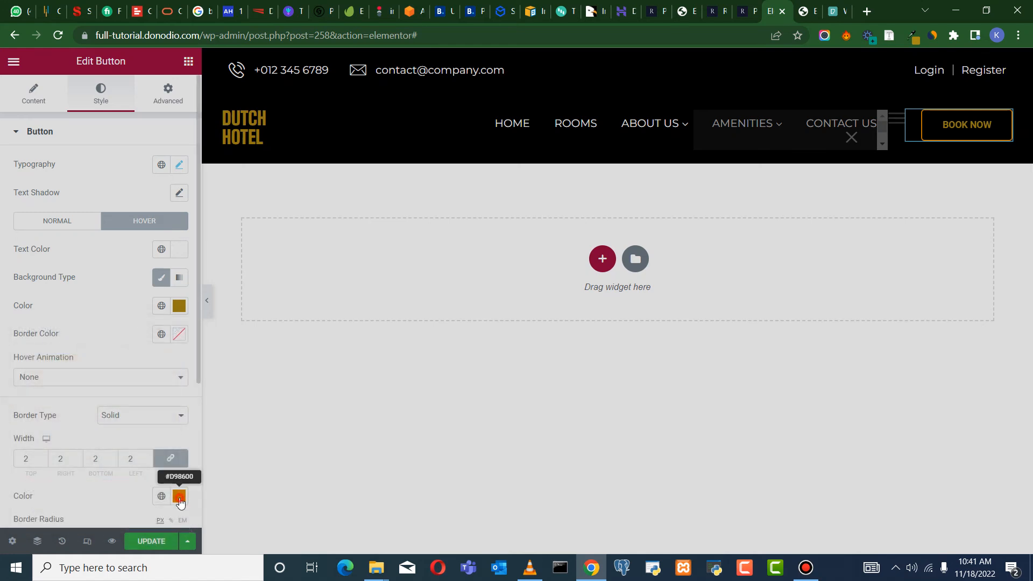
Set the color of the BOOK NOW button's solid border to #a88a16 and update the template
{"action": "left_click", "coordinate": [179, 495]}
{"action": "right_click", "coordinate": [66, 463]}
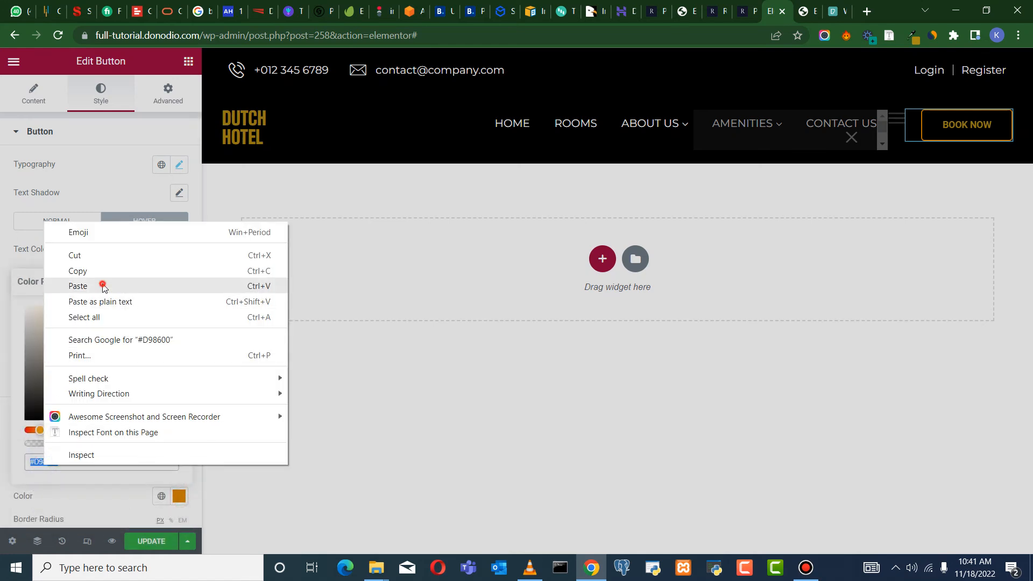
{"action": "left_click", "coordinate": [134, 286]}
{"action": "left_click", "coordinate": [157, 543]}
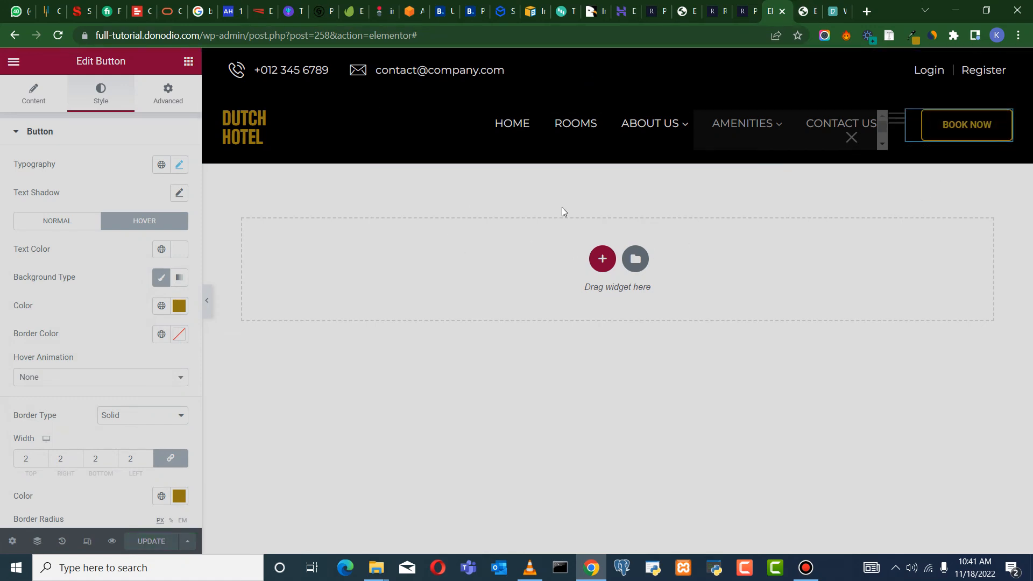
Set the BOOK NOW button's font family to Montserrat with a heavier weight and update the template
{"action": "left_click", "coordinate": [179, 166]}
{"action": "left_click", "coordinate": [125, 226]}
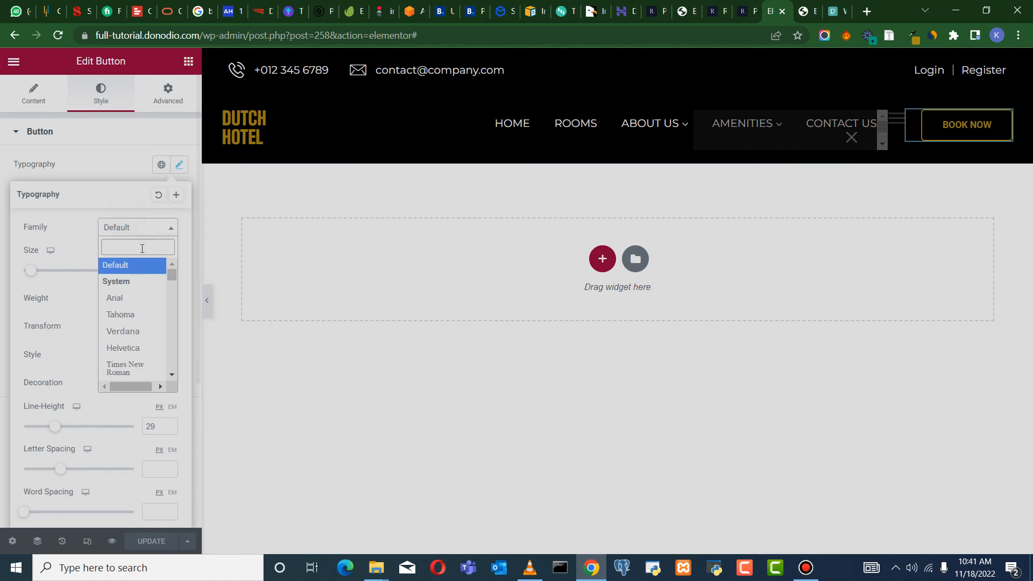
{"action": "type", "text": "MONTSE"}
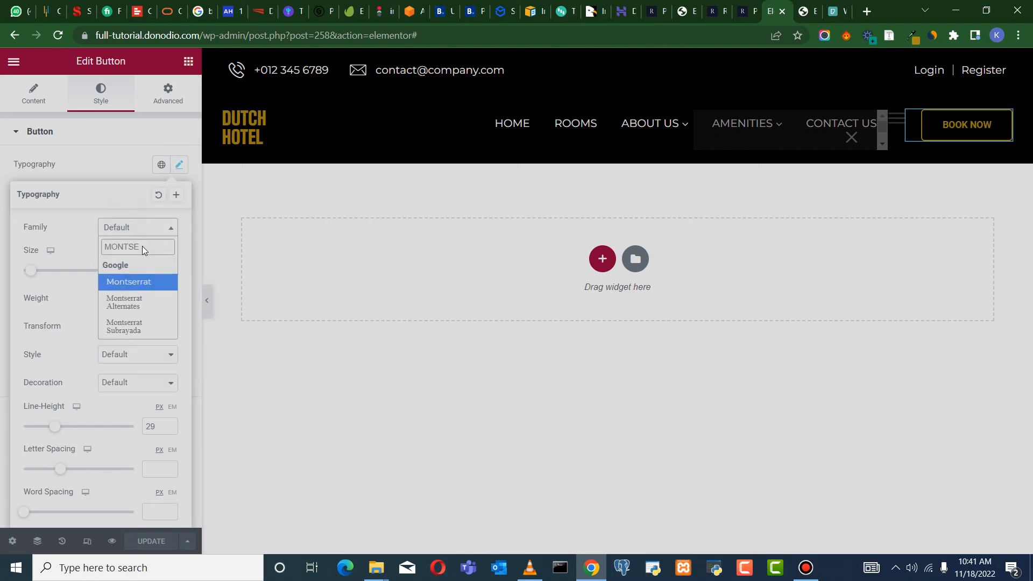
{"action": "key", "text": "Return"}
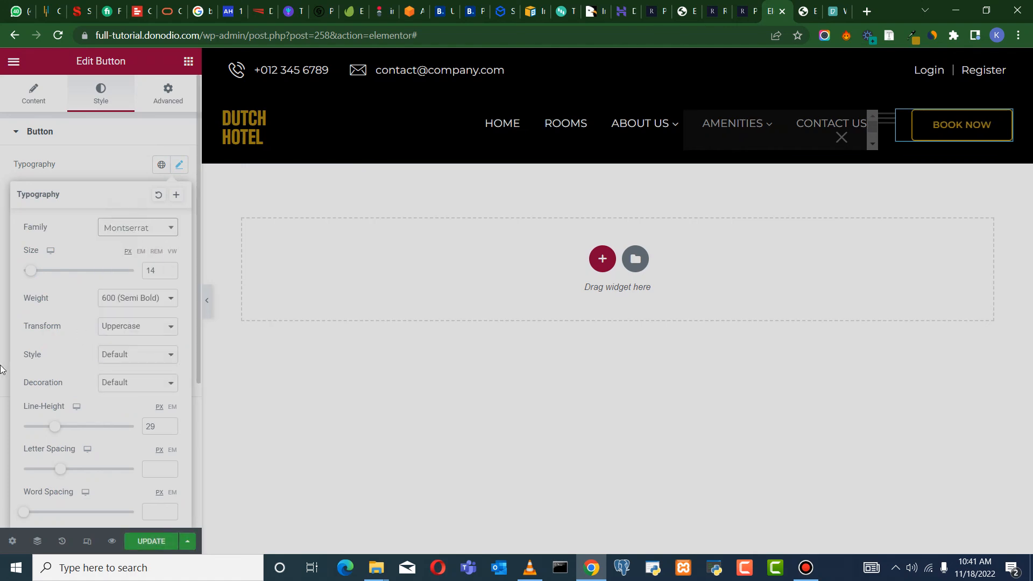
{"action": "left_click", "coordinate": [144, 303]}
{"action": "left_click", "coordinate": [160, 381]}
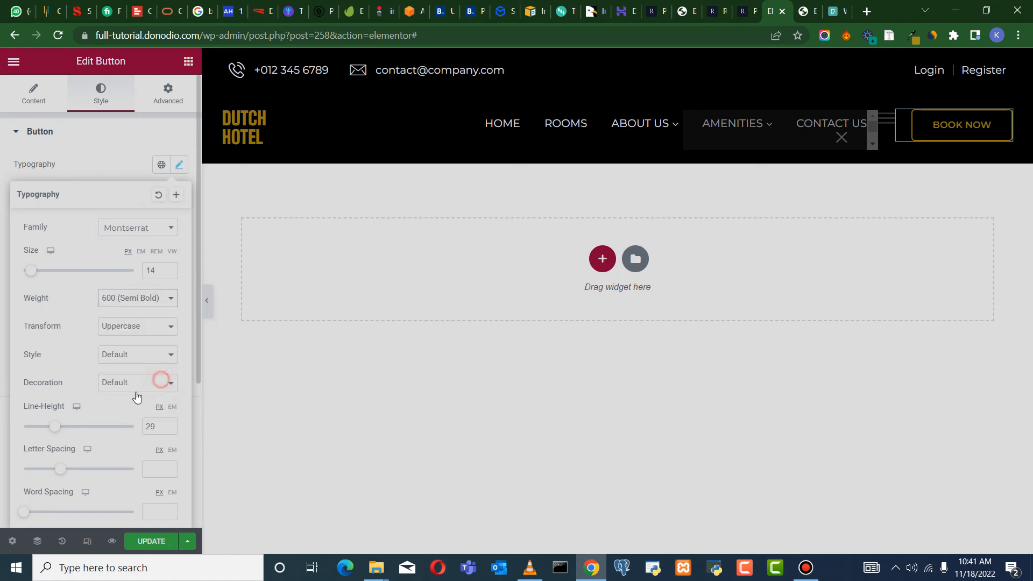
{"action": "left_click", "coordinate": [170, 541]}
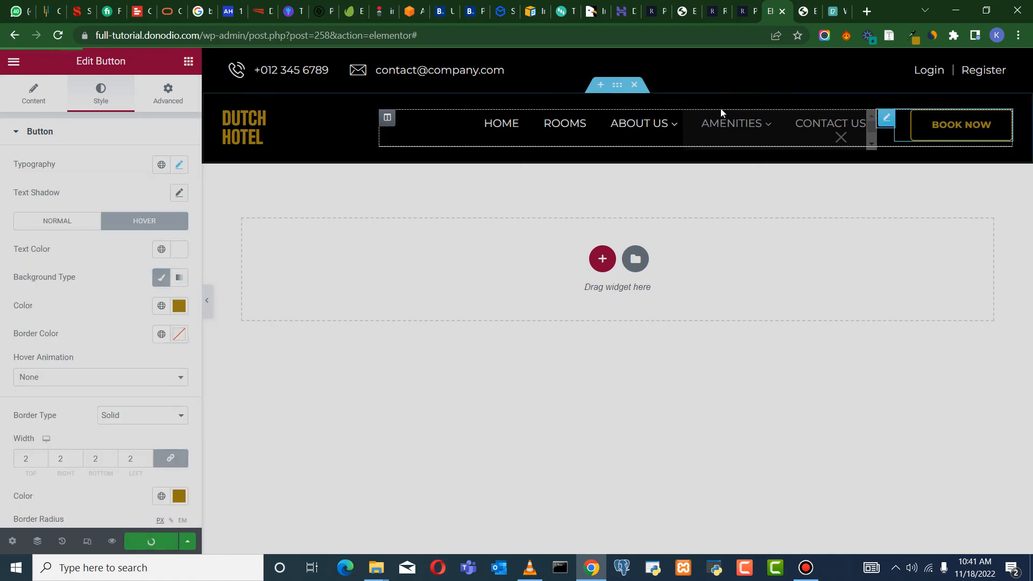
Check the menu canvas widget's button color and set its normal menu color to white
{"action": "left_click", "coordinate": [888, 119]}
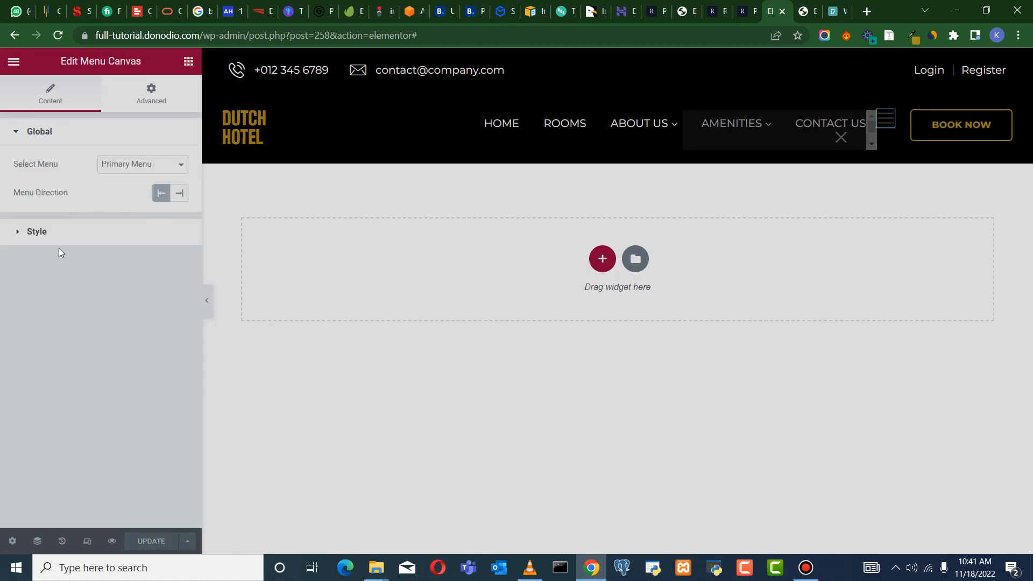
{"action": "left_click", "coordinate": [63, 235]}
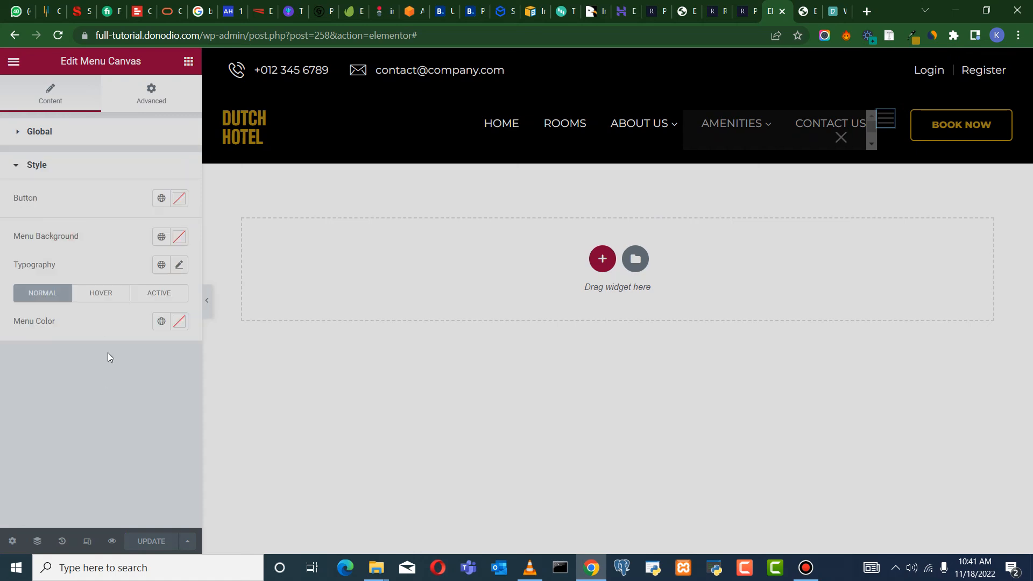
{"action": "left_click", "coordinate": [180, 199]}
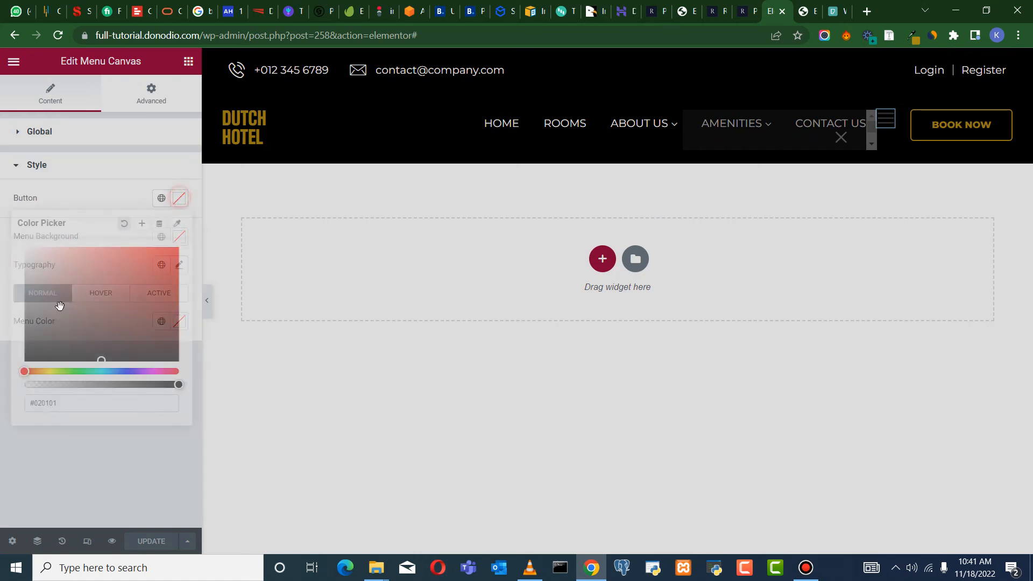
{"action": "left_click", "coordinate": [3, 261]}
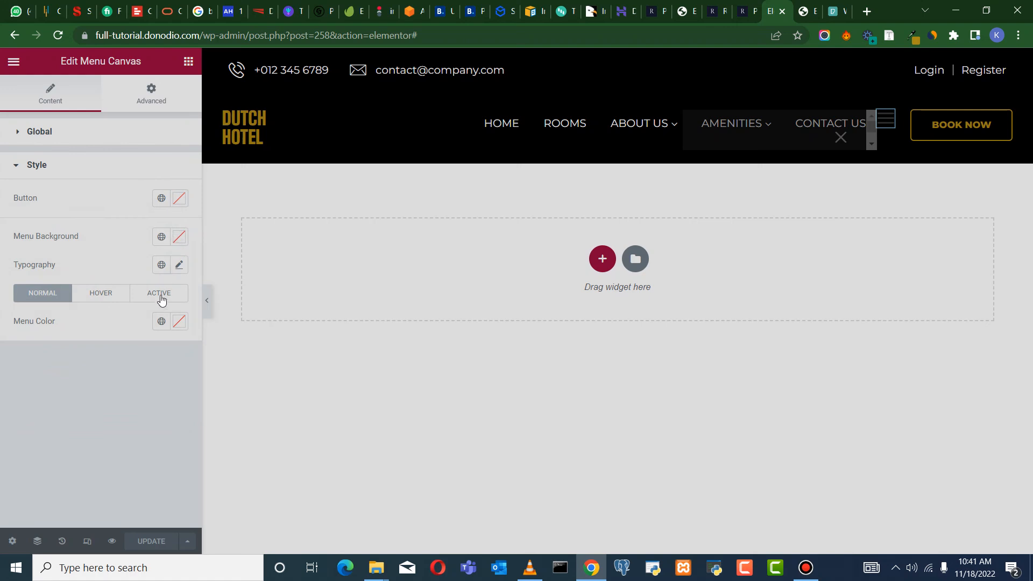
{"action": "left_click", "coordinate": [179, 322]}
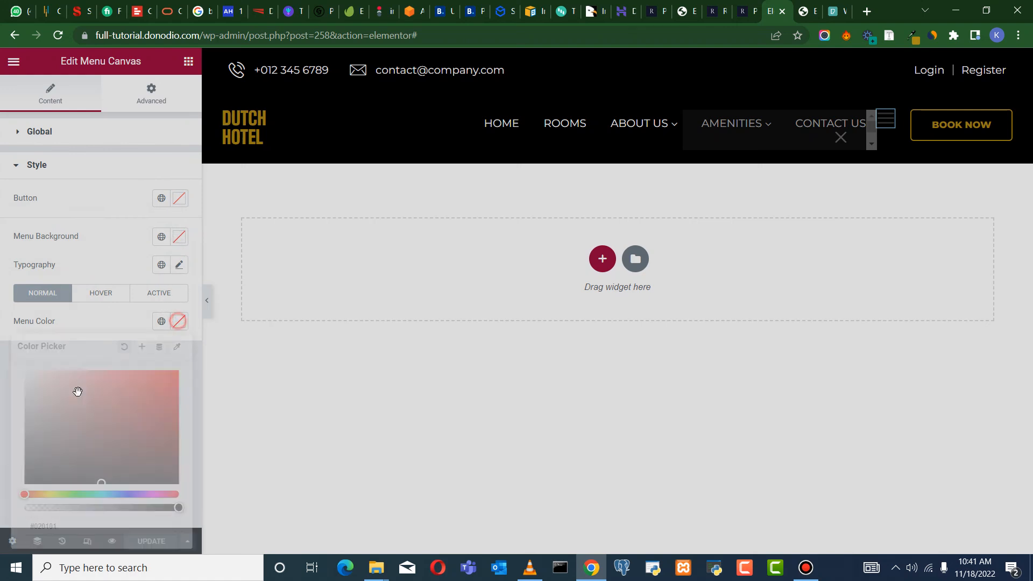
{"action": "left_click", "coordinate": [2, 358]}
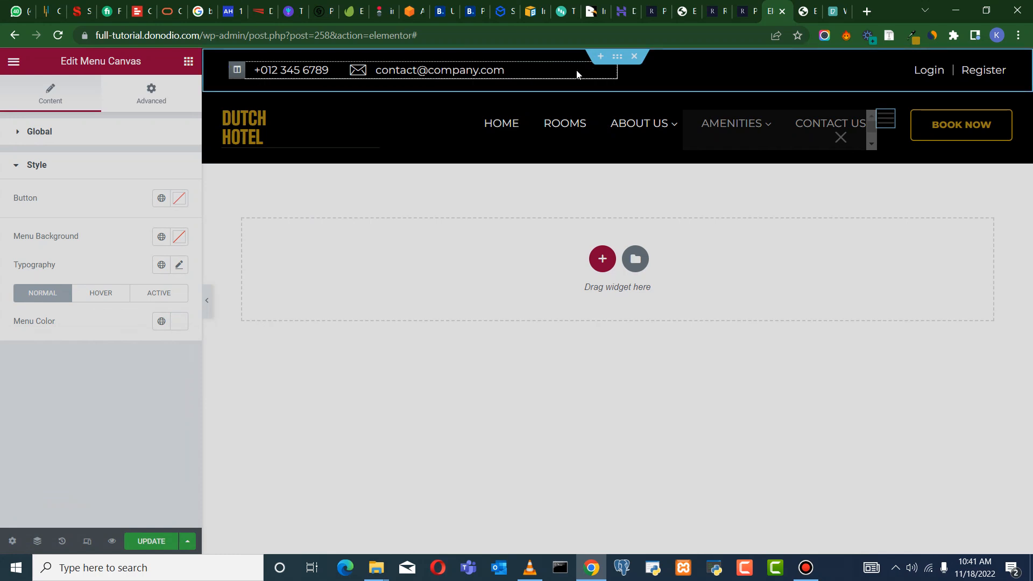
Set the link hover color of the header's email contact info to the gold #a88a16
{"action": "left_click", "coordinate": [398, 73]}
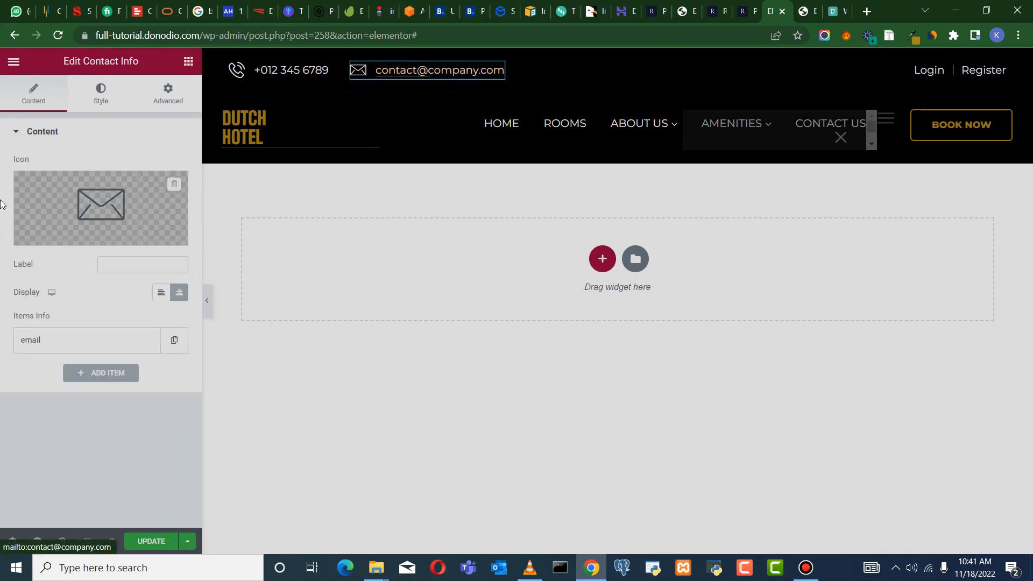
{"action": "left_click", "coordinate": [101, 93]}
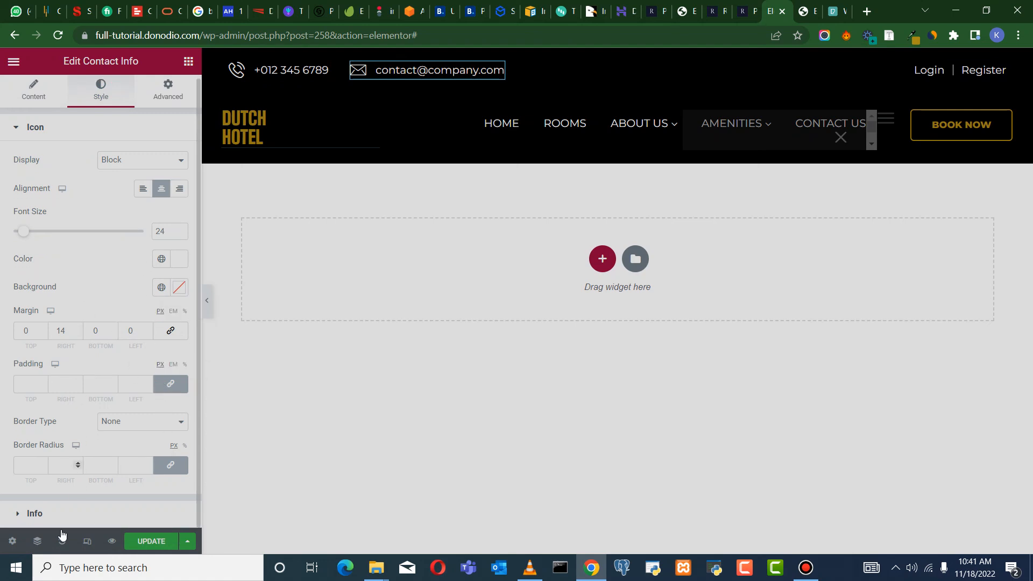
{"action": "left_click", "coordinate": [43, 517]}
{"action": "left_click", "coordinate": [179, 227]}
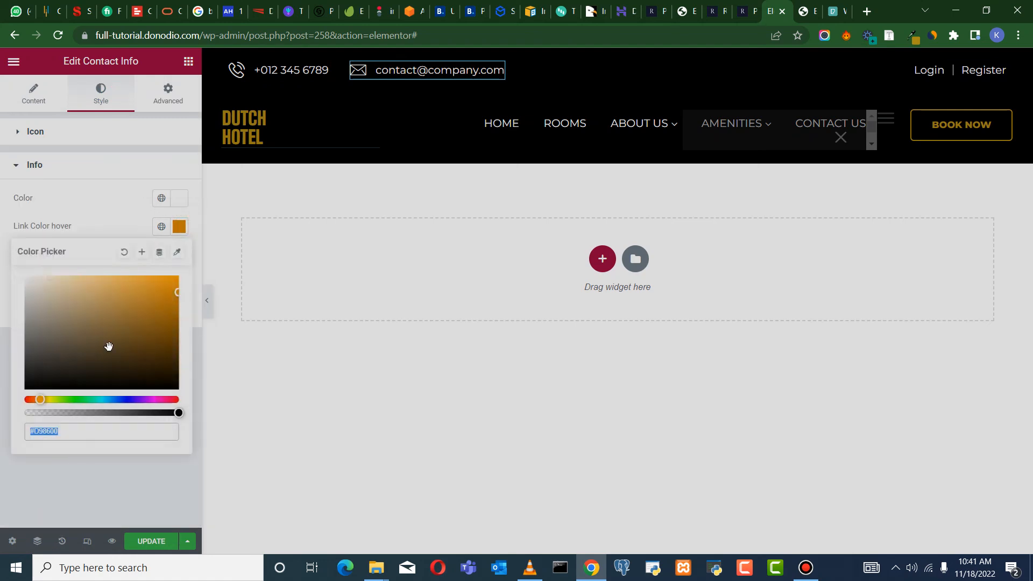
{"action": "right_click", "coordinate": [41, 430]}
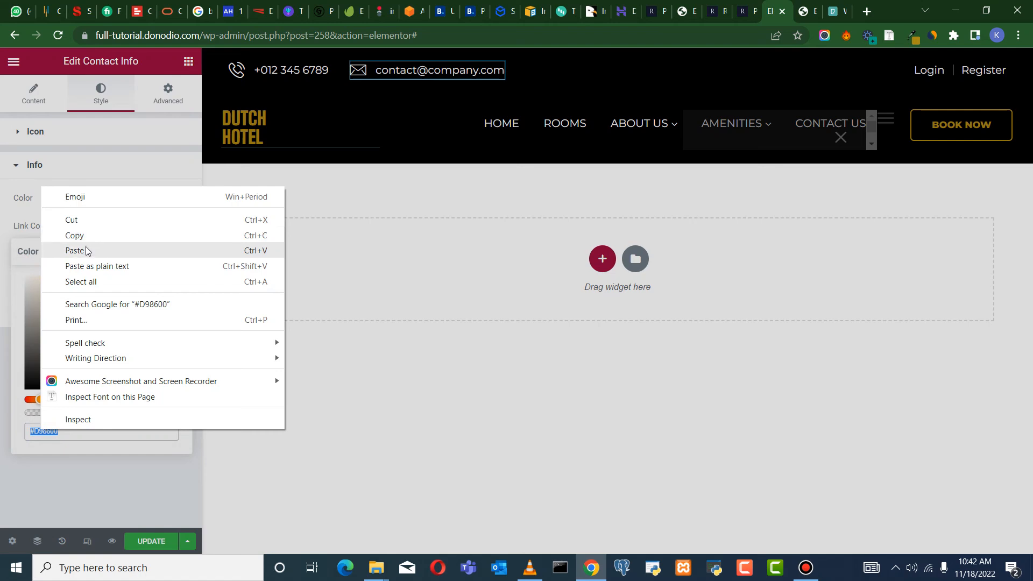
{"action": "left_click", "coordinate": [86, 250]}
{"action": "left_click", "coordinate": [0, 451]}
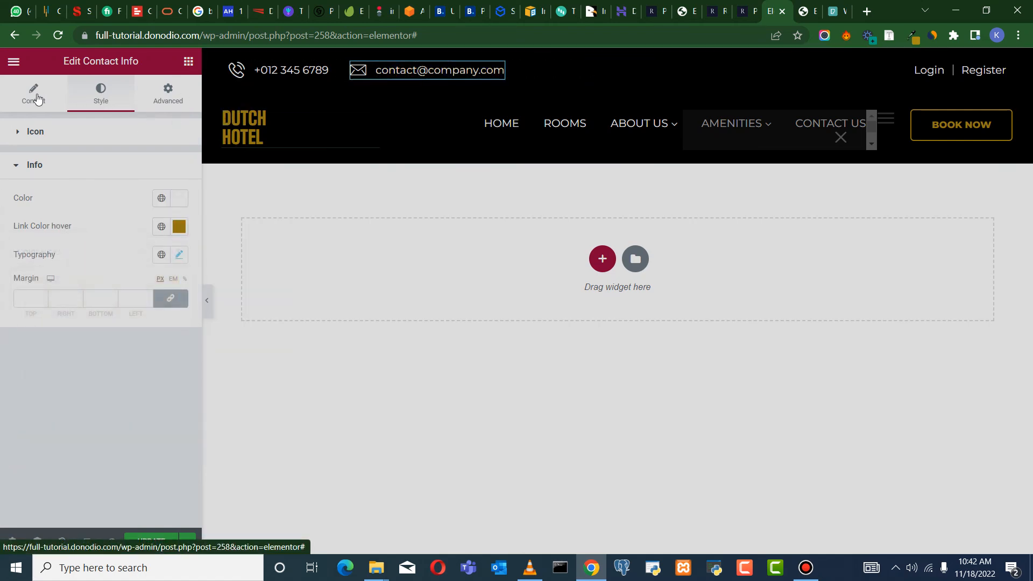
Change the domain name in the email item's label in the header contact info to dutchhotel
{"action": "left_click", "coordinate": [55, 100]}
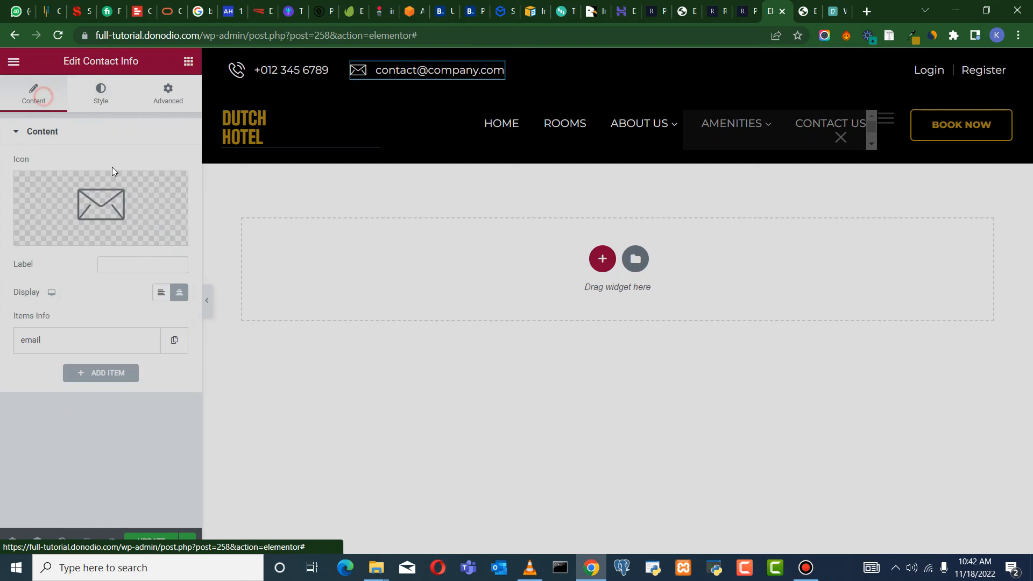
{"action": "left_click", "coordinate": [86, 339]}
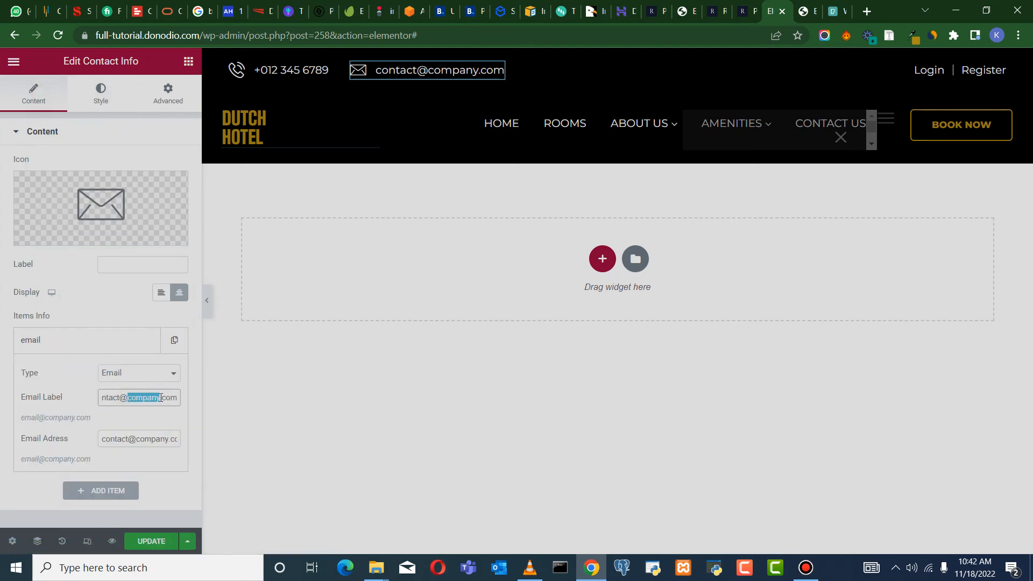
{"action": "type", "text": "du"}
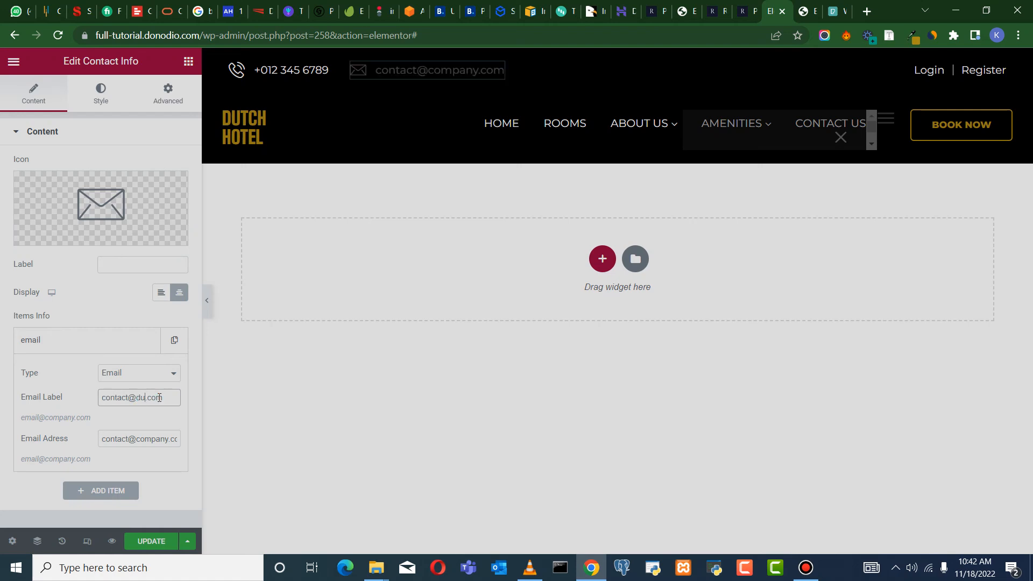
{"action": "type", "text": "tchhotel"}
Copy the contact email from the label into the item's email address field and update the template
{"action": "triple_click", "coordinate": [149, 398]}
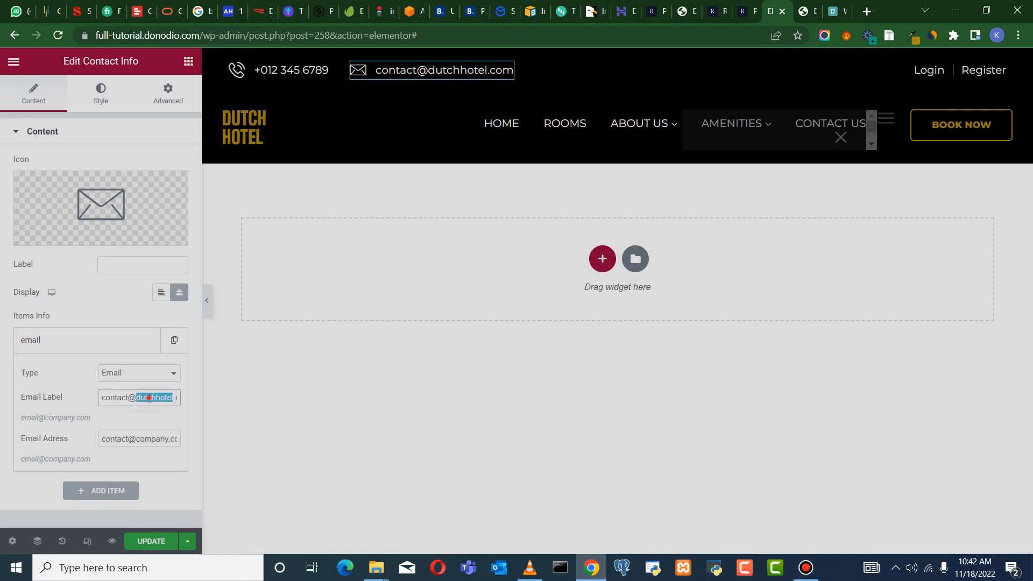
{"action": "right_click", "coordinate": [149, 398]}
{"action": "left_click", "coordinate": [185, 203]}
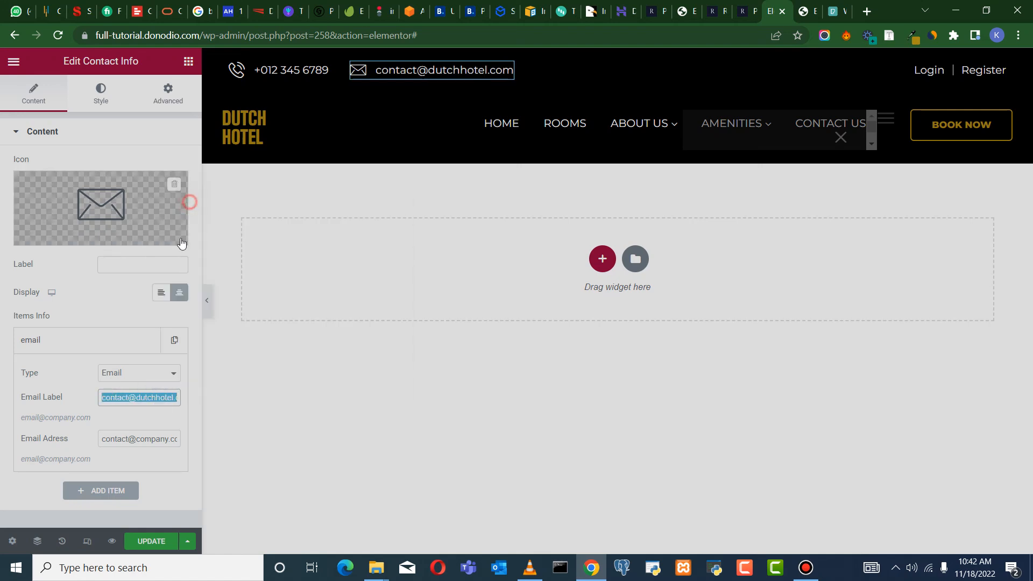
{"action": "double_click", "coordinate": [143, 440]}
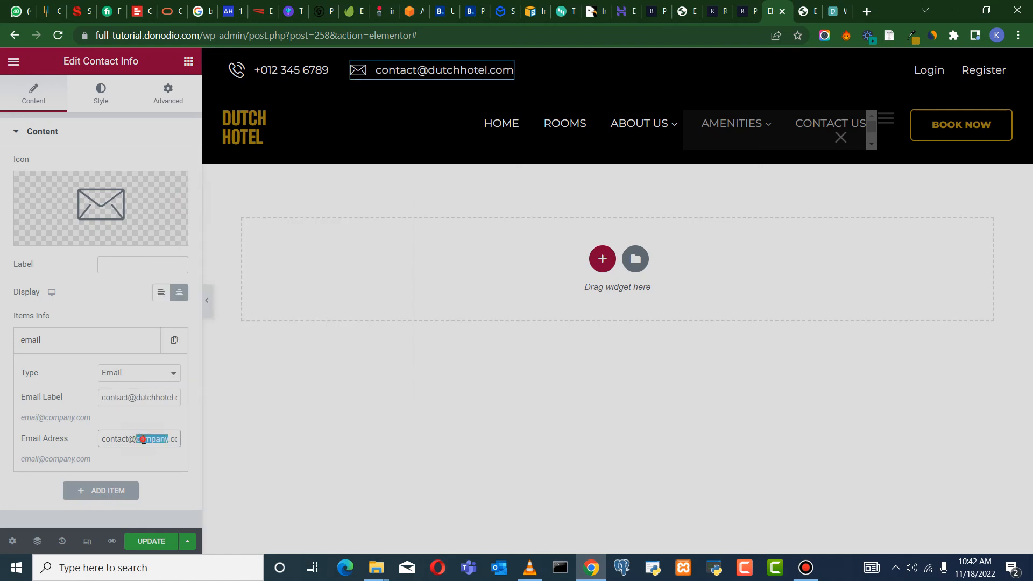
{"action": "triple_click", "coordinate": [103, 439]}
{"action": "right_click", "coordinate": [147, 447]}
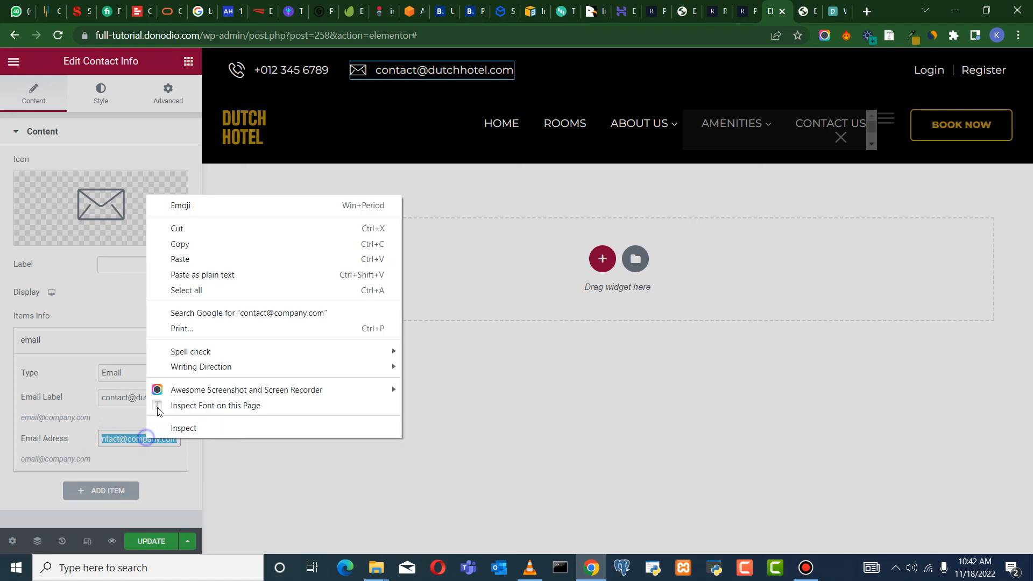
{"action": "left_click", "coordinate": [173, 257]}
{"action": "left_click", "coordinate": [152, 541]}
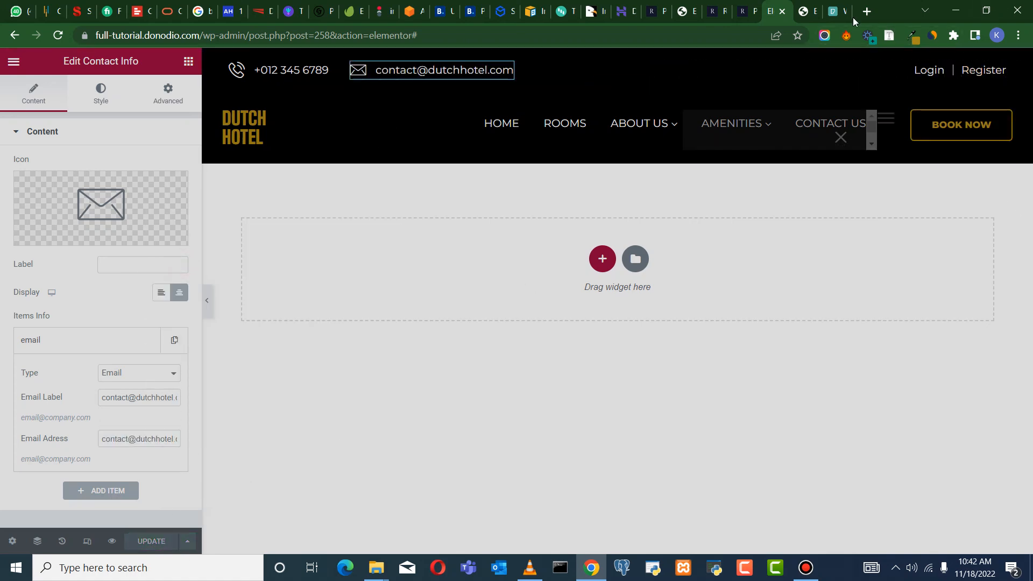
Load the site's home page at full-tutorial.donodio.com in the duplicate editor tab and examine its header and hero section
{"action": "left_click", "coordinate": [811, 11]}
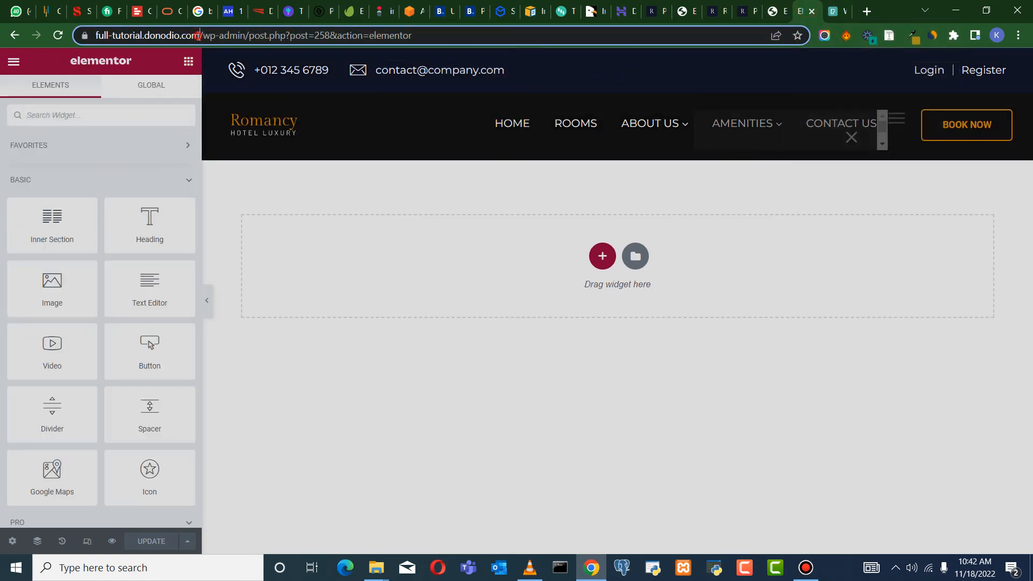
{"action": "left_click_drag", "start_coordinate": [203, 35], "coordinate": [1018, 180]}
{"action": "key", "text": "BackSpace"}
{"action": "key", "text": "Return"}
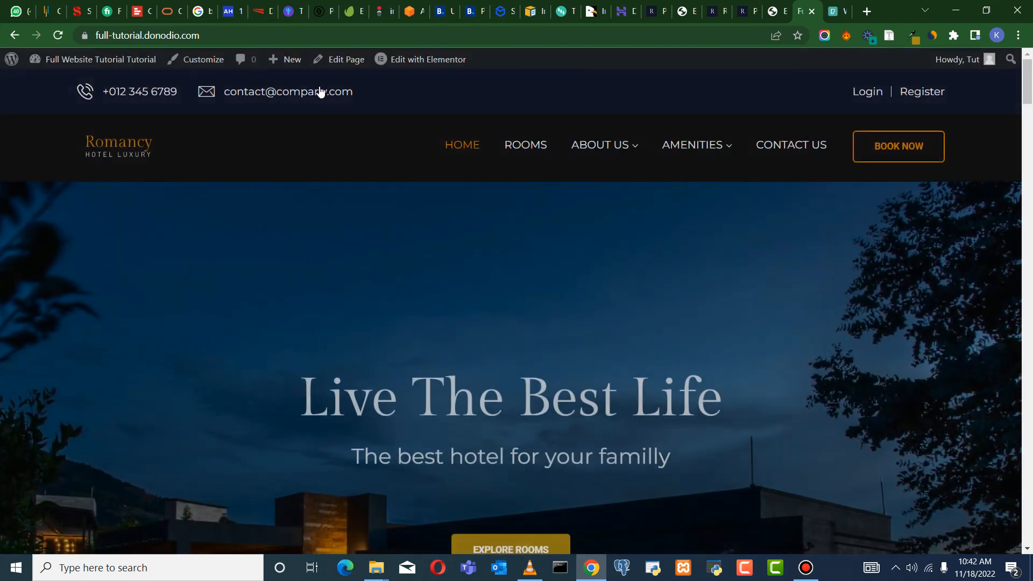
{"action": "scroll", "coordinate": [189, 376], "scroll_direction": "down", "scroll_amount": 15}
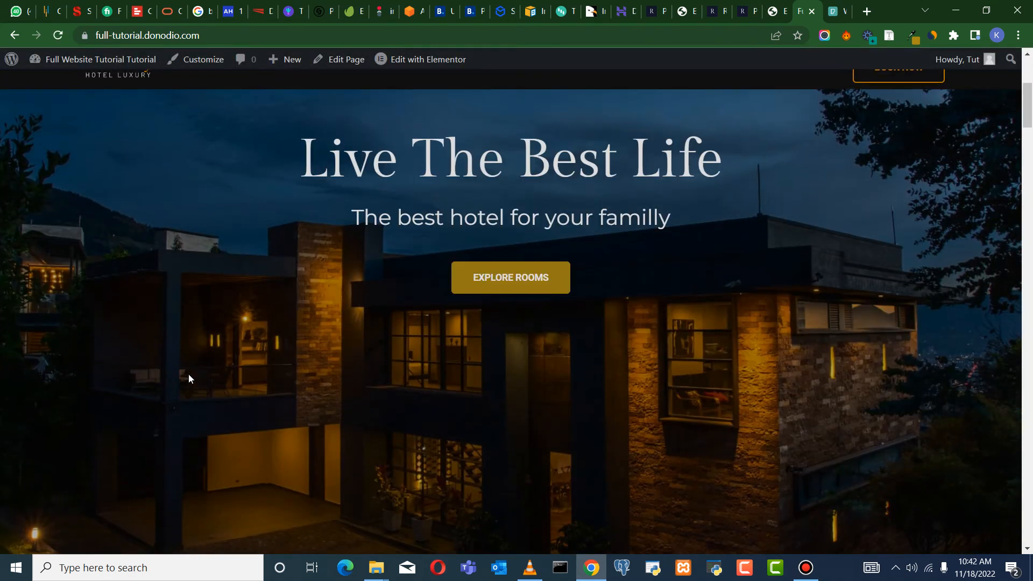
Examine the whole home page from the hero section to the footer, including the header
{"action": "scroll", "coordinate": [413, 498], "scroll_direction": "down", "scroll_amount": 7}
{"action": "scroll", "coordinate": [445, 458], "scroll_direction": "up", "scroll_amount": 16}
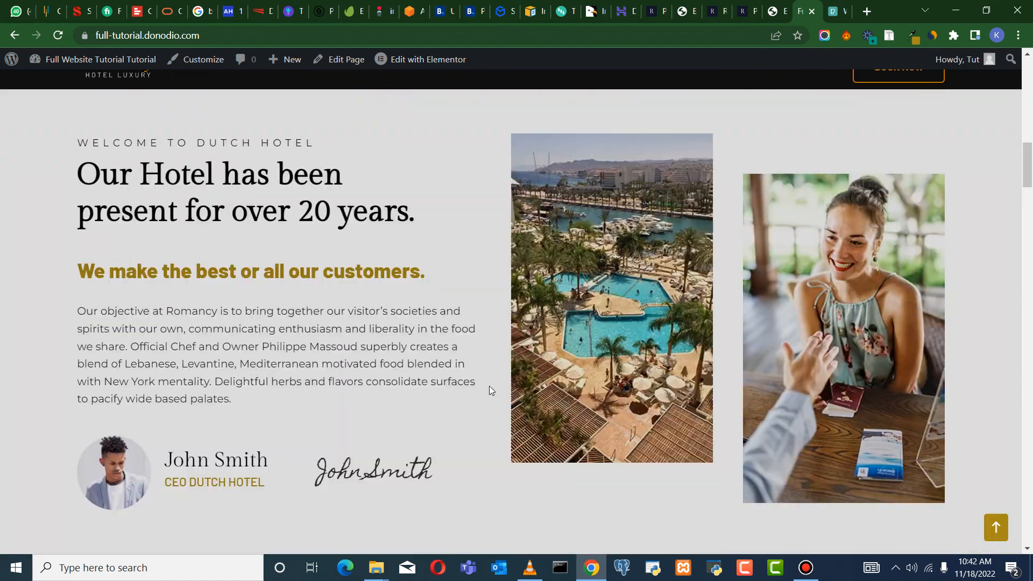
{"action": "scroll", "coordinate": [490, 390], "scroll_direction": "down", "scroll_amount": 6}
{"action": "left_click_drag", "start_coordinate": [1031, 190], "coordinate": [1031, 511]}
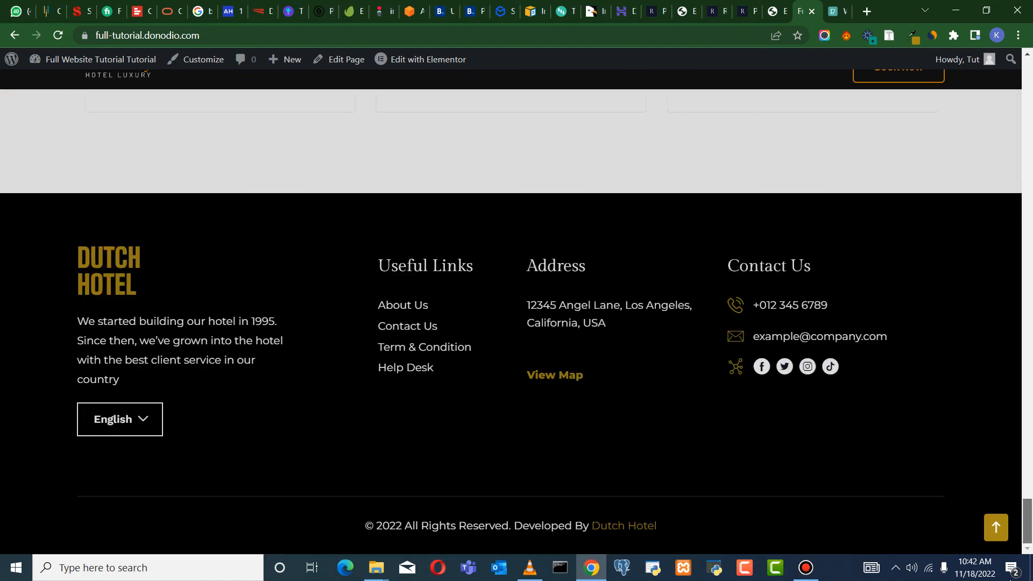
{"action": "scroll", "coordinate": [471, 412], "scroll_direction": "up", "scroll_amount": 10}
{"action": "scroll", "coordinate": [485, 380], "scroll_direction": "up", "scroll_amount": 20}
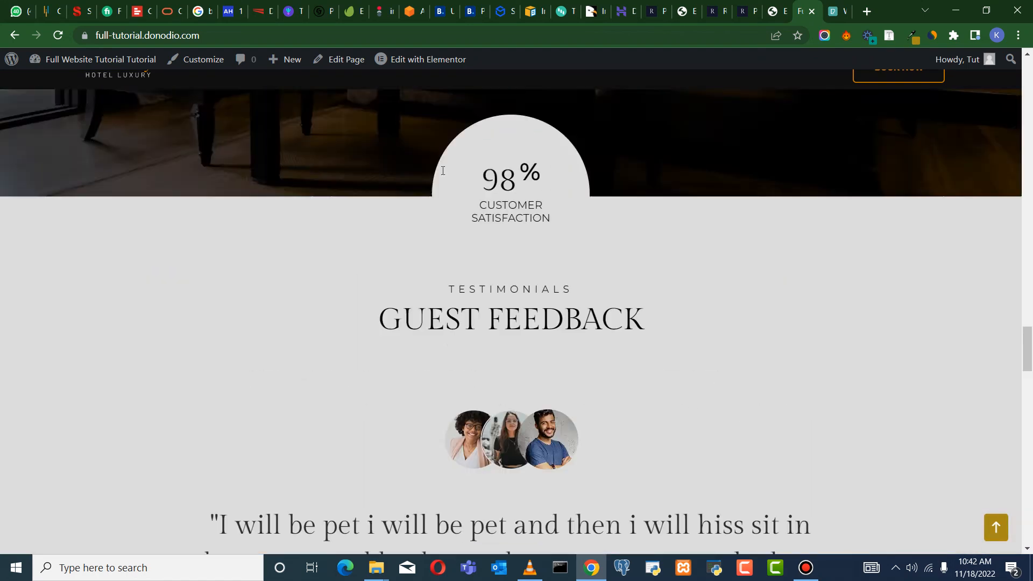
{"action": "scroll", "coordinate": [401, 161], "scroll_direction": "up", "scroll_amount": 15}
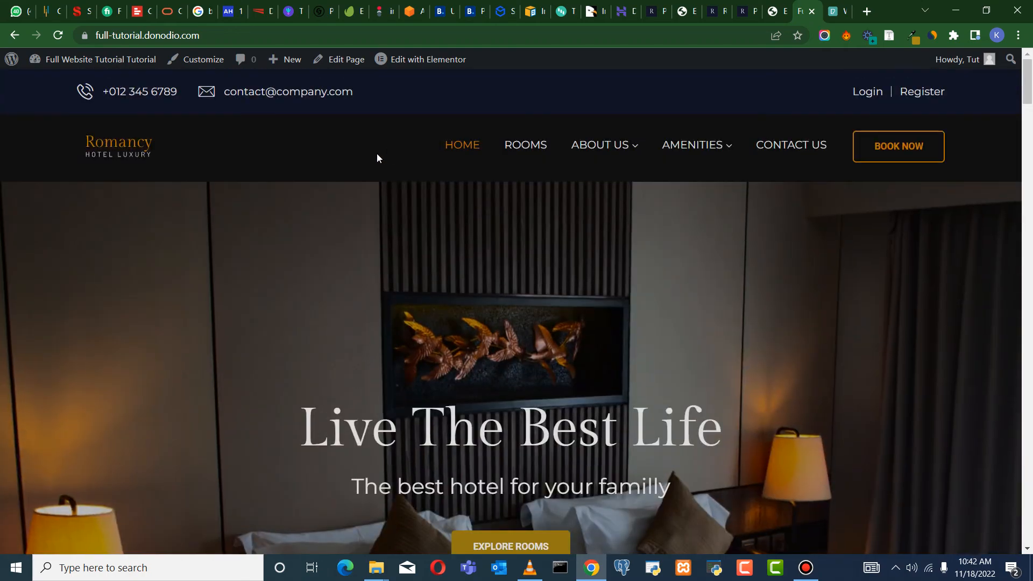
{"action": "scroll", "coordinate": [372, 162], "scroll_direction": "down", "scroll_amount": 2}
{"action": "scroll", "coordinate": [350, 183], "scroll_direction": "up", "scroll_amount": 2}
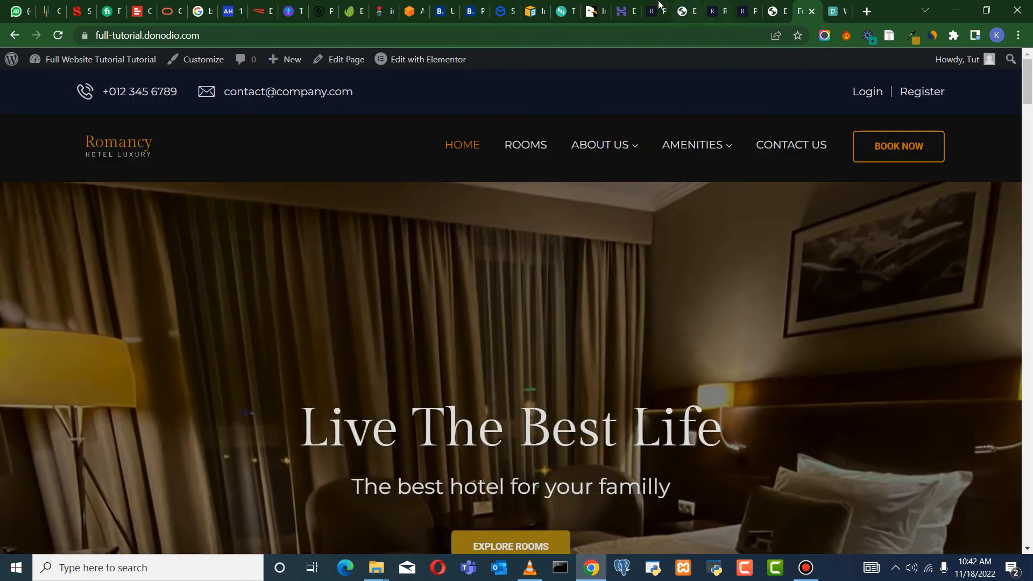
Preview the saved header template from its Elementor editor, and close the preview
{"action": "left_click", "coordinate": [648, 16]}
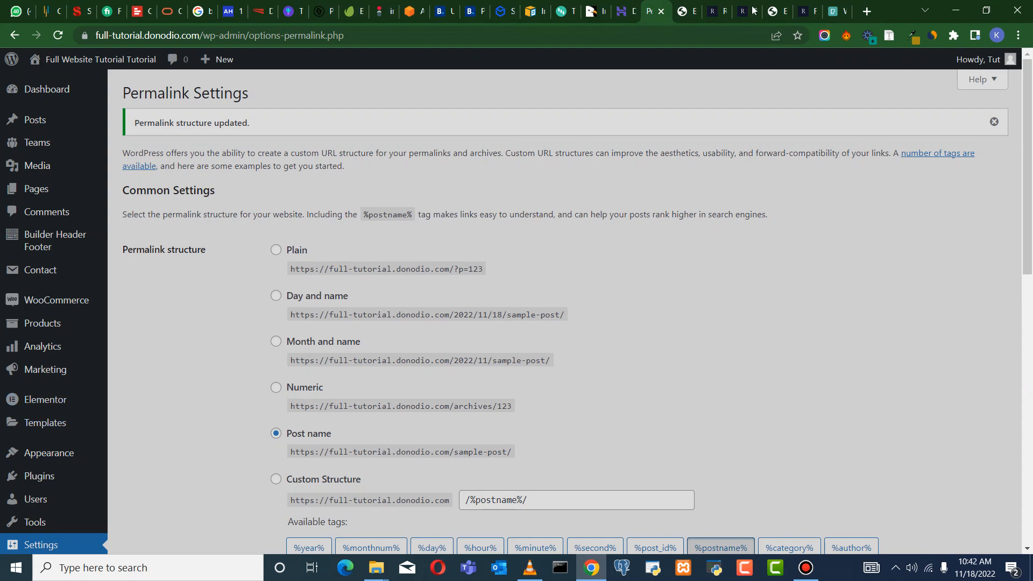
{"action": "left_click", "coordinate": [736, 14]}
{"action": "left_click", "coordinate": [784, 16]}
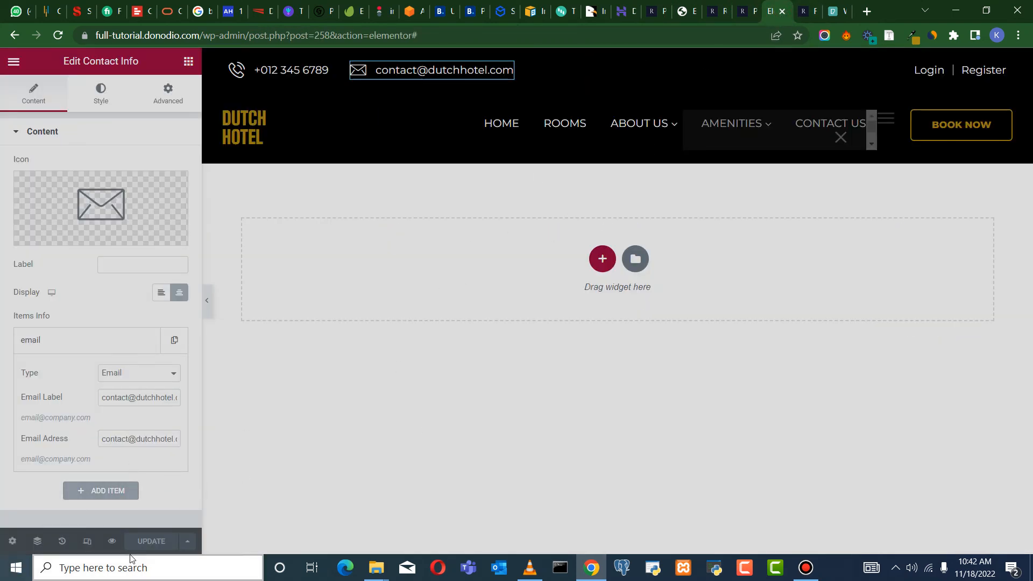
{"action": "left_click", "coordinate": [184, 542]}
{"action": "left_click", "coordinate": [114, 543]}
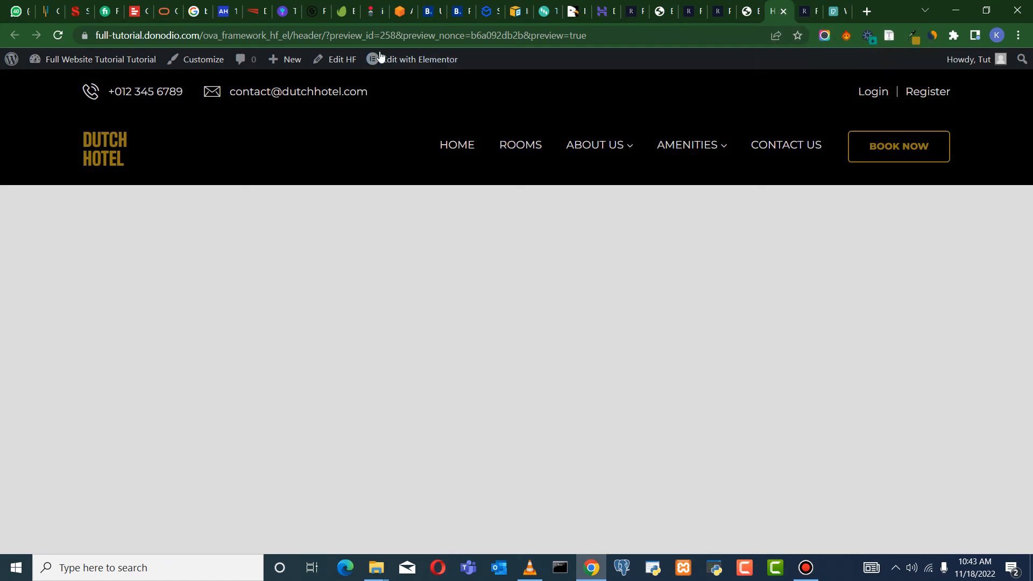
{"action": "left_click", "coordinate": [784, 11]}
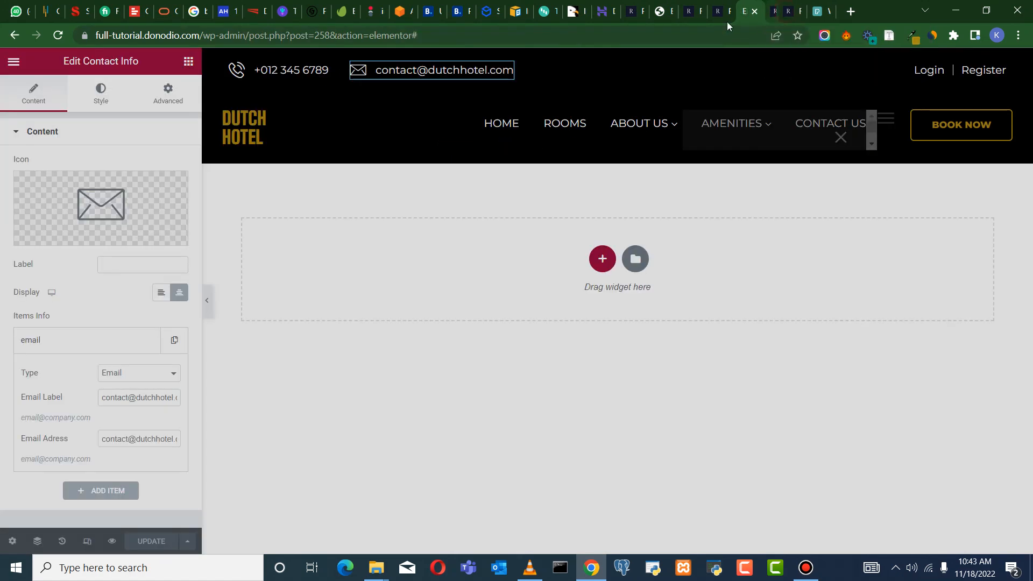
Go to the WordPress page for adding plugins and search the plugin directory for cache
{"action": "left_click", "coordinate": [634, 11]}
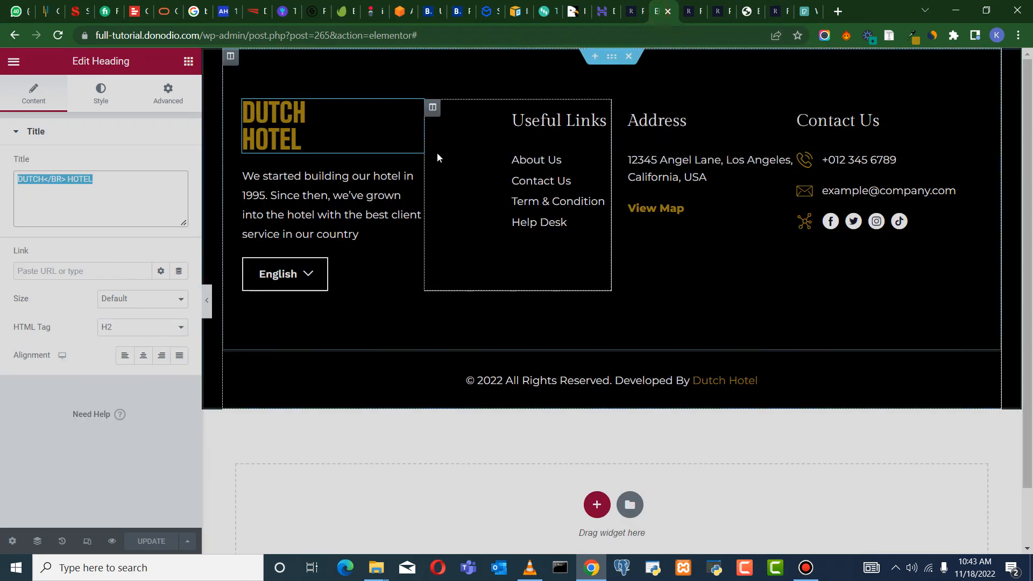
{"action": "left_click", "coordinate": [645, 8]}
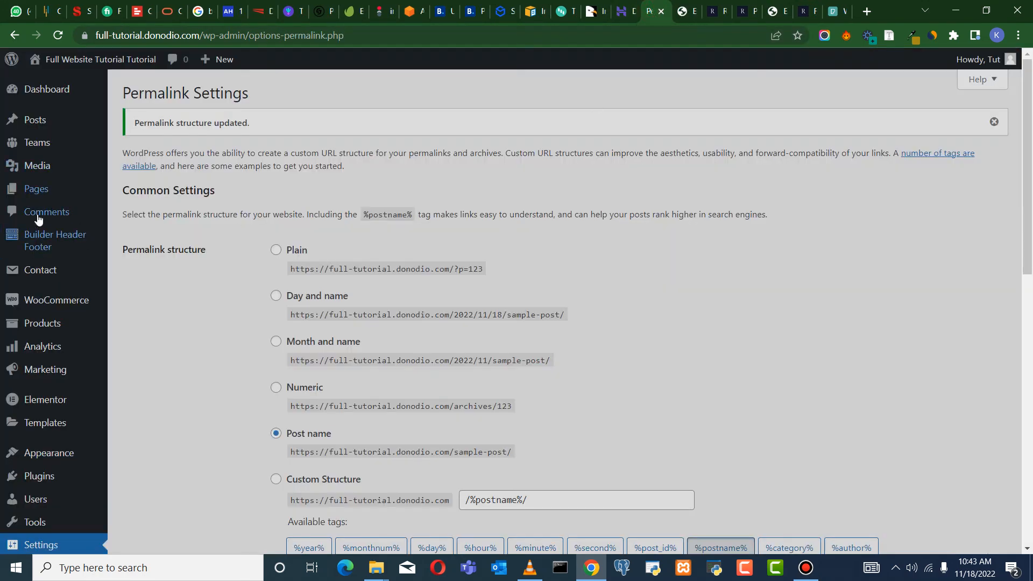
{"action": "scroll", "coordinate": [34, 365], "scroll_direction": "down", "scroll_amount": 3}
{"action": "mouse_move", "coordinate": [40, 344]}
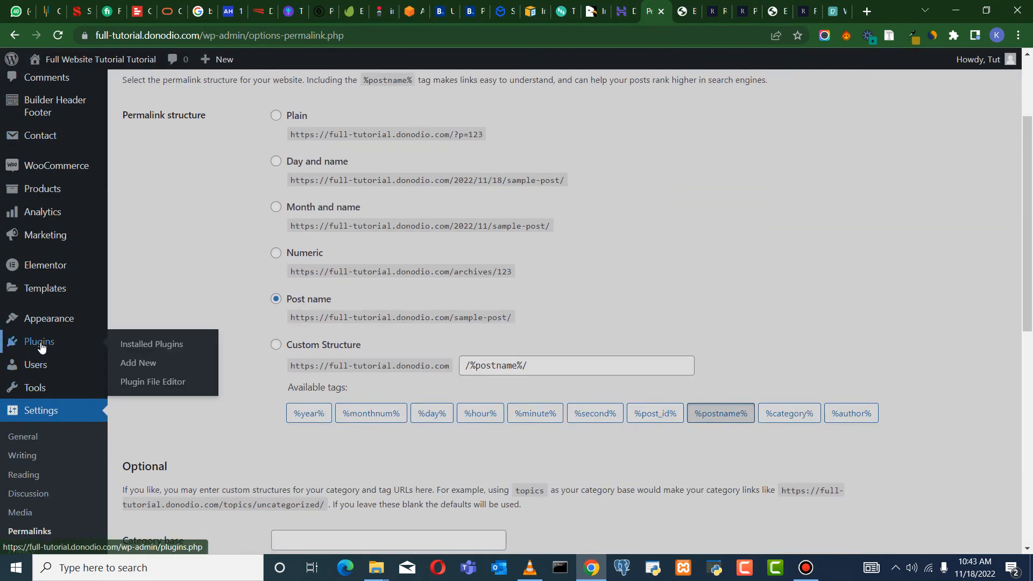
{"action": "left_click", "coordinate": [152, 360]}
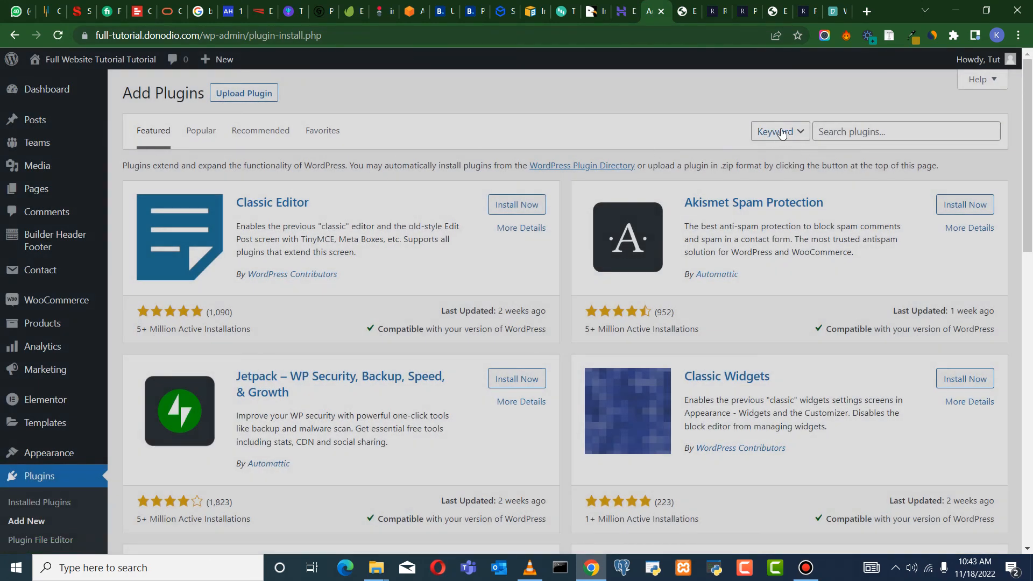
{"action": "left_click", "coordinate": [831, 128]}
{"action": "type", "text": "cache"}
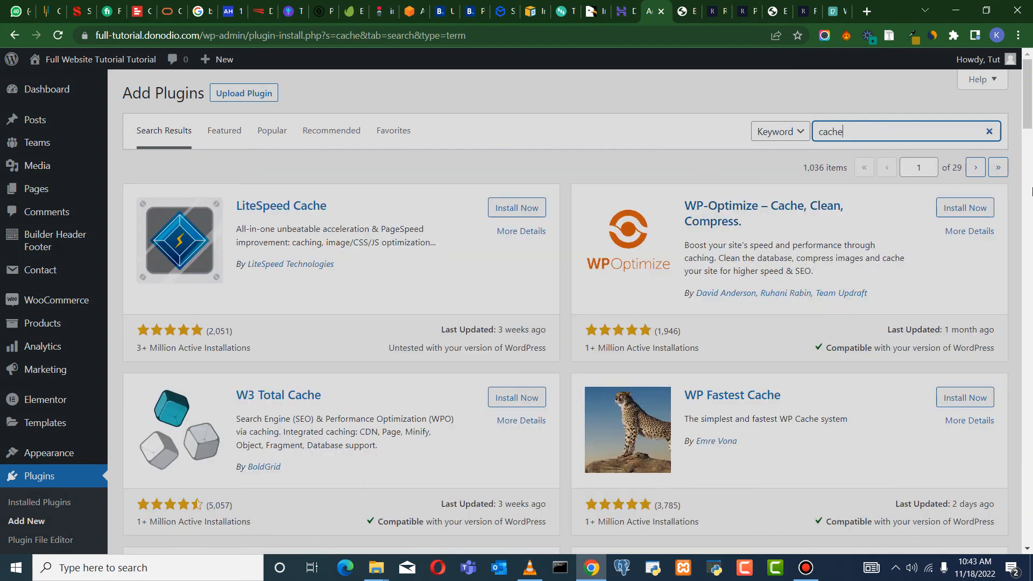
Install and activate the WP-Optimize – Cache, Clean, Compress plugin
{"action": "left_click", "coordinate": [951, 213]}
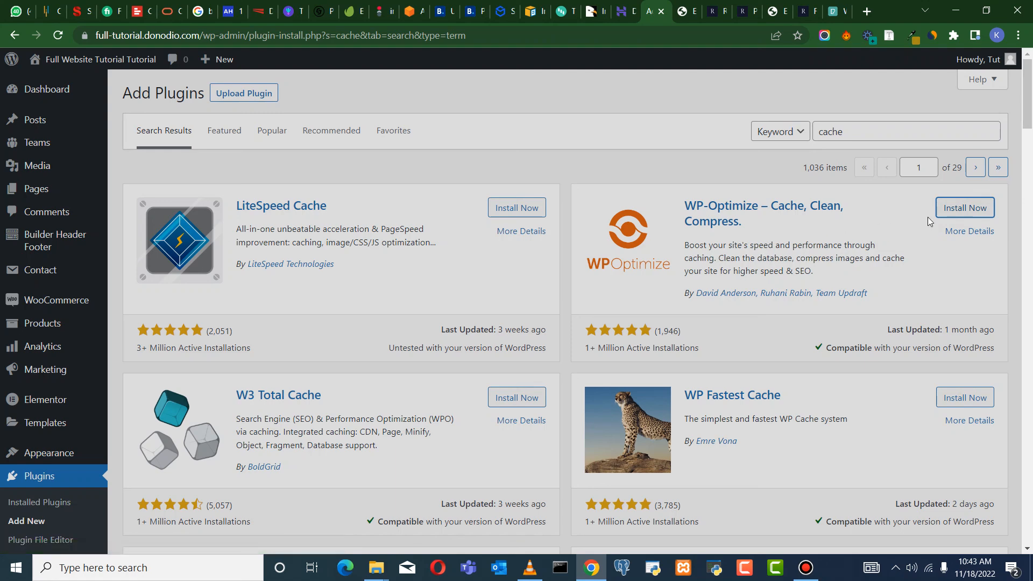
{"action": "left_click", "coordinate": [960, 214]}
{"action": "left_click", "coordinate": [965, 212]}
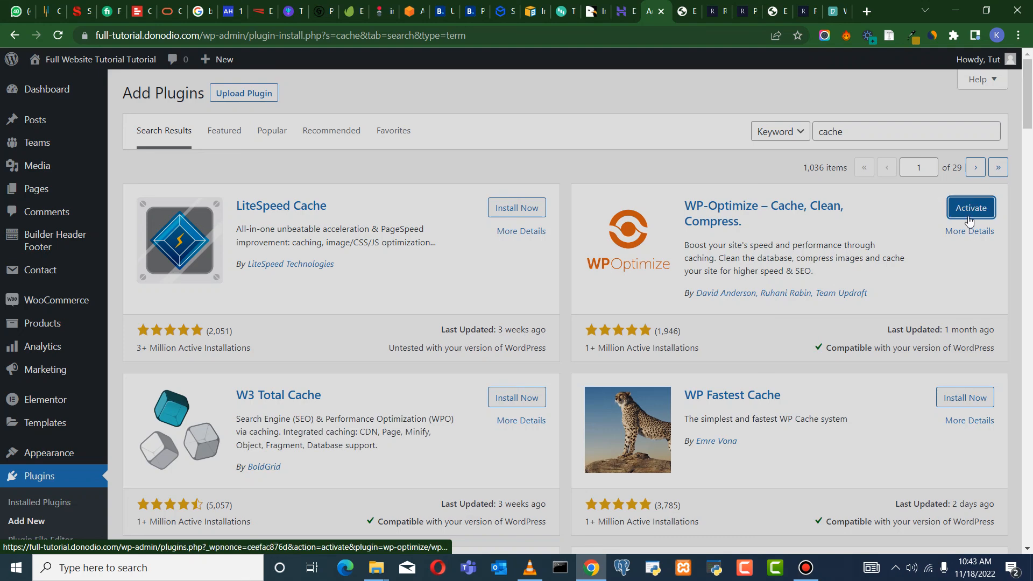
{"action": "left_click", "coordinate": [966, 212]}
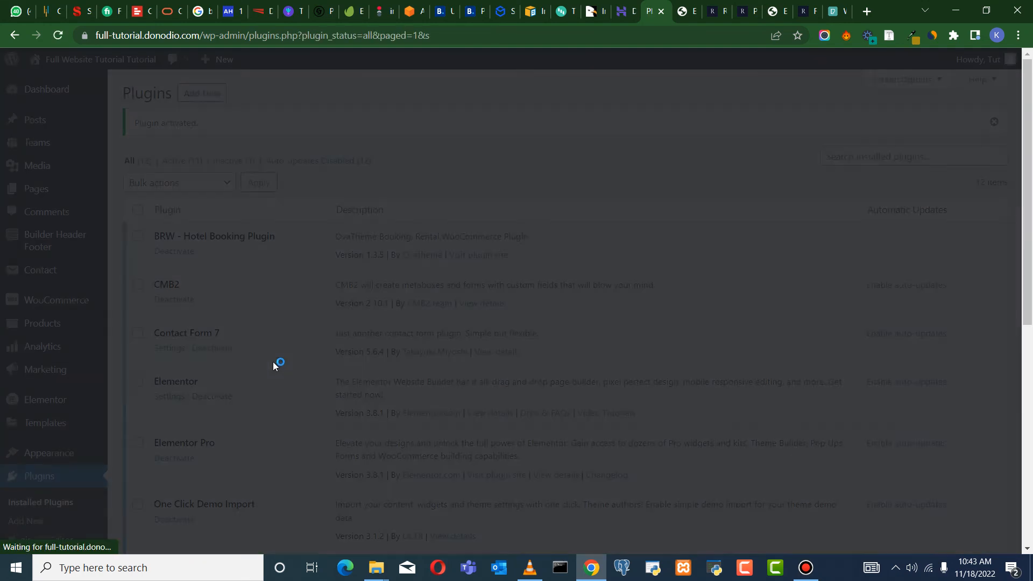
Review the WP-Optimize database optimizations and run all the selected ones
{"action": "scroll", "coordinate": [273, 380], "scroll_direction": "down", "scroll_amount": 8}
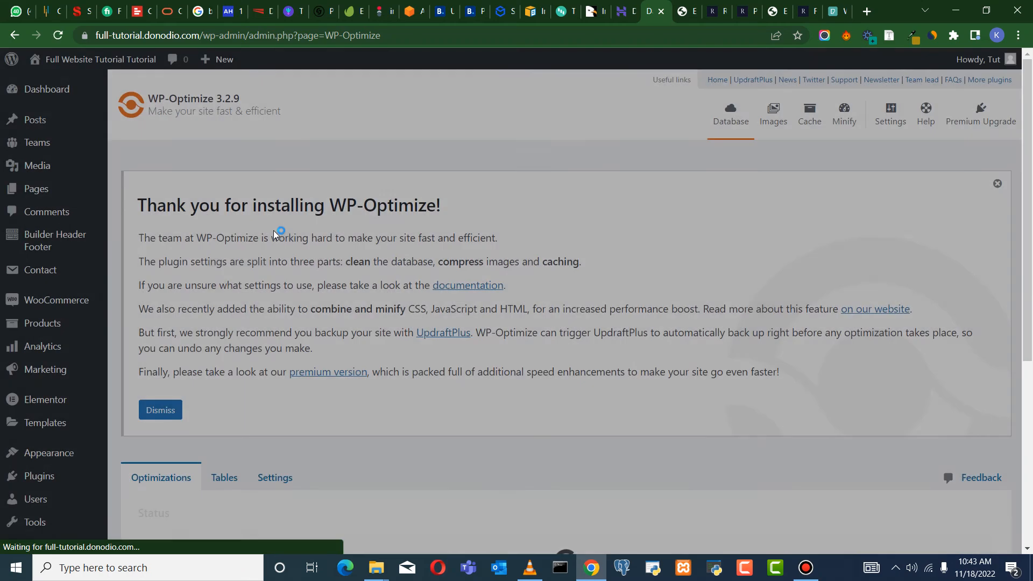
{"action": "scroll", "coordinate": [194, 311], "scroll_direction": "down", "scroll_amount": 6}
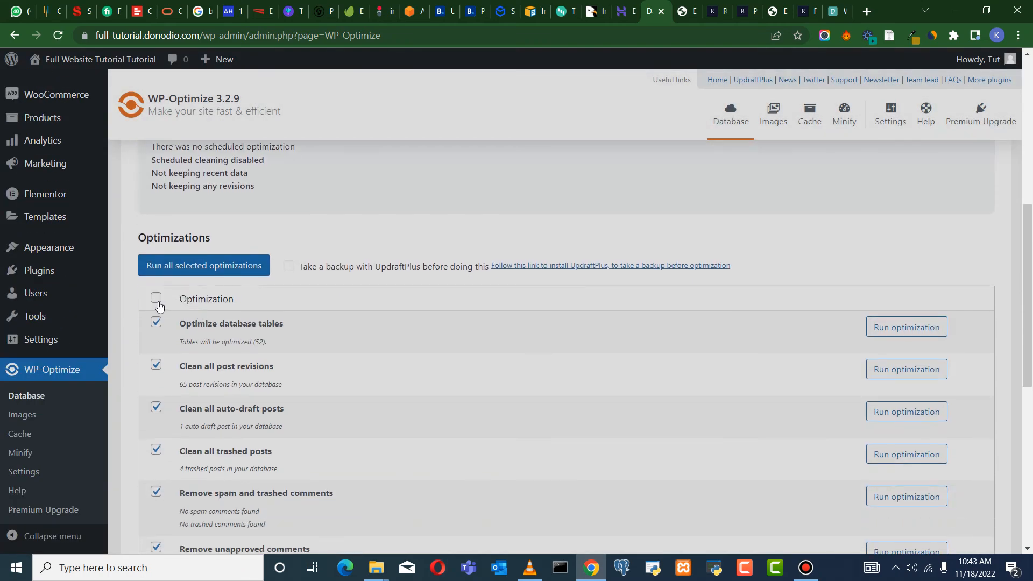
{"action": "scroll", "coordinate": [159, 303], "scroll_direction": "down", "scroll_amount": 8}
{"action": "scroll", "coordinate": [226, 289], "scroll_direction": "up", "scroll_amount": 9}
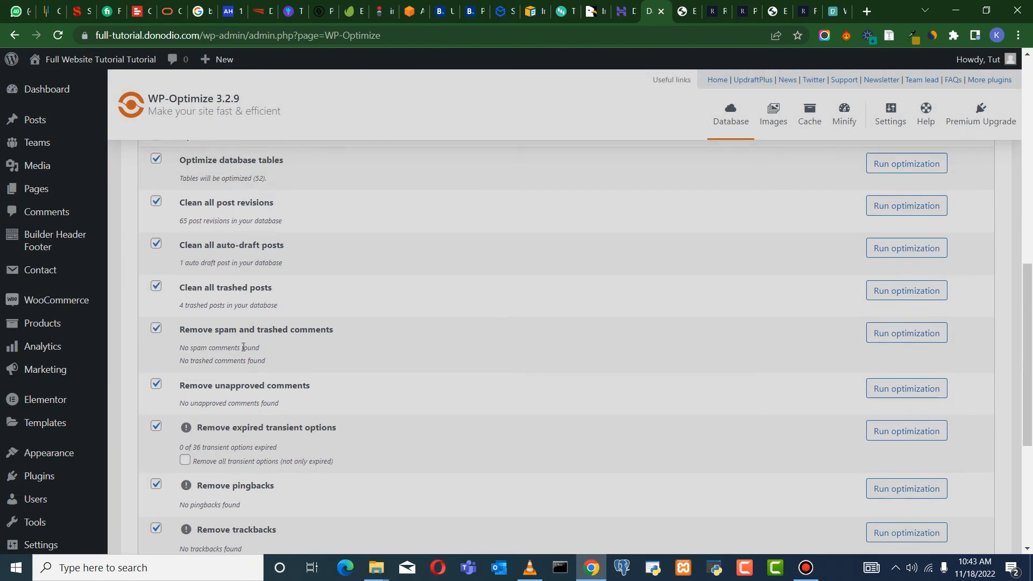
{"action": "left_click", "coordinate": [237, 303]}
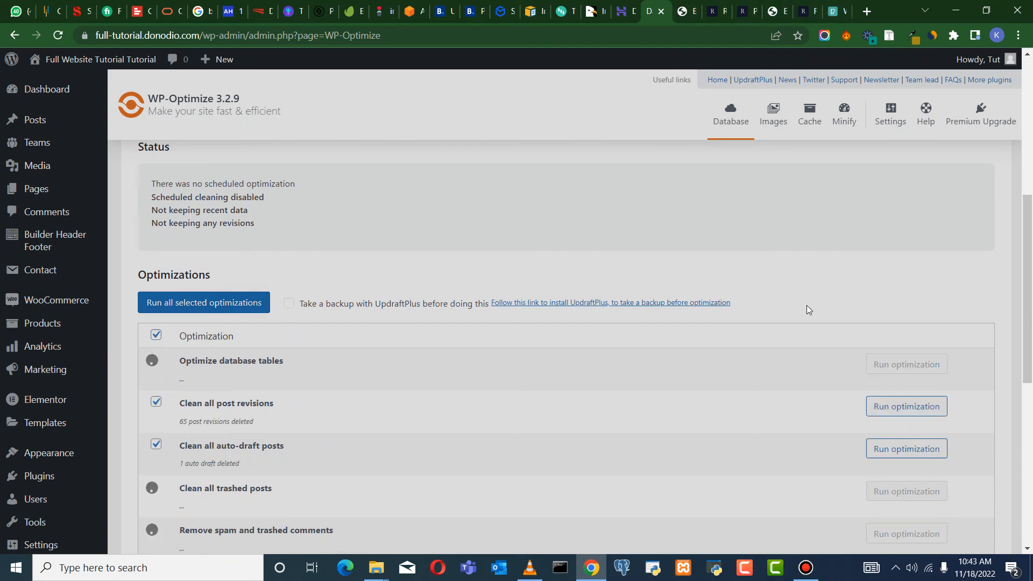
{"action": "left_click", "coordinate": [807, 570]}
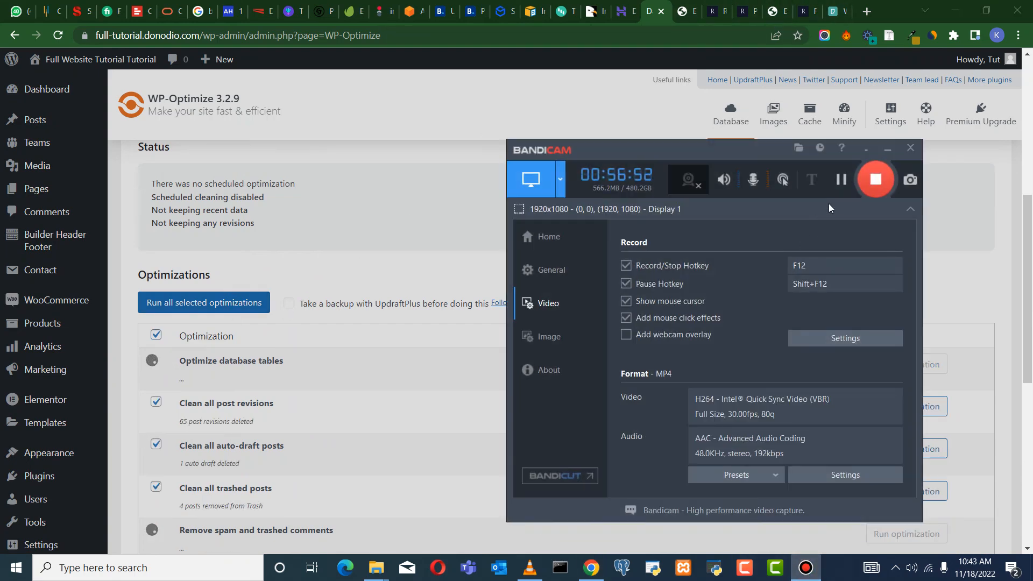
{"action": "left_click", "coordinate": [886, 149]}
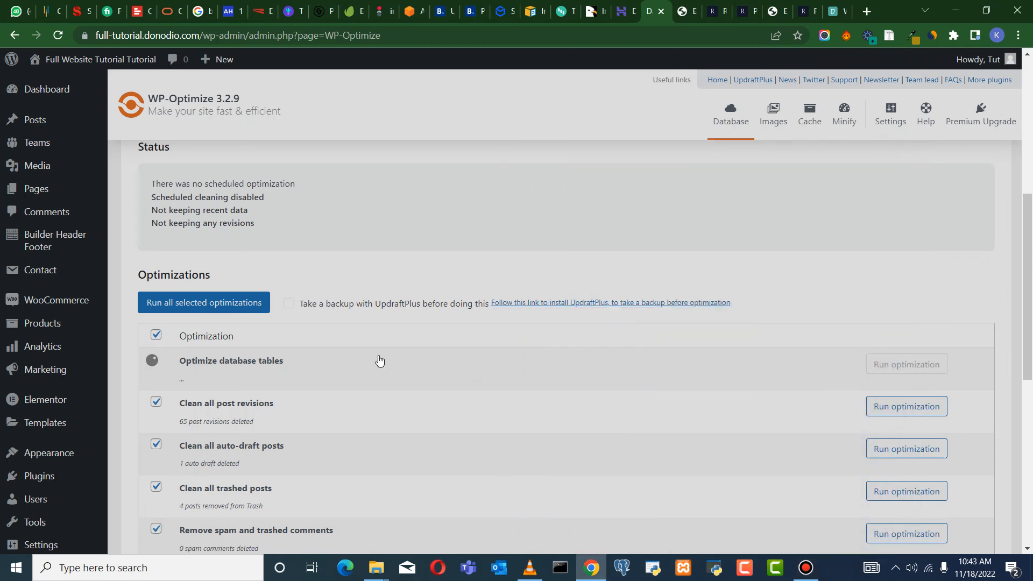
Look through the open Room Listing 1 and Products pages, and close the Pexels photo page
{"action": "left_click", "coordinate": [719, 16]}
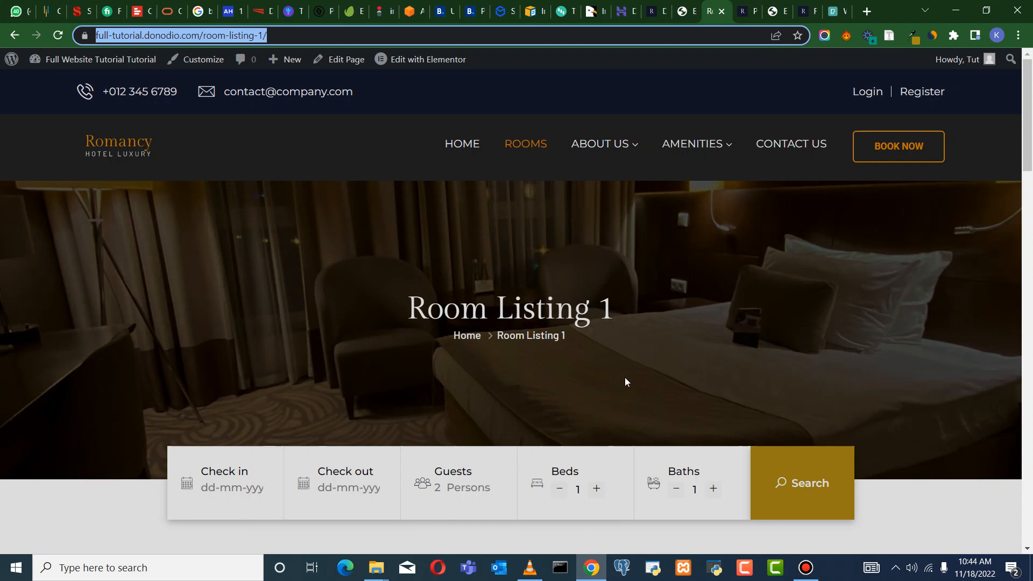
{"action": "left_click", "coordinate": [740, 18]}
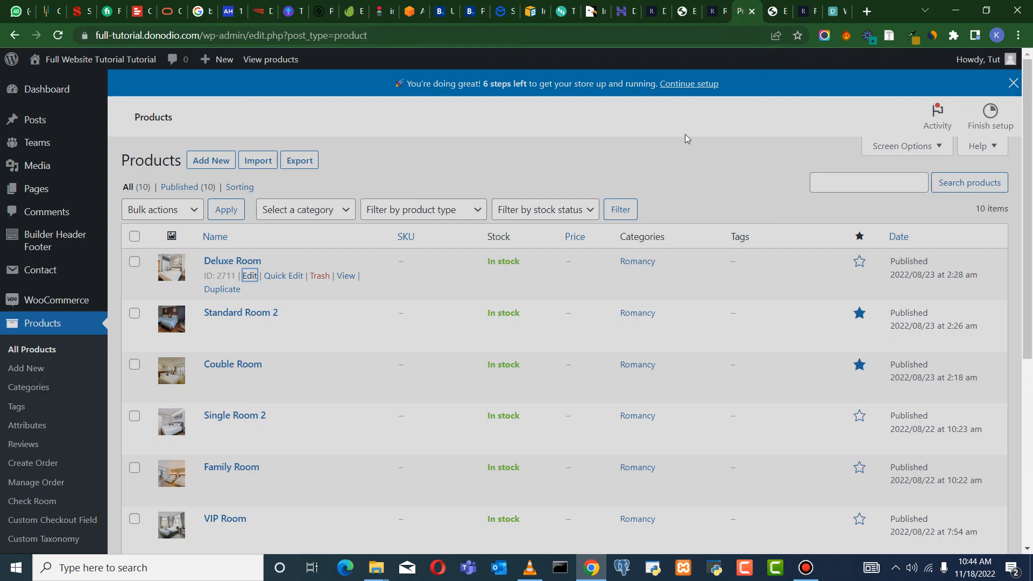
{"action": "left_click", "coordinate": [831, 13]}
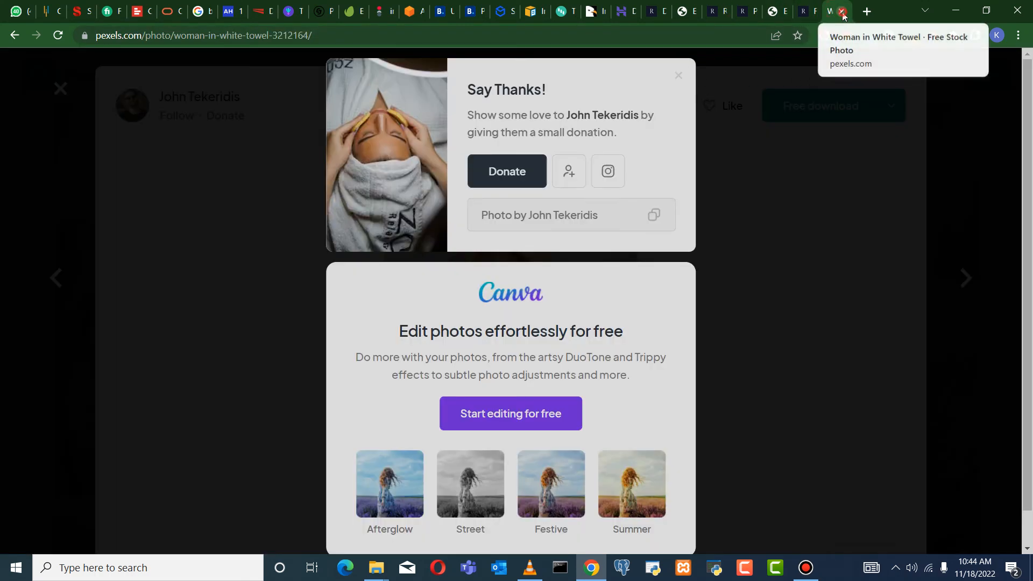
{"action": "left_click", "coordinate": [842, 11]}
Examine the room cards on the Room Listing 1 page and reload the page to check its header
{"action": "scroll", "coordinate": [492, 240], "scroll_direction": "down", "scroll_amount": 20}
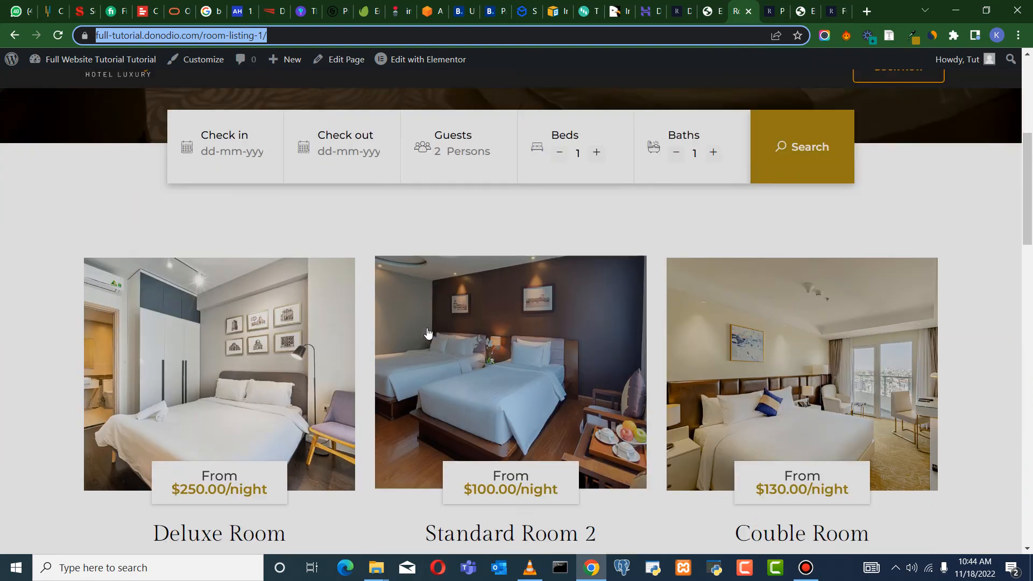
{"action": "scroll", "coordinate": [500, 352], "scroll_direction": "down", "scroll_amount": 4}
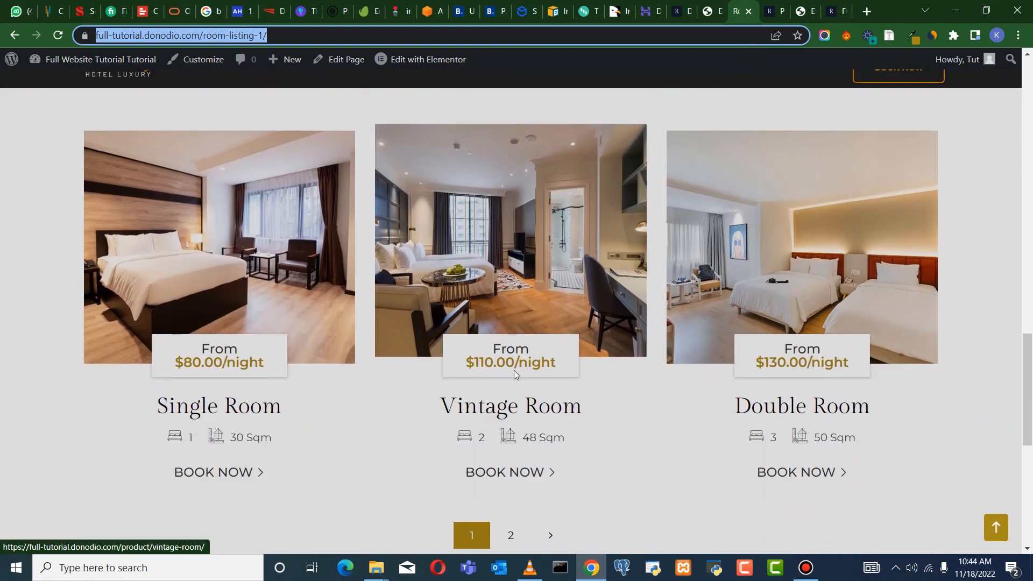
{"action": "scroll", "coordinate": [376, 269], "scroll_direction": "down", "scroll_amount": 5}
{"action": "scroll", "coordinate": [267, 207], "scroll_direction": "up", "scroll_amount": 20}
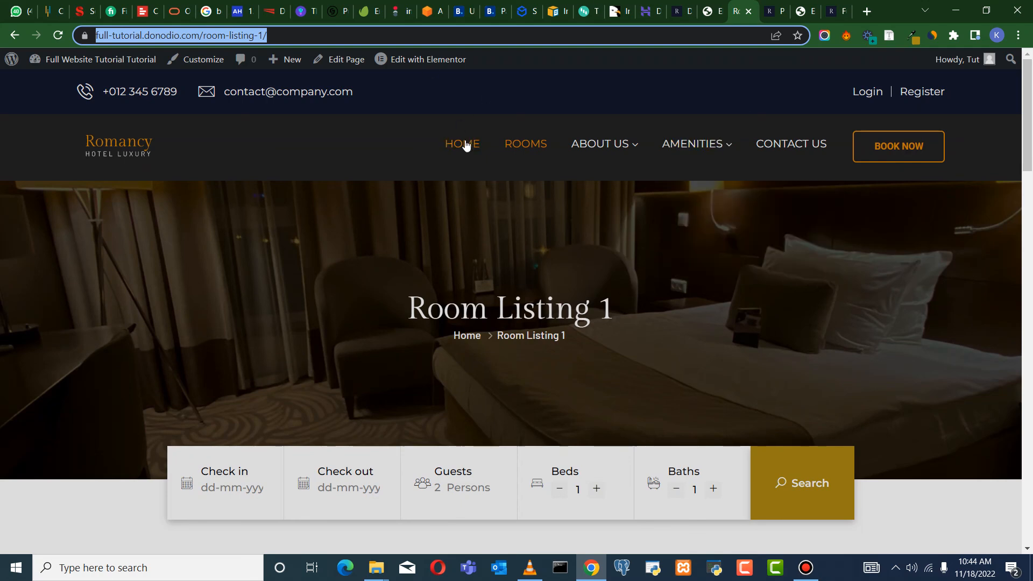
{"action": "left_click", "coordinate": [59, 36]}
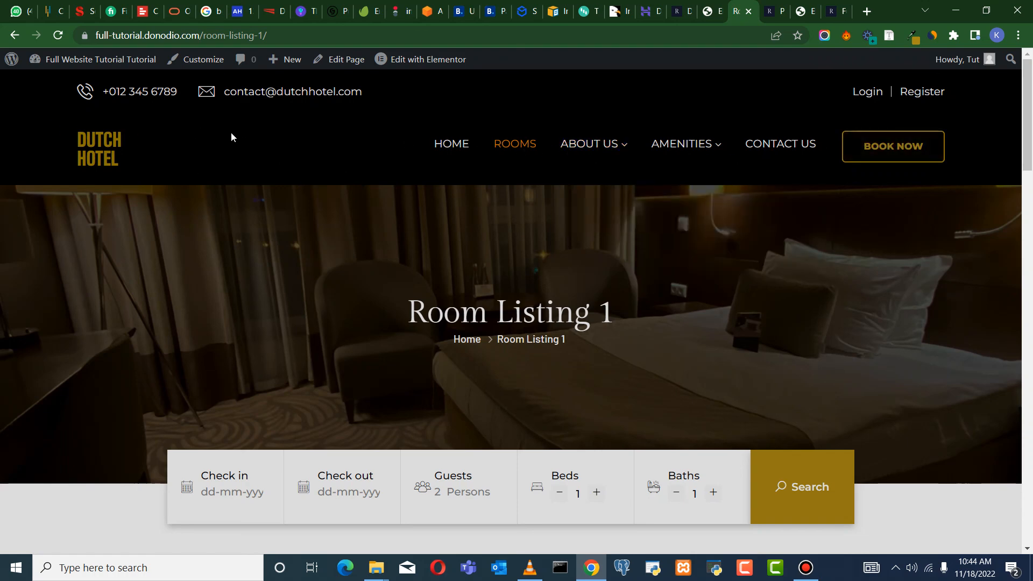
Check the progress of the WP-Optimize database optimizations, and inspect the Amenities submenu on the Room Listing 1 page
{"action": "left_click", "coordinate": [675, 16]}
{"action": "scroll", "coordinate": [312, 410], "scroll_direction": "down", "scroll_amount": 5}
{"action": "scroll", "coordinate": [323, 399], "scroll_direction": "up", "scroll_amount": 3}
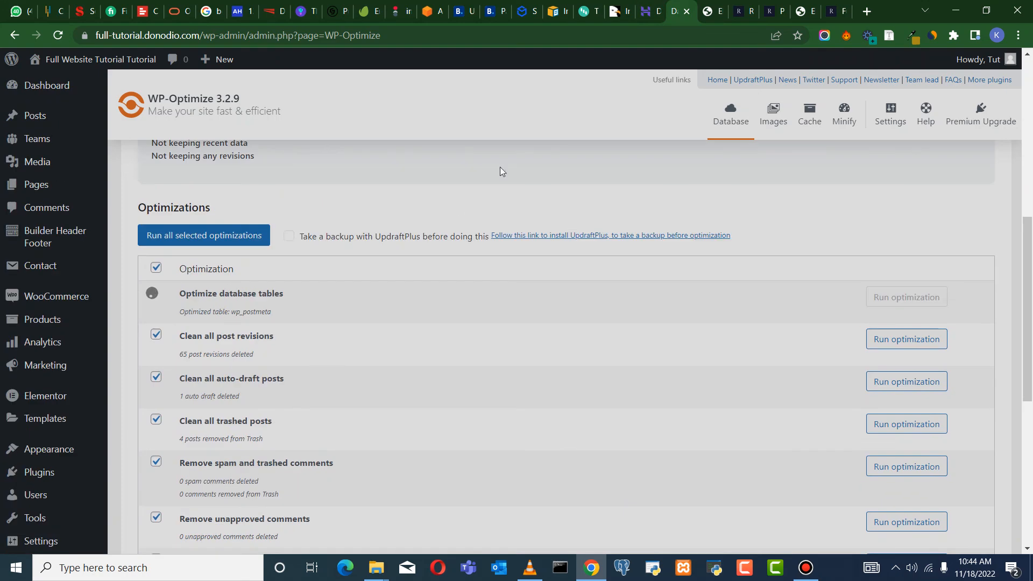
{"action": "left_click", "coordinate": [716, 15]}
{"action": "left_click", "coordinate": [738, 13]}
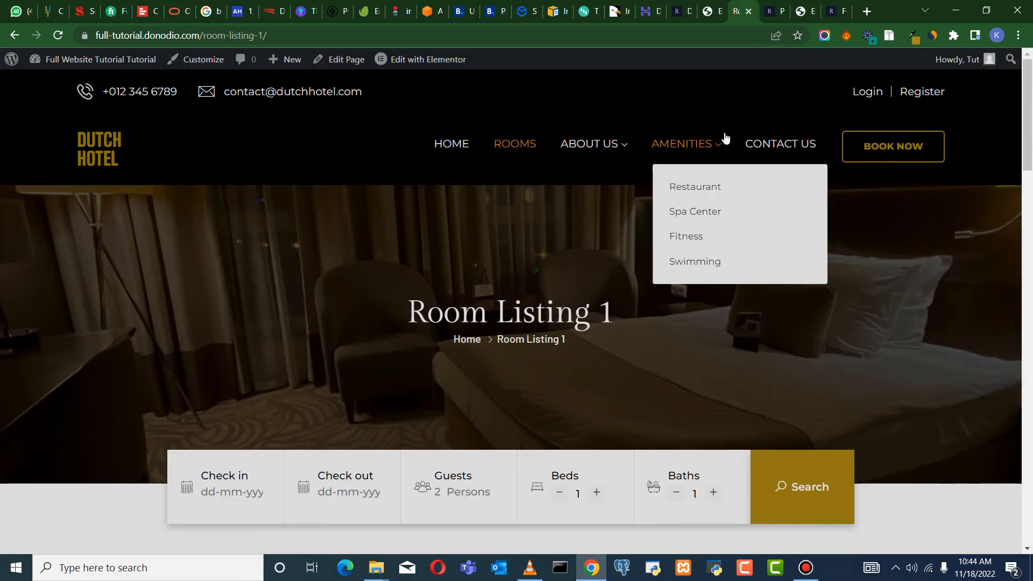
Select the menu canvas widget in the Elementor header template and open its style settings
{"action": "left_click", "coordinate": [748, 17]}
{"action": "left_click", "coordinate": [780, 11]}
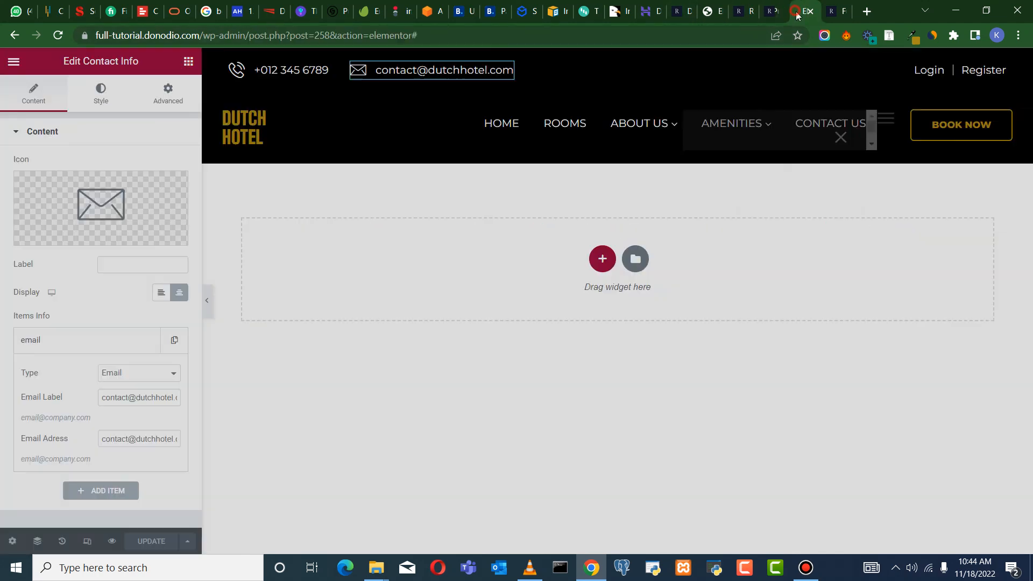
{"action": "left_click", "coordinate": [883, 119]}
{"action": "mouse_move", "coordinate": [654, 132]}
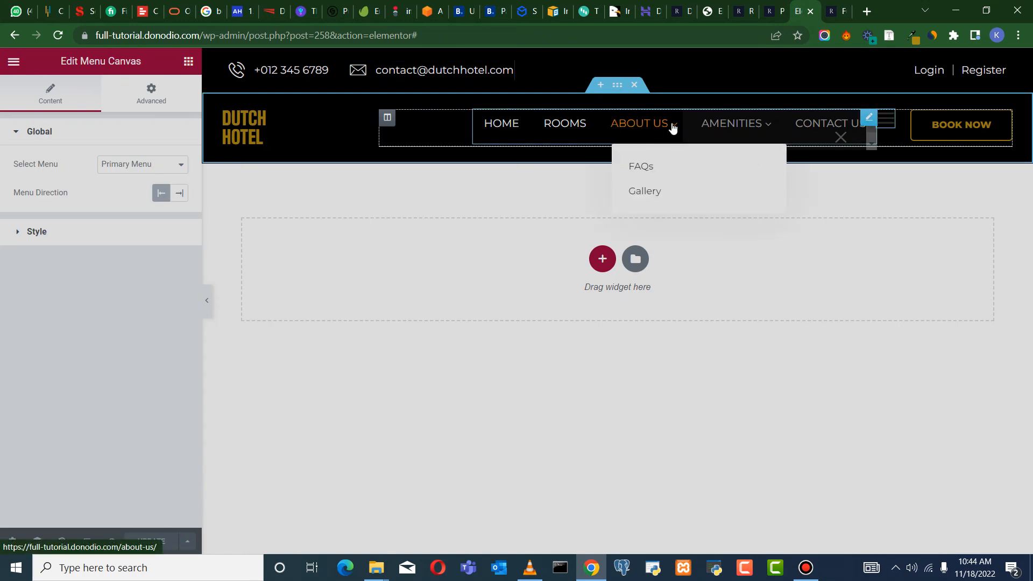
{"action": "left_click", "coordinate": [45, 234]}
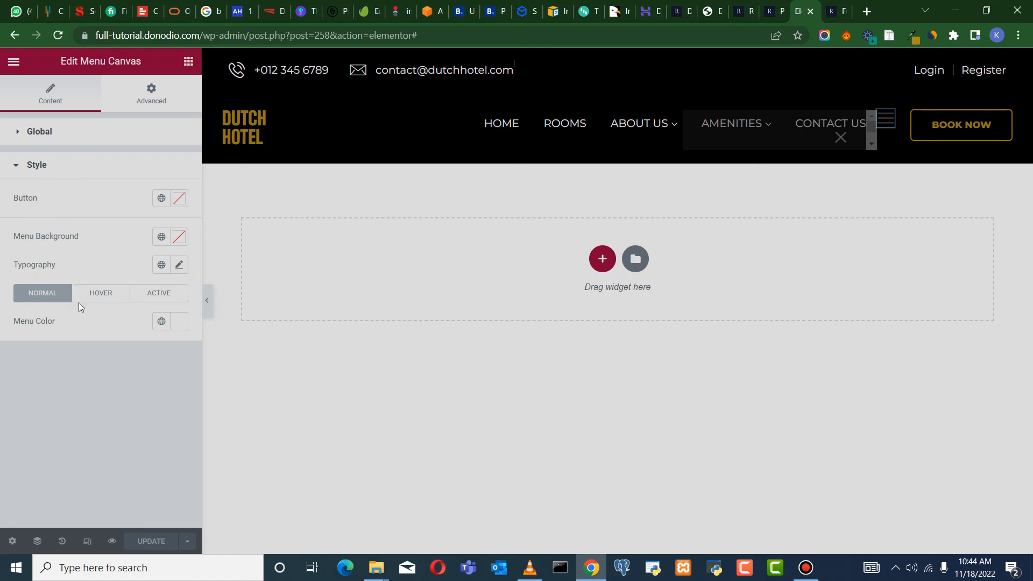
Set the menu canvas's hover menu color to gold #a88a16, copied from the Eye Dropper extension
{"action": "left_click", "coordinate": [100, 292]}
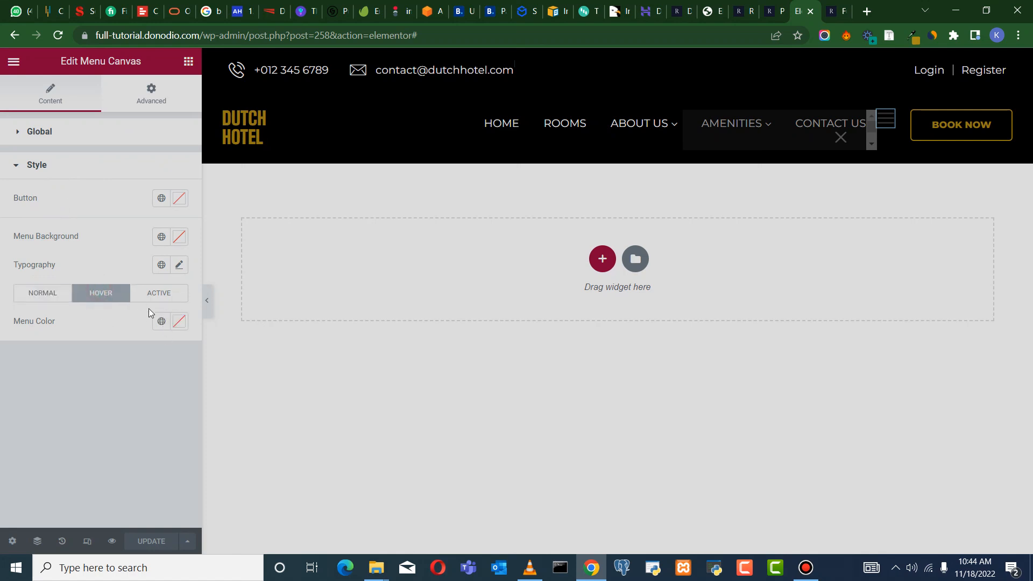
{"action": "left_click", "coordinate": [111, 296]}
{"action": "left_click", "coordinate": [174, 326]}
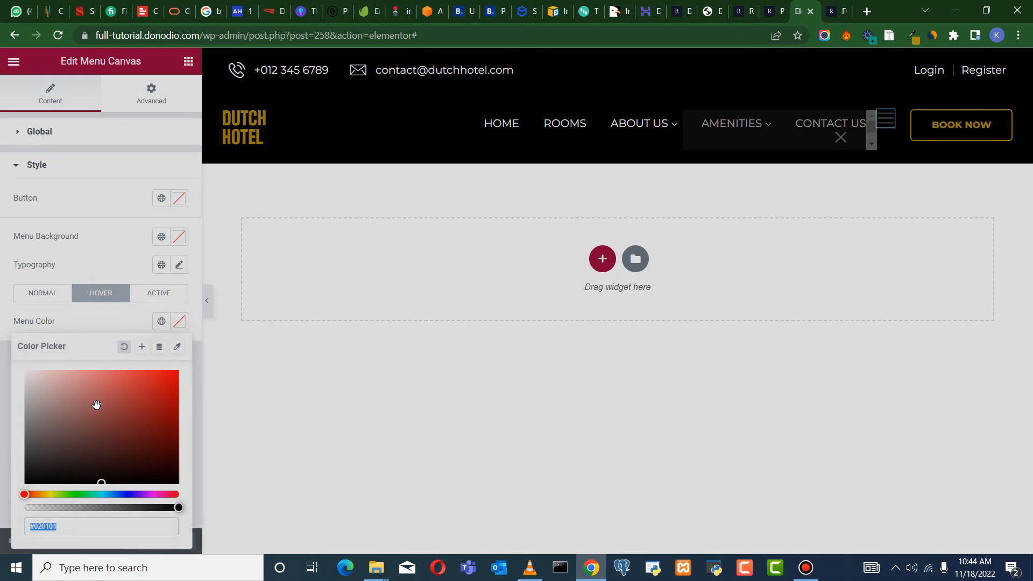
{"action": "right_click", "coordinate": [49, 523]}
{"action": "left_click", "coordinate": [86, 342]}
{"action": "left_click", "coordinate": [912, 36]}
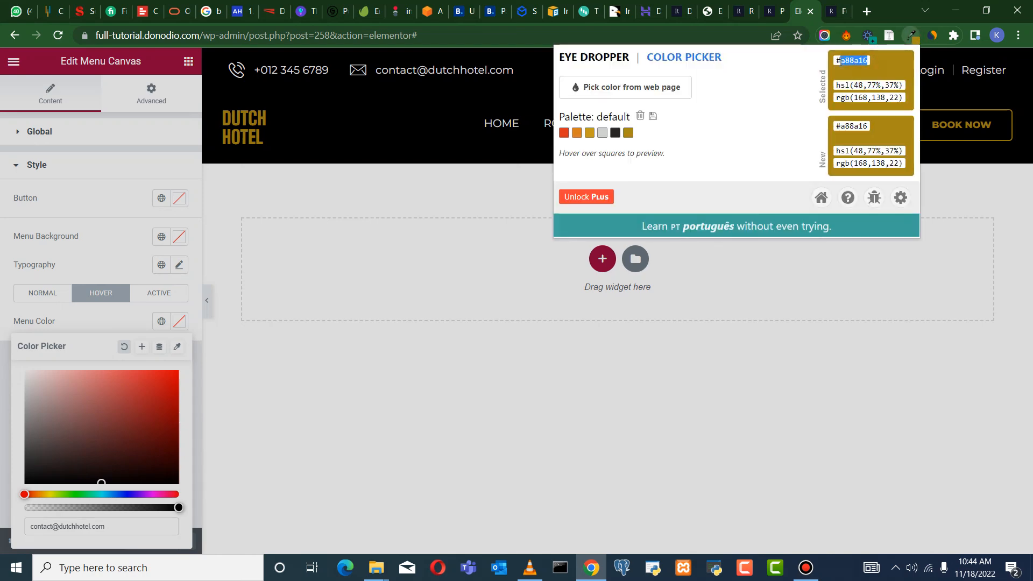
{"action": "right_click", "coordinate": [846, 64]}
{"action": "left_click", "coordinate": [881, 79]}
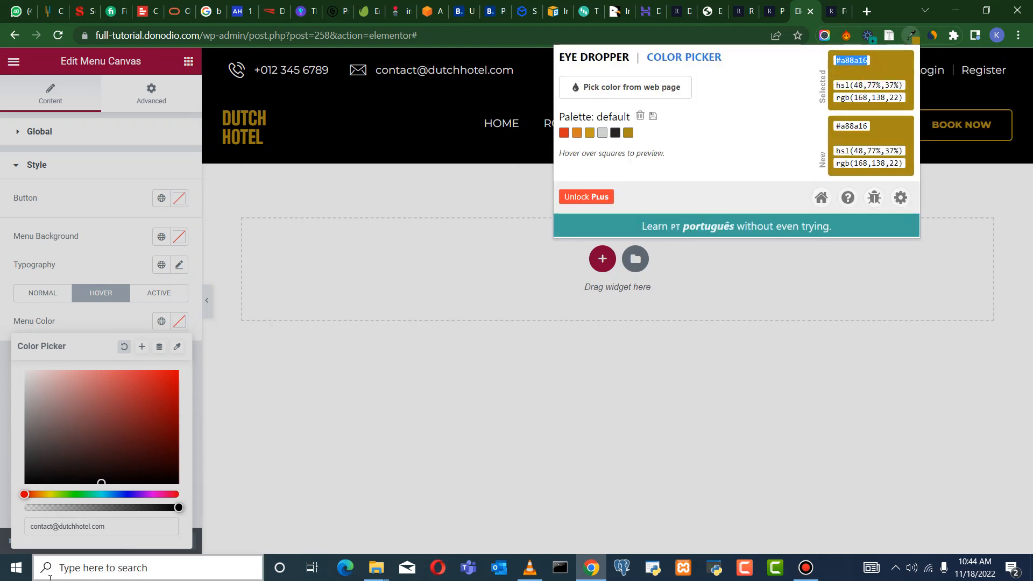
{"action": "triple_click", "coordinate": [108, 526]}
{"action": "right_click", "coordinate": [59, 530]}
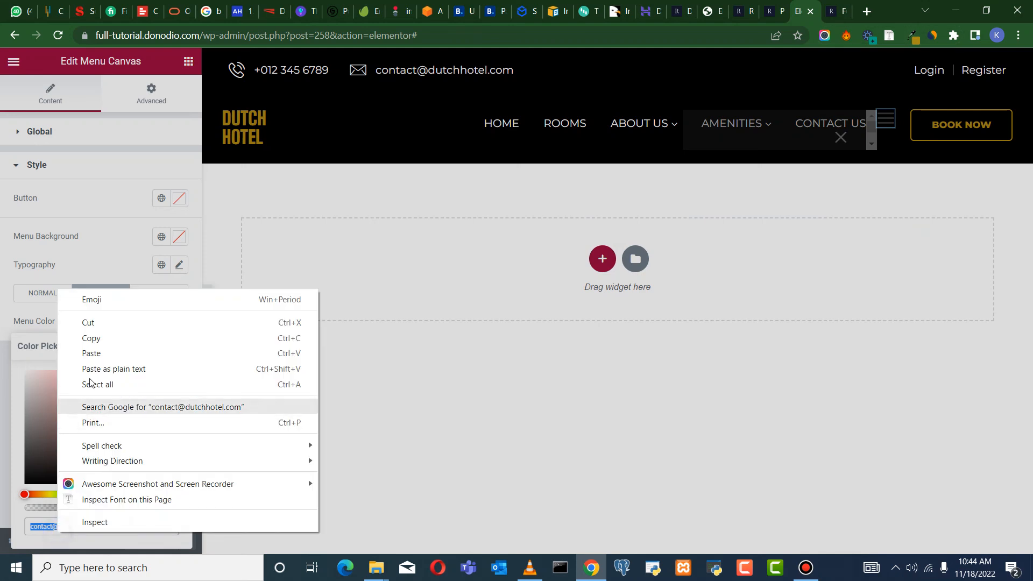
{"action": "left_click", "coordinate": [92, 353]}
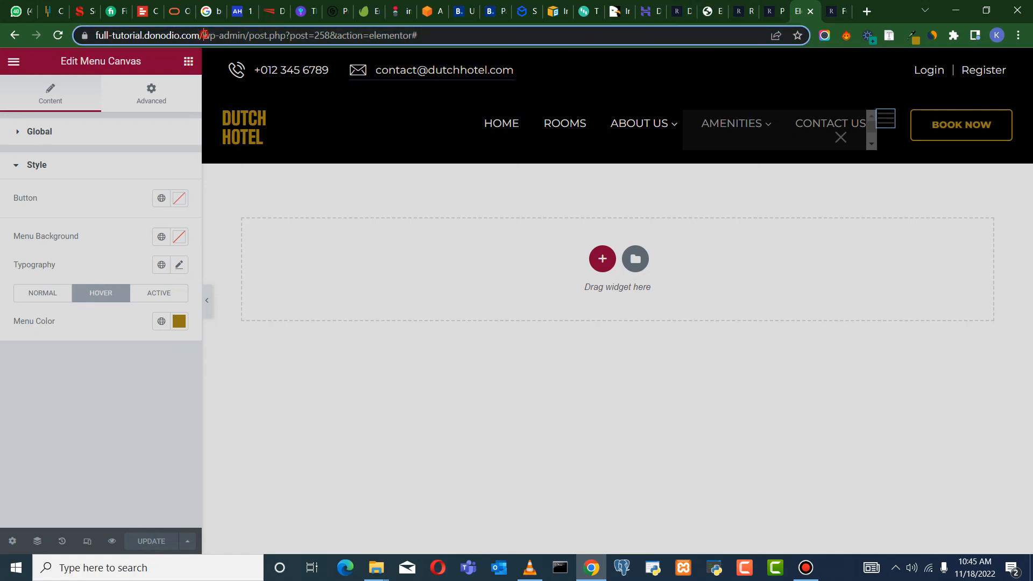
Load the site's home page, full-tutorial.donodio.com, in place of the header template editor
{"action": "left_click_drag", "start_coordinate": [203, 35], "coordinate": [676, 46]}
{"action": "key", "text": "BackSpace"}
{"action": "key", "text": "Return"}
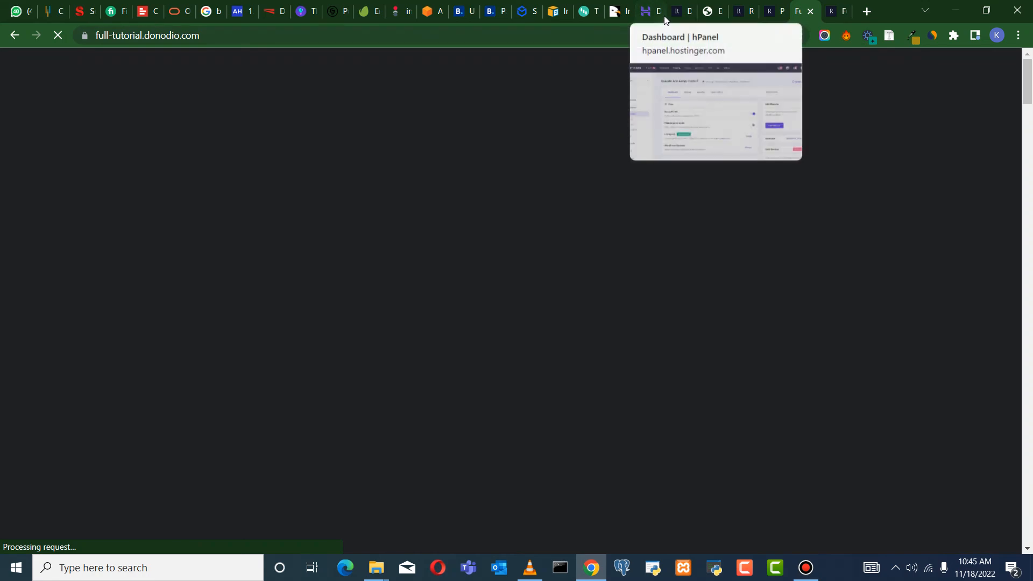
Check how far the WP-Optimize database table optimization has run while the home page loads, and return to the home page
{"action": "left_click", "coordinate": [679, 10]}
{"action": "scroll", "coordinate": [550, 112], "scroll_direction": "down", "scroll_amount": 1}
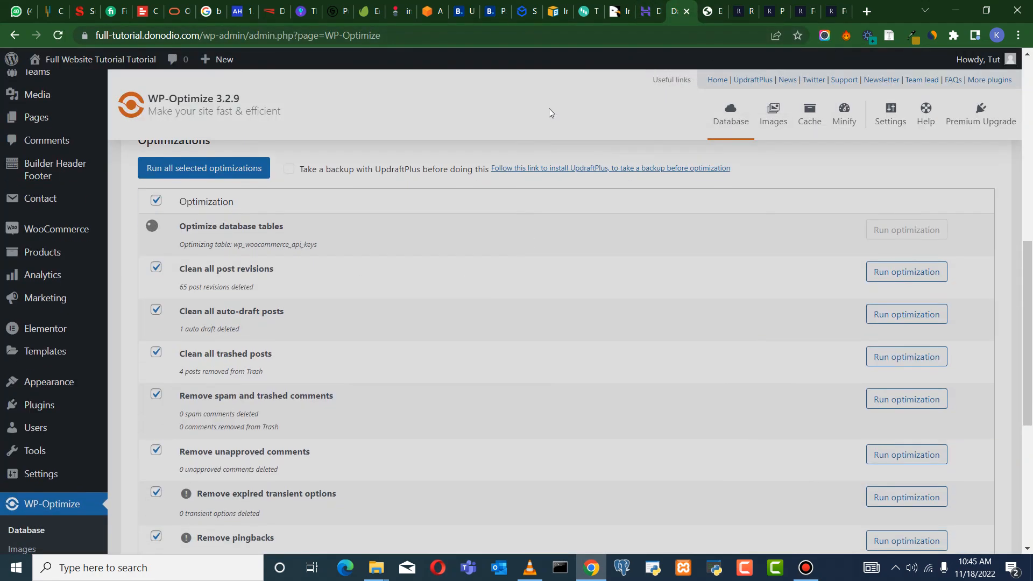
{"action": "left_click", "coordinate": [765, 17]}
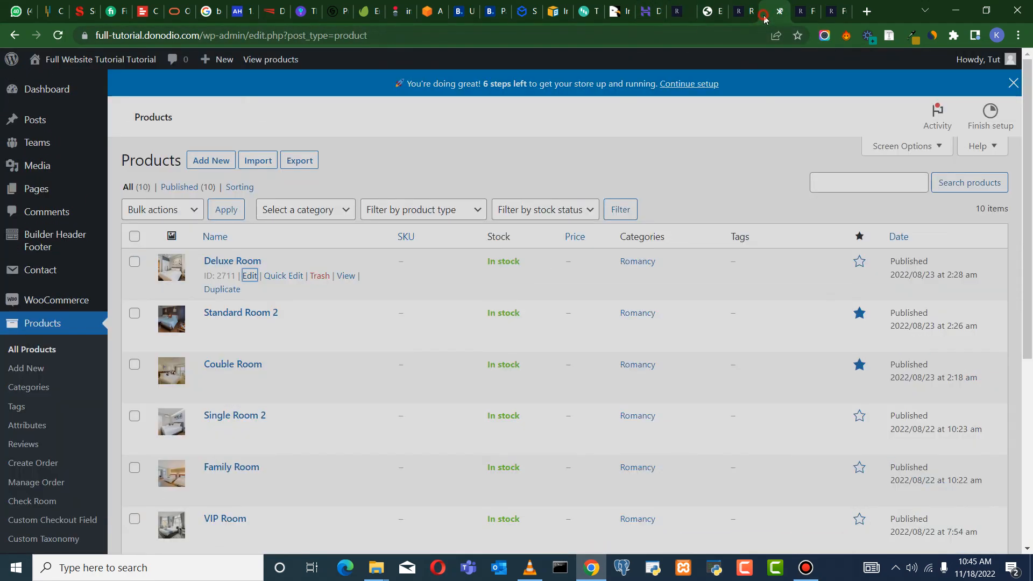
{"action": "left_click", "coordinate": [801, 17]}
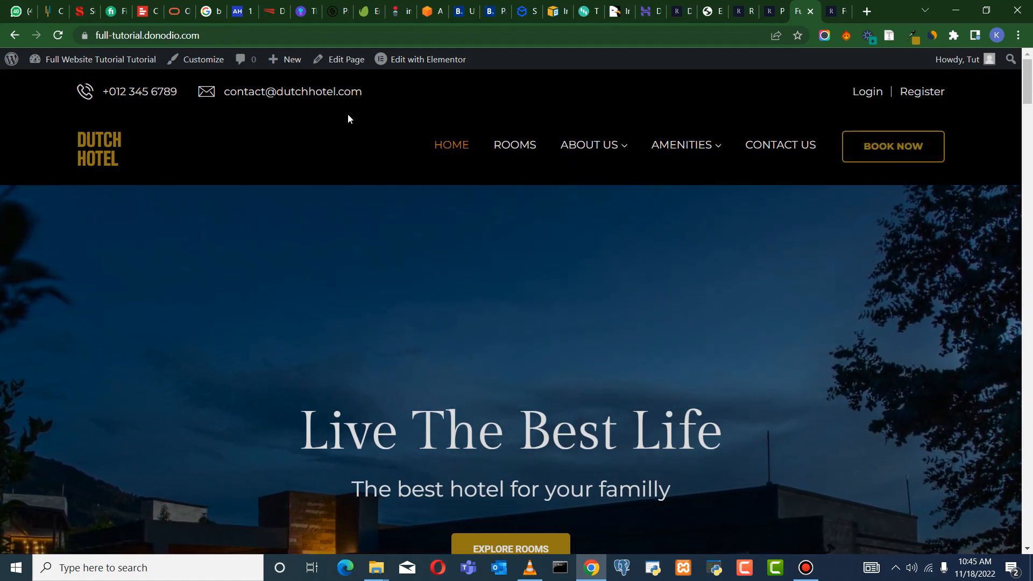
Review the home page around the Our Favorite Room section and open the page for editing with Elementor
{"action": "scroll", "coordinate": [946, 191], "scroll_direction": "down", "scroll_amount": 5}
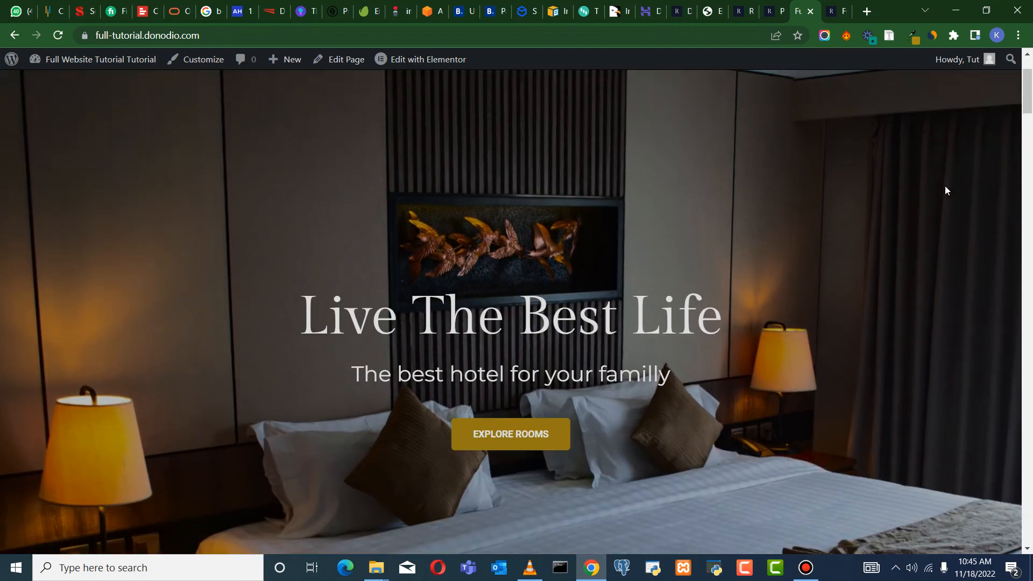
{"action": "scroll", "coordinate": [841, 267], "scroll_direction": "down", "scroll_amount": 5}
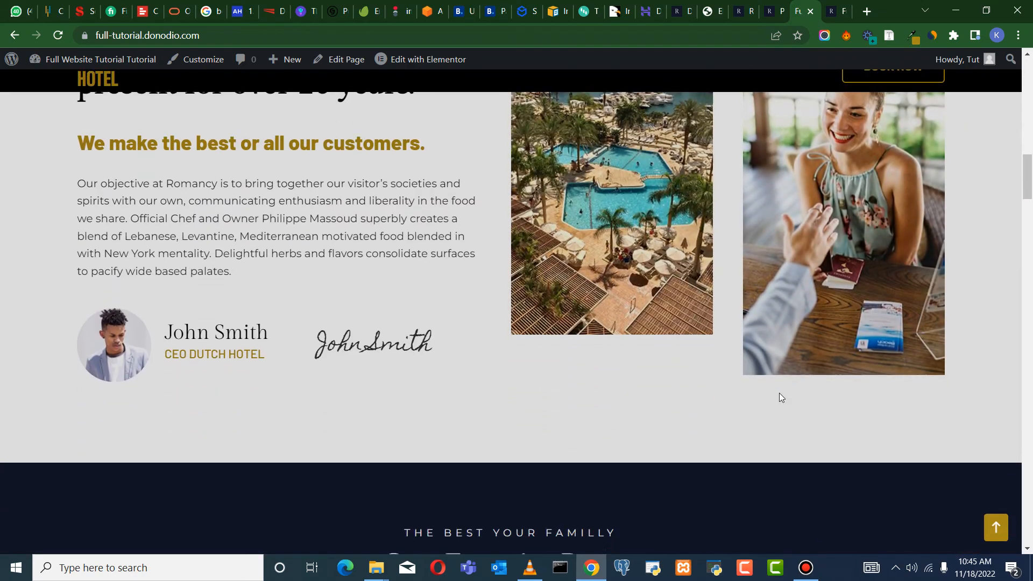
{"action": "scroll", "coordinate": [778, 397], "scroll_direction": "down", "scroll_amount": 8}
{"action": "scroll", "coordinate": [714, 403], "scroll_direction": "down", "scroll_amount": 3}
{"action": "scroll", "coordinate": [716, 336], "scroll_direction": "up", "scroll_amount": 11}
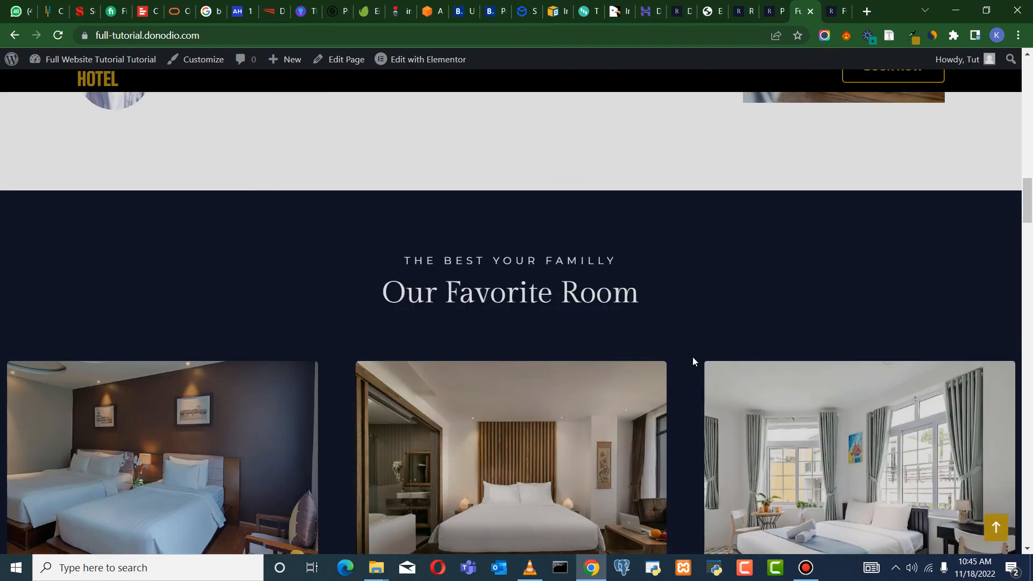
{"action": "scroll", "coordinate": [693, 358], "scroll_direction": "down", "scroll_amount": 2}
{"action": "scroll", "coordinate": [452, 208], "scroll_direction": "up", "scroll_amount": 2}
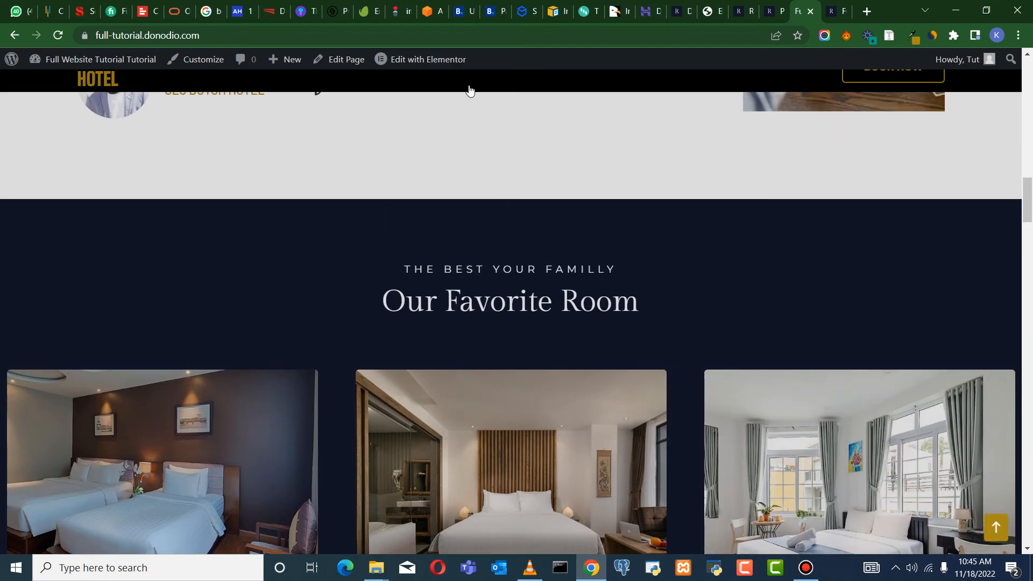
{"action": "left_click", "coordinate": [434, 63]}
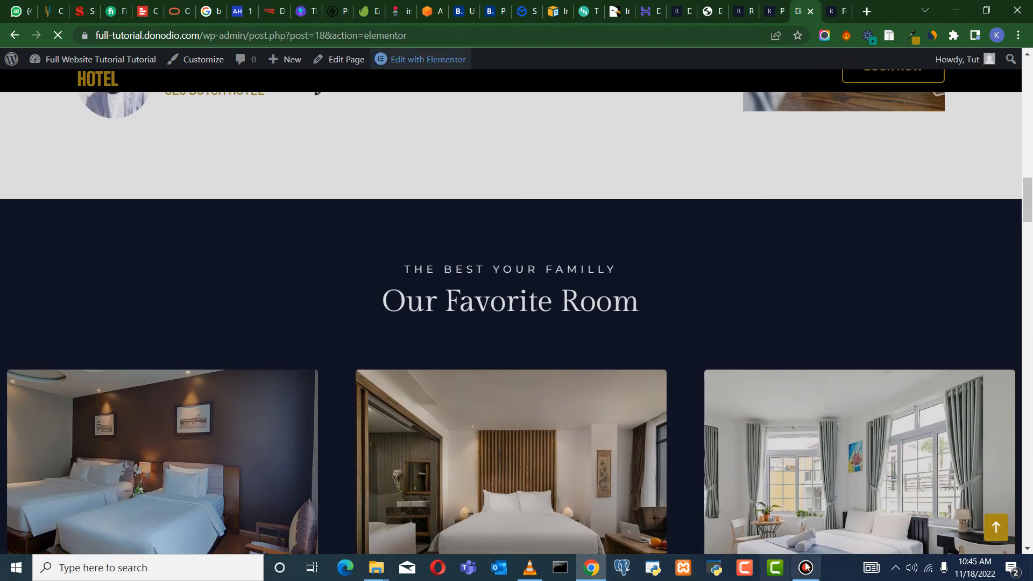
{"action": "left_click", "coordinate": [806, 568]}
{"action": "left_click", "coordinate": [887, 148]}
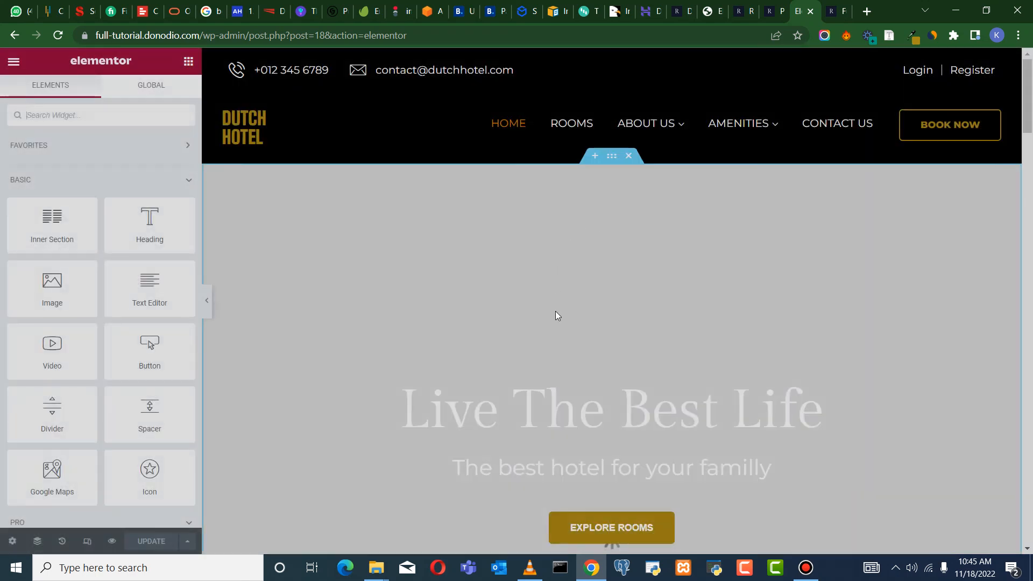
Set the background color of the Our Favorite Room section to black and update the page
{"action": "scroll", "coordinate": [558, 309], "scroll_direction": "down", "scroll_amount": 6}
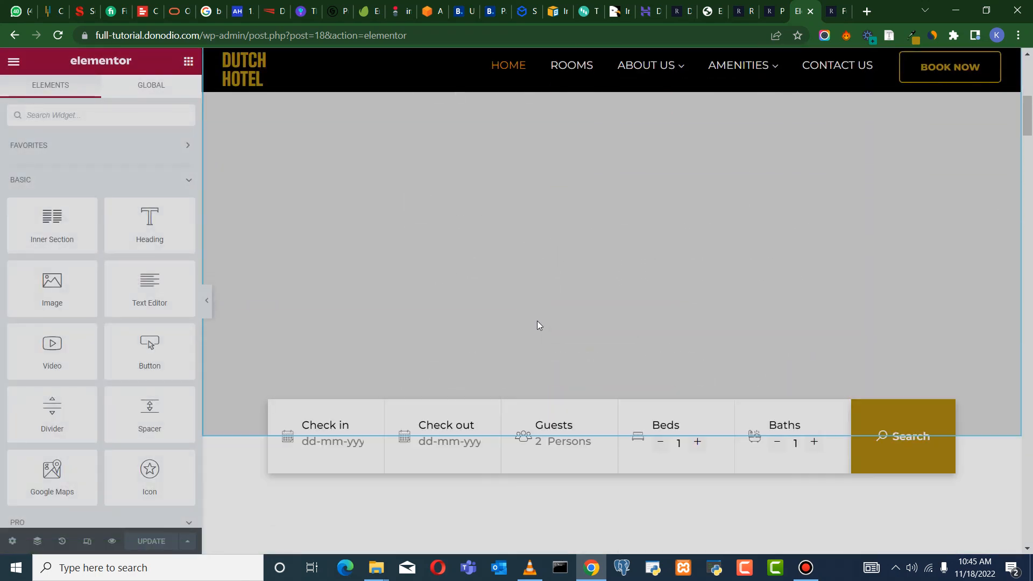
{"action": "scroll", "coordinate": [526, 337], "scroll_direction": "down", "scroll_amount": 20}
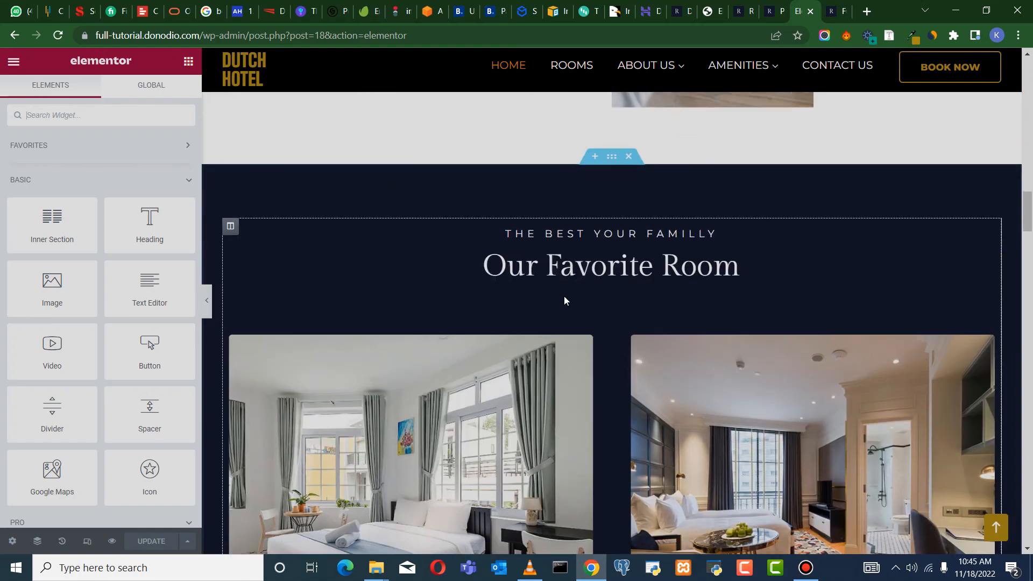
{"action": "left_click", "coordinate": [579, 208]}
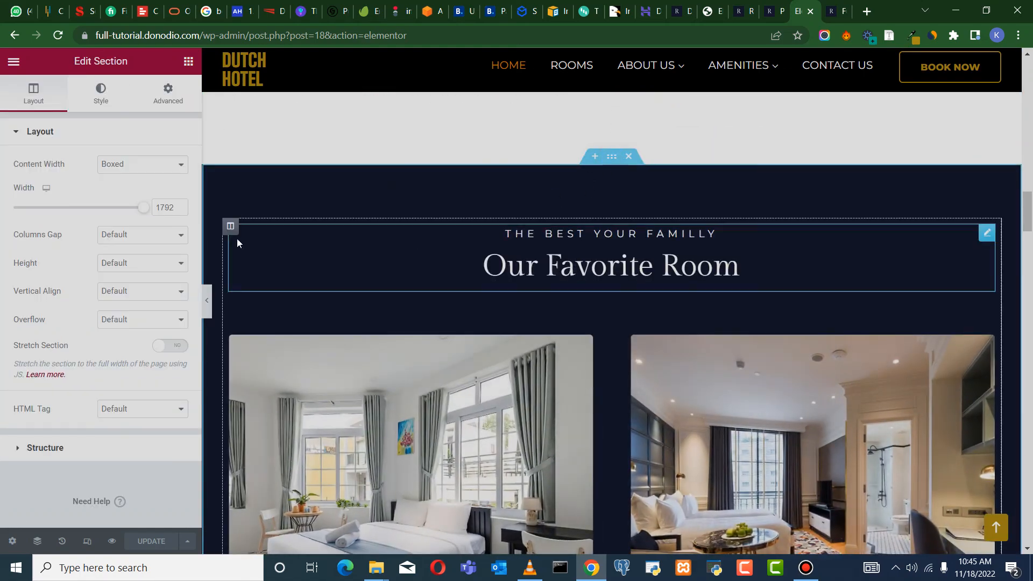
{"action": "left_click", "coordinate": [101, 100]}
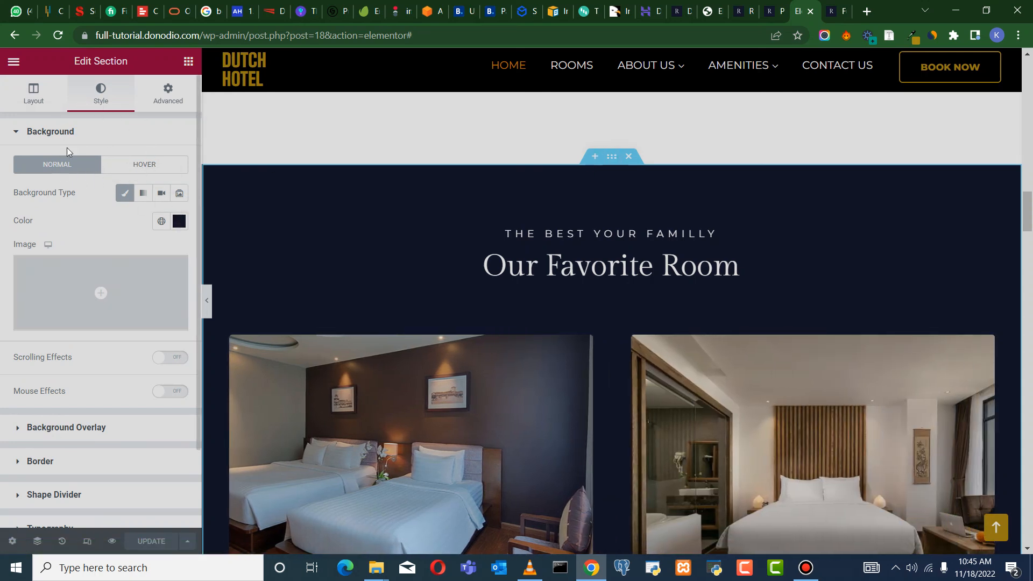
{"action": "left_click", "coordinate": [179, 221]}
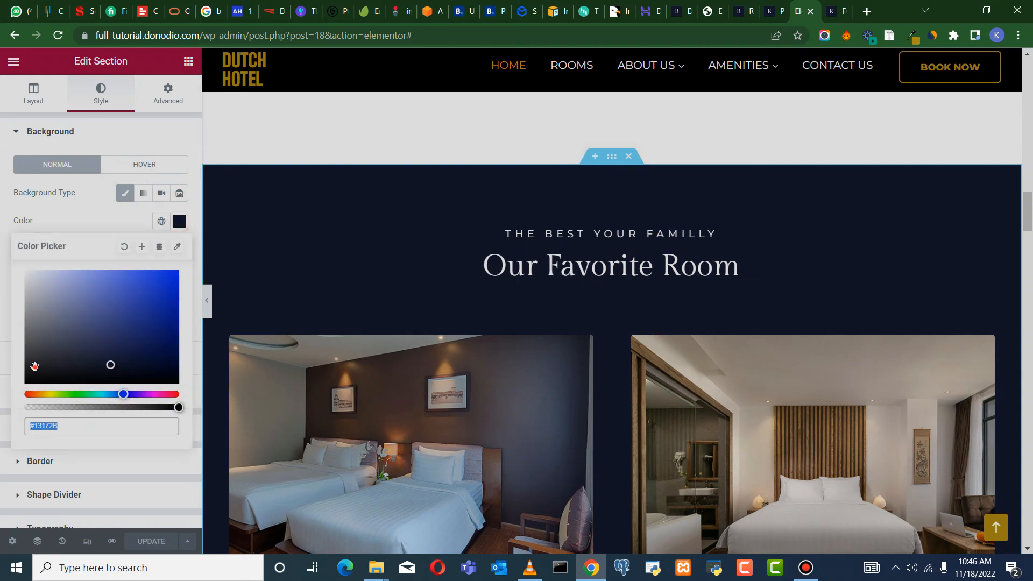
{"action": "left_click_drag", "start_coordinate": [34, 366], "coordinate": [25, 383]}
{"action": "scroll", "coordinate": [238, 460], "scroll_direction": "down", "scroll_amount": 7}
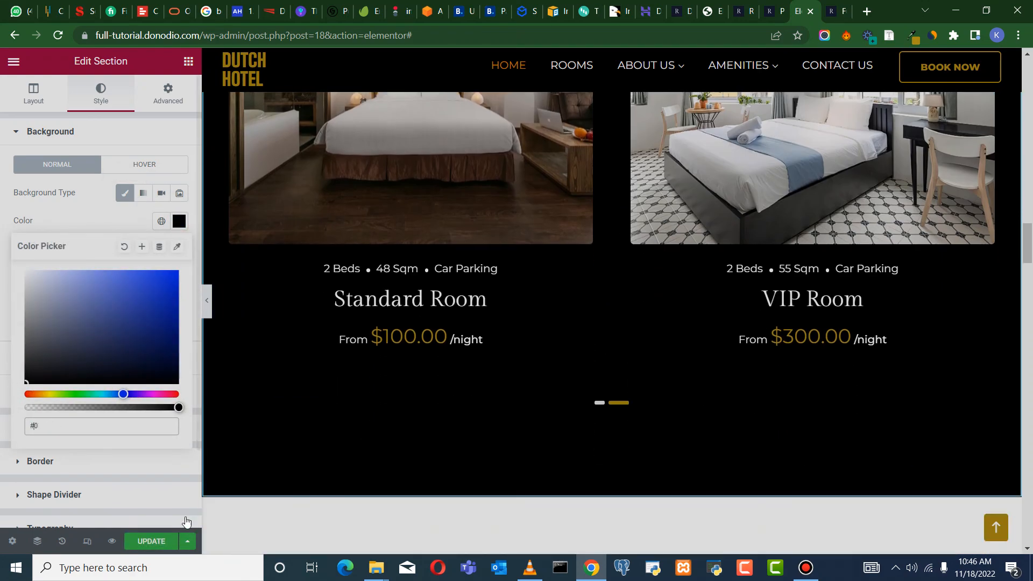
{"action": "left_click", "coordinate": [151, 541]}
Look through the remaining home page sections in the editor, from Hotel Facilities to the footer, for leftover off-brand colors
{"action": "scroll", "coordinate": [482, 334], "scroll_direction": "down", "scroll_amount": 5}
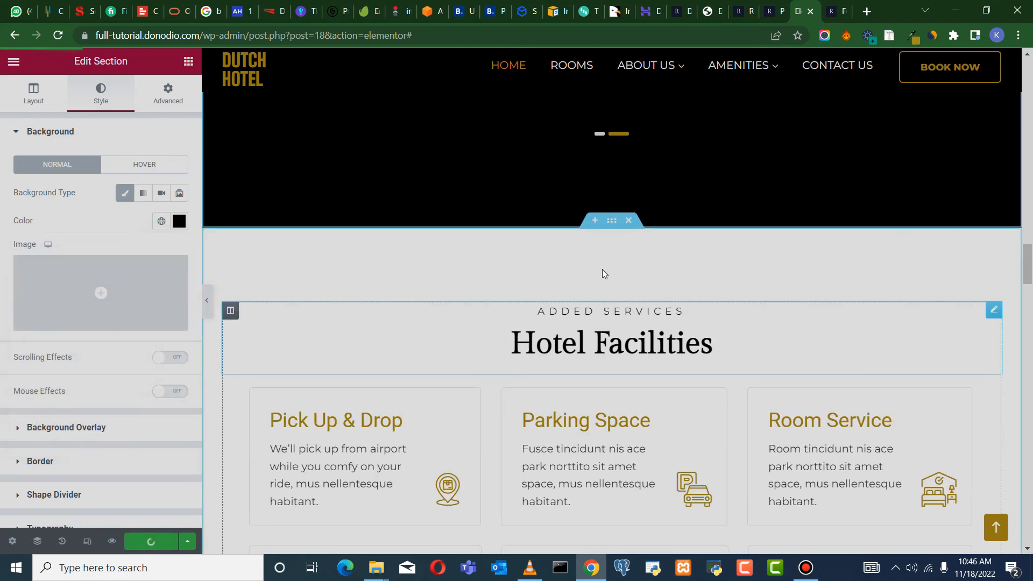
{"action": "scroll", "coordinate": [625, 318], "scroll_direction": "down", "scroll_amount": 15}
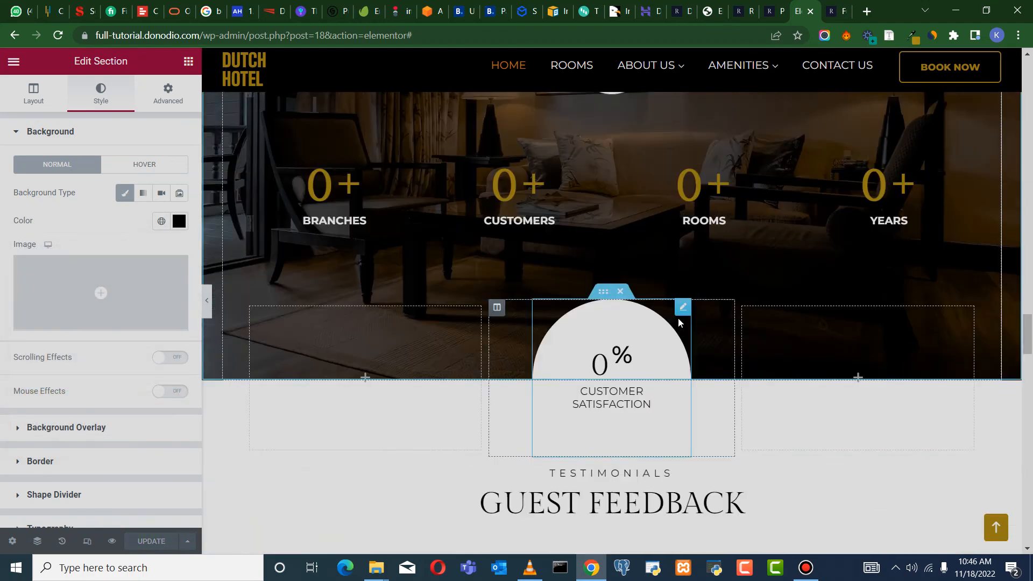
{"action": "scroll", "coordinate": [679, 323], "scroll_direction": "down", "scroll_amount": 9}
{"action": "scroll", "coordinate": [683, 279], "scroll_direction": "up", "scroll_amount": 5}
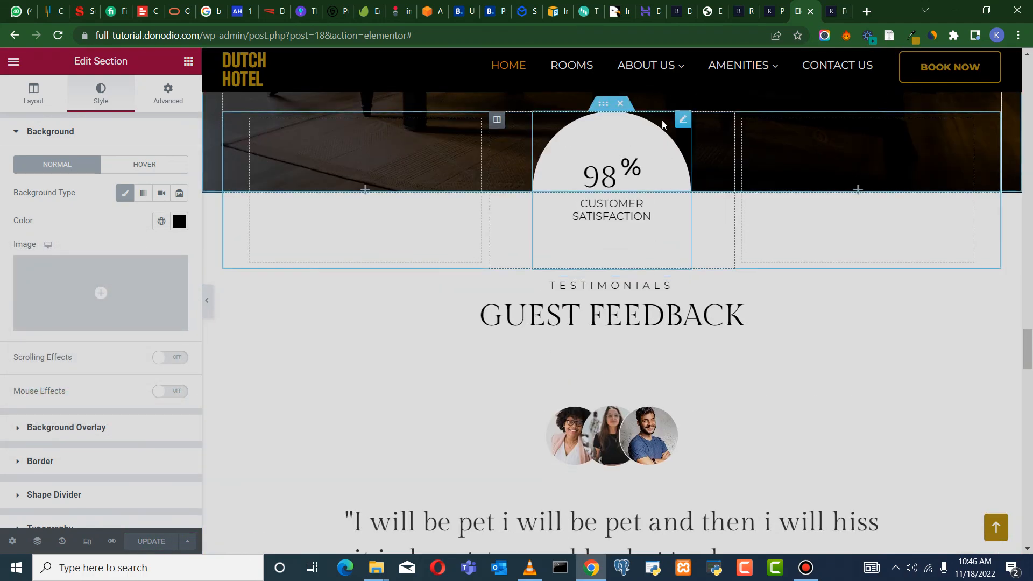
{"action": "scroll", "coordinate": [618, 410], "scroll_direction": "down", "scroll_amount": 20}
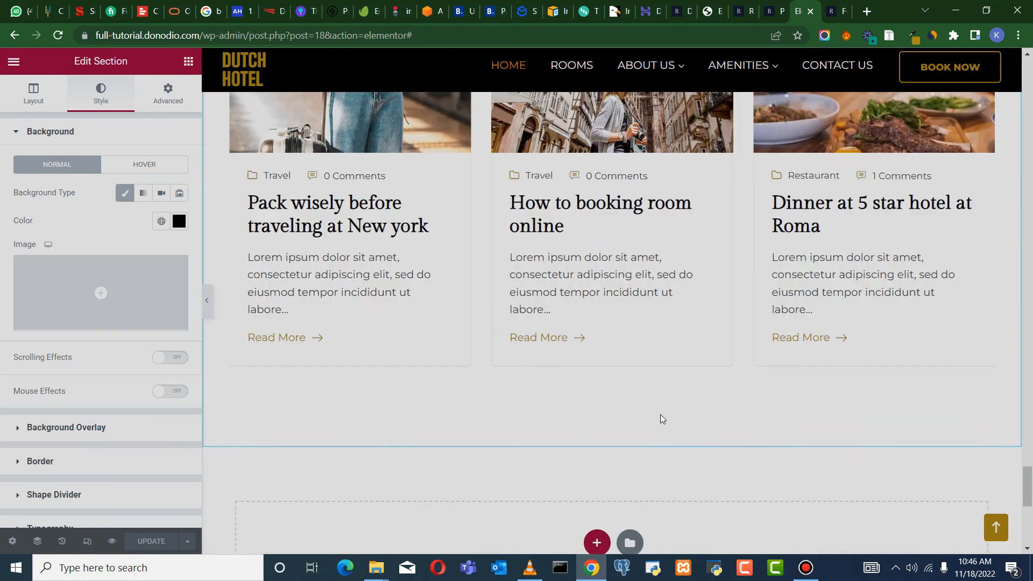
{"action": "scroll", "coordinate": [662, 419], "scroll_direction": "down", "scroll_amount": 8}
{"action": "scroll", "coordinate": [662, 377], "scroll_direction": "up", "scroll_amount": 3}
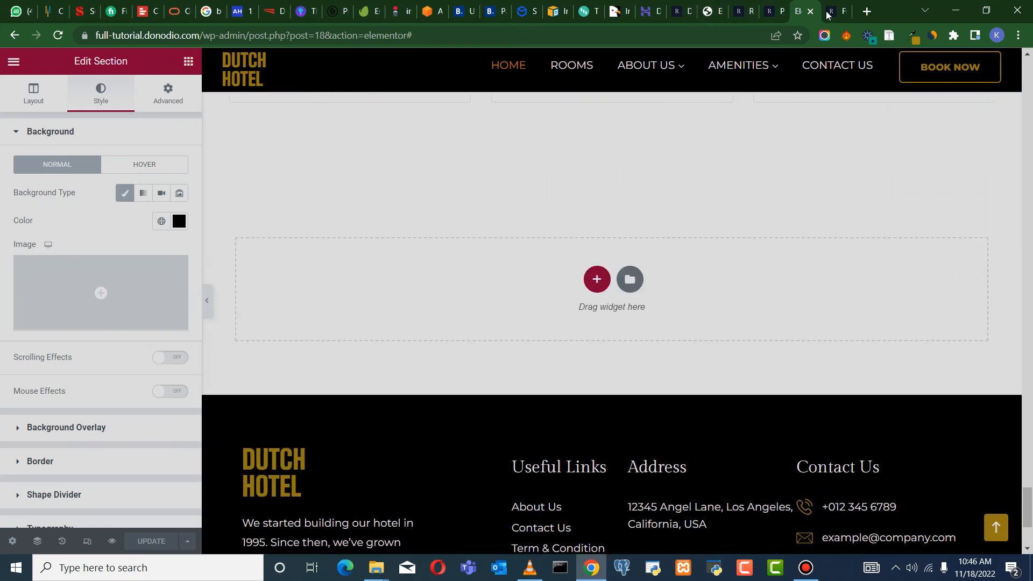
Review the published home page from the hero section through the rooms and testimonials to the footer
{"action": "left_click", "coordinate": [831, 15]}
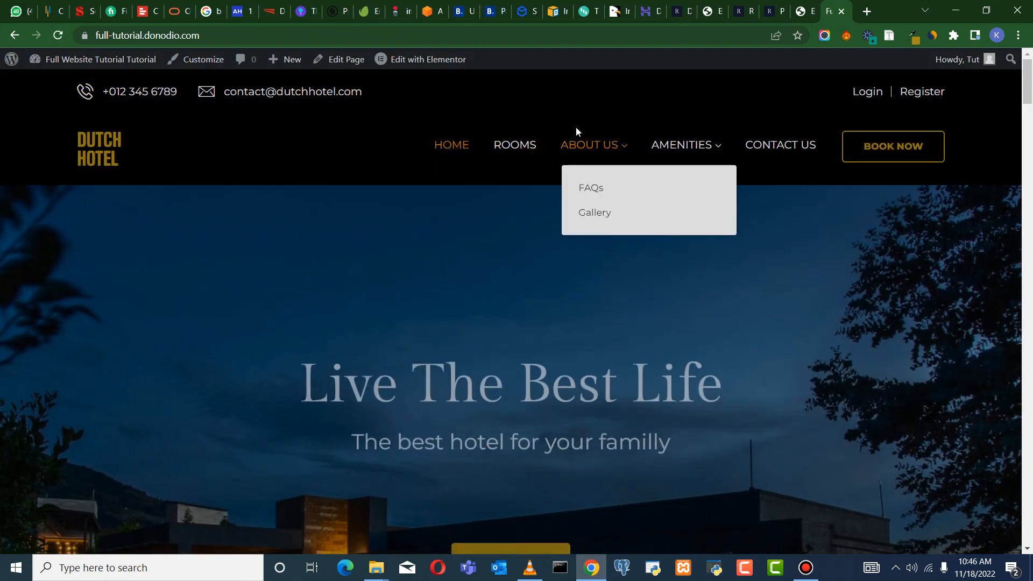
{"action": "scroll", "coordinate": [689, 242], "scroll_direction": "down", "scroll_amount": 2}
{"action": "scroll", "coordinate": [681, 267], "scroll_direction": "down", "scroll_amount": 15}
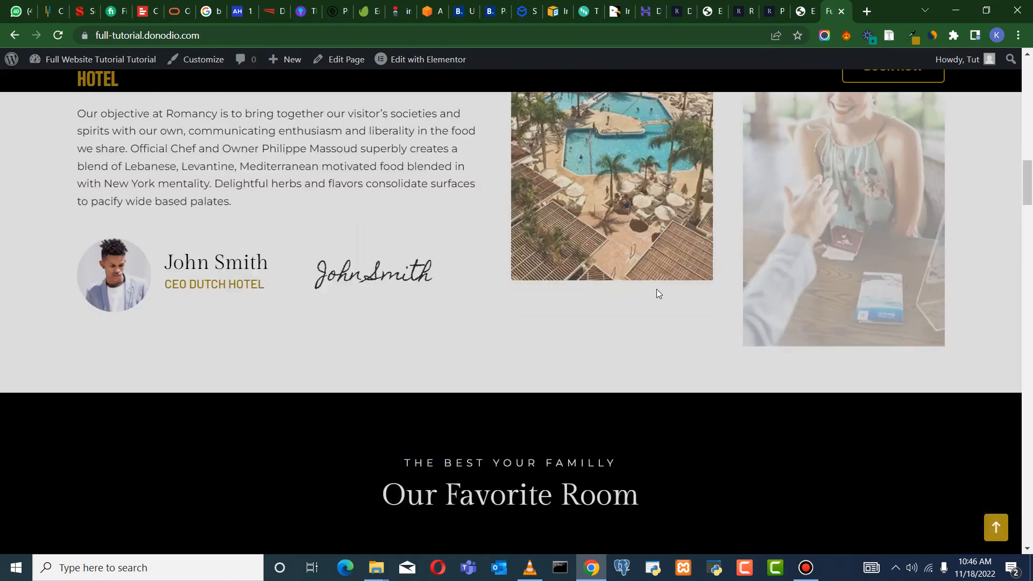
{"action": "scroll", "coordinate": [758, 334], "scroll_direction": "down", "scroll_amount": 18}
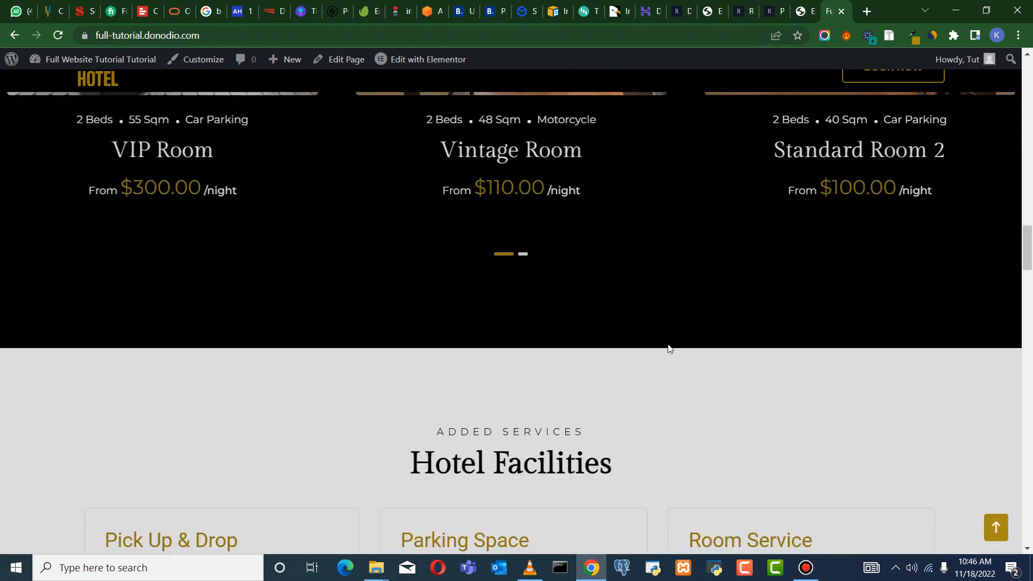
{"action": "scroll", "coordinate": [617, 295], "scroll_direction": "down", "scroll_amount": 20}
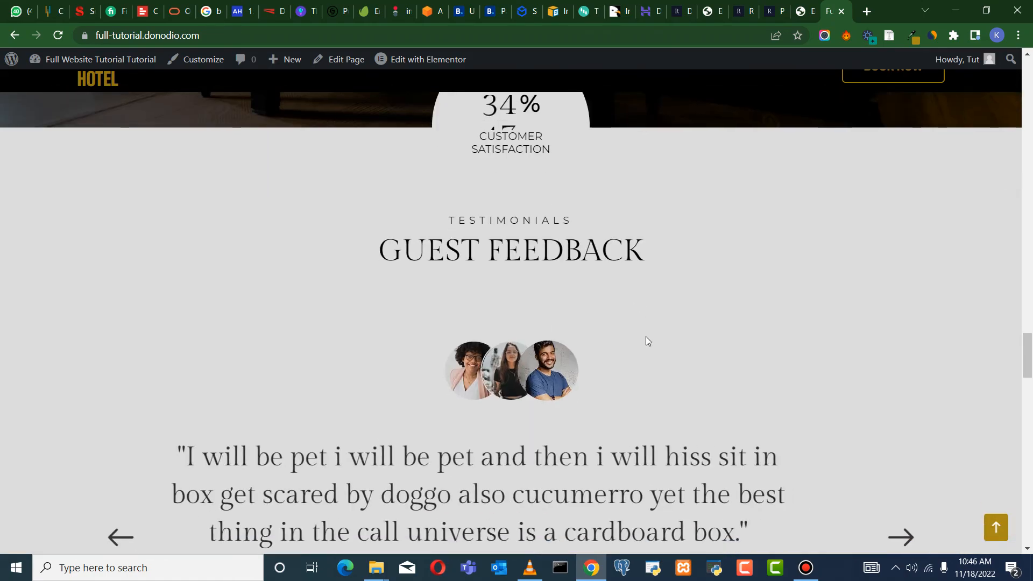
{"action": "scroll", "coordinate": [669, 338], "scroll_direction": "down", "scroll_amount": 10}
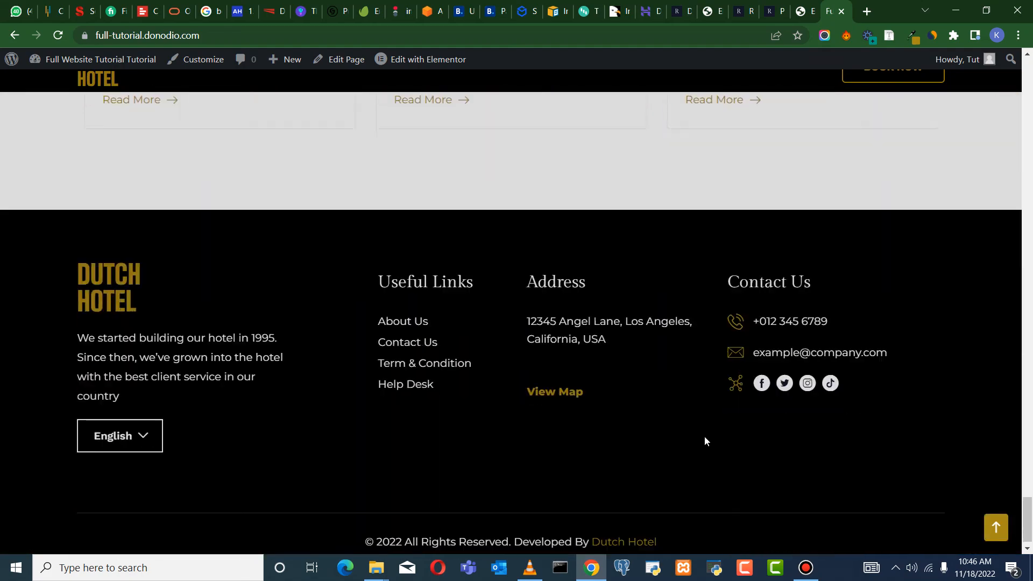
{"action": "left_click", "coordinate": [805, 568]}
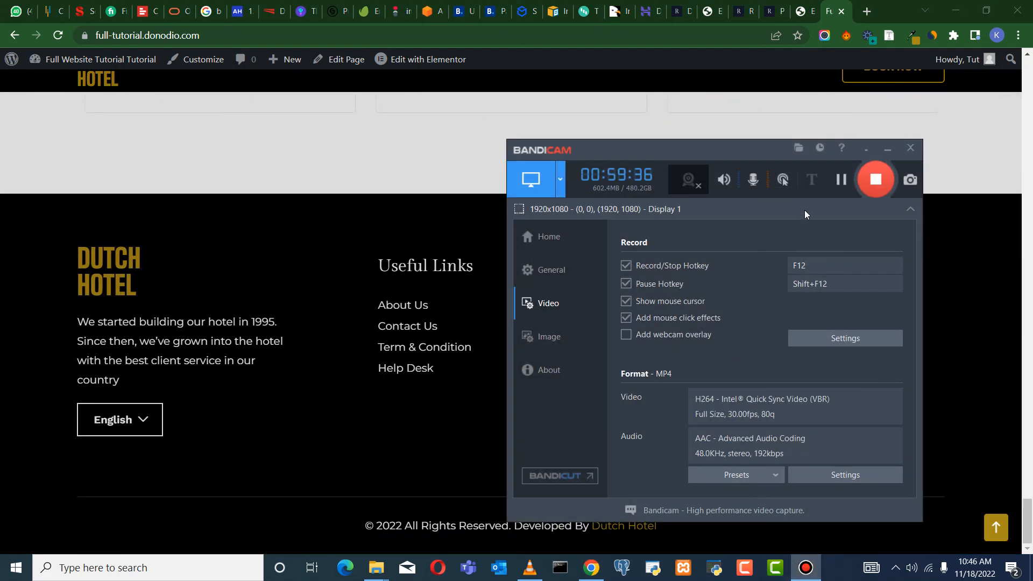
{"action": "left_click", "coordinate": [888, 149]}
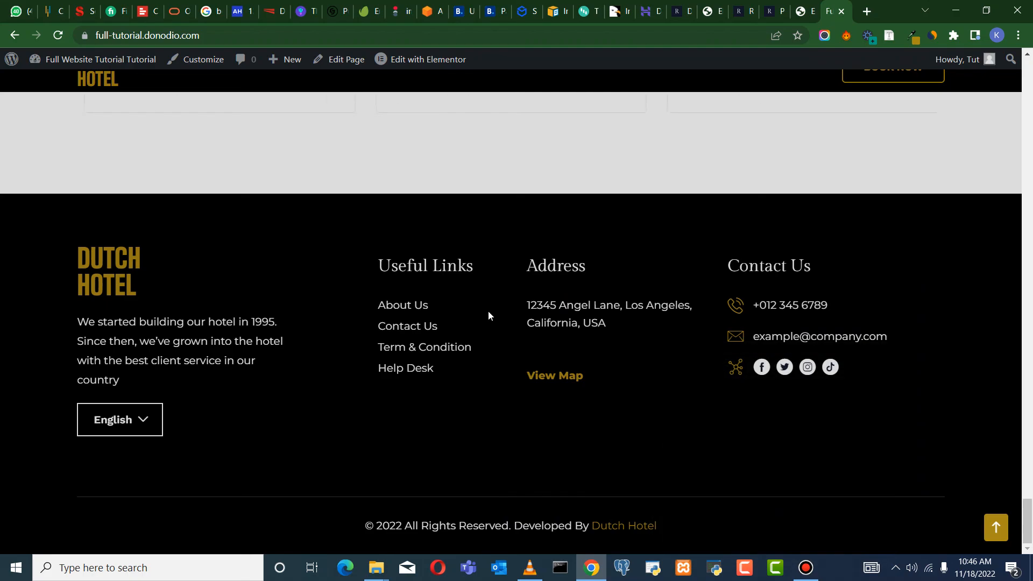
Review the published home page from the footer back up through the testimonials and welcome section to the hero and header
{"action": "scroll", "coordinate": [501, 323], "scroll_direction": "up", "scroll_amount": 10}
{"action": "scroll", "coordinate": [536, 348], "scroll_direction": "up", "scroll_amount": 12}
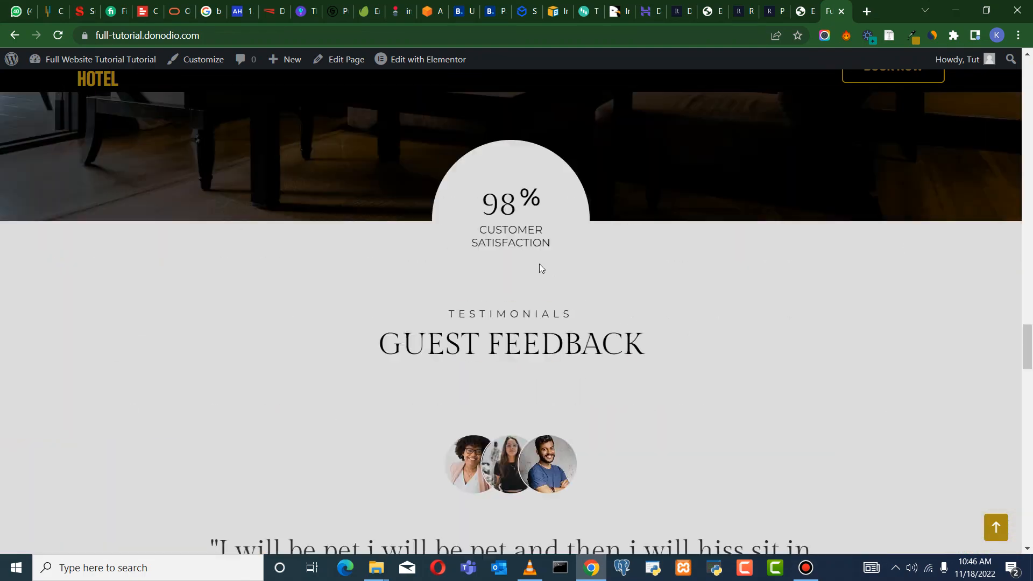
{"action": "scroll", "coordinate": [553, 257], "scroll_direction": "up", "scroll_amount": 12}
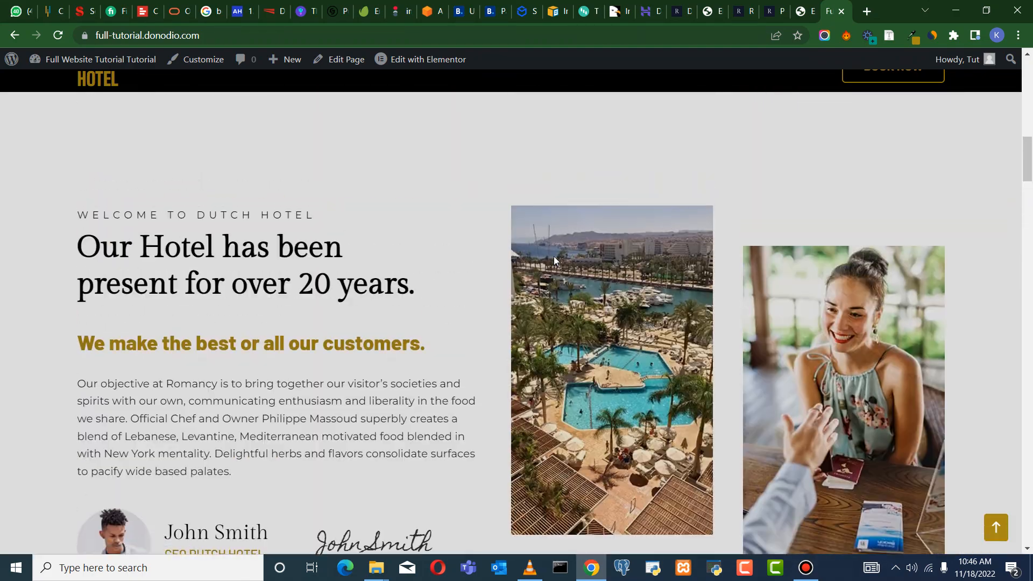
{"action": "scroll", "coordinate": [553, 256], "scroll_direction": "down", "scroll_amount": 3}
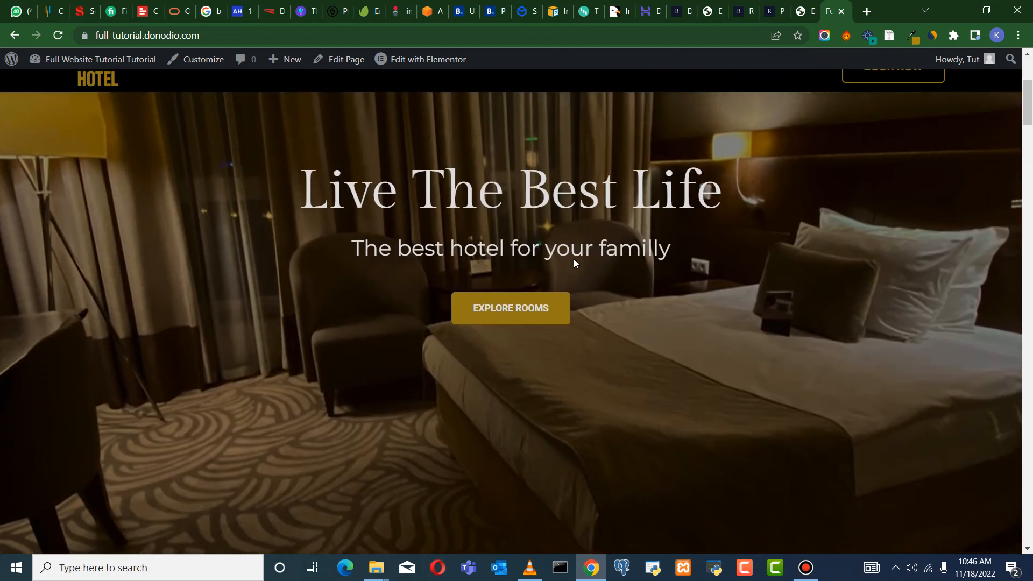
{"action": "scroll", "coordinate": [498, 249], "scroll_direction": "up", "scroll_amount": 3}
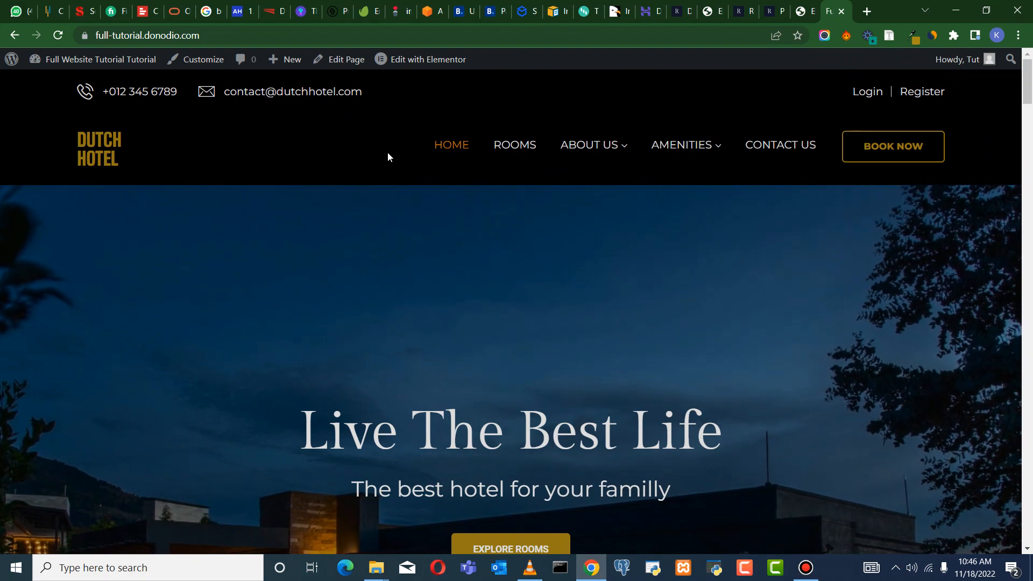
{"action": "mouse_move", "coordinate": [1030, 76]}
{"action": "left_mouse_down"}
{"action": "mouse_move", "coordinate": [1032, 118]}
{"action": "mouse_move", "coordinate": [1031, 75]}
{"action": "left_mouse_up"}
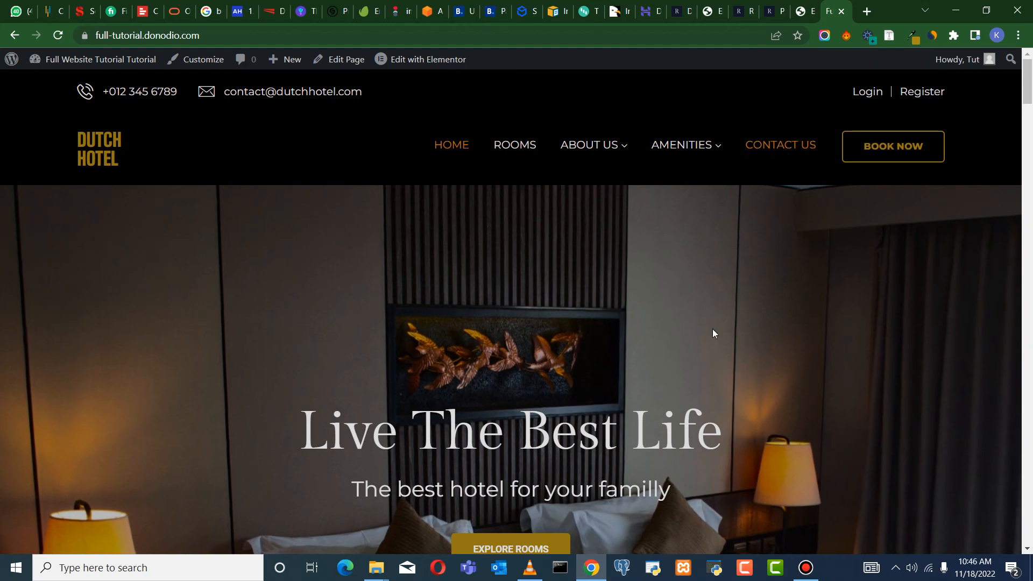
{"action": "scroll", "coordinate": [848, 516], "scroll_direction": "down", "scroll_amount": 1}
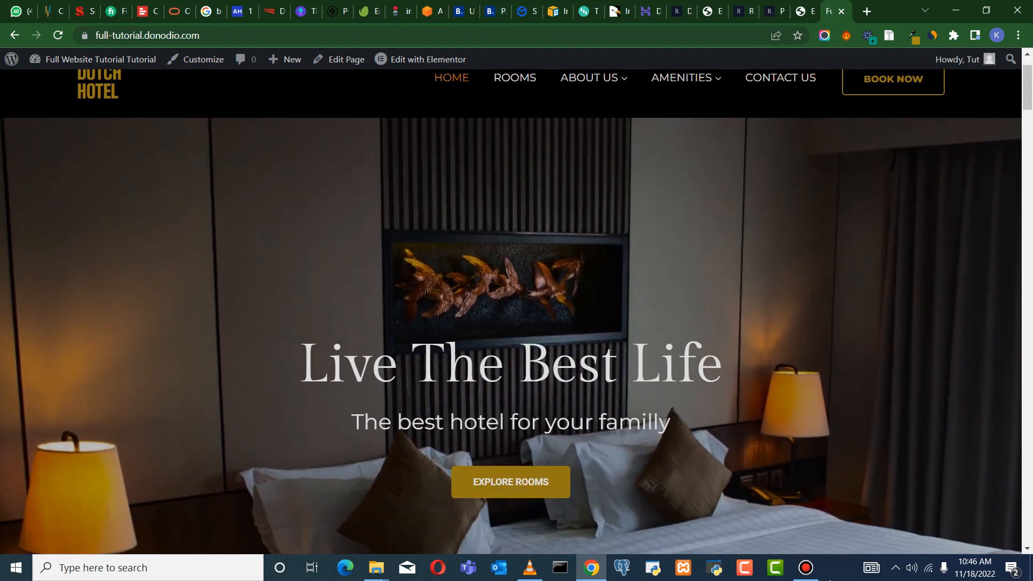